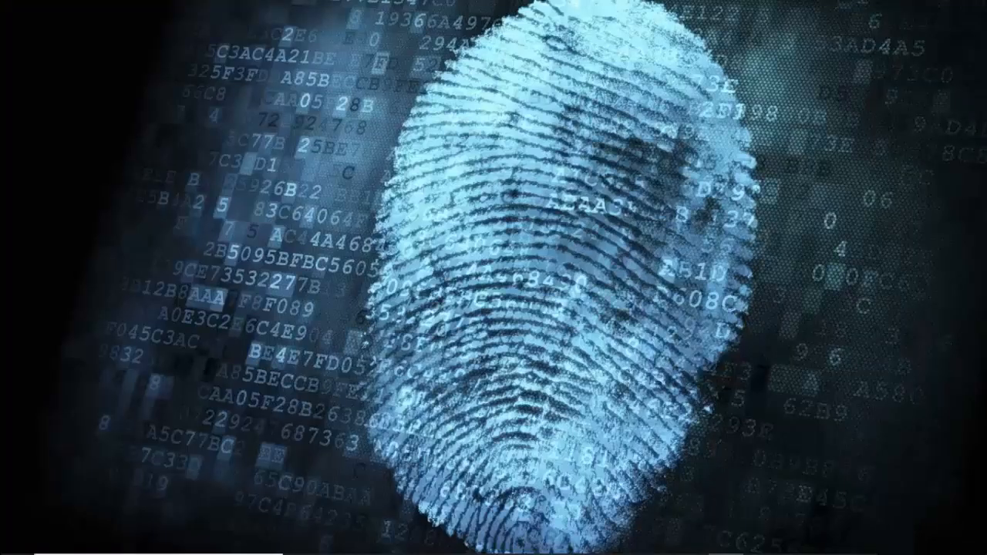
Launch AutoCAD 2020 and start a new drawing from the acadiso.dwt template
mouse_move(369, 547)
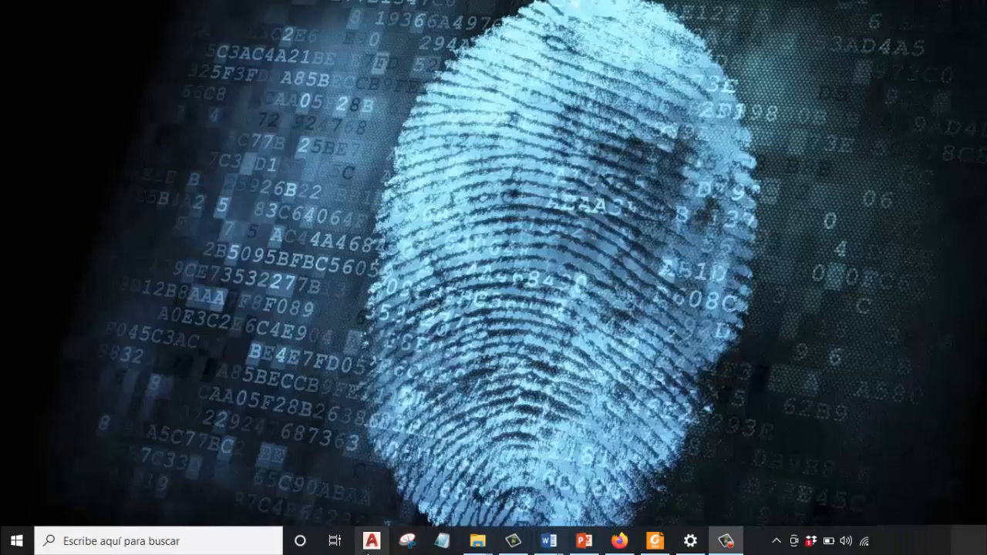
click(372, 542)
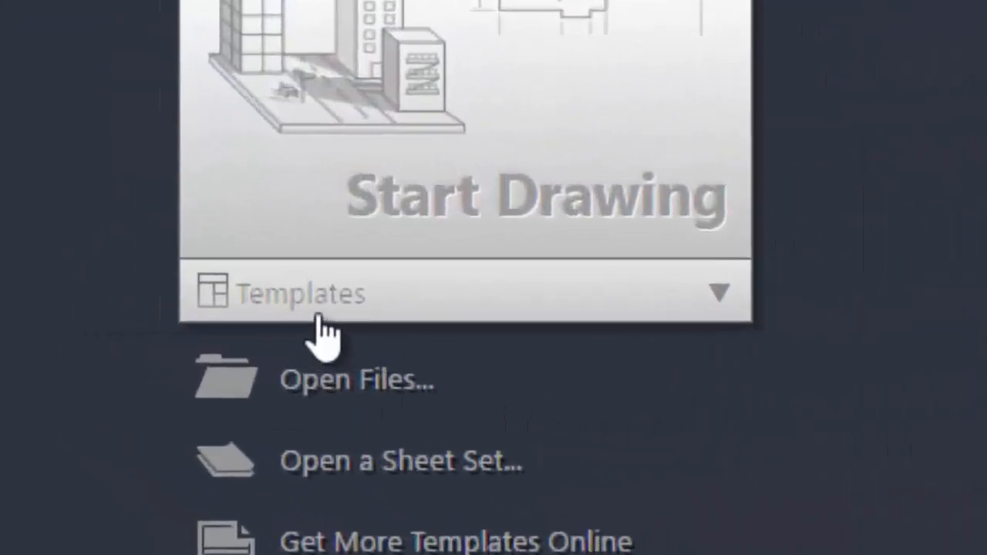
click(754, 288)
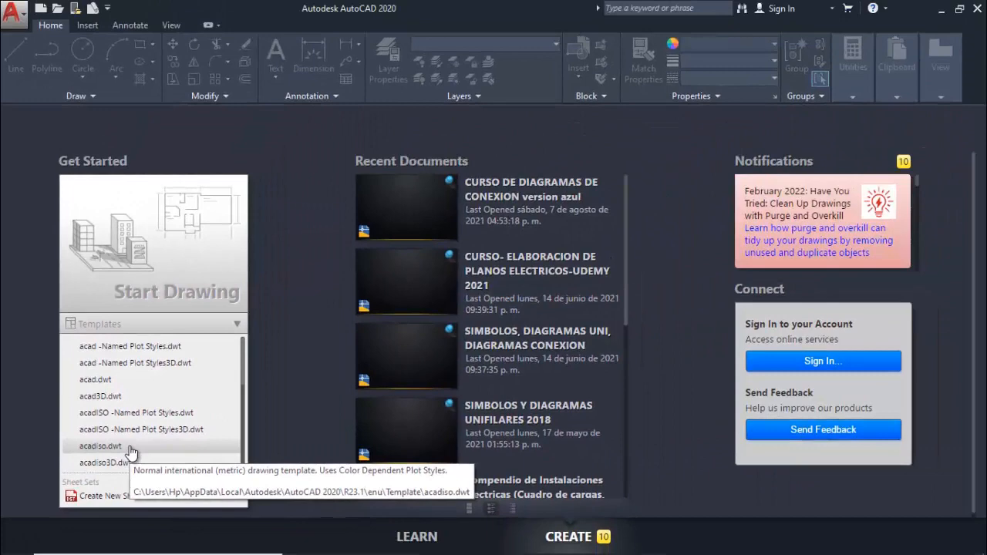
click(129, 447)
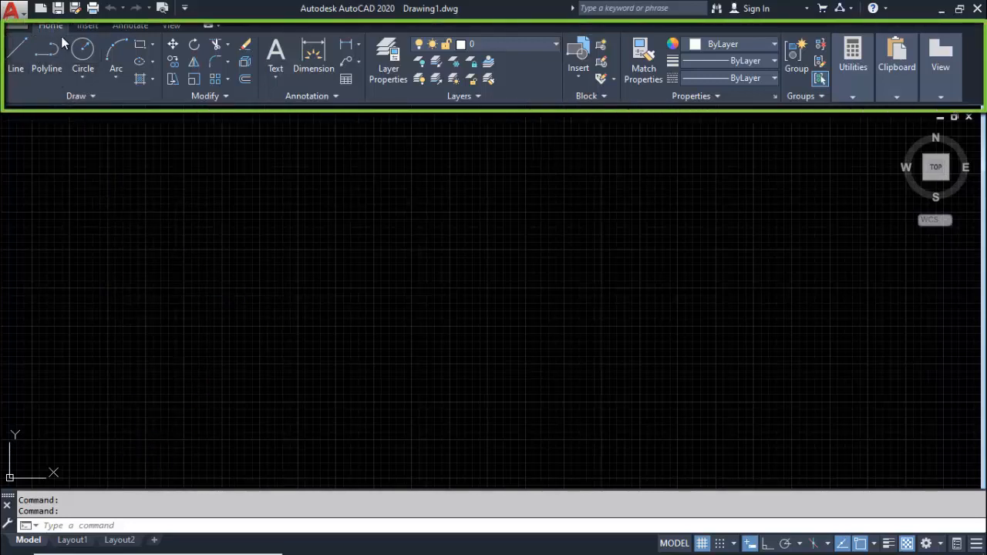
click(896, 70)
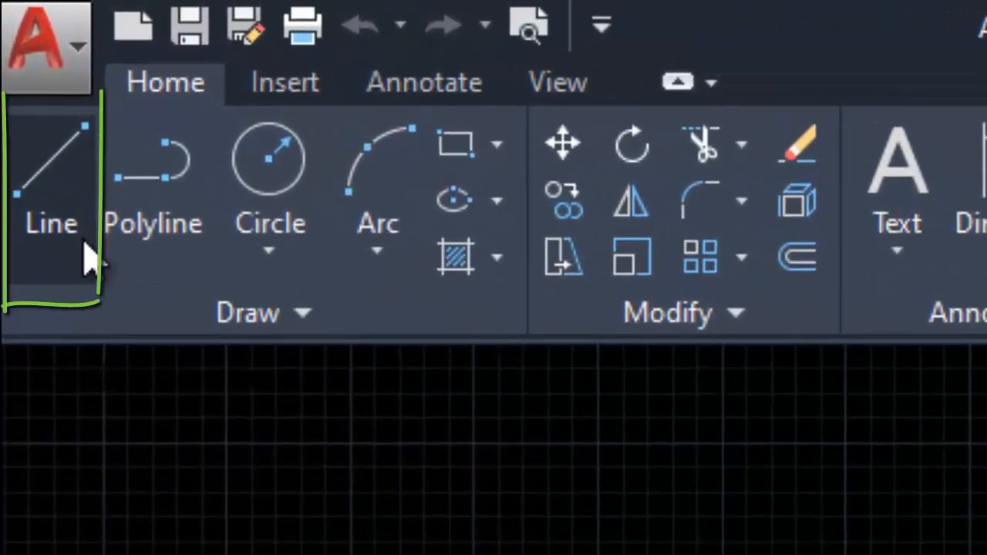
Draw an open zigzag outline of nine connected line segments across the middle of the drawing, then end the Line command
click(47, 259)
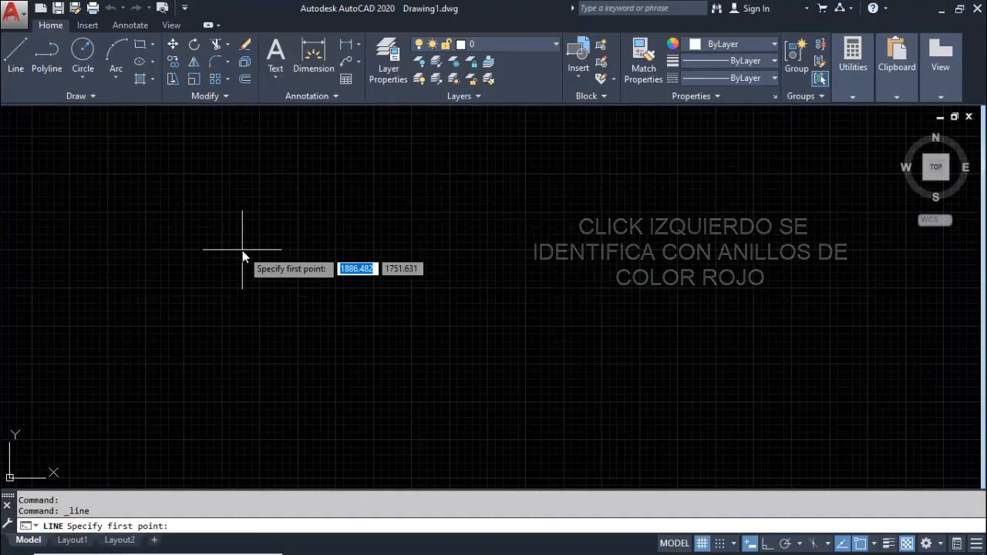
click(243, 252)
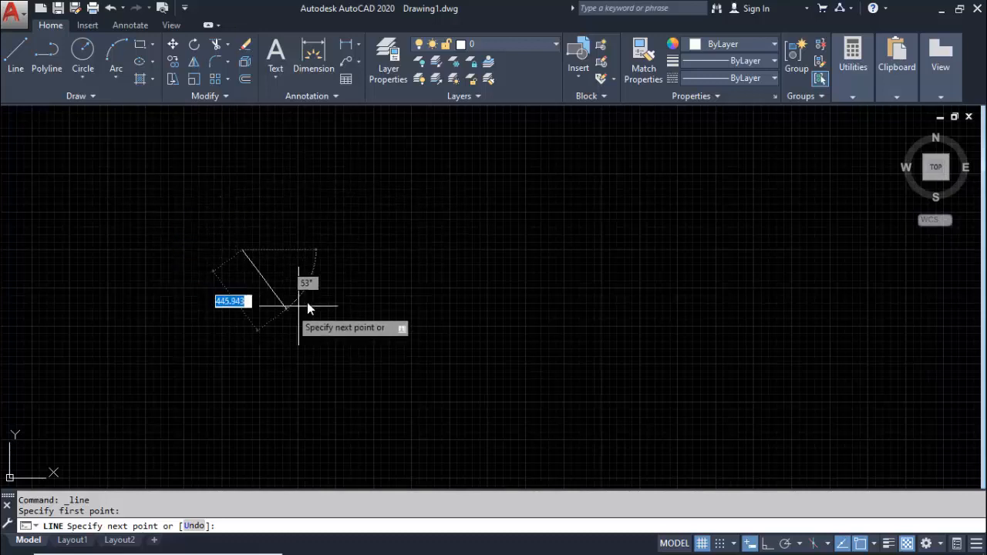
click(378, 197)
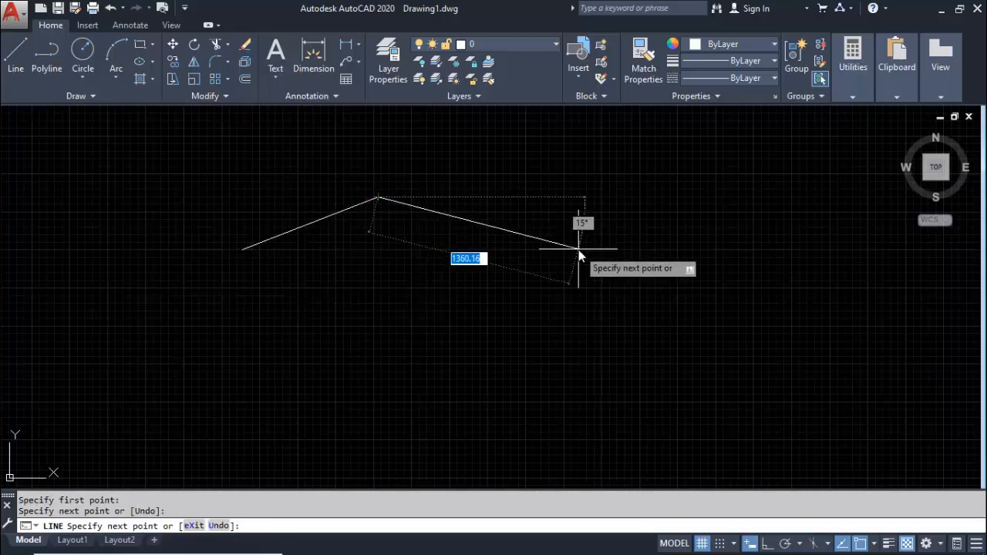
click(534, 232)
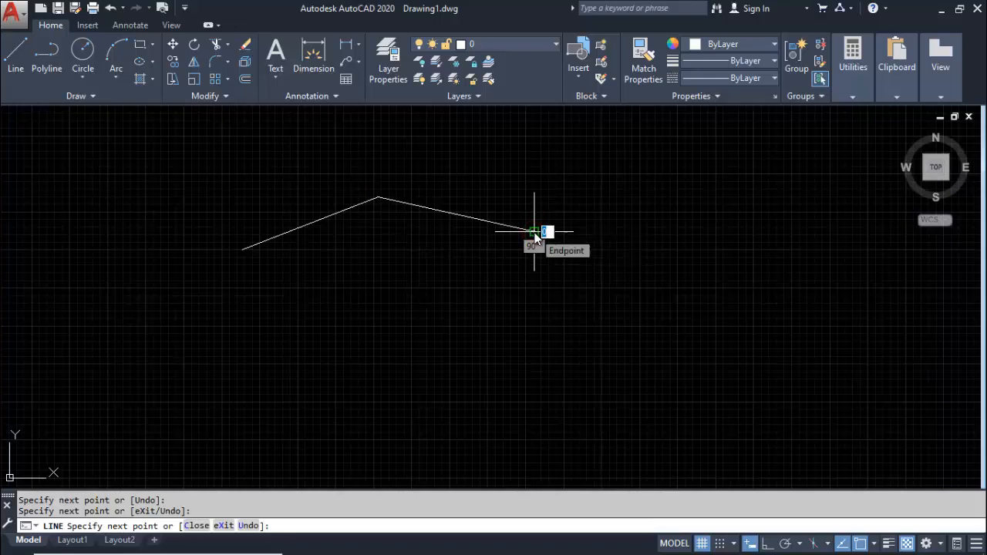
click(703, 330)
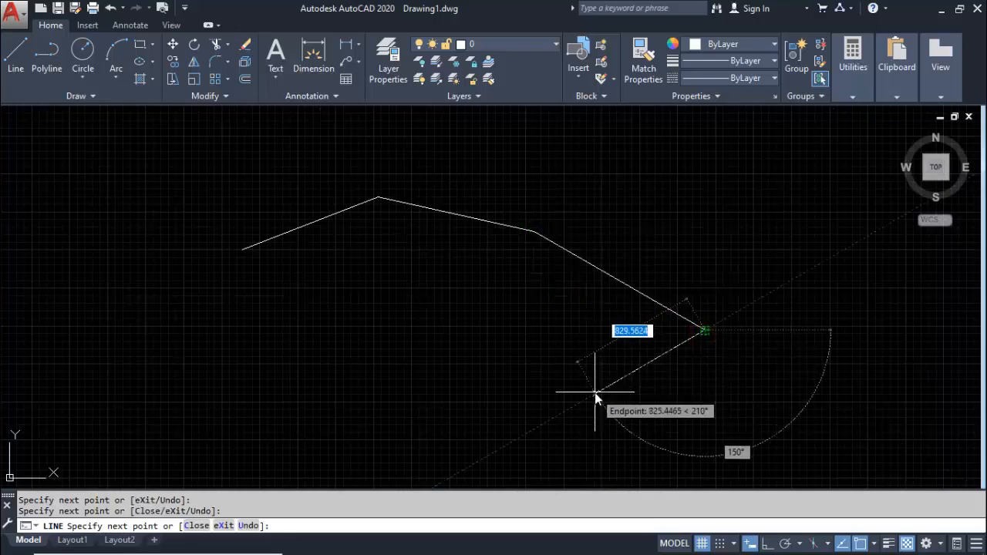
click(462, 318)
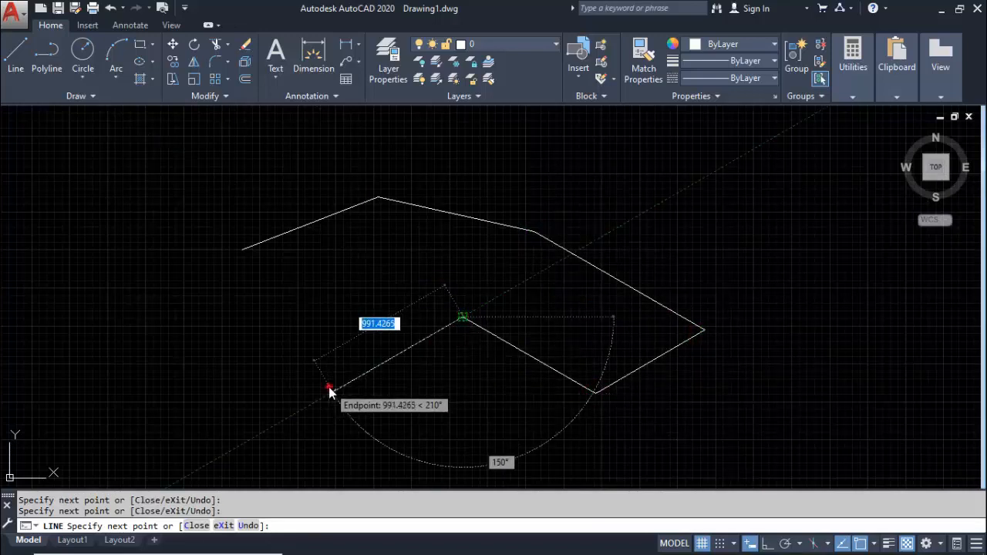
click(327, 387)
click(245, 333)
click(356, 306)
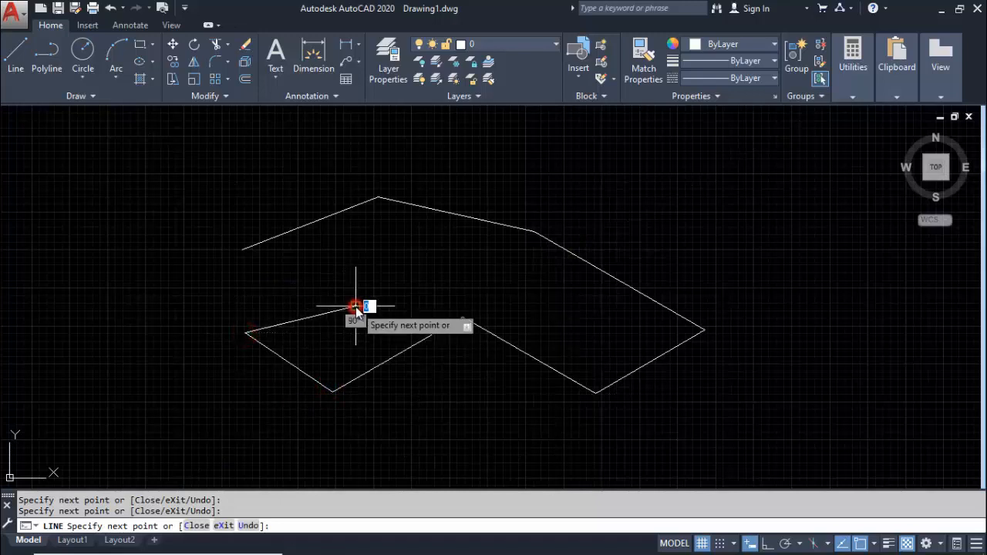
click(377, 255)
key(Escape)
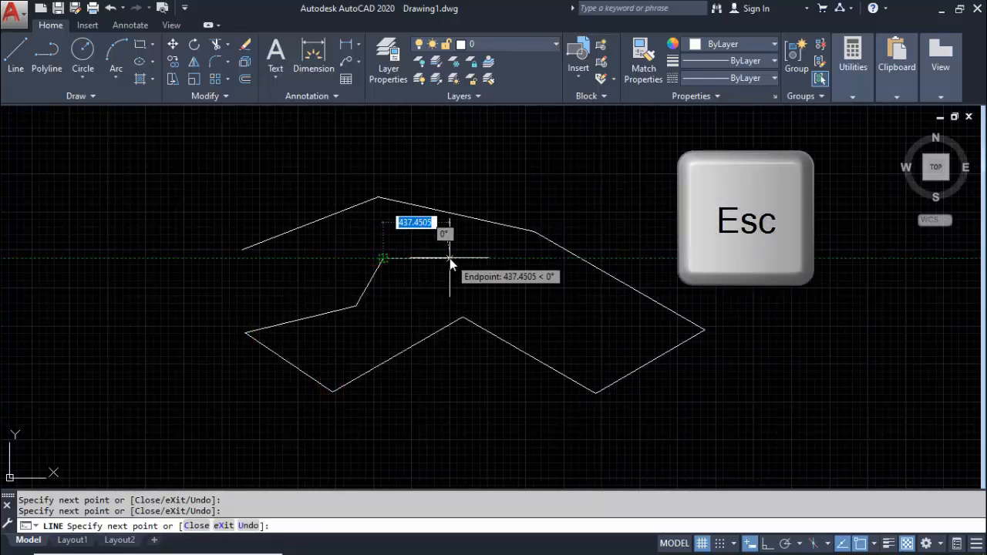
key(Escape)
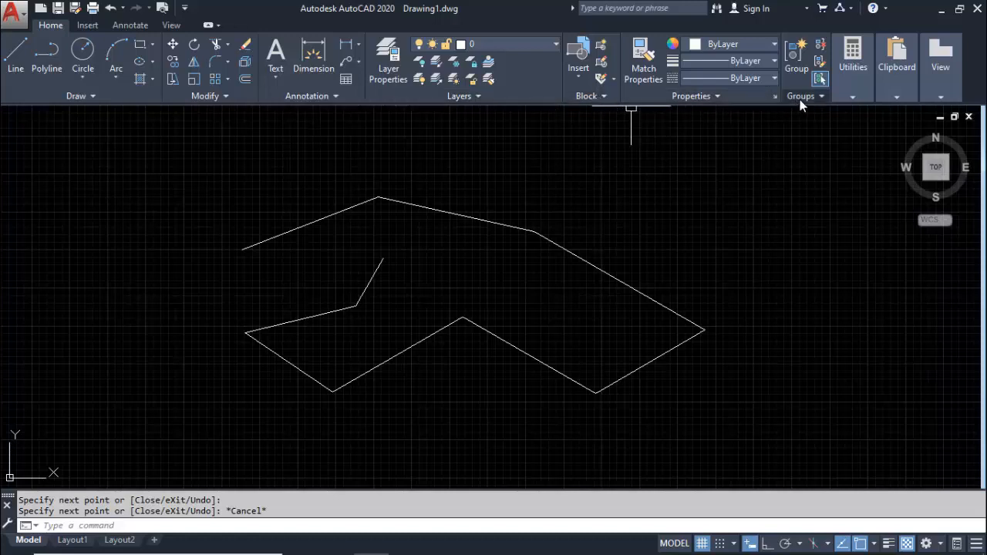
Look over the Utilities tools and the Insert, Annotate and View command sets, then return to the Home set
click(845, 99)
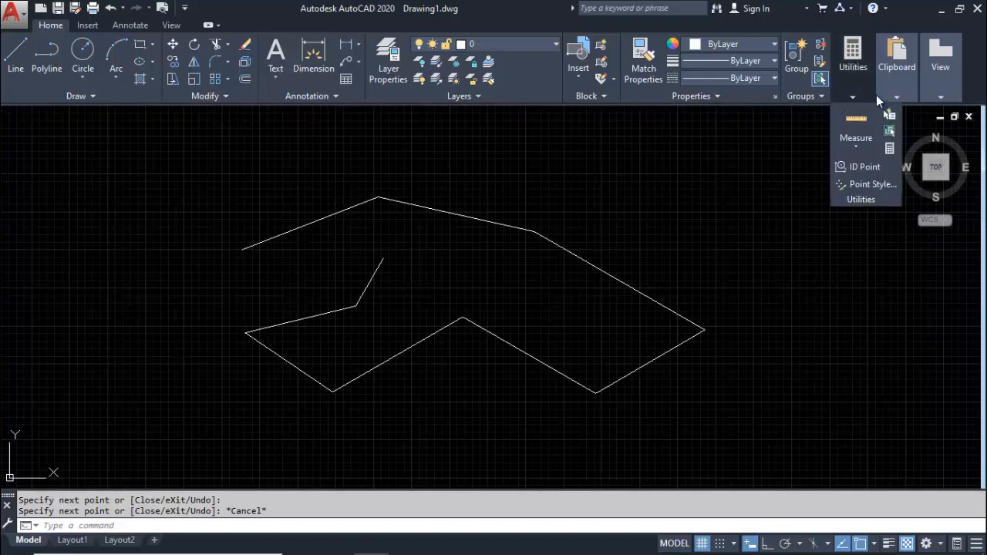
mouse_move(886, 94)
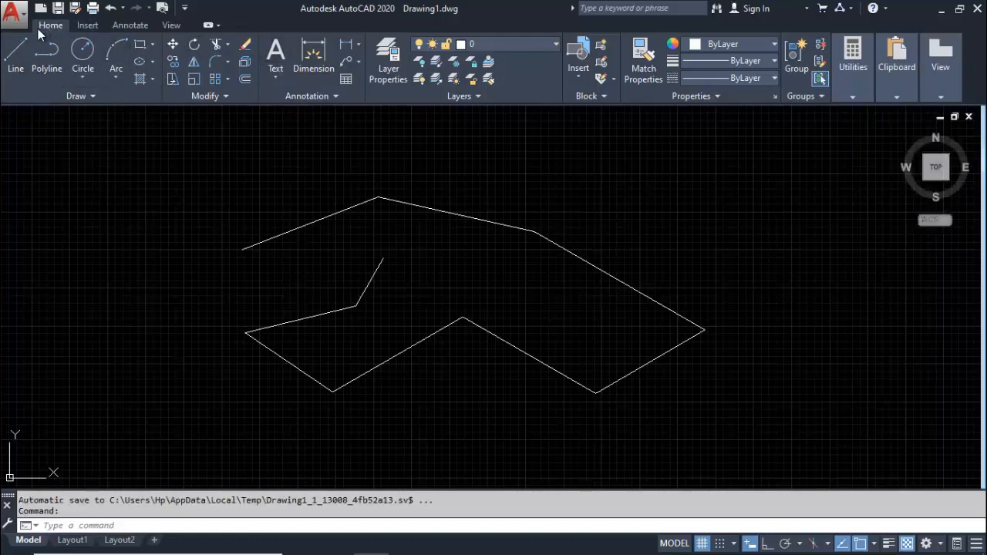
click(83, 30)
click(131, 26)
click(171, 27)
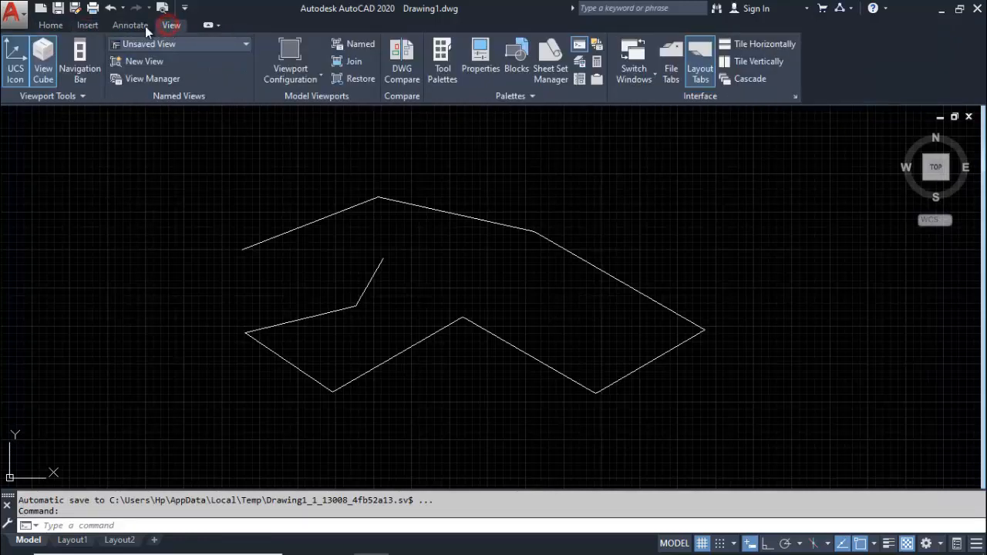
click(53, 26)
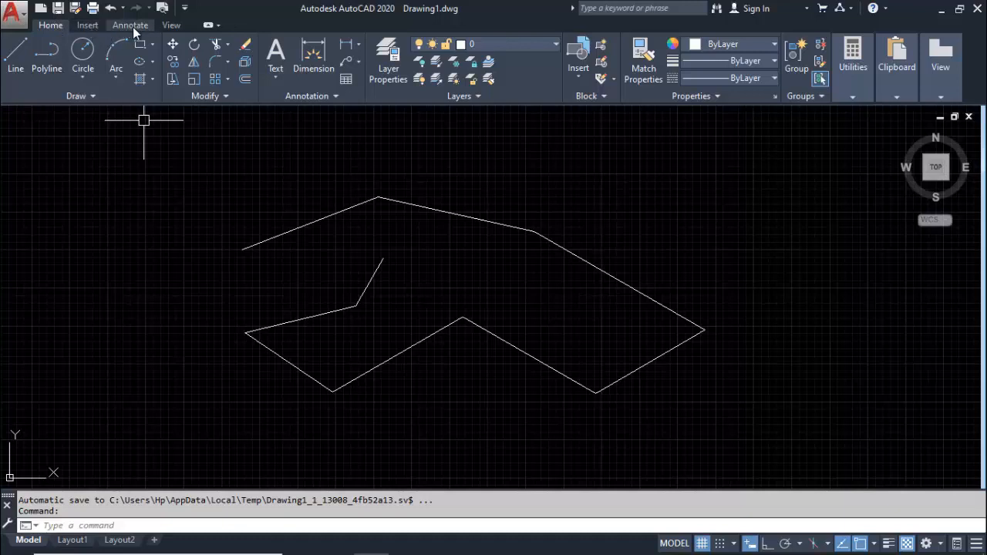
Examine the application's file commands, including the options for creating a new drawing and printing
click(26, 28)
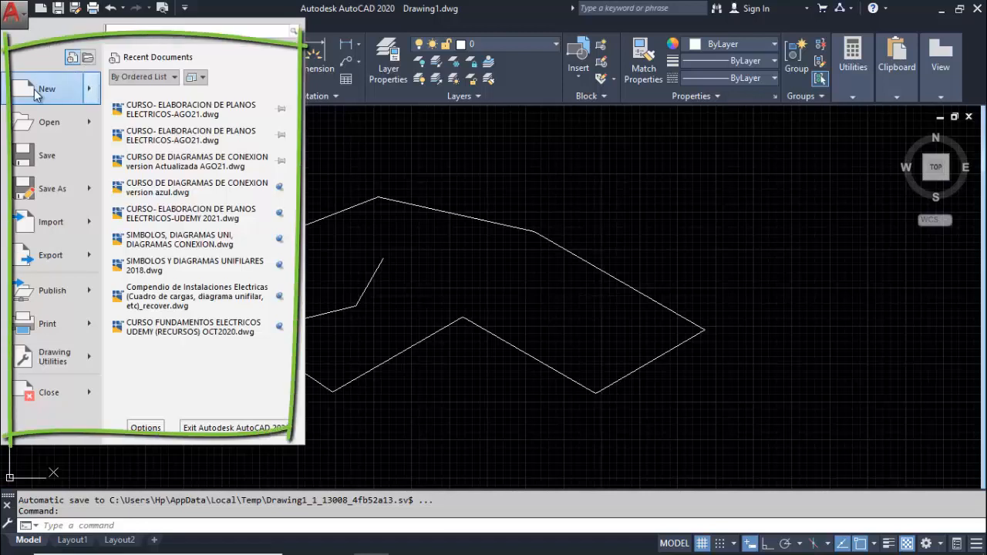
mouse_move(34, 91)
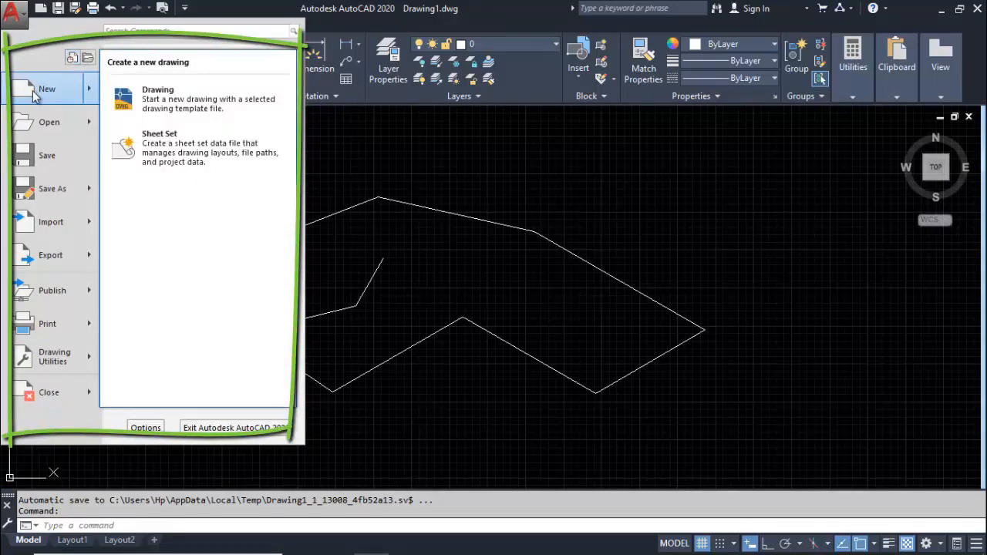
mouse_move(44, 128)
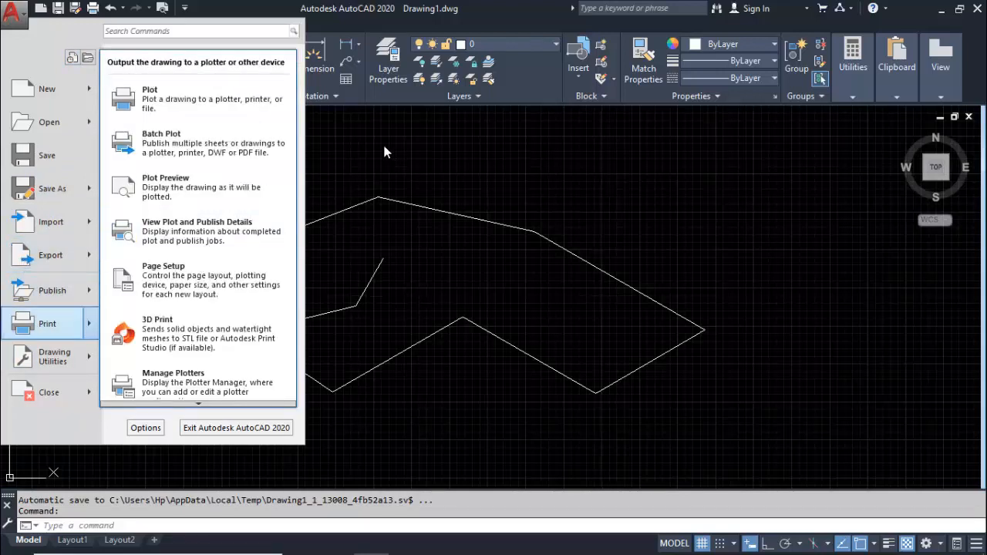
click(385, 152)
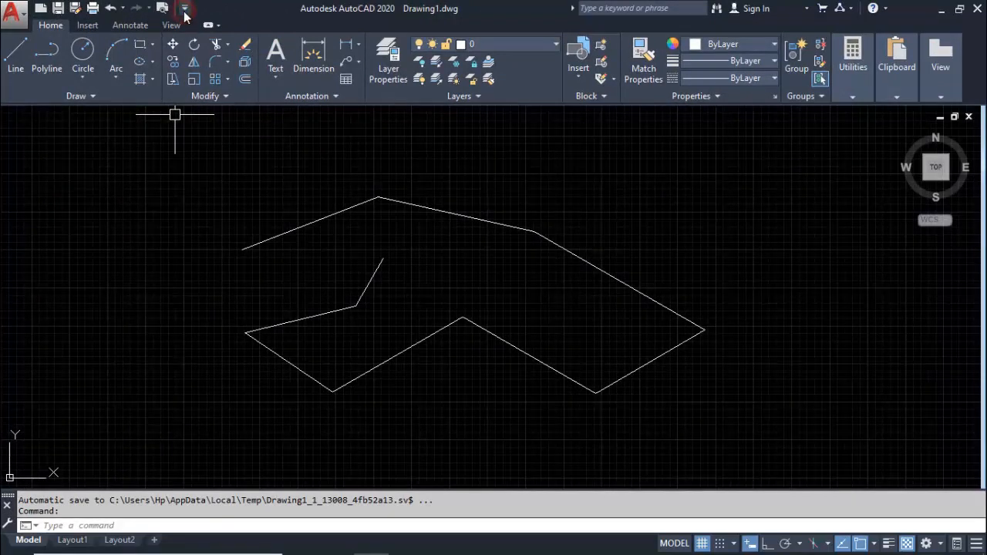
Add the Open command to the Quick Access Toolbar
click(184, 9)
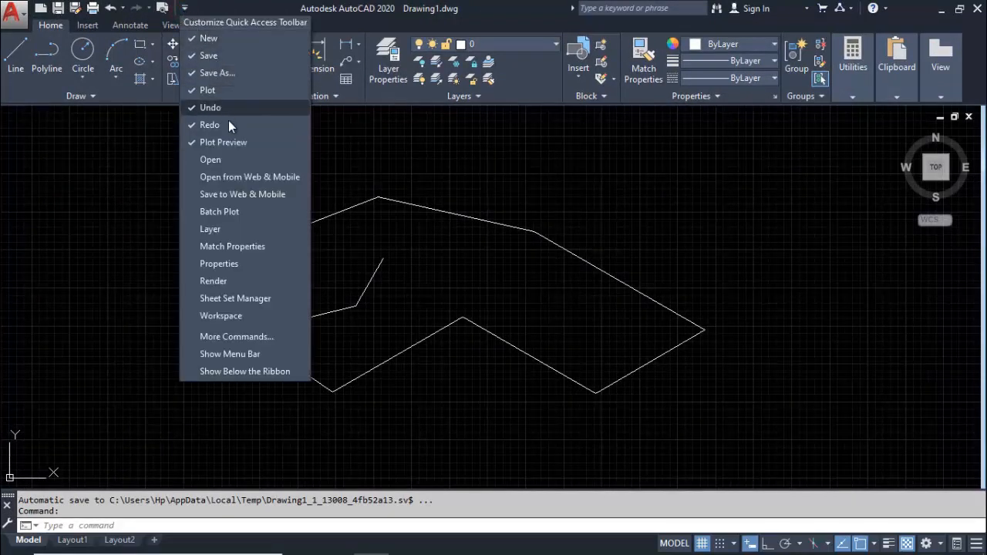
click(221, 161)
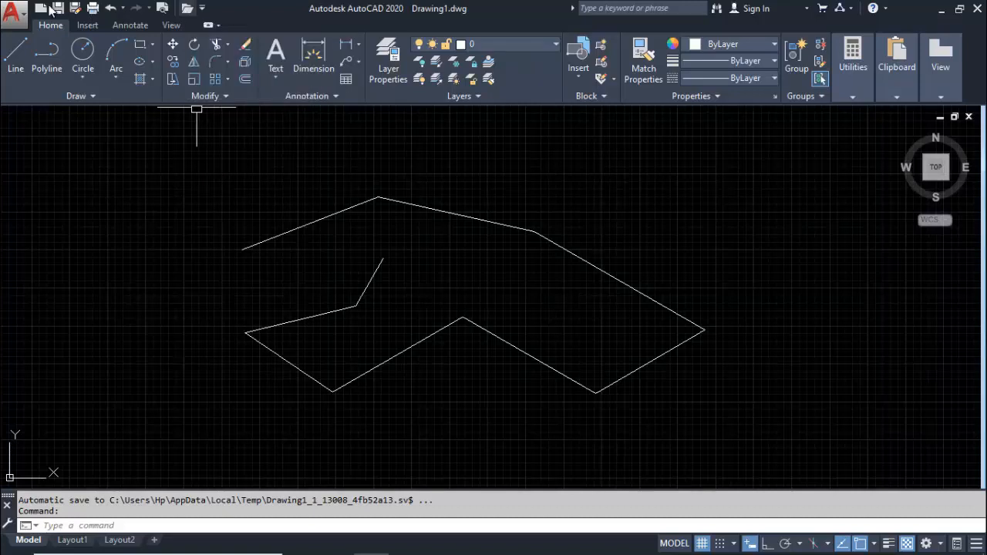
click(22, 17)
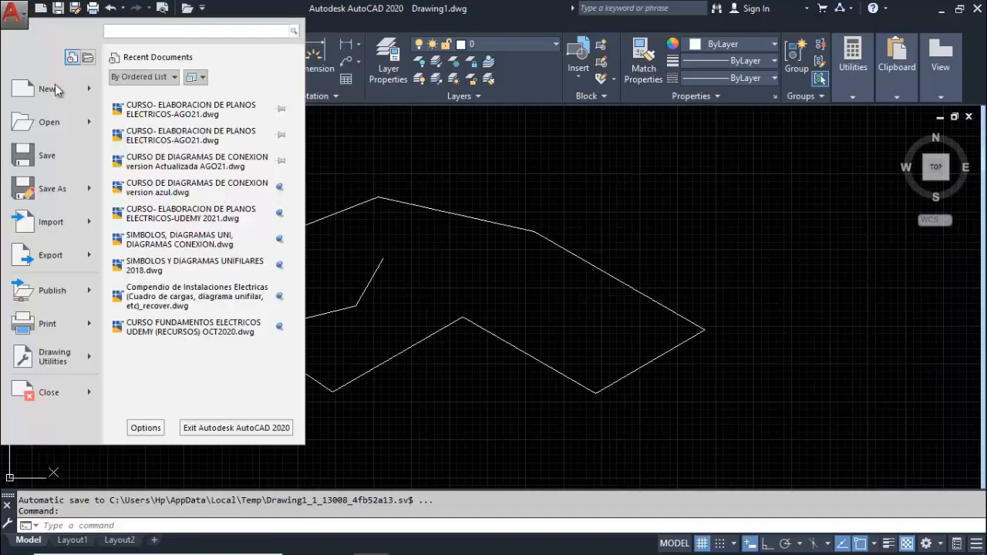
click(287, 6)
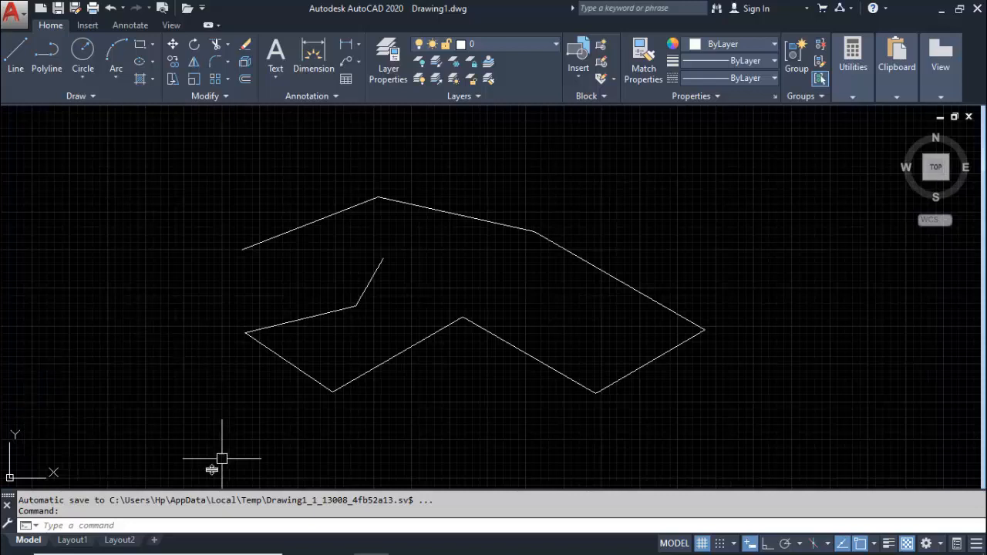
Run the LINE command by name and draw an open outline of seven connected segments beside the existing zigzag, then end the command
click(105, 525)
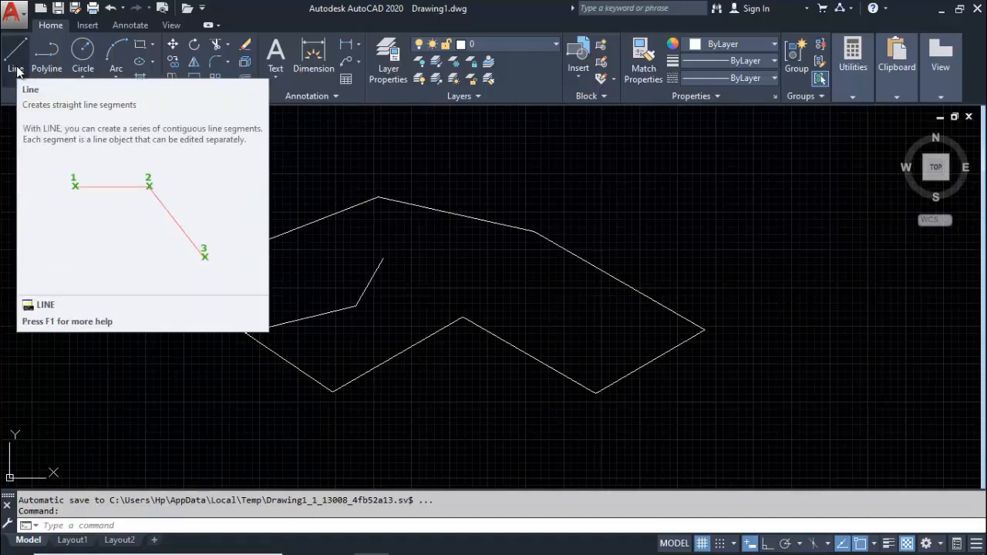
click(137, 525)
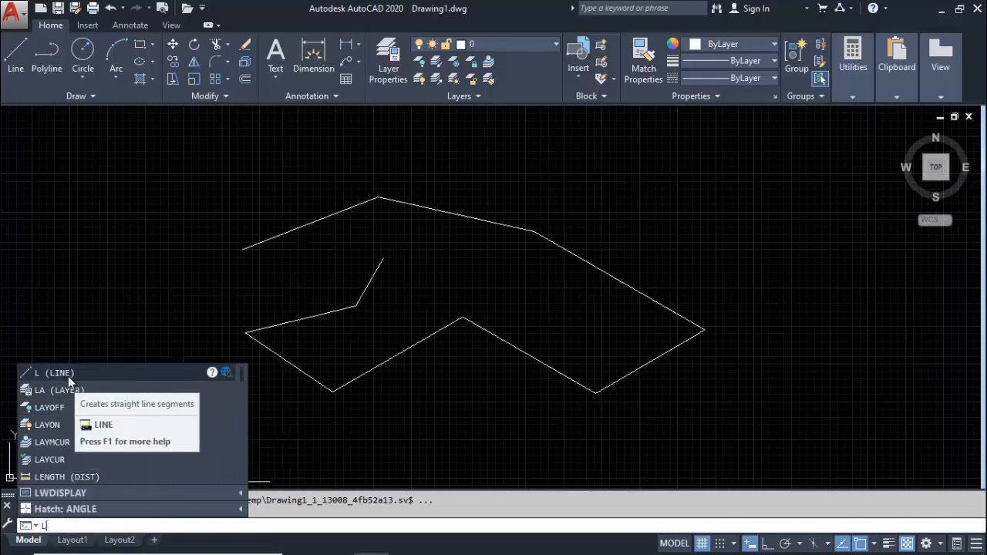
text(L)
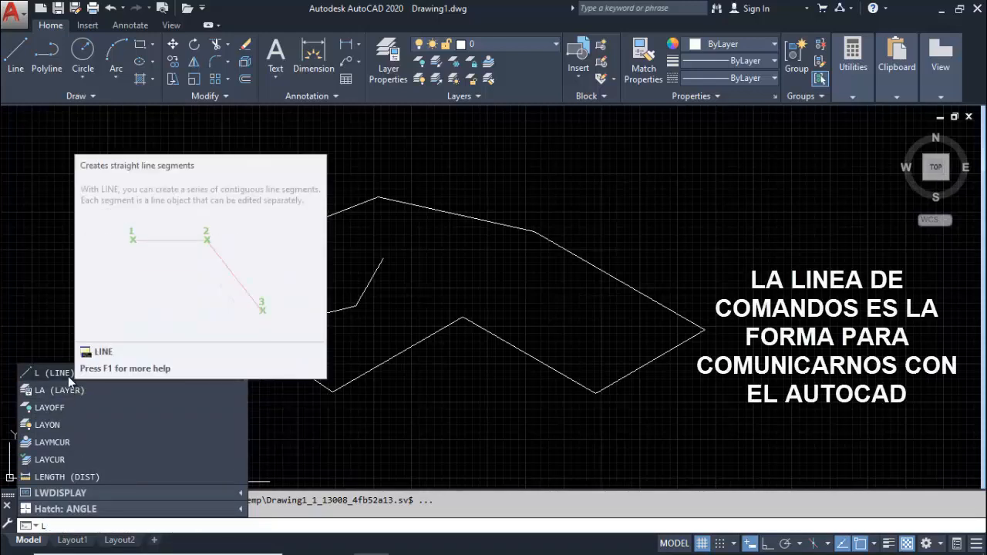
text(In)
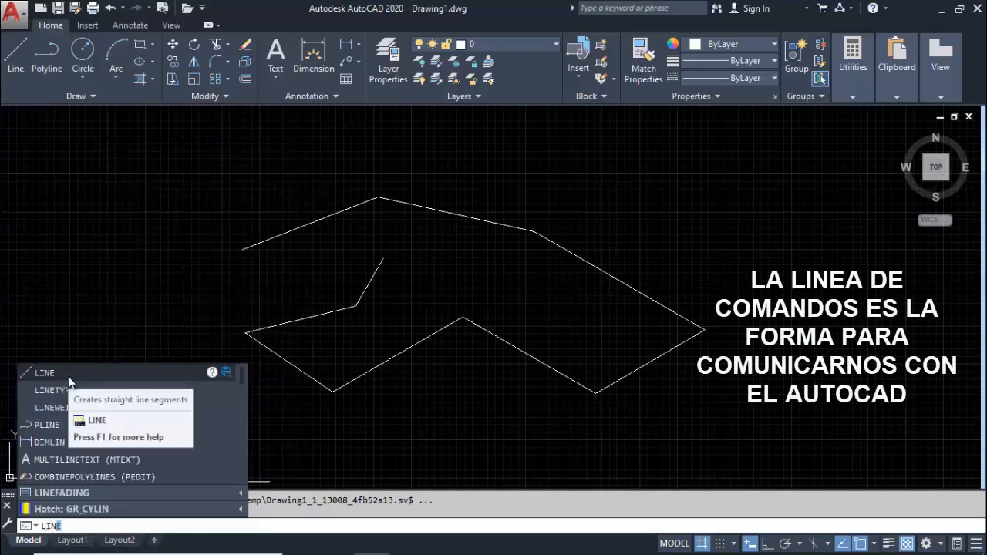
text(E)
click(68, 380)
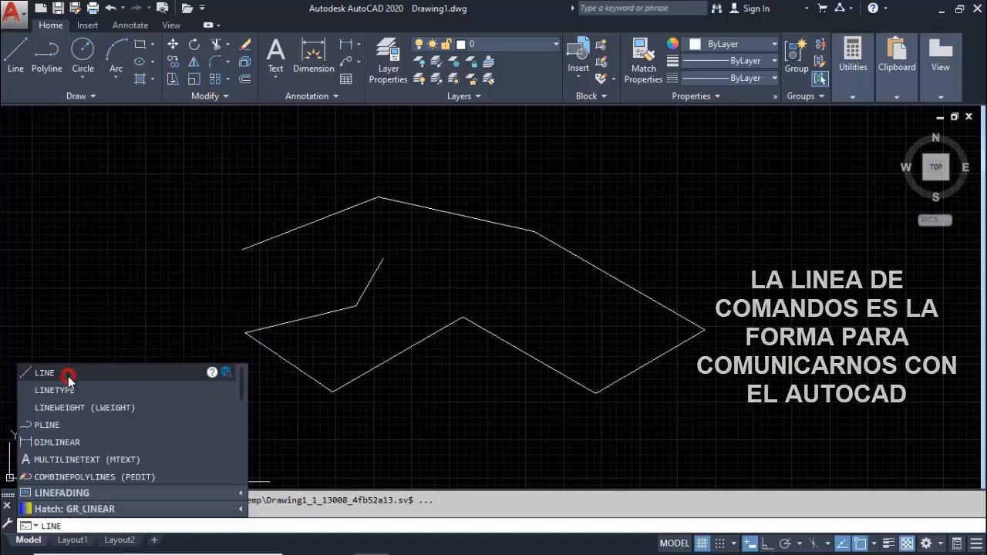
click(88, 313)
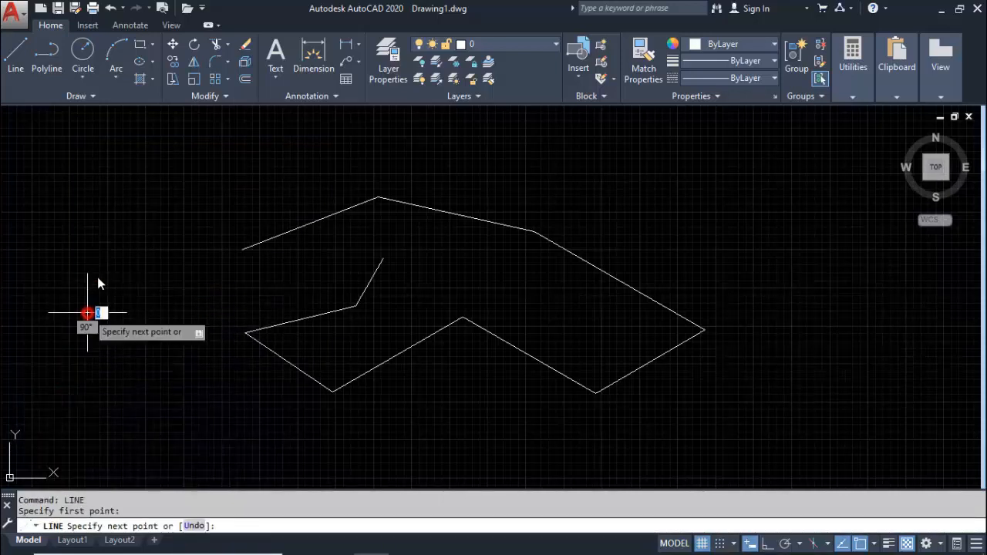
click(109, 228)
click(192, 202)
click(193, 253)
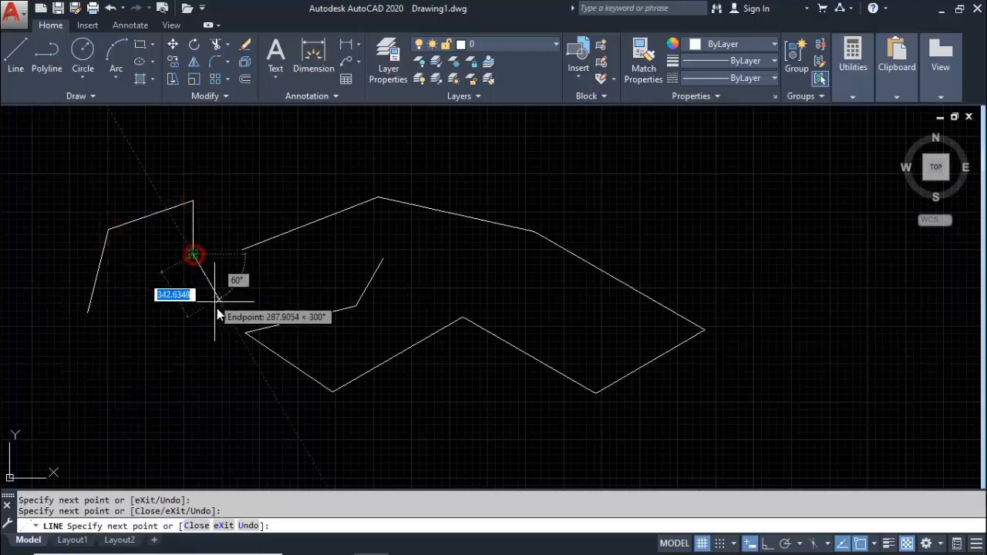
click(222, 306)
click(168, 351)
click(136, 401)
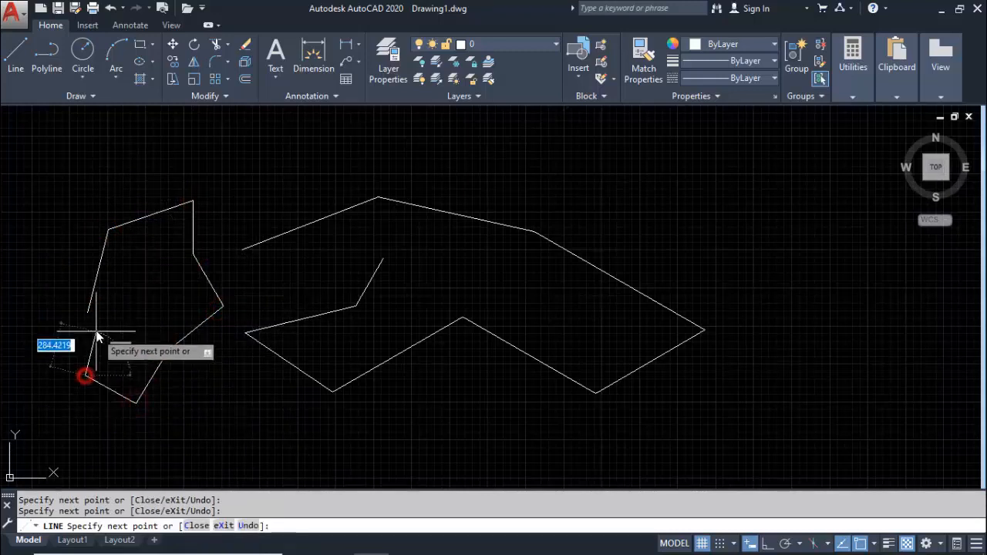
click(85, 375)
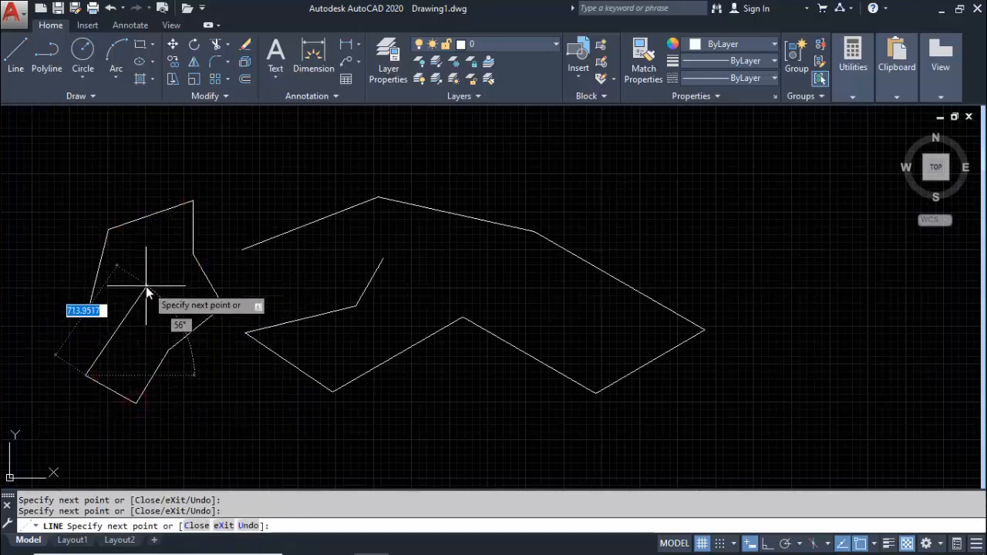
key(Escape)
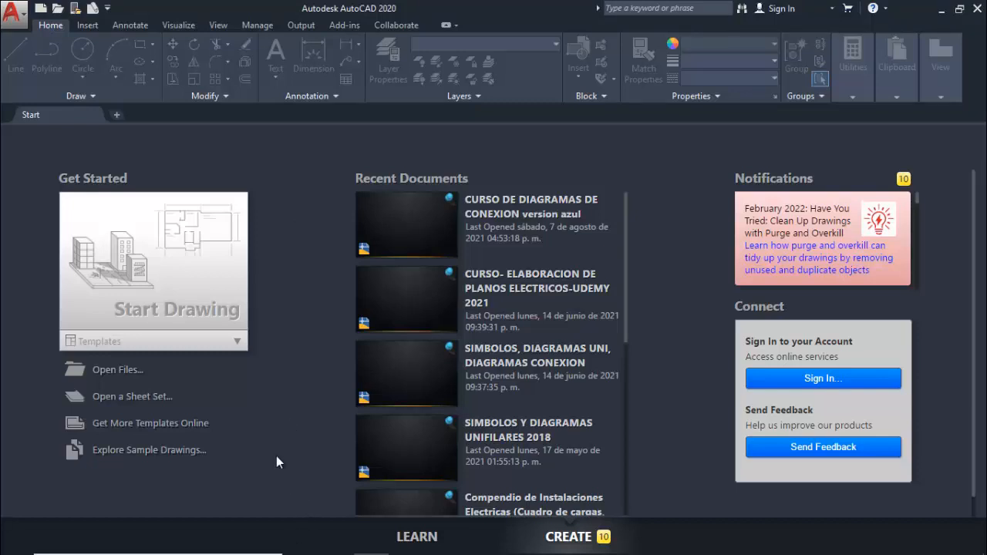
Start a new drawing from a template and set its length units to Decimal with a precision of 0.00
click(237, 343)
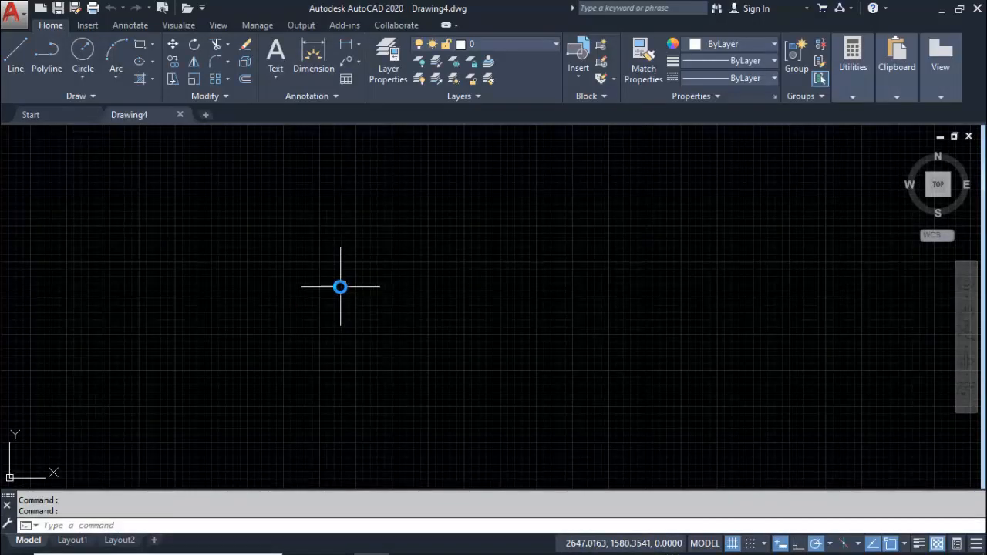
text(UNITS)
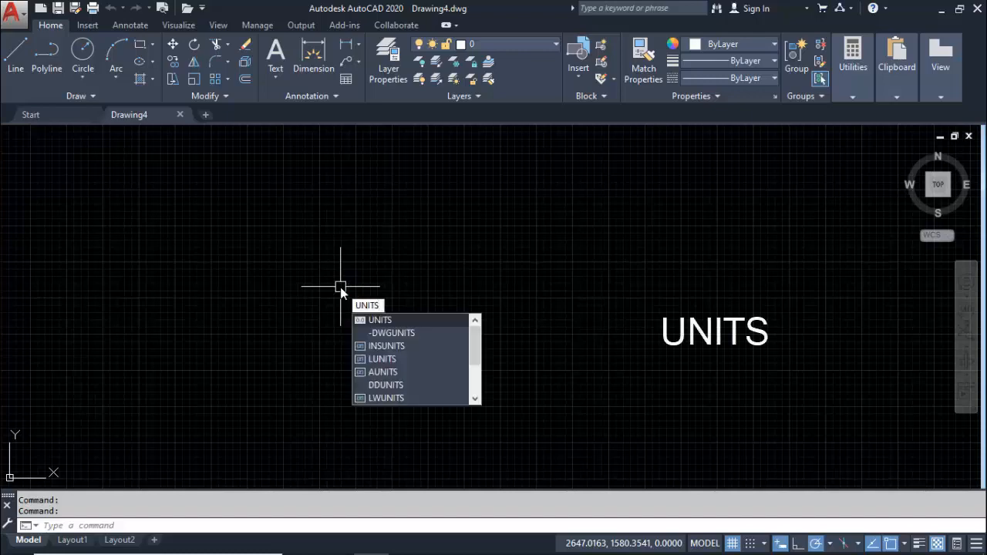
key(Return)
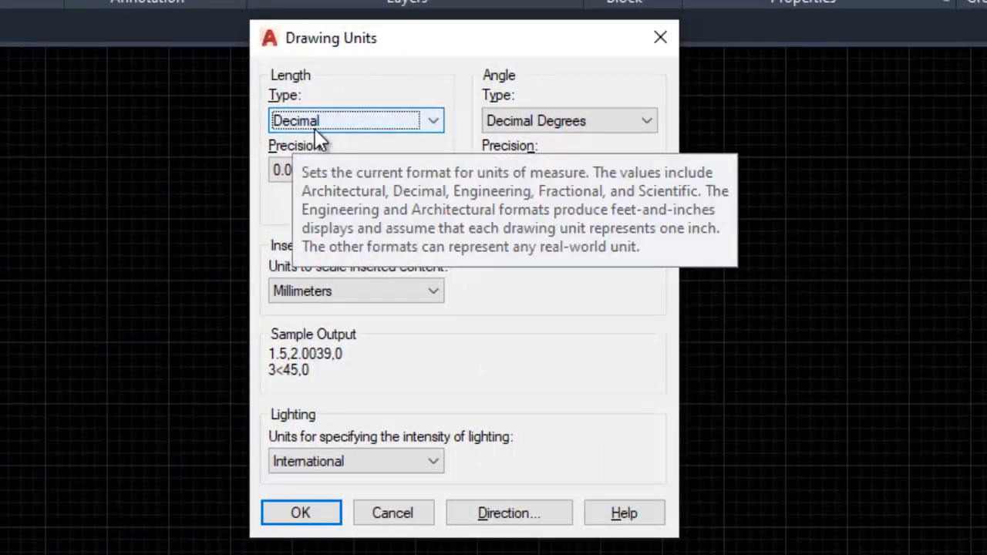
click(333, 126)
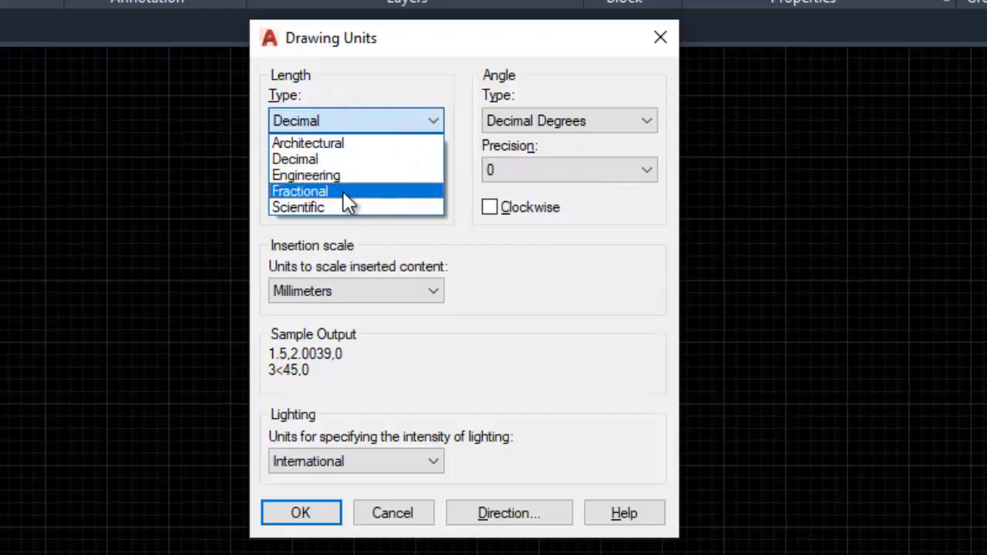
click(406, 120)
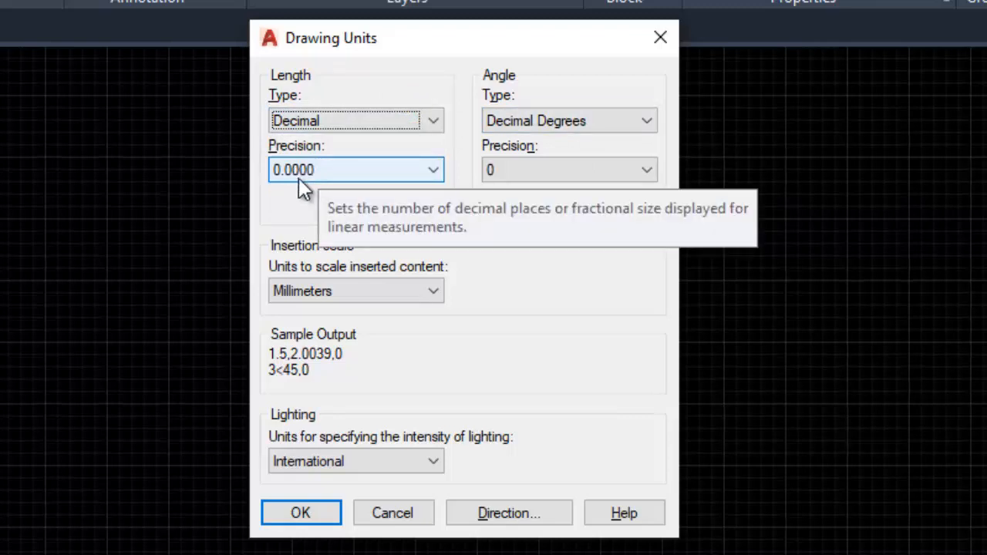
click(365, 176)
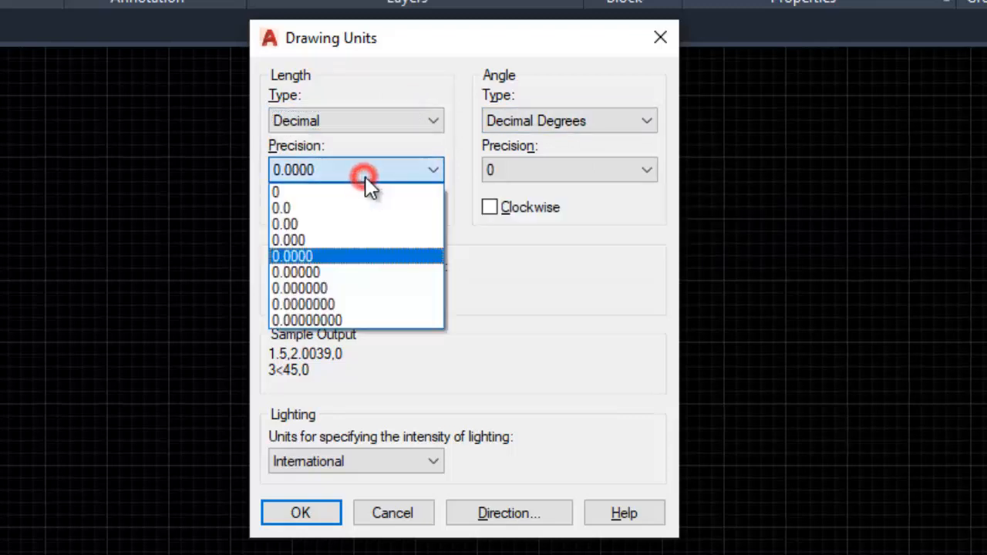
click(315, 225)
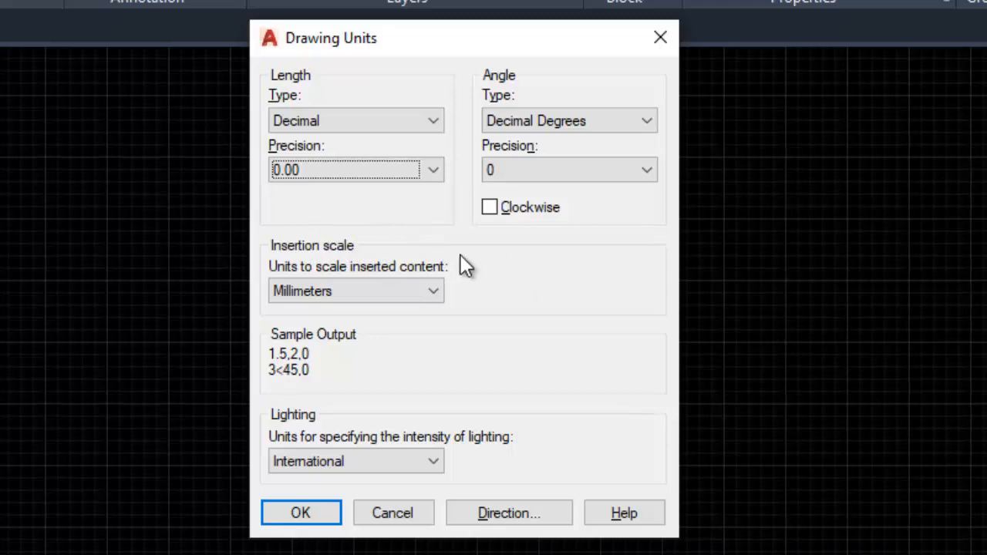
Set the insertion scale units to Meters and apply the drawing units
click(407, 293)
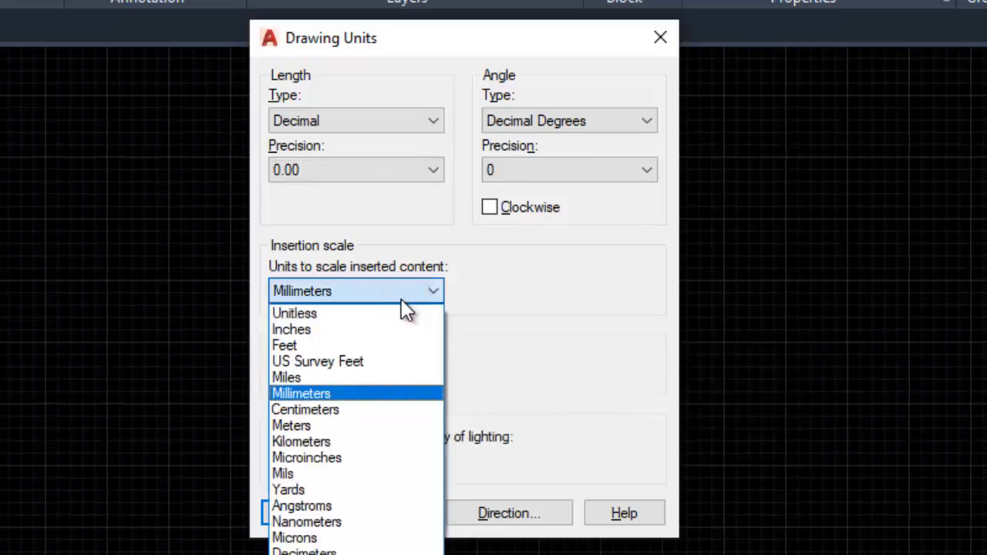
click(321, 427)
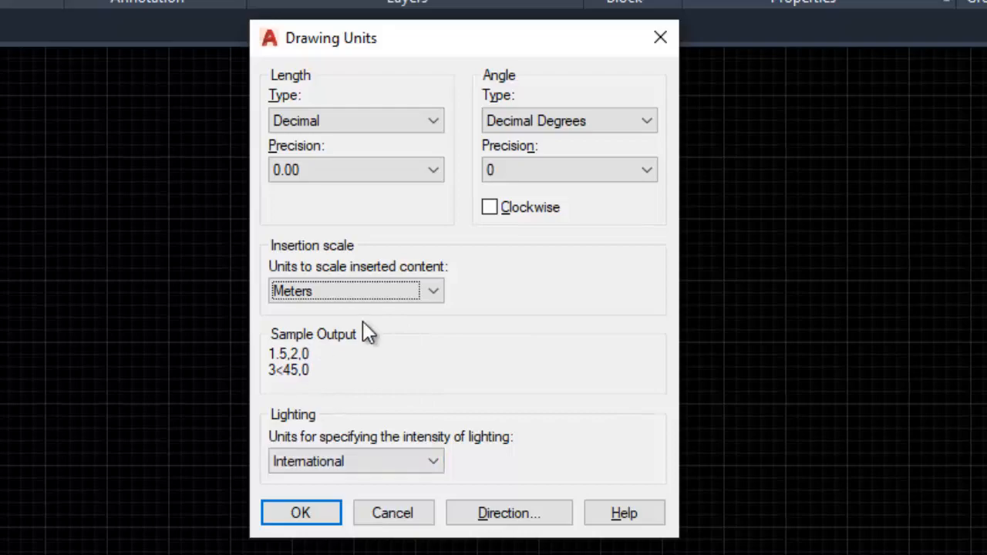
click(311, 514)
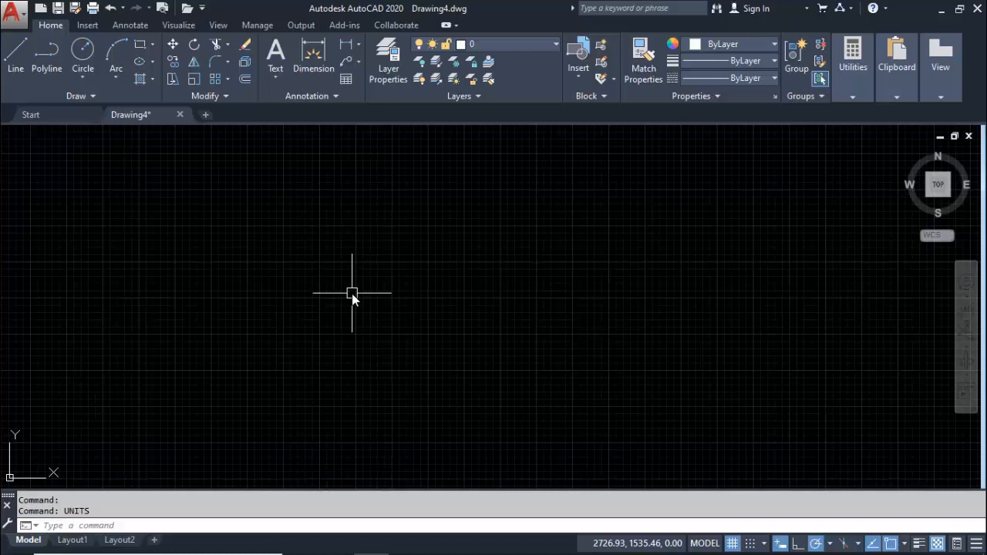
click(229, 270)
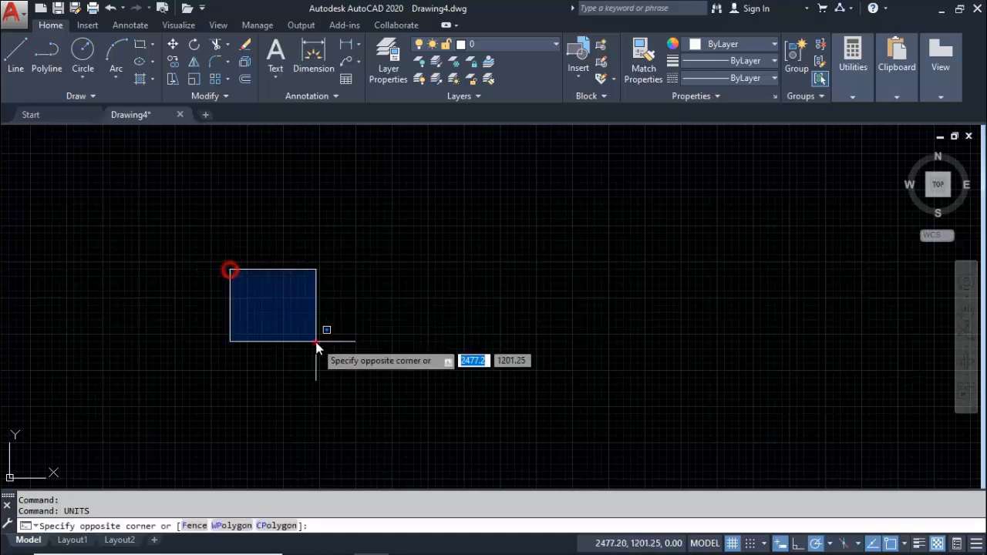
click(310, 340)
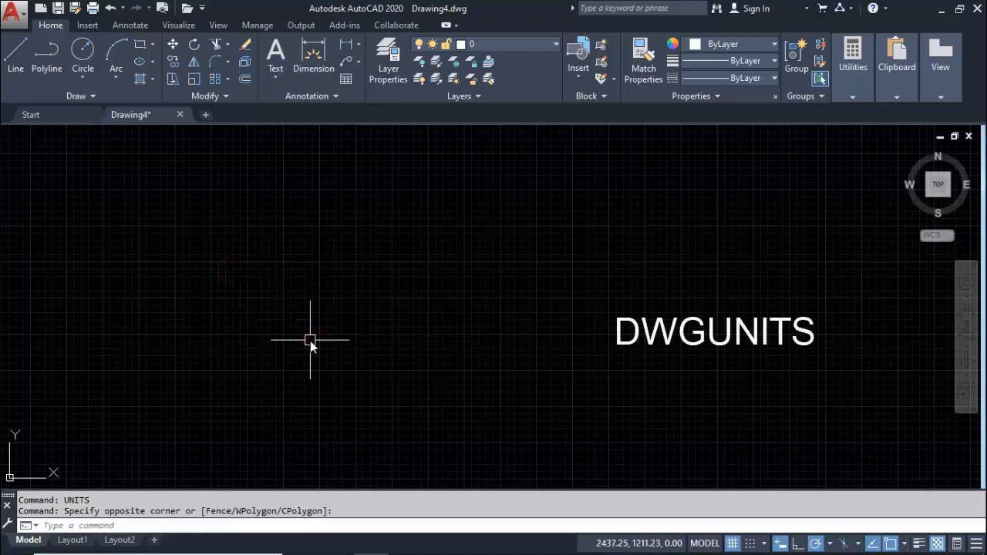
Run the -DWGUNITS command and set the unit for length to 6 (Meters)
text(DW)
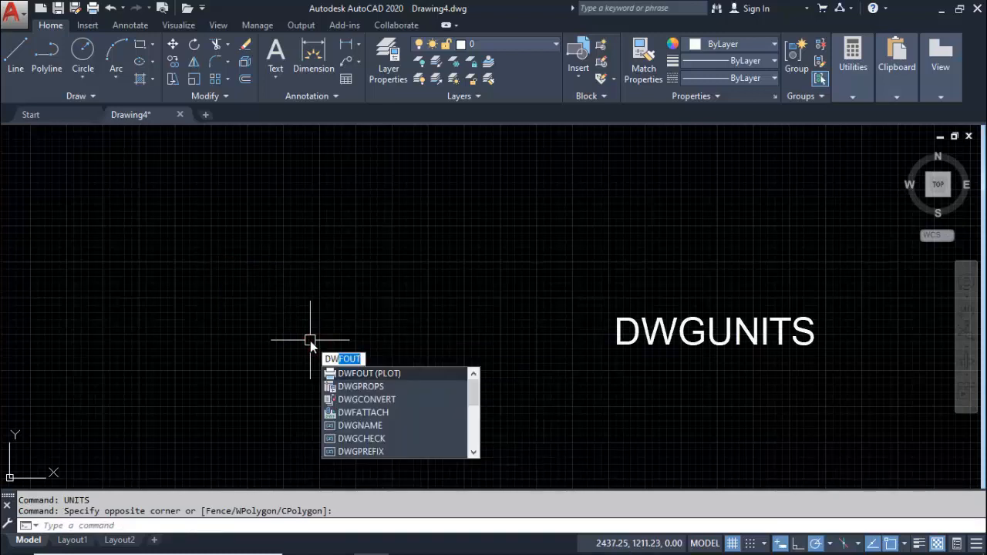
text(Gu)
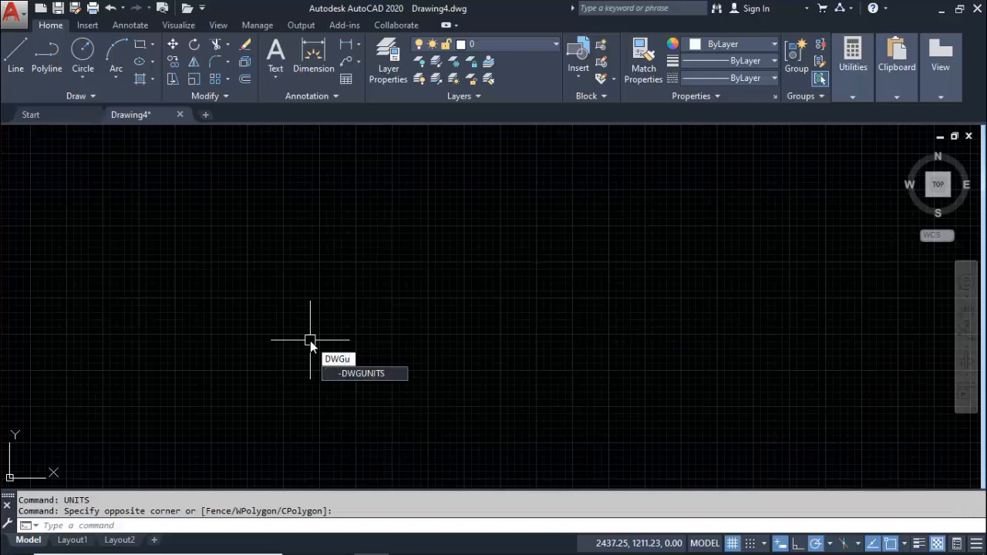
key(Return)
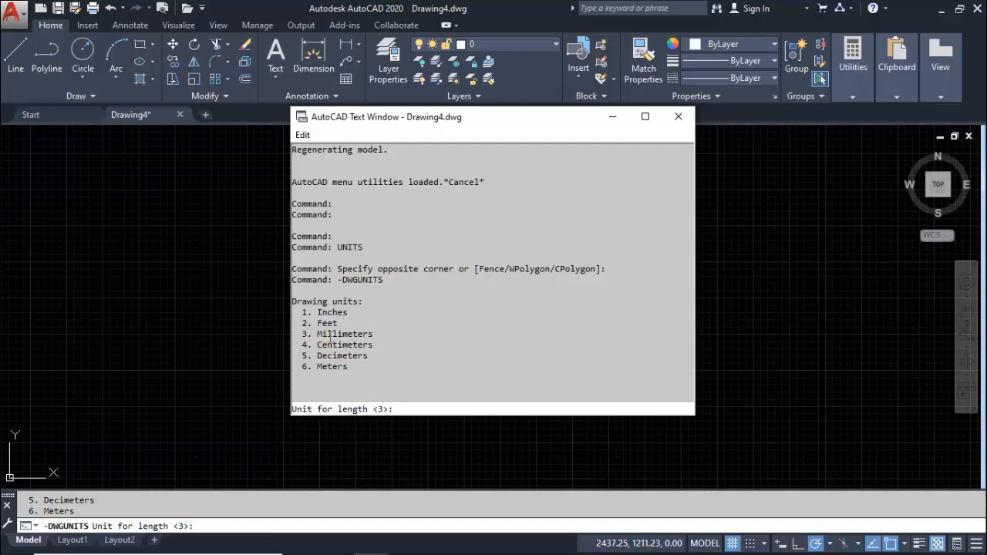
click(382, 407)
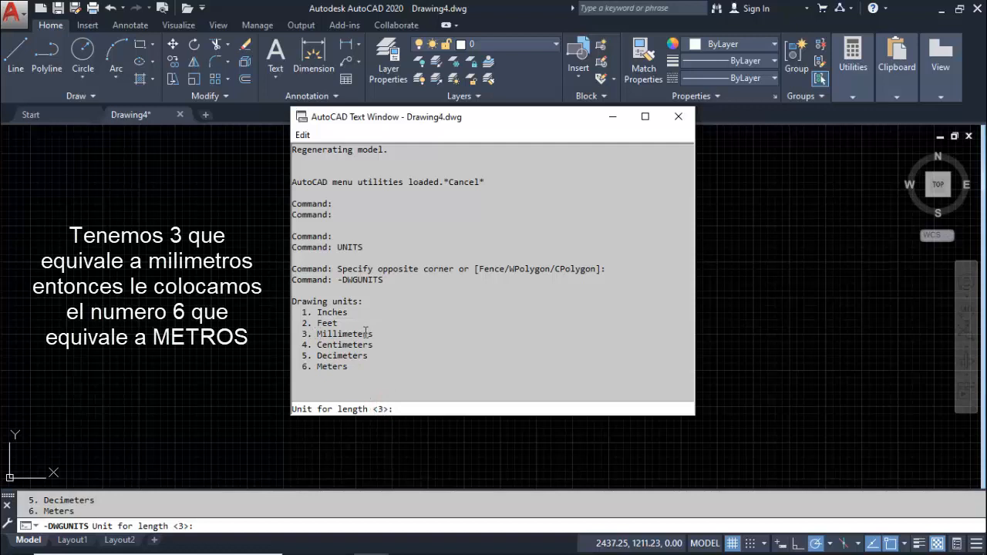
click(404, 406)
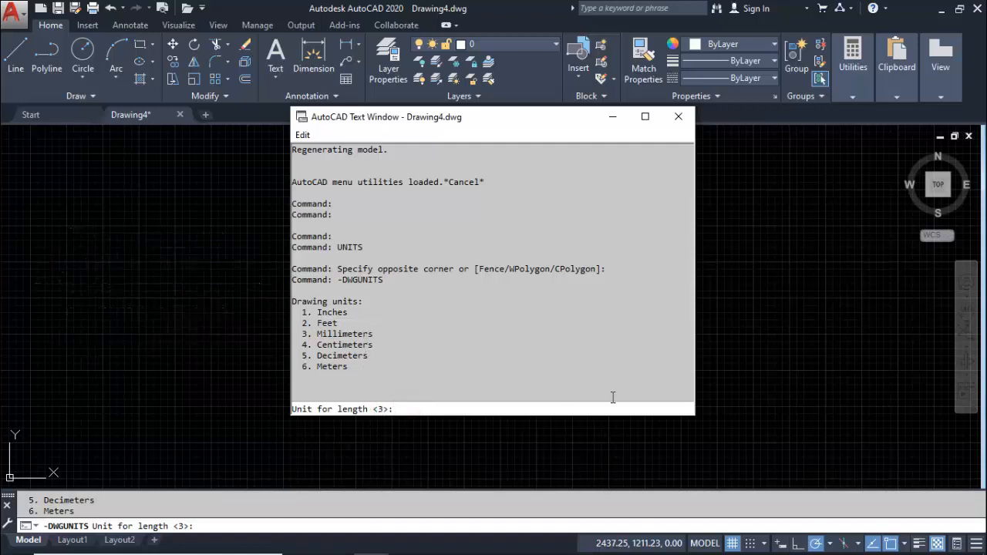
text(6)
key(Return)
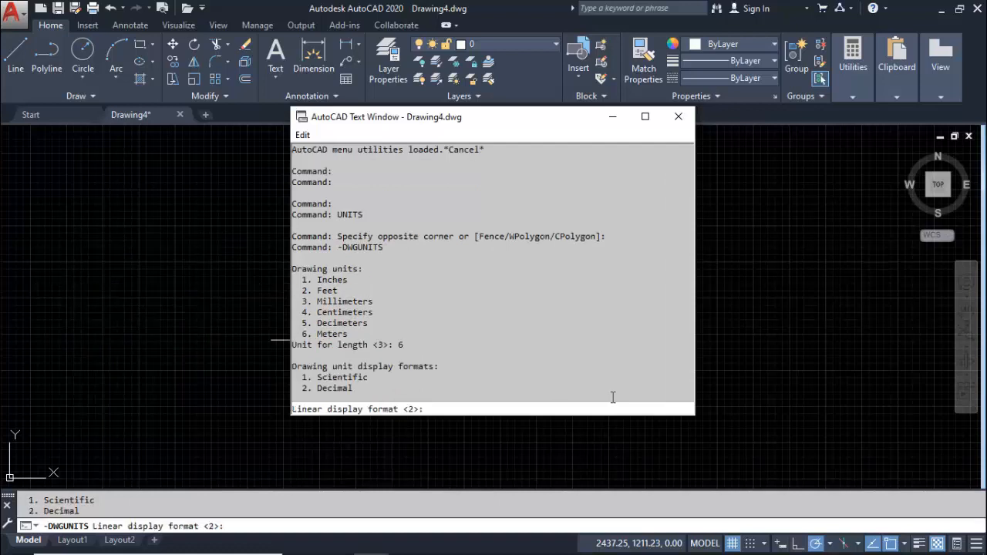
Set the linear display format to 2 (Decimal) and the linear display precision to 2
text(2)
key(Return)
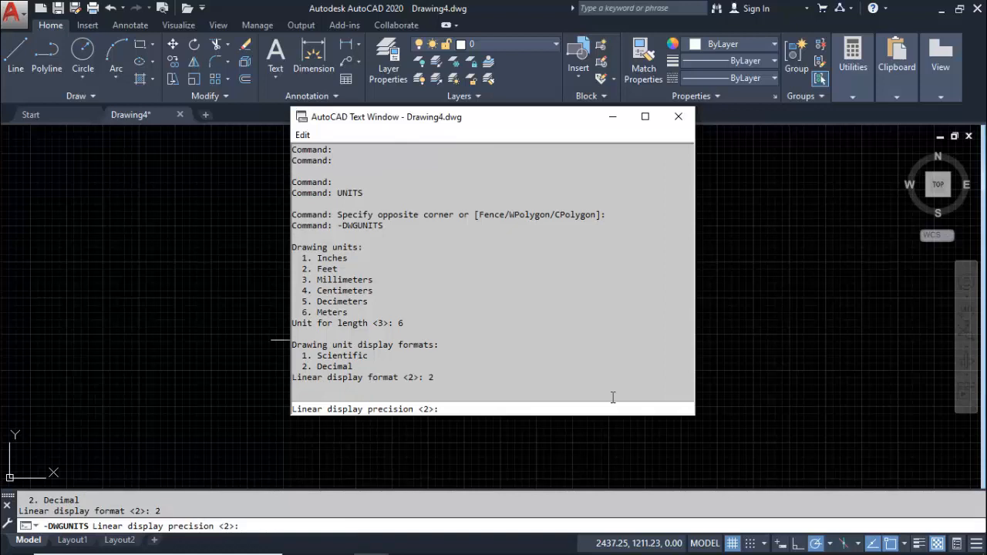
text(2)
key(Return)
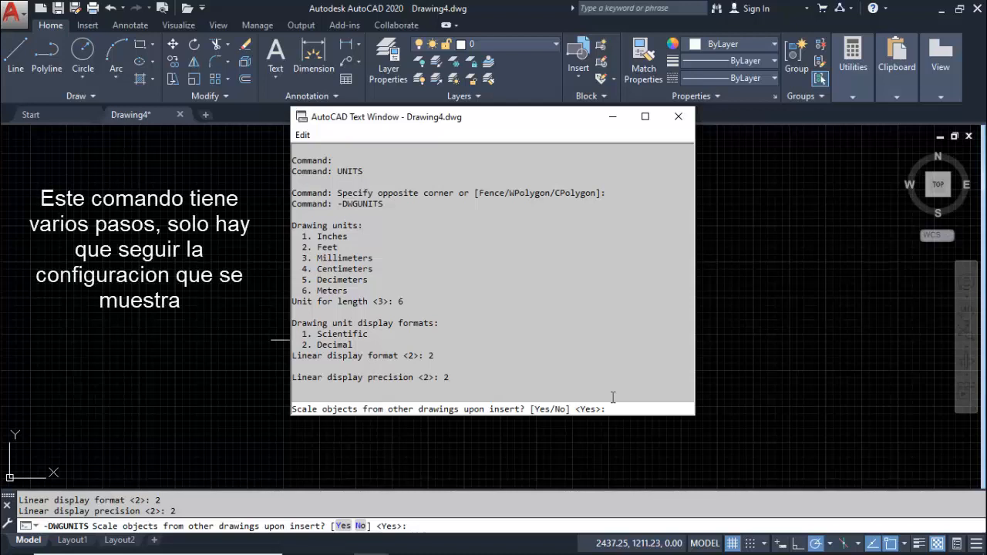
Answer yes to scaling objects from other drawings upon insert, and no to matching INSUNITS and to scaling objects in the current drawing
text(yes)
key(Return)
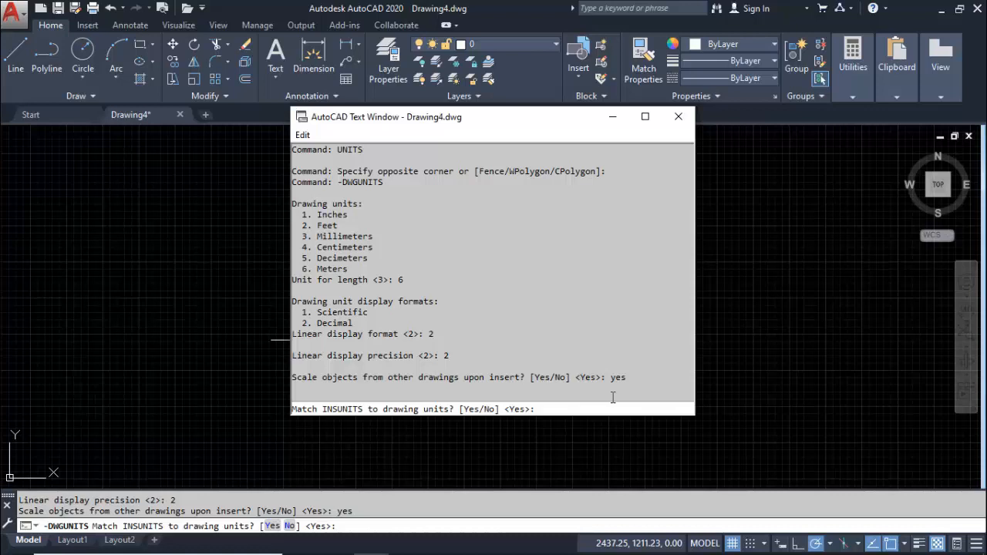
text(n)
key(Return)
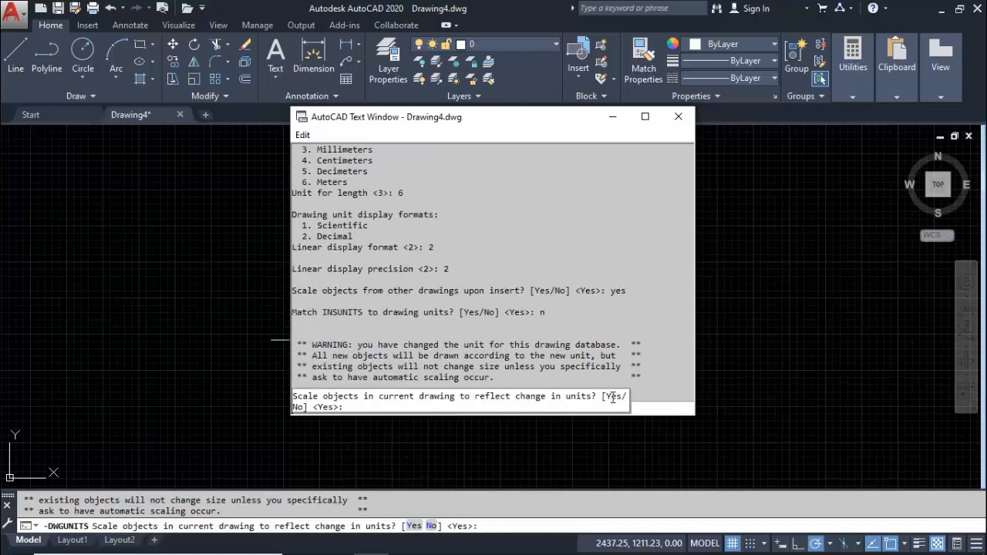
text(no)
key(Return)
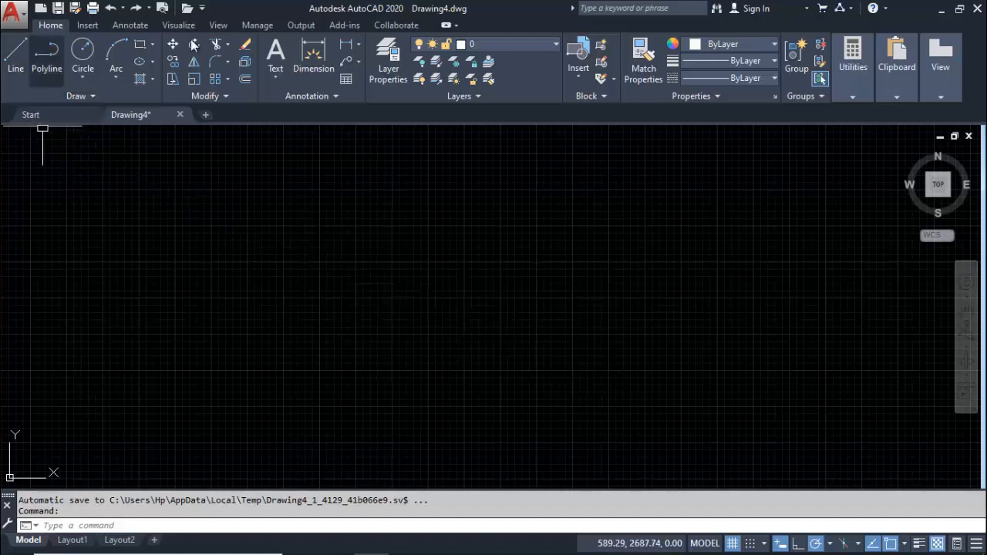
Draw a single line 20 units long, rising to the right at about 43° from horizontal
click(17, 52)
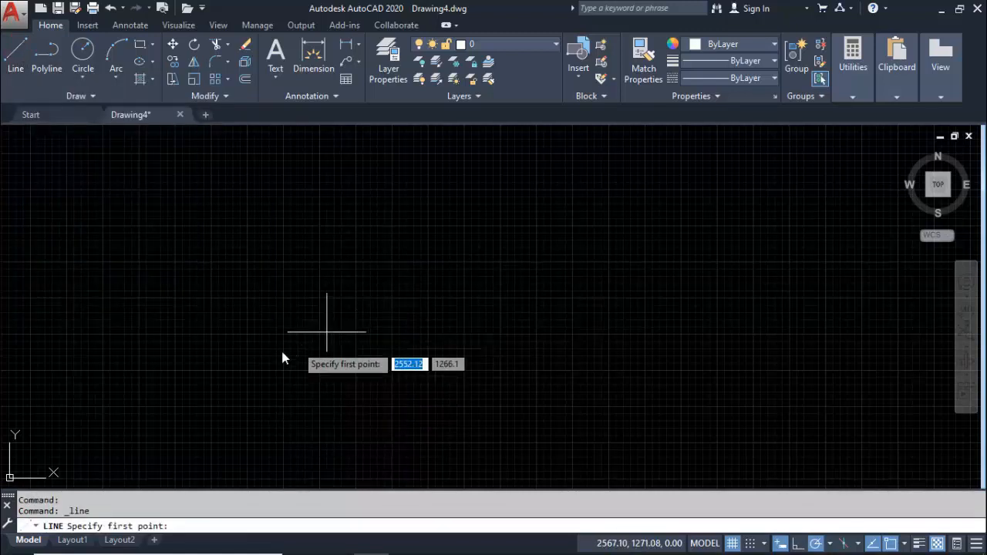
click(80, 430)
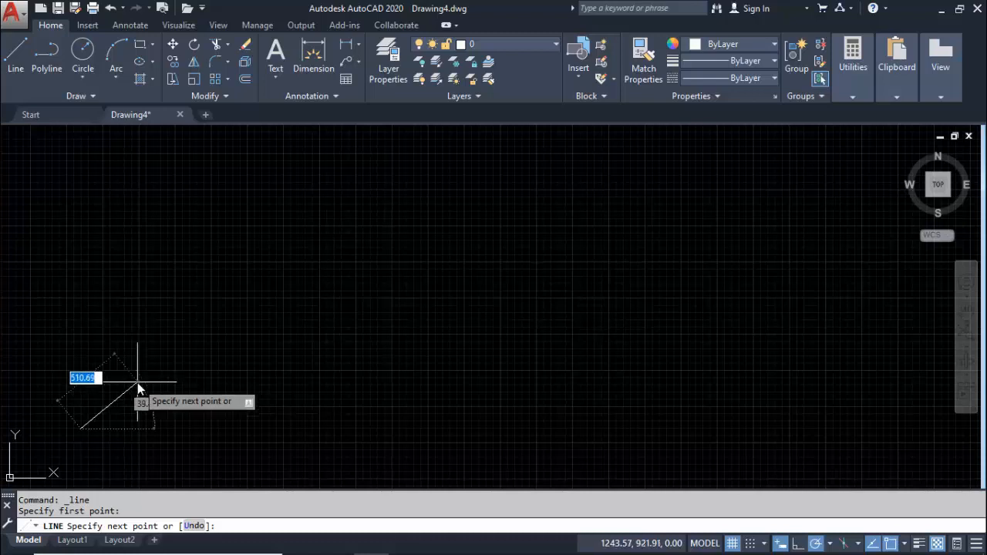
scroll(139, 383, up, 3)
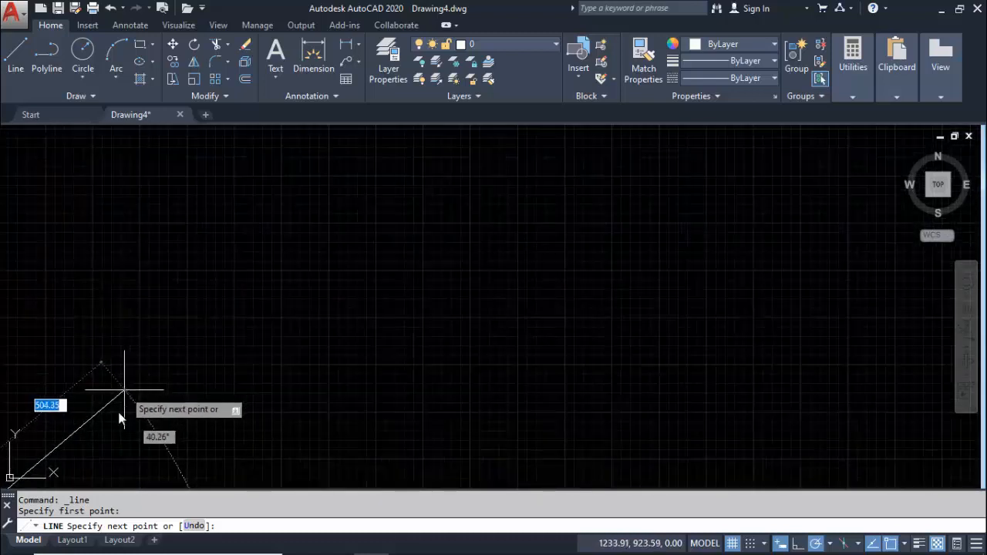
scroll(113, 431, up, 2)
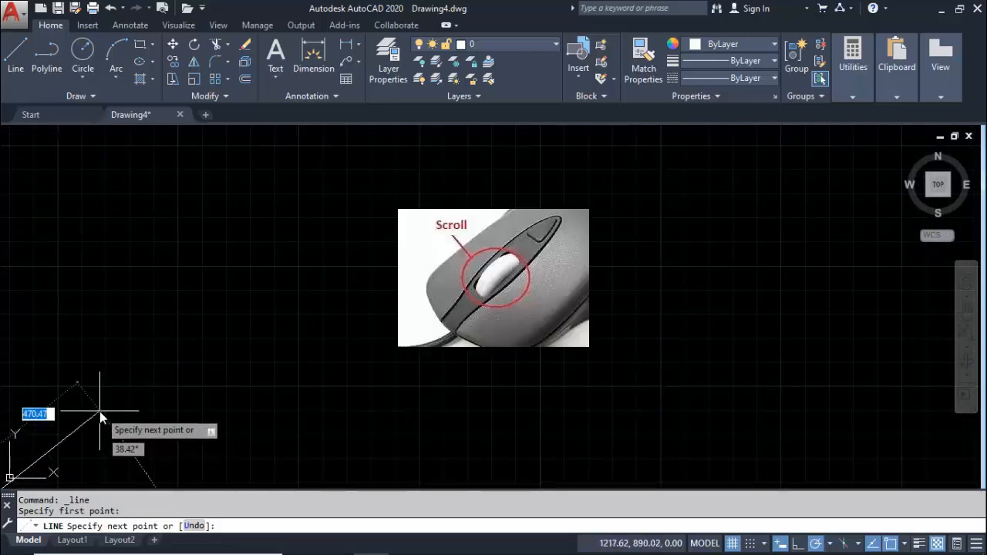
middle_drag(100, 411, 99, 411)
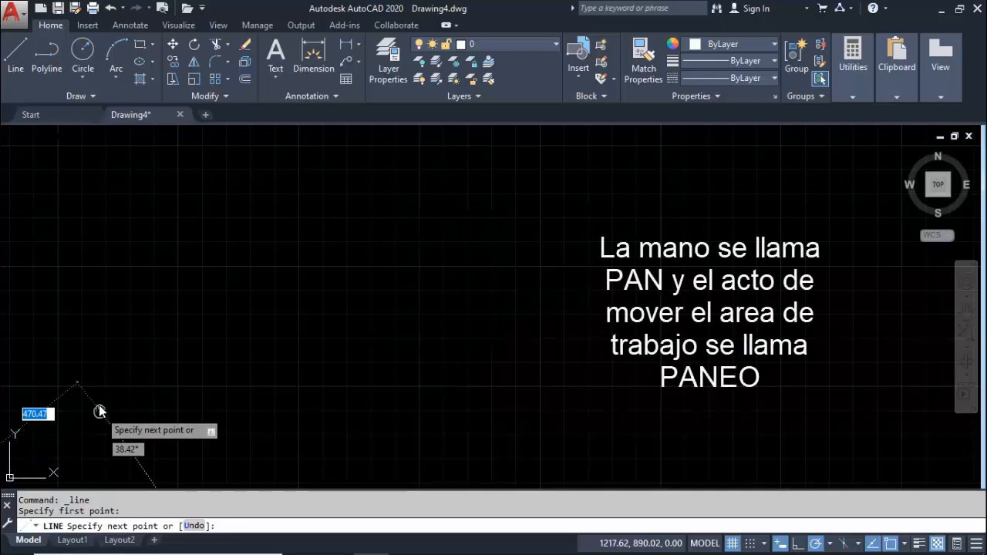
mouse_move(100, 411)
middle_down()
mouse_move(128, 410)
mouse_move(106, 388)
mouse_move(70, 396)
mouse_move(110, 415)
mouse_move(156, 414)
mouse_move(171, 361)
mouse_move(126, 353)
mouse_move(113, 393)
mouse_move(134, 401)
mouse_move(201, 355)
mouse_move(131, 344)
mouse_move(139, 384)
mouse_move(154, 342)
mouse_move(148, 393)
mouse_move(168, 321)
mouse_move(128, 380)
mouse_move(187, 326)
mouse_move(185, 350)
mouse_move(159, 379)
mouse_move(321, 247)
mouse_move(335, 220)
mouse_move(177, 386)
mouse_move(389, 205)
mouse_move(231, 372)
mouse_move(131, 418)
mouse_move(392, 194)
mouse_move(137, 417)
mouse_move(449, 175)
middle_up()
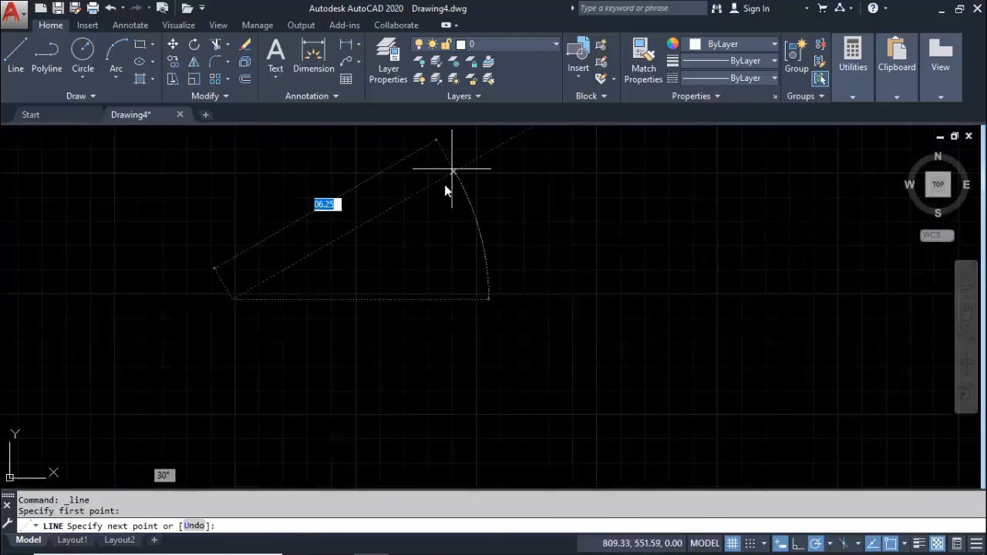
middle_drag(235, 353, 301, 275)
middle_drag(336, 202, 308, 255)
scroll(293, 249, up, 3)
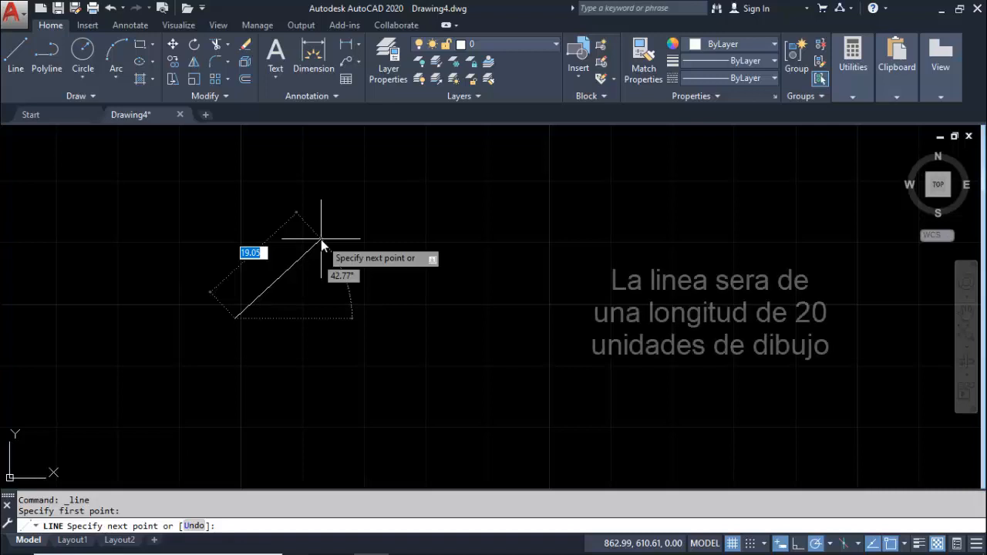
text(2)
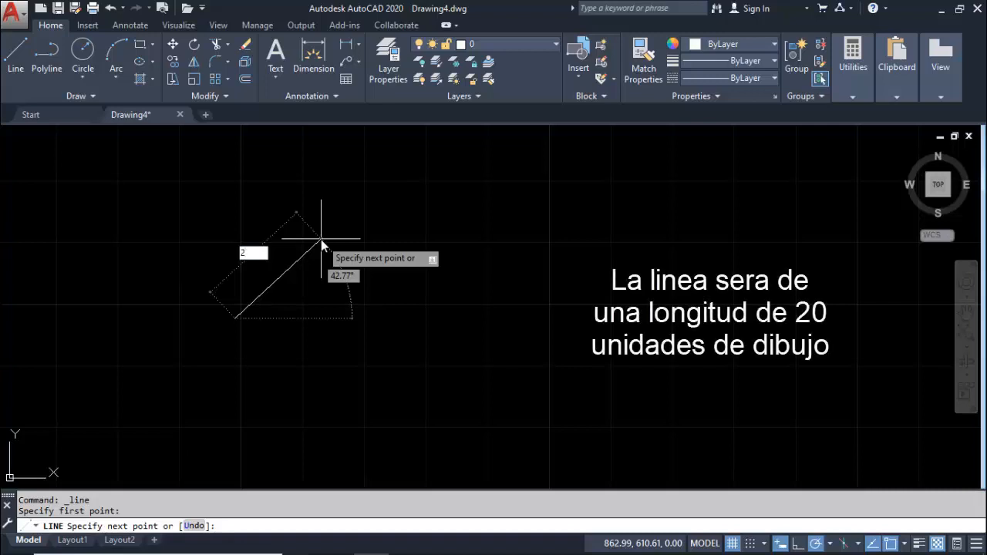
text(0)
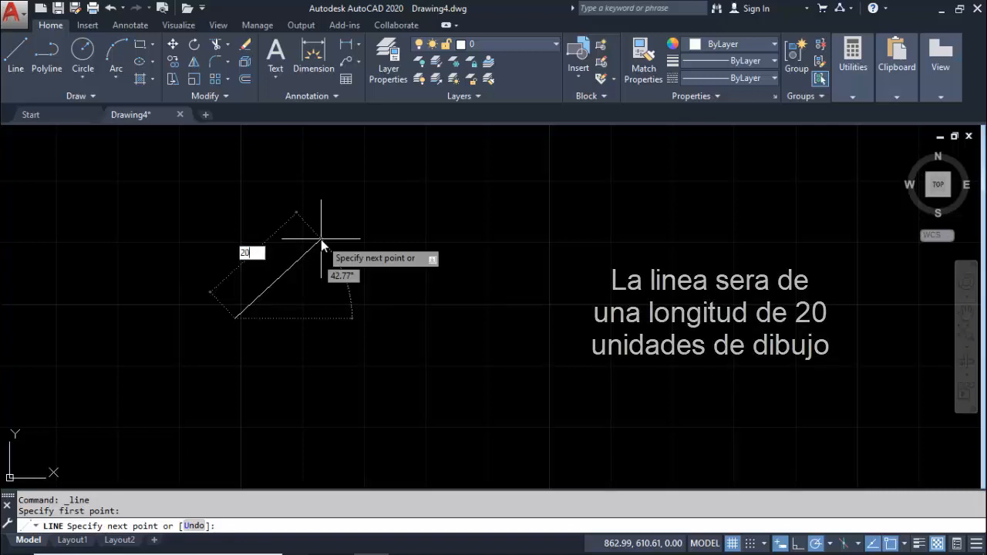
key(Return)
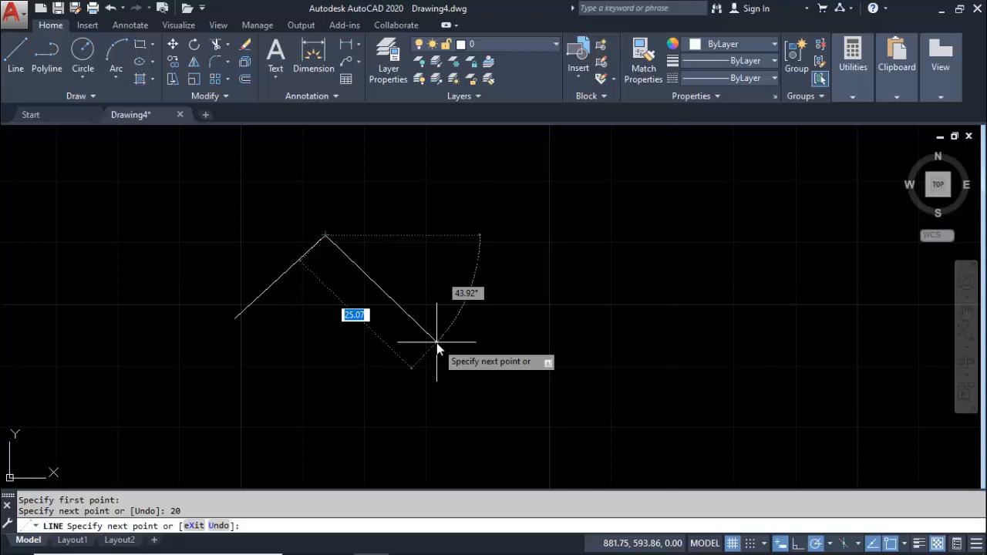
key(Escape)
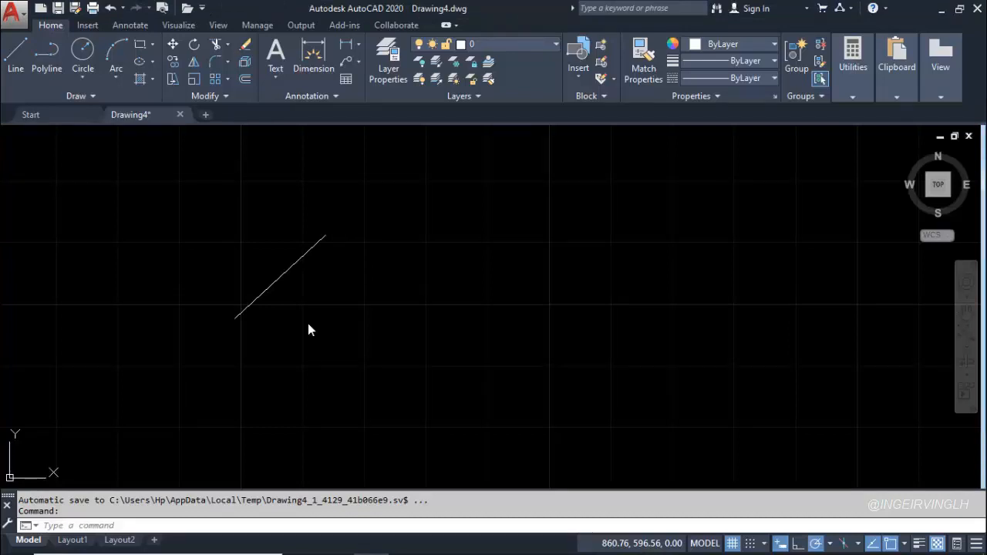
Select the line and move it up and to the left by its midpoint grip, about 8.75 units at 150°
click(307, 324)
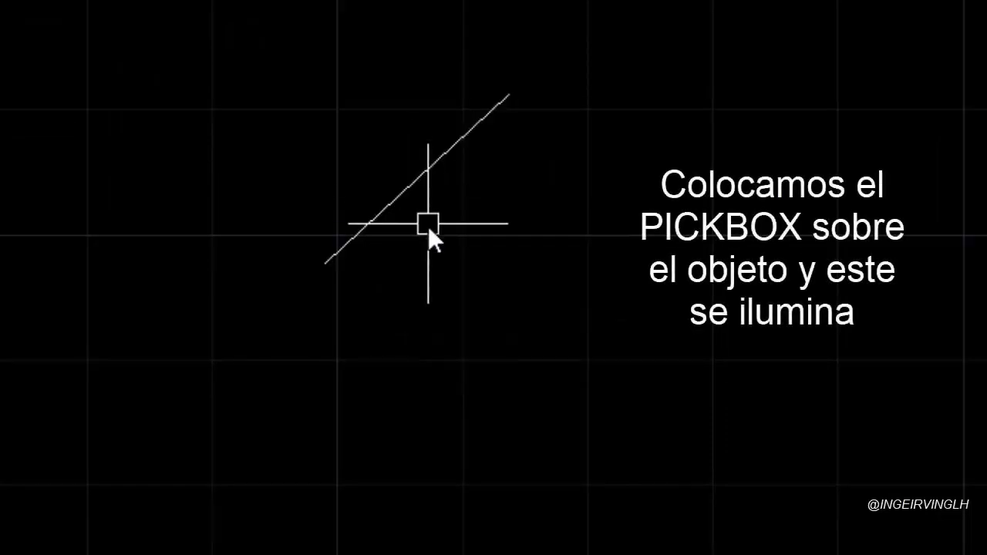
mouse_move(413, 190)
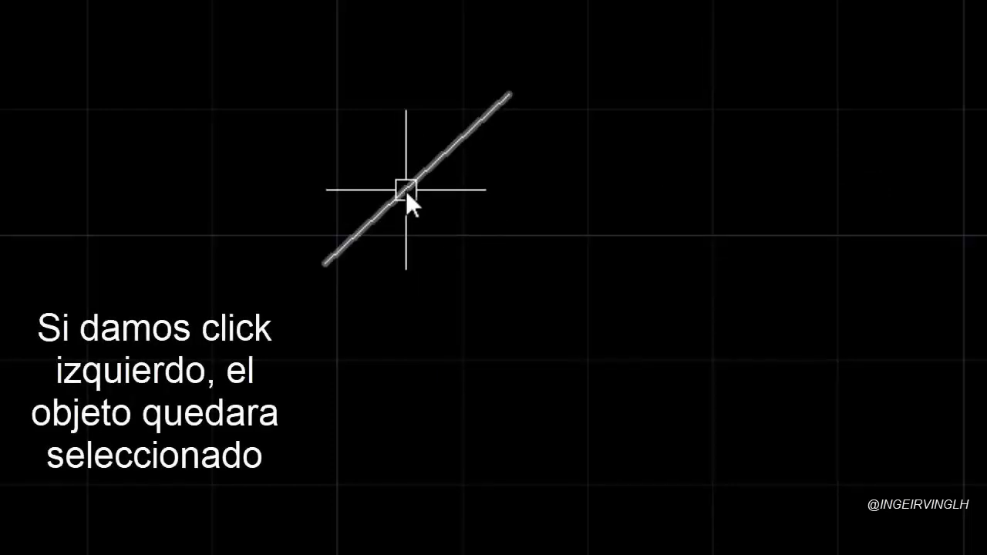
click(405, 191)
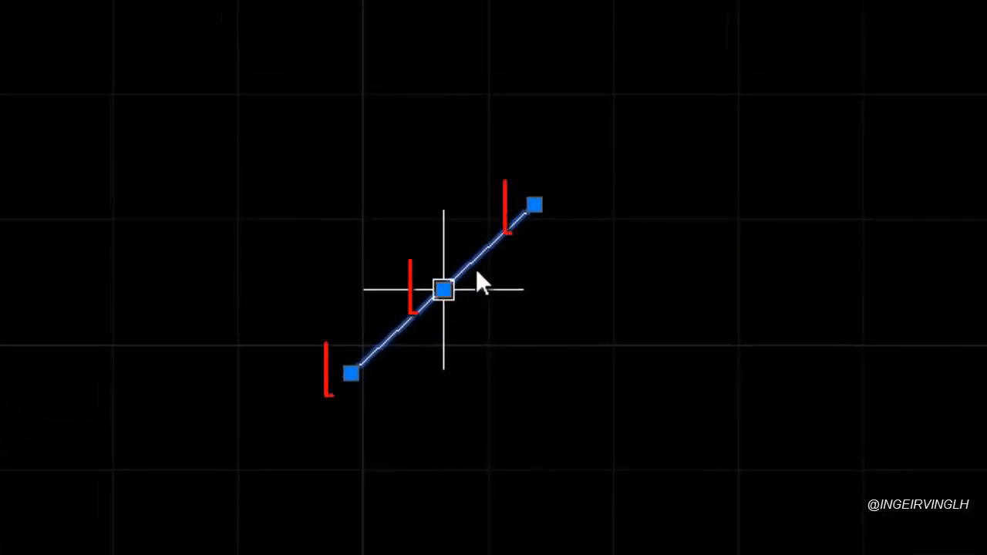
click(443, 290)
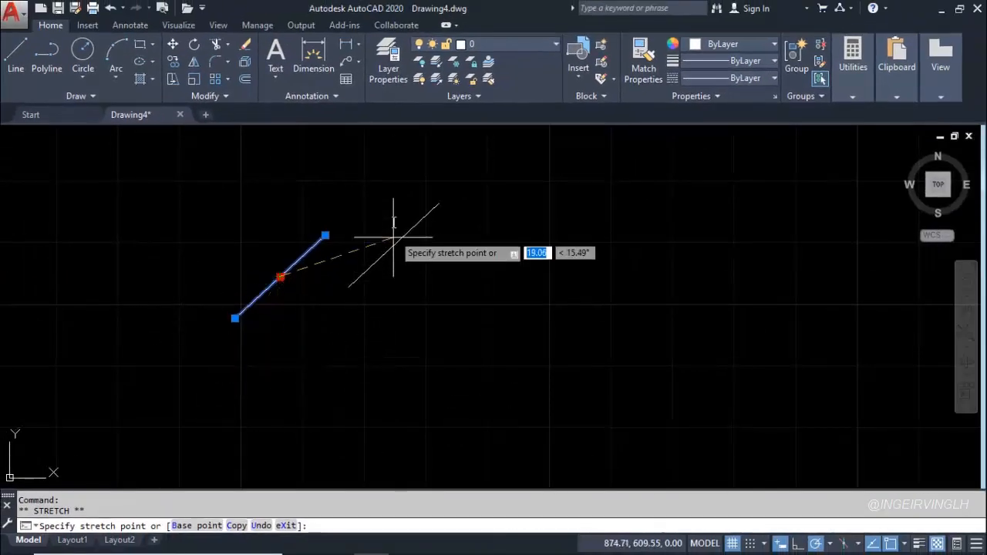
click(230, 256)
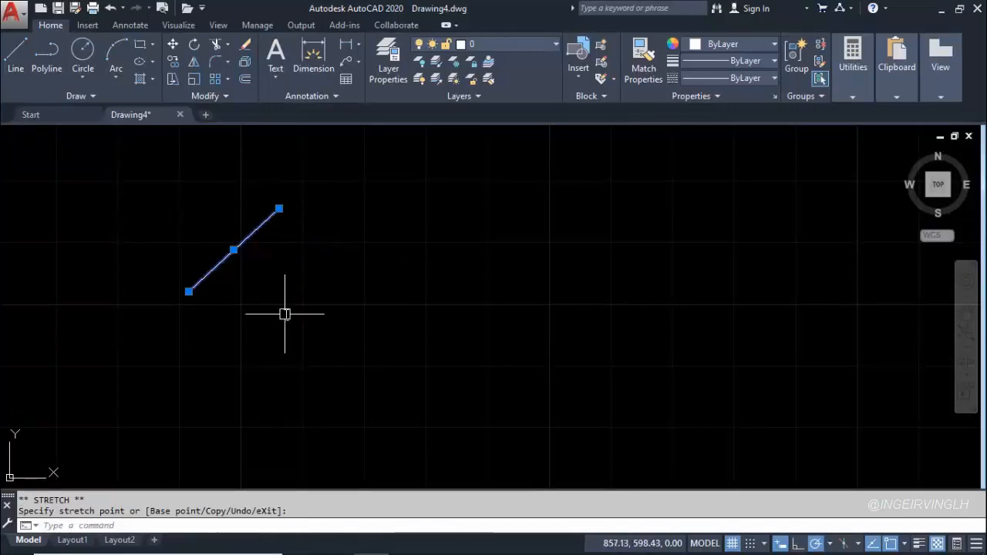
key(Escape)
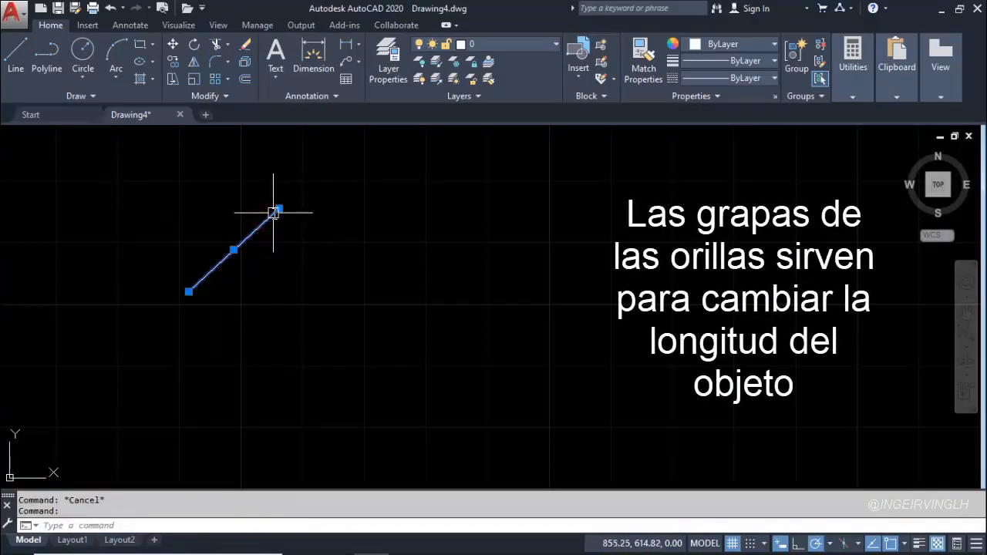
Stretch the line by its upper and lower endpoint grips to change its length and slope, and delete it
click(277, 208)
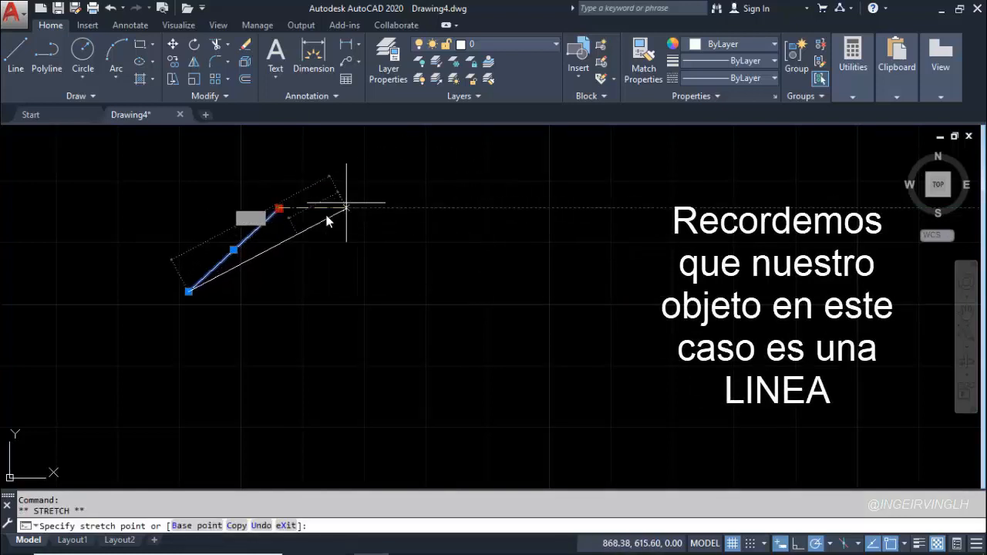
click(291, 229)
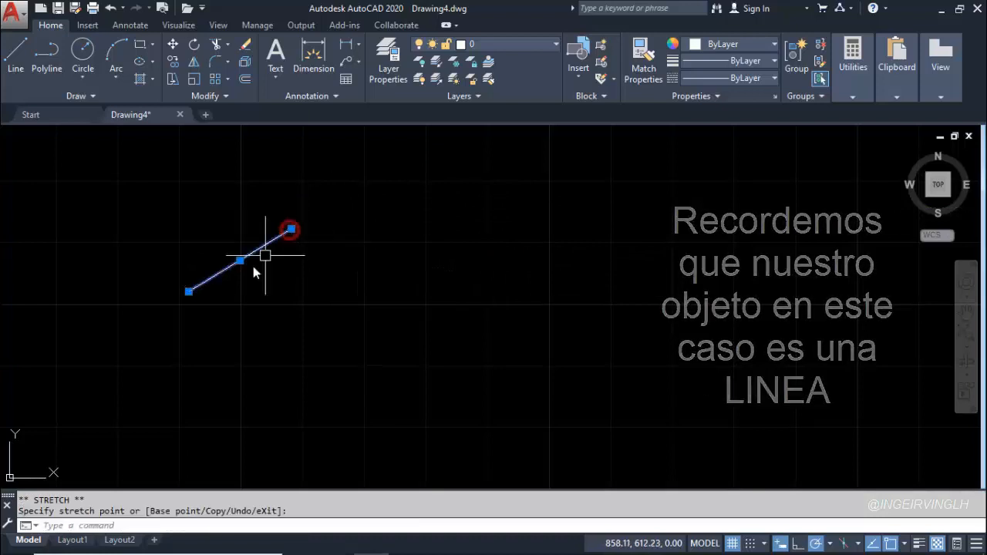
click(188, 293)
click(162, 372)
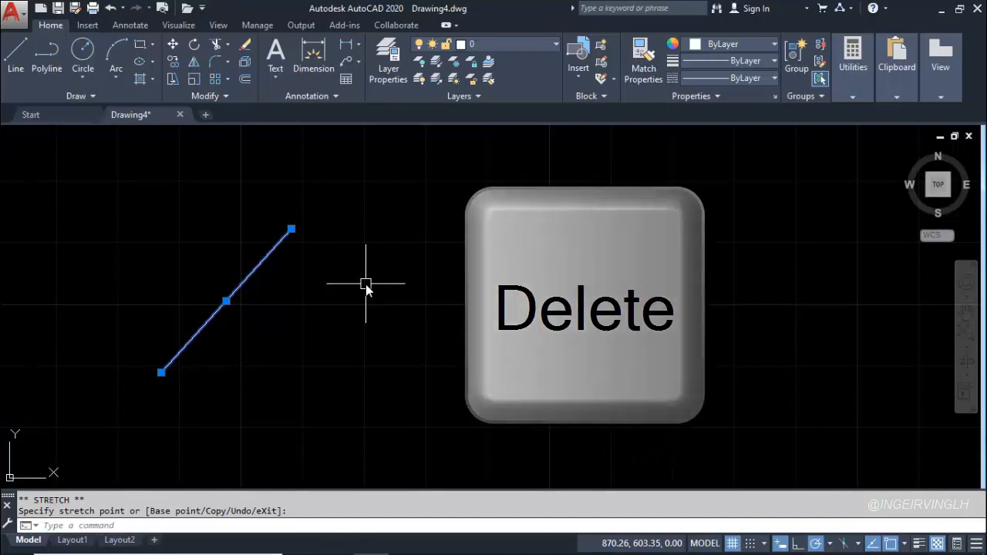
key(Delete)
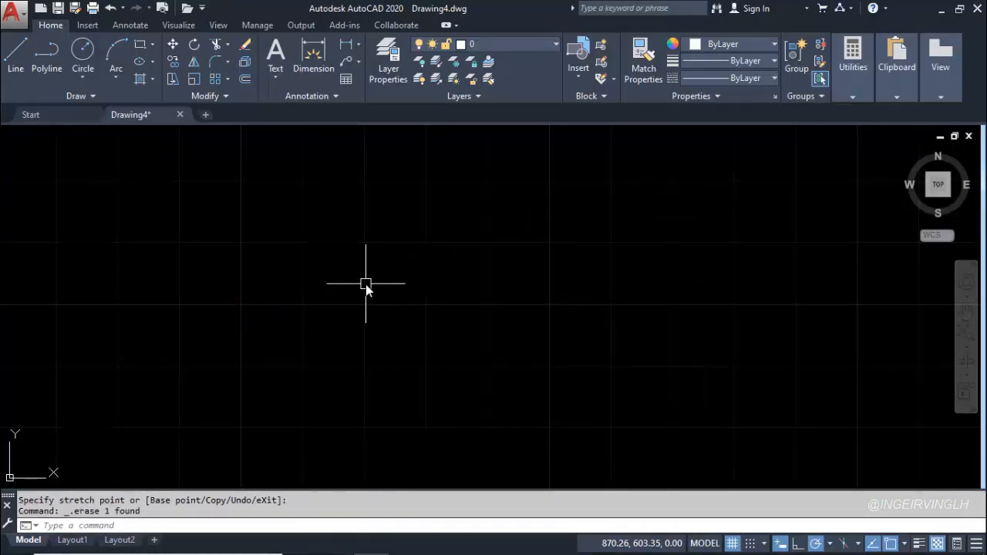
Start a line in the empty drawing area, toggle polar tracking off and back on, and draw a 10-unit segment vertically upward
click(26, 61)
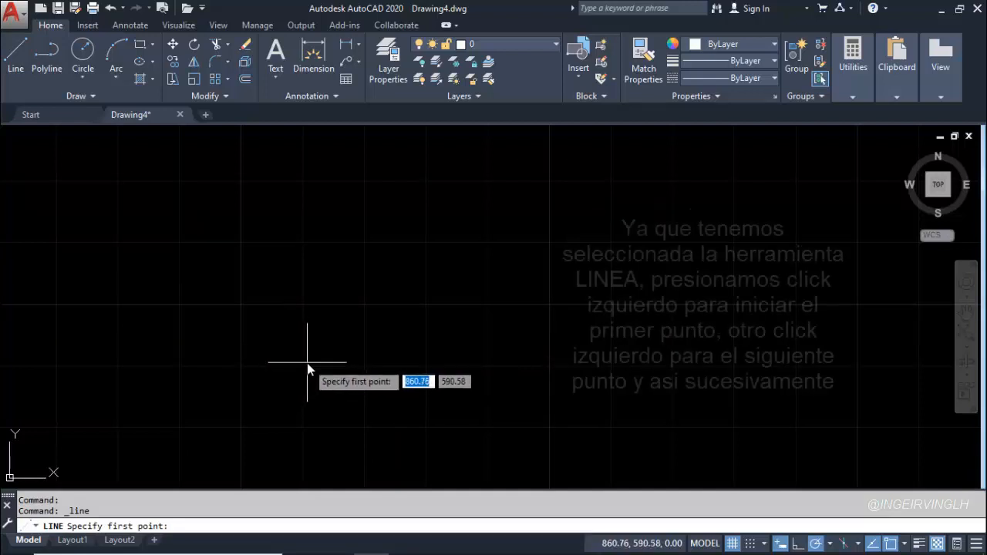
click(307, 361)
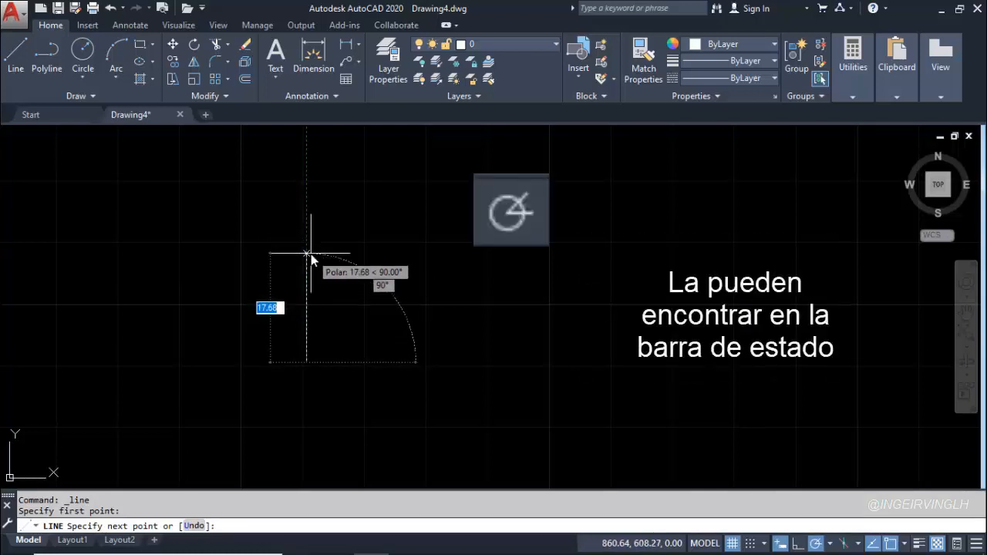
click(816, 544)
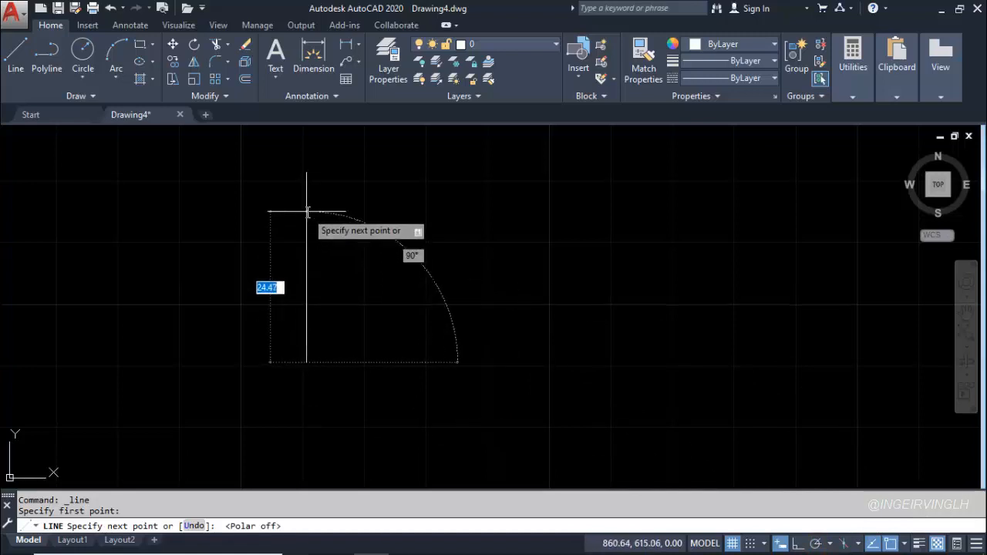
click(815, 546)
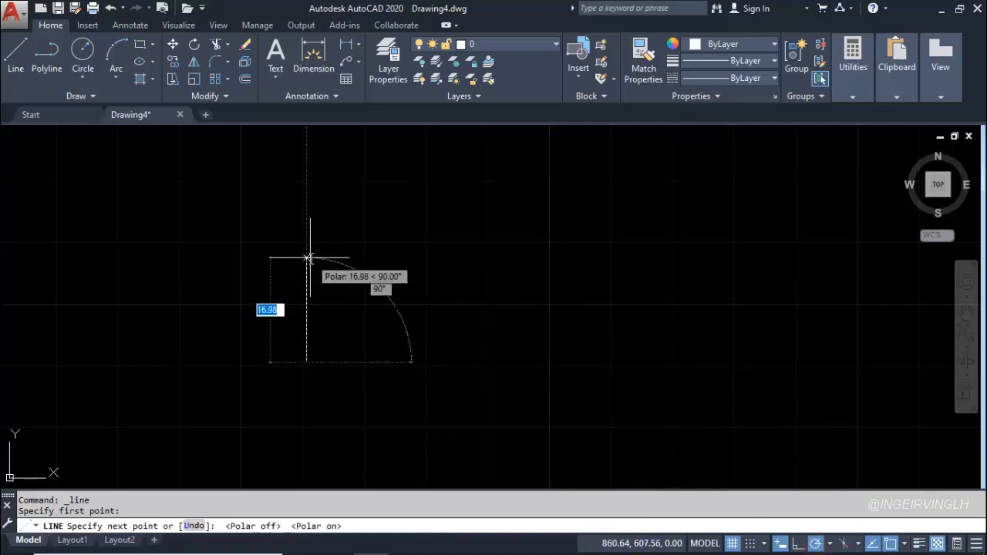
text(10)
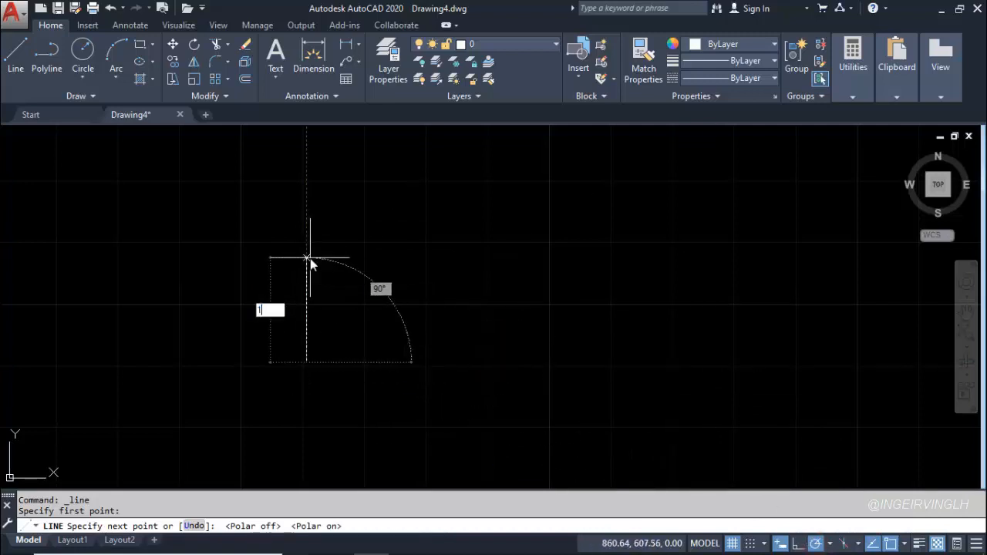
key(Return)
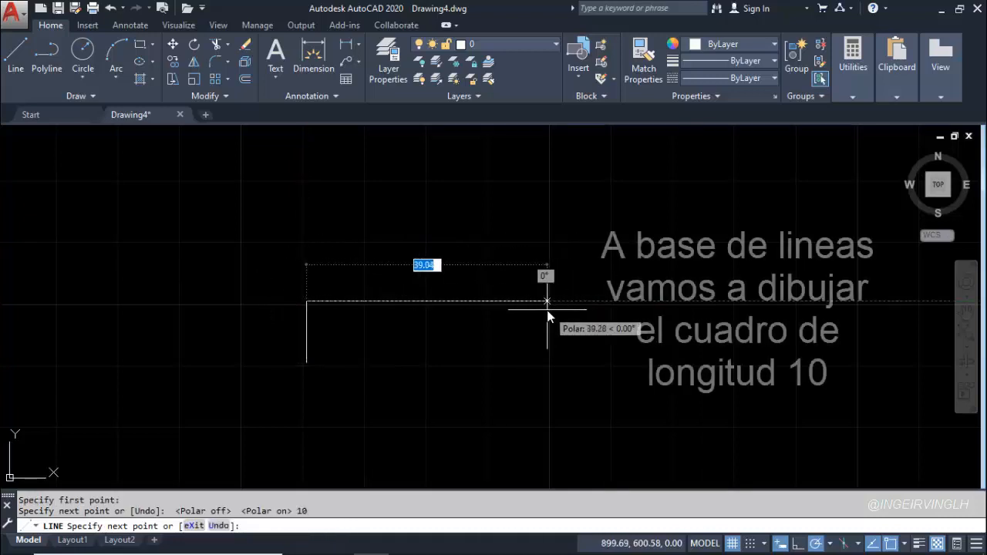
Continue with 10-unit segments to the right and downward, and complete the square with the Close option
text(10)
key(Return)
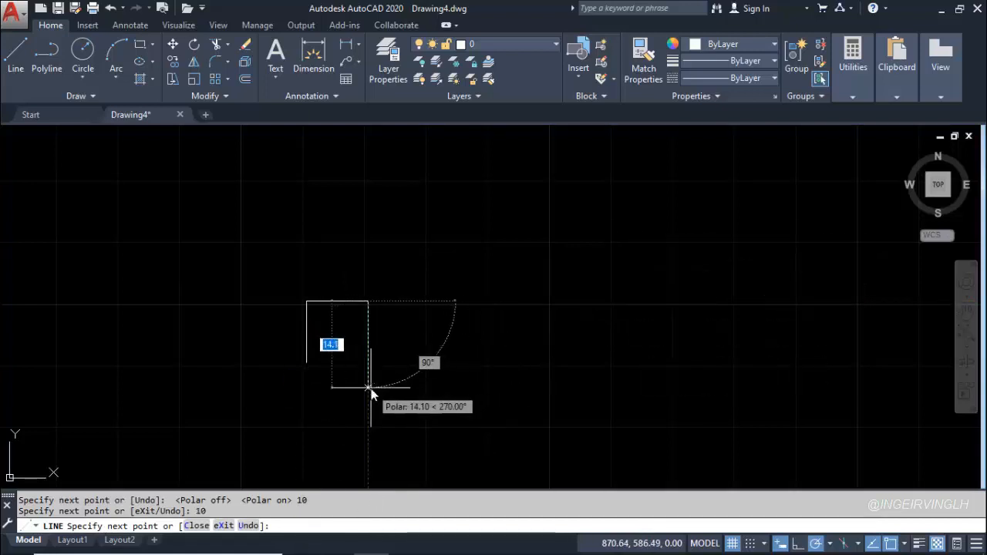
text(10)
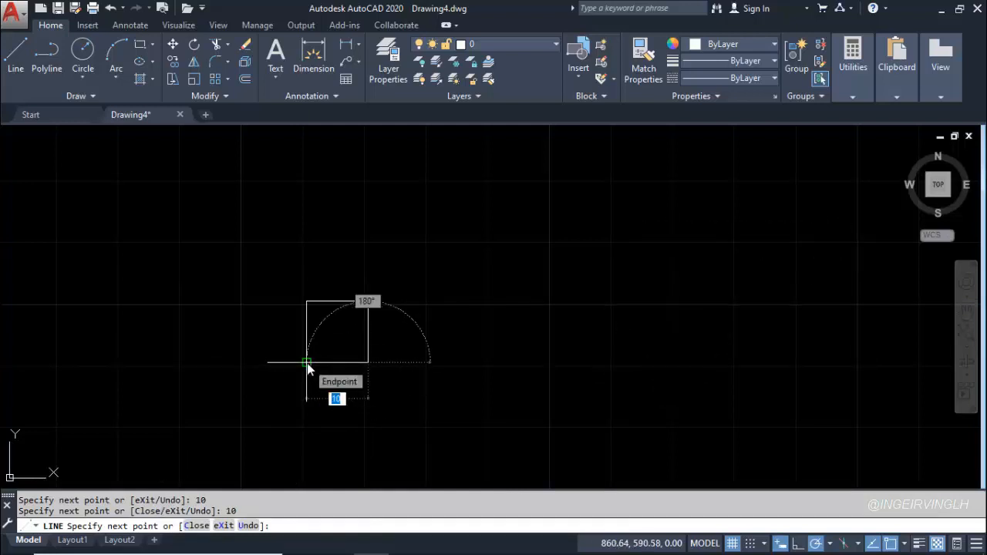
text(C)
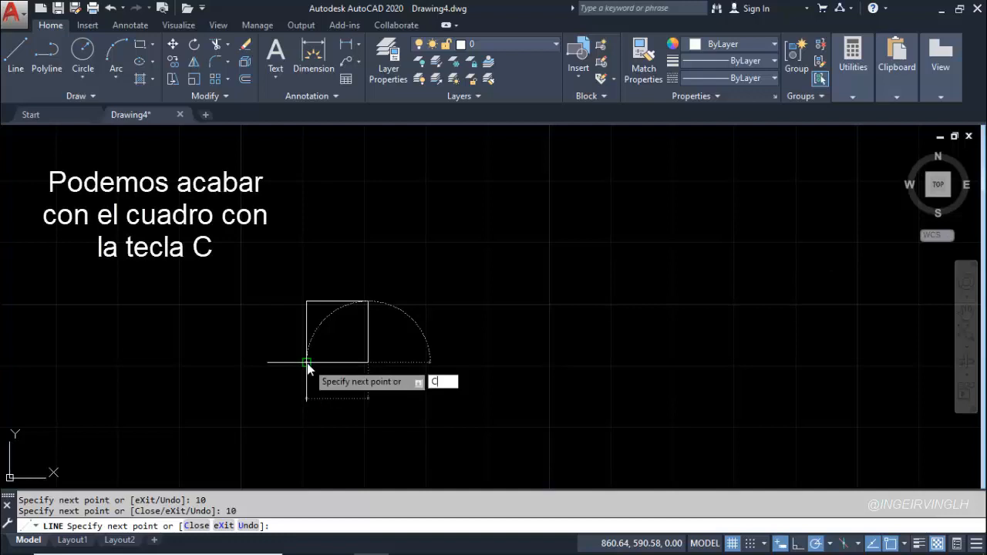
key(Return)
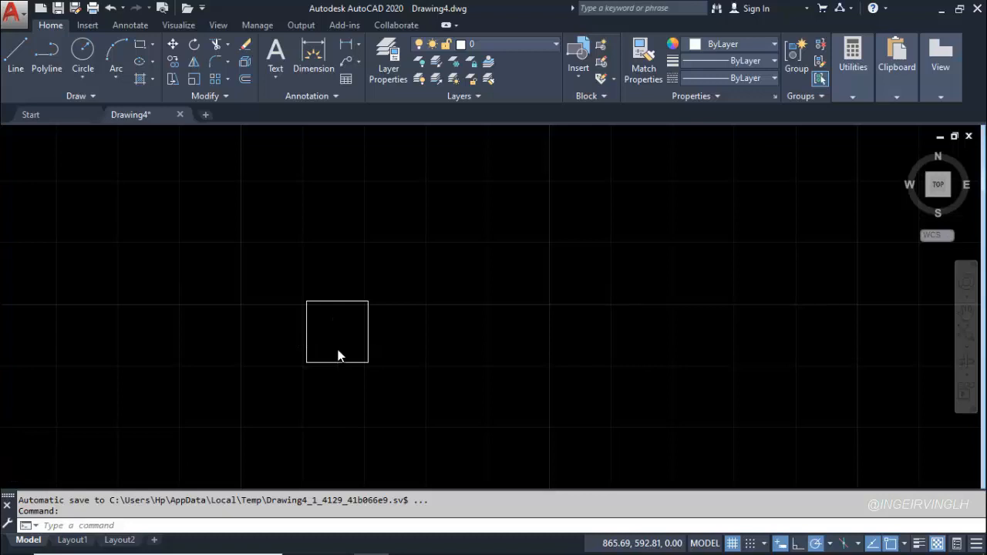
Select the square's four sides one at a time, and clear the selection
scroll(338, 351, up, 4)
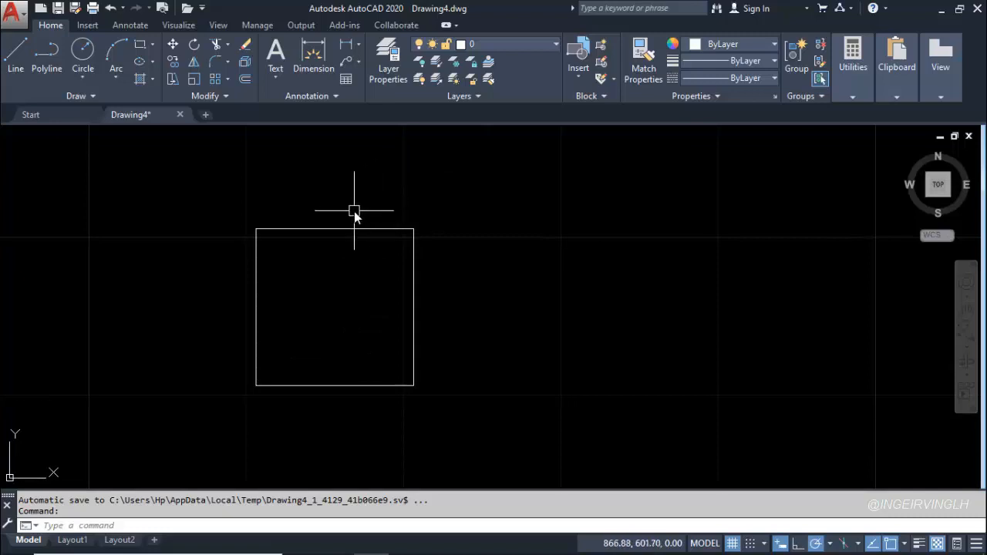
mouse_move(344, 230)
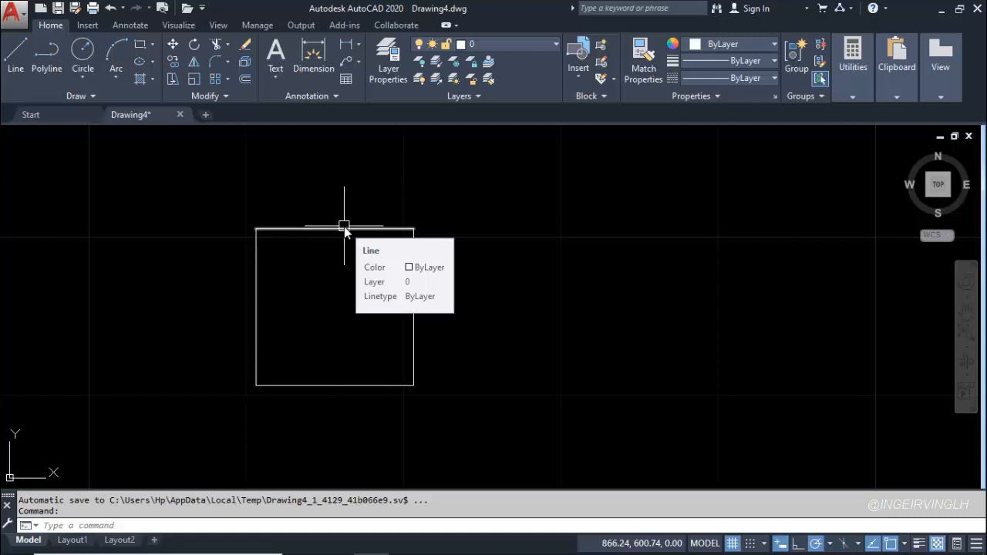
click(352, 230)
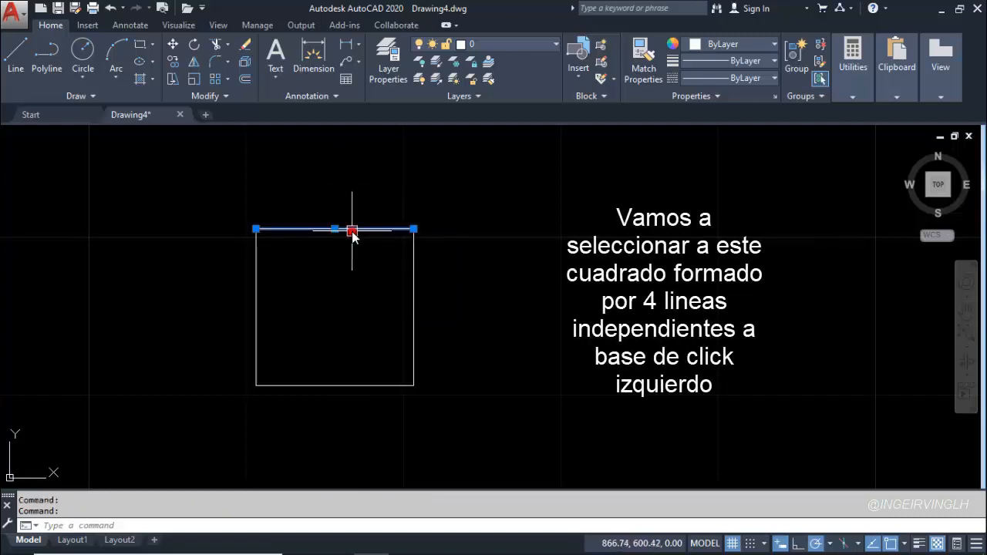
click(416, 287)
click(359, 385)
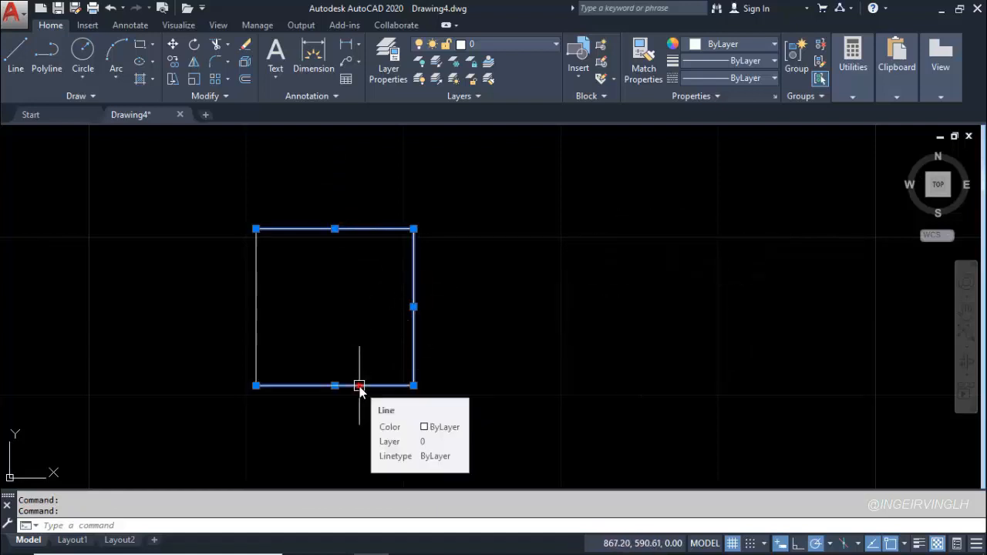
click(257, 308)
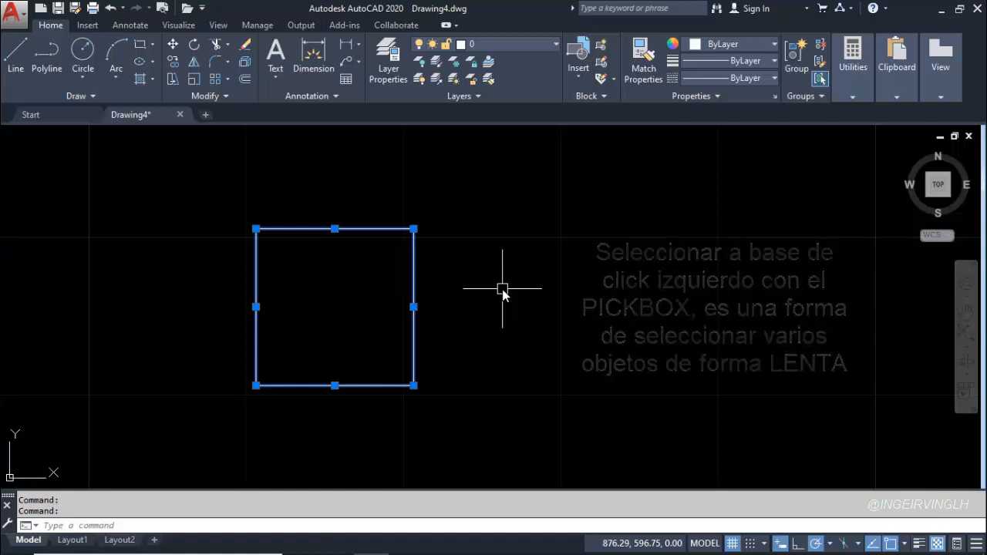
key(Escape)
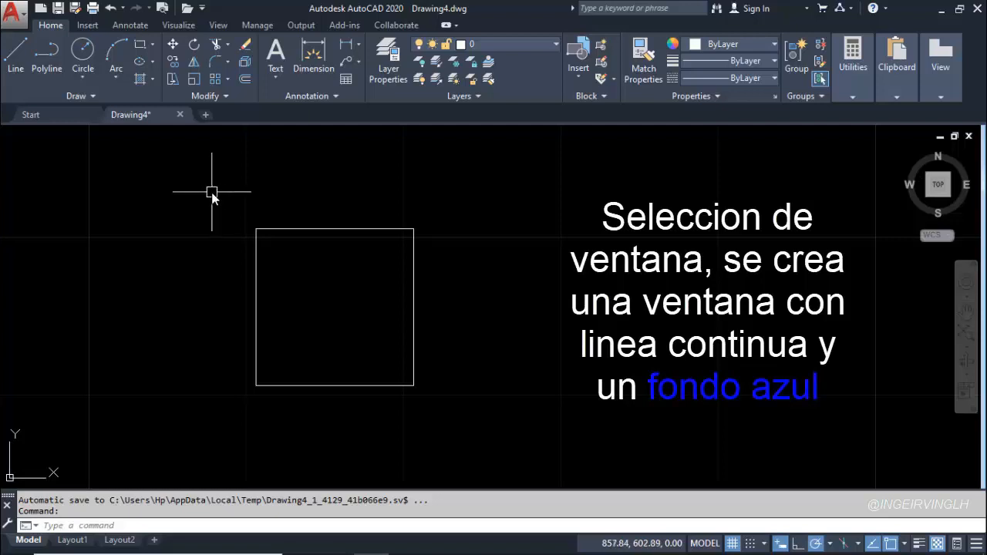
Window-select the square's top side, clear the selection, and try a smaller selection window over only the upper-left corner
click(212, 194)
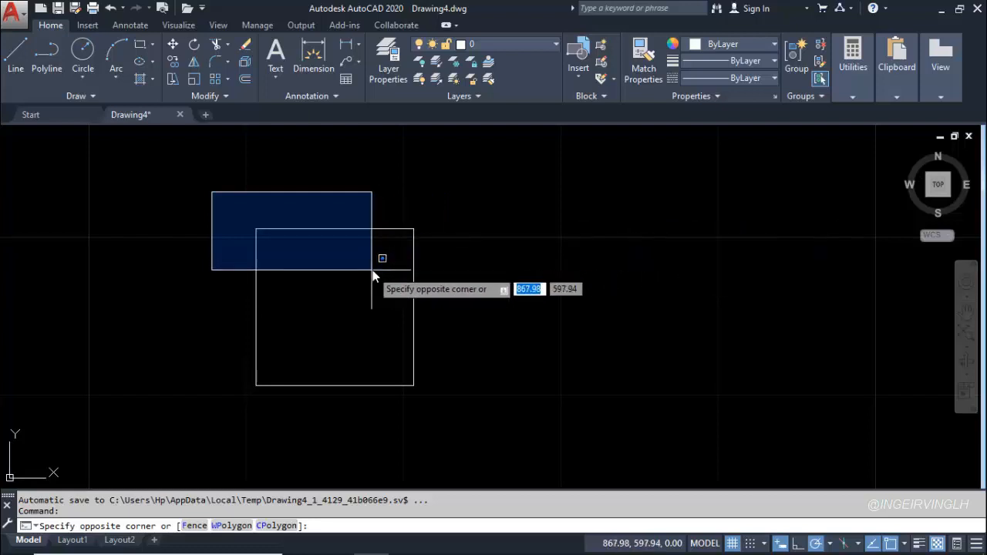
click(432, 267)
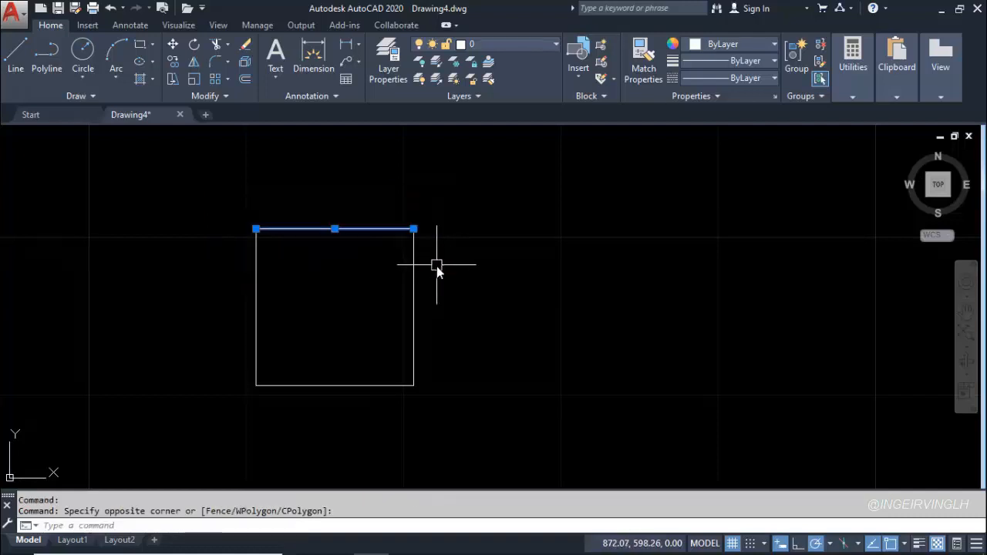
key(Escape)
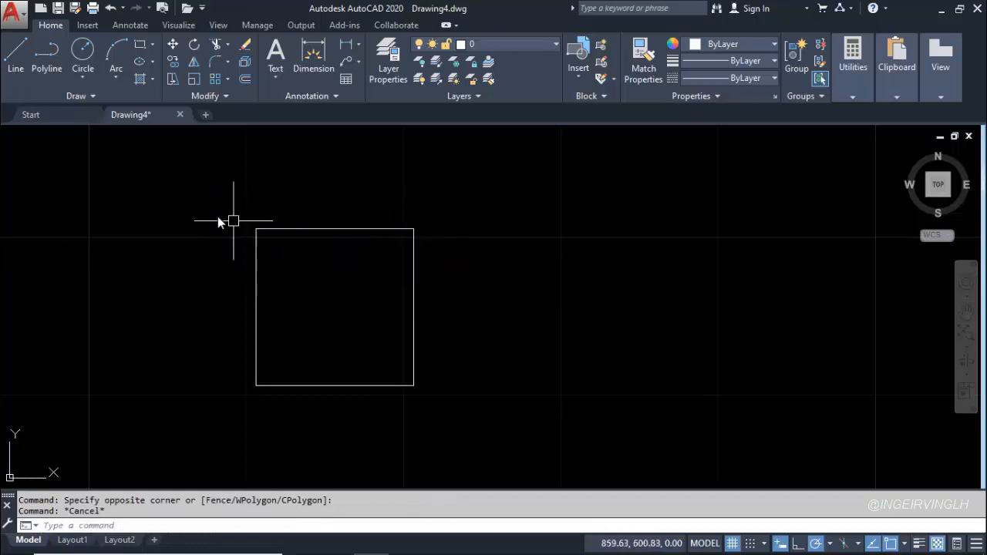
click(214, 196)
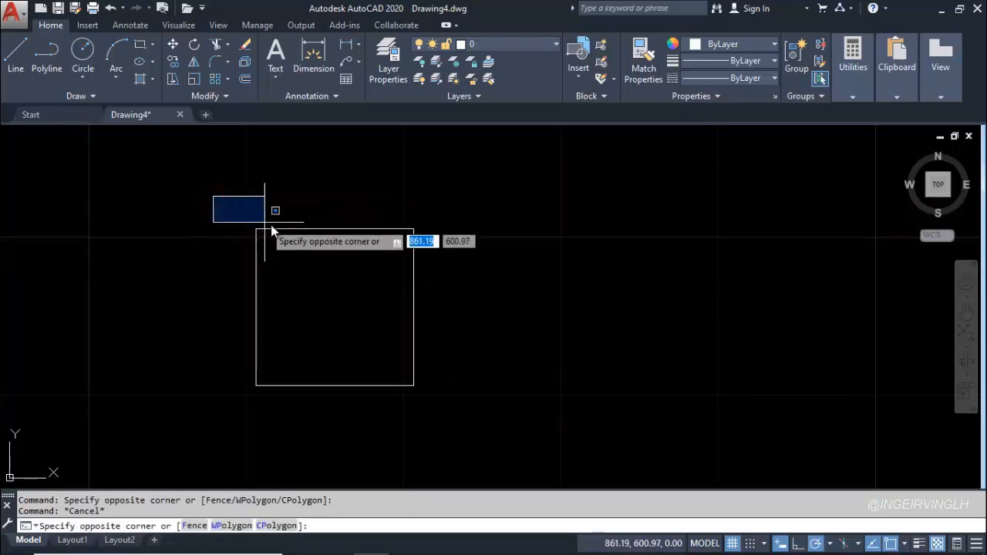
click(349, 263)
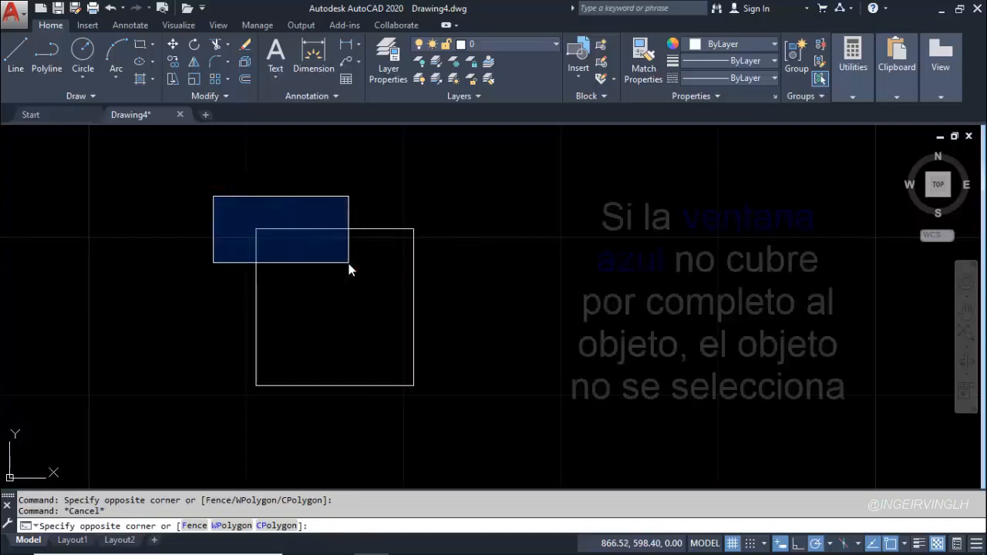
Enclose the whole square in a selection window from upper left to lower right, and clear the selection
click(221, 192)
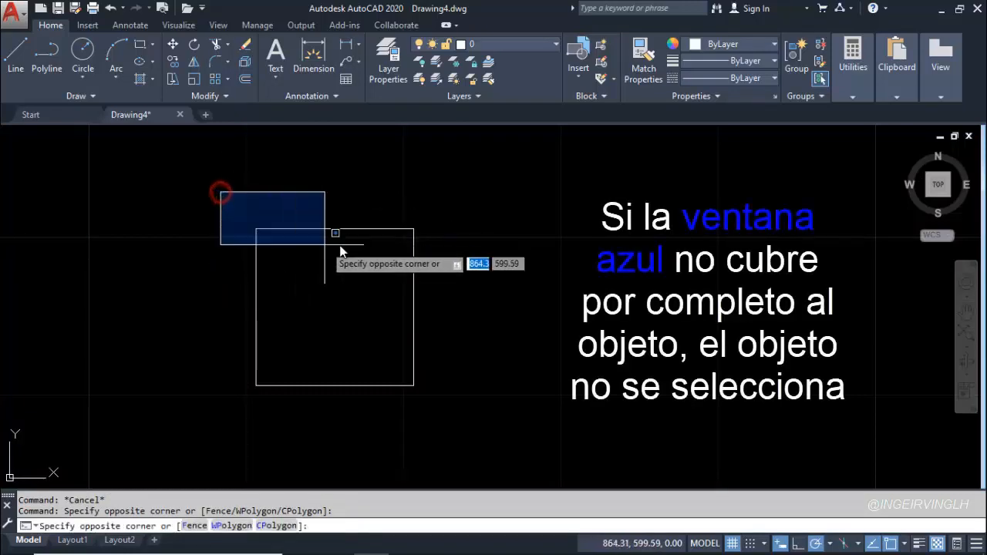
click(448, 406)
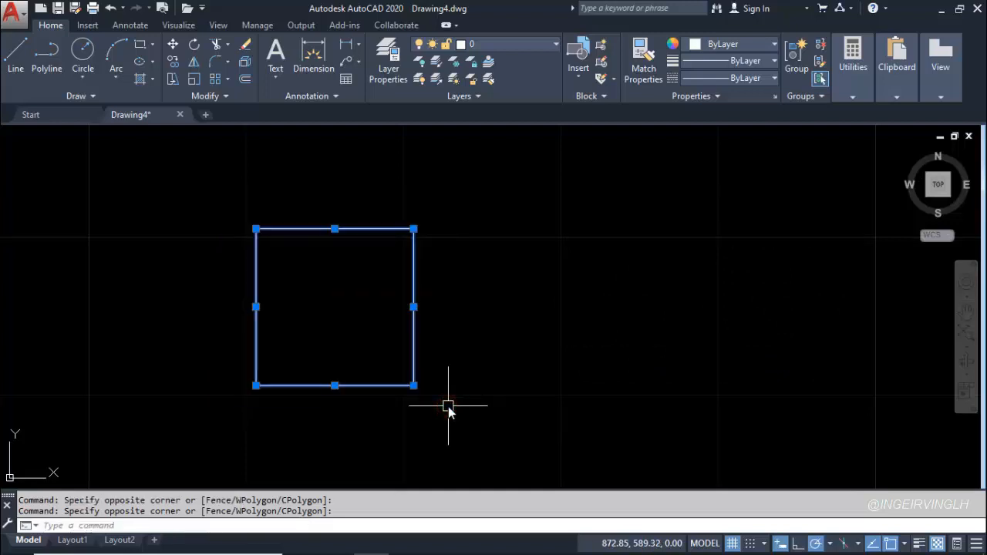
key(Escape)
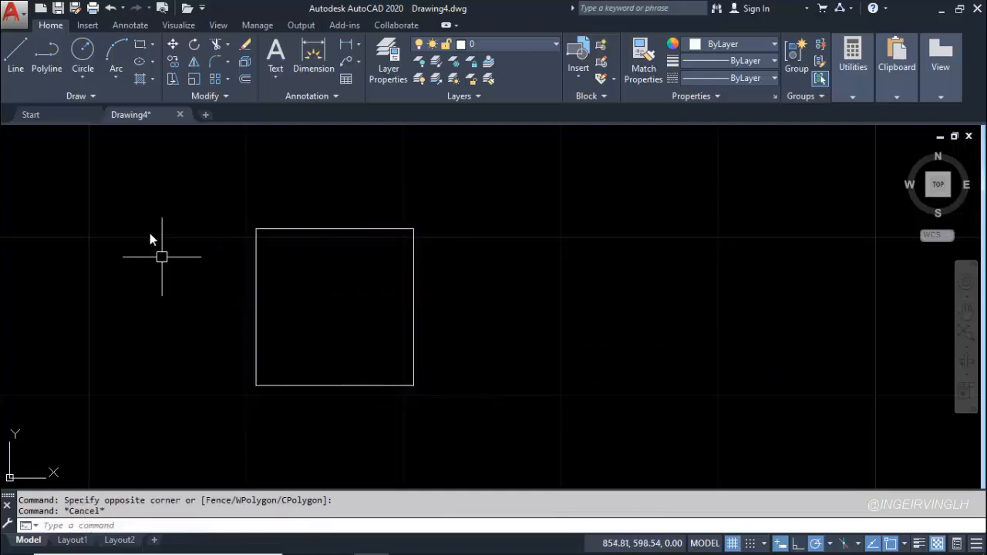
Window-select only the square's left side, clear the selection, and start a second window around that side and cancel it
click(207, 197)
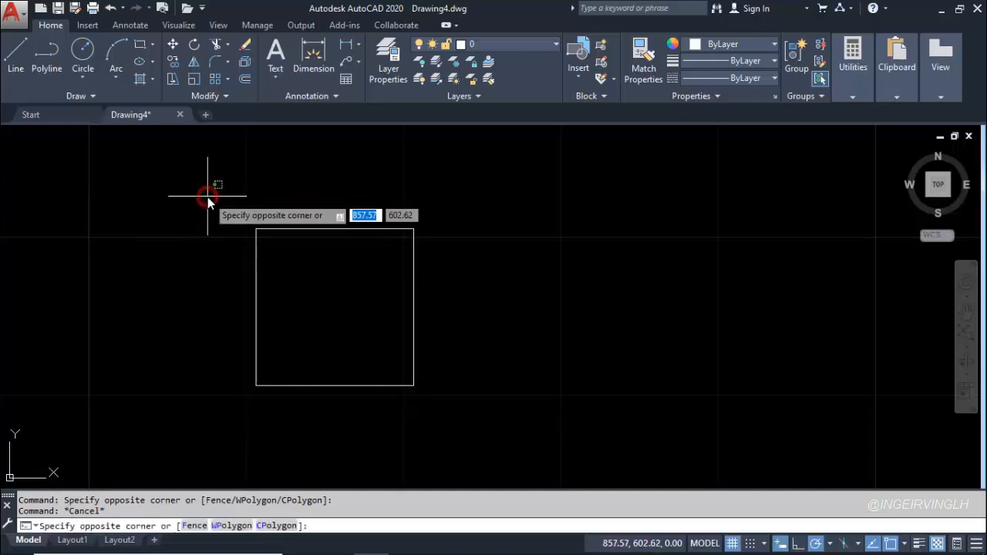
click(288, 418)
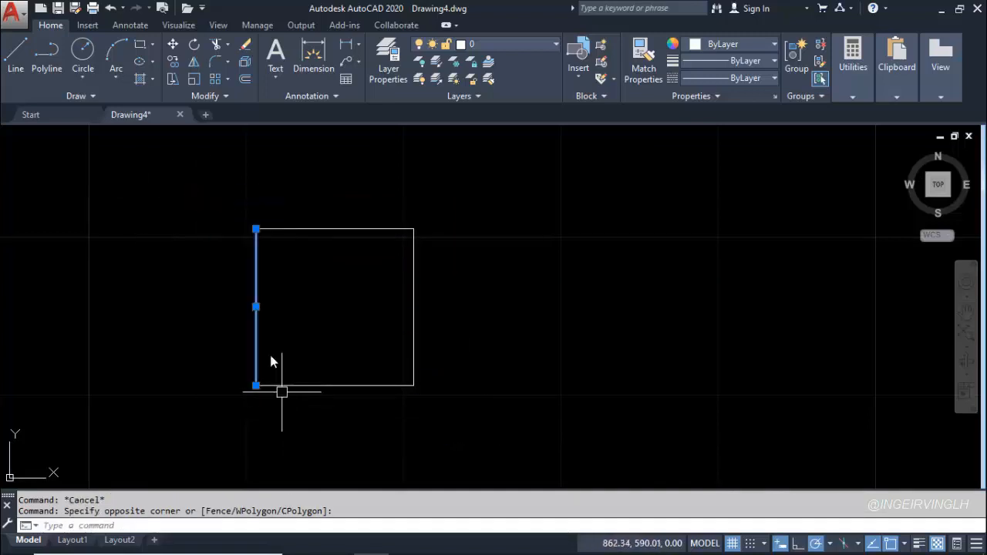
key(Escape)
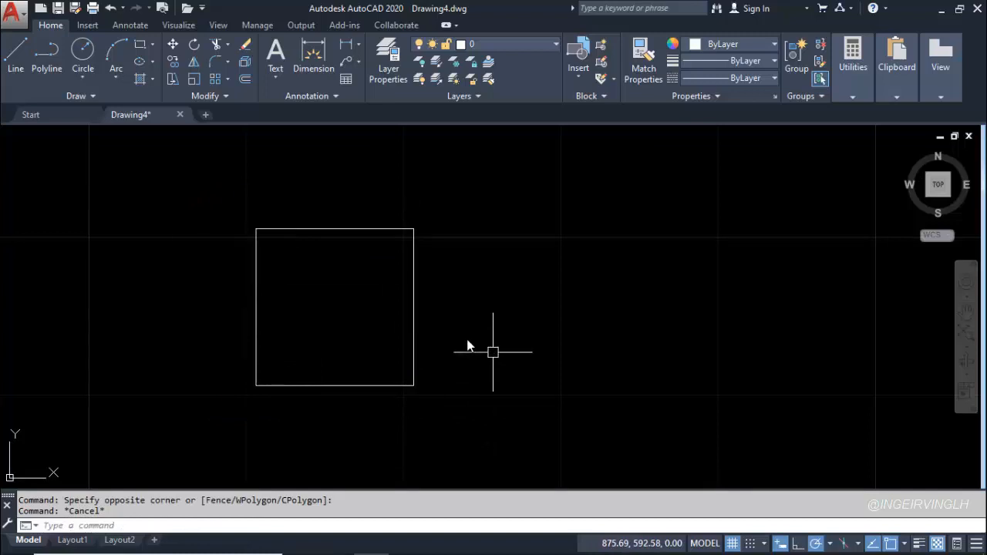
click(212, 194)
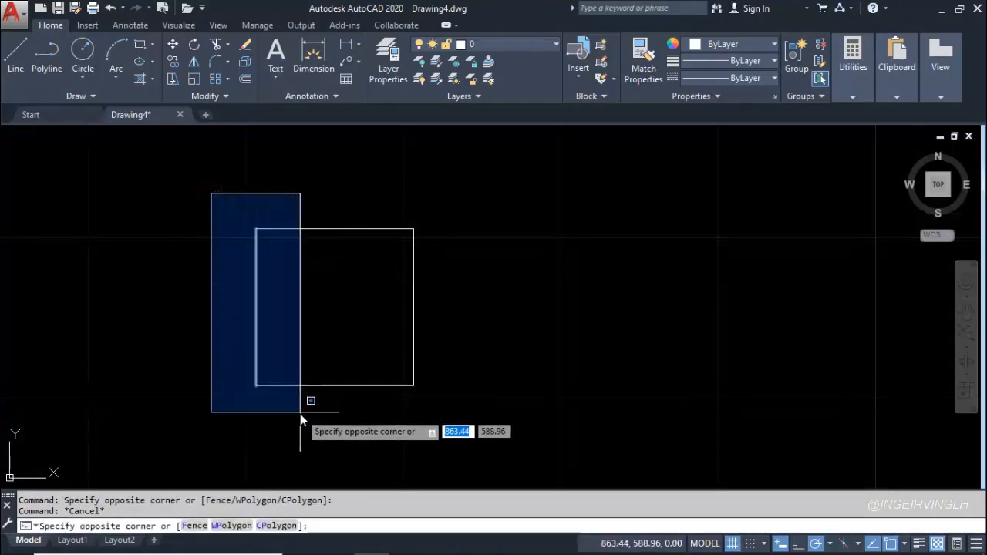
key(Escape)
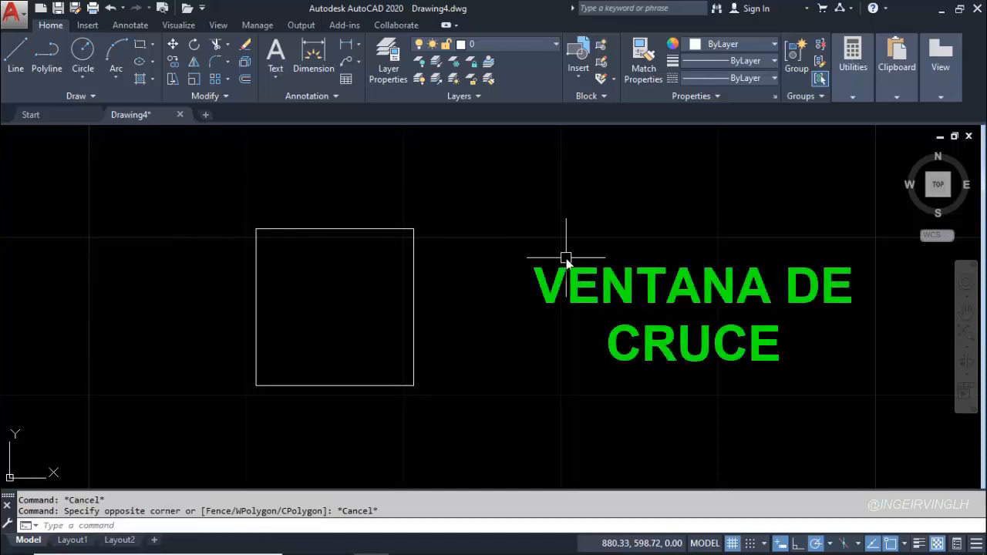
Select the top and right sides with a crossing window over their shared corner, clear them, and draw a wider crossing window across the square
click(483, 197)
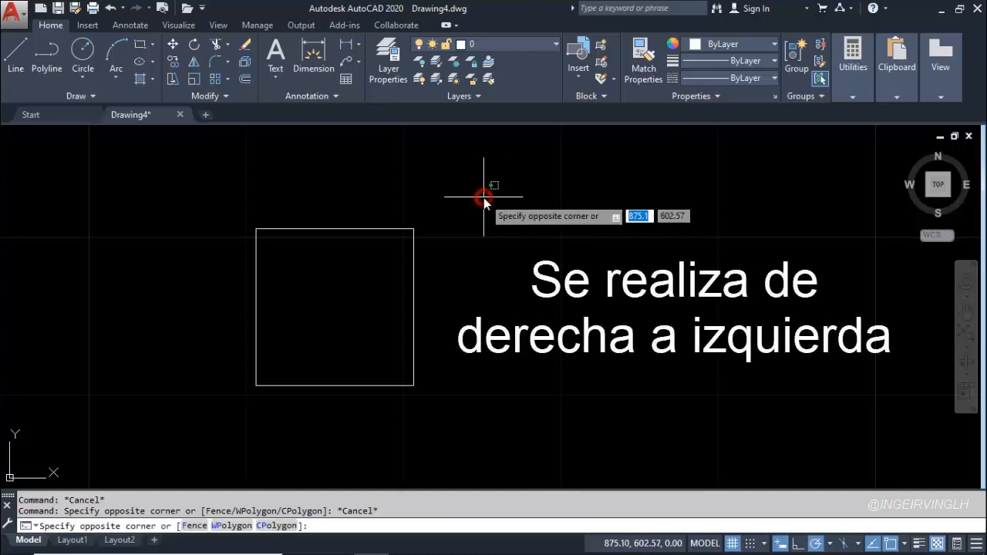
click(396, 255)
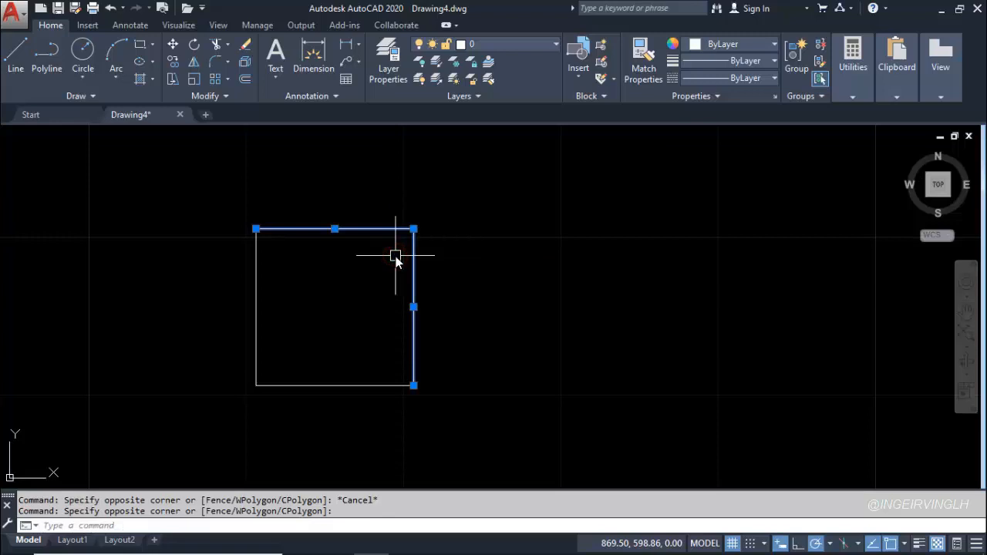
key(Escape)
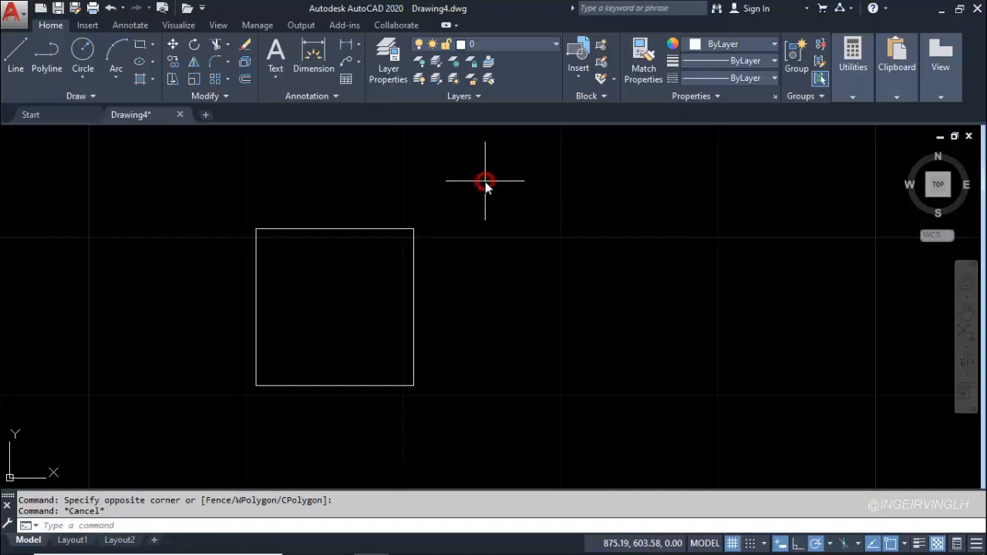
click(485, 181)
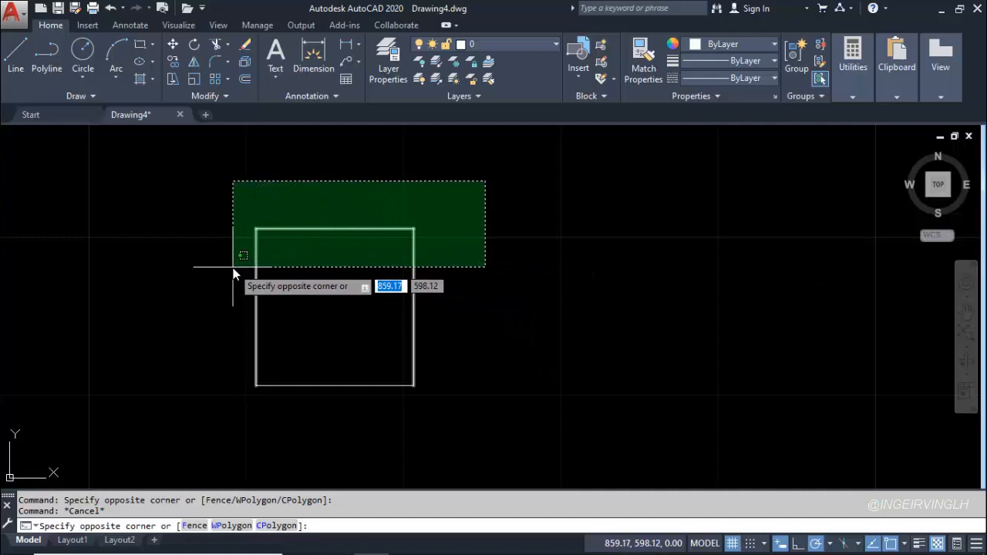
click(220, 374)
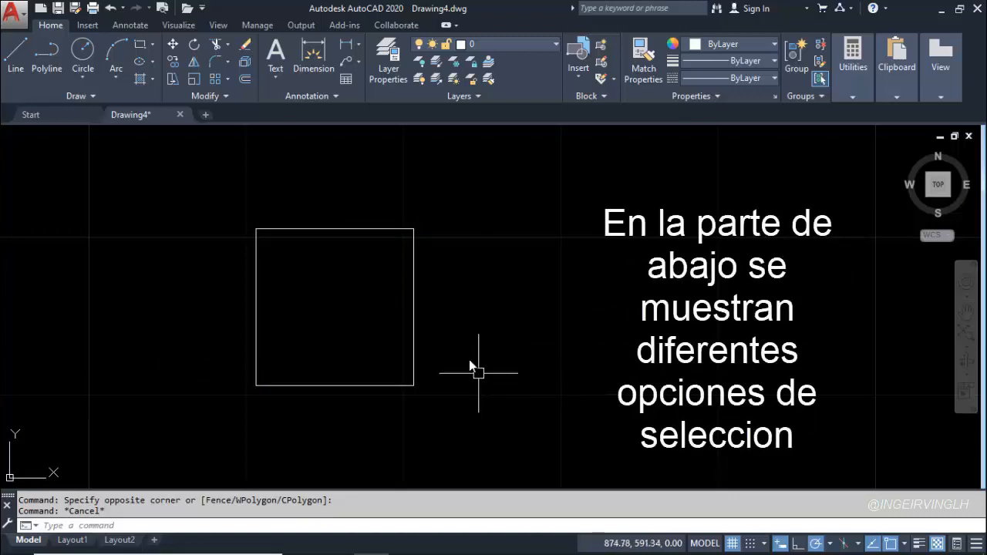
Select all four sides of the square with a Fence selection path running through each of them, and clear the selection
click(498, 303)
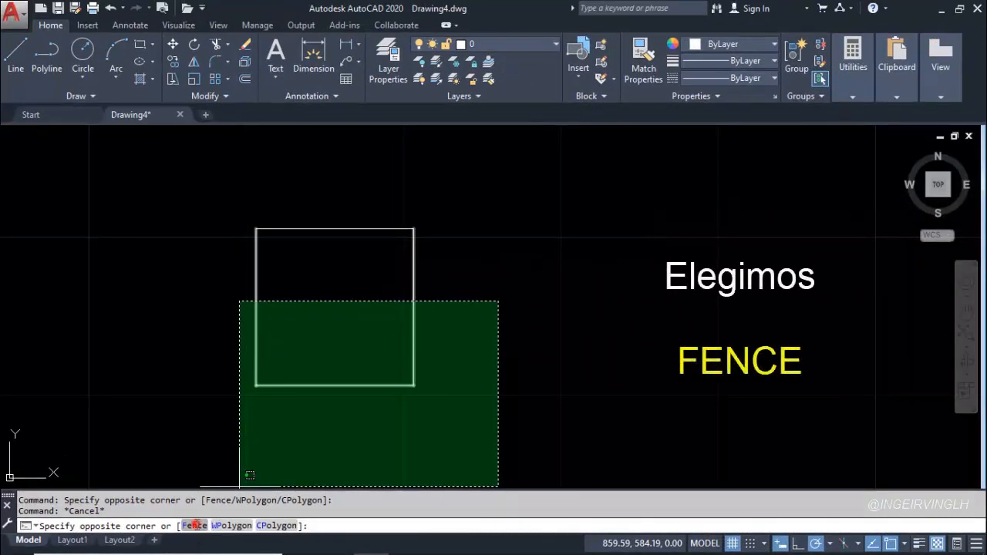
click(194, 525)
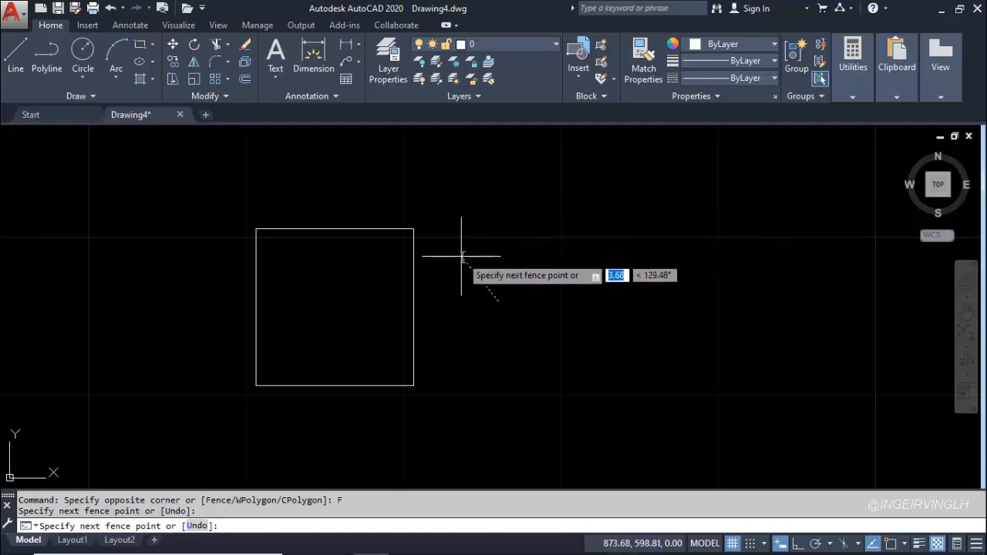
click(344, 281)
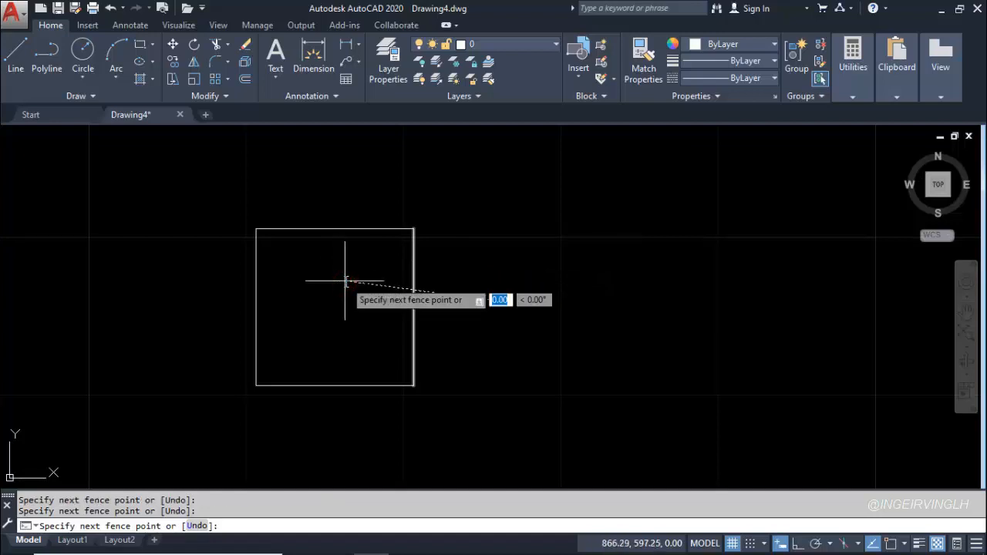
click(331, 179)
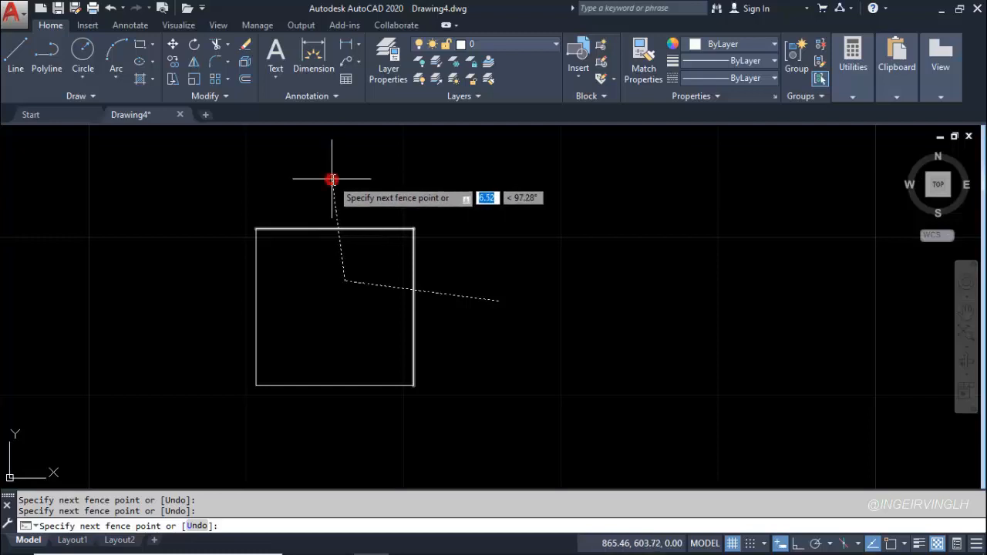
click(218, 330)
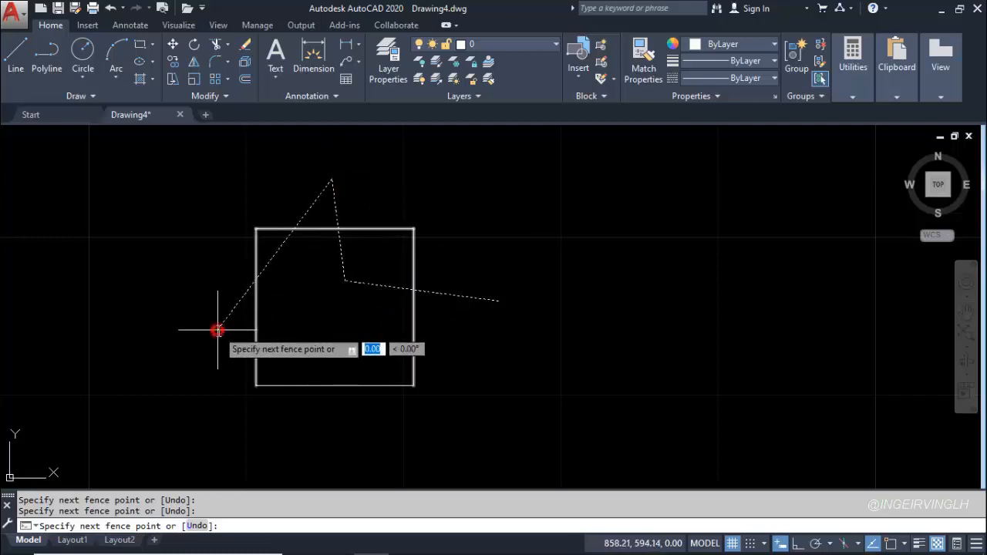
click(411, 442)
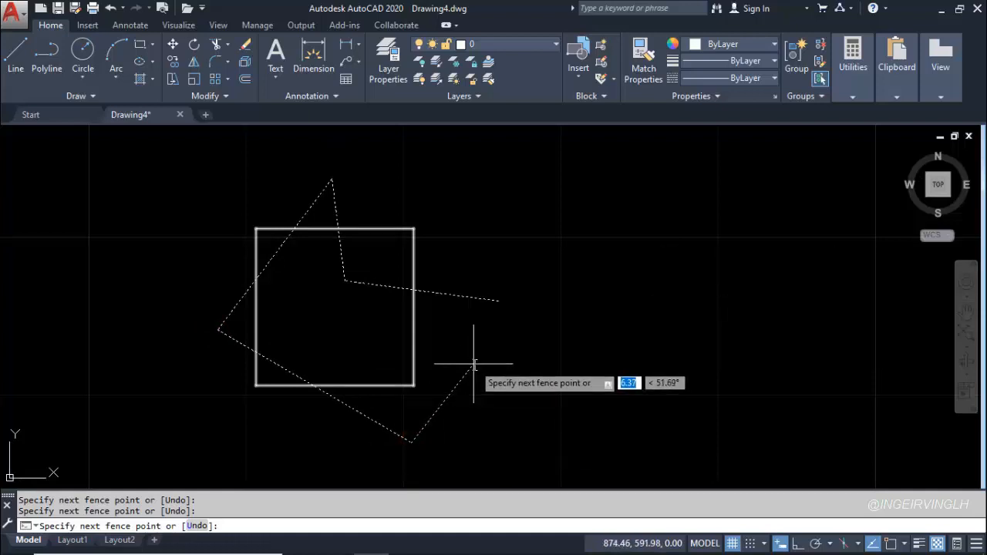
key(Return)
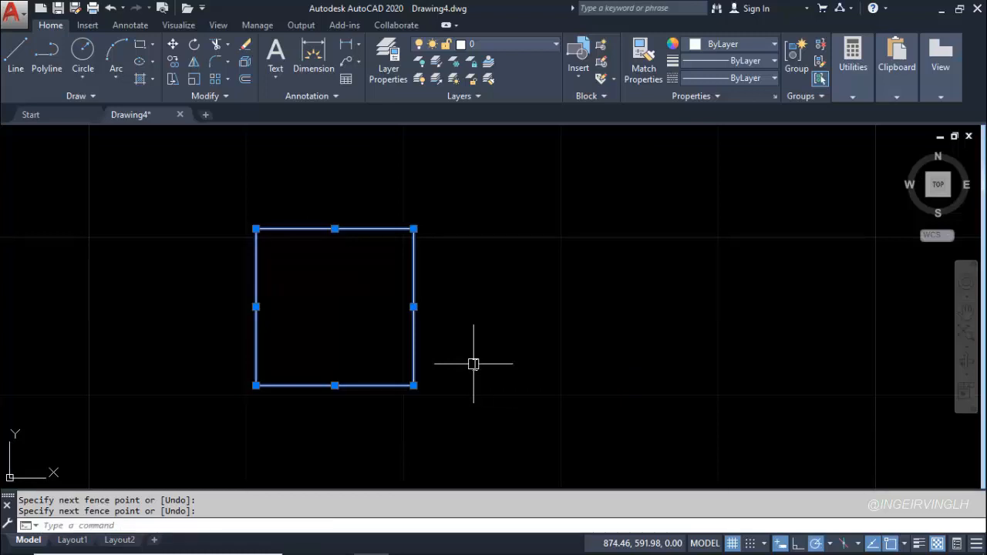
key(Escape)
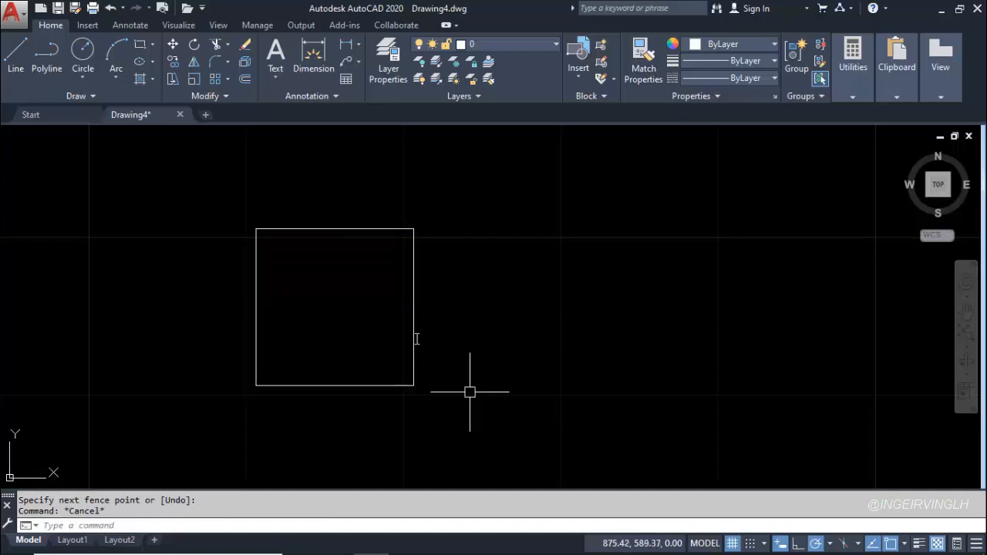
Select the square's four sides with a longer zigzag Fence path that weaves in and out around the square, and clear the selection
click(494, 301)
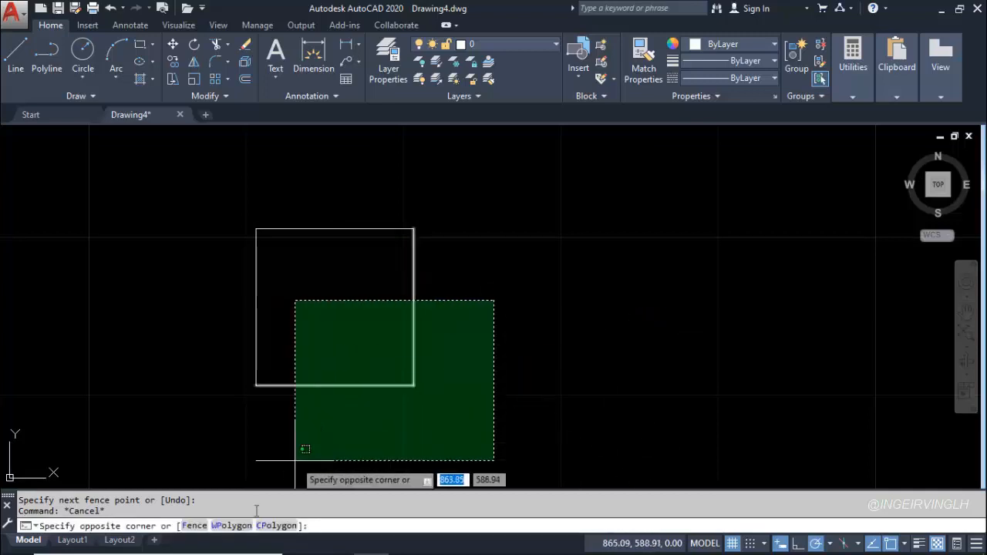
click(189, 527)
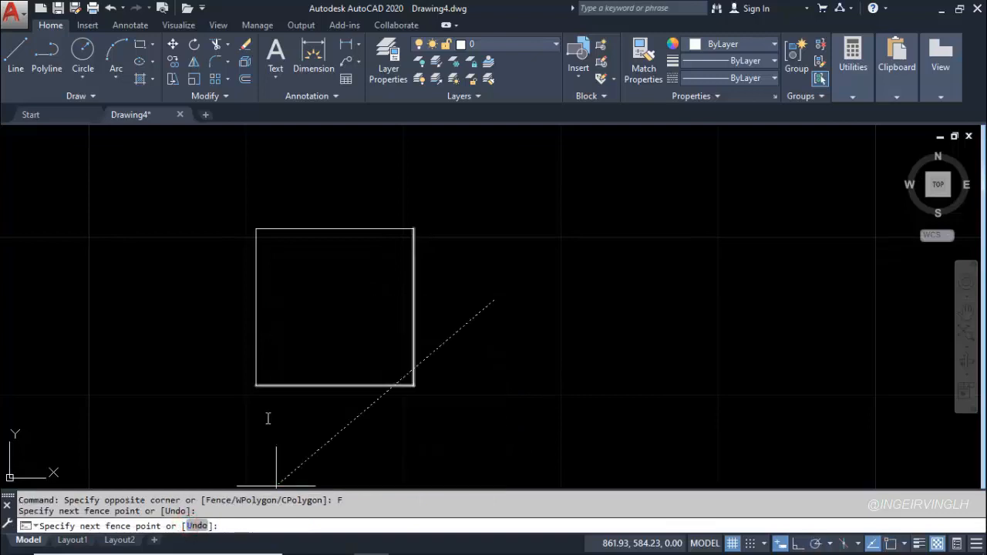
click(292, 179)
click(202, 235)
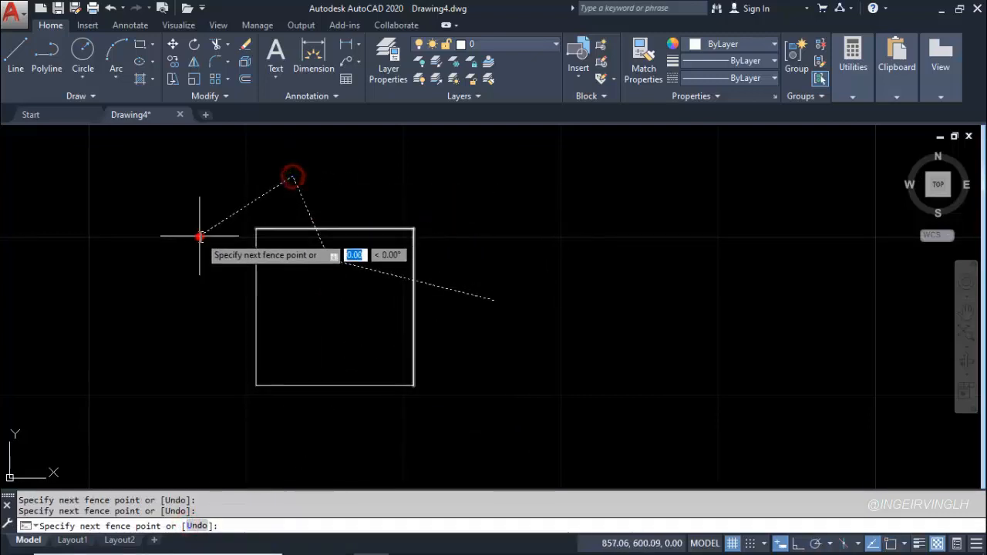
click(280, 318)
click(199, 387)
click(233, 448)
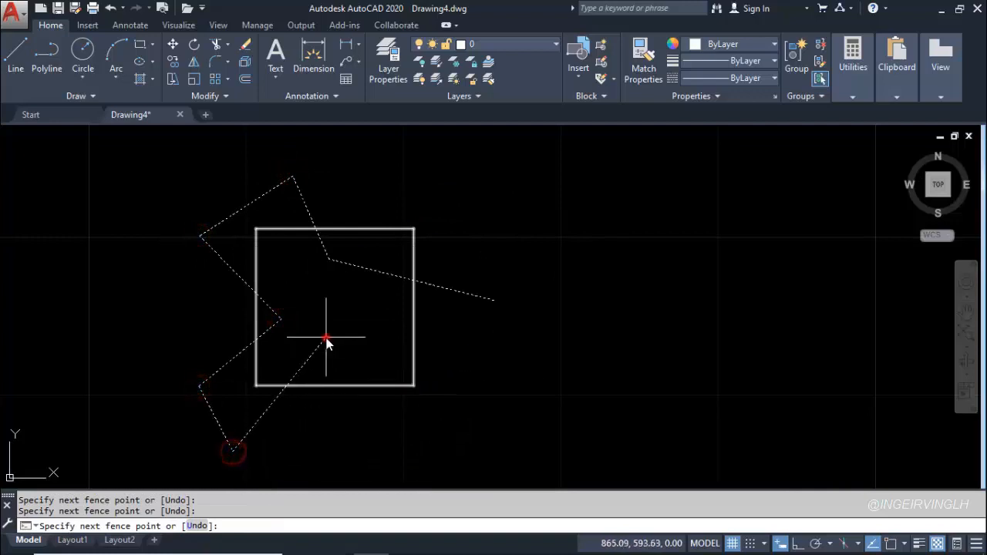
click(325, 338)
click(479, 371)
click(574, 270)
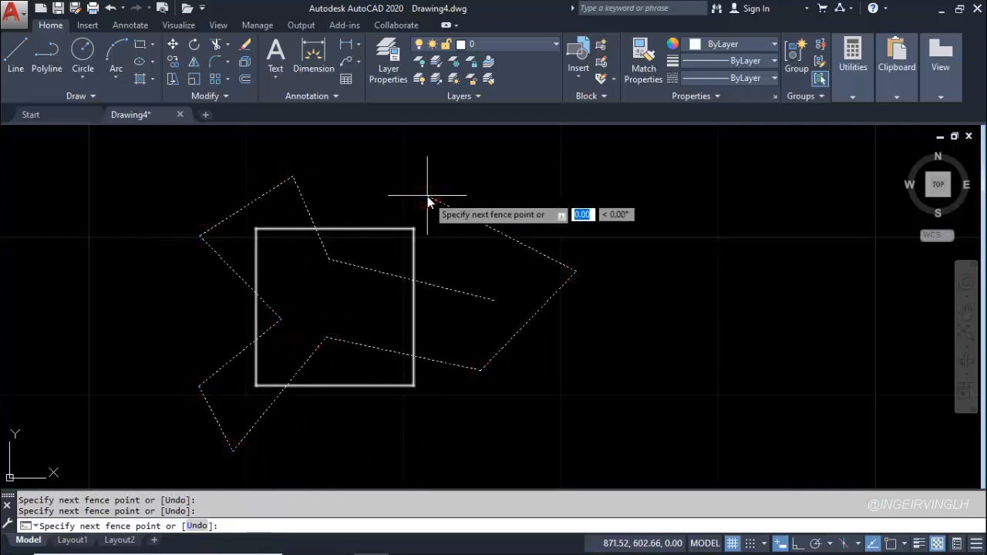
key(Return)
key(Escape)
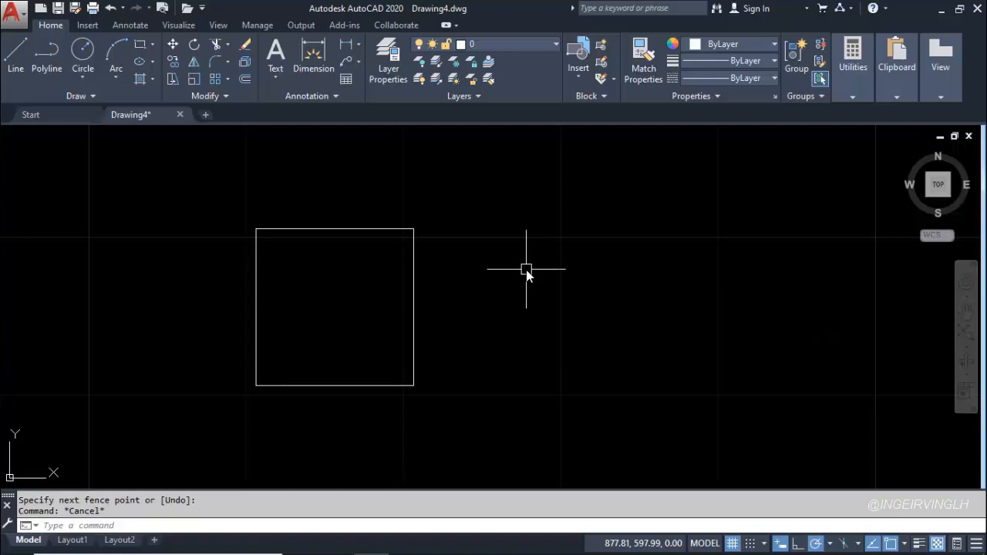
Select the whole square with a WPolygon selection, drawing an irregular polygon that fully encloses all four sides
click(525, 269)
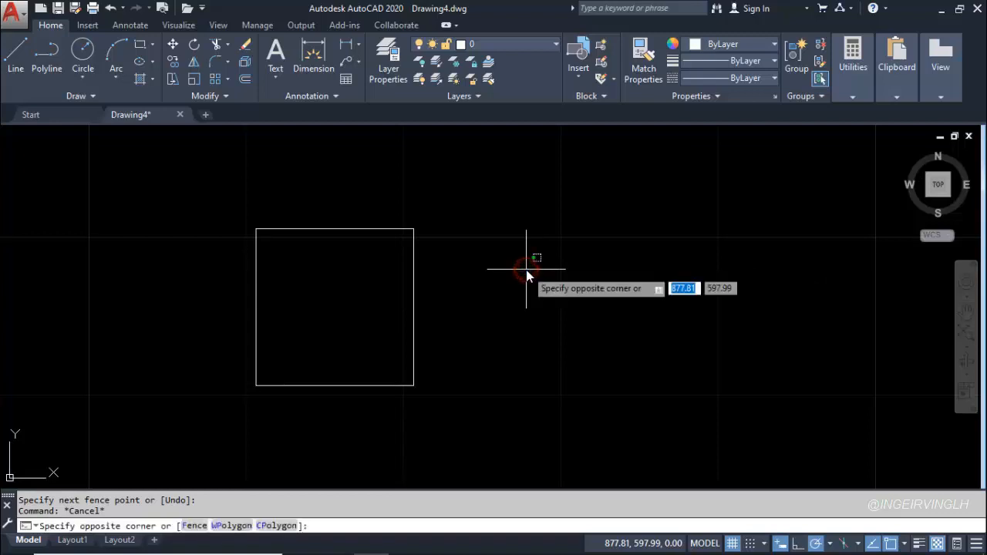
click(229, 526)
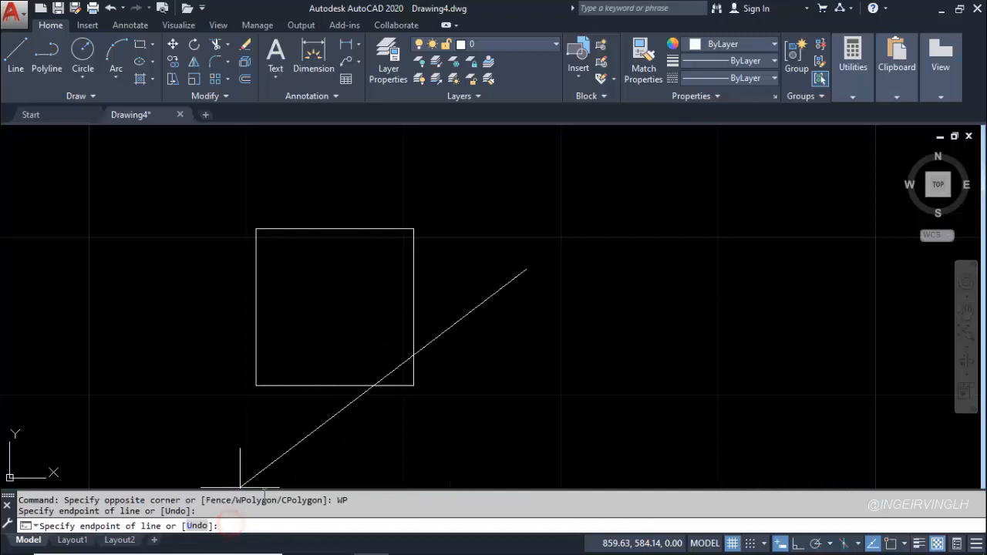
click(461, 162)
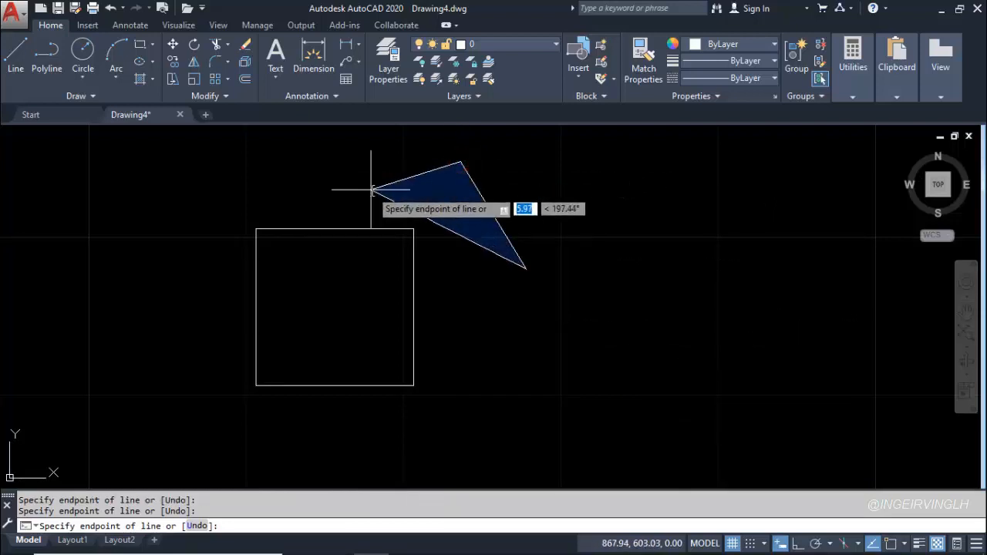
click(371, 189)
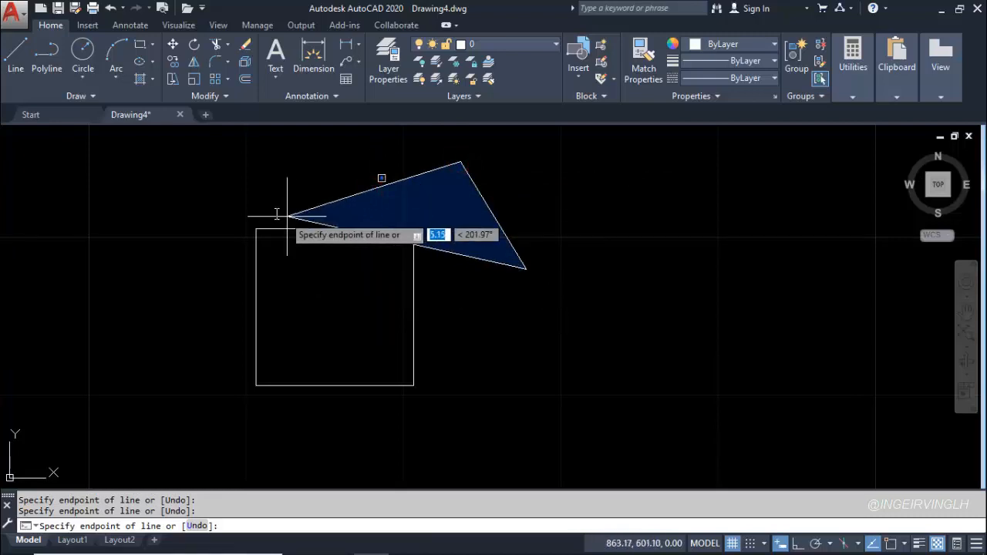
click(208, 211)
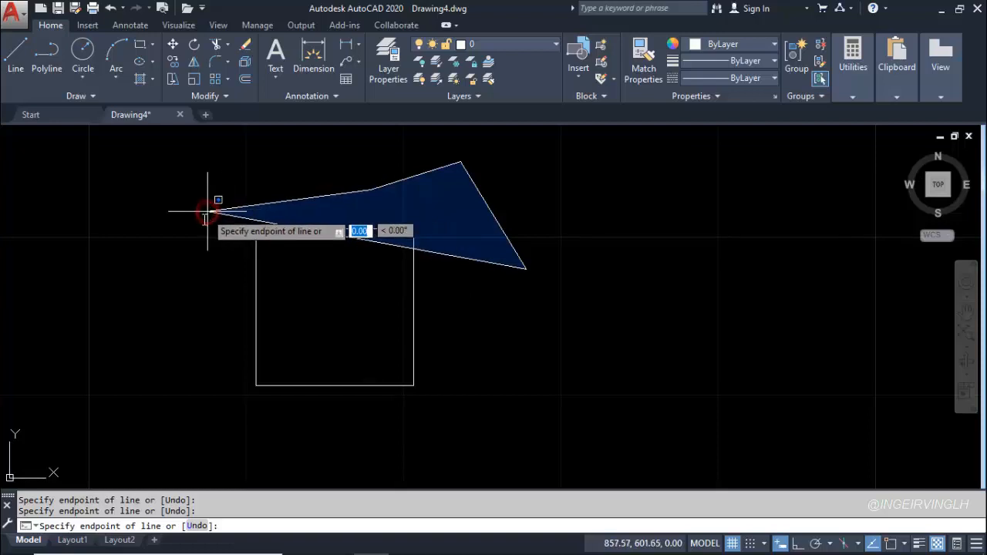
click(192, 300)
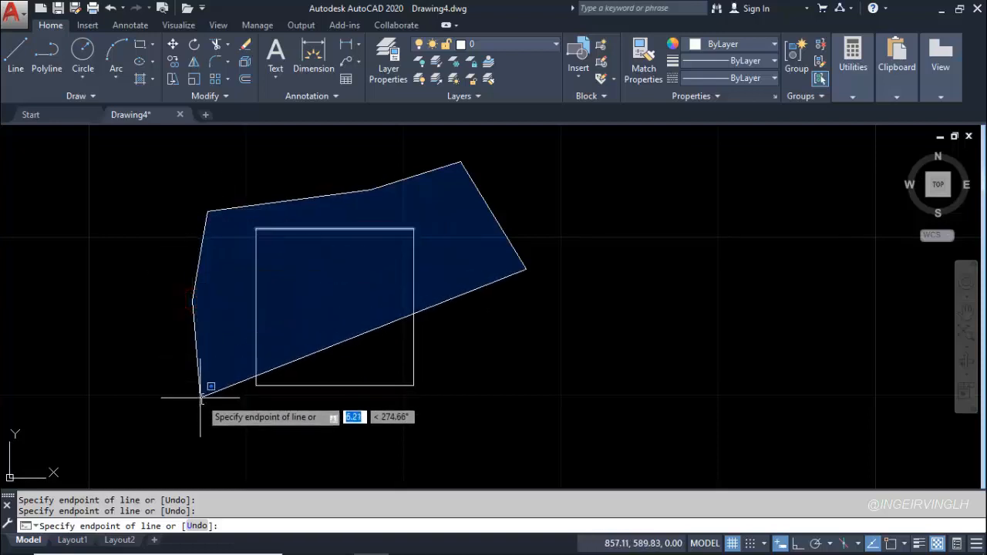
click(202, 396)
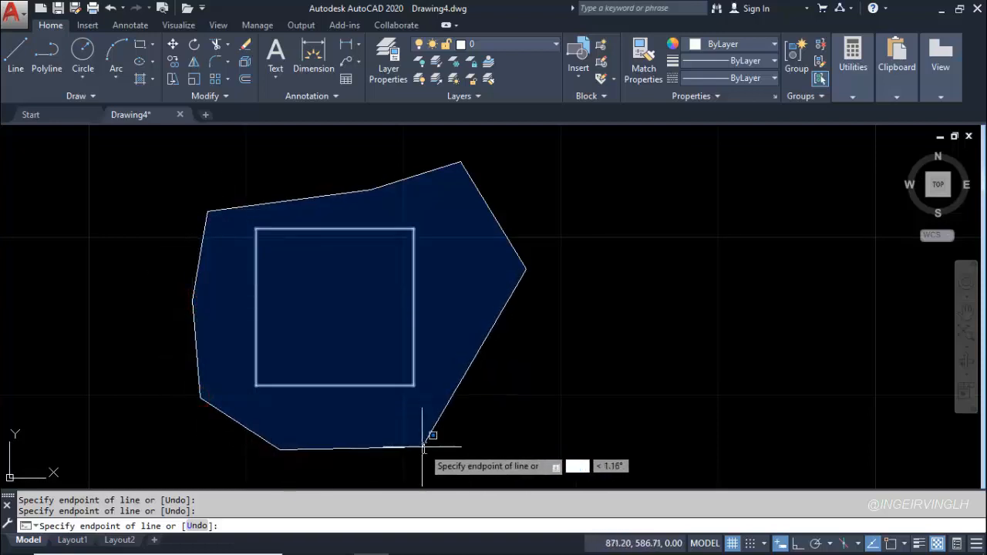
click(423, 446)
click(515, 393)
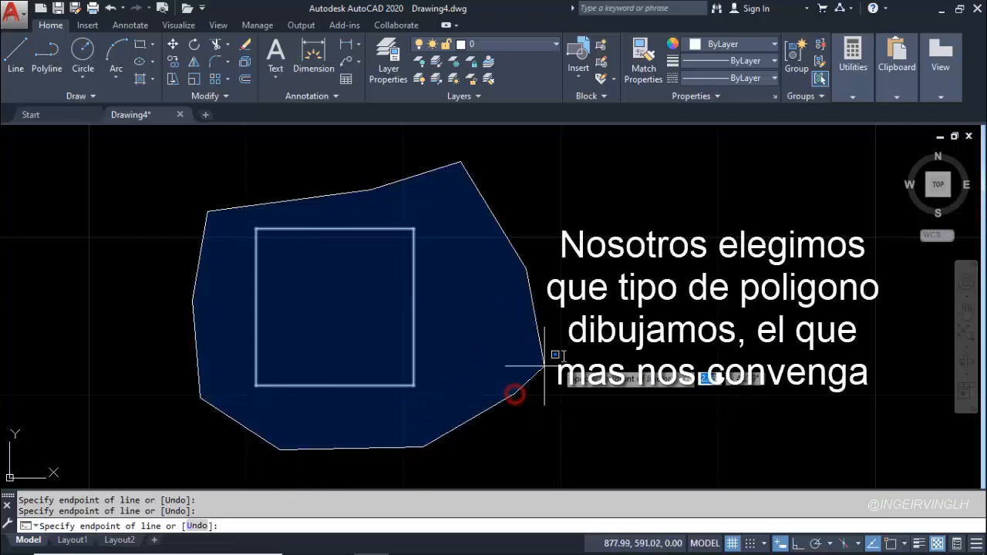
click(563, 356)
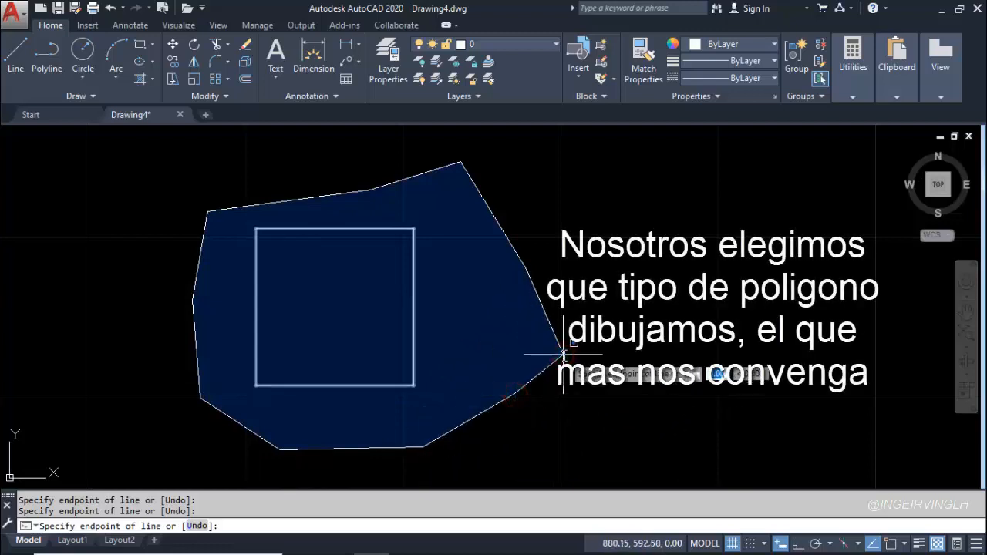
key(Return)
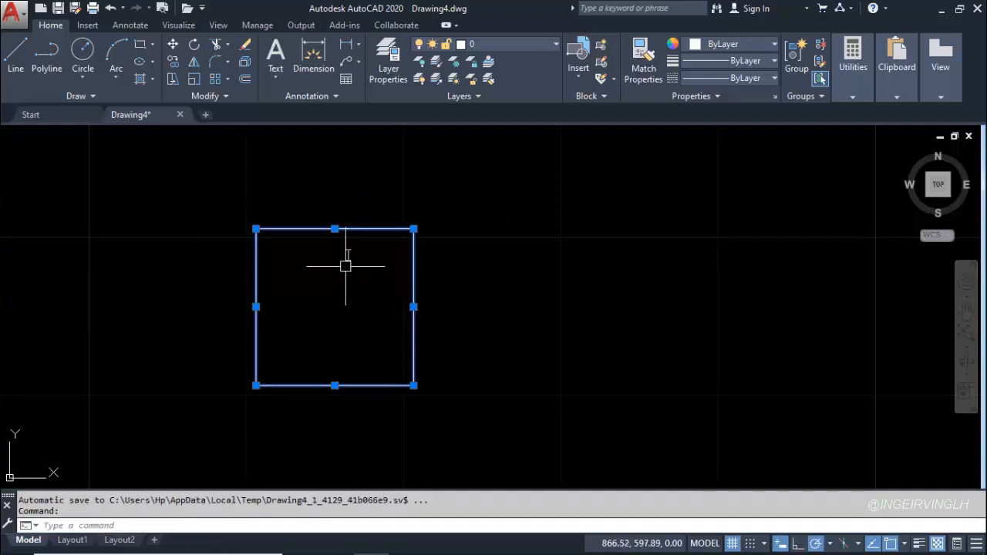
click(584, 223)
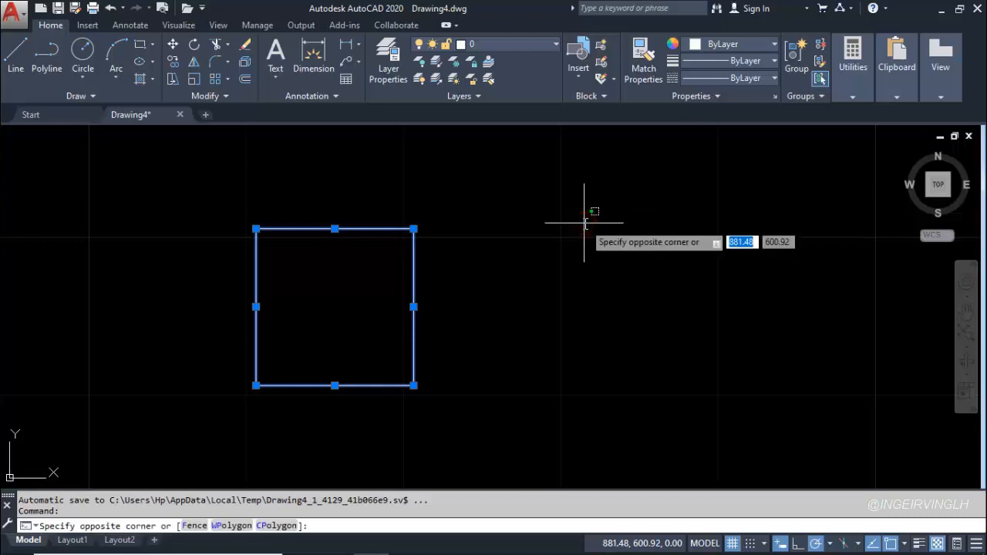
click(276, 526)
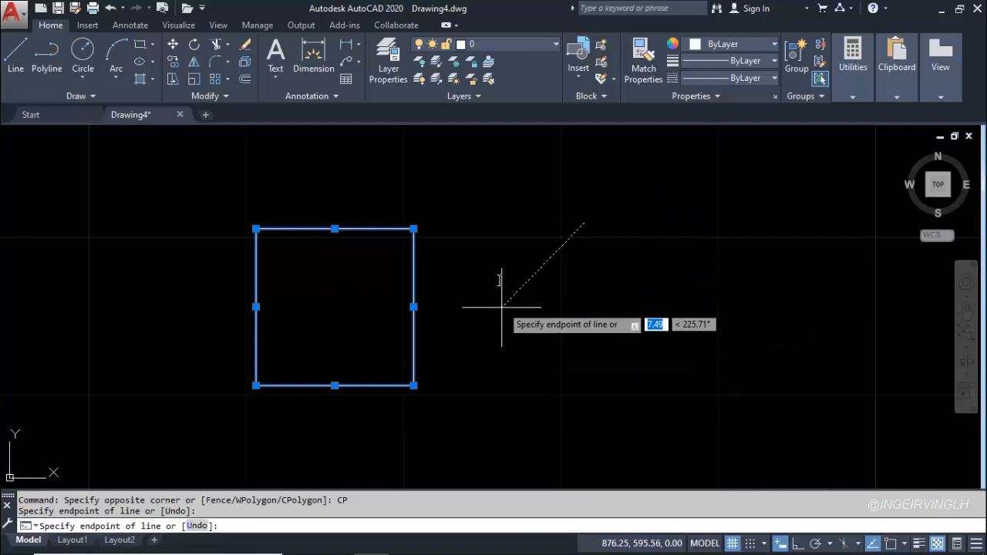
click(406, 168)
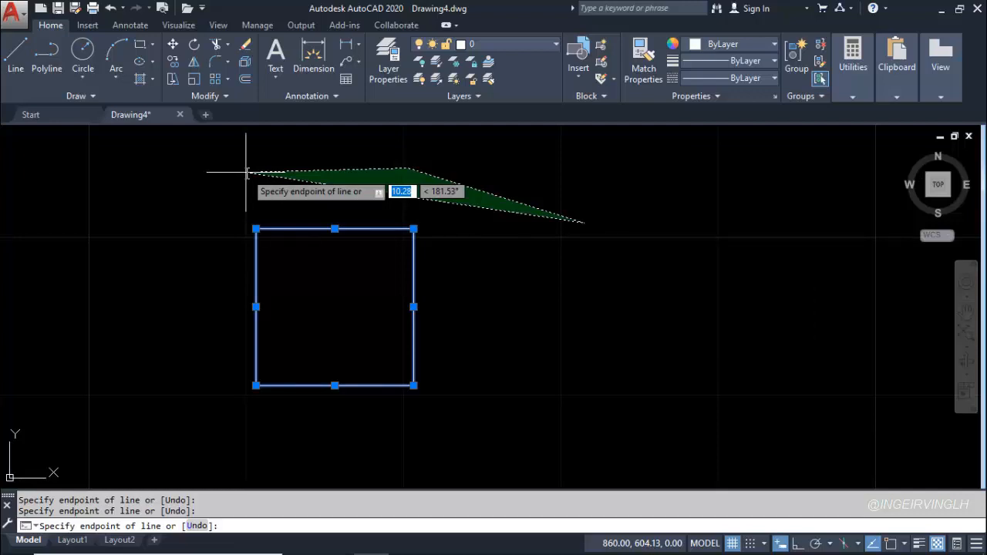
click(218, 188)
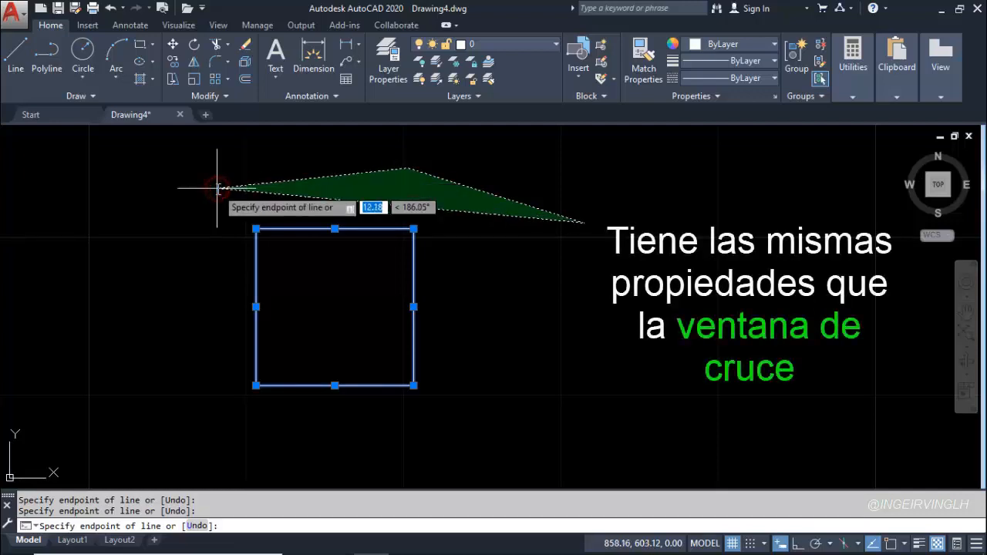
click(186, 271)
click(183, 366)
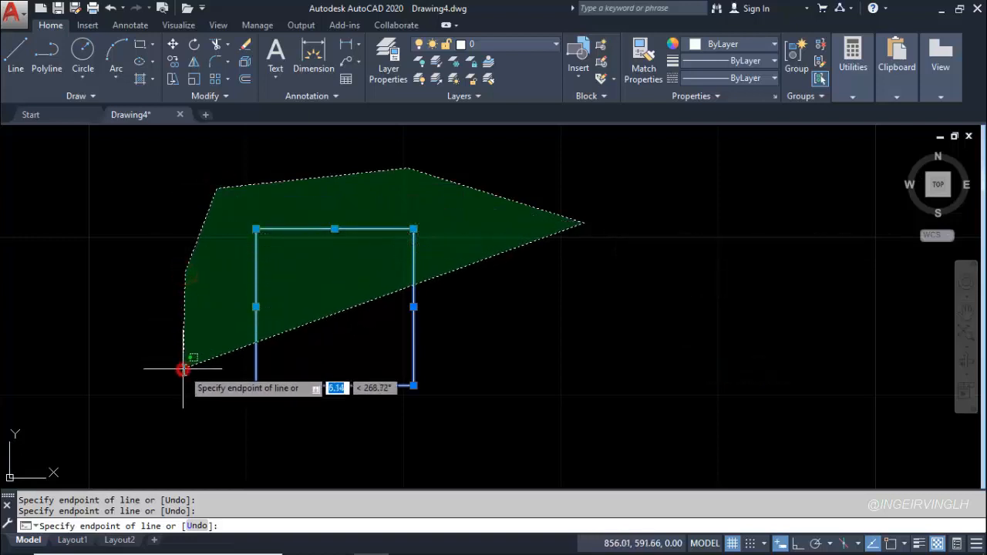
click(313, 438)
click(498, 445)
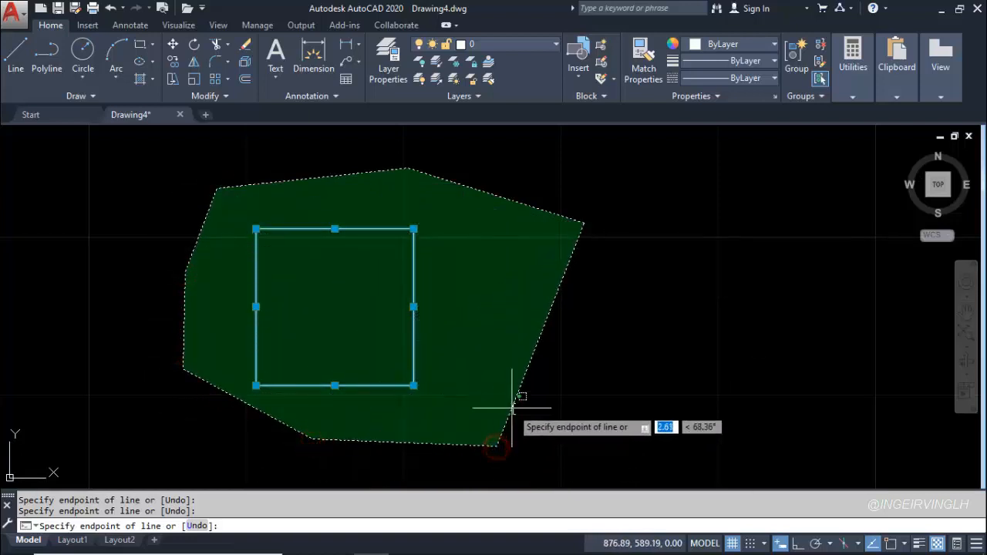
key(Escape)
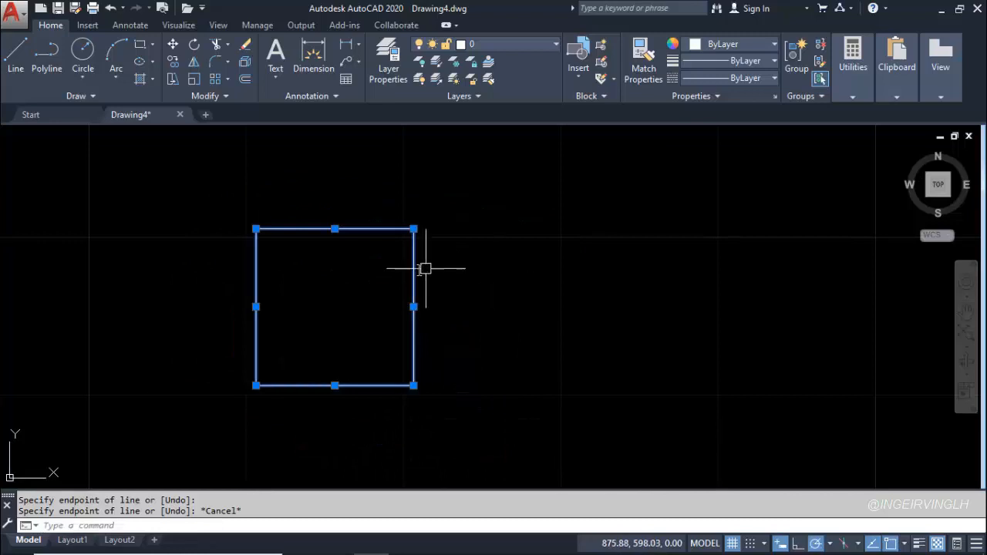
Deselect the square, select it again with a CPolygon selection drawn as an irregular polygon around all four sides, and clear the selection
key(Escape)
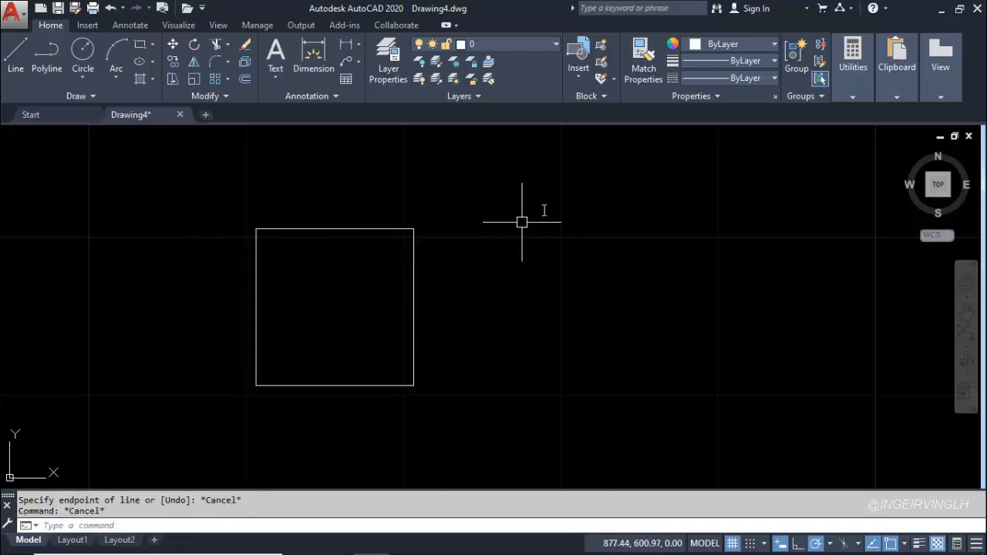
click(545, 207)
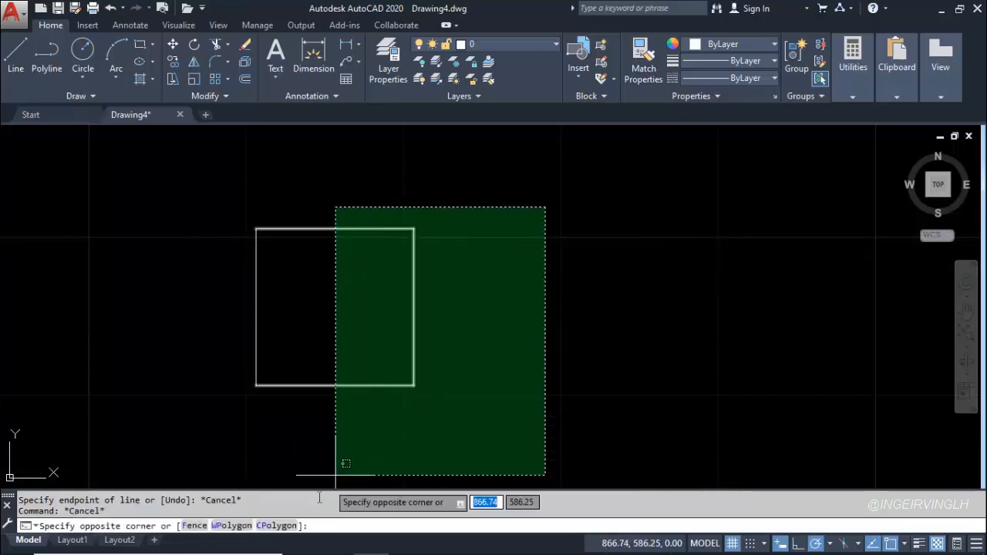
click(276, 525)
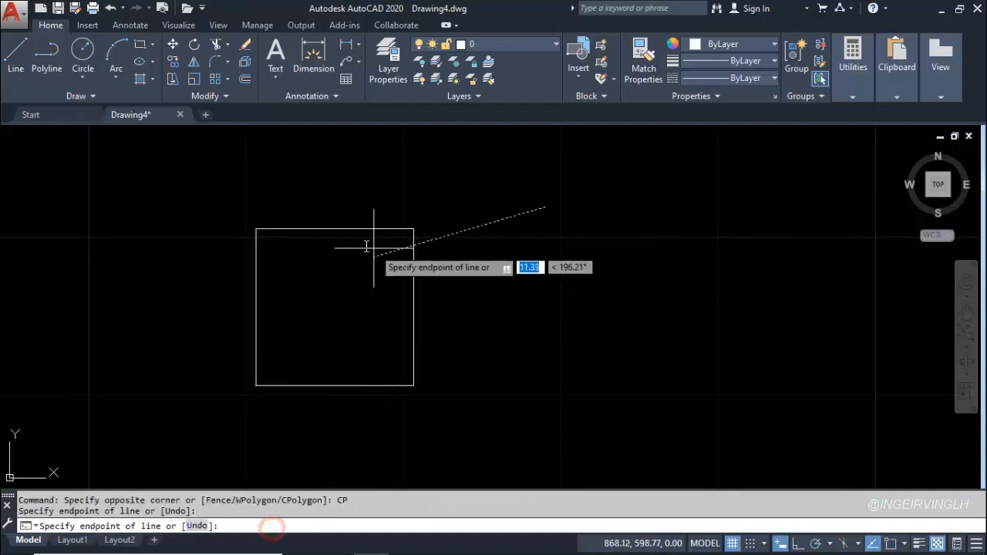
click(349, 154)
click(133, 192)
click(143, 317)
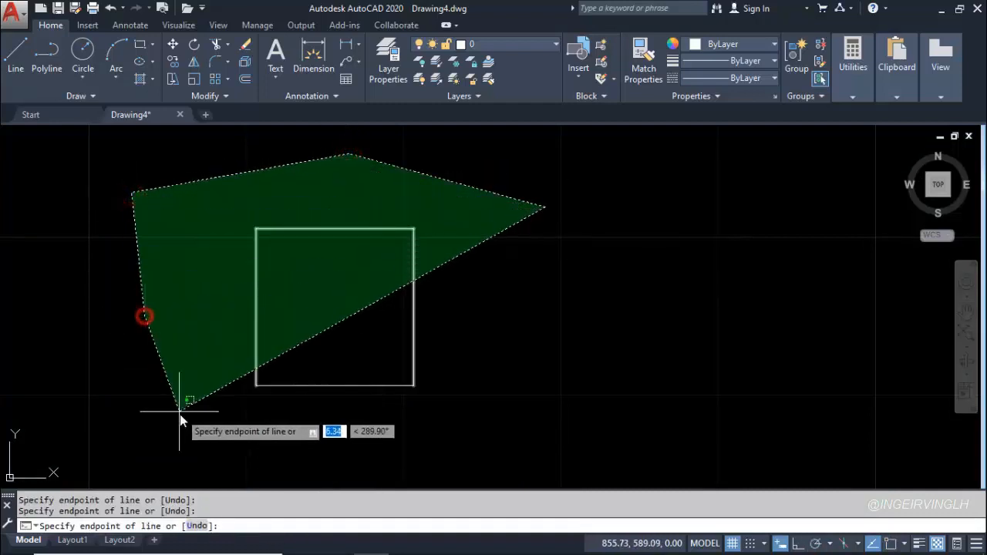
click(179, 410)
click(270, 452)
click(489, 439)
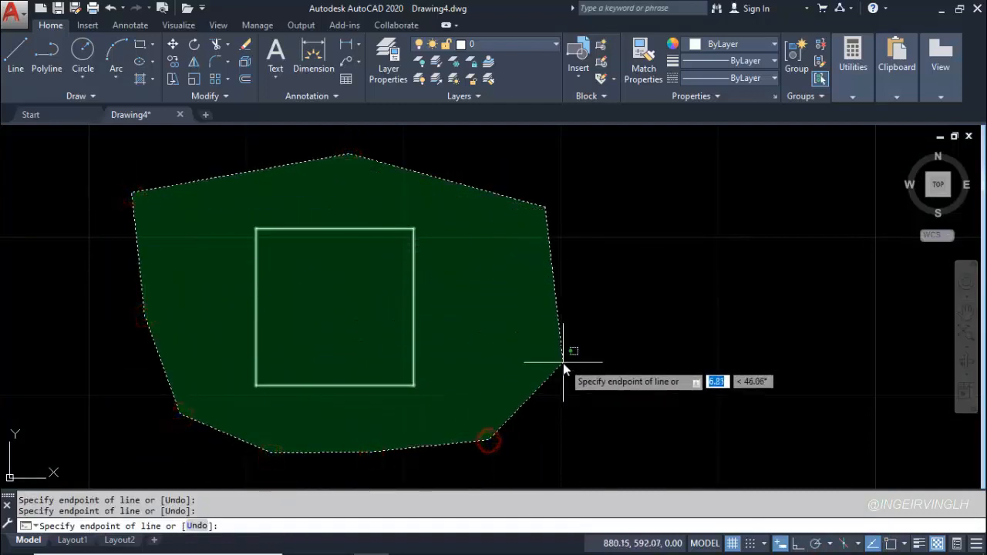
click(563, 364)
click(581, 276)
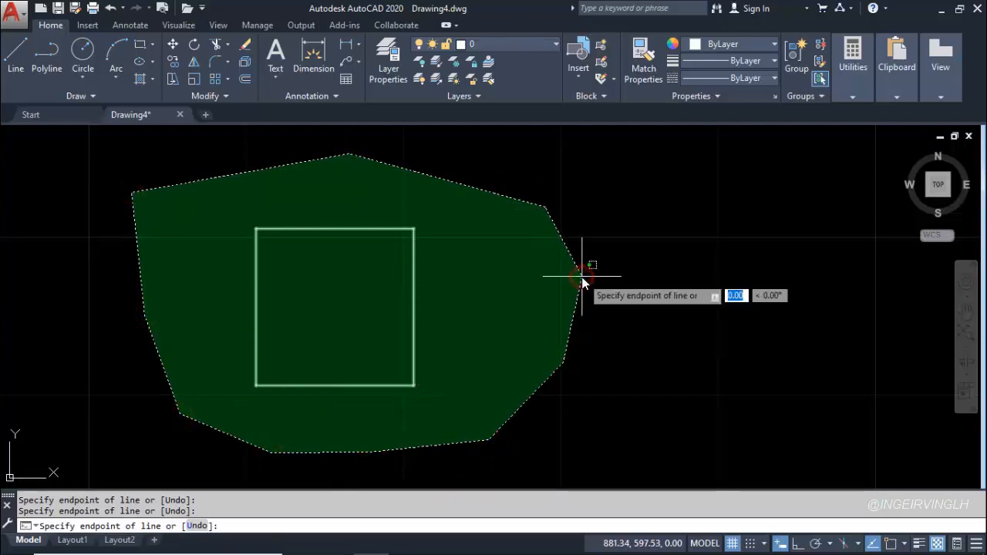
key(Return)
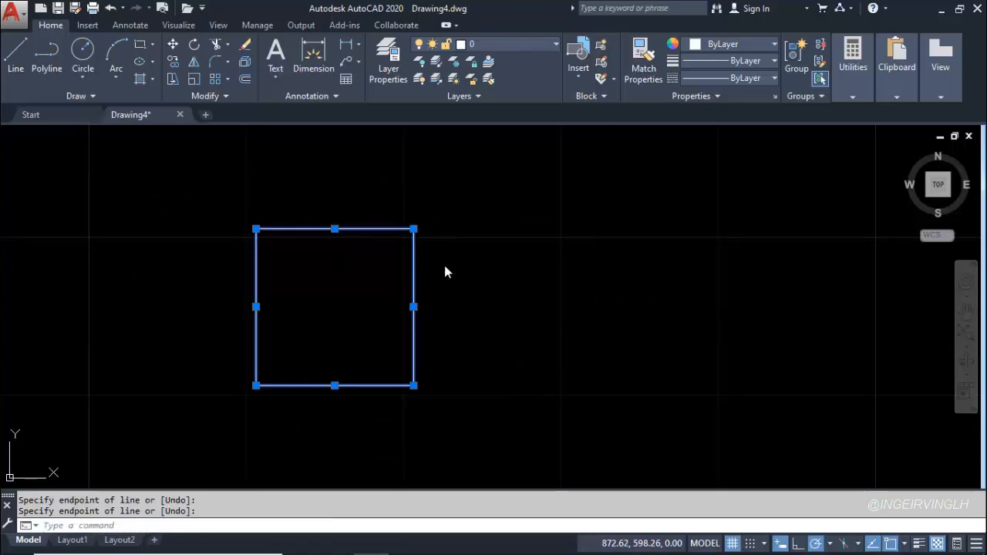
key(Escape)
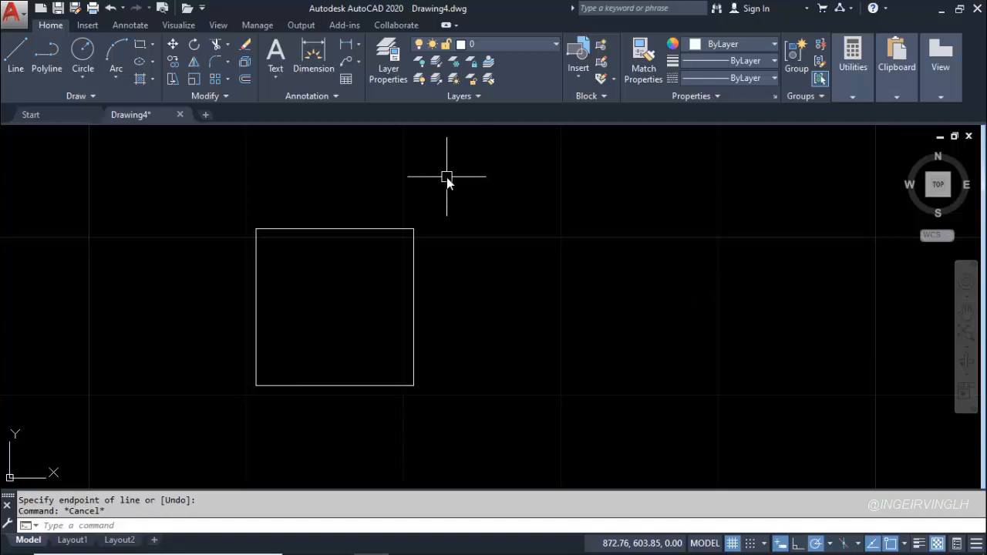
Start and cancel a regular crossing window over the square, and select all four sides with a freehand crossing lasso around it
click(520, 176)
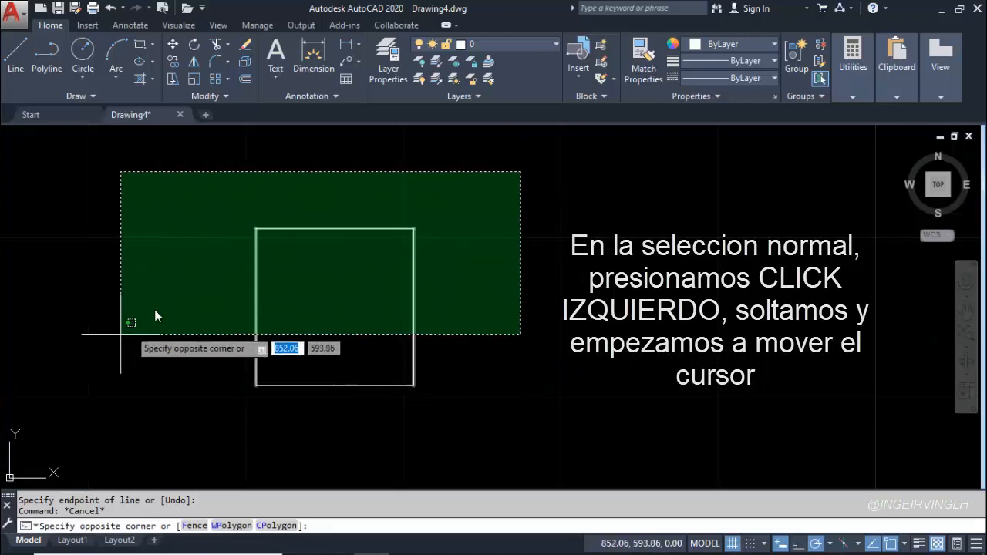
key(Escape)
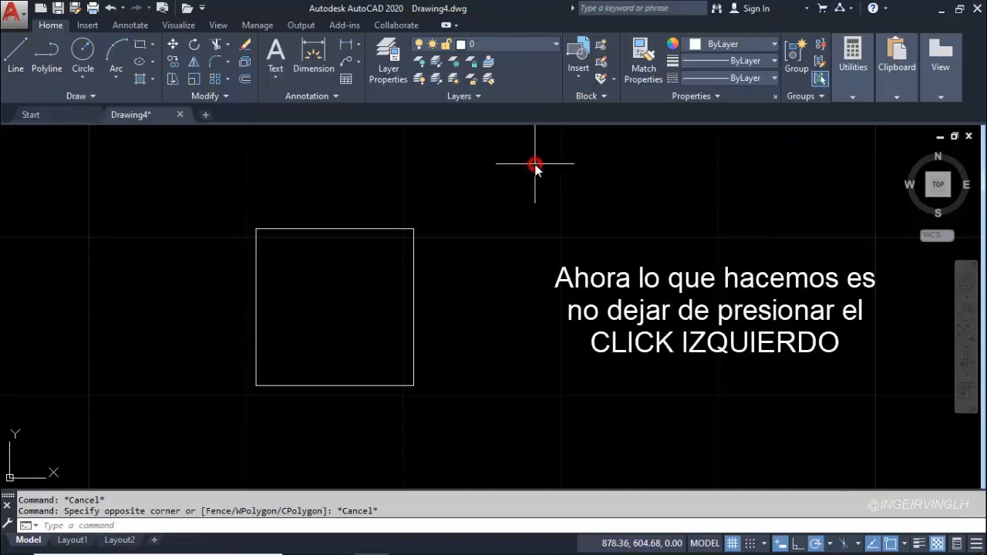
drag(535, 164, 233, 192)
mouse_move(179, 242)
mouse_down()
mouse_move(172, 322)
mouse_move(232, 414)
mouse_move(290, 444)
mouse_move(425, 452)
mouse_move(503, 436)
mouse_move(562, 399)
mouse_move(601, 353)
mouse_move(589, 315)
mouse_move(510, 279)
mouse_move(522, 247)
mouse_move(563, 239)
mouse_move(576, 220)
mouse_move(509, 224)
mouse_move(511, 208)
mouse_up()
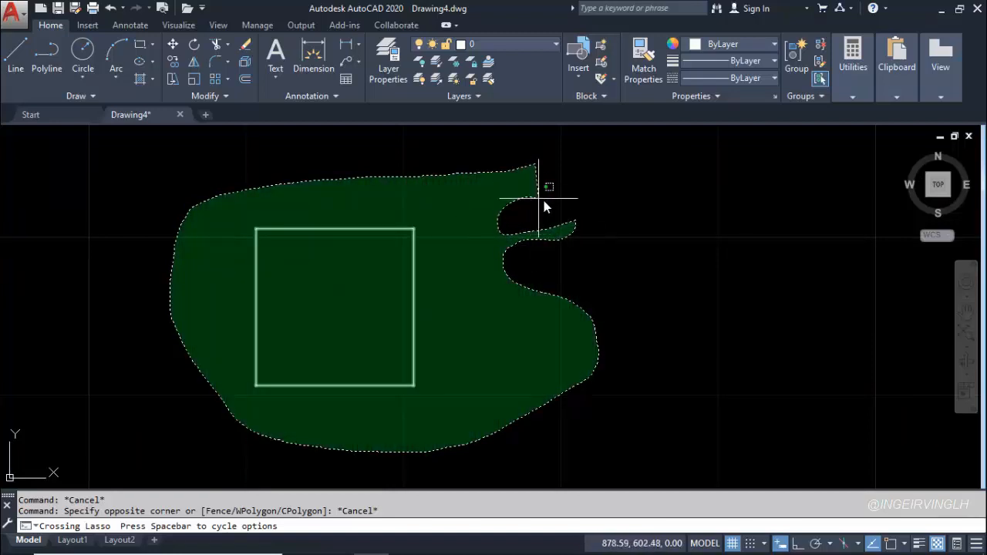
mouse_move(569, 180)
mouse_down()
mouse_move(619, 170)
mouse_move(615, 156)
mouse_up()
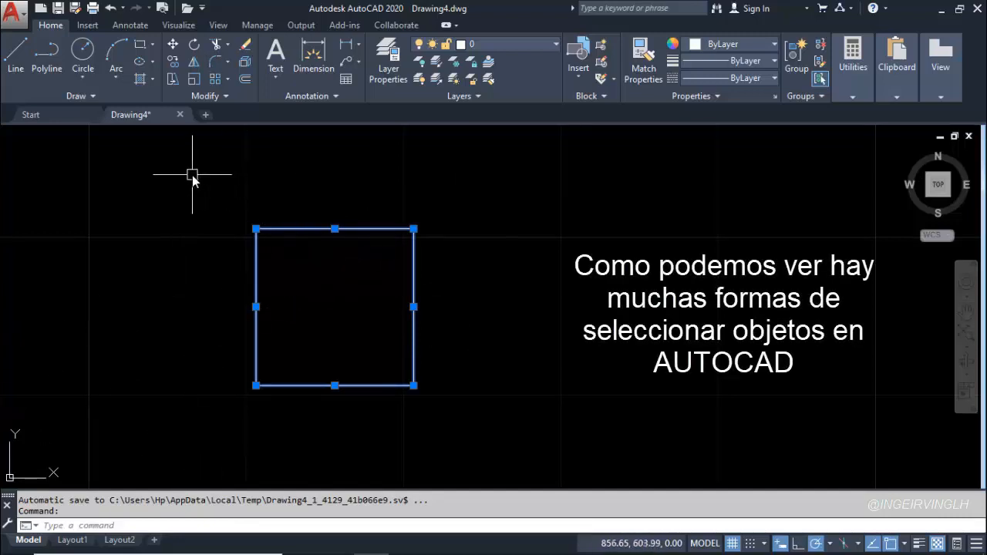
Clear the square's selection and cancel the extra selection started beside it
key(Escape)
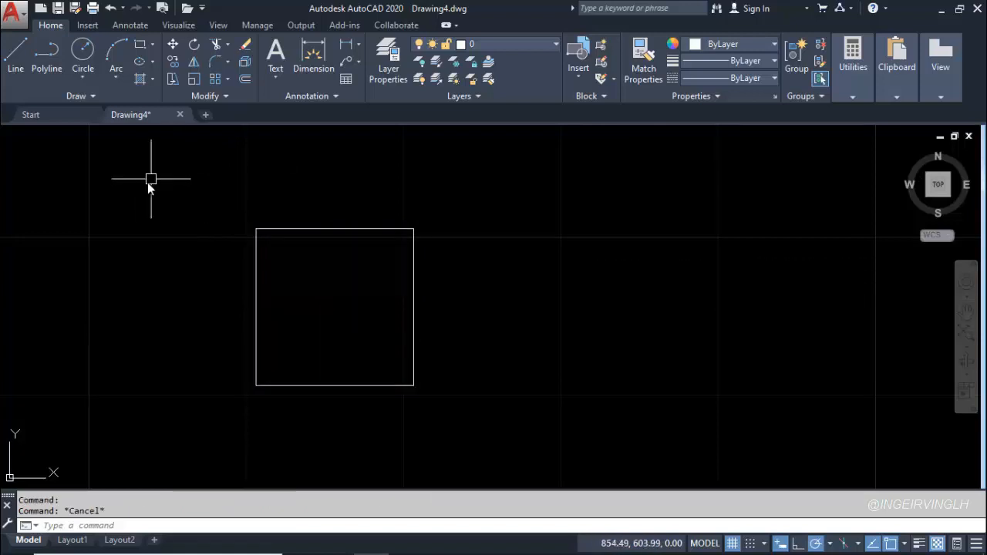
click(147, 182)
mouse_move(147, 182)
mouse_down()
mouse_move(262, 154)
mouse_move(400, 162)
mouse_move(552, 278)
mouse_move(535, 373)
mouse_move(449, 429)
mouse_move(260, 434)
mouse_move(177, 394)
mouse_move(149, 324)
mouse_move(159, 244)
mouse_up()
key(Escape)
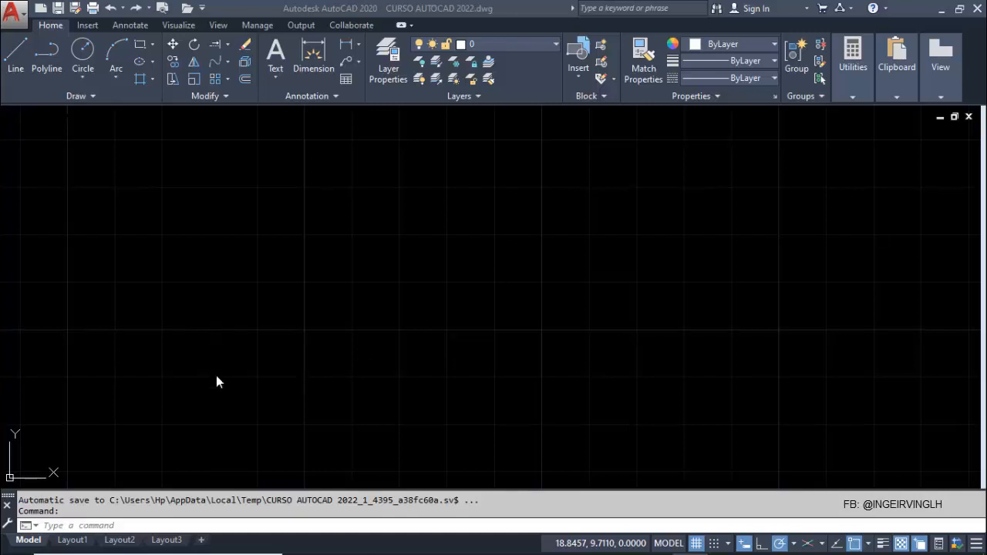
Draw a closed irregular five-sided outline with the Line command, using a horizontal base and other sides about 3 to 4 units long
click(17, 83)
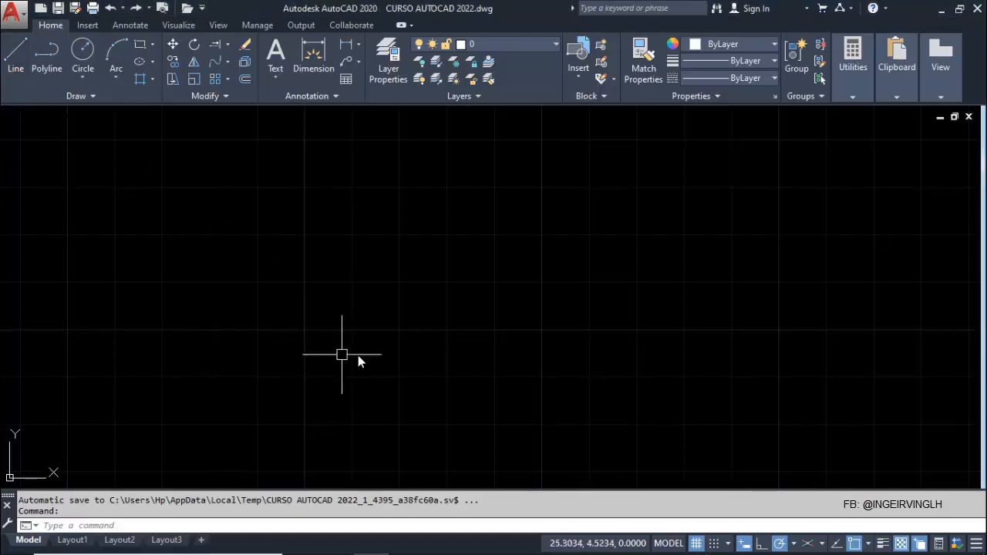
click(16, 53)
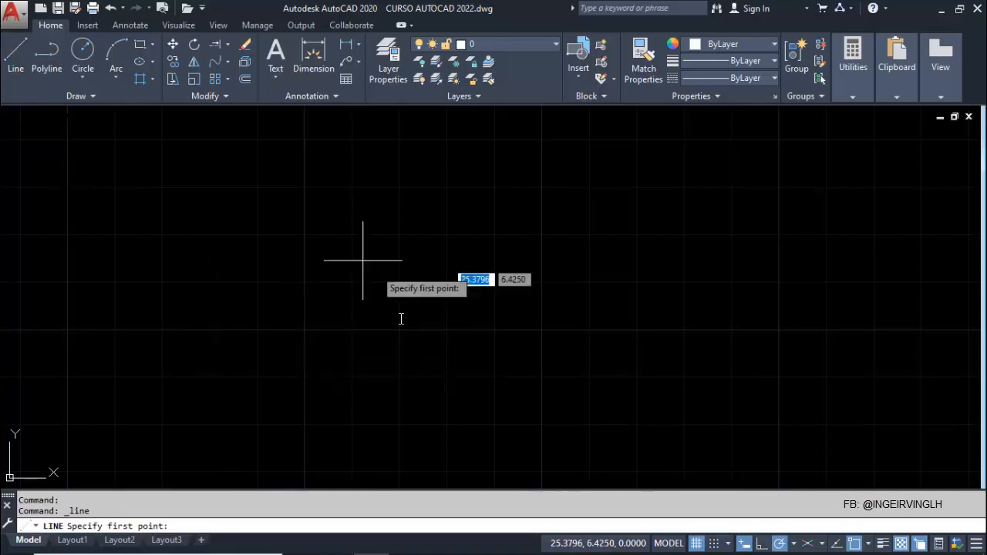
click(329, 368)
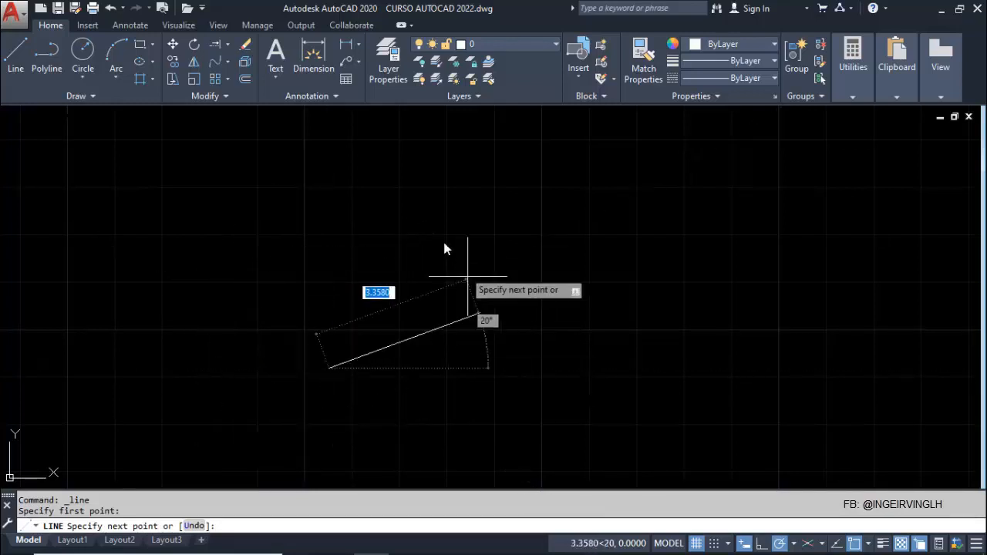
click(478, 367)
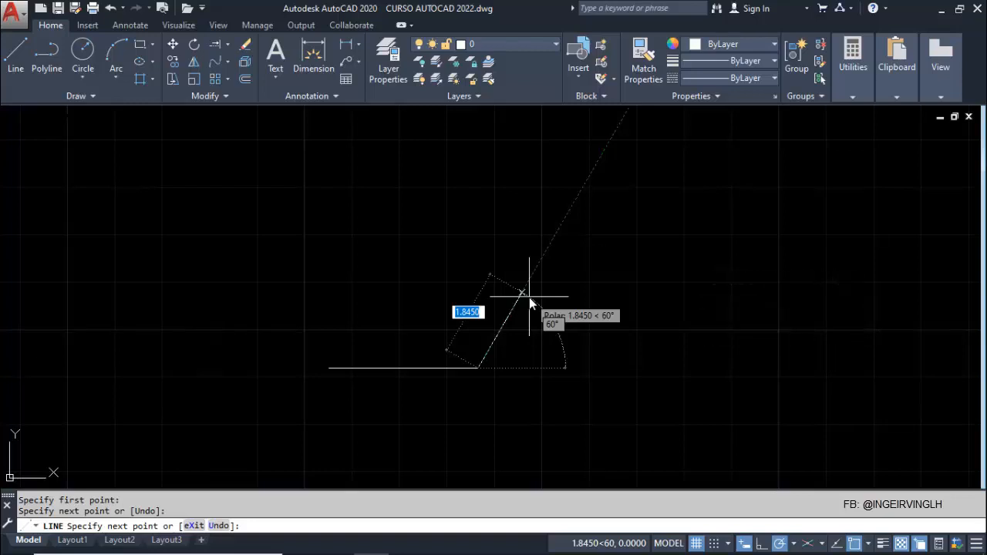
click(548, 243)
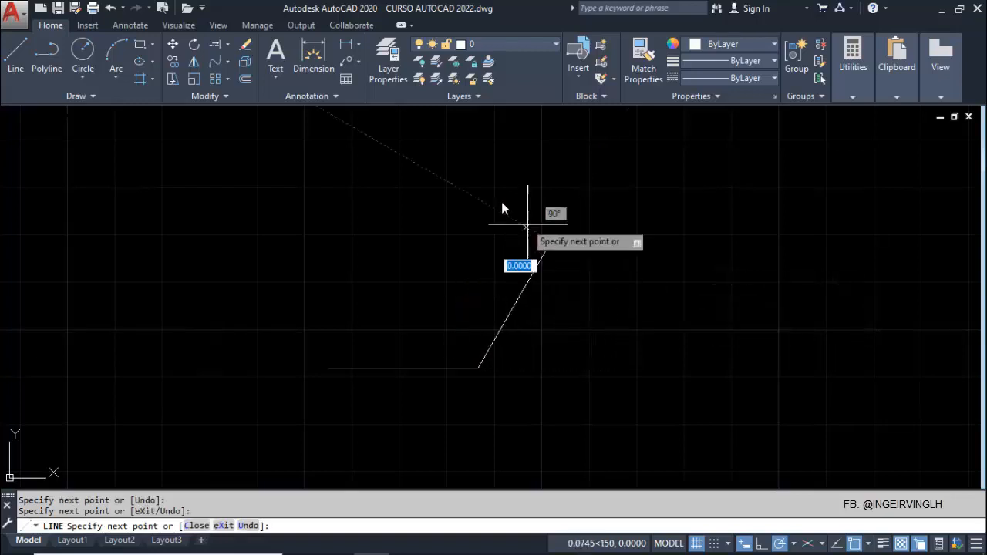
click(401, 133)
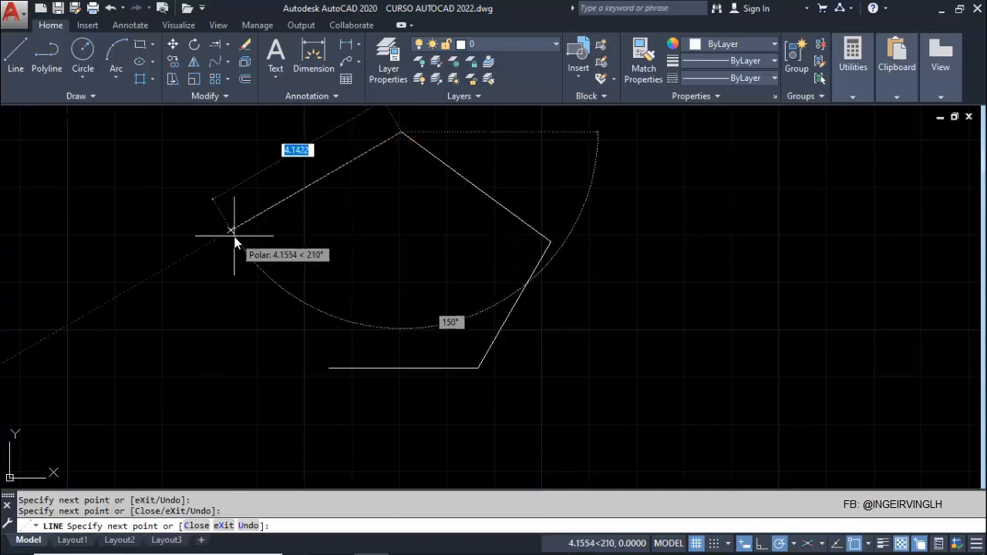
click(231, 230)
click(329, 368)
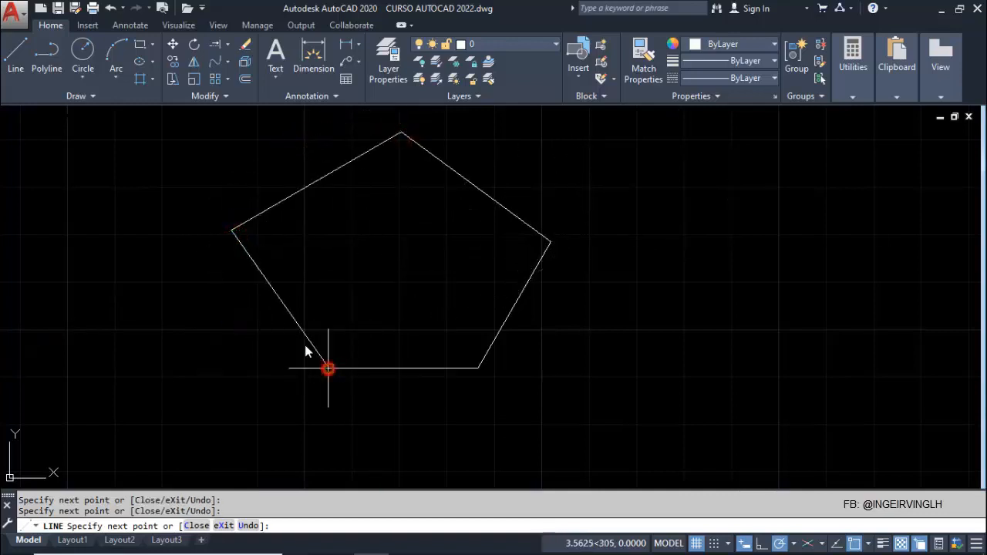
key(Escape)
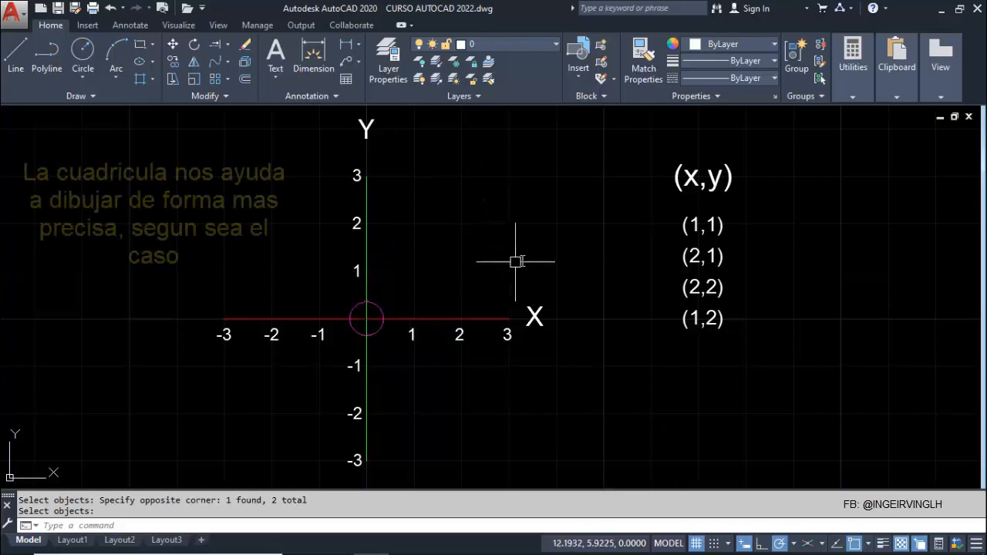
Turn the drawing grid display off and back on
click(696, 544)
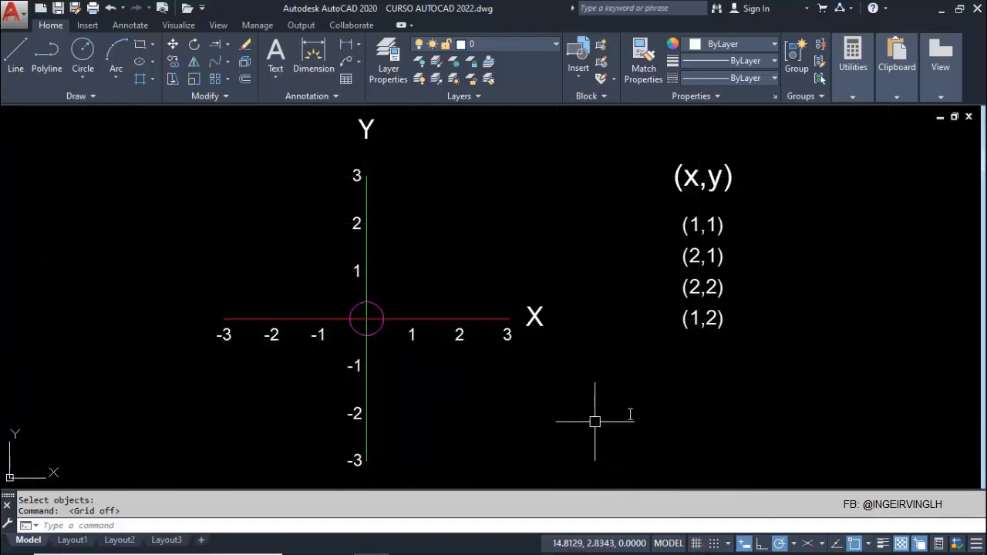
click(696, 543)
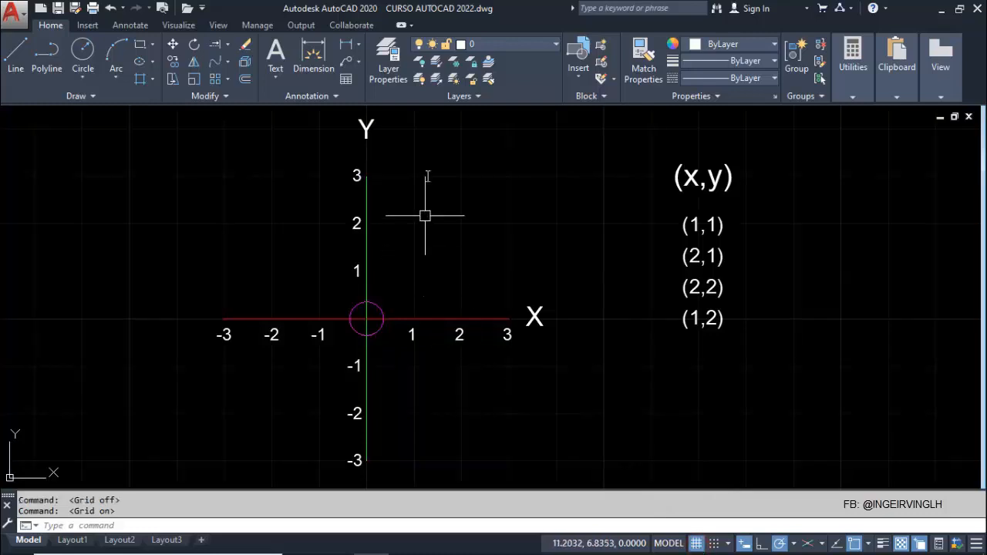
Turn on Snap mode and draw a 1 × 1 square with the Line command through axis points (1,1), (2,1), (2,2) and (1,2)
click(18, 54)
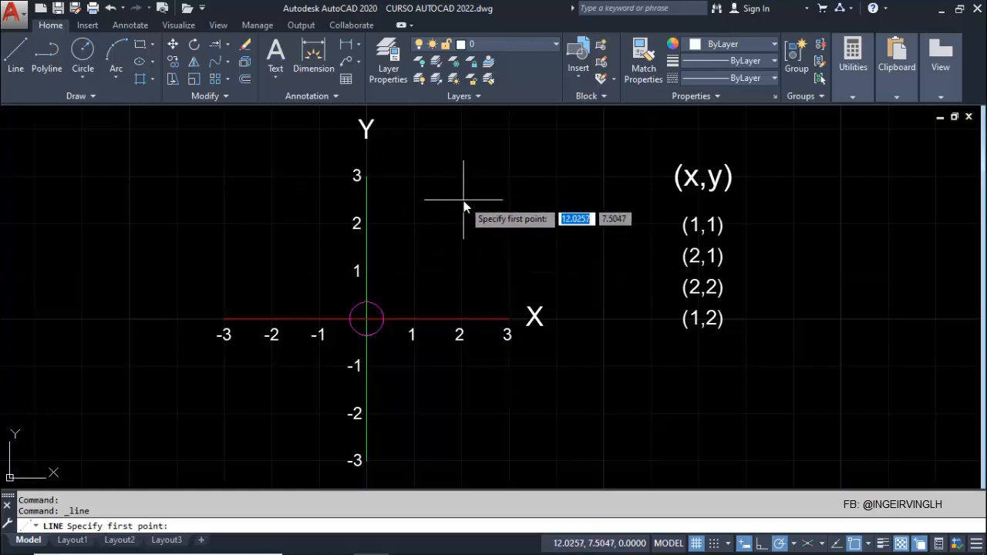
click(714, 544)
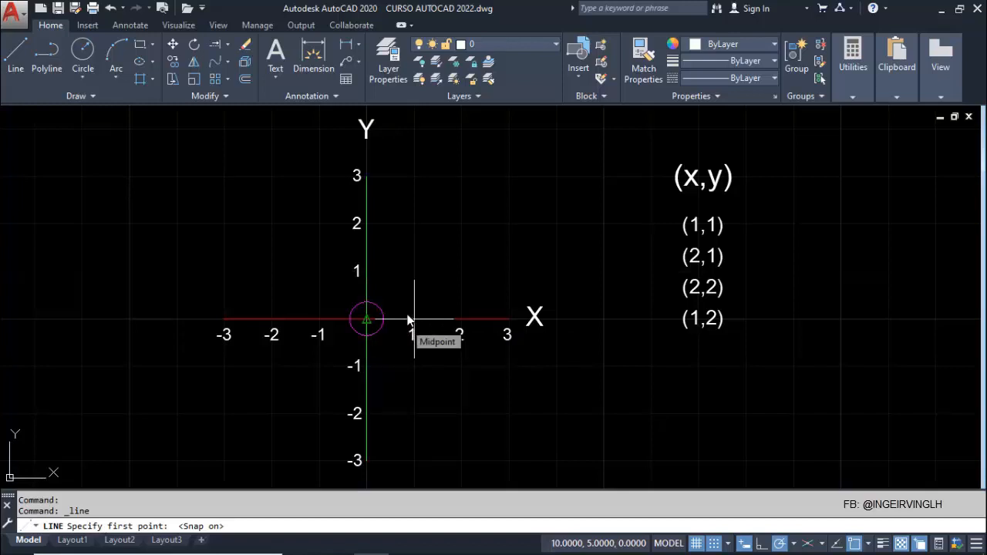
click(414, 271)
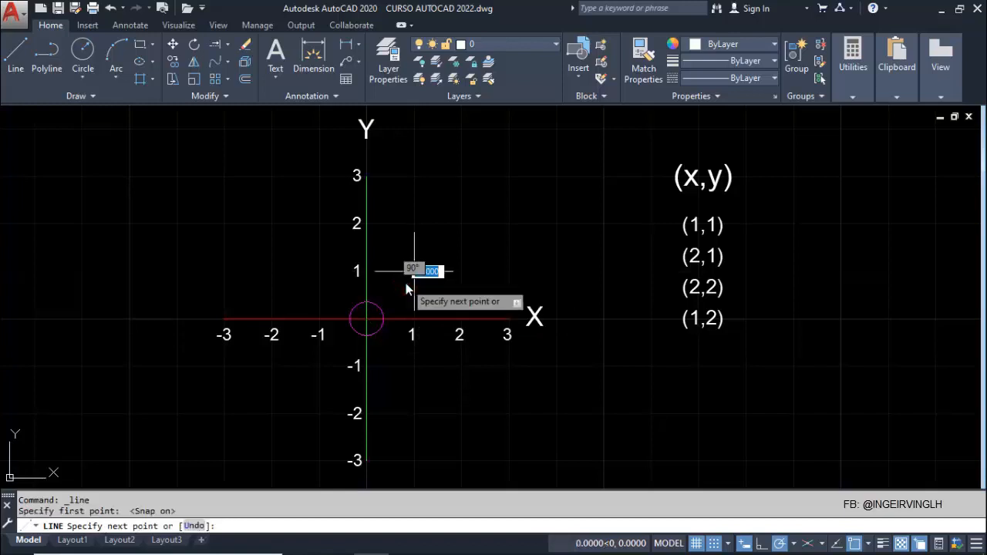
click(460, 271)
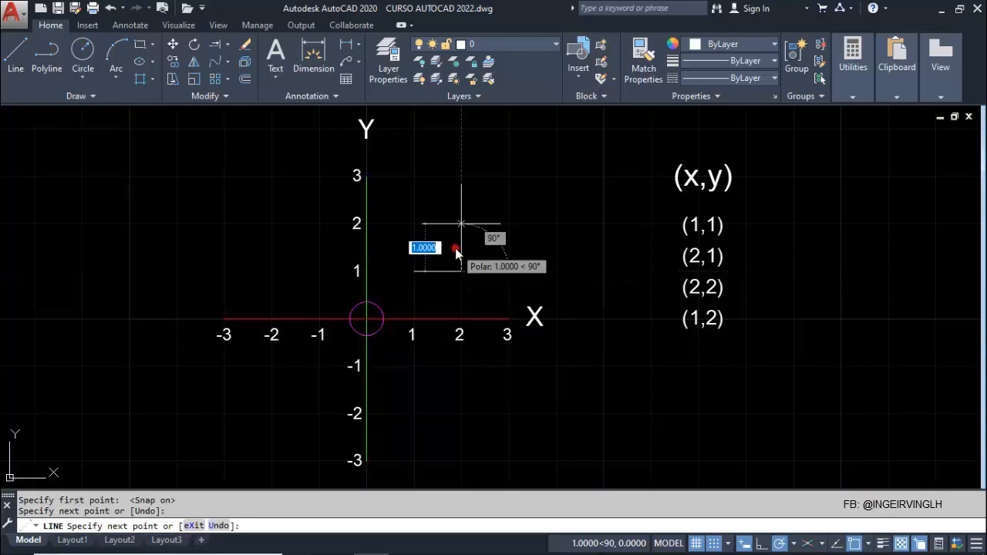
click(460, 223)
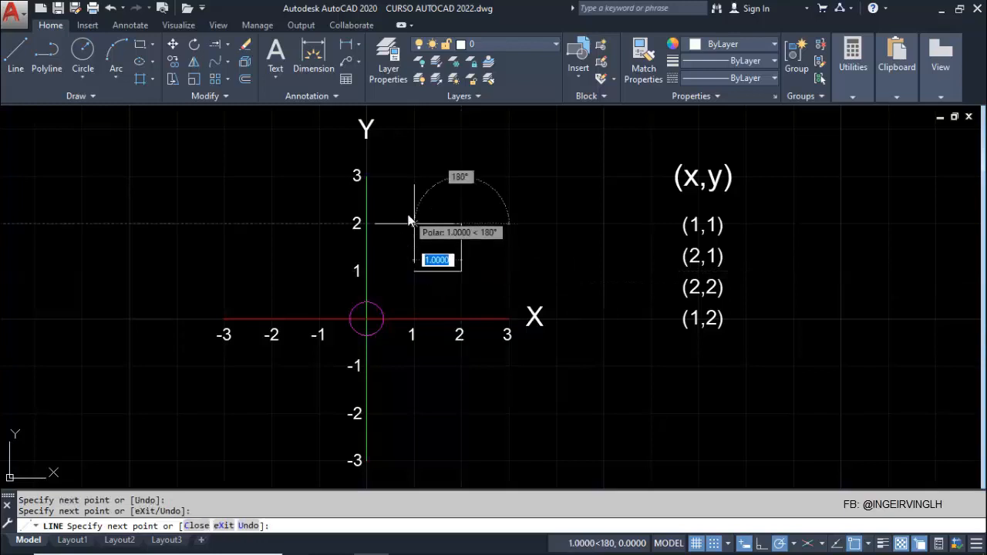
click(409, 222)
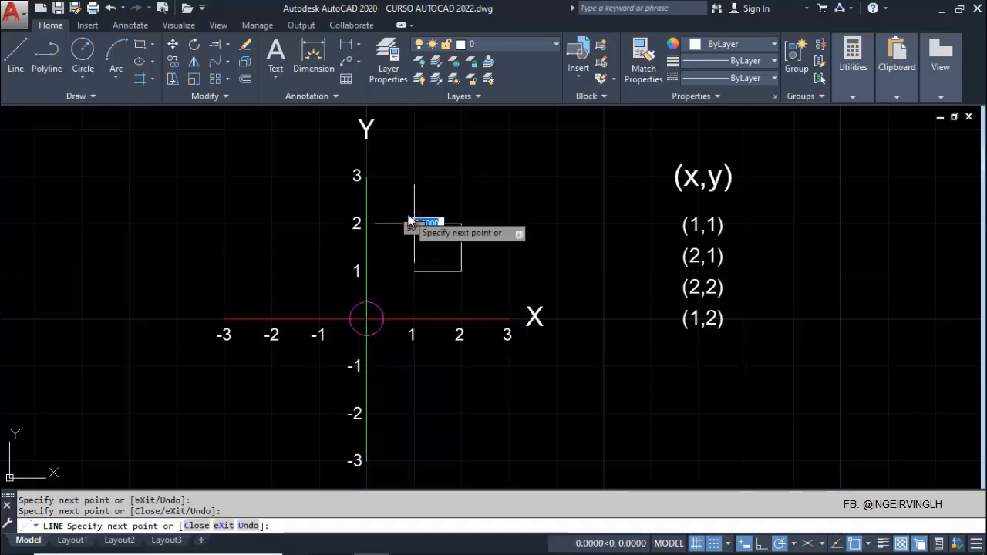
click(409, 266)
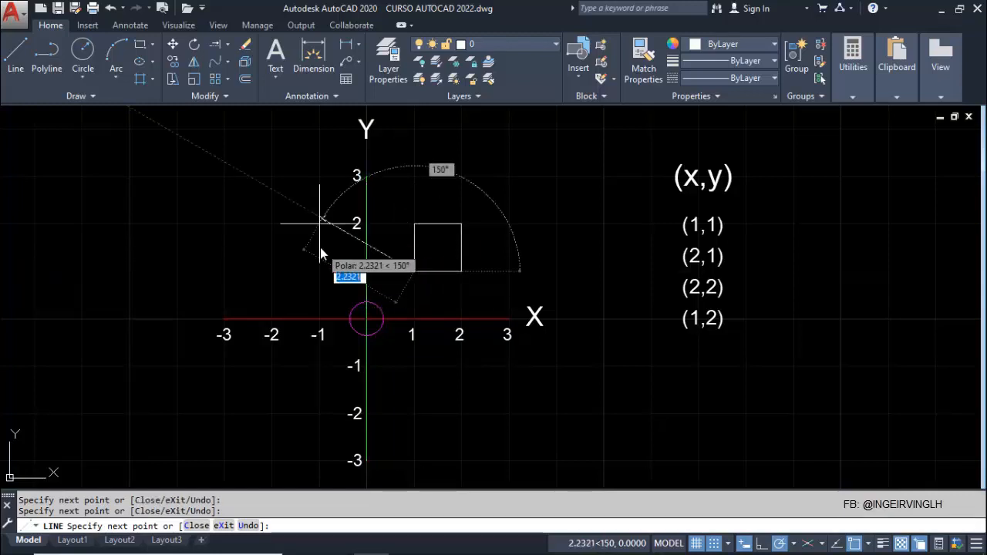
key(Escape)
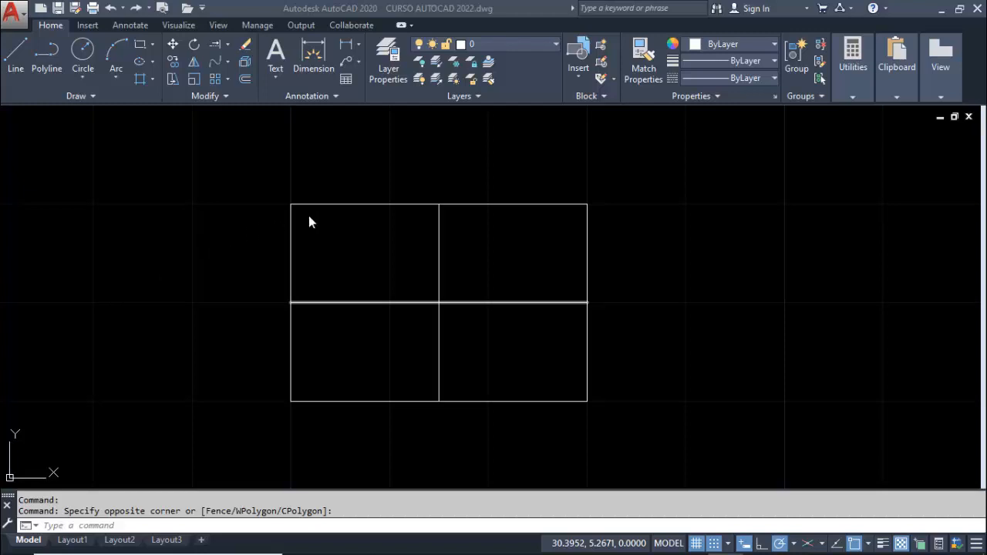
click(738, 264)
click(668, 214)
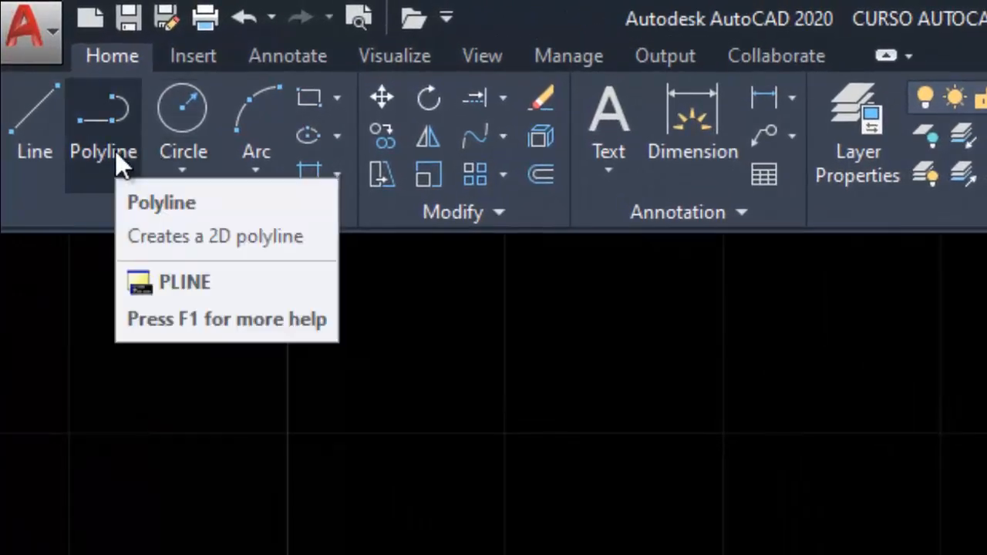
Draw a 3 × 2 rectangle as a single polyline on the snap grid, starting at its top-left corner (31,8)
click(115, 151)
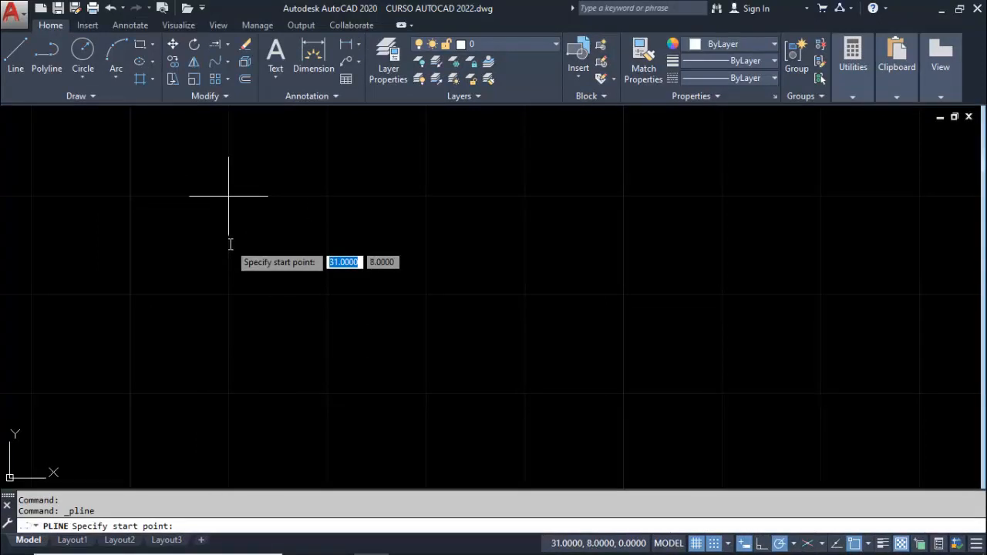
click(230, 243)
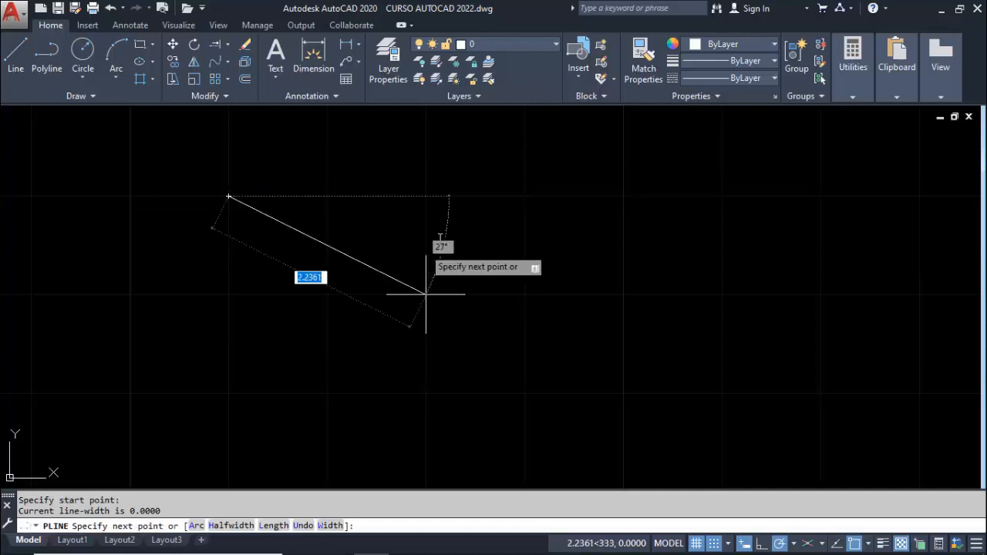
click(525, 196)
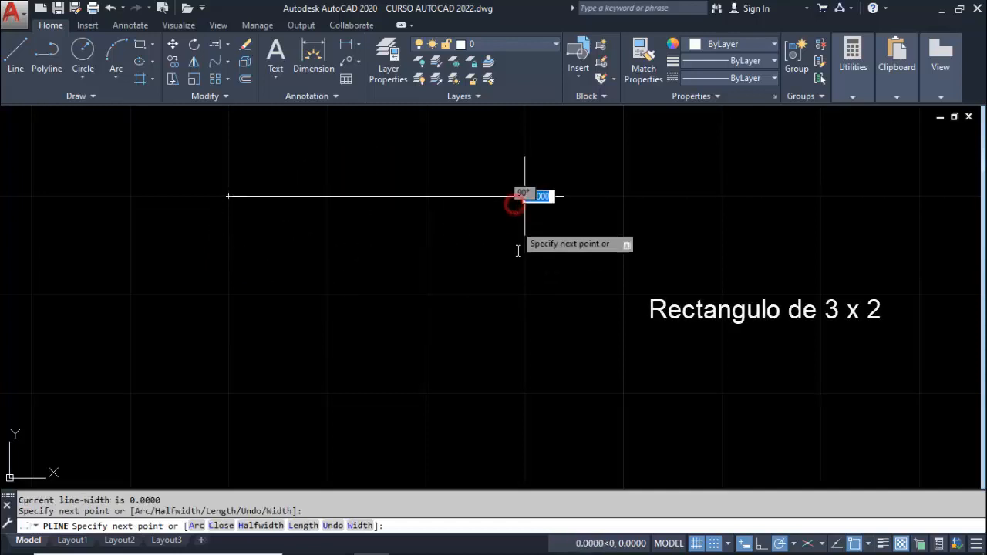
click(525, 371)
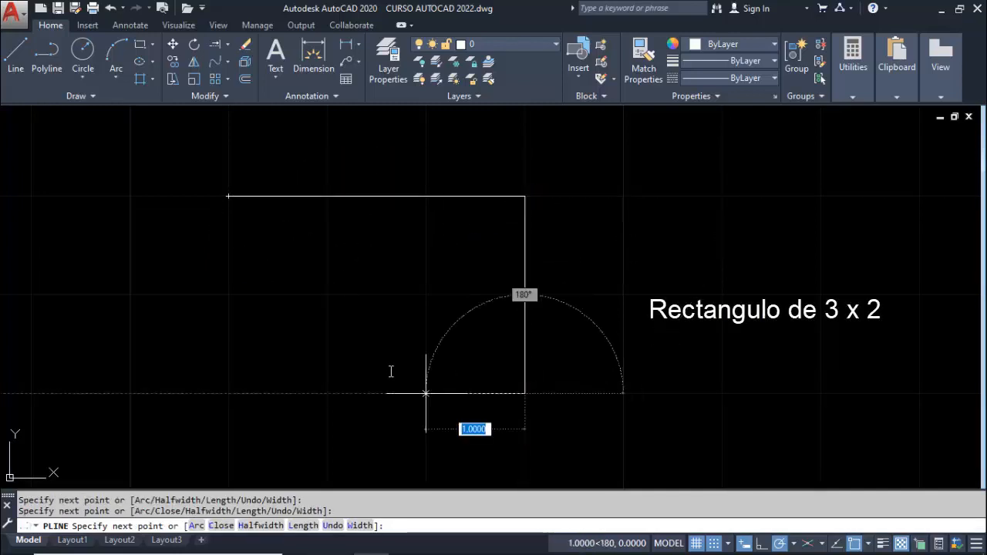
click(228, 393)
click(229, 196)
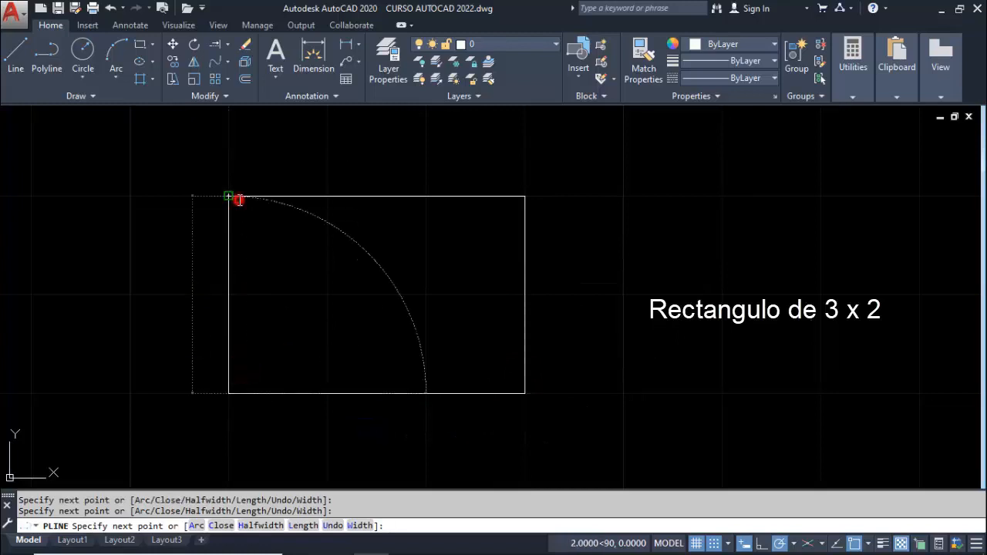
key(Escape)
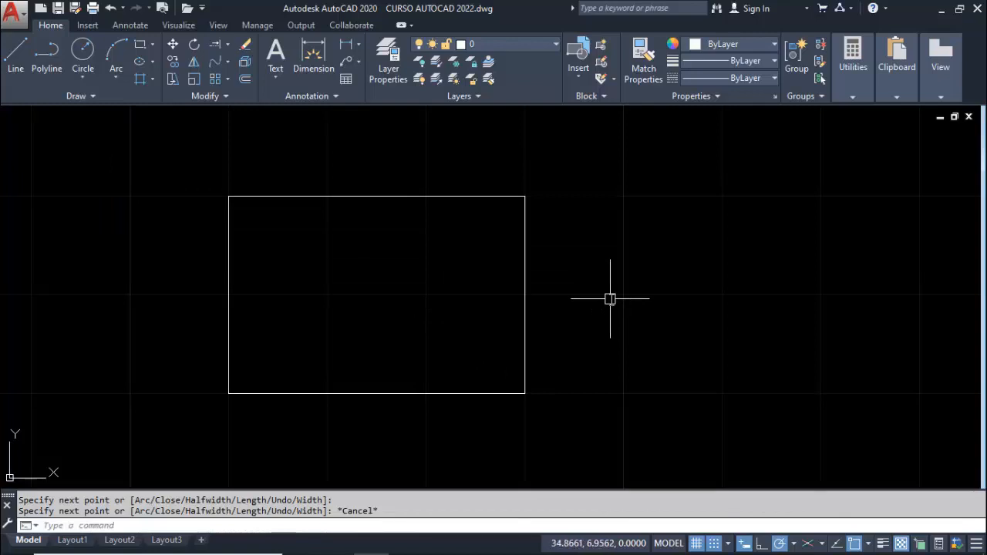
Draw a horizontal polyline 3 units long across the rectangle, starting at the middle of its left side
click(54, 60)
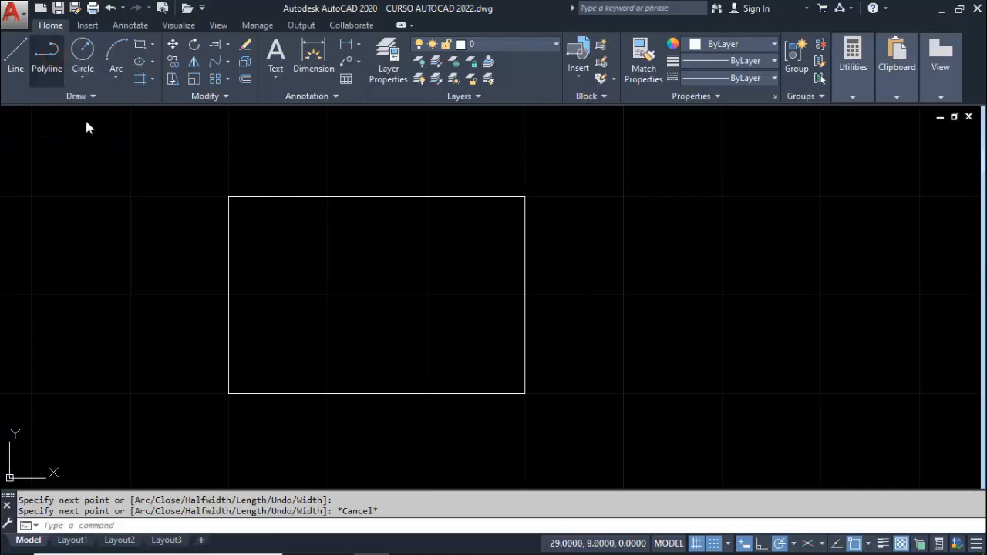
click(237, 281)
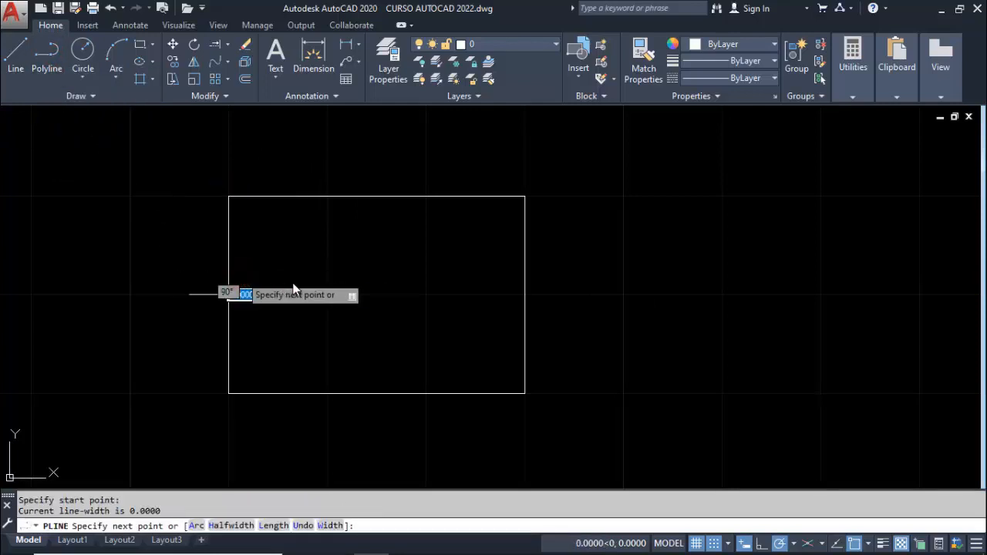
text(3.)
key(Return)
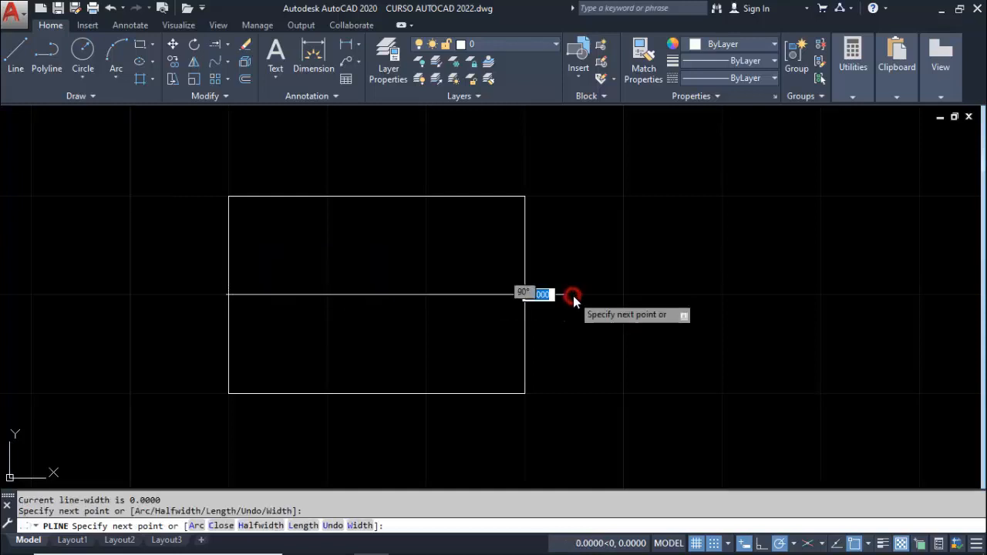
key(Return)
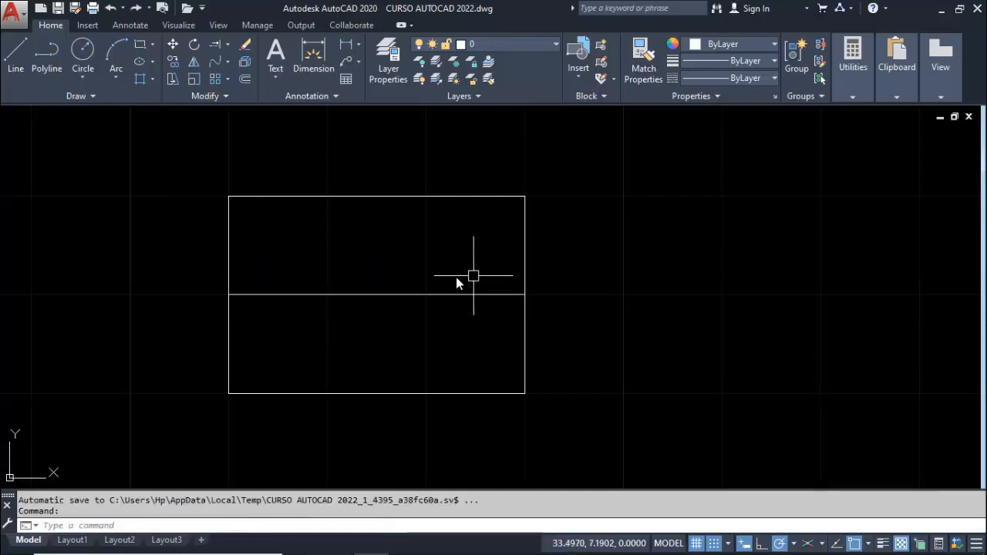
Cancel the repeated Polyline command and delete the horizontal polyline across the middle of the rectangle
key(Return)
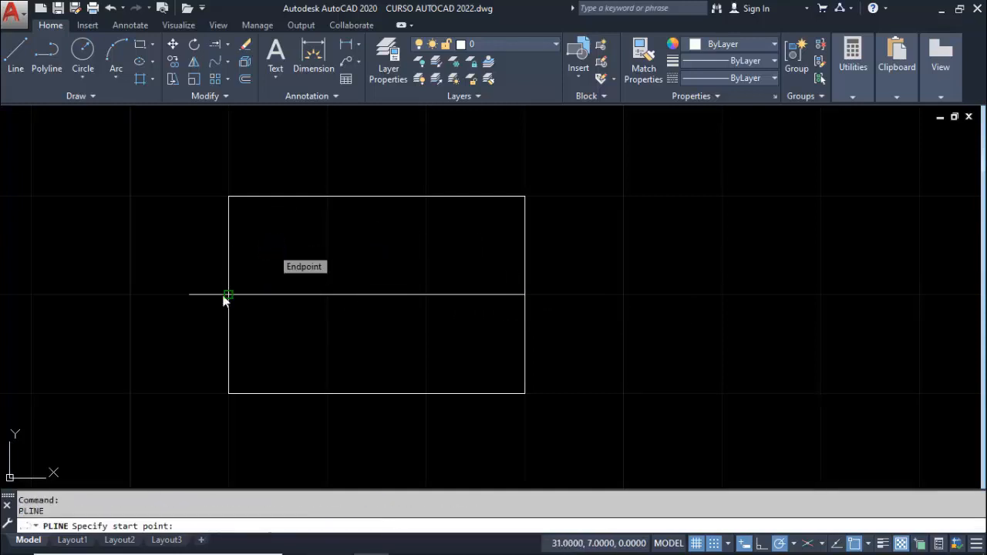
key(Escape)
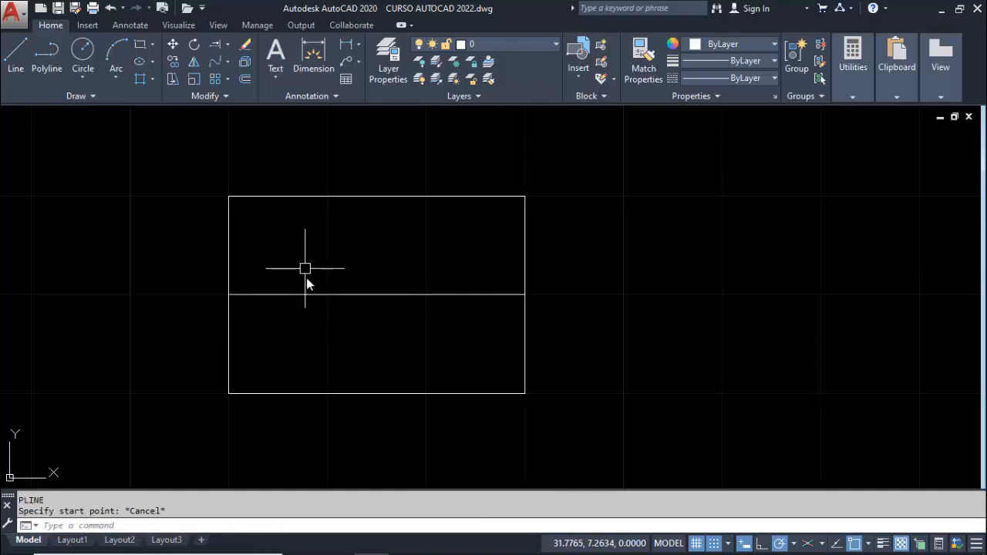
click(296, 293)
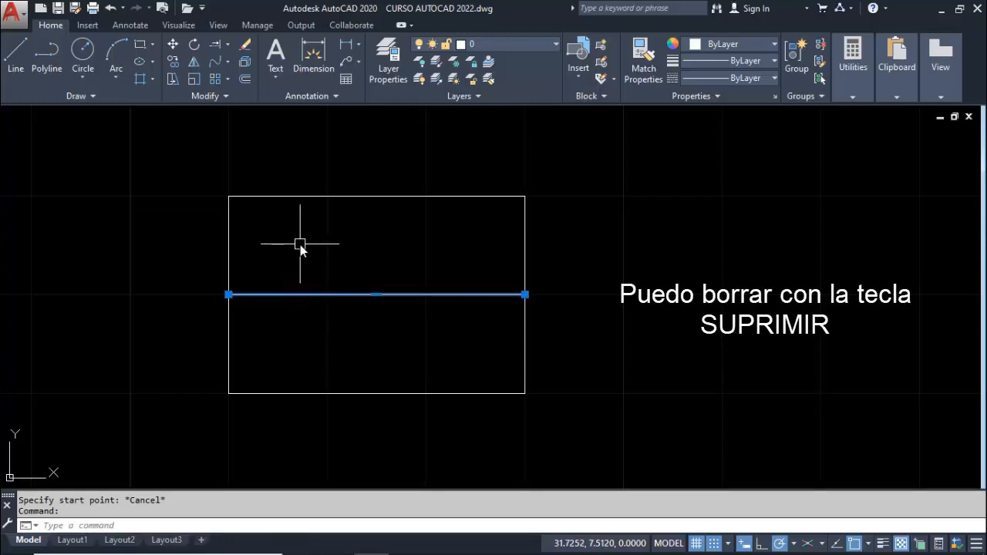
key(Delete)
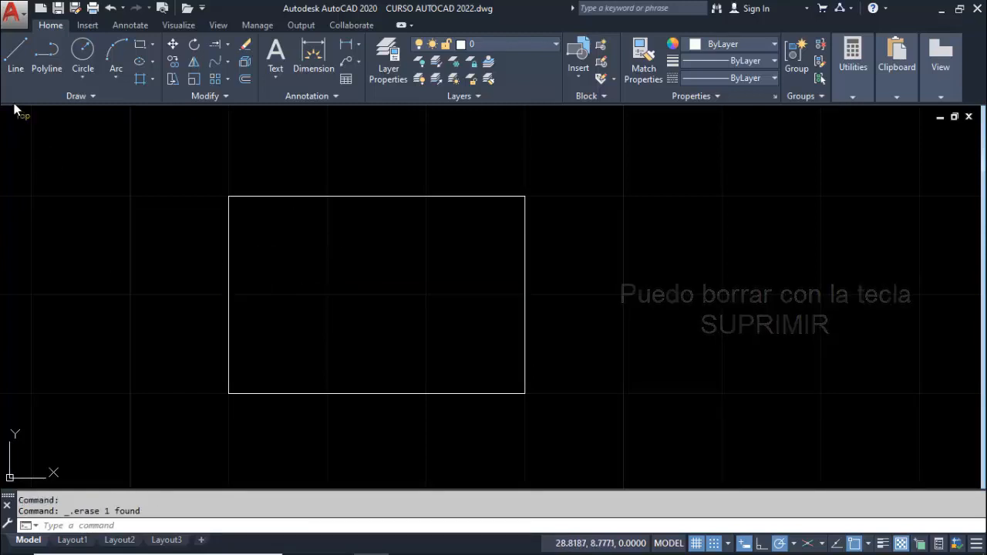
Toggle Object Snap off and on, turn Snap mode off, and draw a horizontal polyline between the midpoints of the rectangle's left and right sides
click(46, 67)
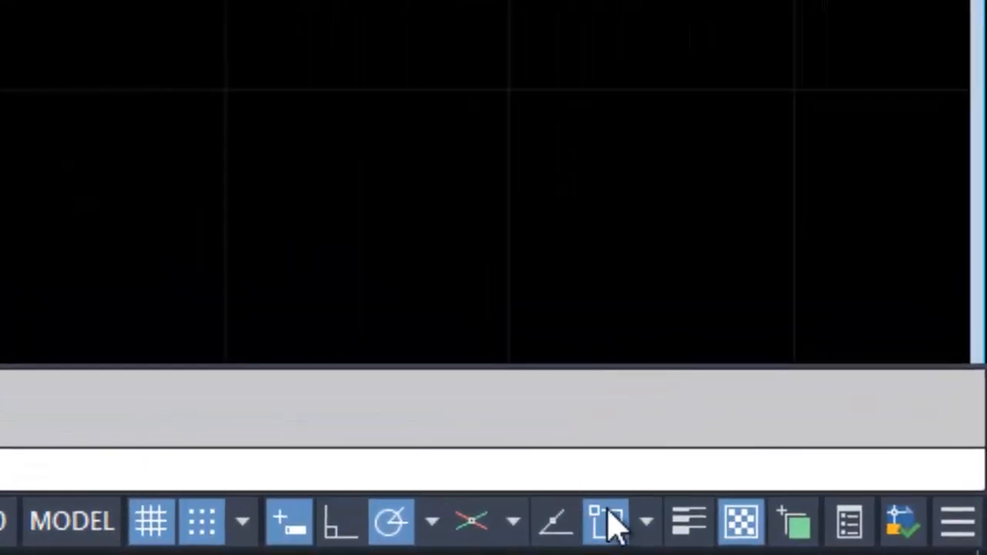
click(617, 522)
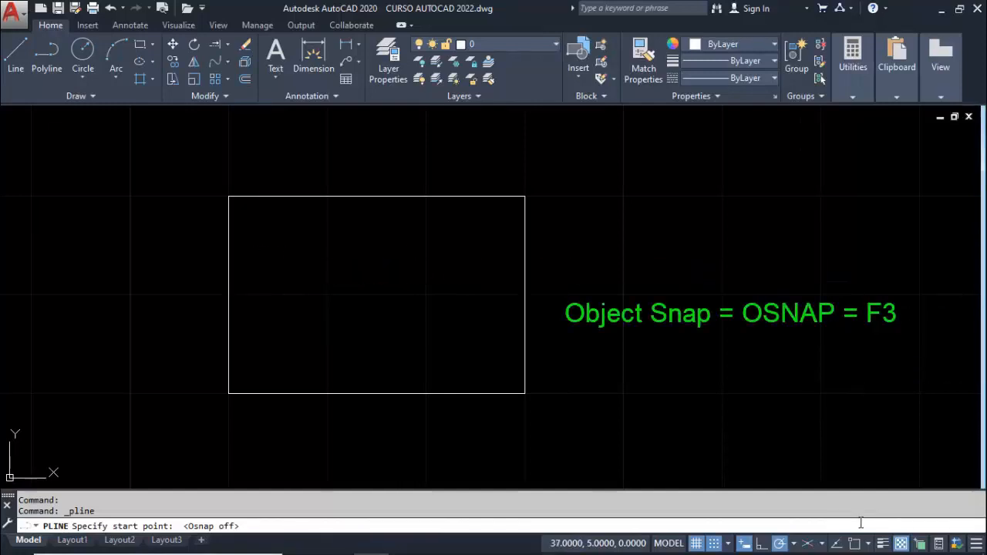
click(851, 545)
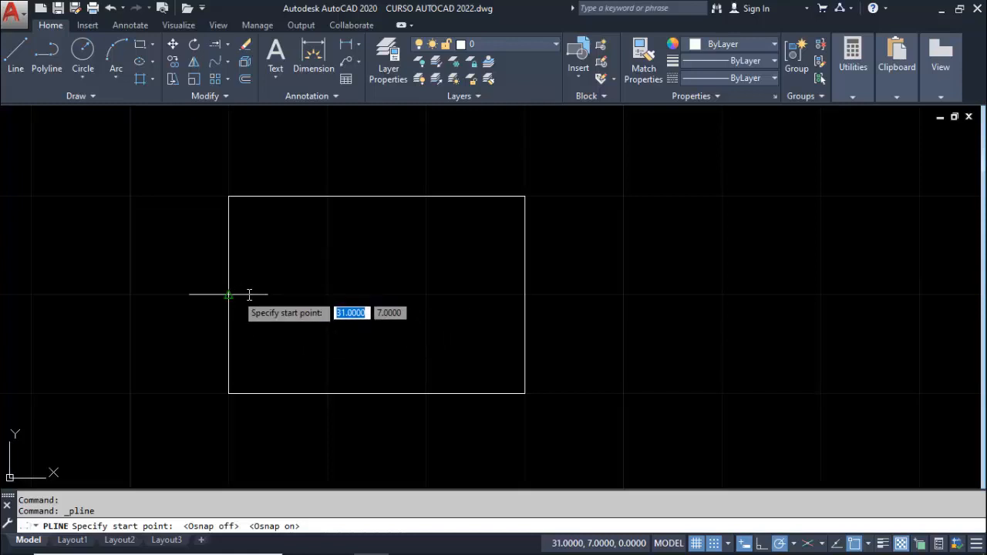
click(715, 543)
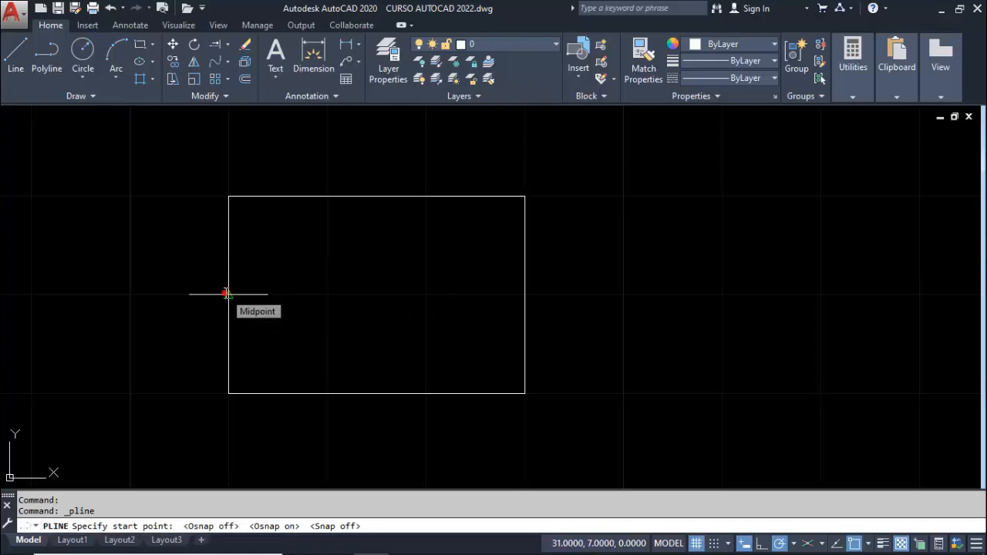
click(227, 293)
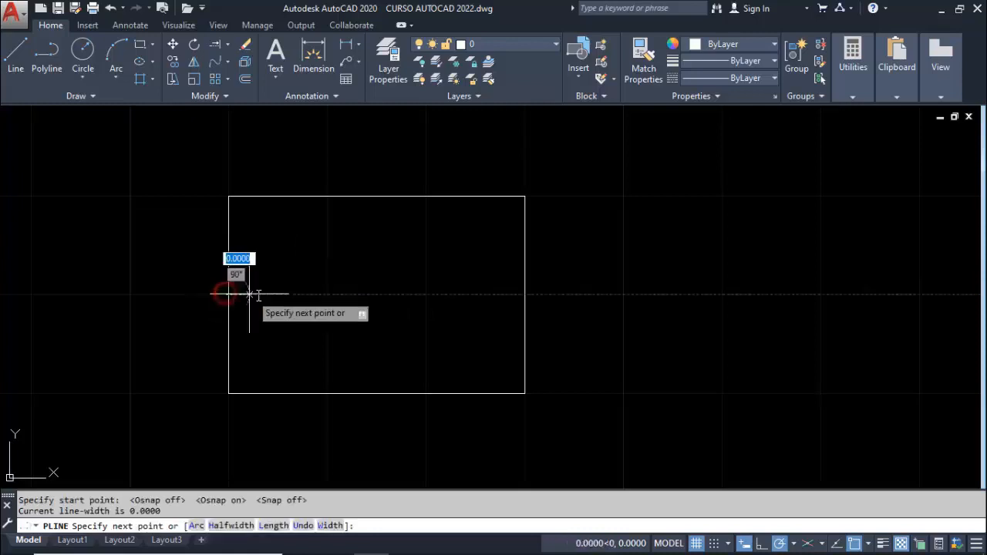
click(525, 294)
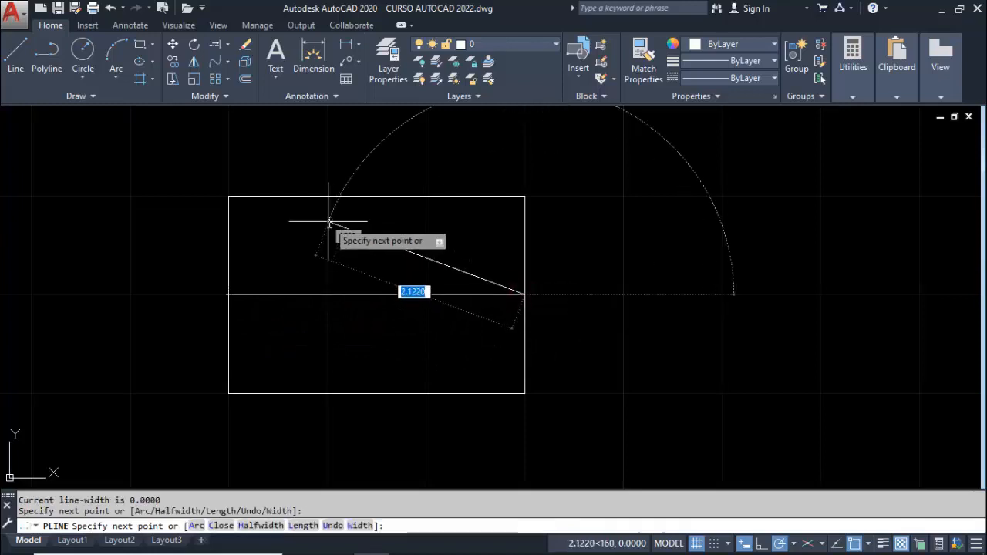
key(Return)
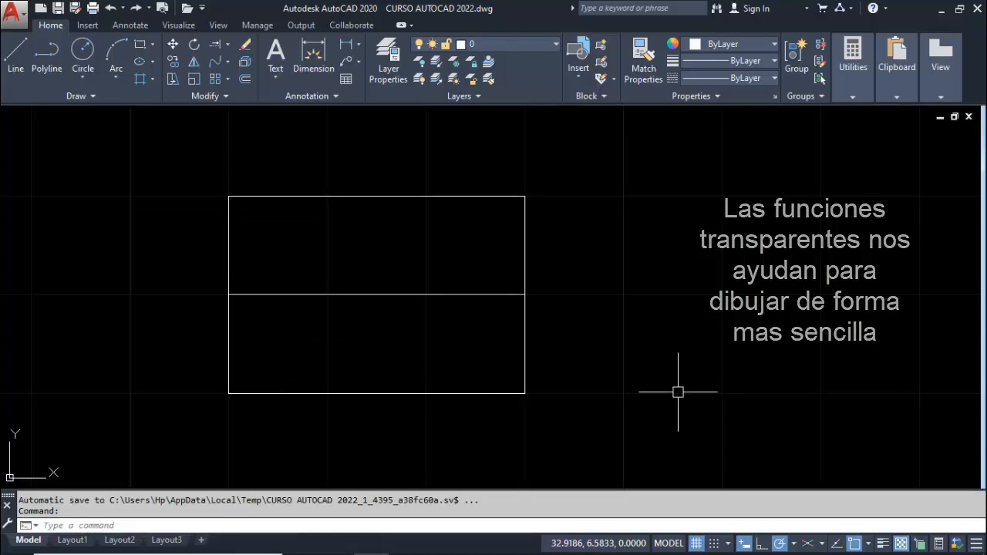
Turn Snap mode on and draw a vertical polyline from the midpoint of the rectangle's top side to the midpoint of its bottom side
click(716, 544)
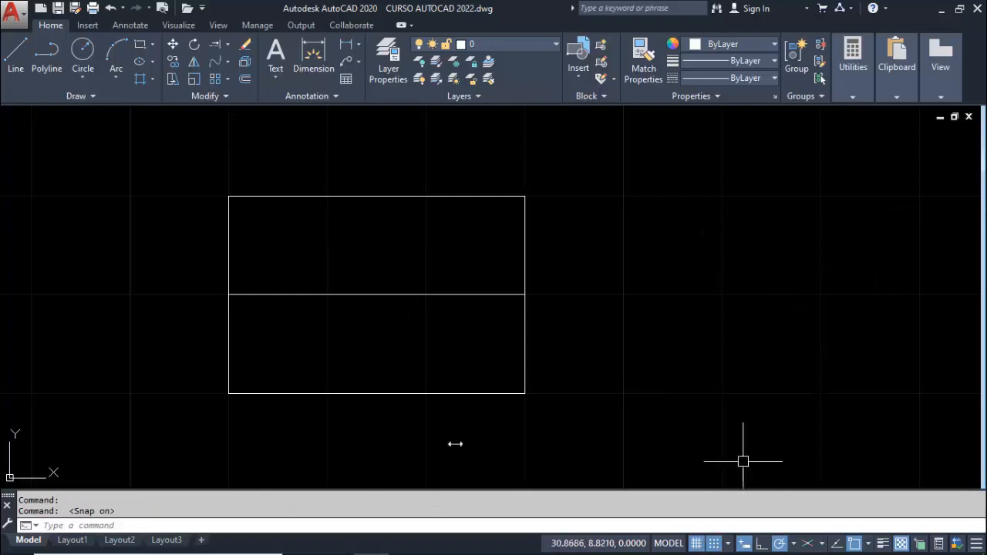
click(47, 51)
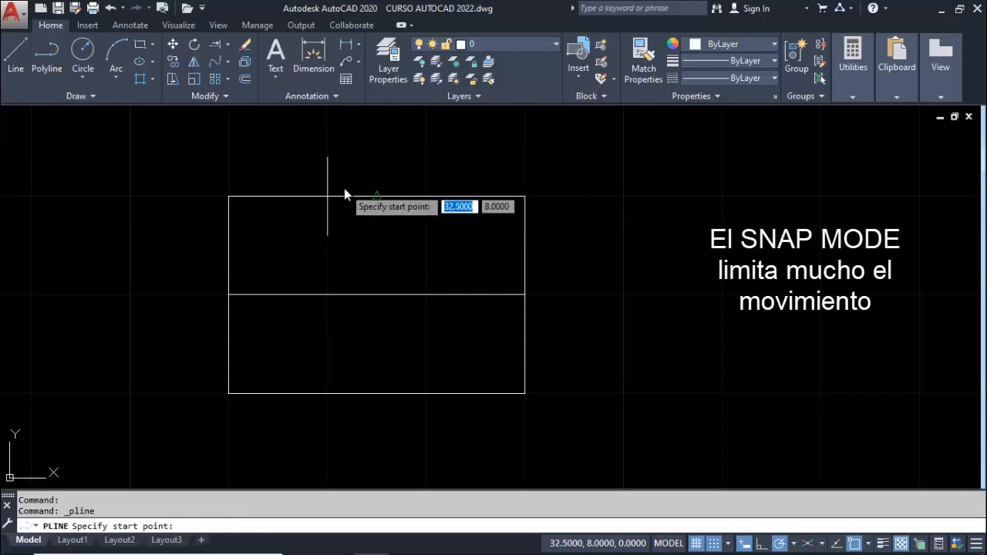
click(412, 186)
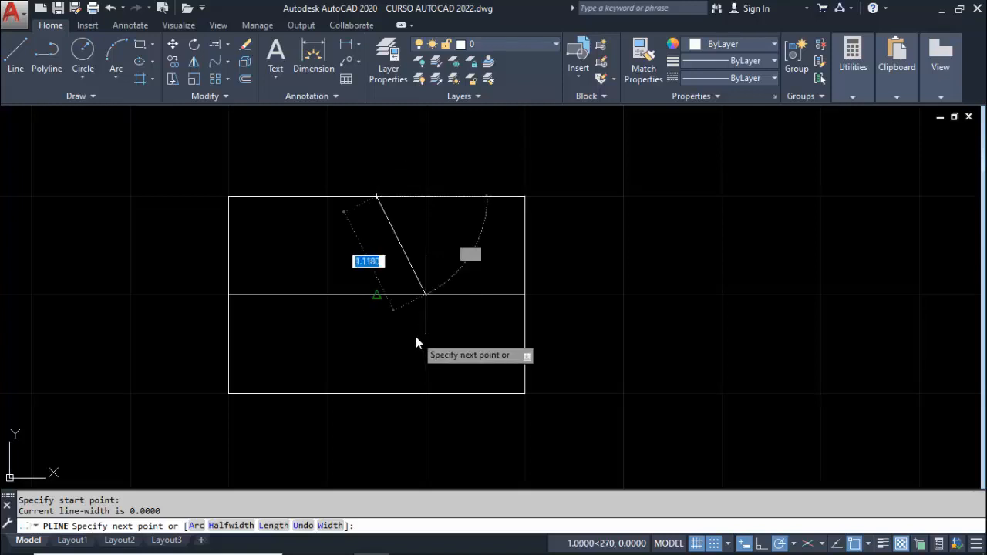
click(390, 378)
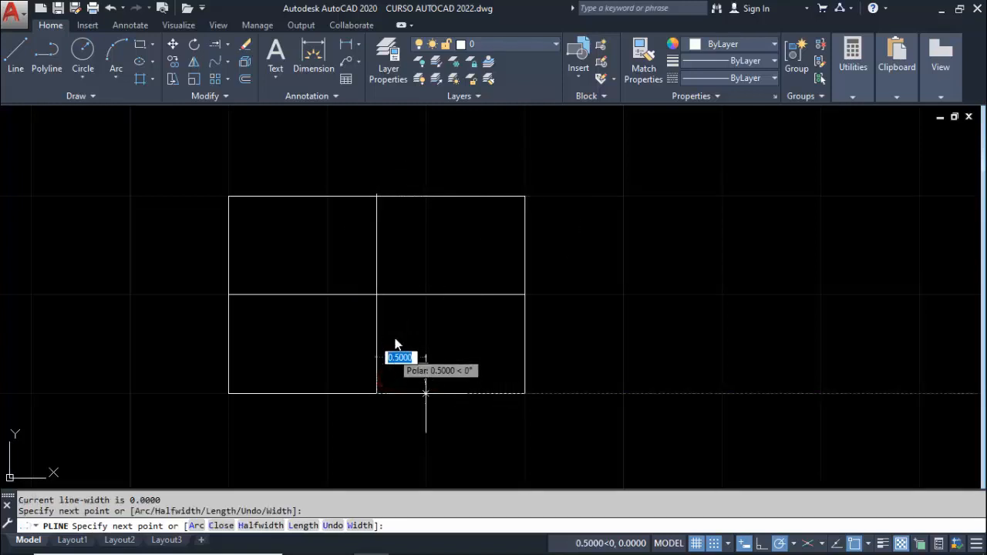
key(Escape)
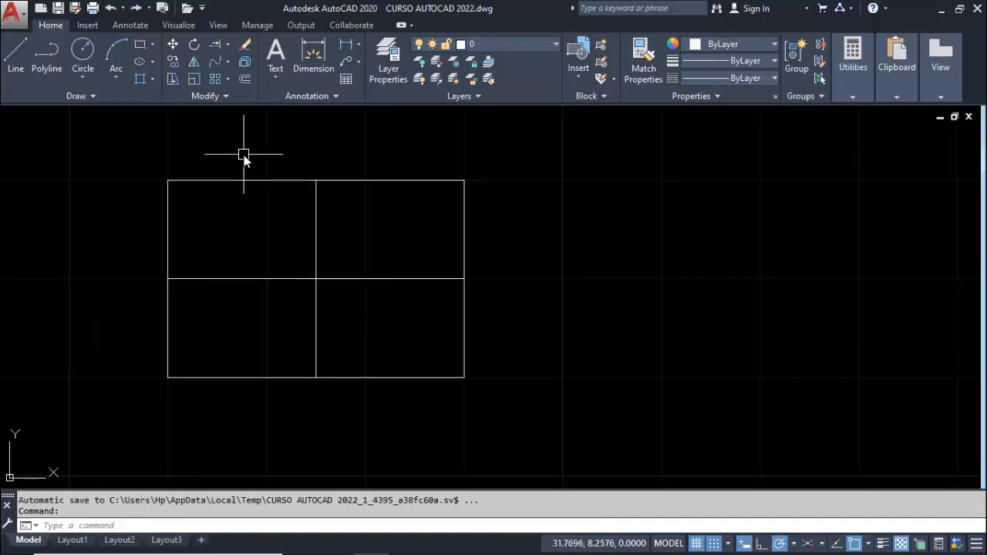
Turn Snap mode off and draw both diagonals of the rectangle's upper-left quadrant as separate polylines, snapping to its corners
click(48, 61)
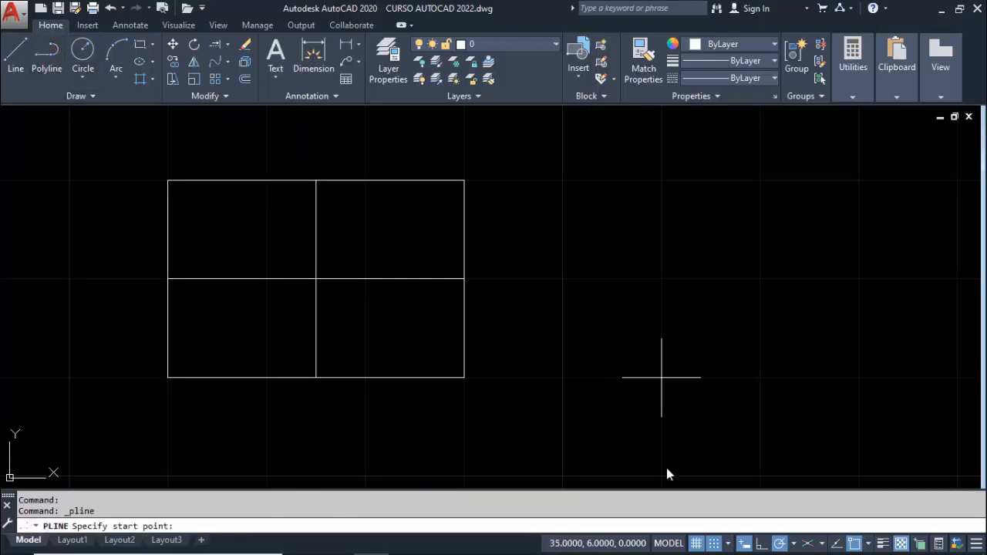
mouse_move(718, 550)
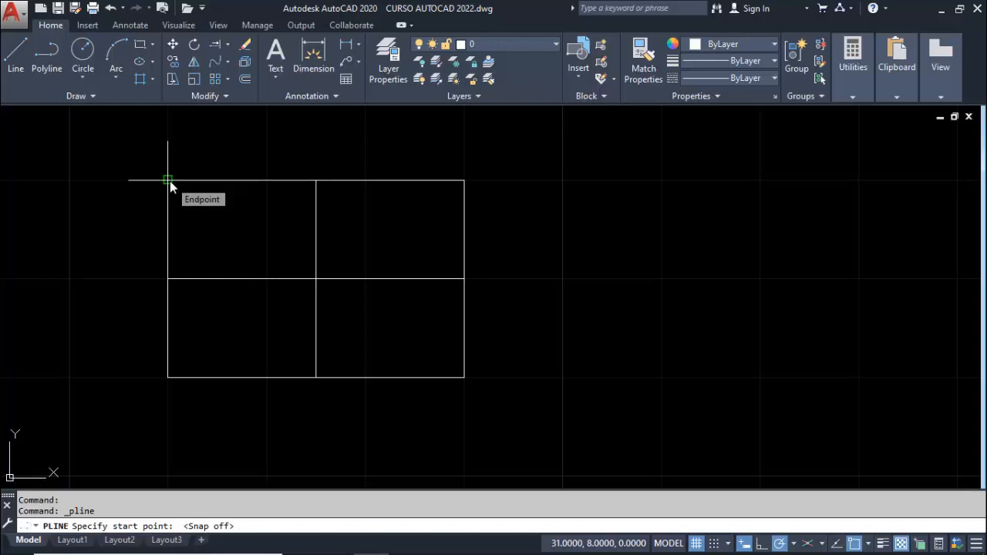
click(168, 181)
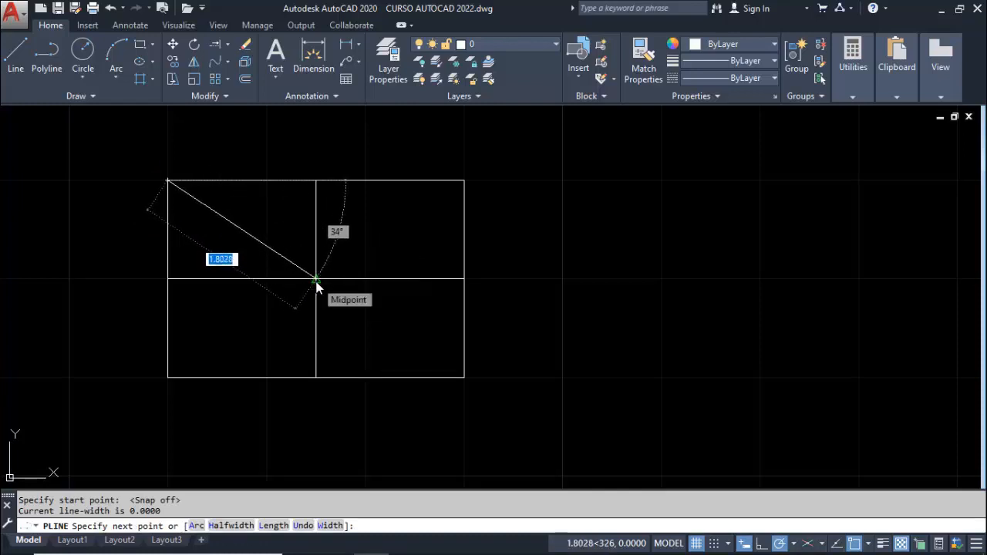
click(317, 279)
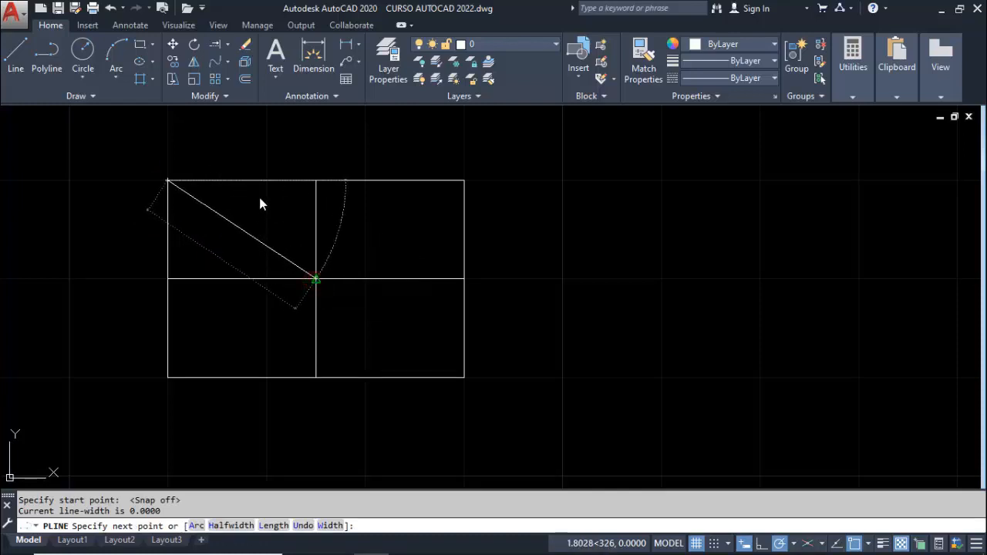
key(Escape)
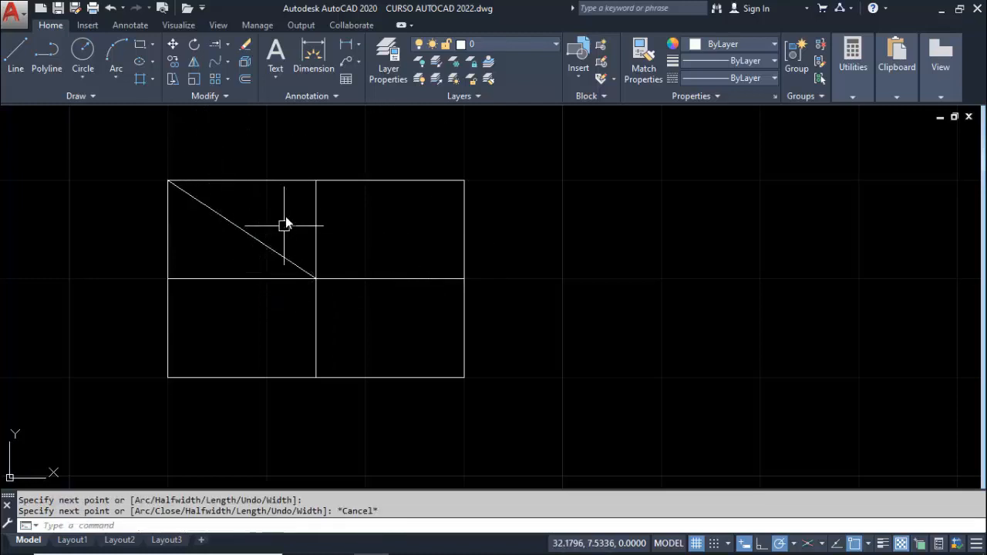
key(Return)
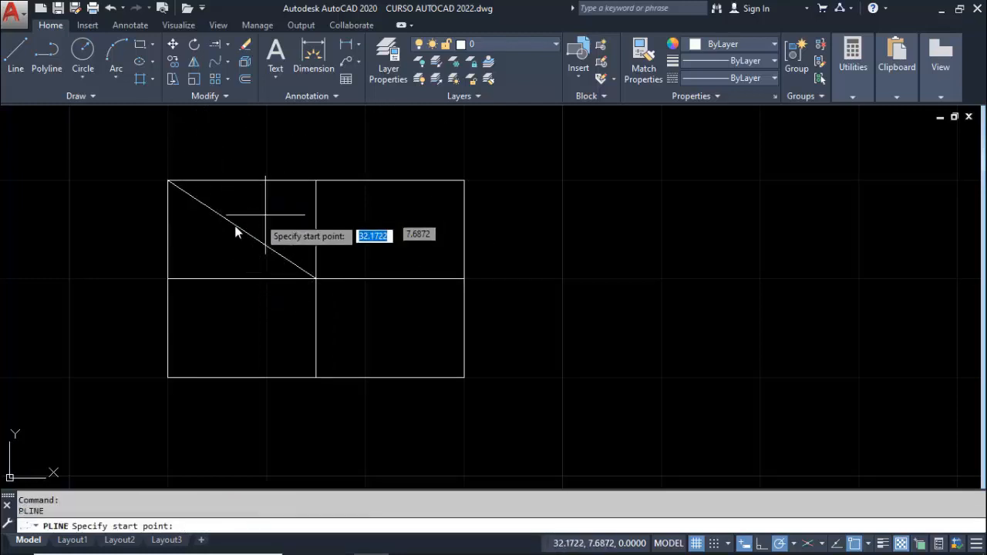
click(166, 281)
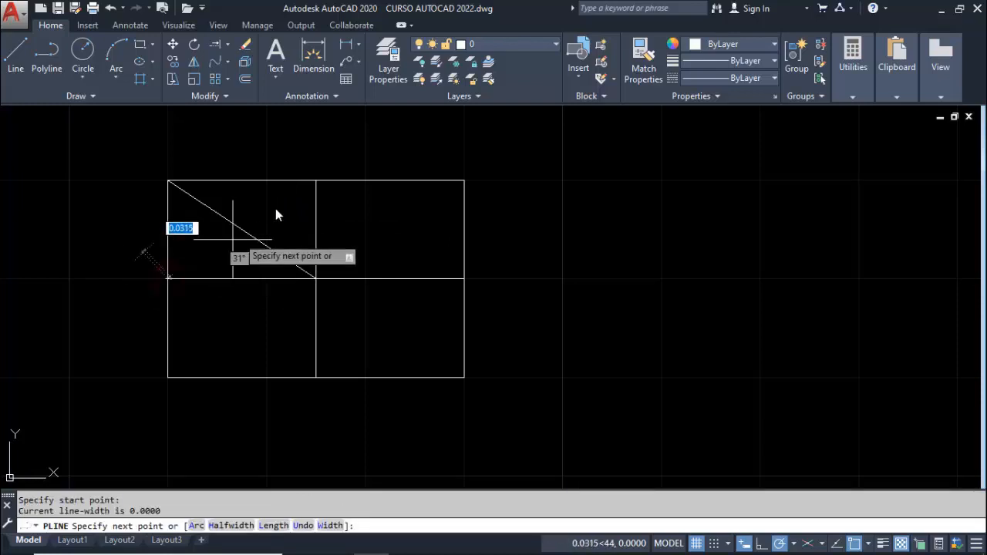
click(316, 182)
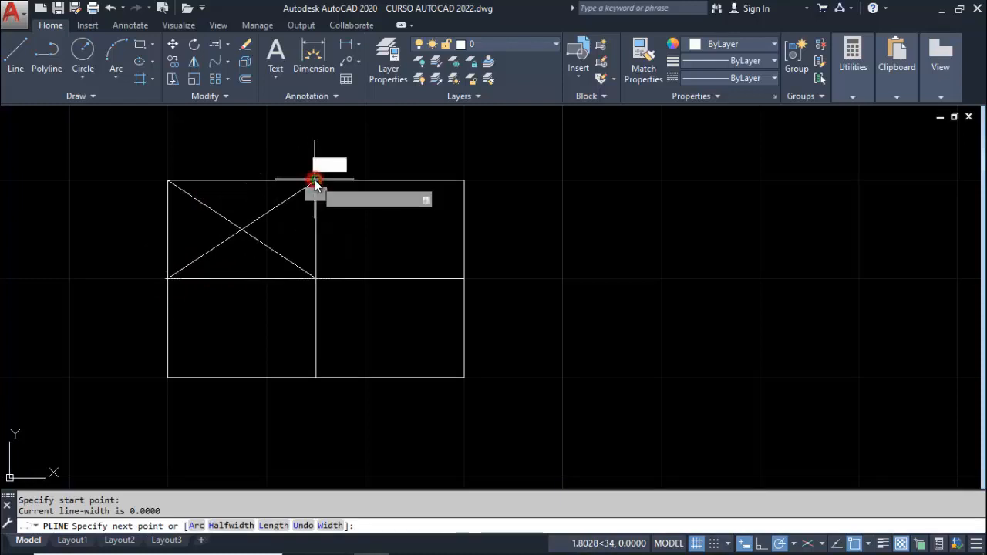
key(Escape)
Draw both diagonals of the rectangle's upper-right quadrant as separate polylines, repeating the Polyline command for each
key(Return)
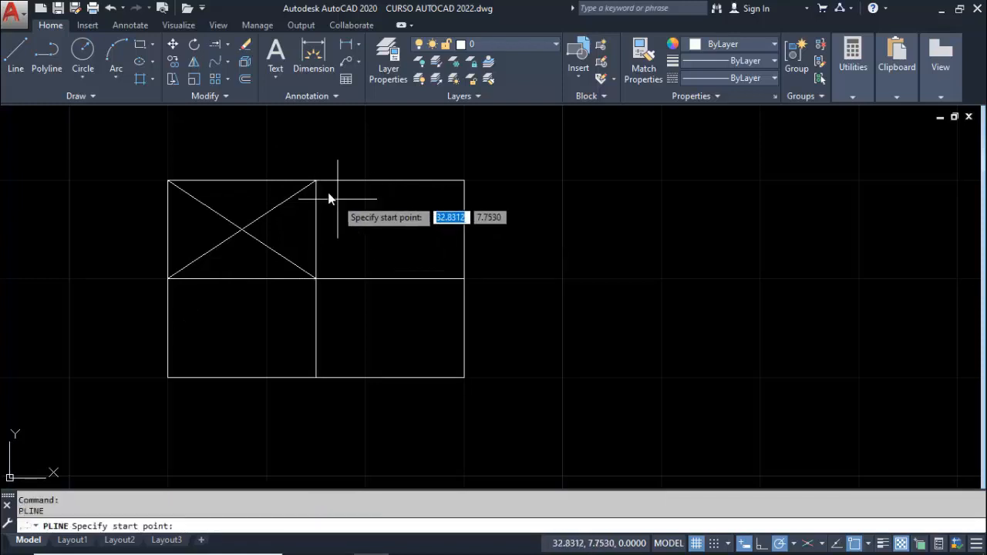
click(315, 181)
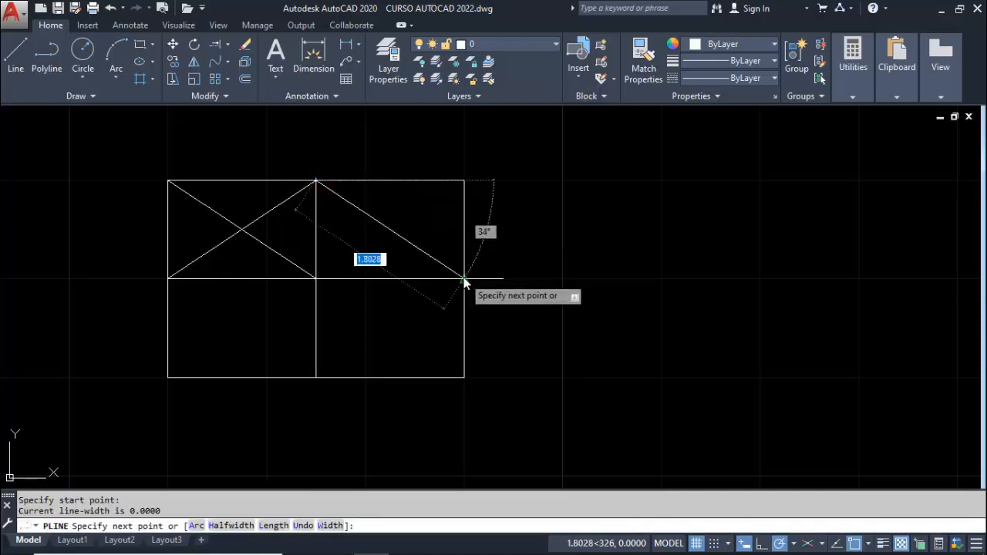
click(464, 278)
key(Escape)
key(Return)
click(320, 279)
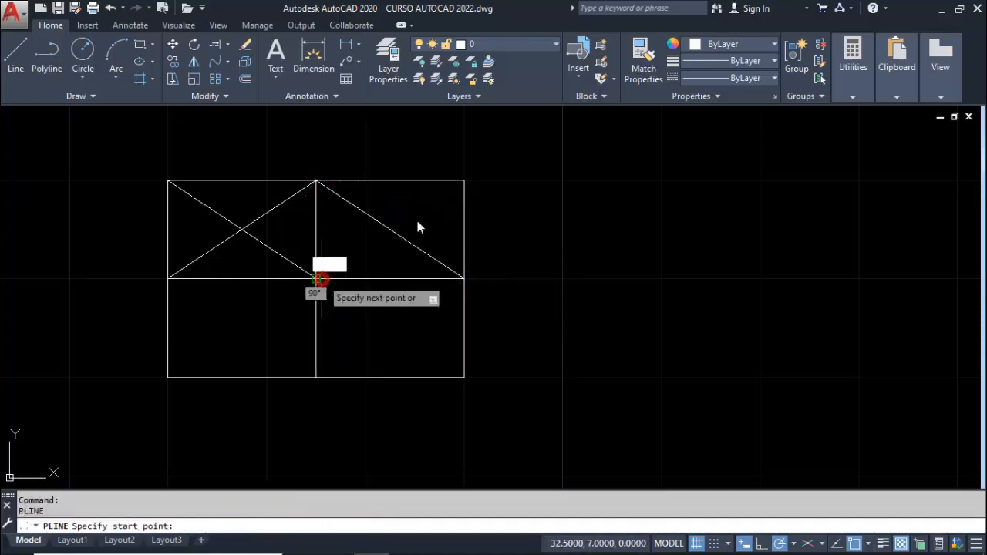
click(464, 181)
key(Escape)
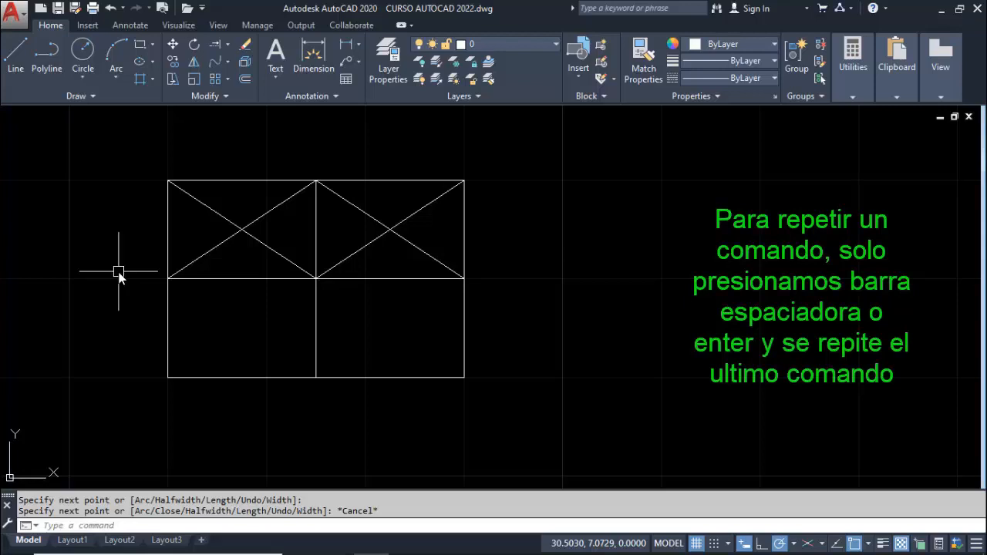
Draw two crossing polylines between opposite corners of the rectangle's lower-left quadrant, repeating the last command for each
key(space)
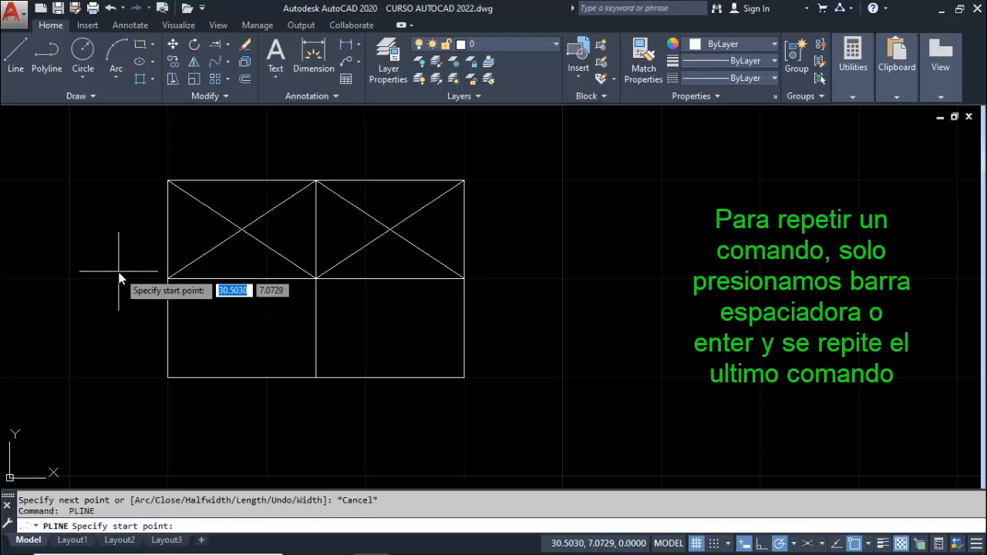
click(166, 376)
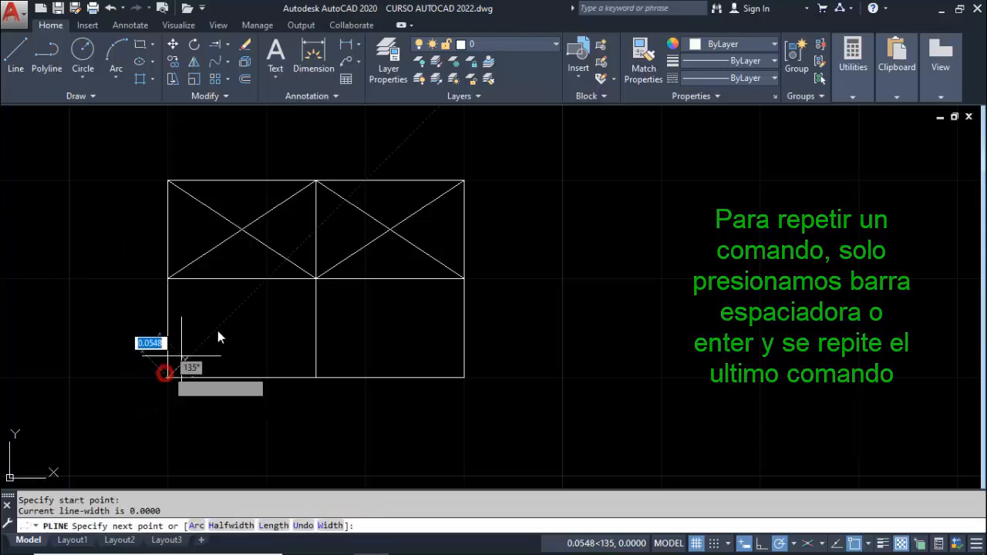
click(315, 278)
key(Escape)
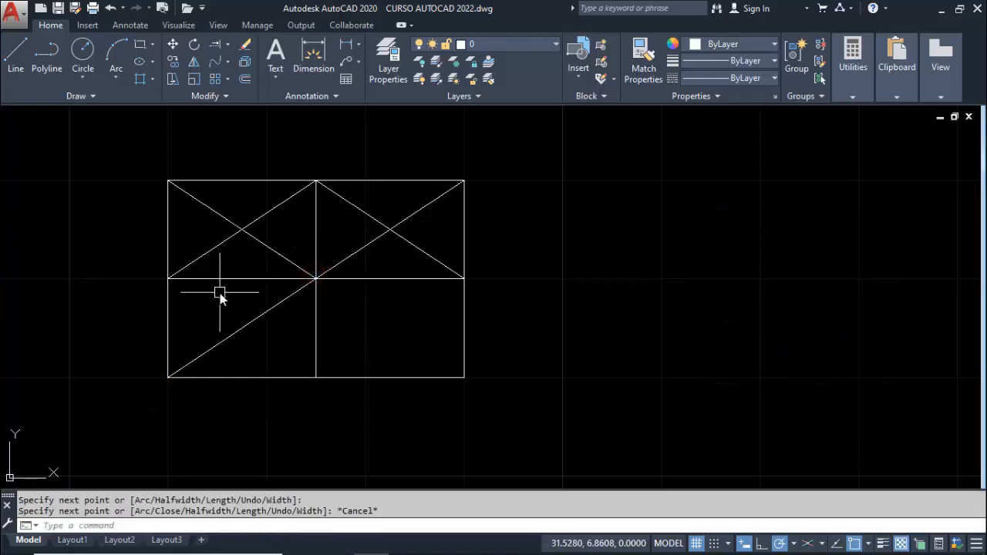
key(Return)
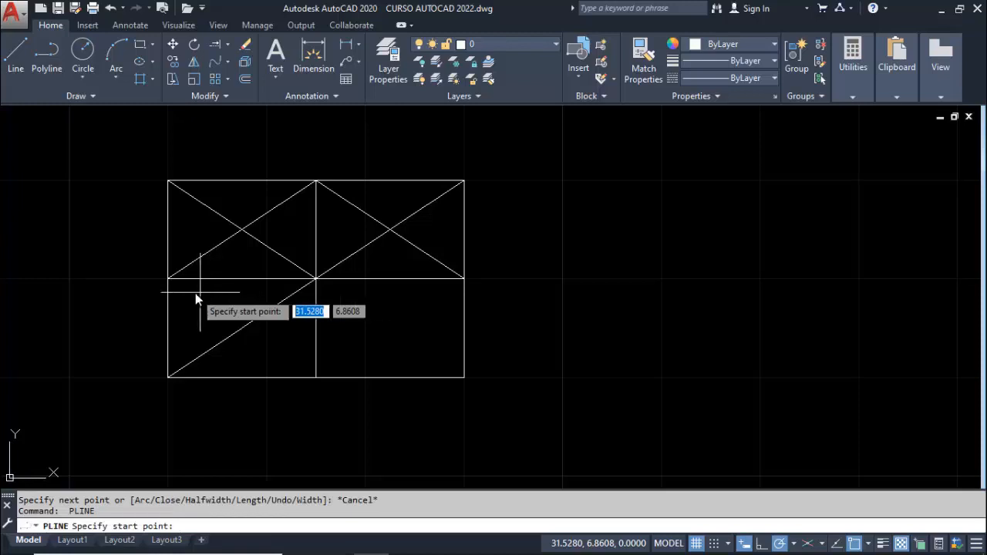
click(171, 279)
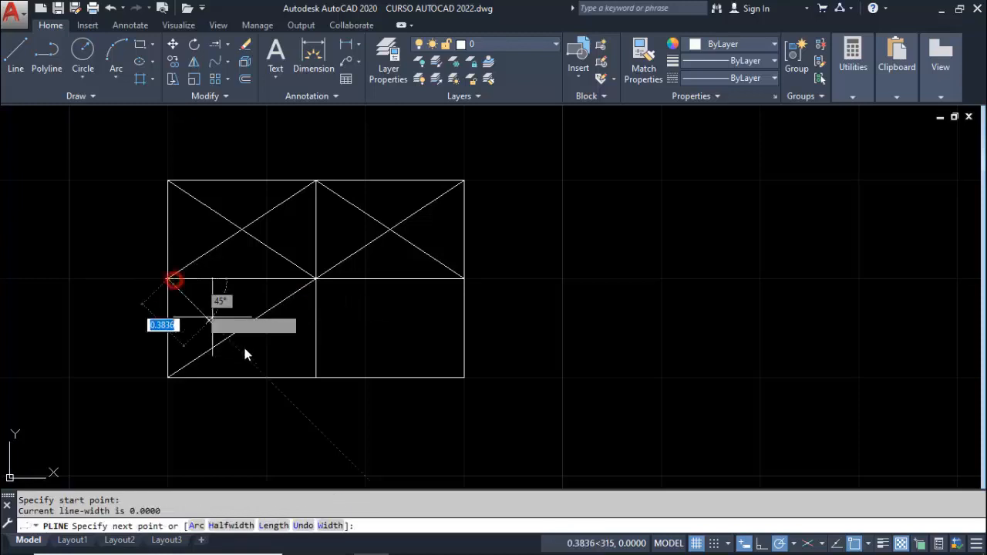
click(316, 377)
key(Return)
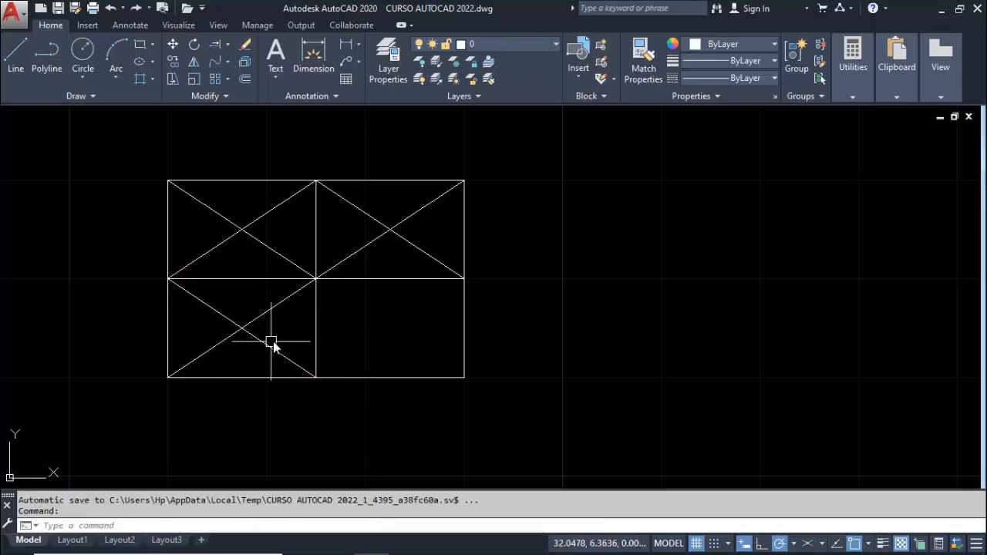
Draw two crossing polylines between opposite corners of the rectangle's lower-right quadrant, then end the Polyline command
key(Return)
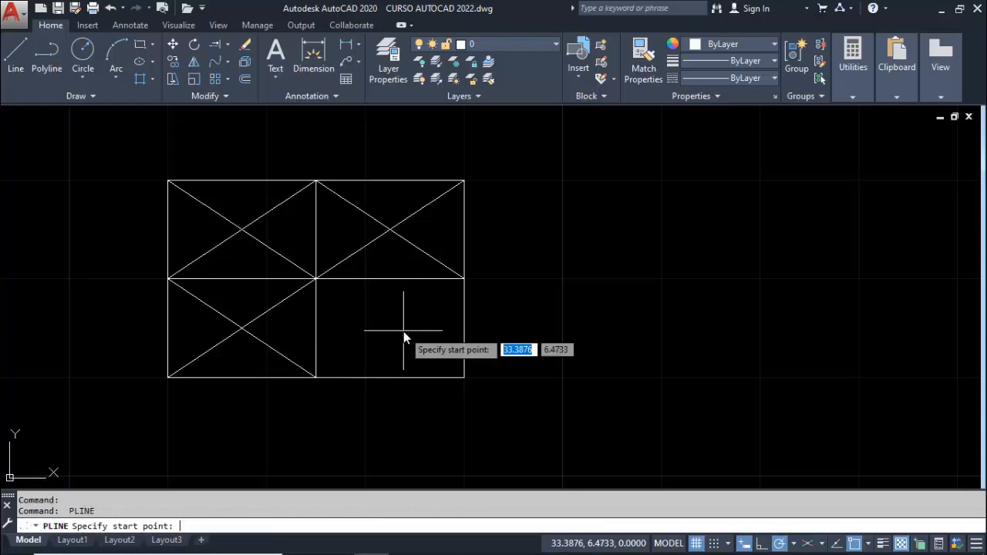
click(317, 280)
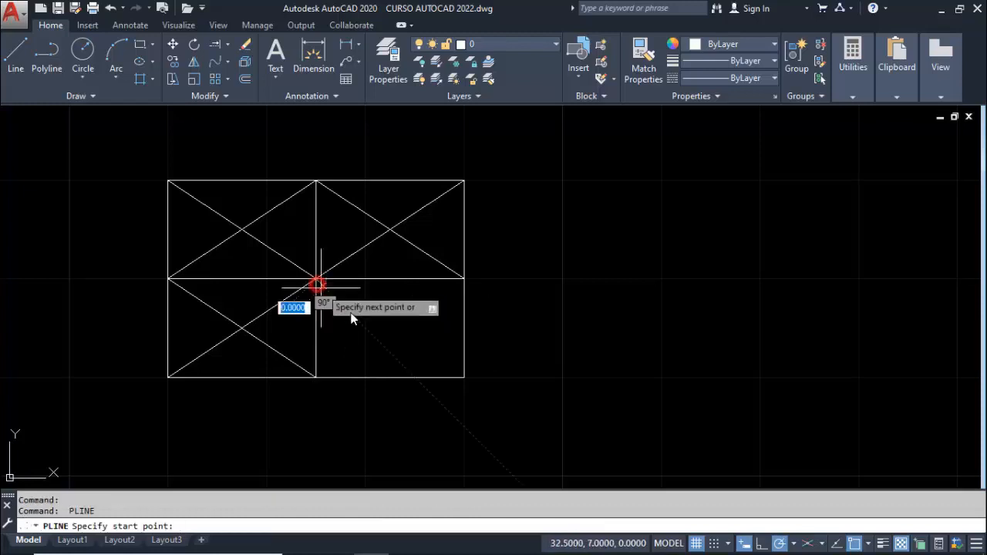
click(464, 377)
key(Escape)
key(Return)
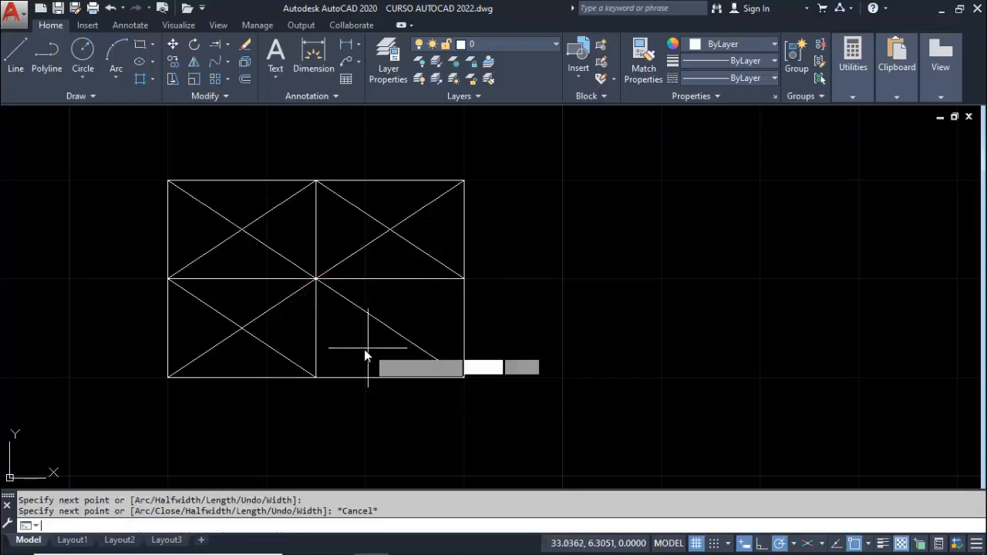
click(317, 377)
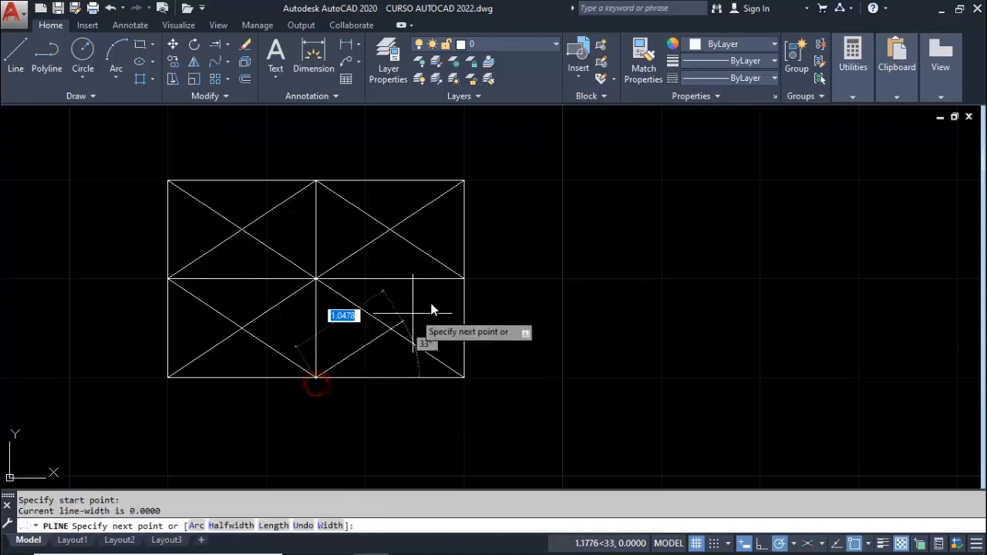
click(464, 278)
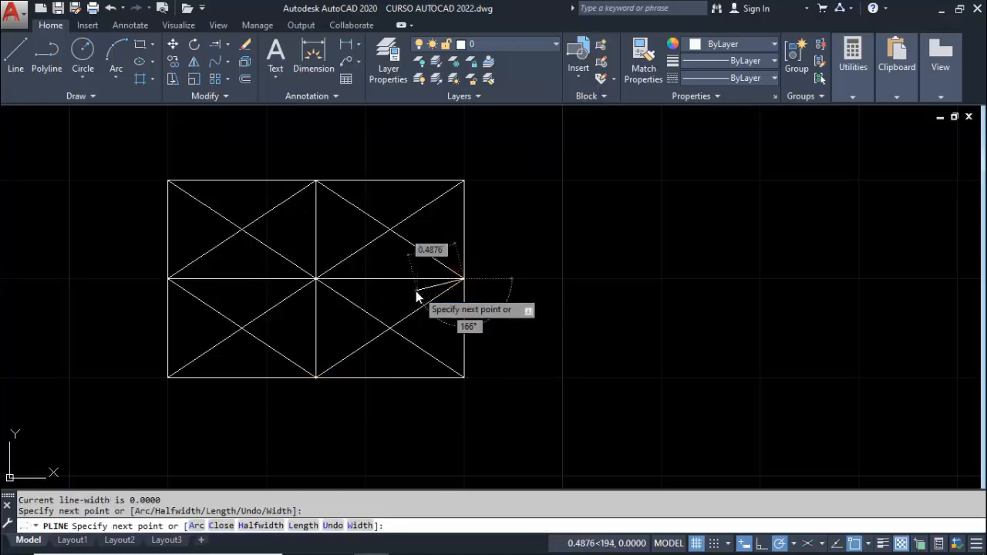
key(Escape)
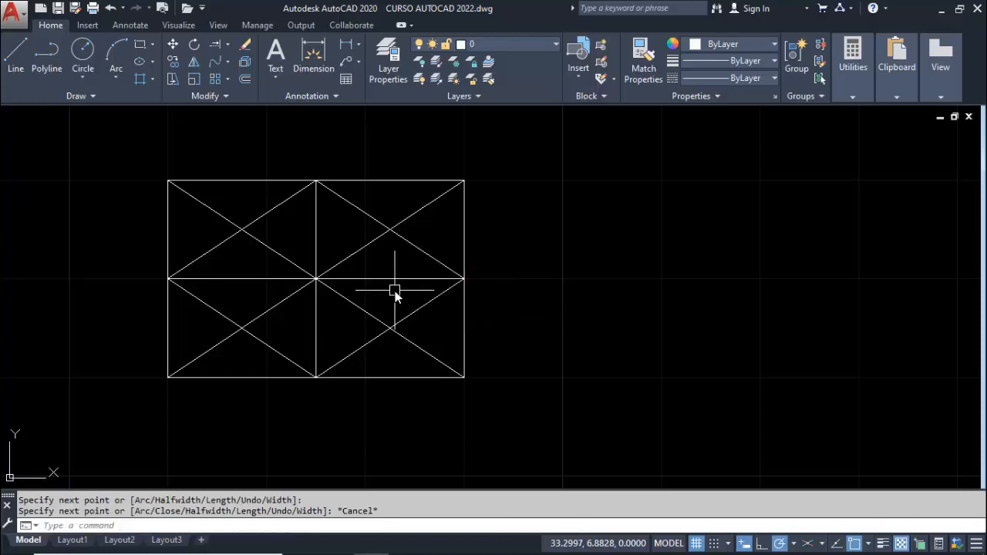
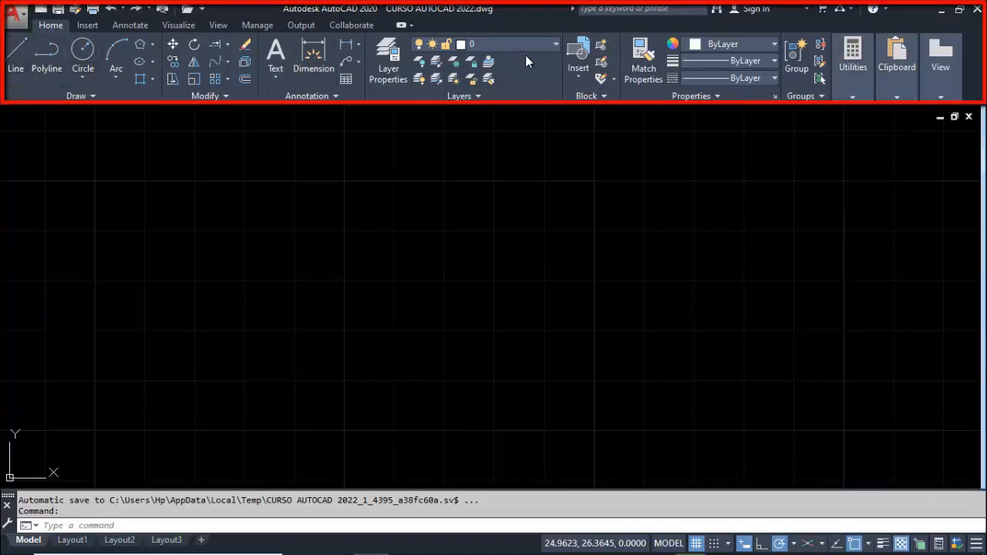
Draw an open chain of six connected line segments in the empty drawing area, then end the Line command
click(11, 60)
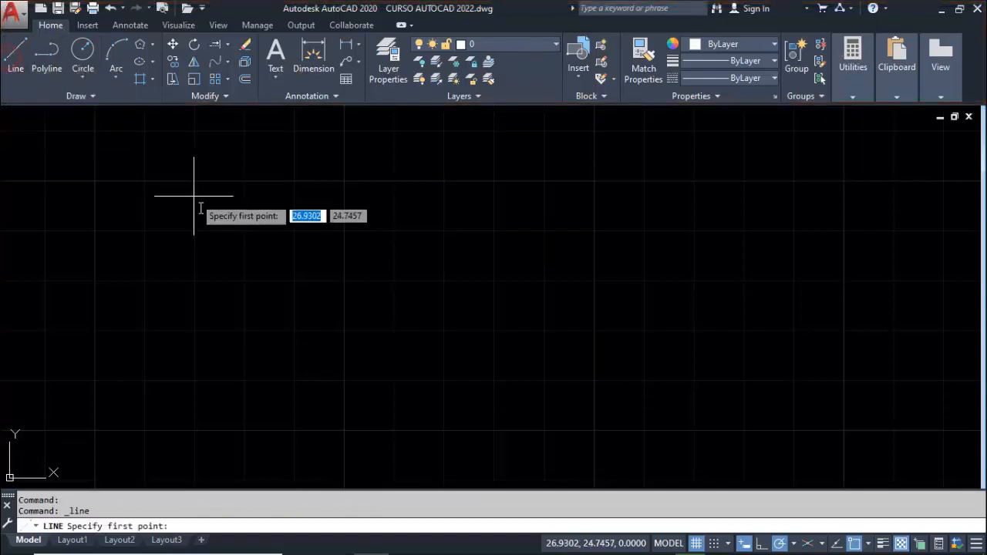
click(235, 349)
click(235, 276)
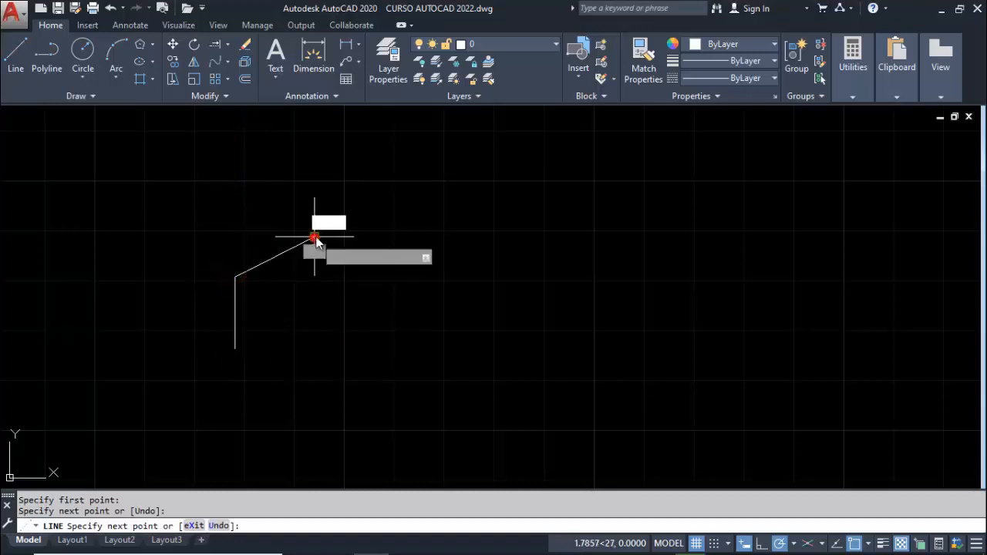
click(314, 237)
click(410, 183)
click(480, 251)
click(480, 298)
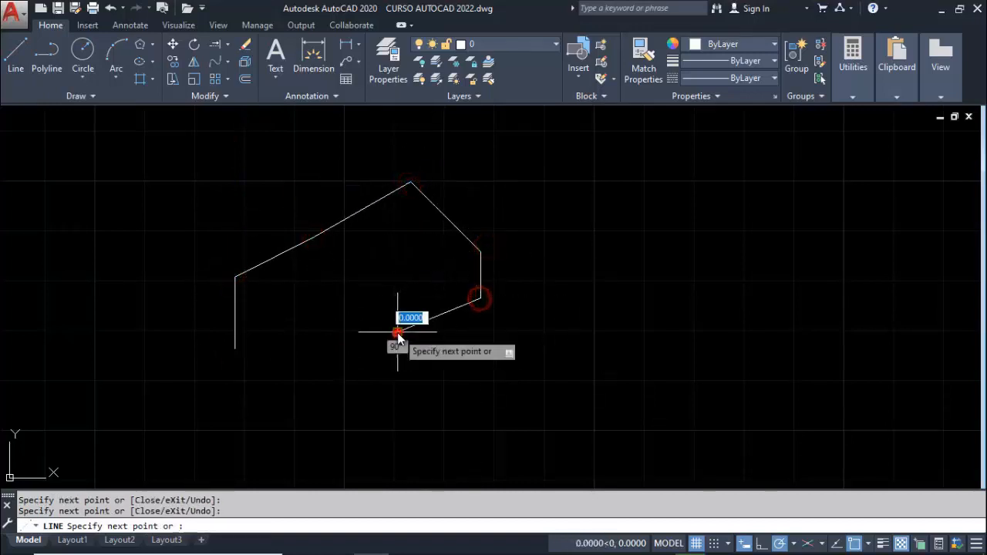
click(397, 333)
key(Escape)
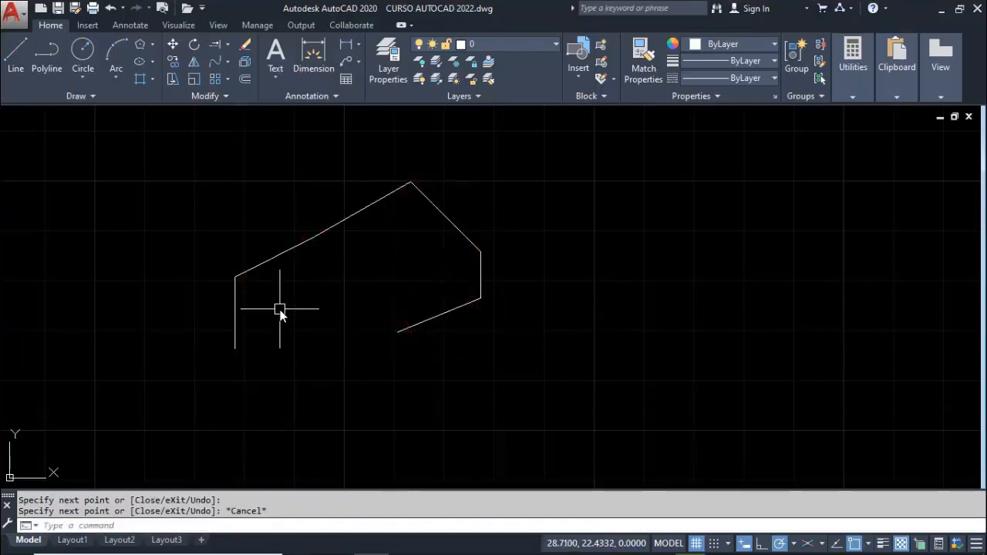
Erase all six line segments of the open chain by picking them one by one with the Erase command
click(245, 48)
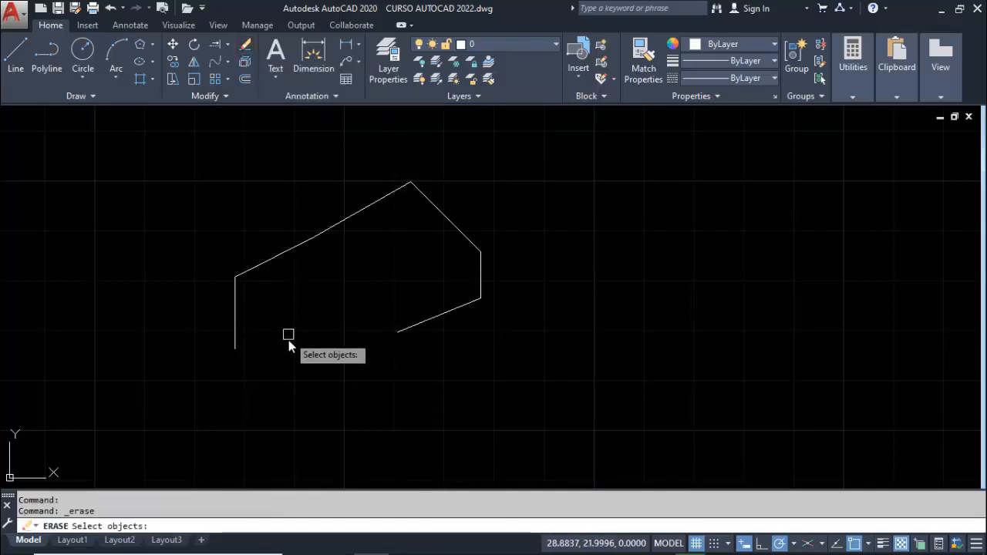
click(235, 316)
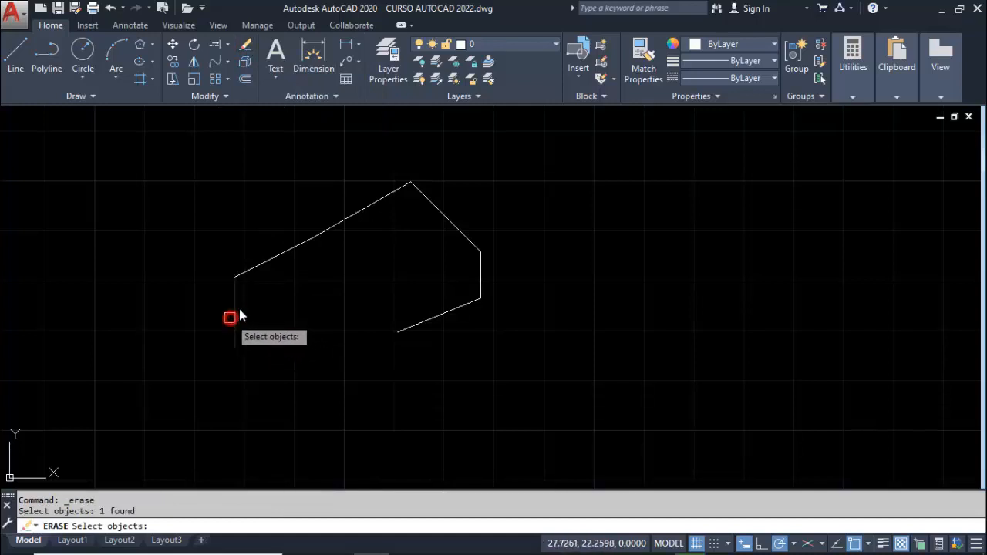
click(278, 257)
click(357, 214)
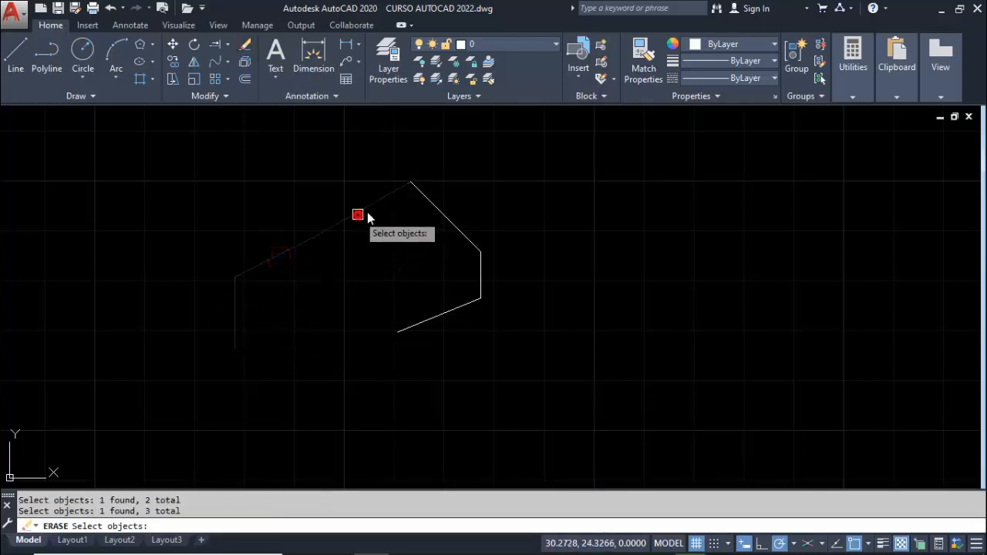
click(425, 209)
click(480, 273)
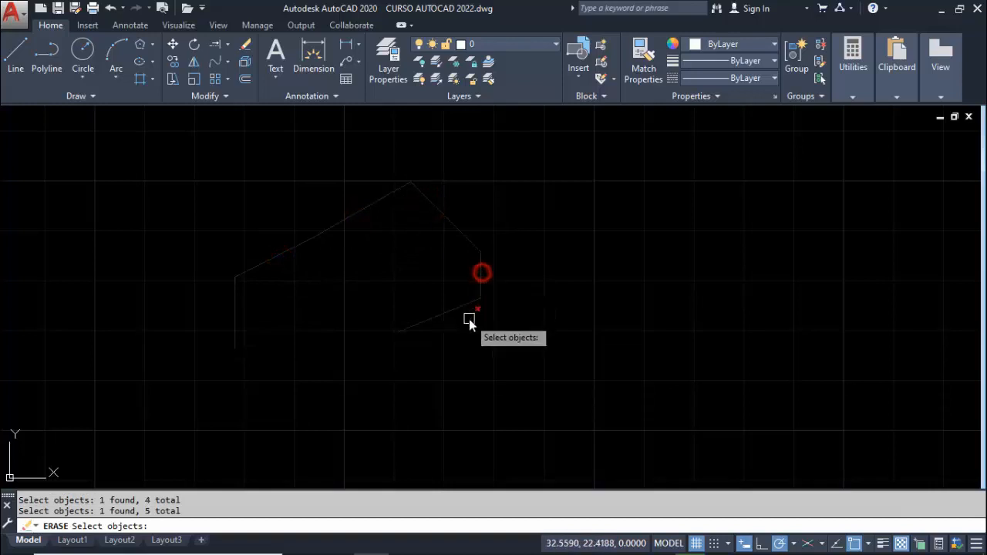
click(453, 309)
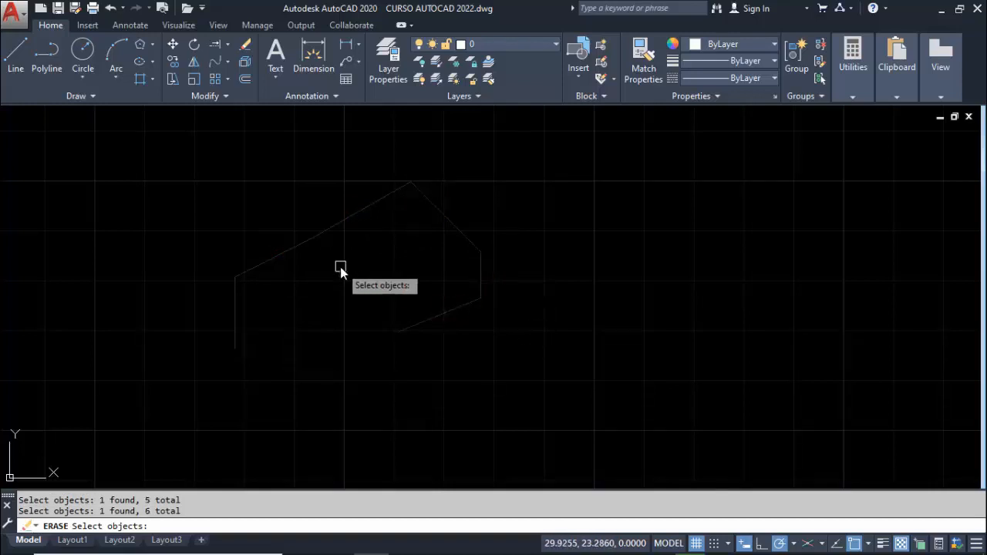
key(Return)
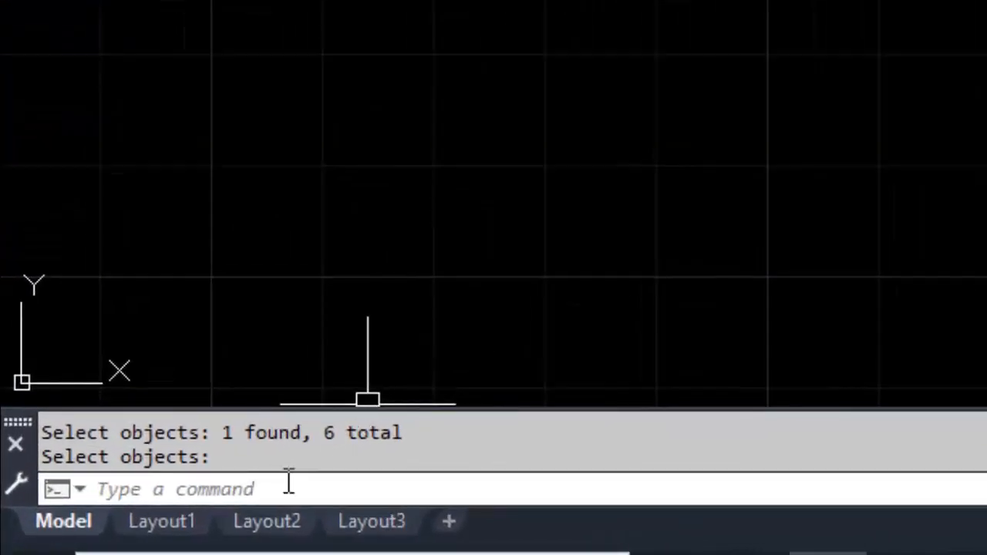
Start LINE by command name and draw one long diagonal about 18.85 units long at 195° across the drawing area, then end the command
click(267, 491)
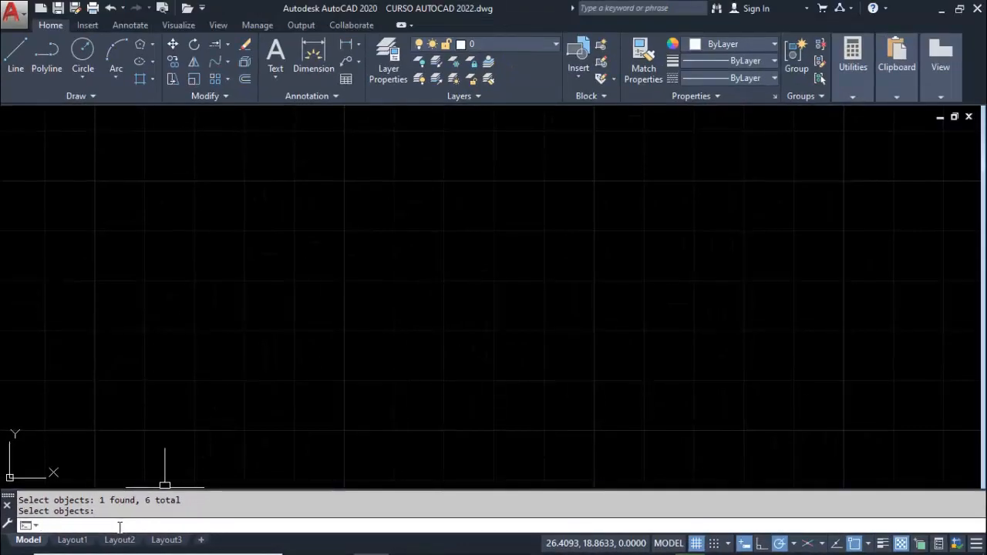
text(LINE)
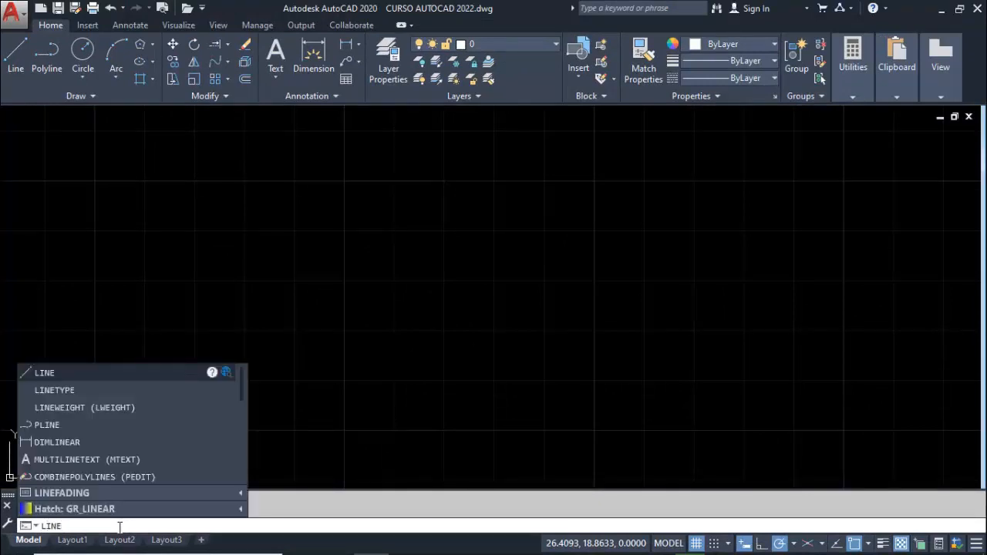
key(Return)
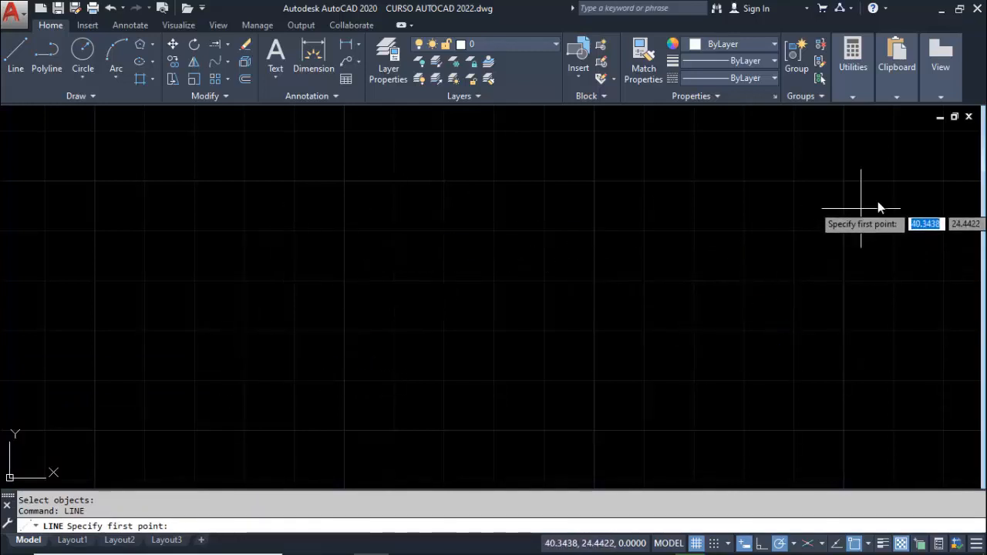
click(934, 163)
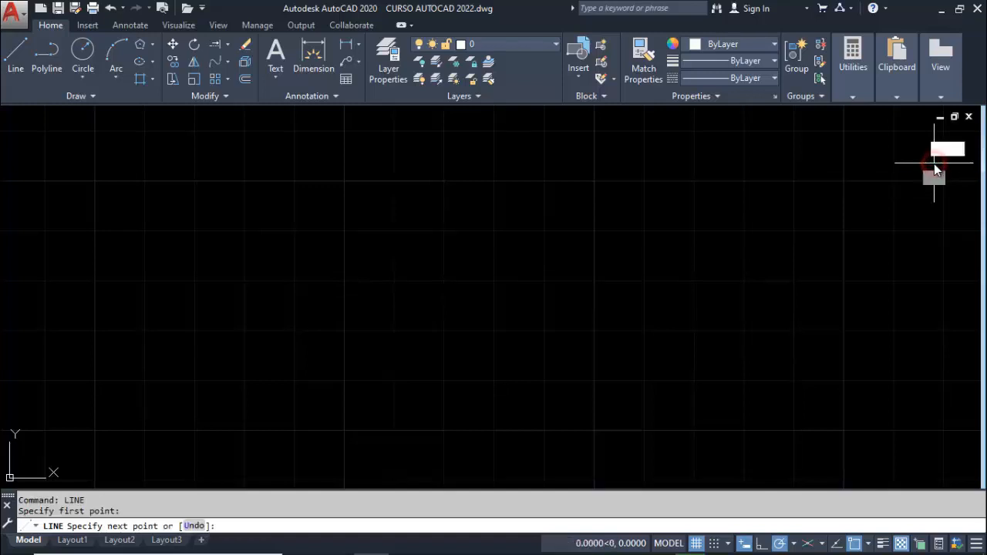
click(27, 412)
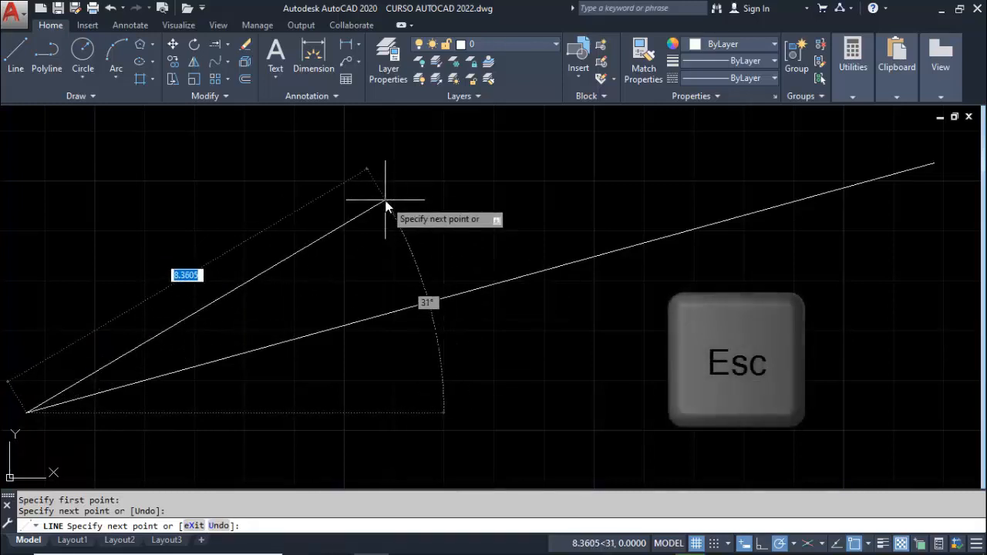
key(Escape)
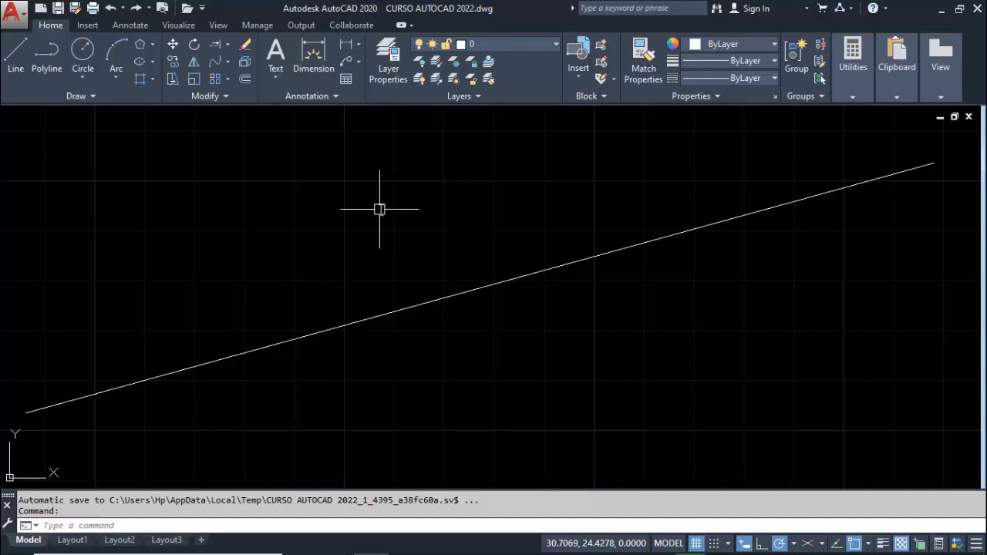
Enter the command name LINE at the cursor, cancel the entry, and turn Dynamic Input off
text(LINE)
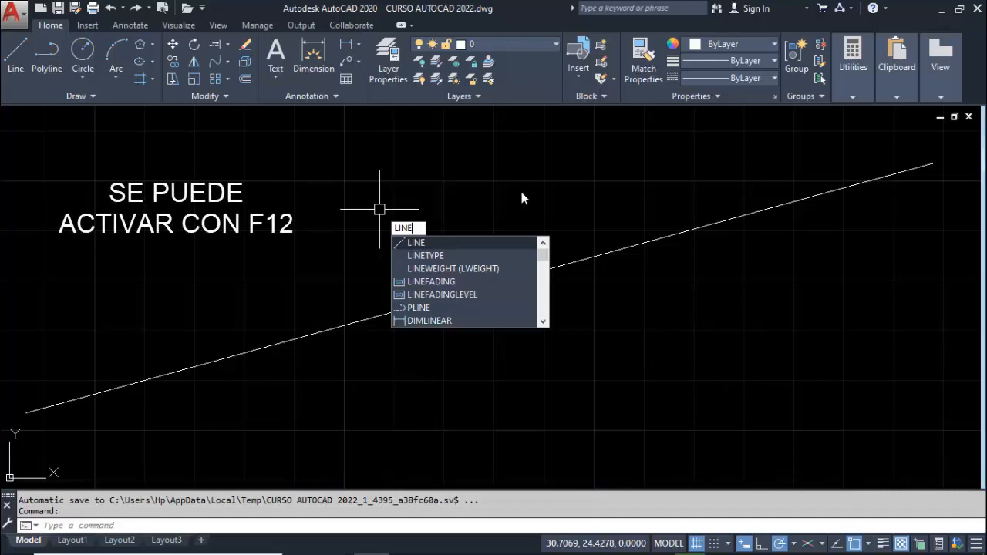
key(Escape)
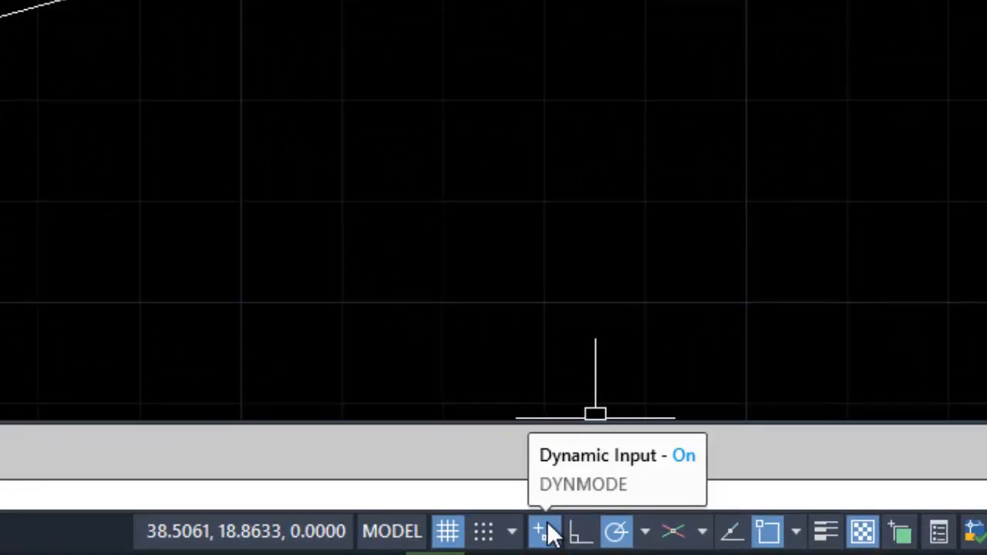
click(546, 530)
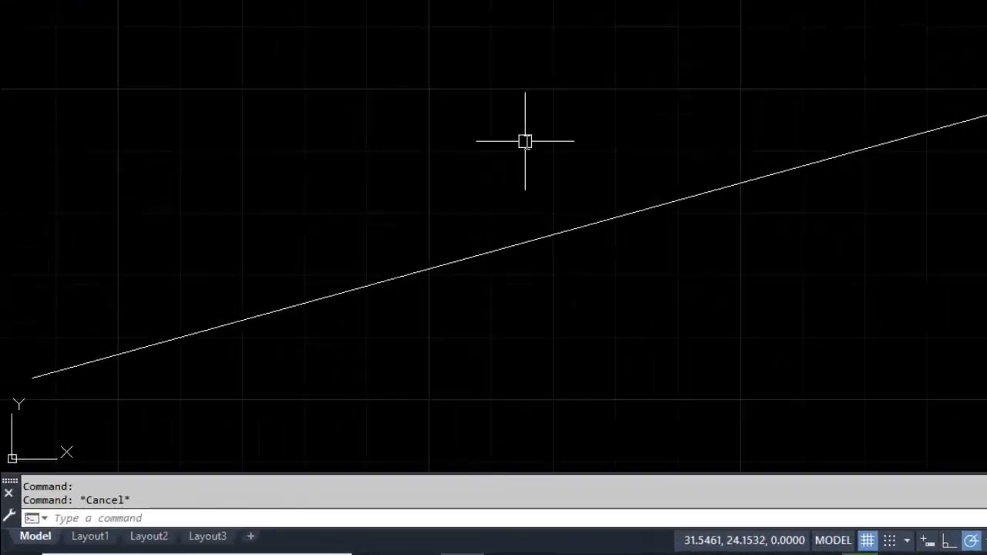
Enter the command name LINE with Dynamic Input off, then clear the entry without starting the command
text(LINE)
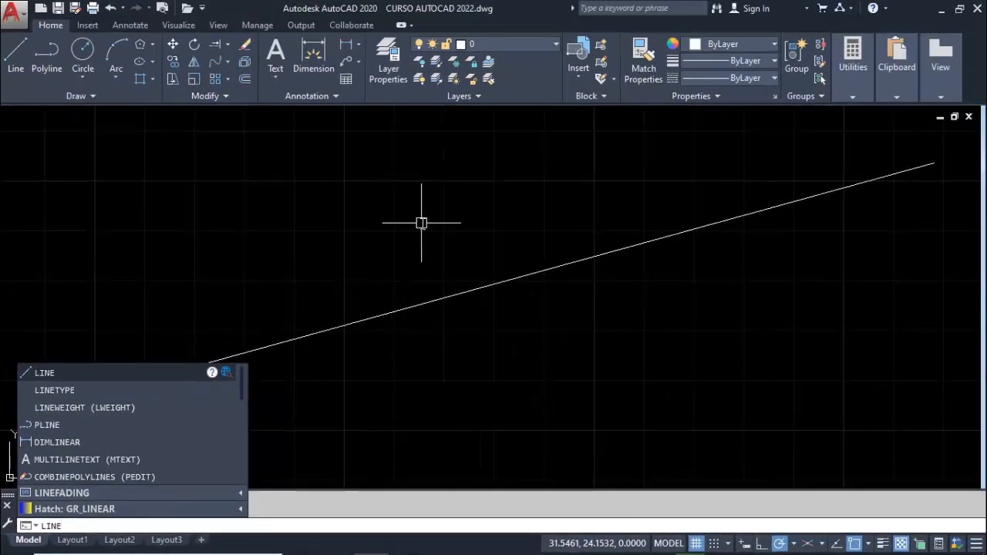
key(Escape)
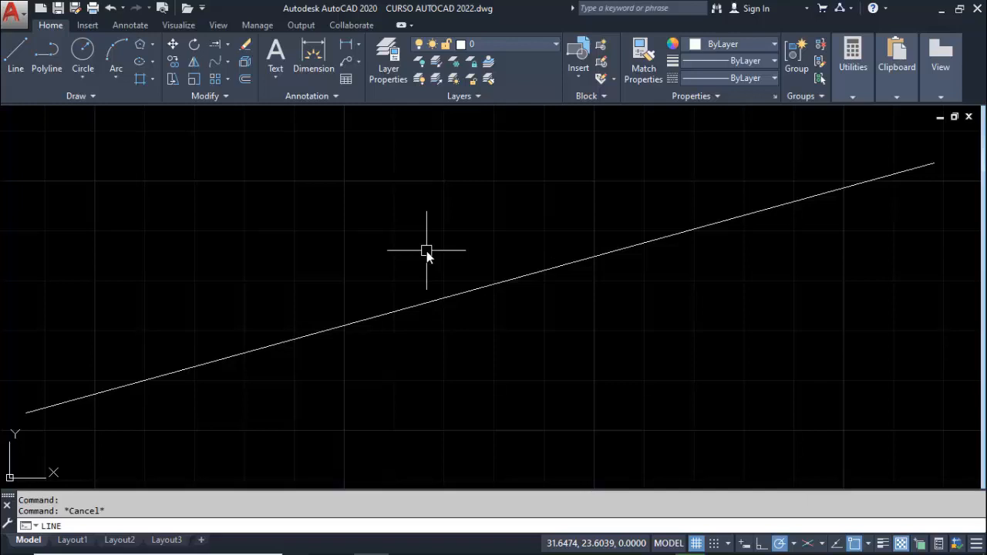
text(INE)
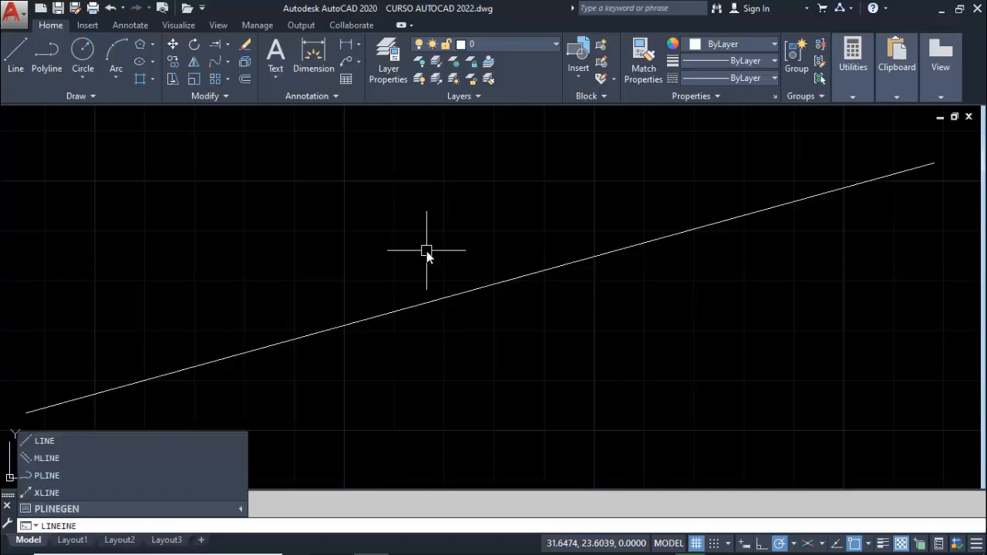
key(Escape)
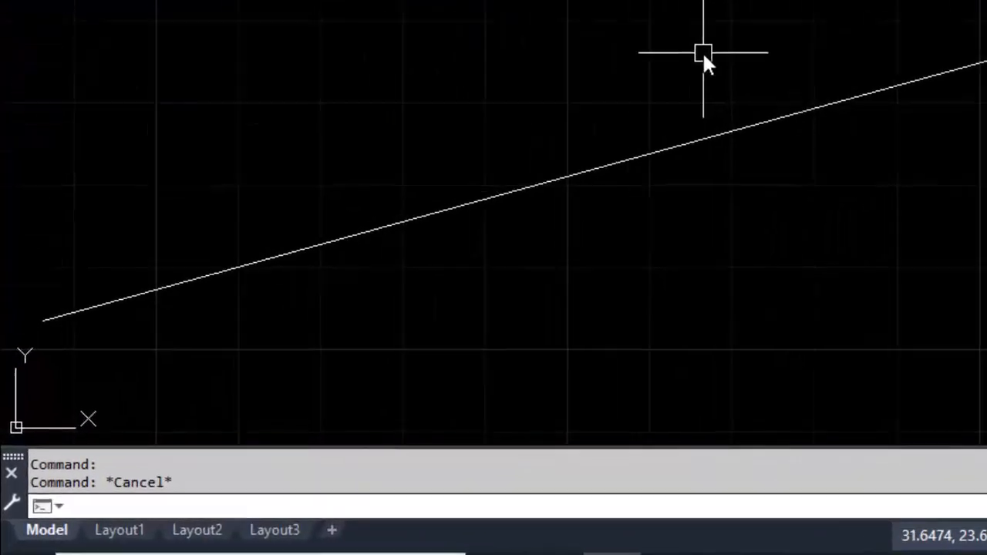
Start the Line command twice by its full name LINE, cancelling it each time before specifying the first point
text(LINE)
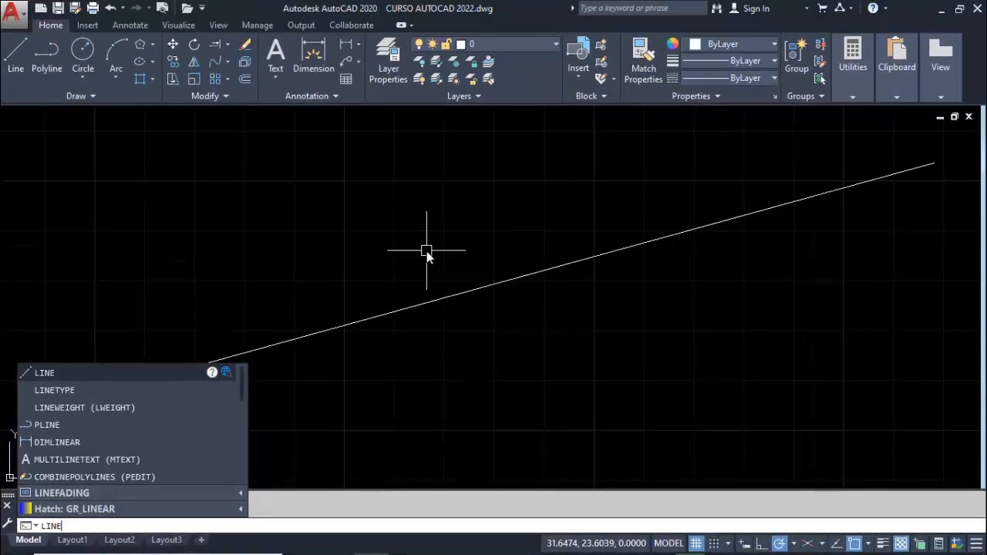
key(Escape)
key(Return)
key(Escape)
text(LINE)
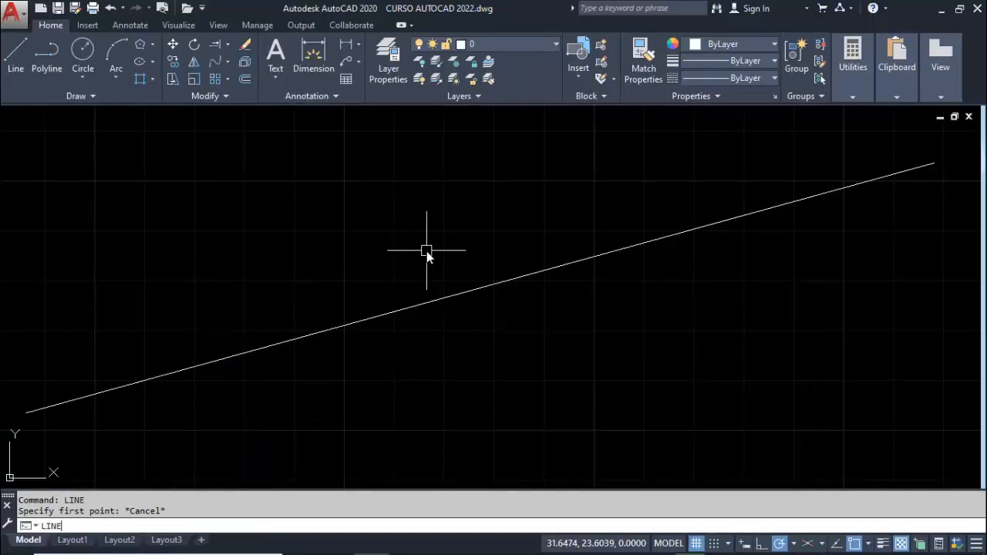
key(Return)
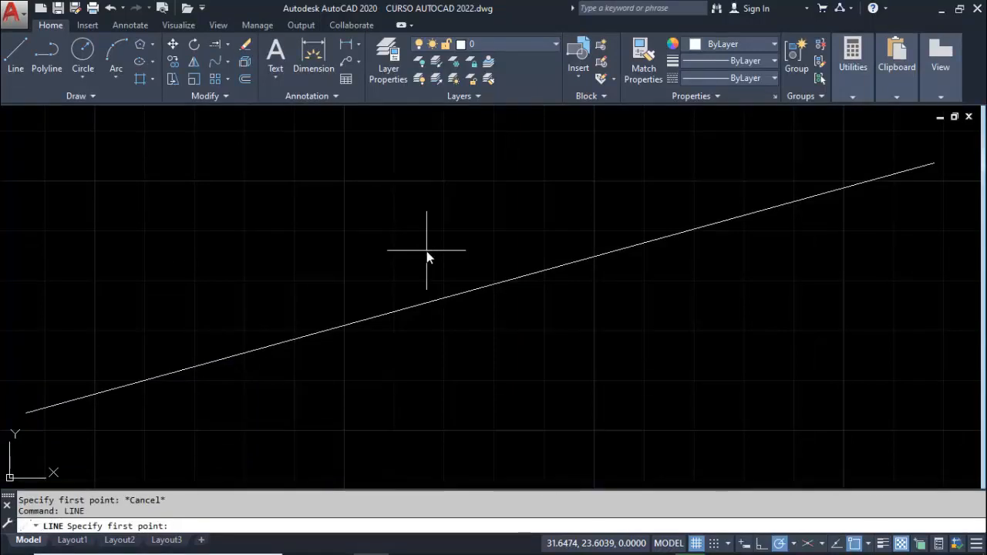
key(Escape)
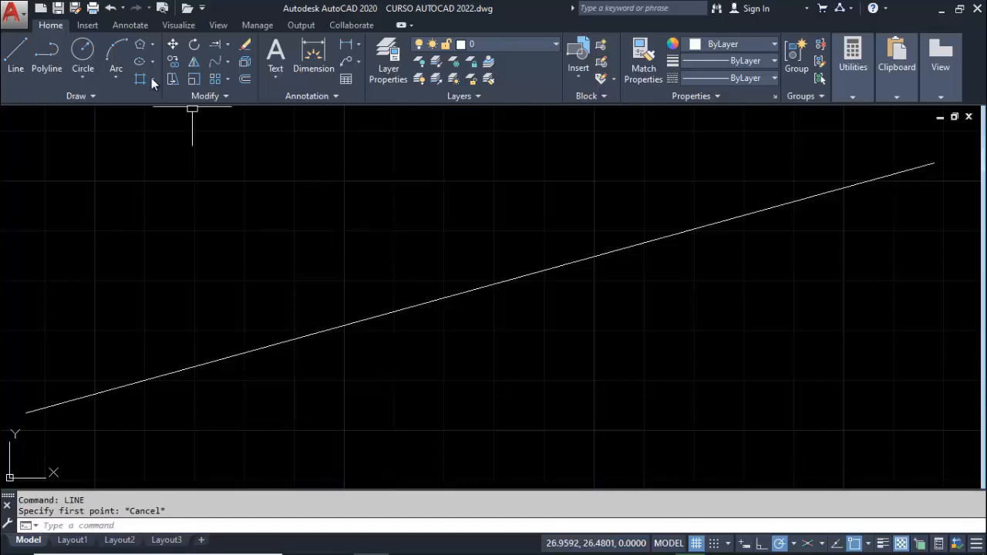
Start a line with its first point just above the long diagonal, then cancel it before placing the second point
click(15, 52)
click(395, 271)
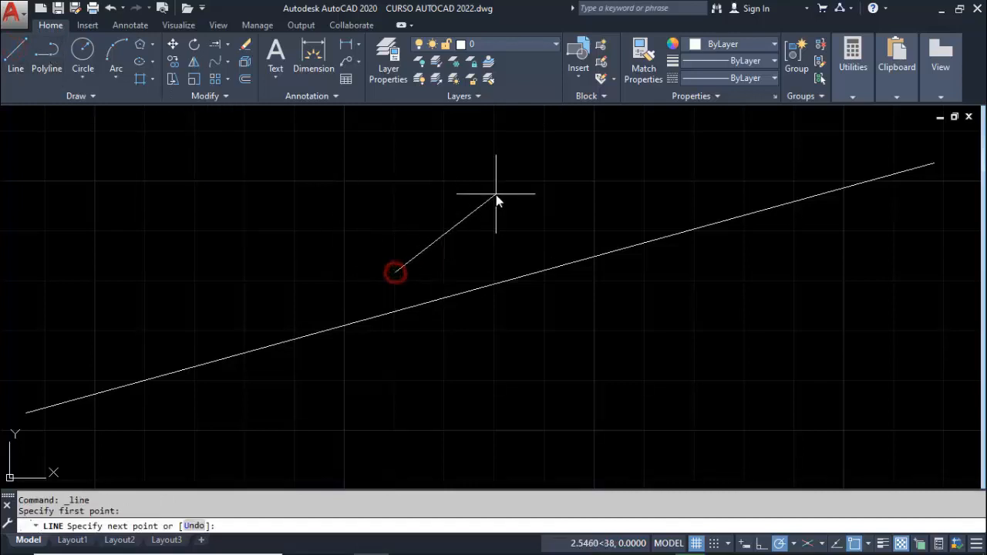
key(Escape)
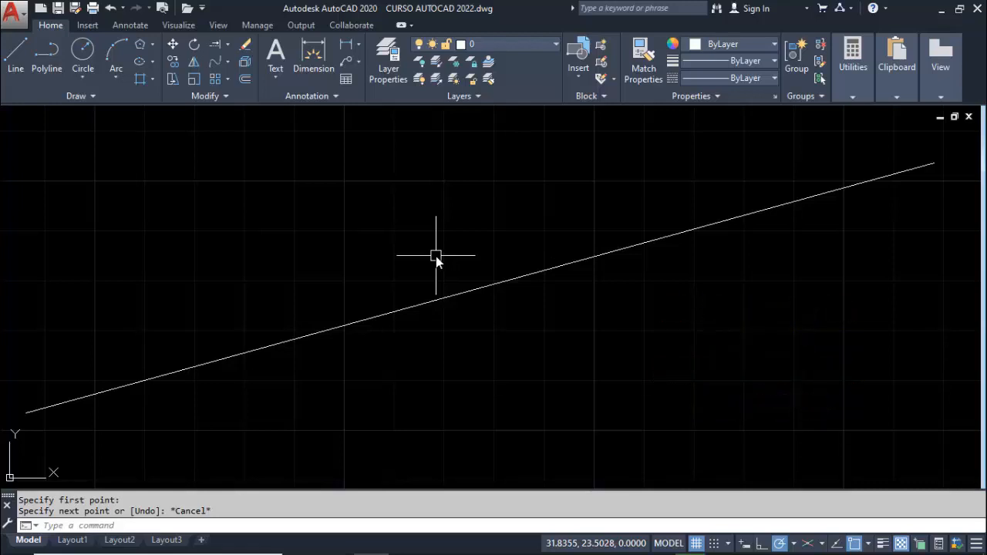
Start the Line command twice using its alias L, cancelling it each time before specifying the first point
text(L)
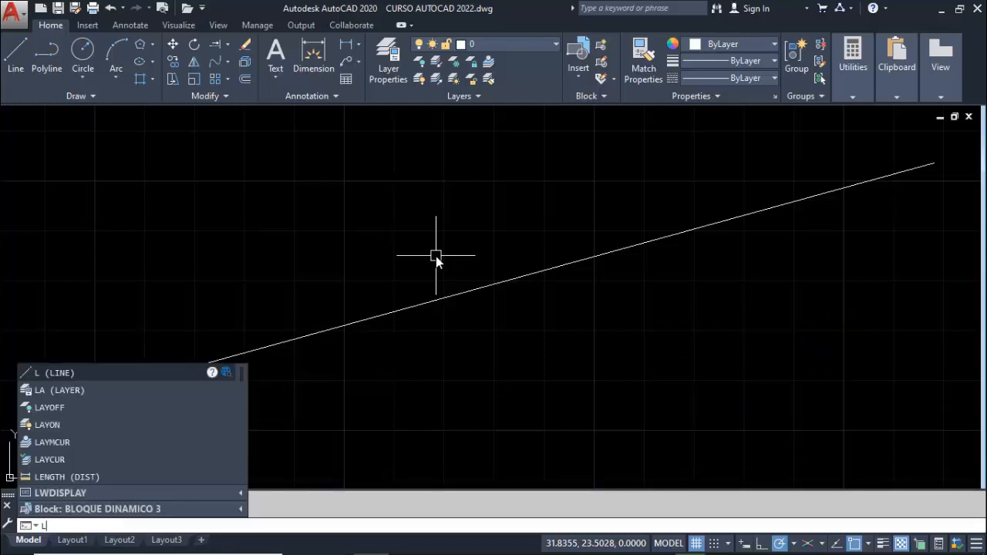
key(Return)
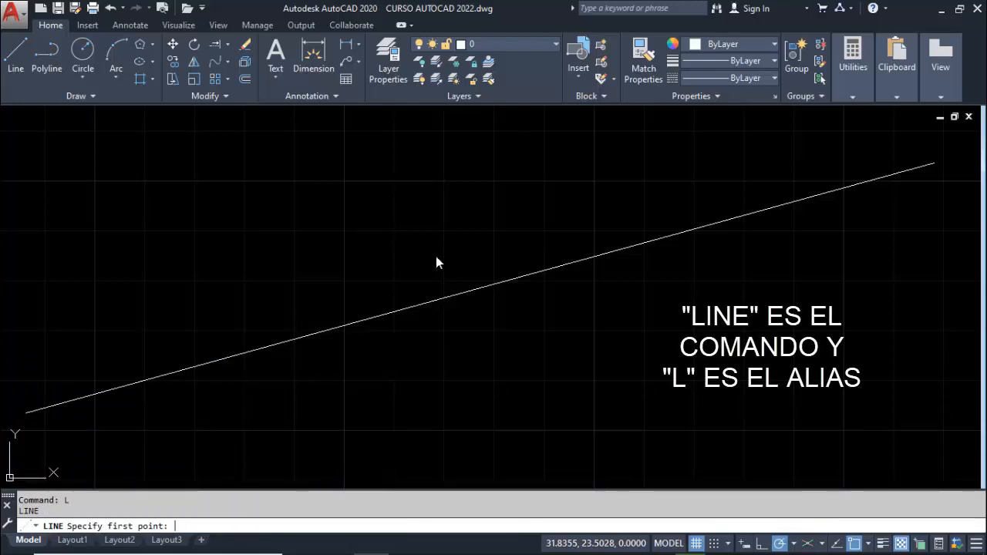
key(Escape)
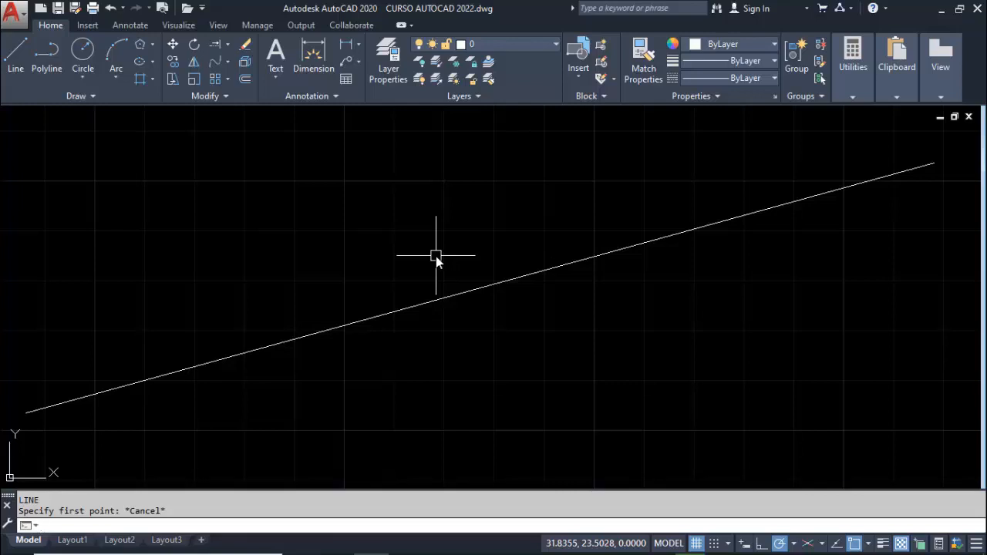
key(Escape)
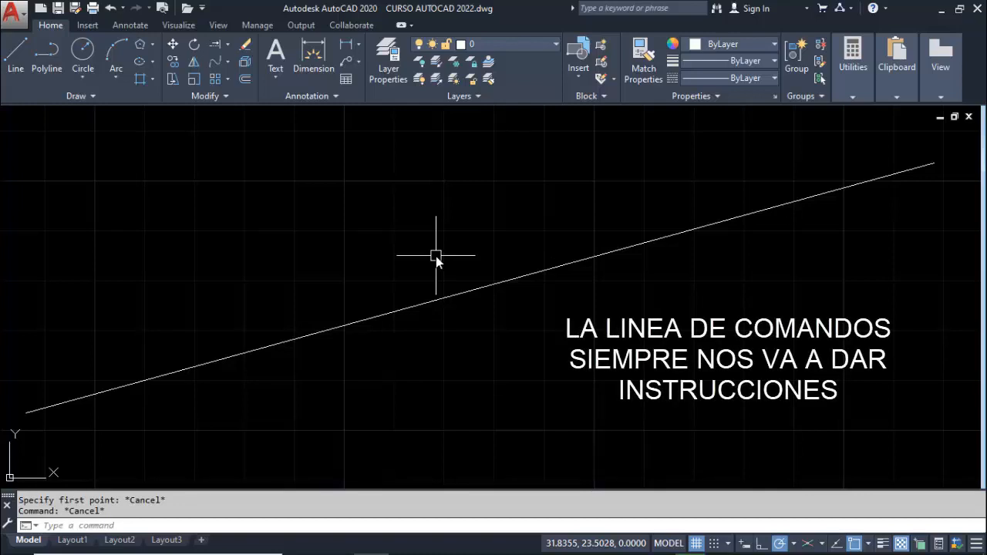
text(L)
key(Return)
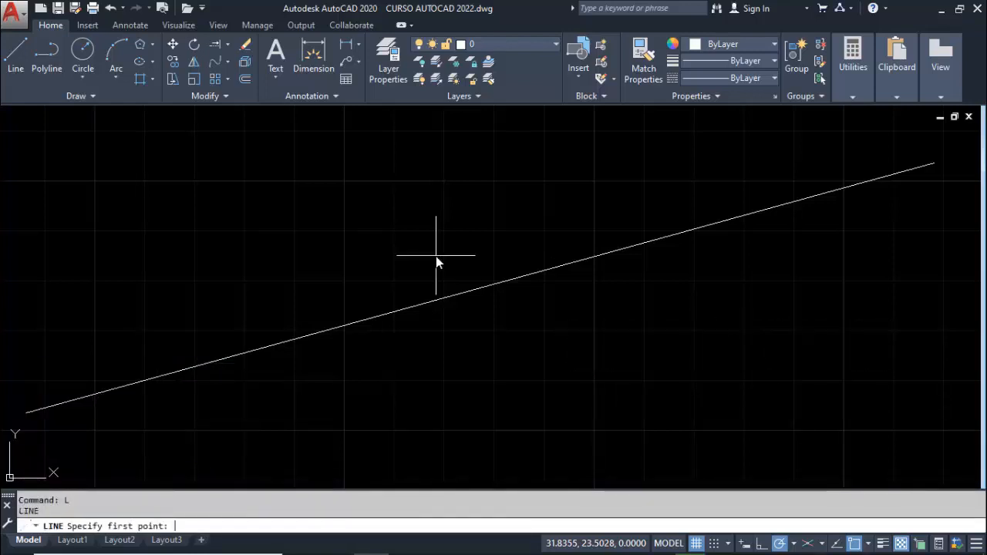
key(Escape)
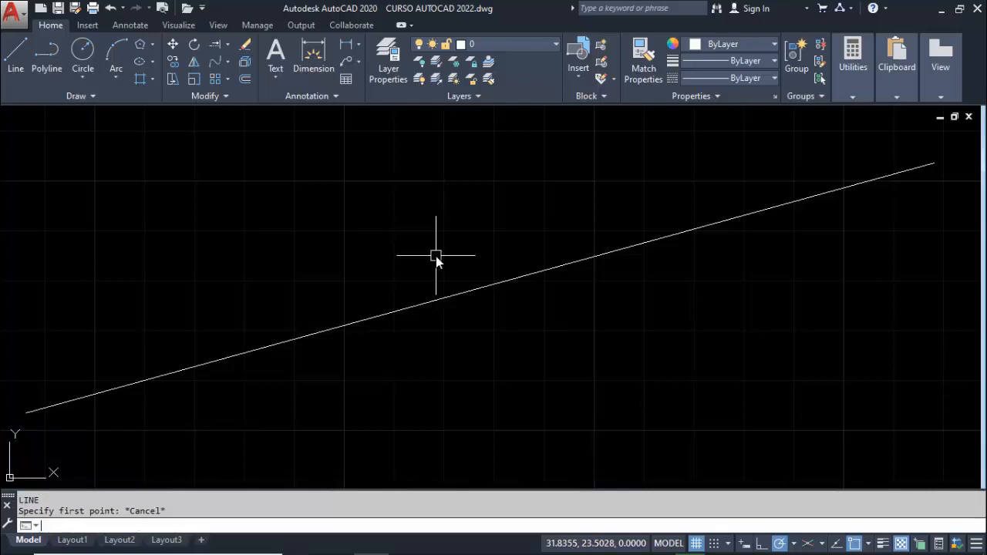
Start Polyline with its alias PL and Rotate with its alias RO, cancelling each before specifying a point or selecting objects
text(PL)
key(Return)
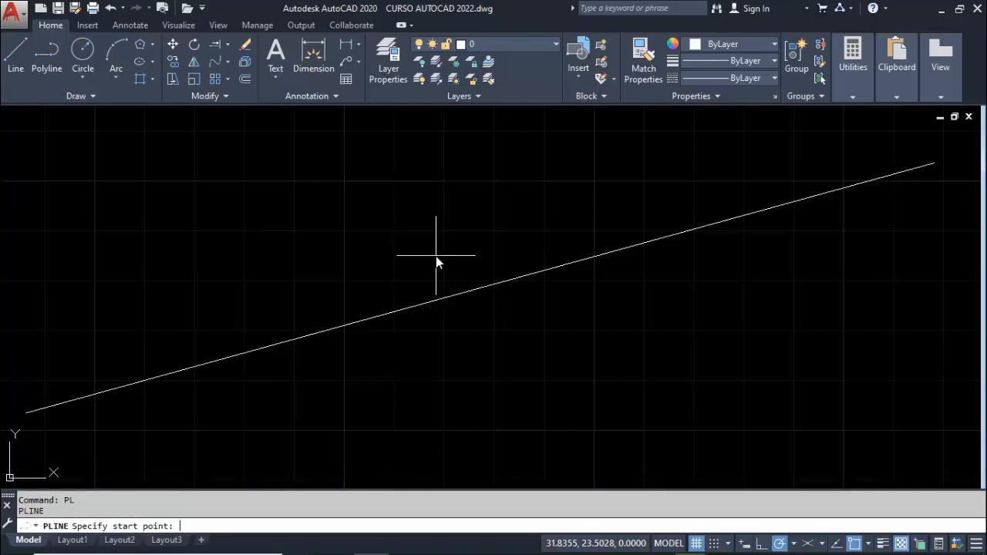
key(Escape)
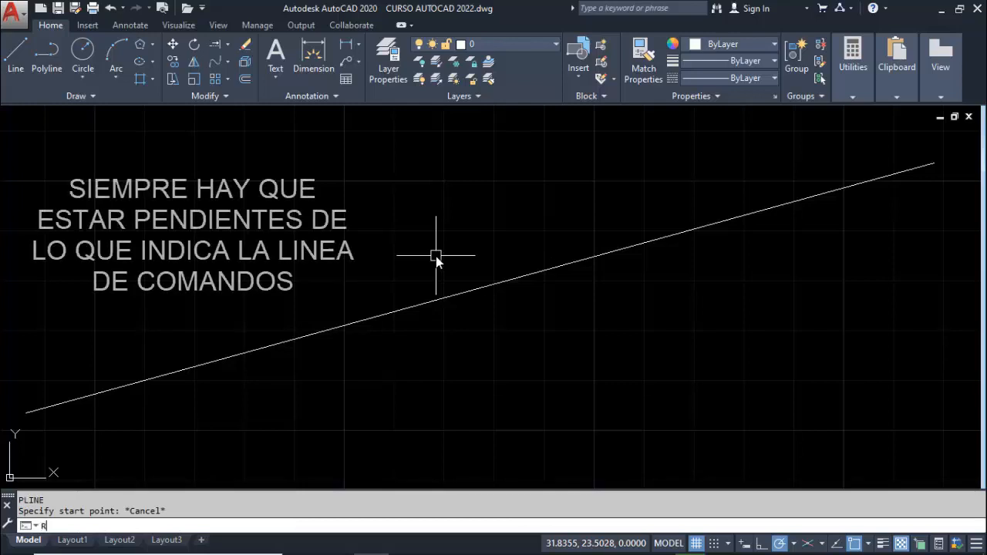
text(RO)
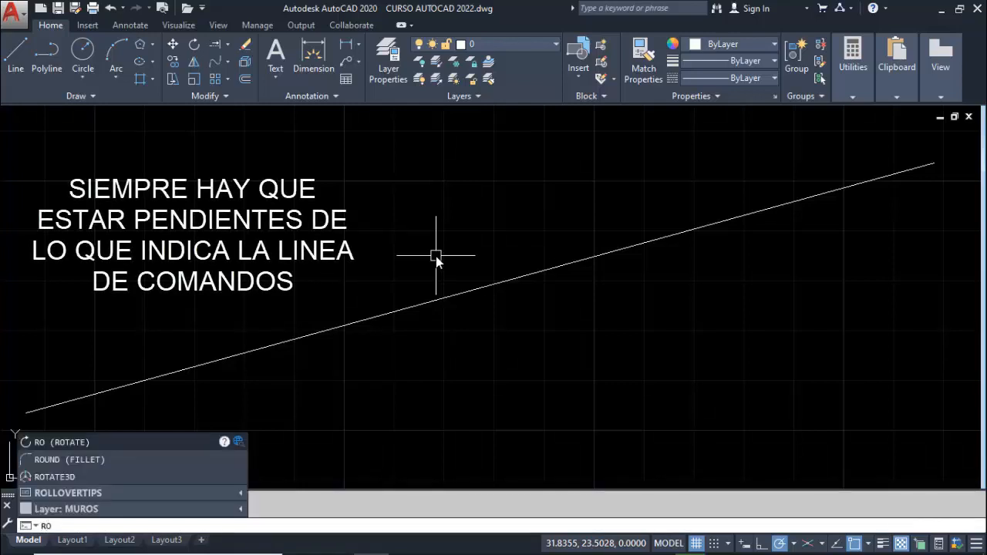
key(Return)
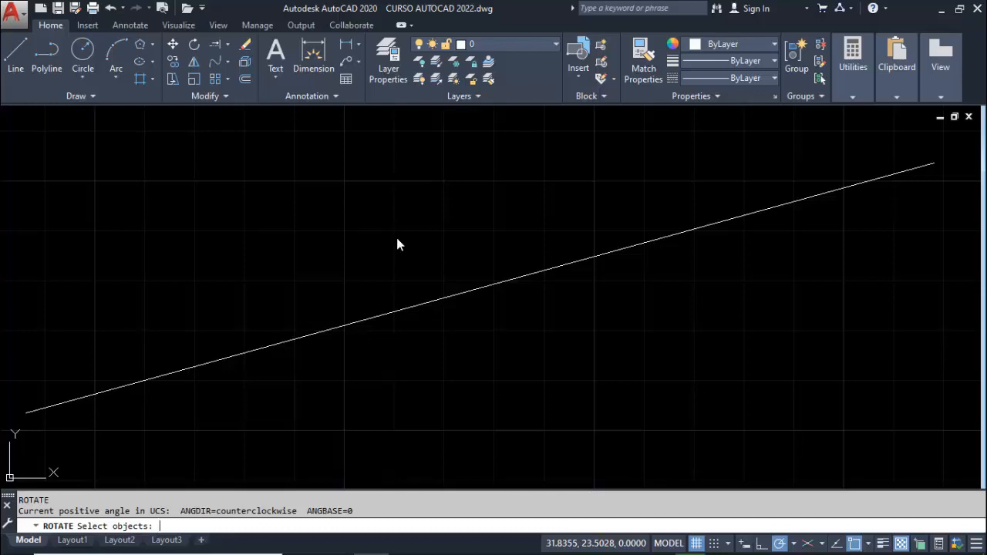
key(Escape)
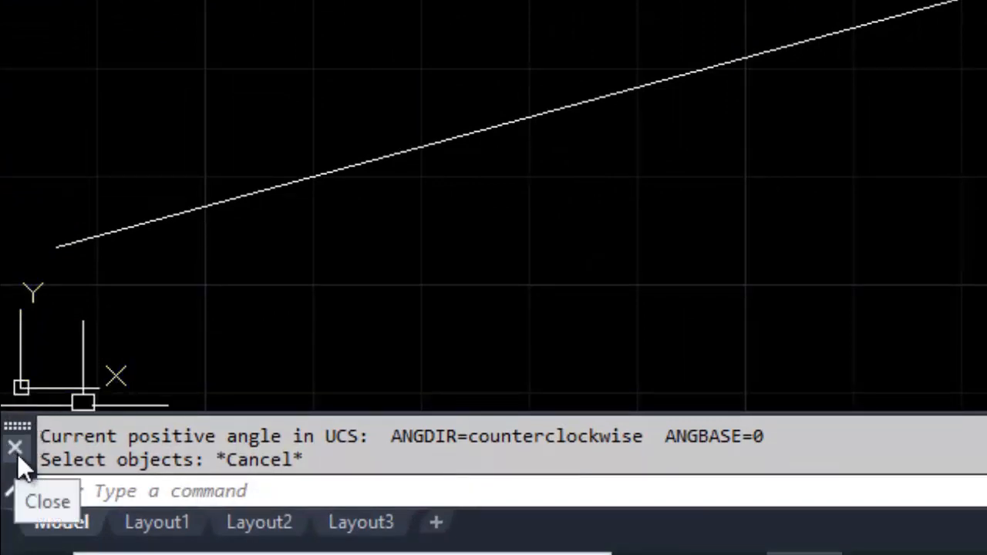
Close the Command Line window and display it again
click(17, 451)
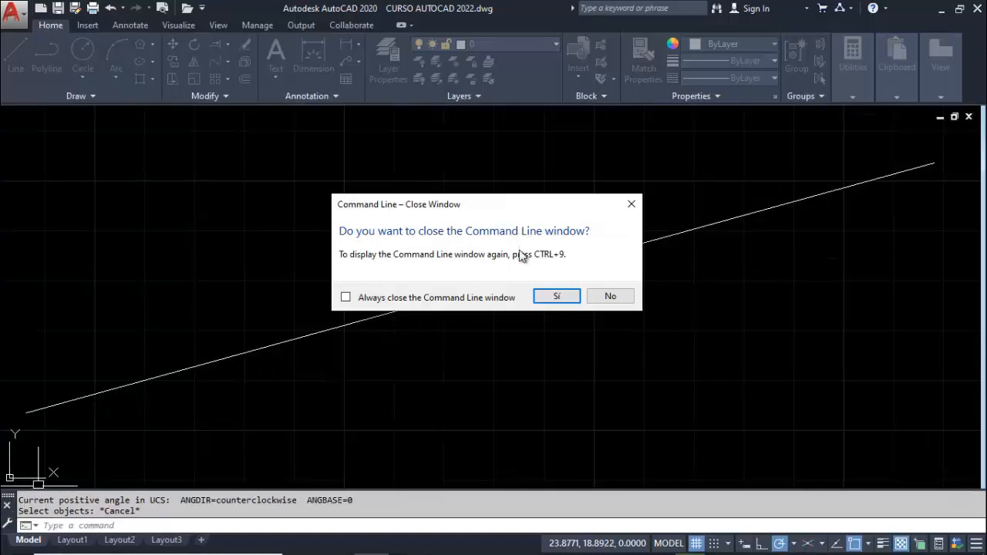
click(553, 299)
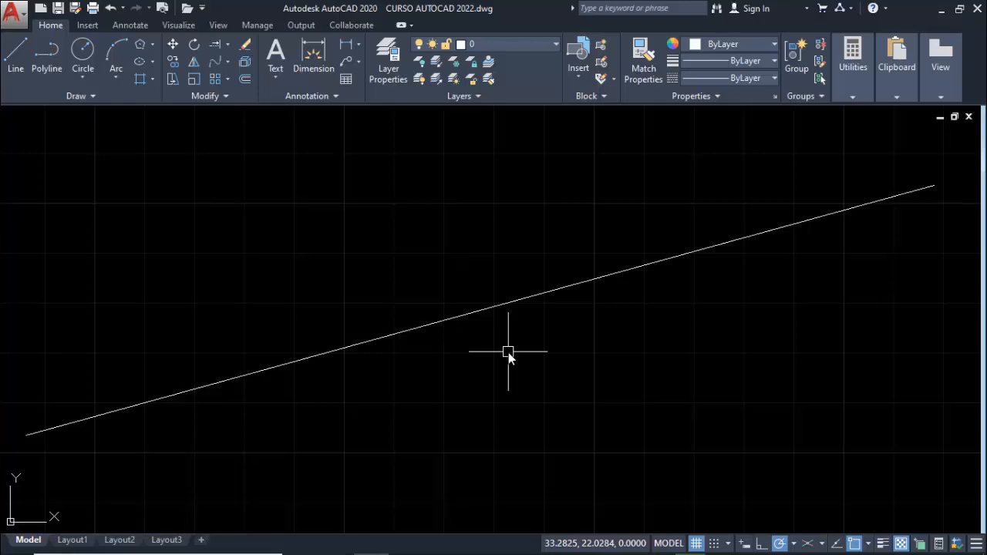
key(ctrl+9)
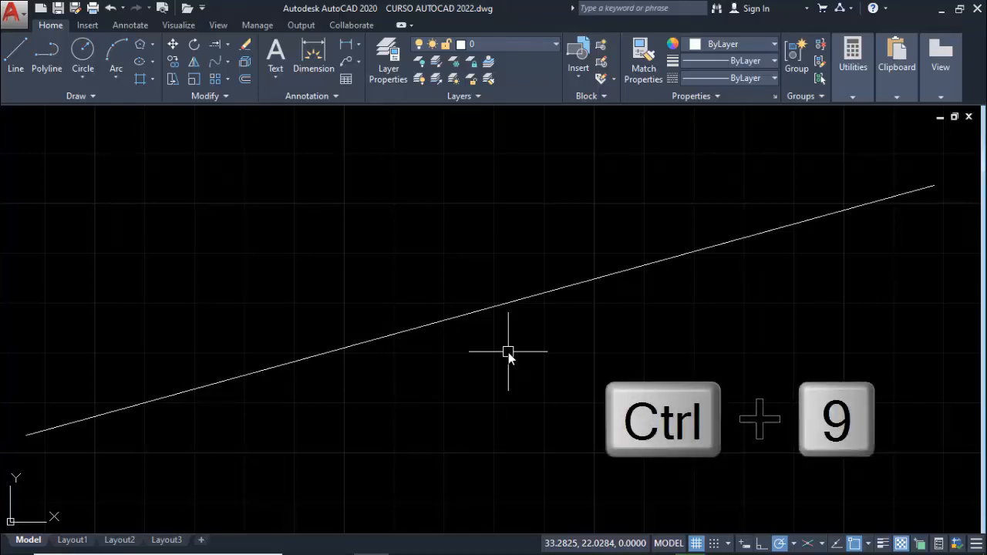
key(ctrl+9)
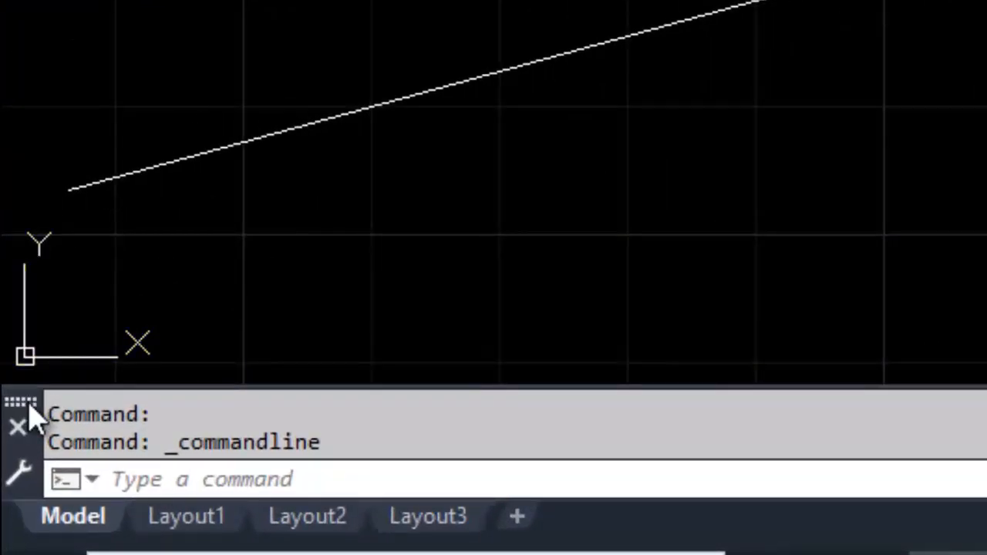
Undock the command line so it floats over the drawing area and start the Line command from it by name
click(29, 407)
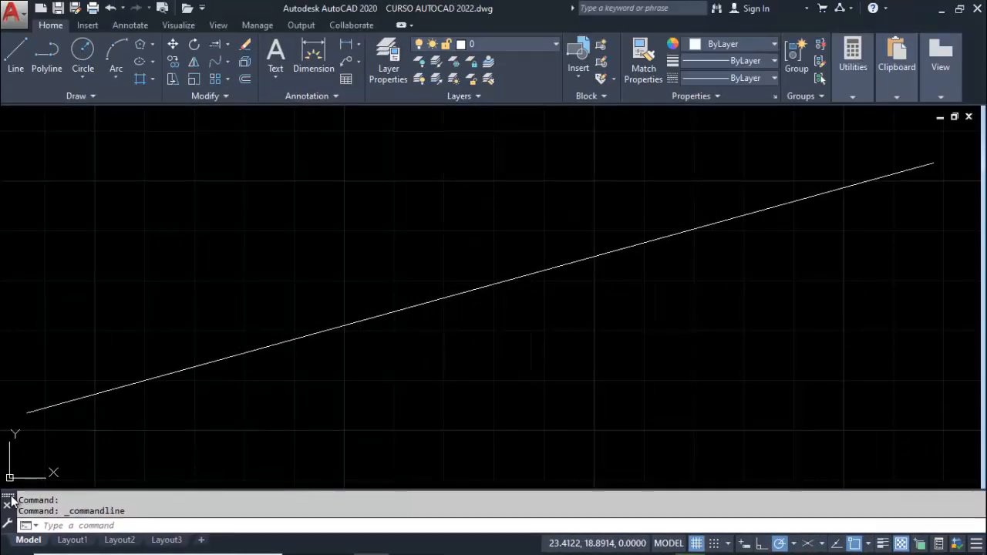
mouse_move(11, 502)
mouse_down()
mouse_move(69, 405)
mouse_move(90, 317)
mouse_up()
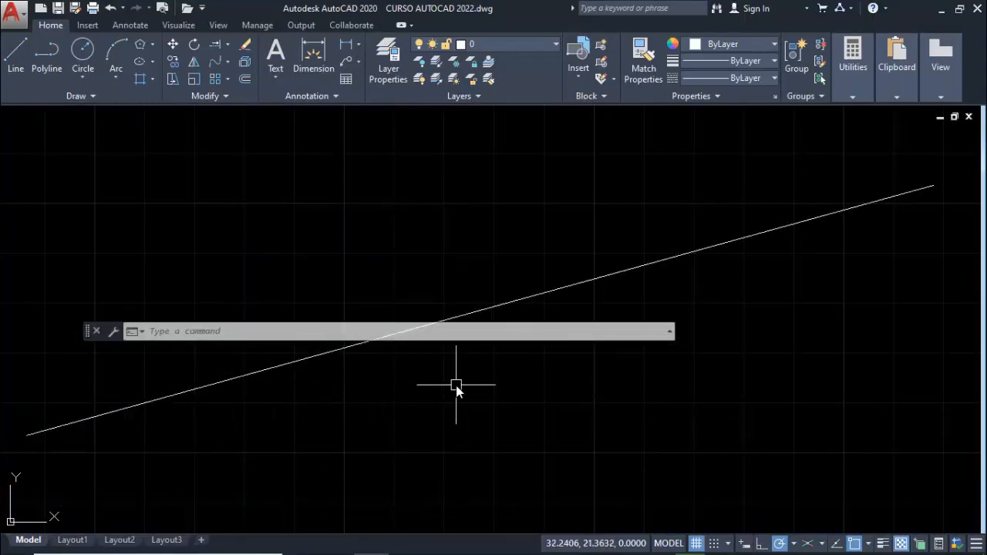
text(LINE)
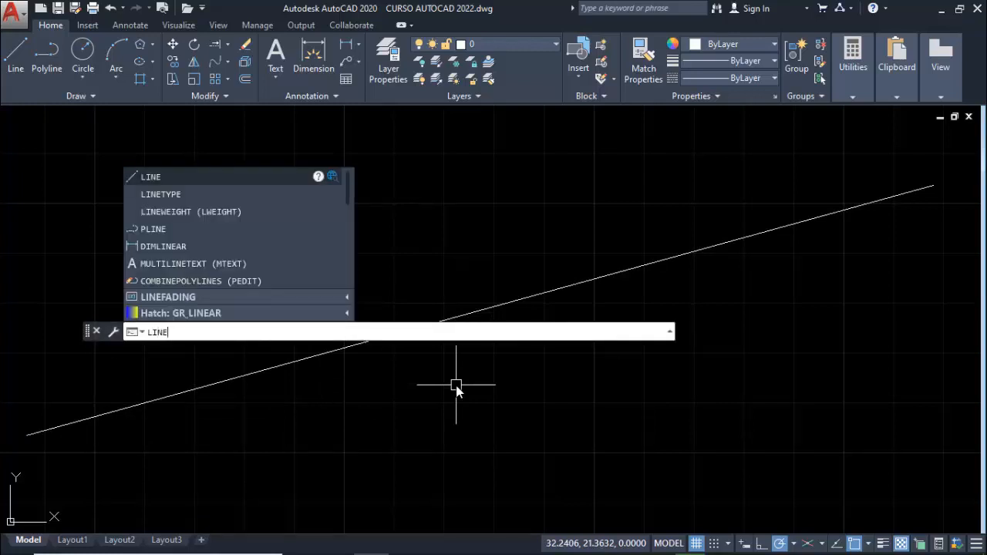
key(Return)
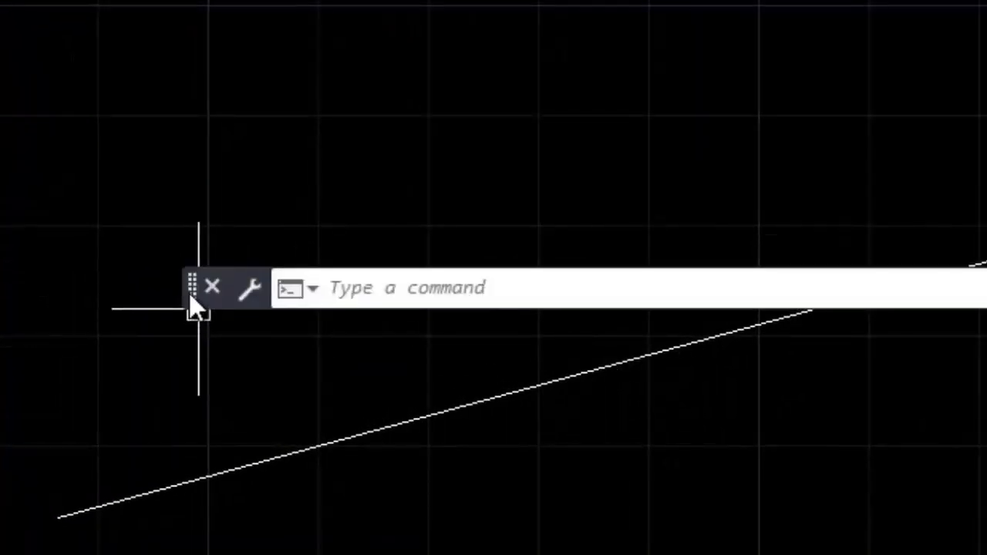
Dock the floating command line back beneath the drawing area
click(189, 293)
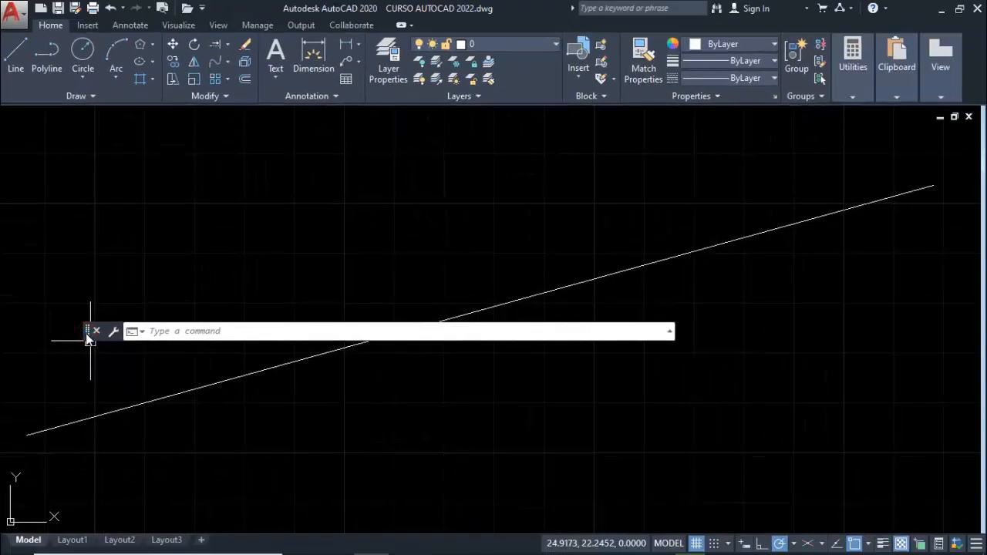
mouse_move(78, 341)
mouse_down()
mouse_move(45, 380)
mouse_move(11, 465)
mouse_move(9, 554)
mouse_up()
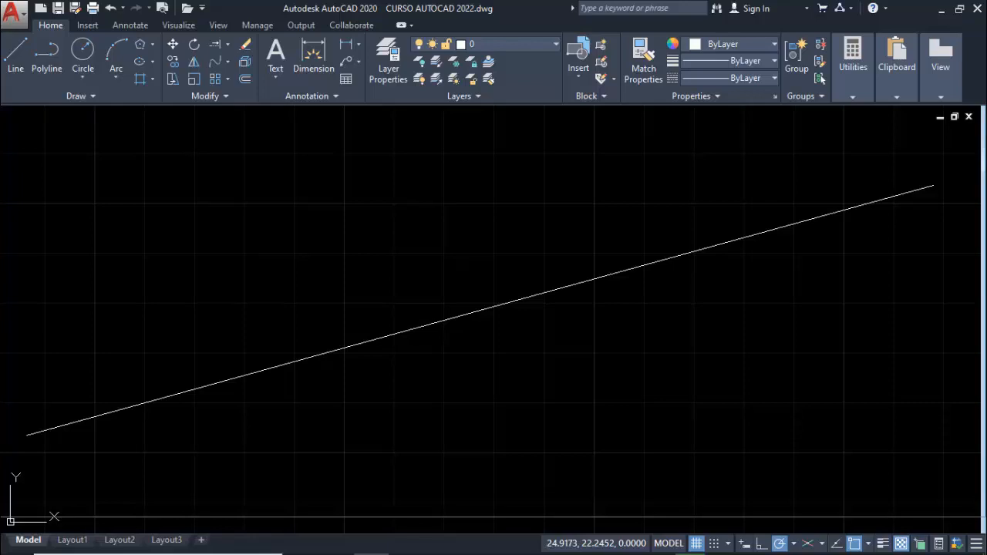
key(ctrl+9)
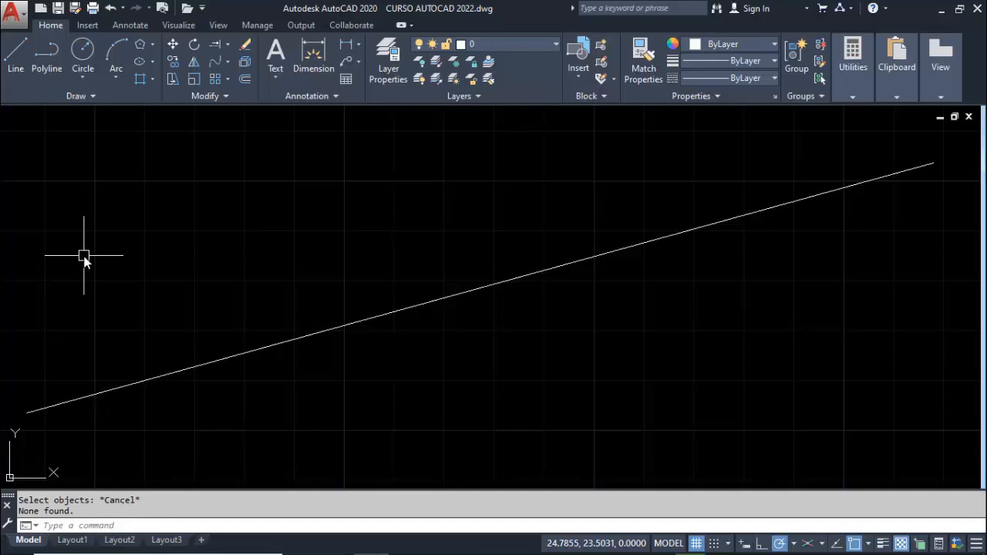
Enter the aliases L, PL and REC in turn, clearing each without starting its command
text(L)
key(BackSpace)
text(PL)
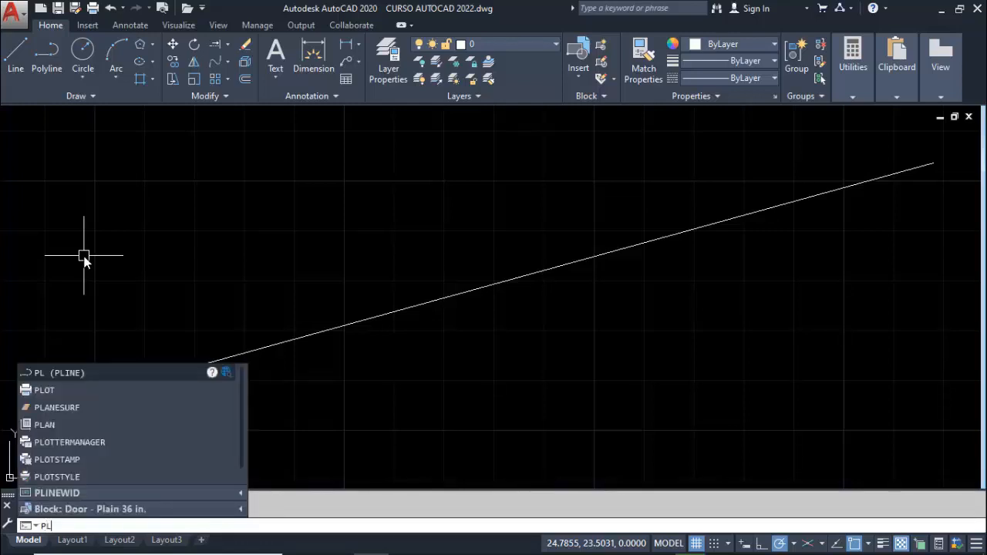
key(Escape)
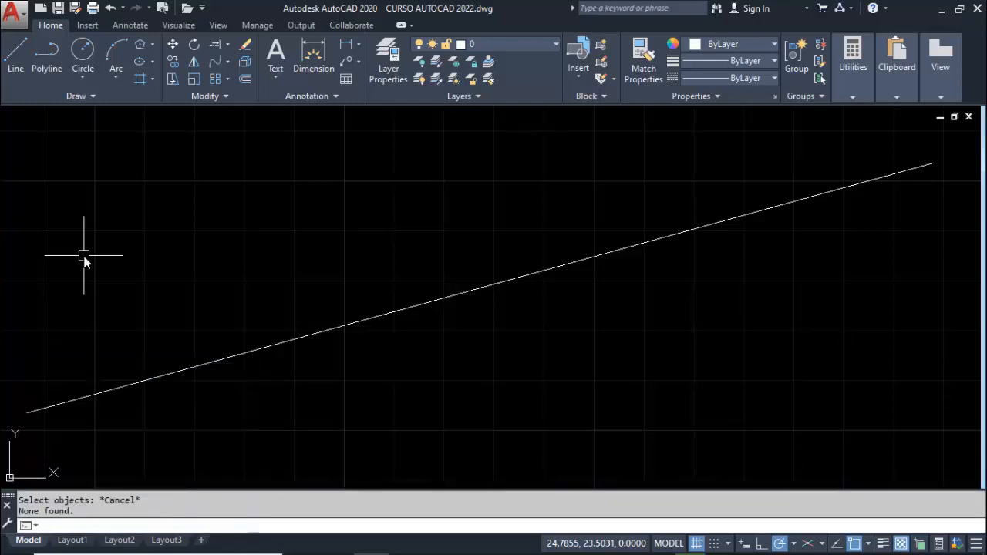
text(REC)
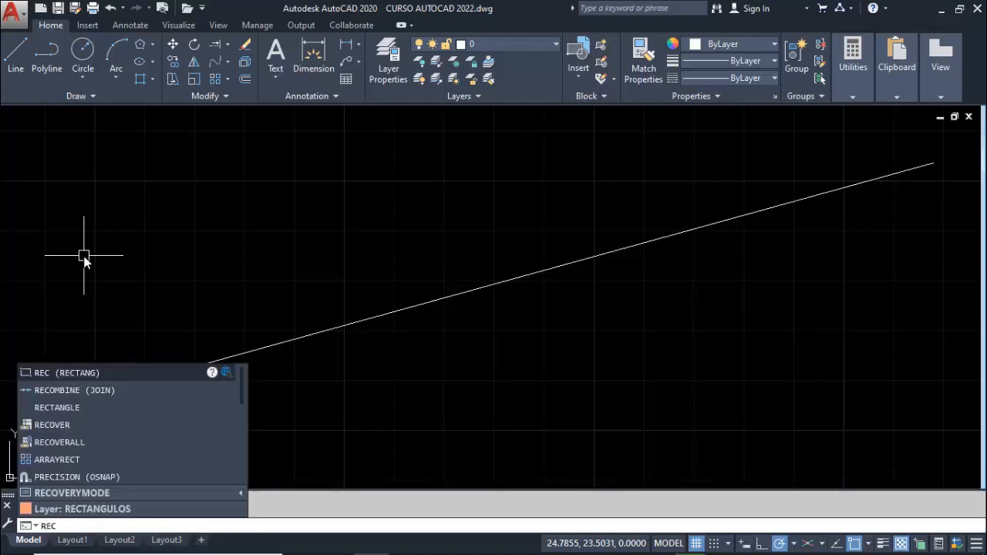
key(Escape)
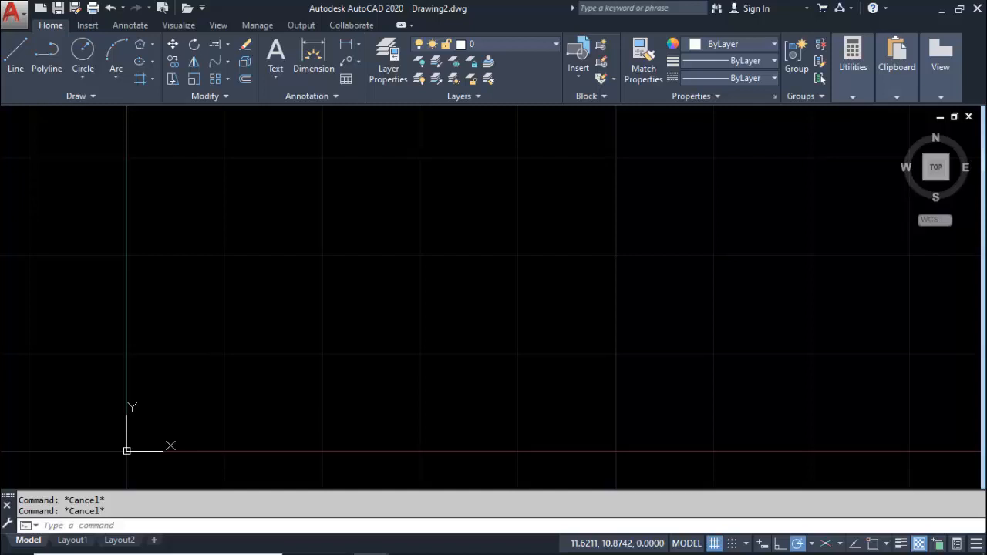
Draw three connected sides of a tilted quadrilateral above the X axis using the Line command, the third about 12.3 units long at 315°
click(16, 69)
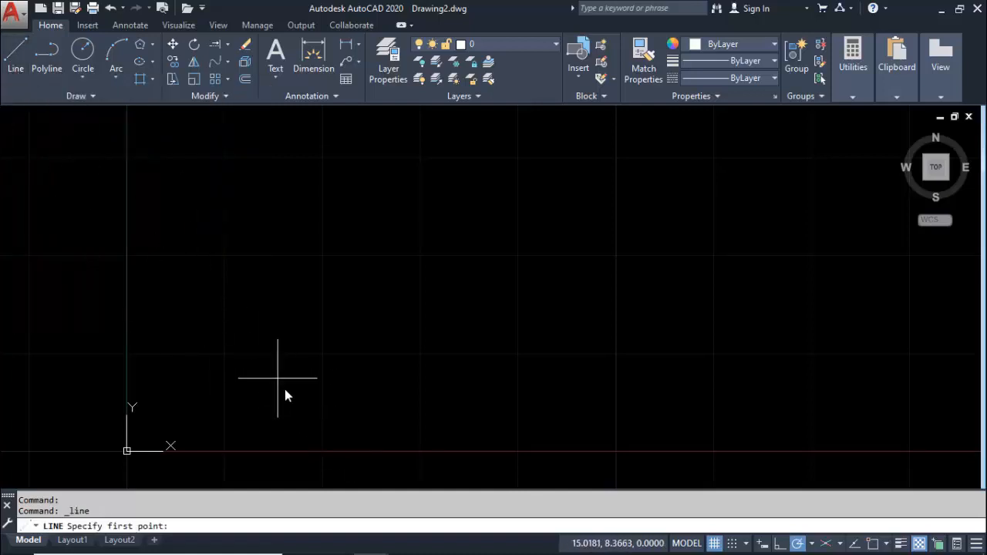
key(Escape)
text(l)
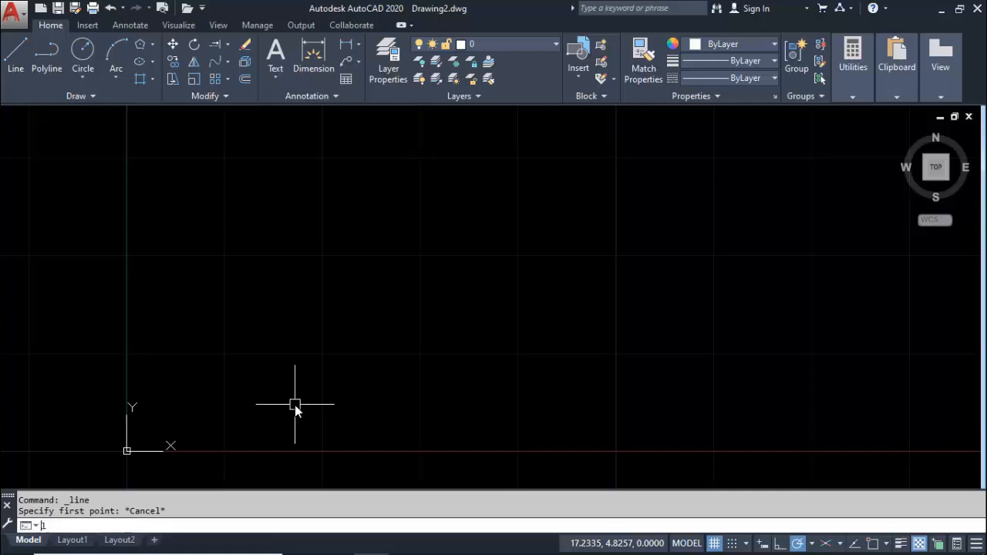
key(Return)
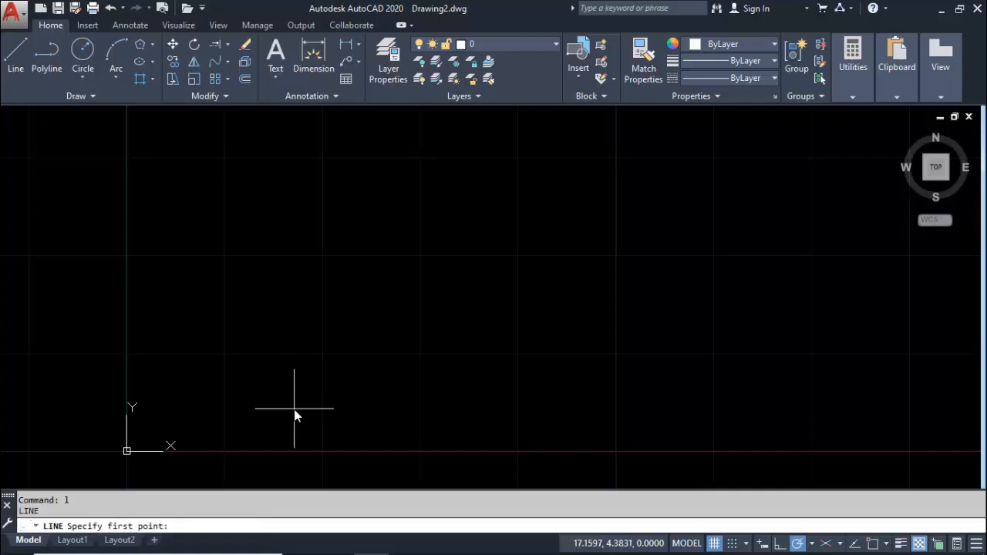
click(294, 408)
click(202, 313)
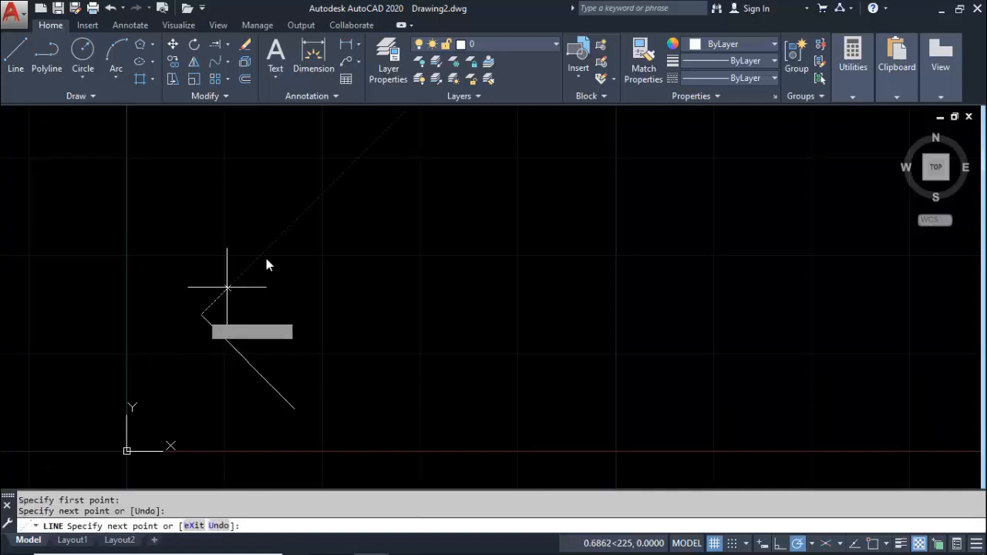
click(319, 219)
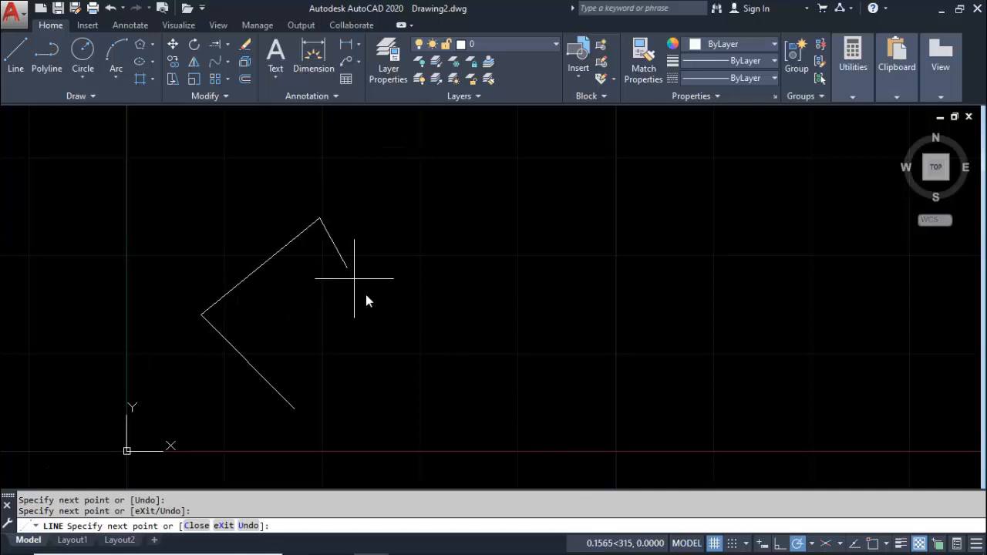
click(405, 303)
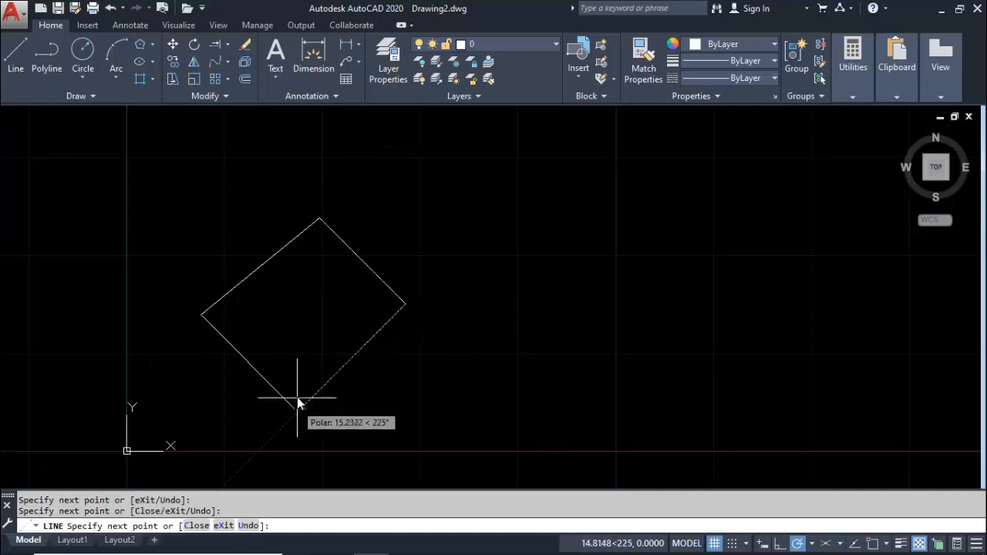
Draw the quadrilateral's fourth side, about 15.6 units long, by eye to the first line's start point and end the Line command
scroll(297, 401, up, 4)
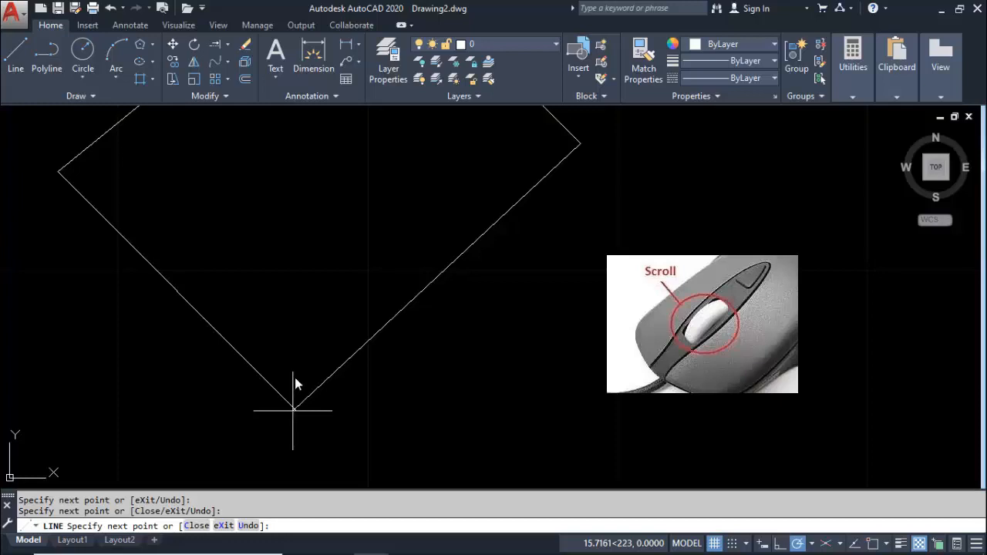
scroll(293, 422, up, 4)
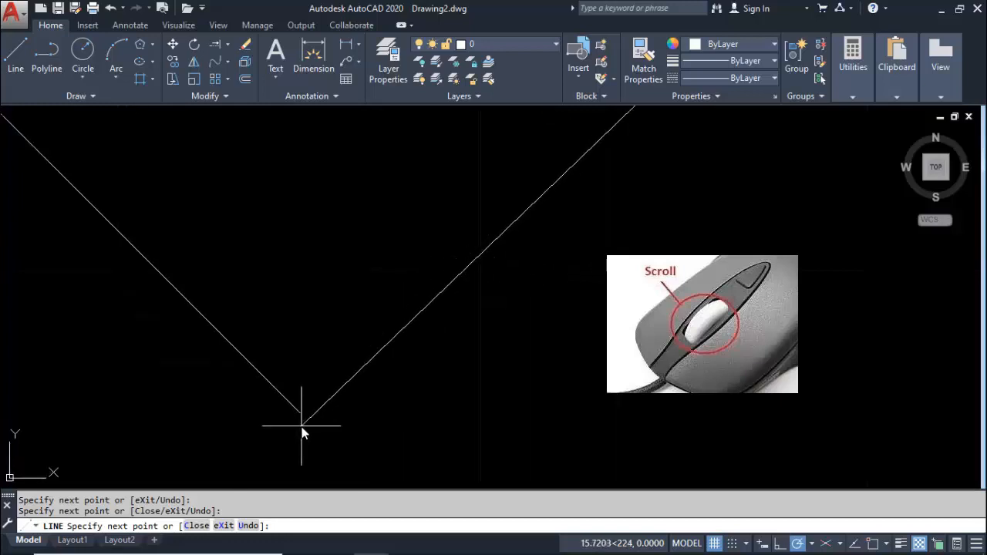
scroll(300, 398, up, 2)
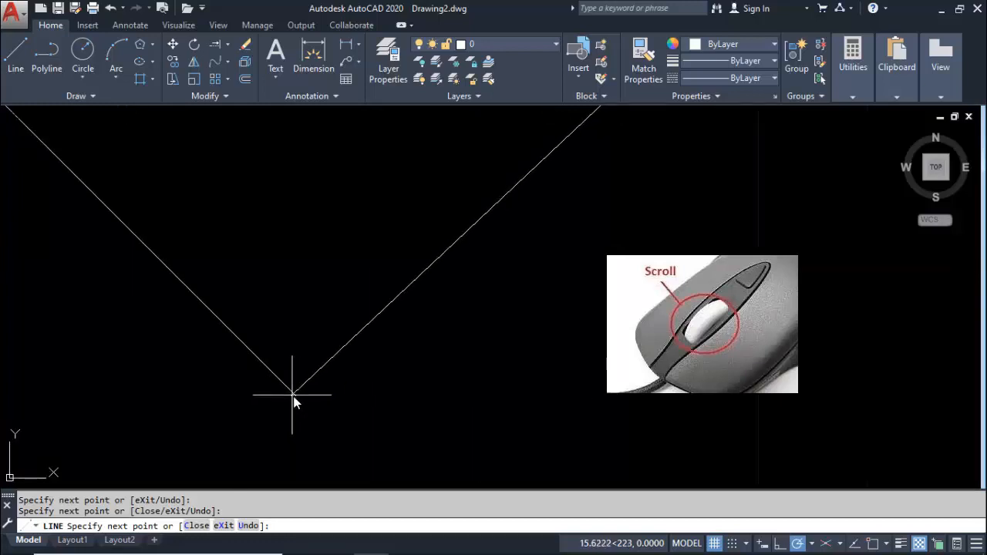
key(Escape)
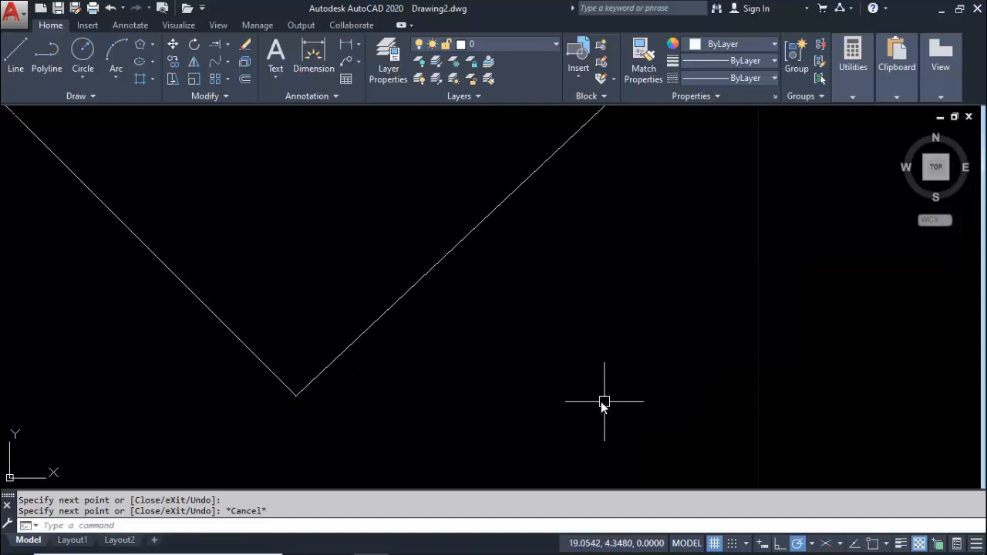
scroll(545, 342, down, 5)
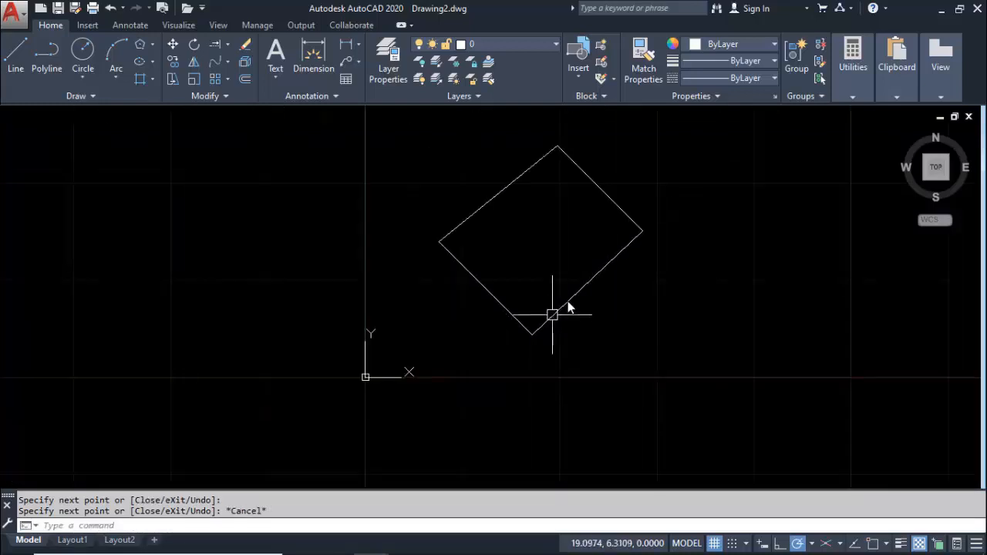
middle_drag(555, 308, 454, 378)
scroll(458, 323, up, 2)
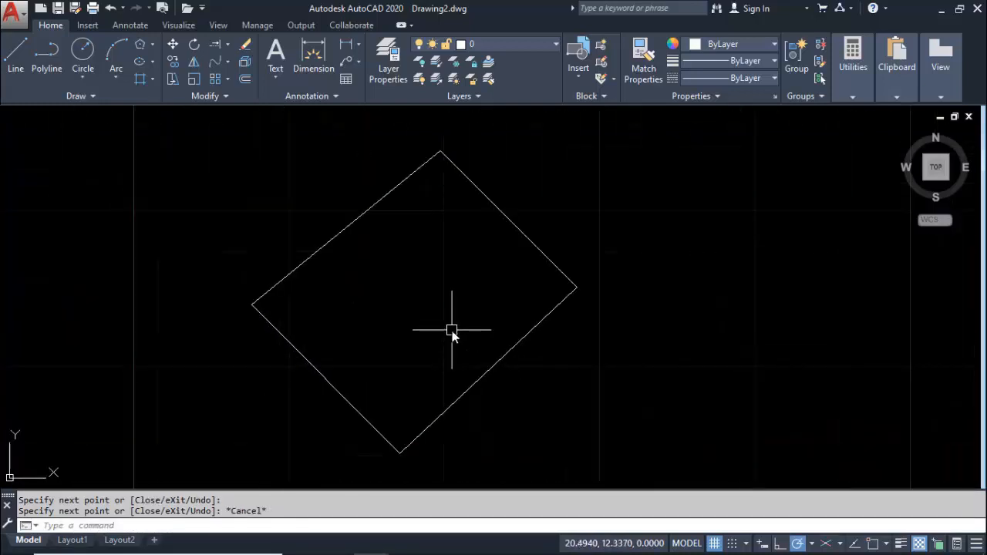
middle_drag(452, 331, 409, 316)
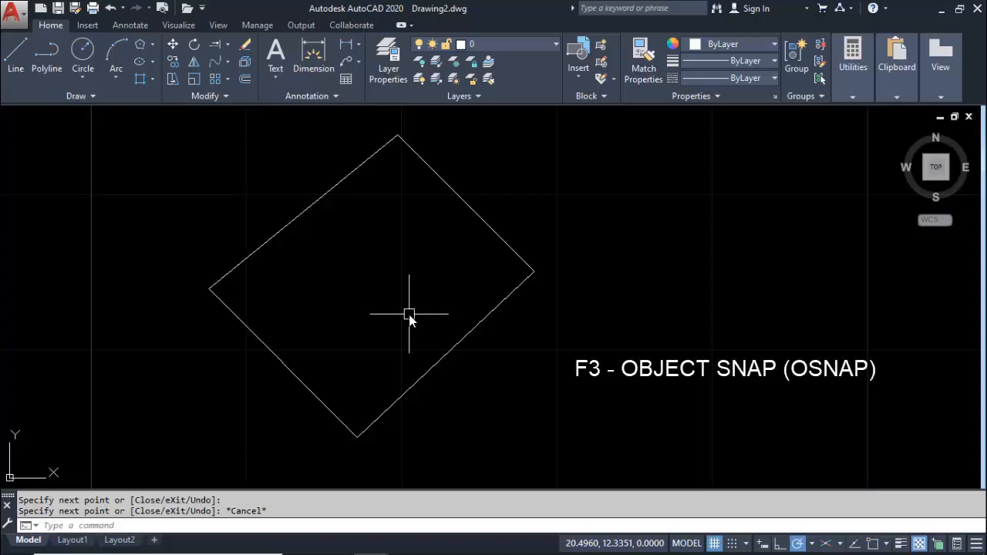
middle_drag(381, 331, 398, 315)
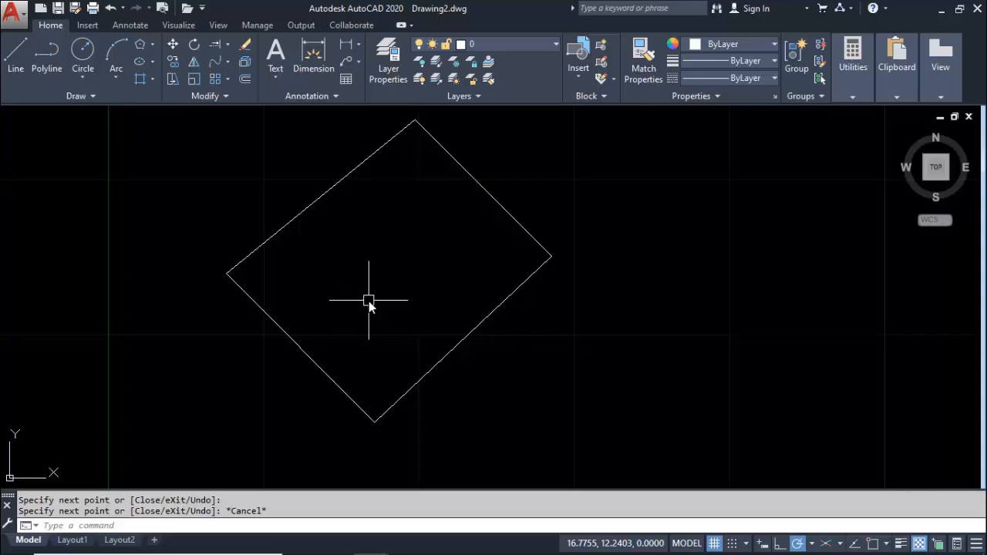
Zoom to the whole drawing with the Zoom command's All option and restore the former view with its Previous option
text(z)
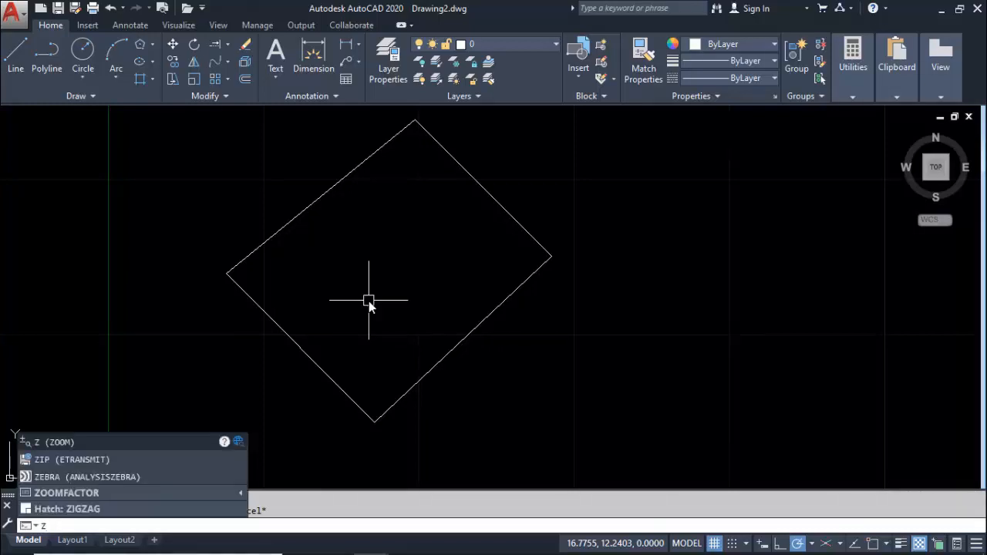
text(oom)
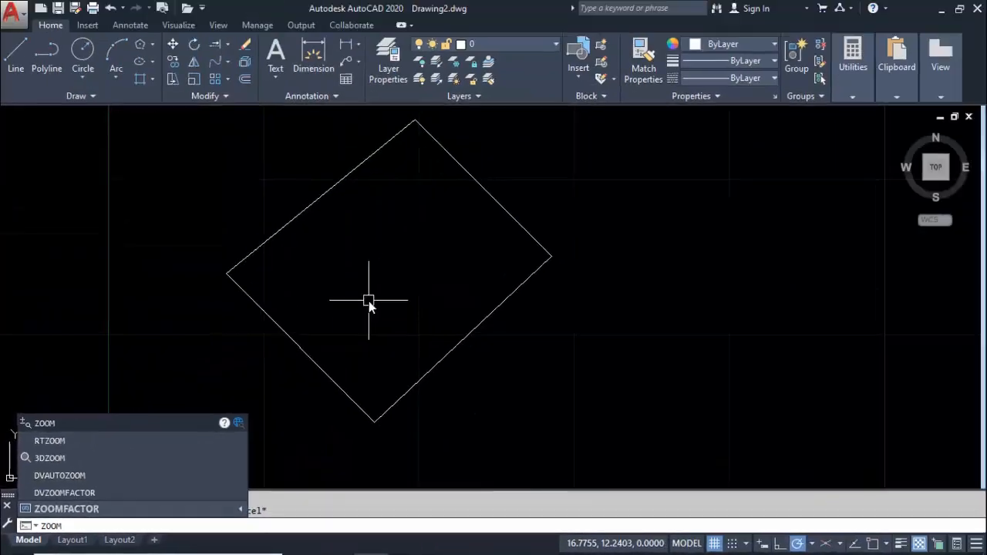
key(Return)
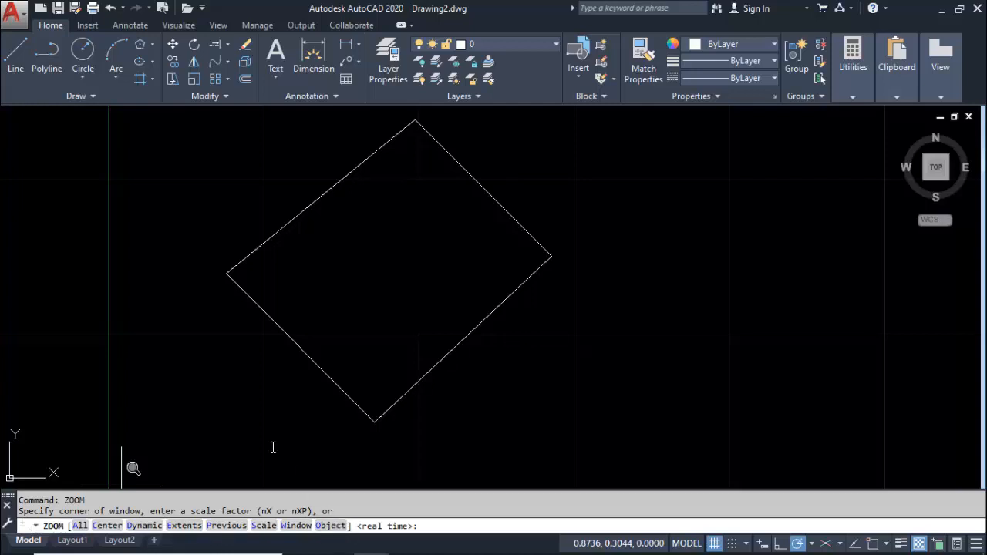
click(79, 526)
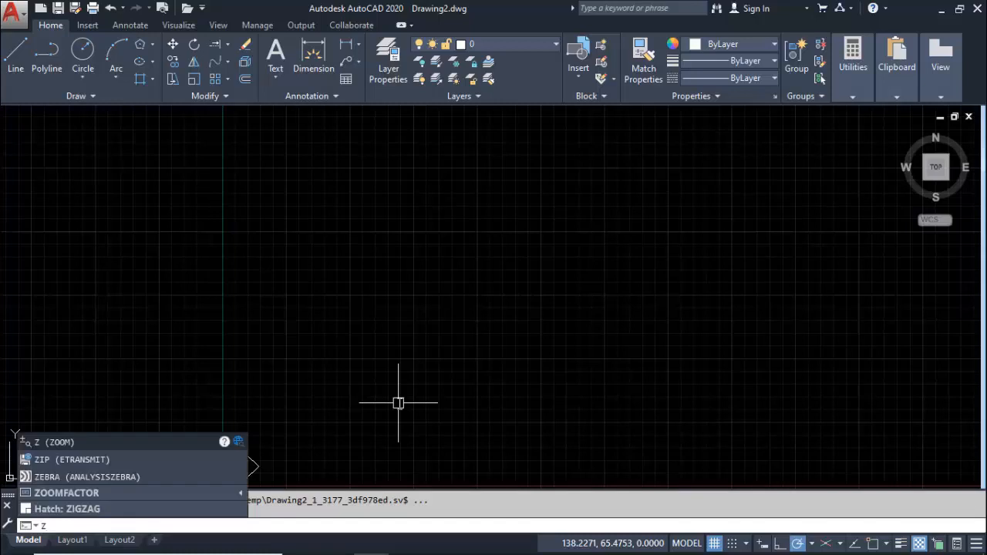
key(Return)
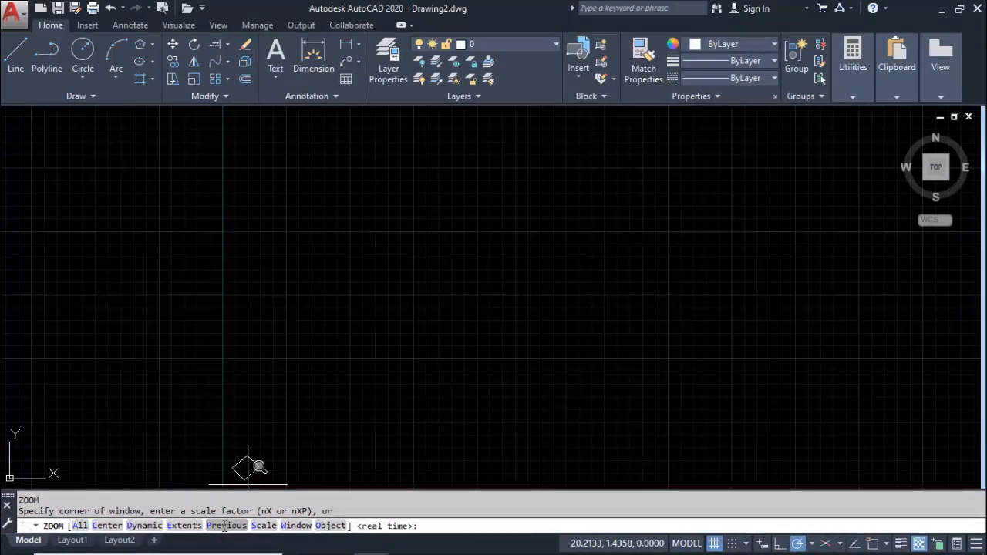
click(224, 529)
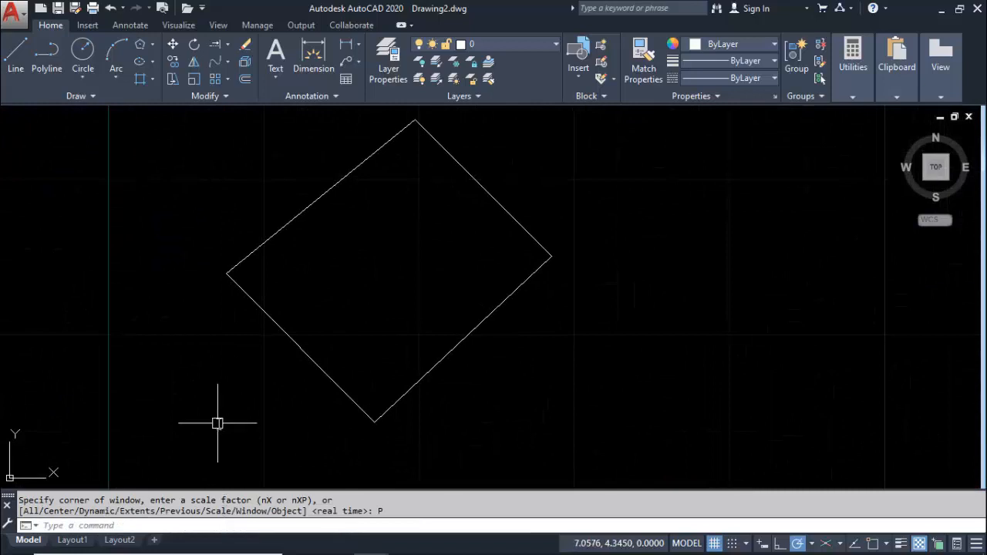
Magnify the quadrilateral's lowest corner using the Zoom command's Window option with a small window around it
text(z)
key(Return)
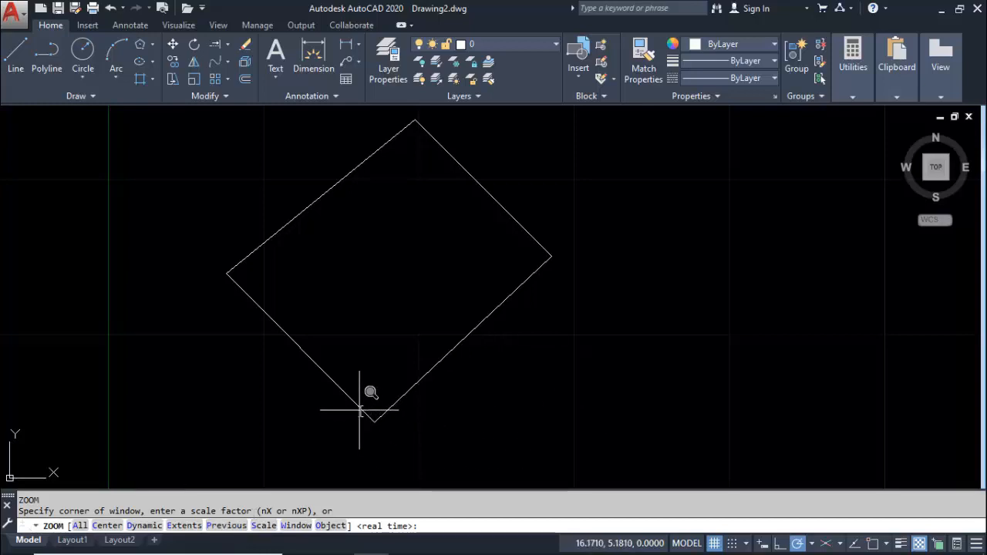
click(285, 532)
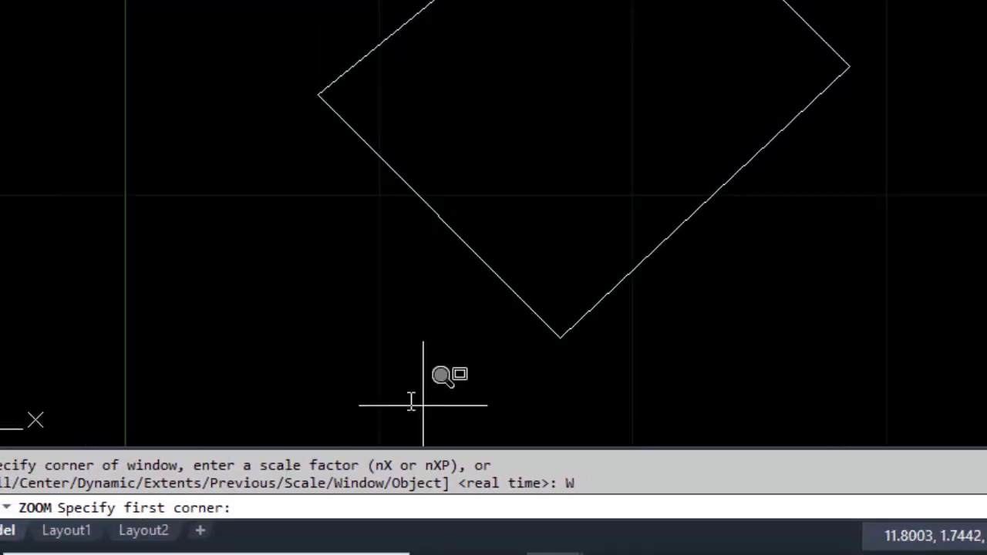
click(539, 295)
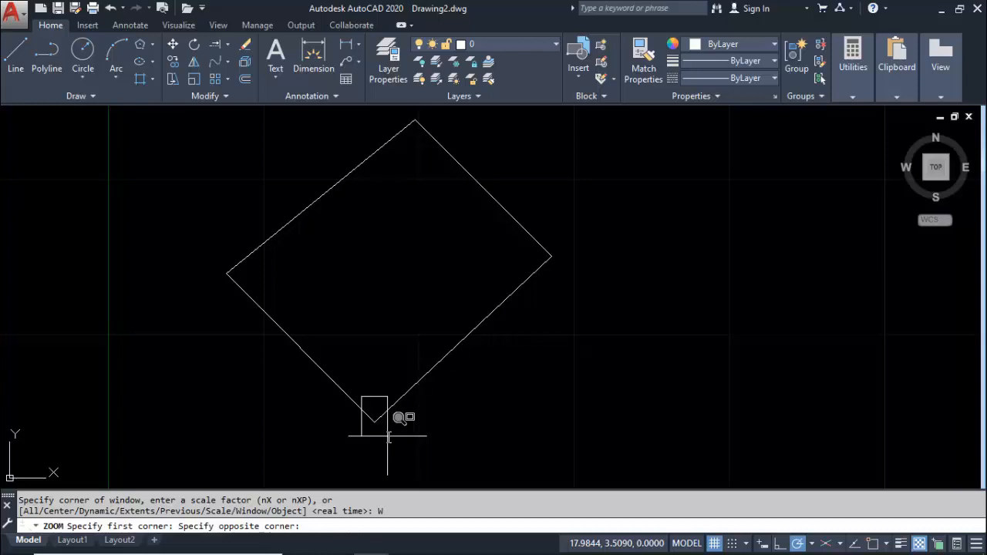
click(388, 436)
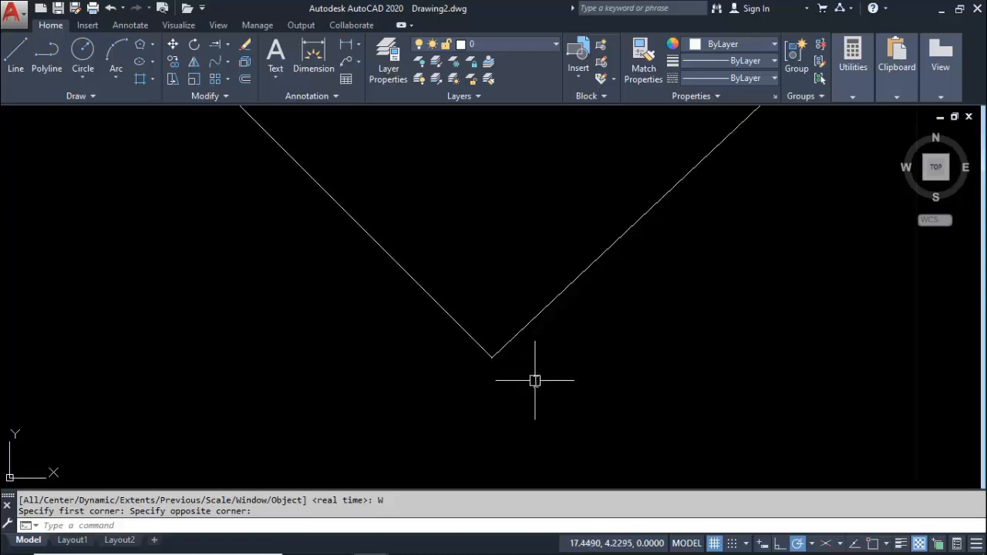
Enlarge the same corner with two further, tighter Zoom Window selections to examine whether the two sides meet
text(z)
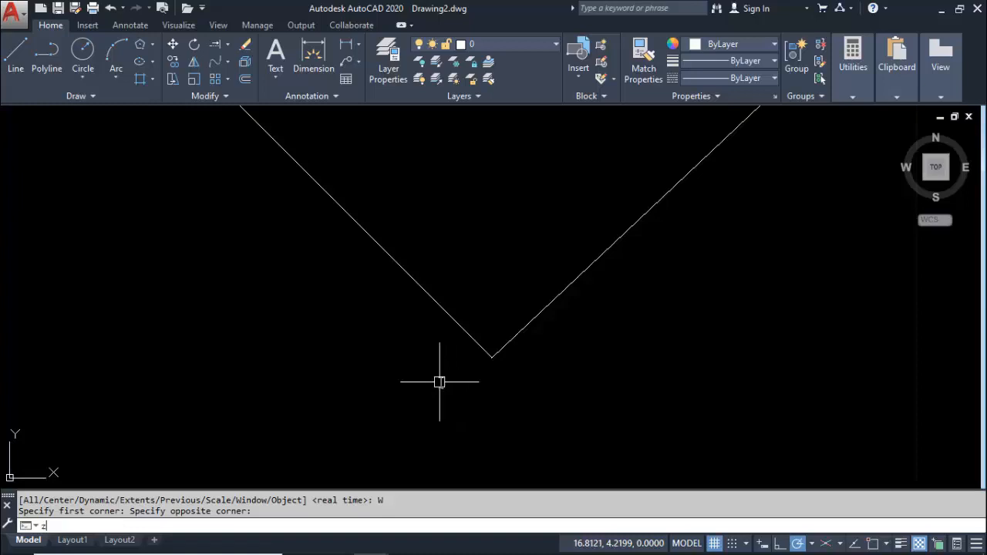
key(Return)
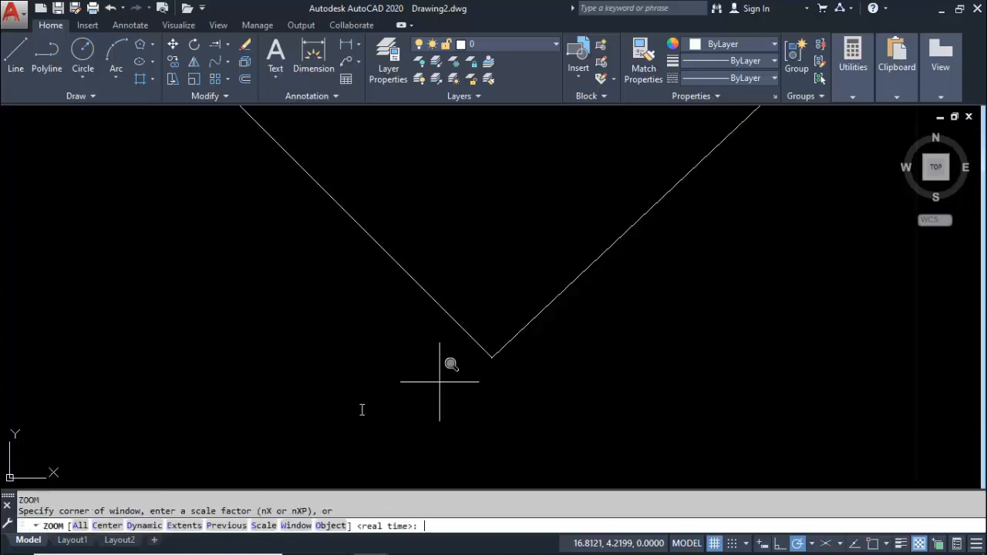
click(305, 526)
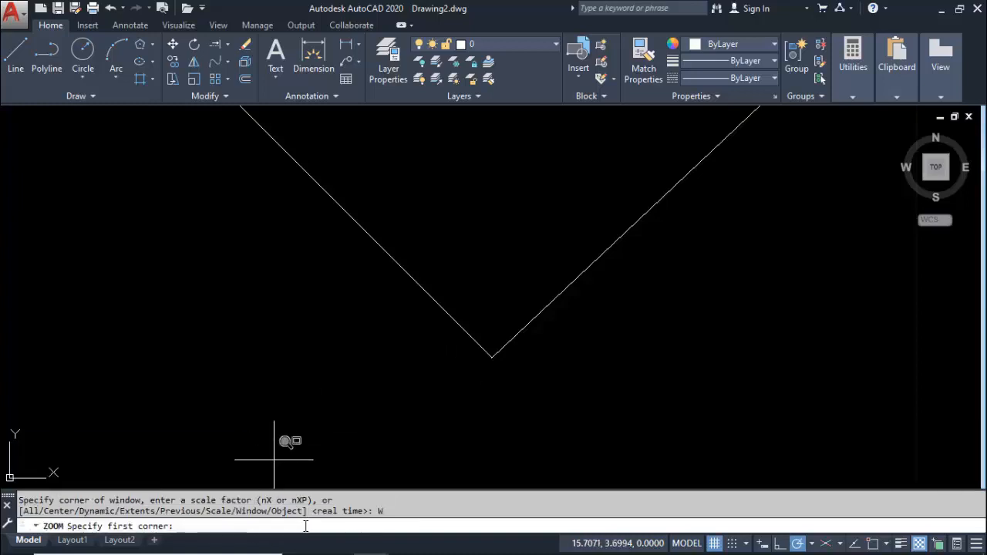
click(469, 312)
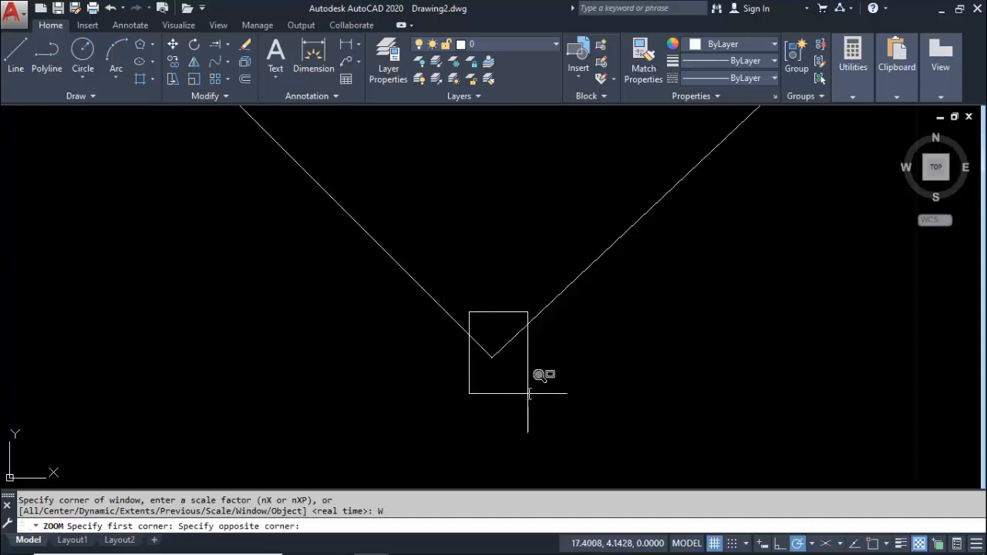
click(509, 388)
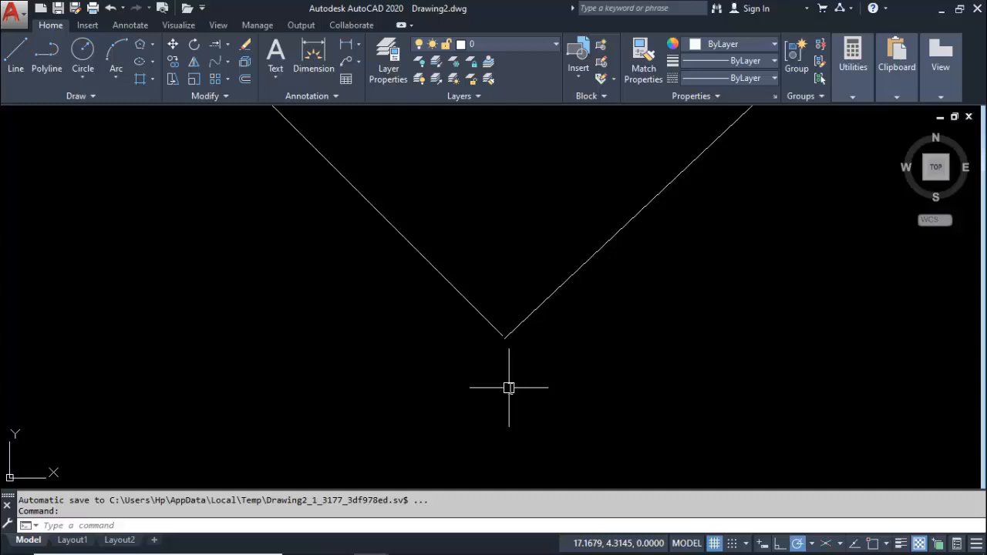
text(z)
key(Return)
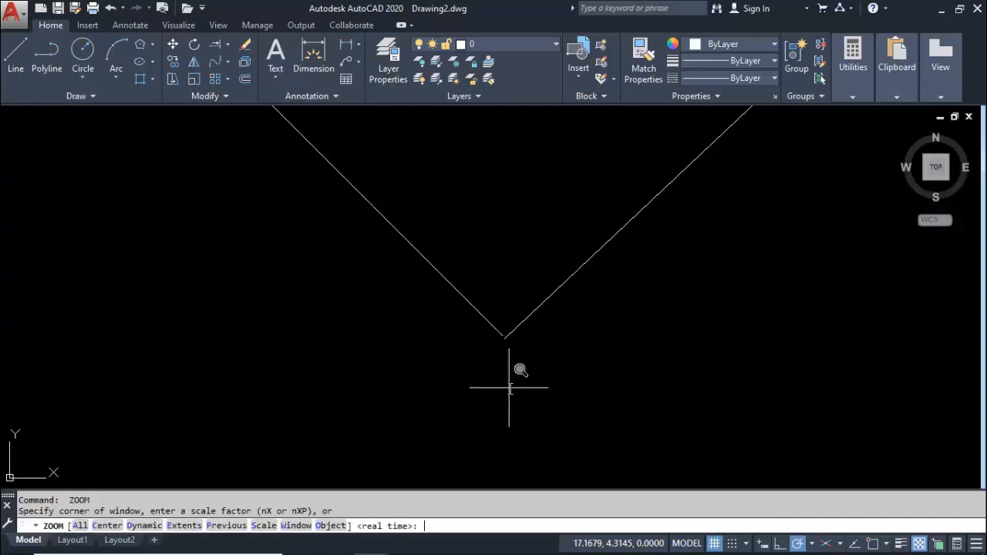
click(297, 526)
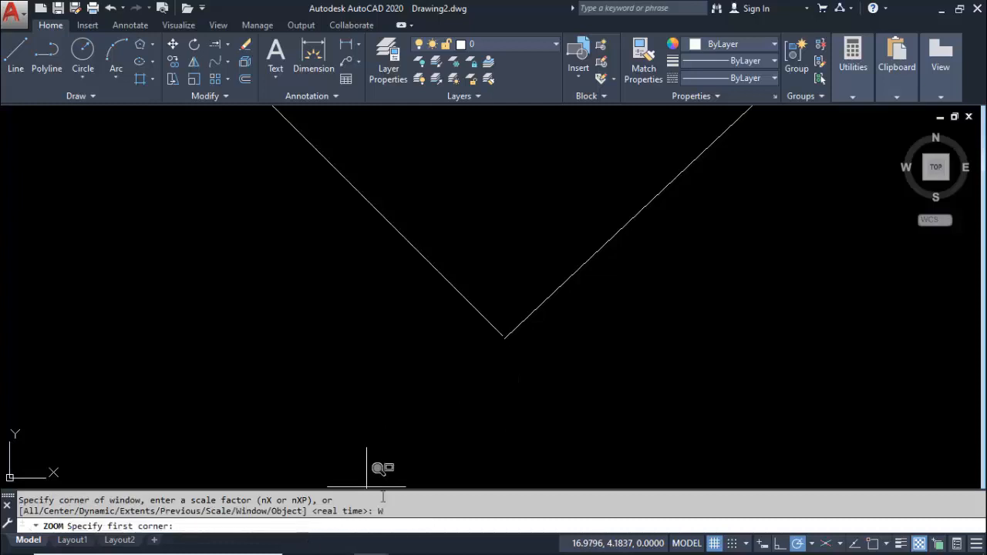
click(489, 311)
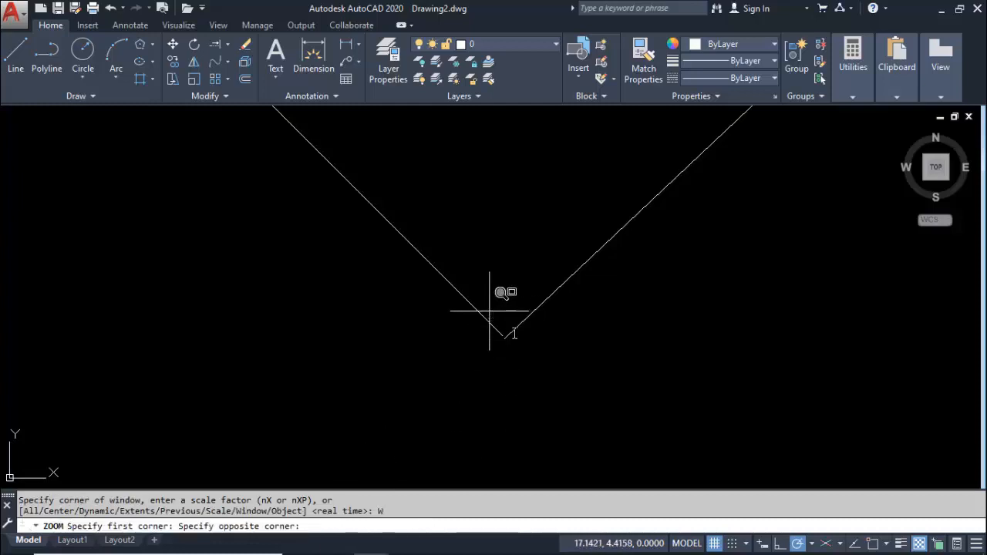
click(521, 356)
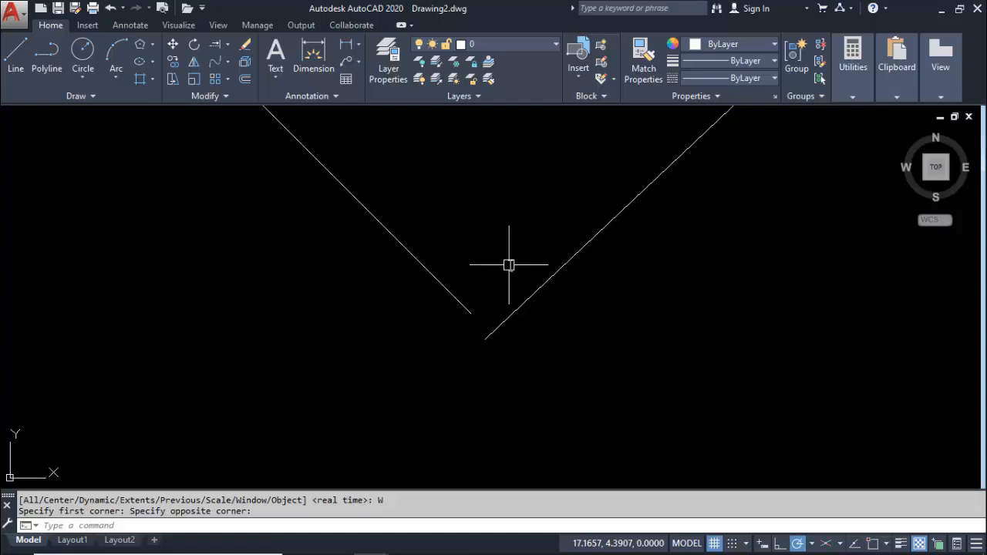
Zoom out and pan the drawing to view the whole quadrilateral together with the origin and X axis
scroll(508, 264, down, 2)
scroll(511, 222, down, 3)
middle_drag(512, 222, 442, 428)
mouse_move(452, 271)
middle_down()
mouse_move(450, 293)
mouse_move(463, 249)
mouse_move(462, 287)
mouse_move(478, 238)
mouse_move(480, 267)
mouse_move(417, 249)
mouse_move(495, 287)
mouse_move(418, 223)
mouse_move(434, 244)
mouse_move(410, 223)
mouse_move(354, 229)
mouse_move(590, 257)
mouse_move(342, 229)
mouse_move(474, 266)
mouse_move(452, 357)
middle_up()
scroll(467, 284, down, 3)
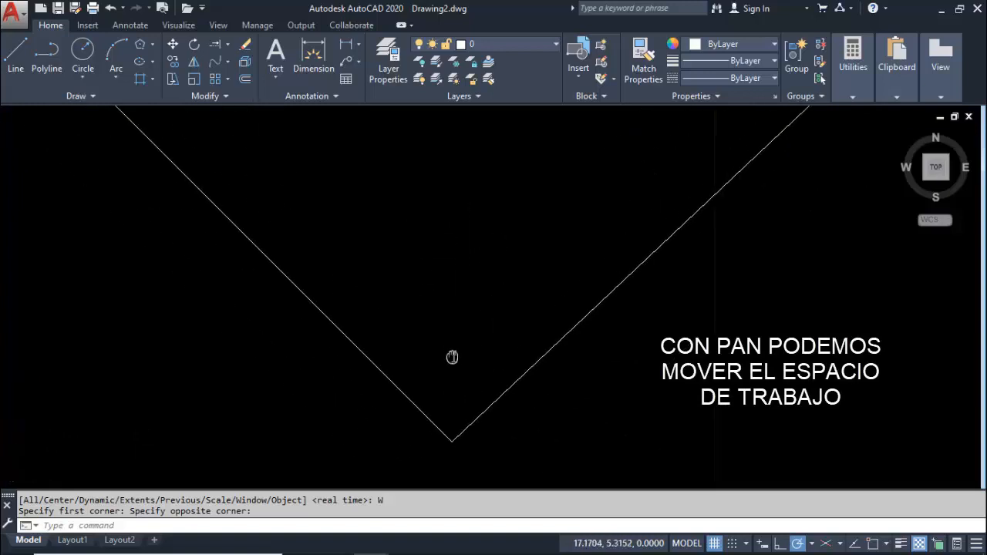
scroll(446, 303, down, 3)
middle_drag(455, 244, 428, 380)
scroll(428, 382, down, 2)
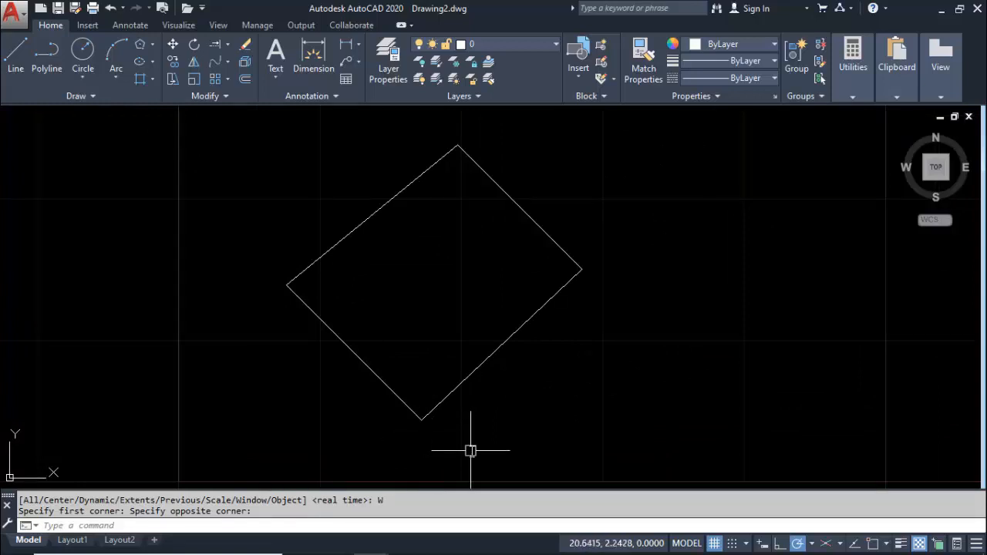
middle_drag(448, 449, 460, 408)
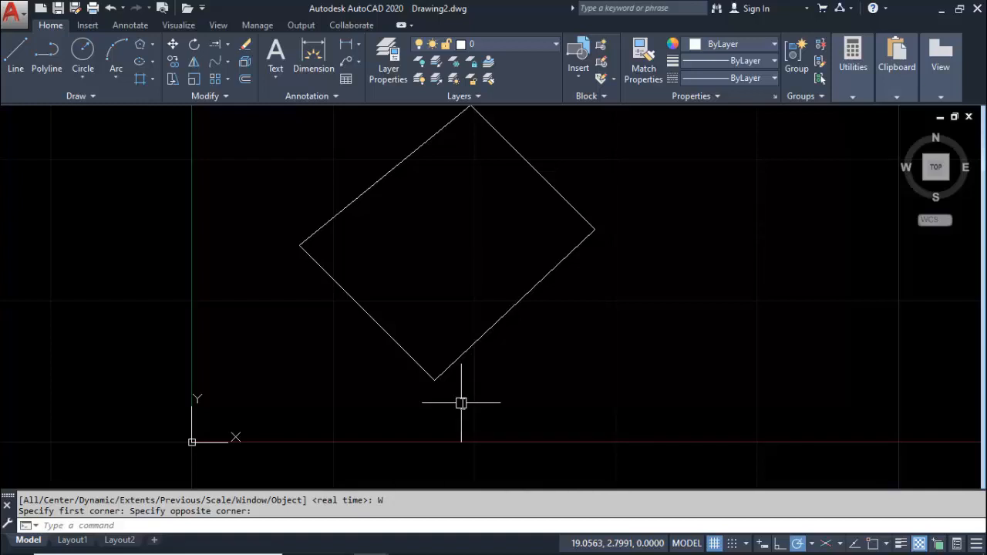
middle_drag(461, 402, 455, 424)
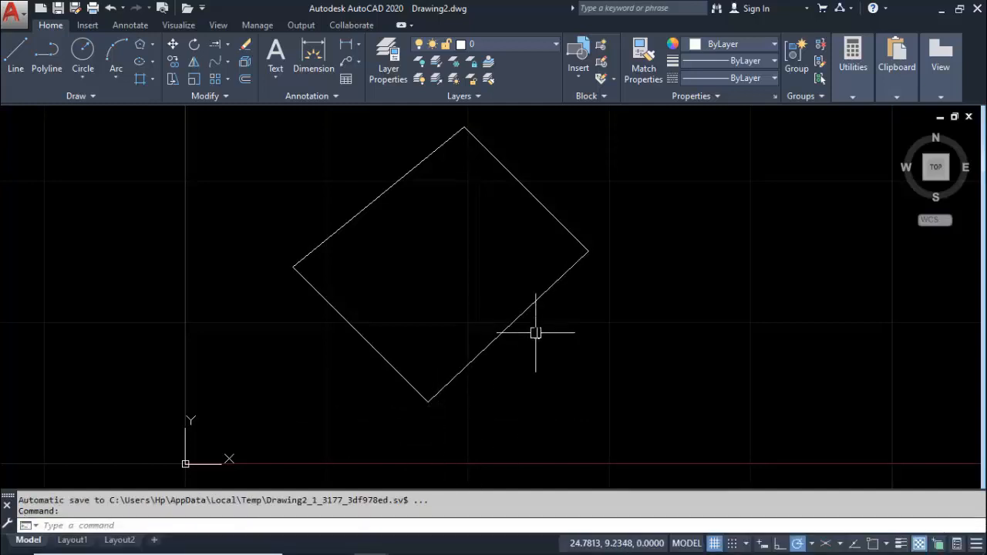
Delete the quadrilateral's lower-right side that was drawn by eye
mouse_move(527, 310)
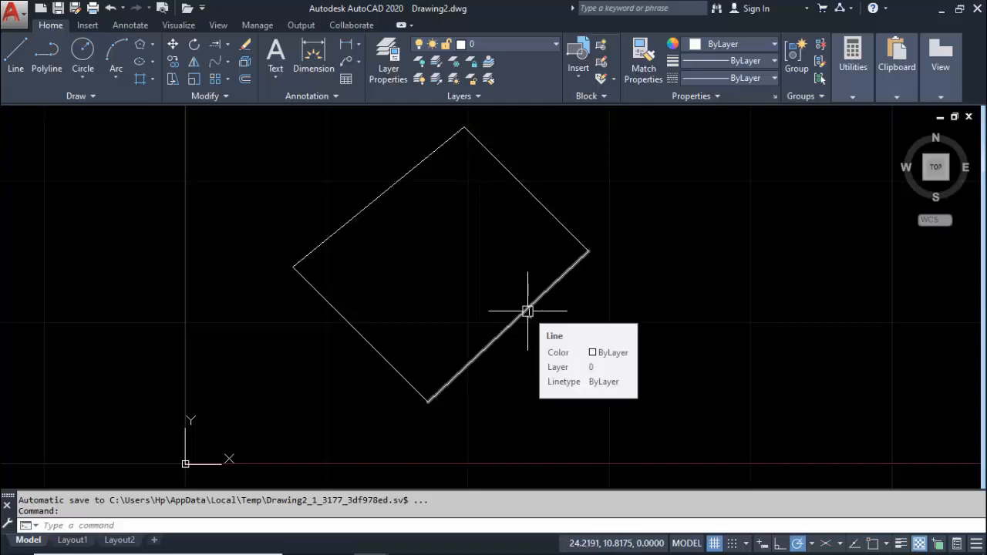
click(527, 311)
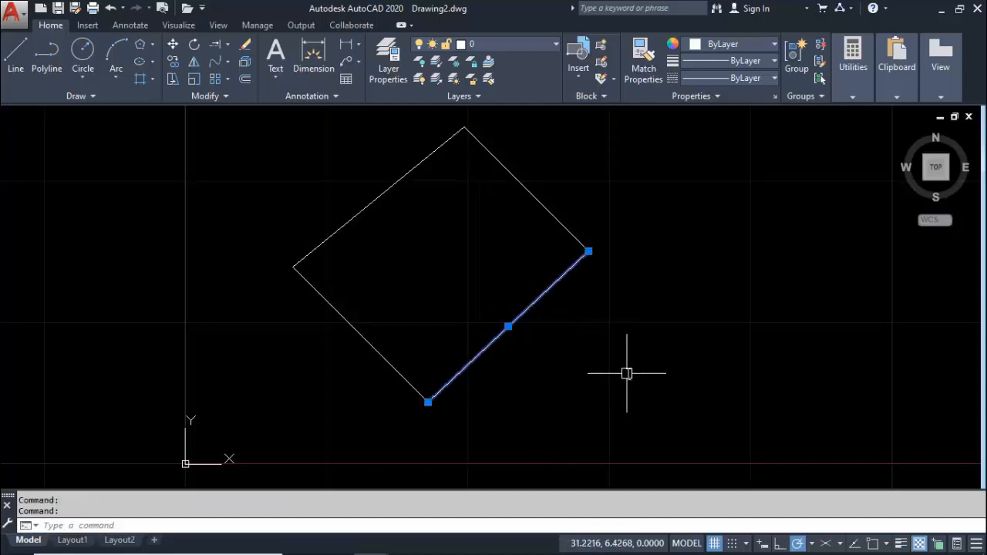
key(Delete)
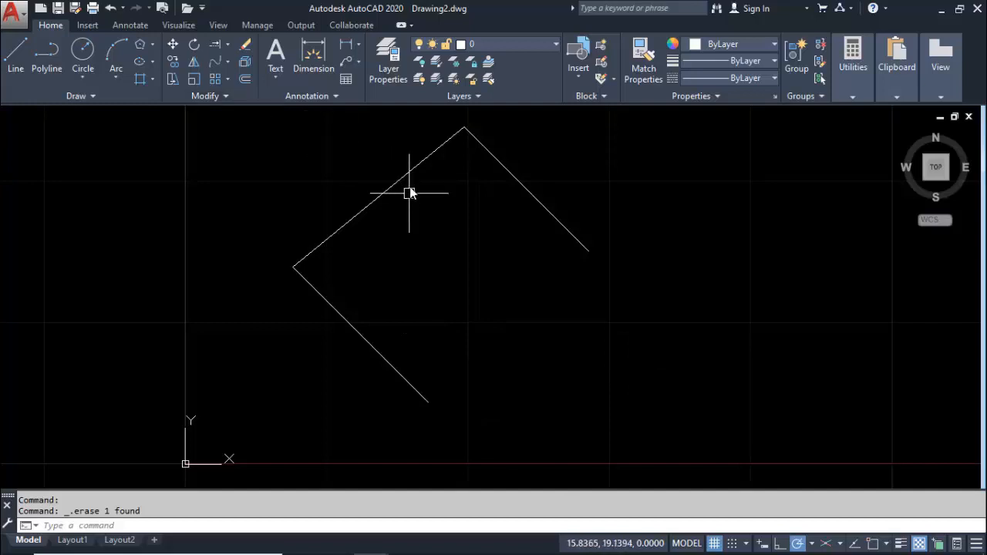
Turn on object snap and redraw the lower-right side with the Line command between the endpoints of the two open sides
click(16, 56)
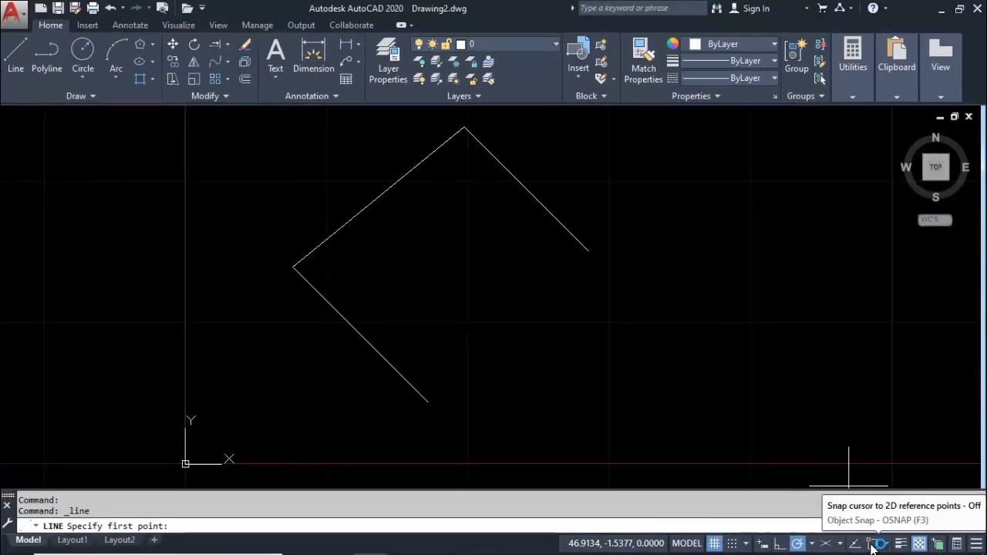
click(872, 542)
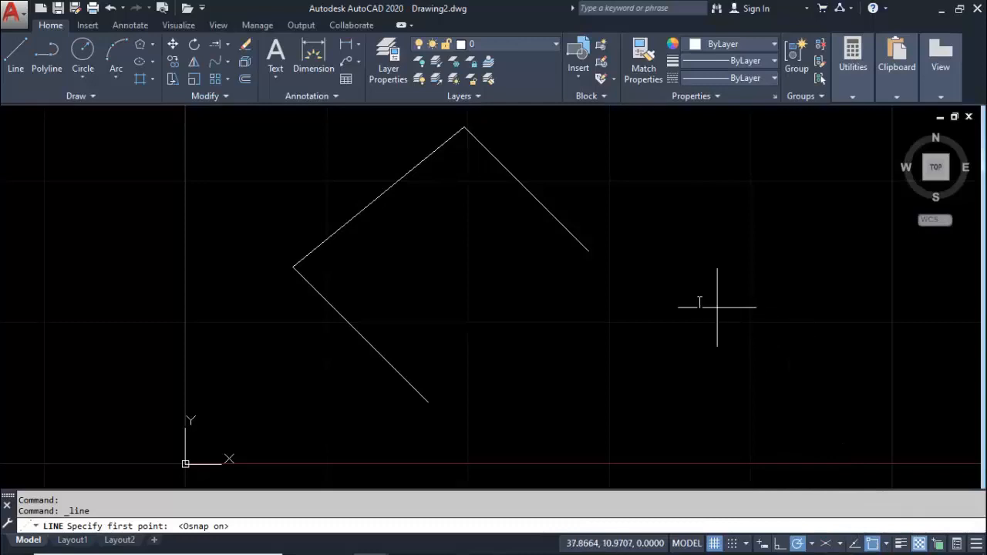
click(588, 251)
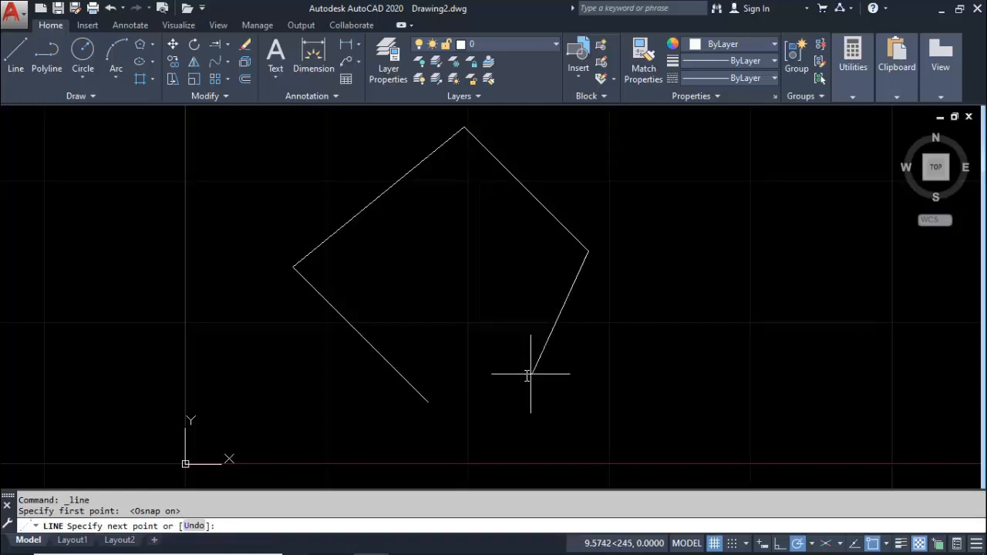
click(428, 402)
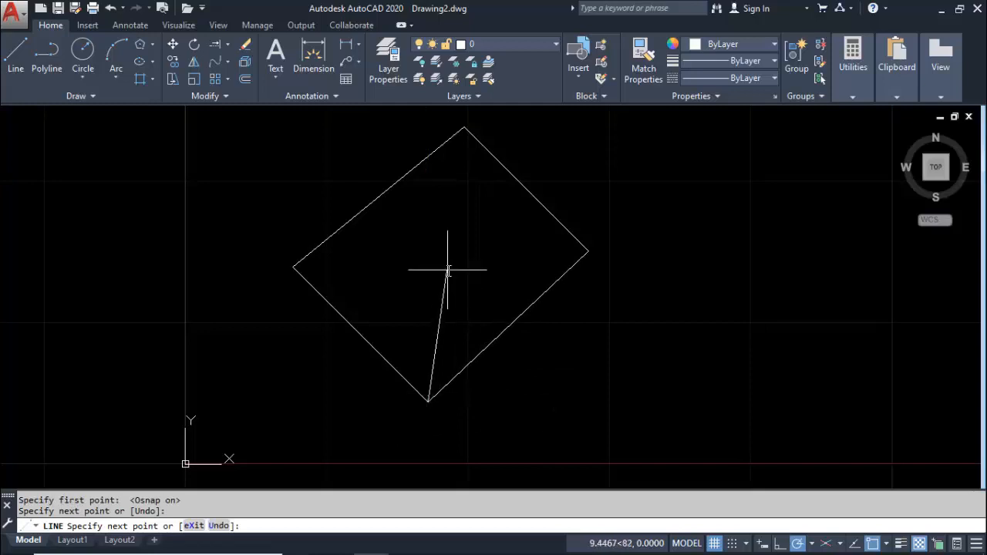
key(Escape)
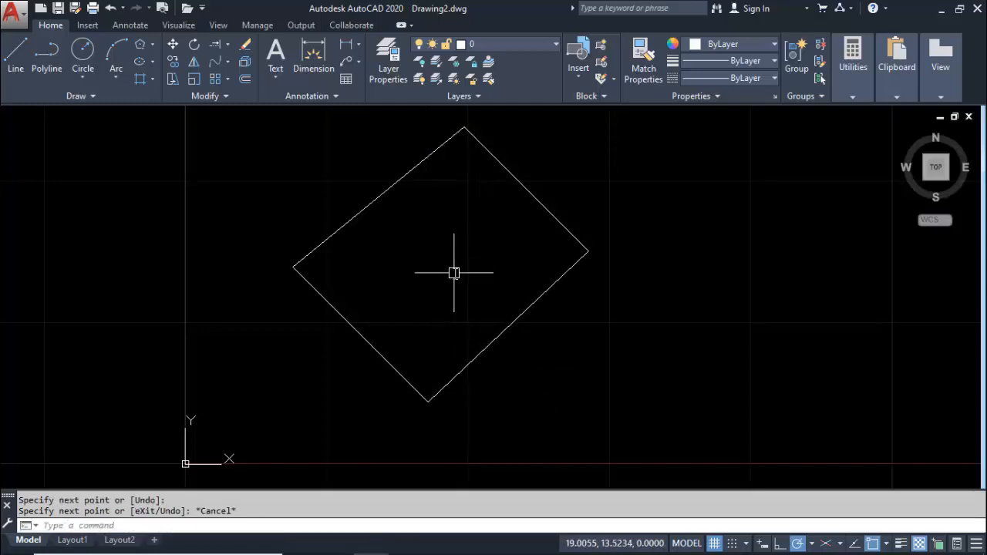
Check the closure of the quadrilateral's lowest corner by enlarging it with the Zoom command's Window option
text(z)
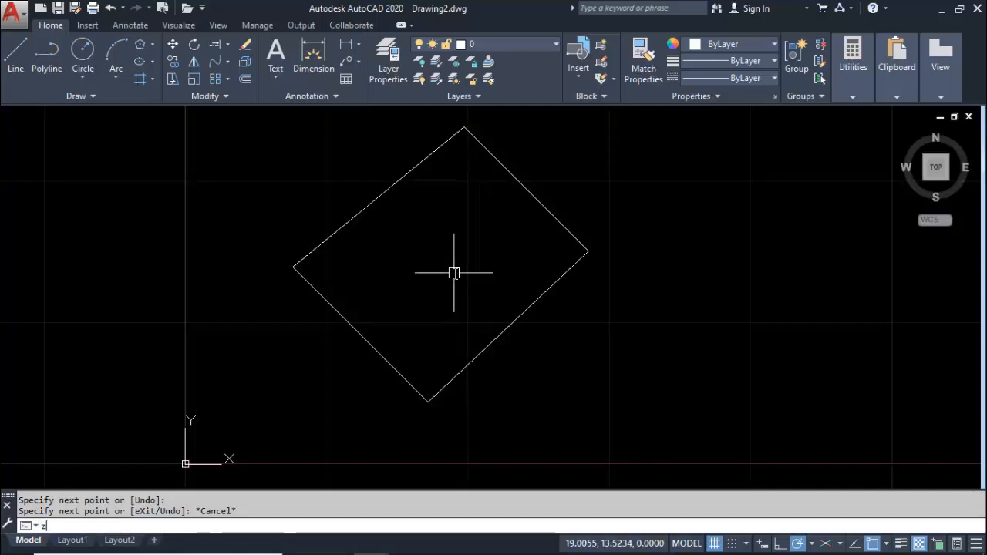
key(Return)
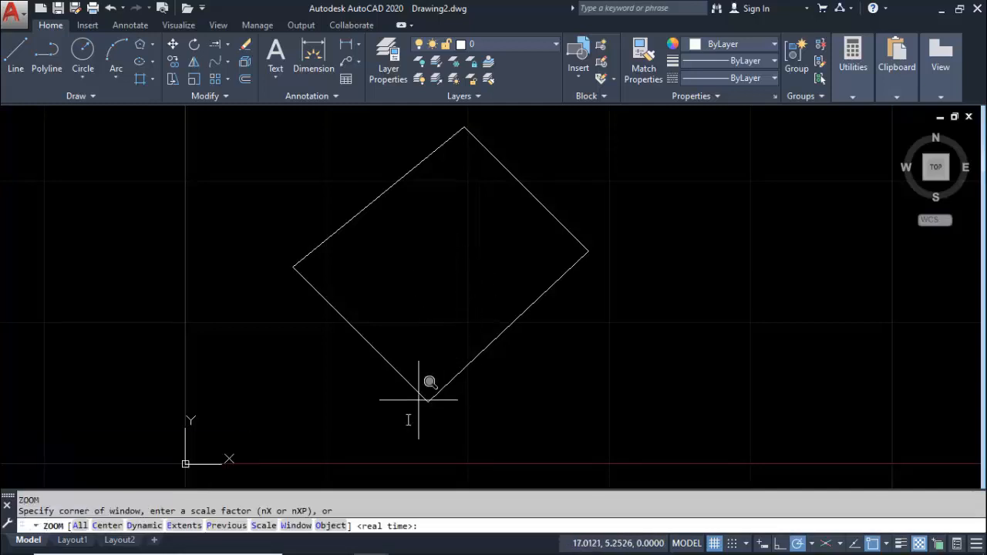
click(299, 530)
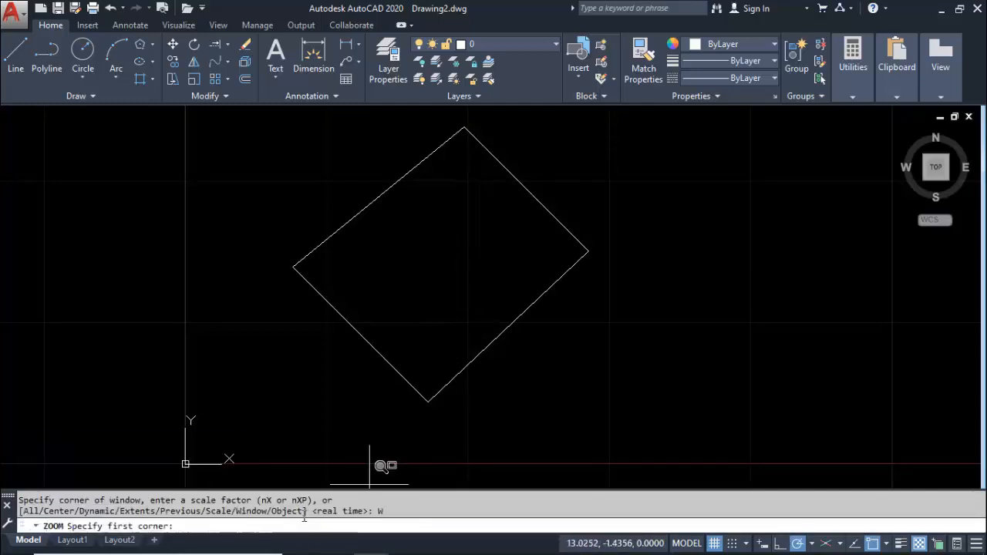
click(413, 389)
click(439, 410)
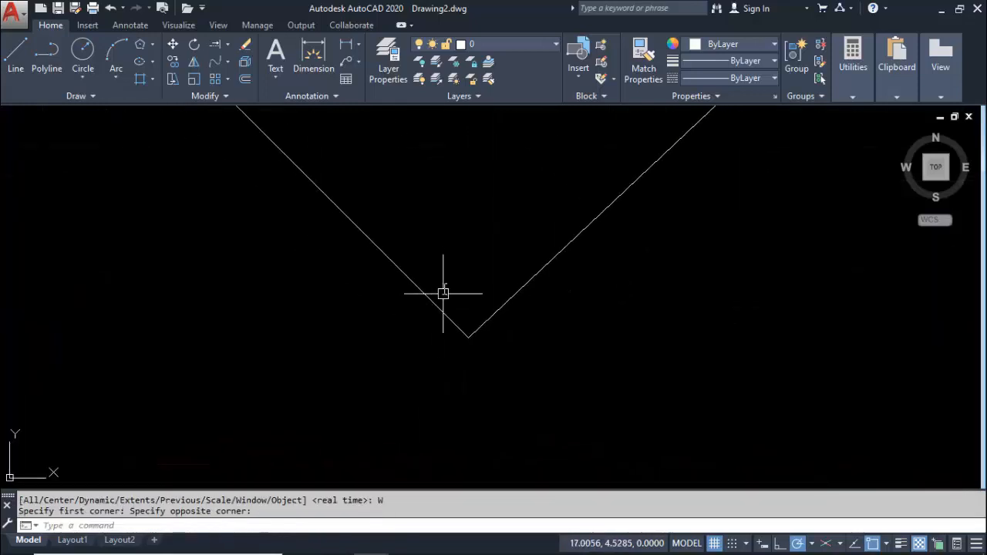
Check the closure of the quadrilateral's lowest corner by magnifying it repeatedly with Zoom windows
key(Return)
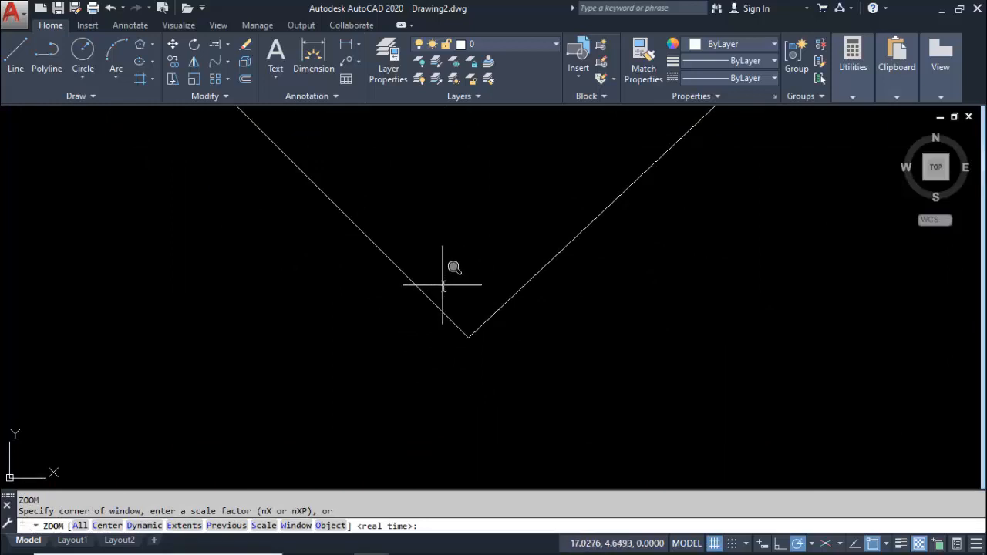
click(443, 286)
click(496, 360)
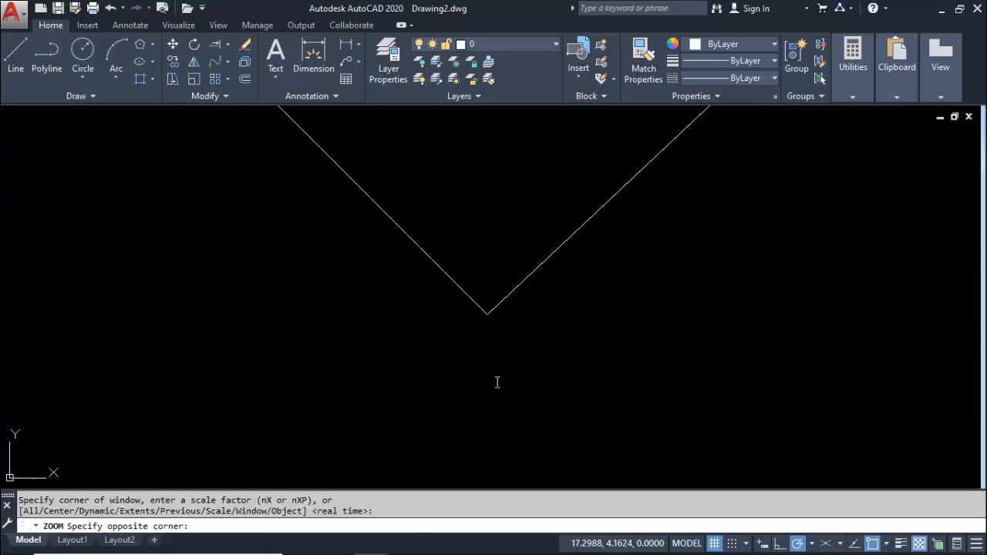
key(Return)
click(468, 284)
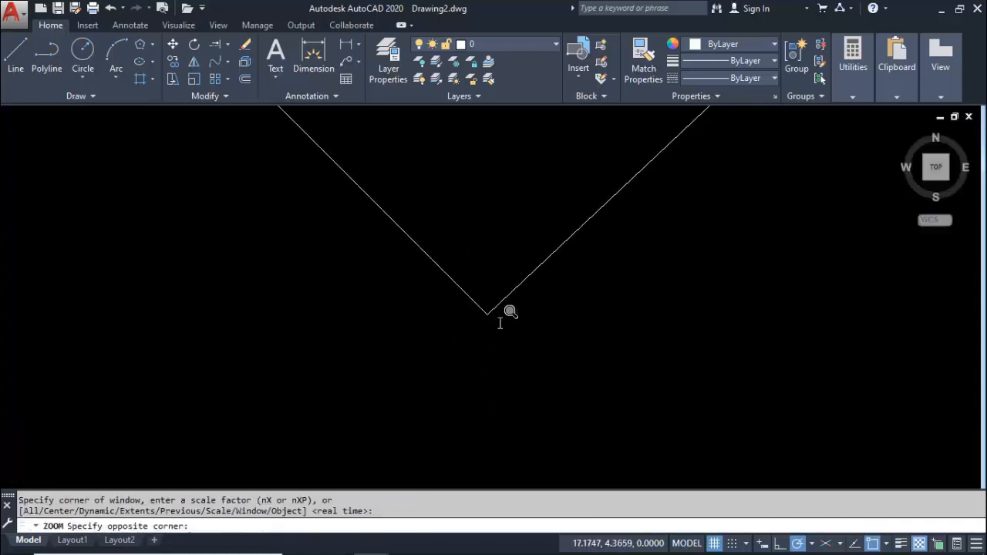
click(498, 321)
key(Return)
click(486, 327)
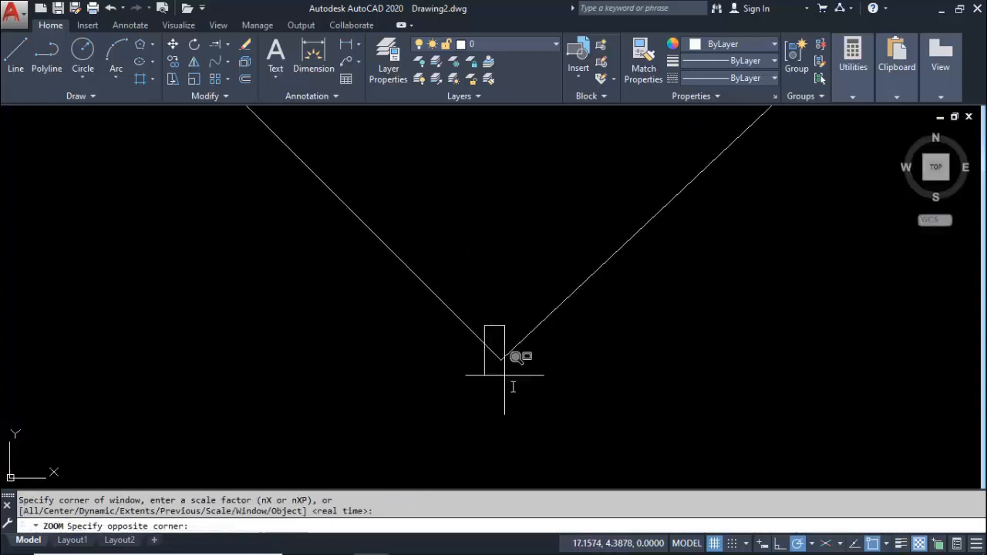
click(507, 378)
key(Return)
click(467, 269)
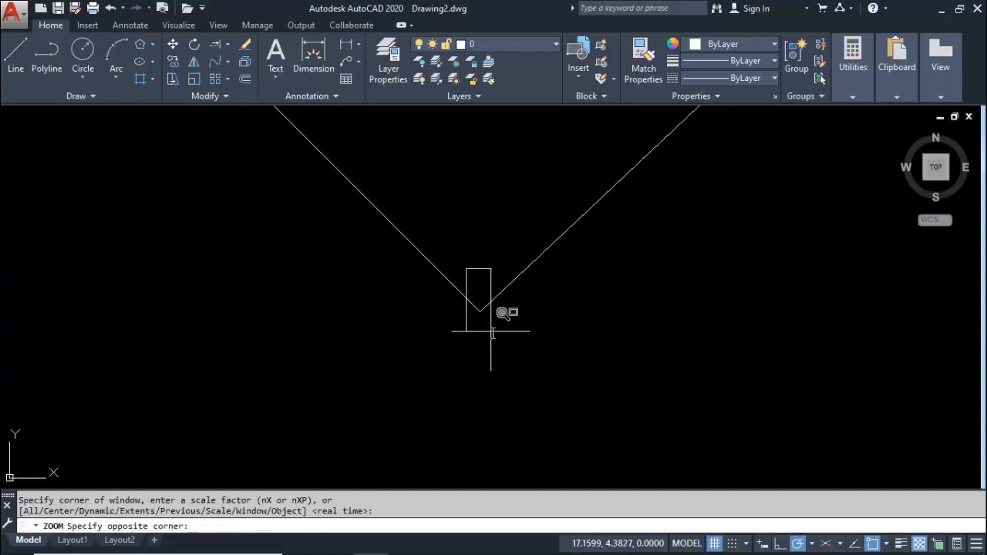
click(491, 332)
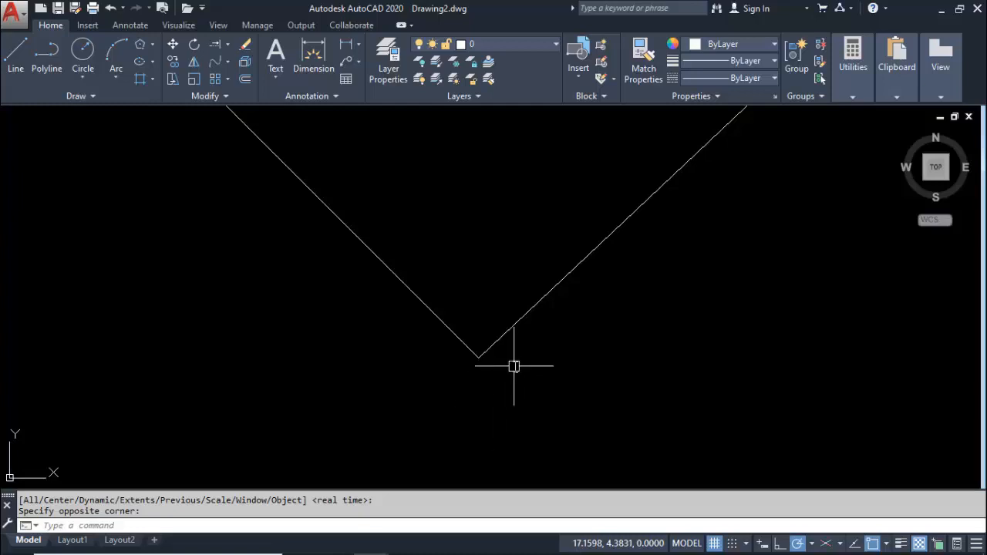
Zoom out and pan to view the whole quadrilateral beside the drawing origin
scroll(514, 367, down, 6)
scroll(514, 367, down, 8)
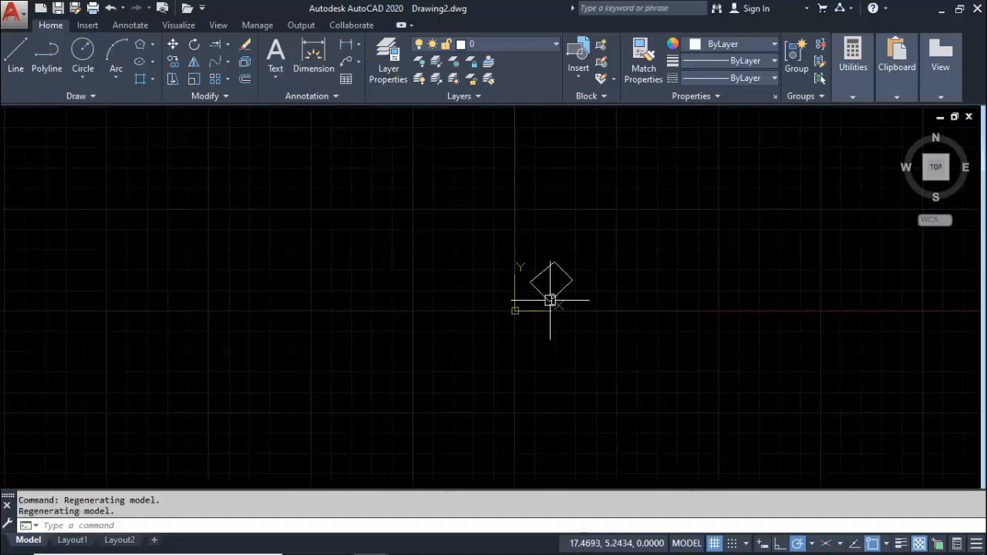
scroll(572, 312, up, 5)
middle_drag(539, 324, 493, 310)
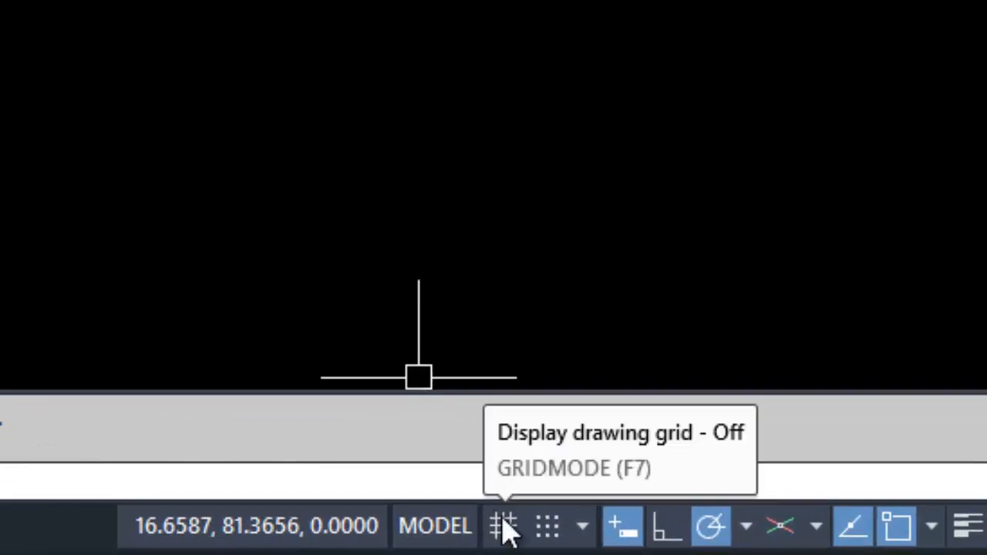
Display the drawing grid around the dimensioned cross and turn it off again
click(505, 527)
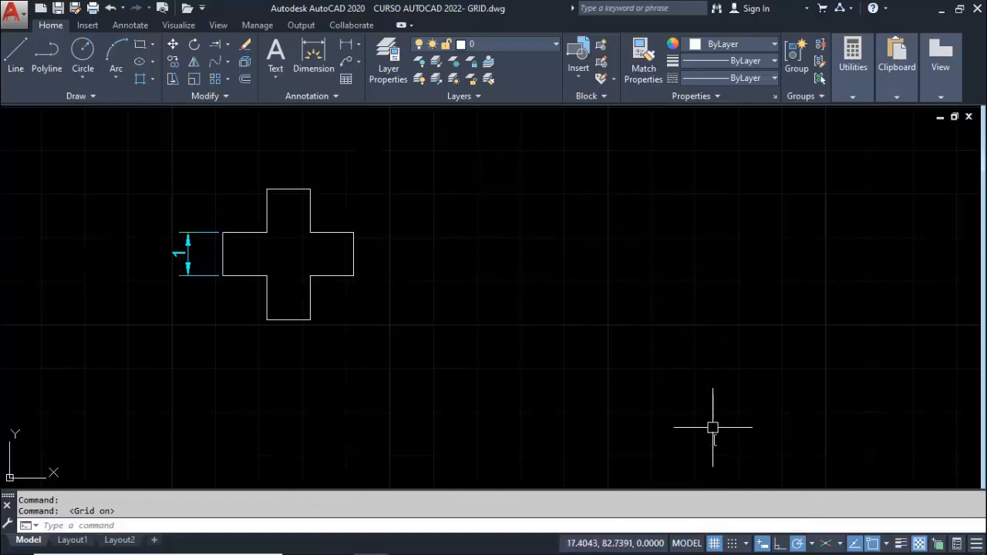
click(715, 543)
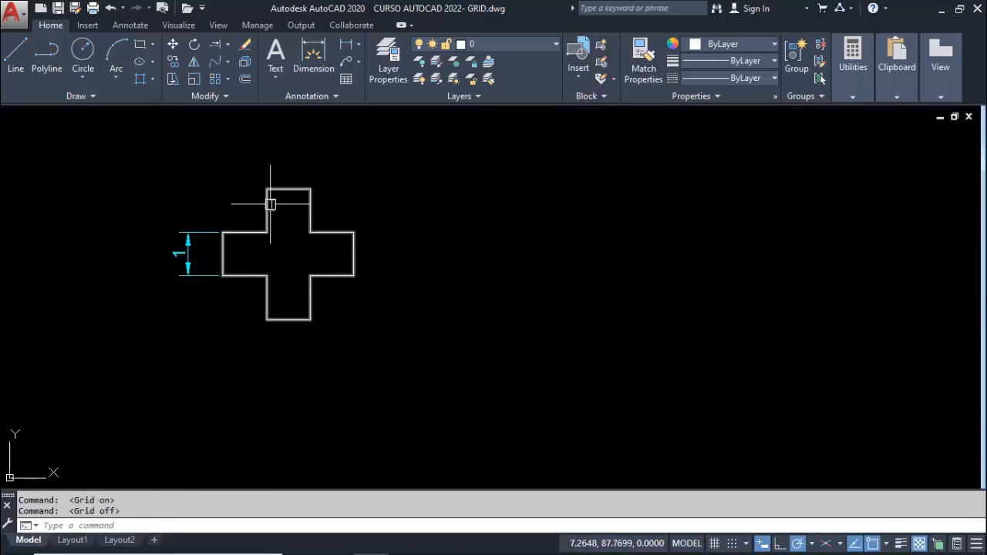
Start a line beside the dimensioned cross, level with its lower edge, and replace polar tracking with Ortho mode
click(16, 55)
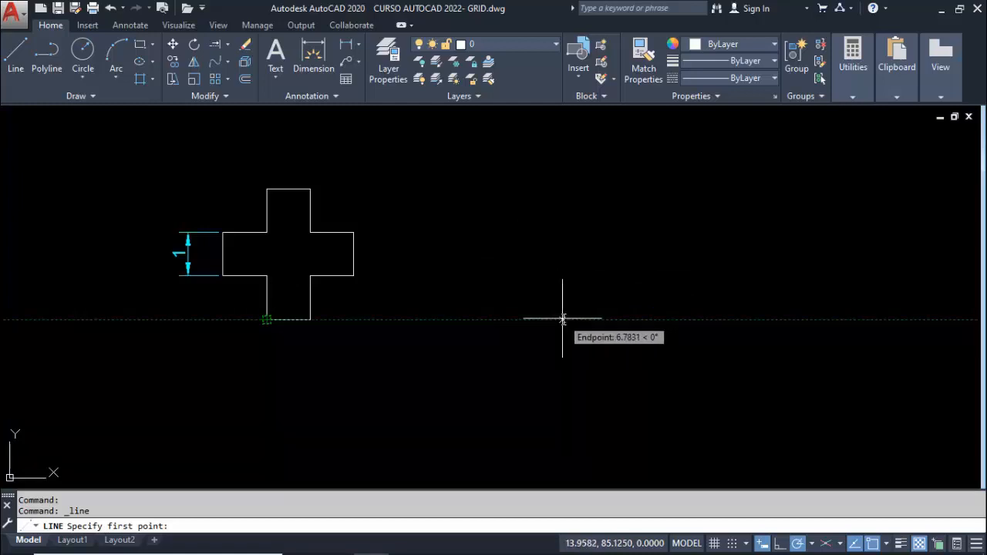
click(563, 318)
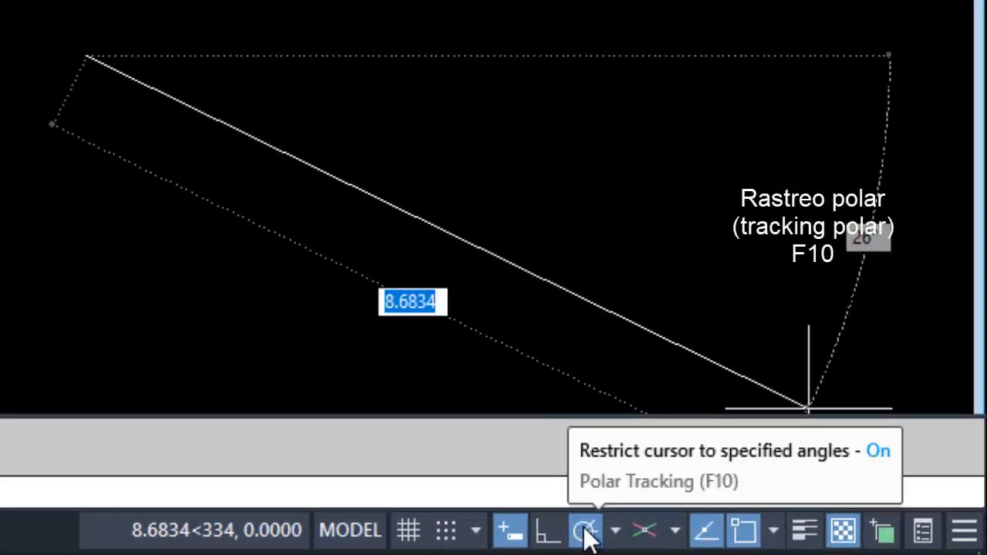
click(585, 531)
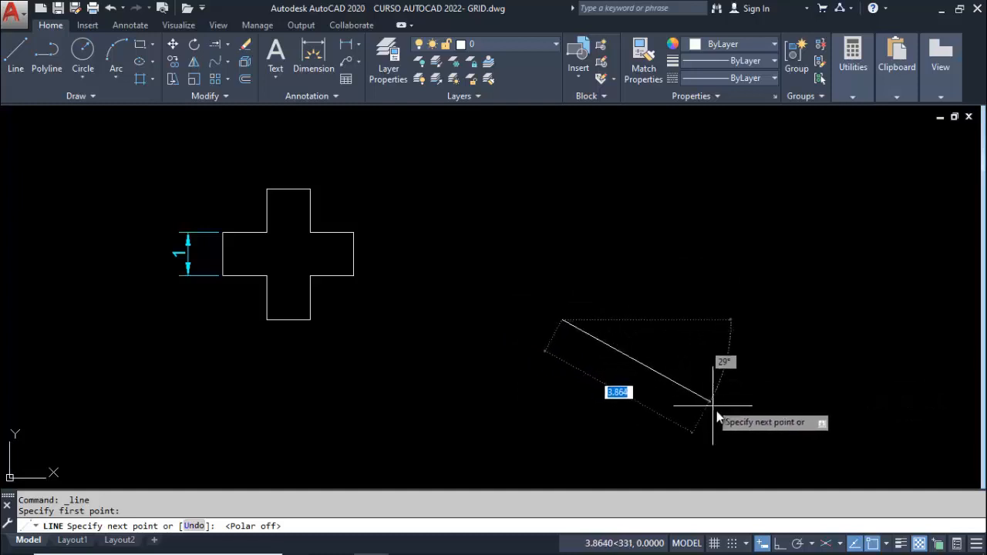
click(780, 543)
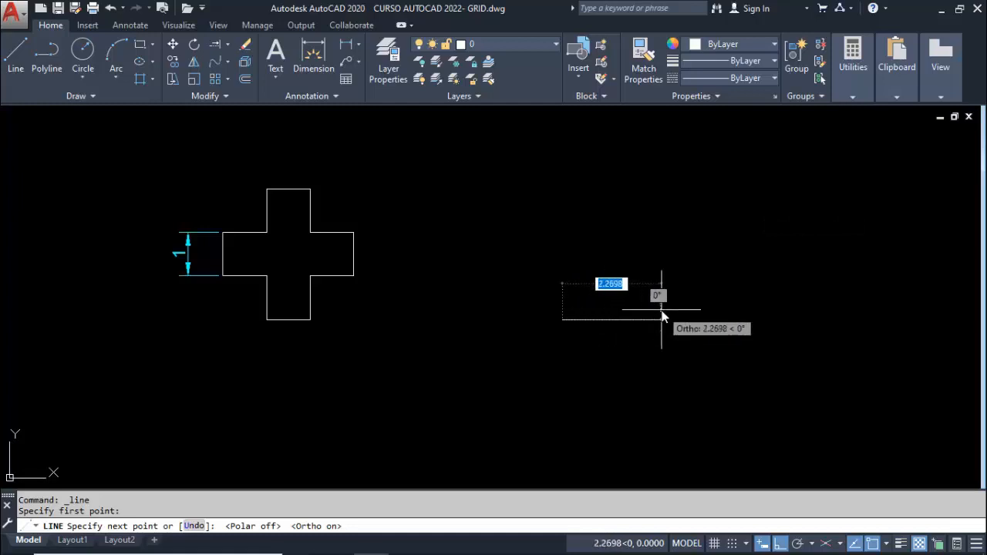
Draw the second cross's base and right arm with 1-unit segments going right, up, right, up and left
text(1)
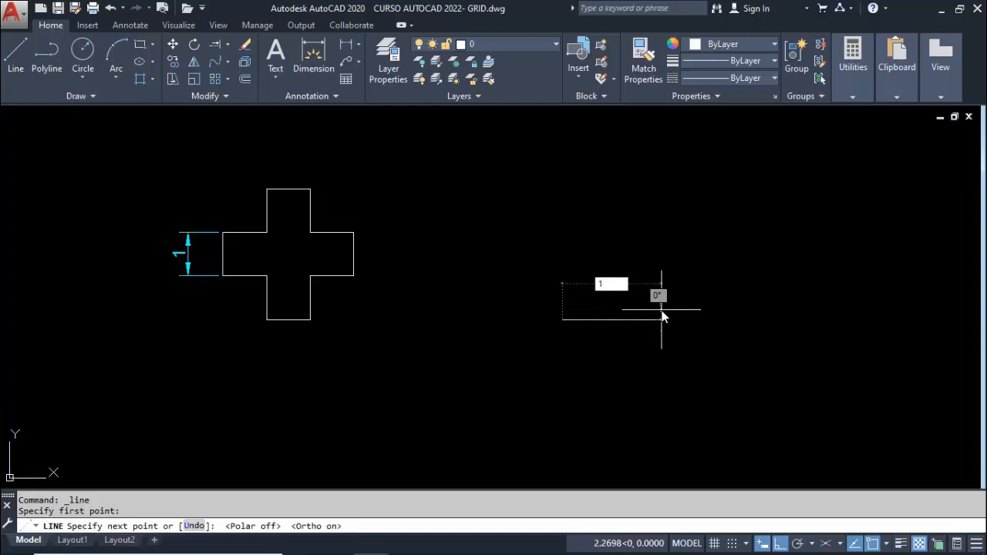
key(Return)
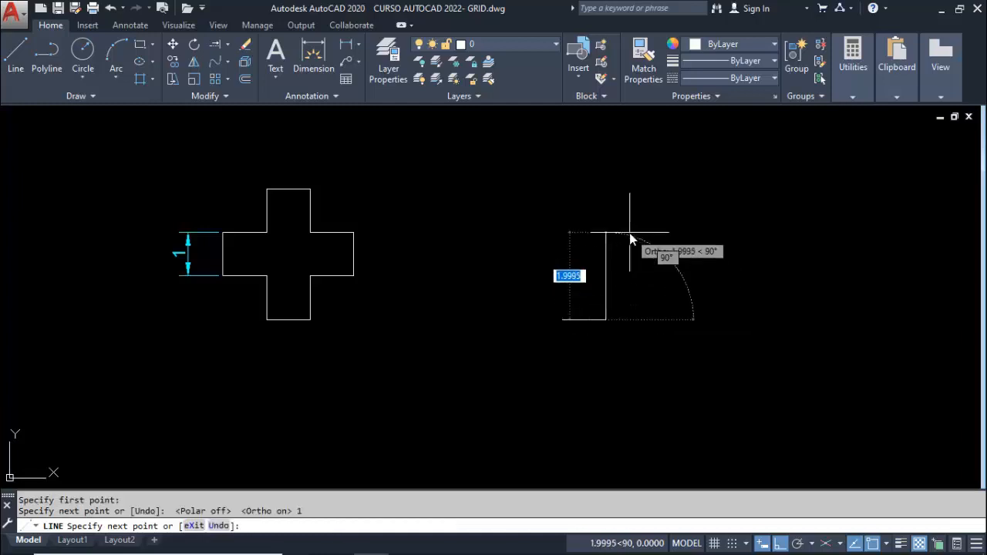
text(1)
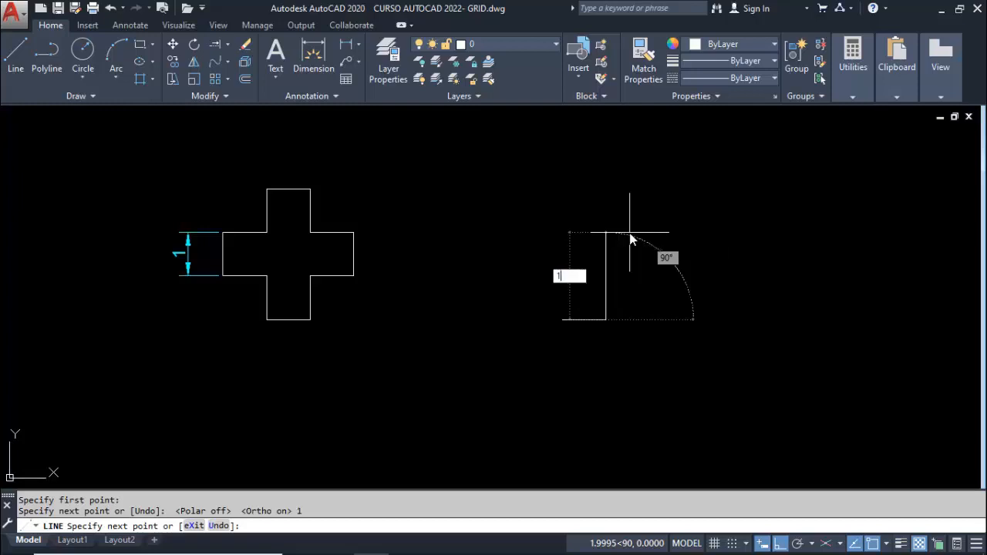
key(Return)
text(1)
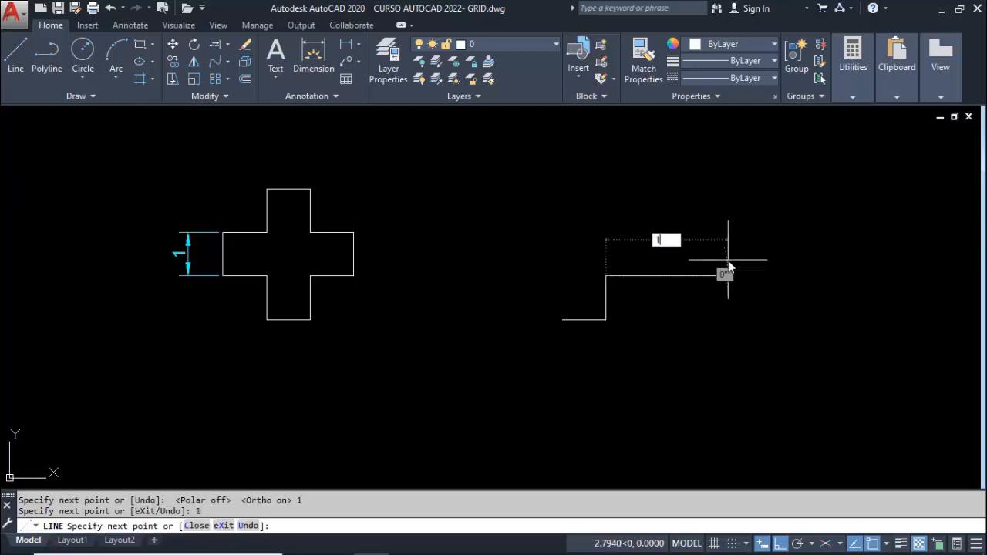
key(Return)
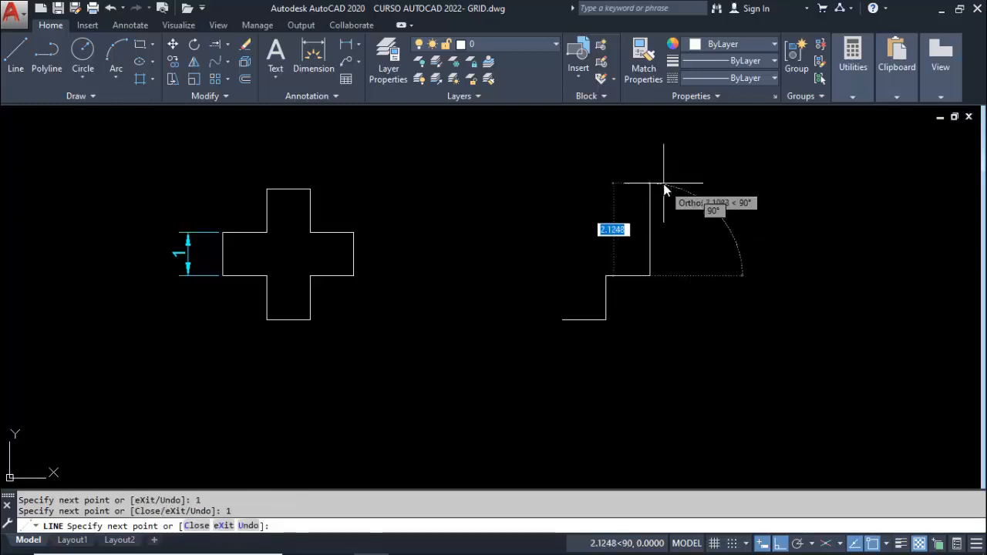
text(1)
key(Return)
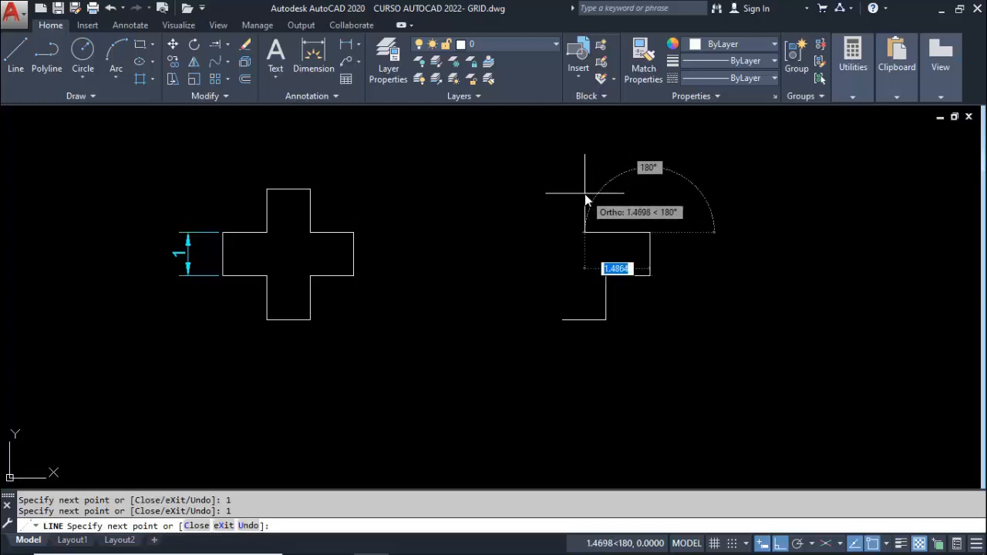
text(1)
key(Return)
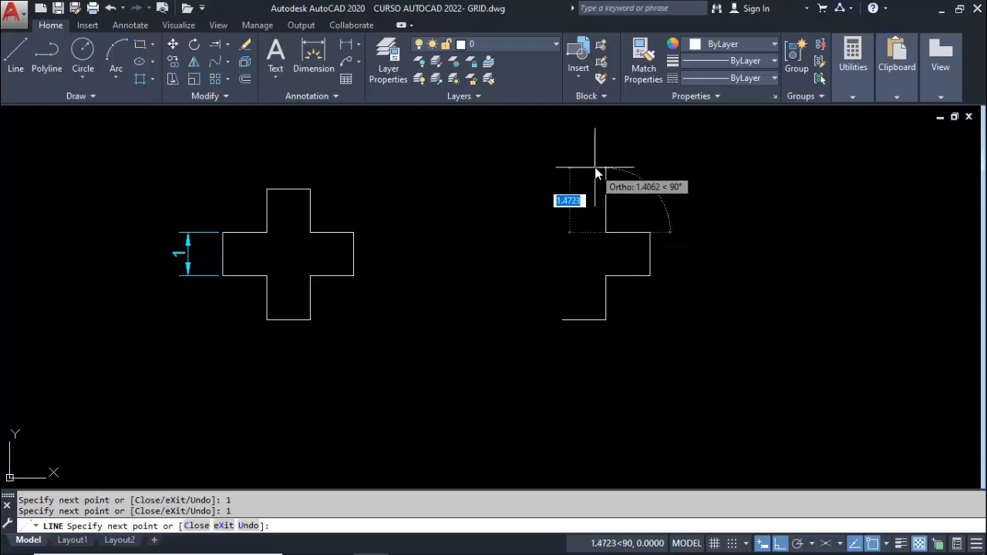
Draw the upper arm of the second cross with 1-unit segments going up, left and down
text(1)
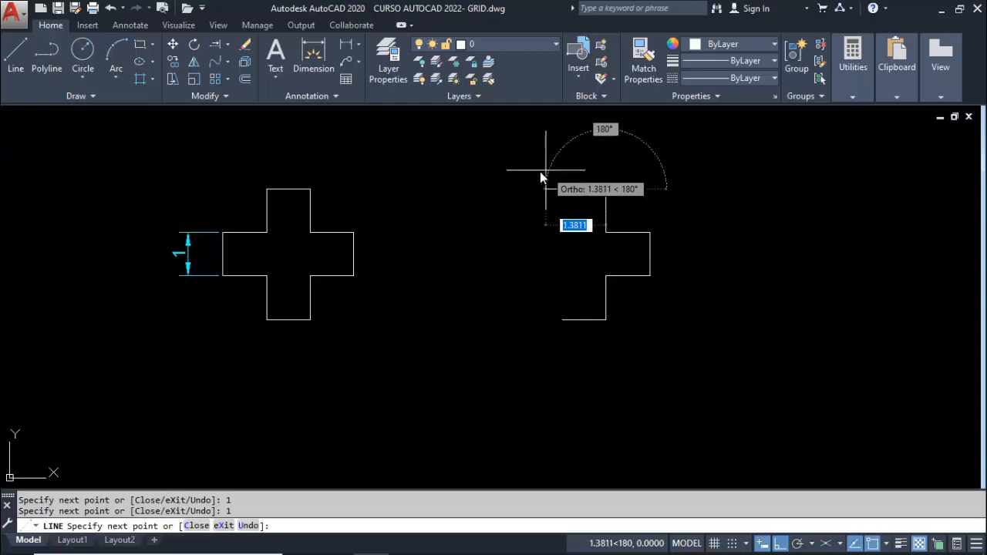
text(1)
key(Return)
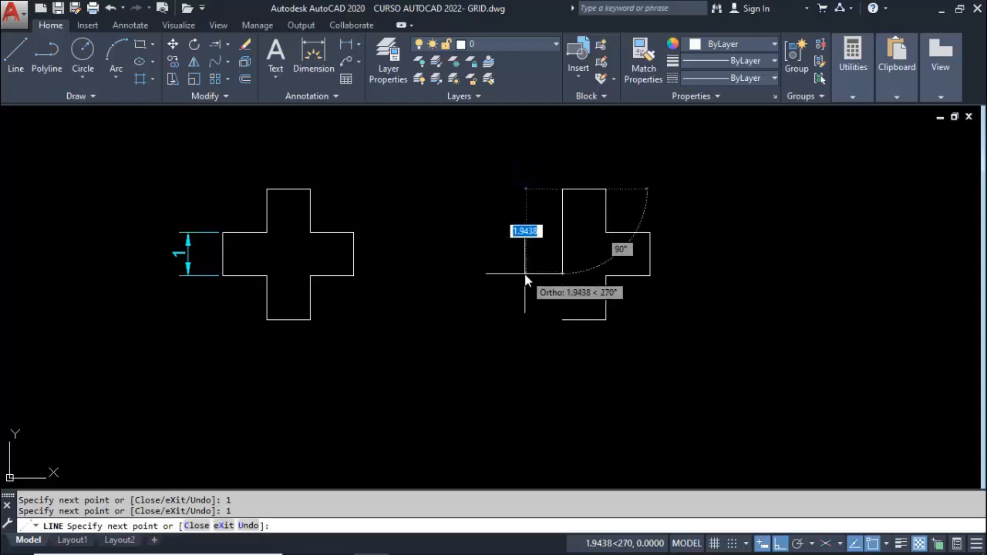
text(1)
key(Return)
Draw the left arm with 1-unit segments left, down and right, and close the cross down to its starting point
text(1)
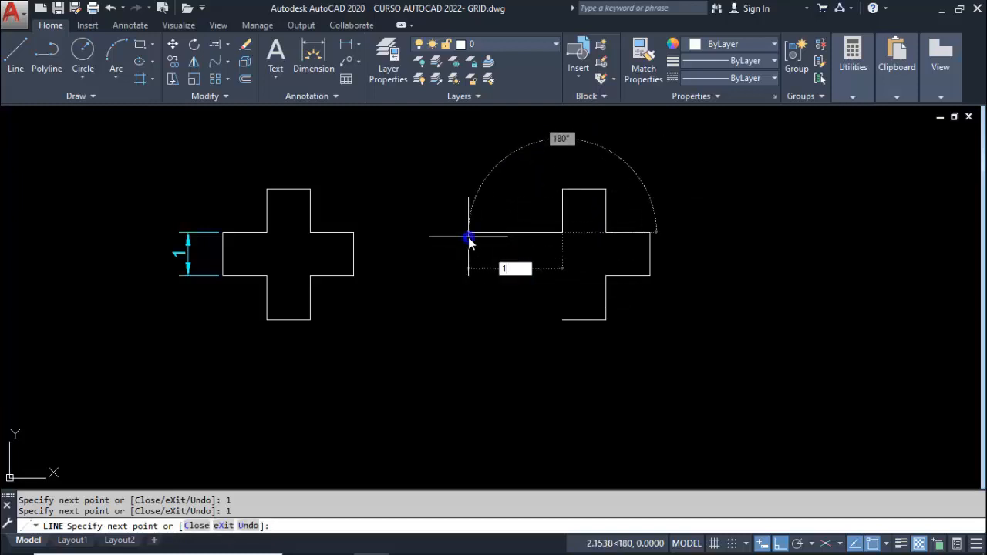
key(Return)
text(1)
key(Return)
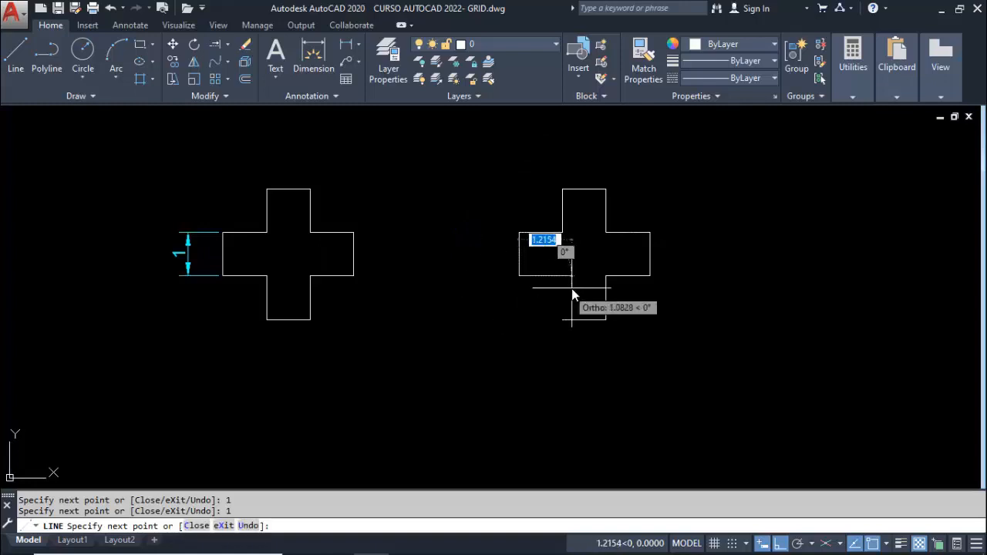
text(1)
key(Return)
text(1)
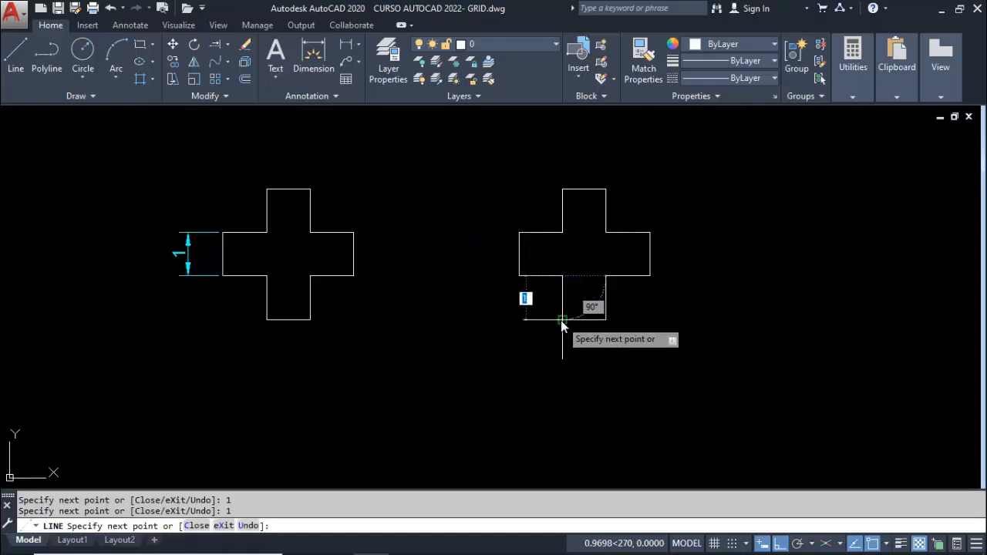
key(Return)
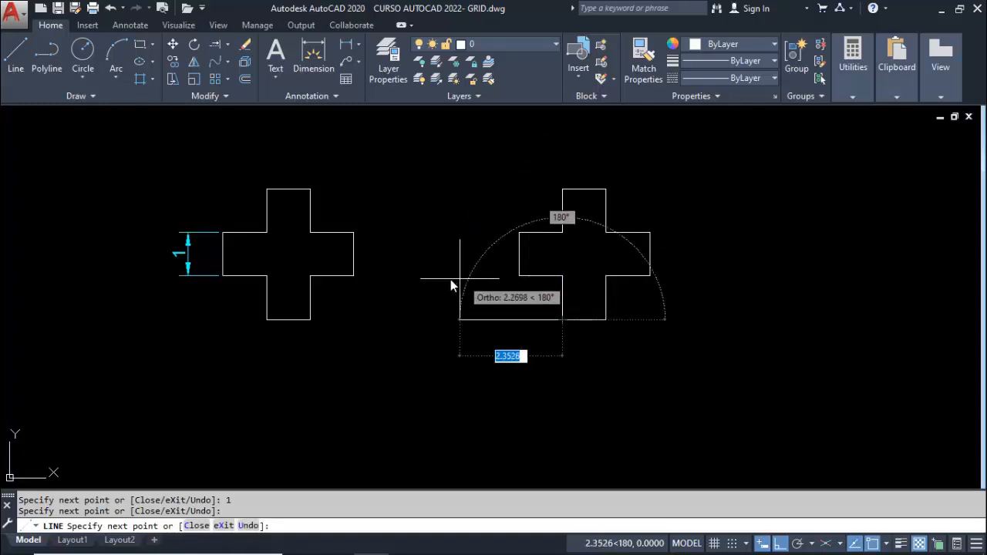
key(Return)
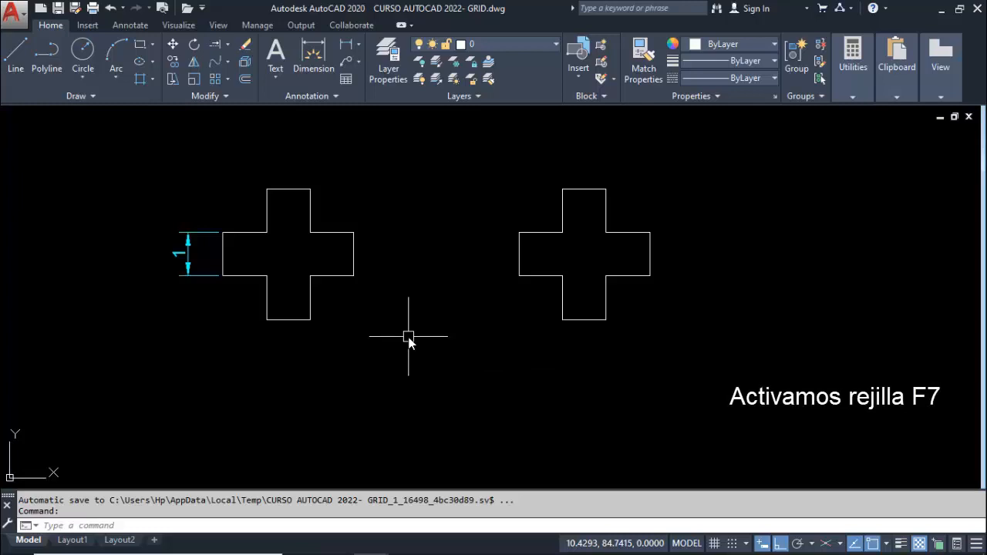
Turn on the drawing grid
key(F7)
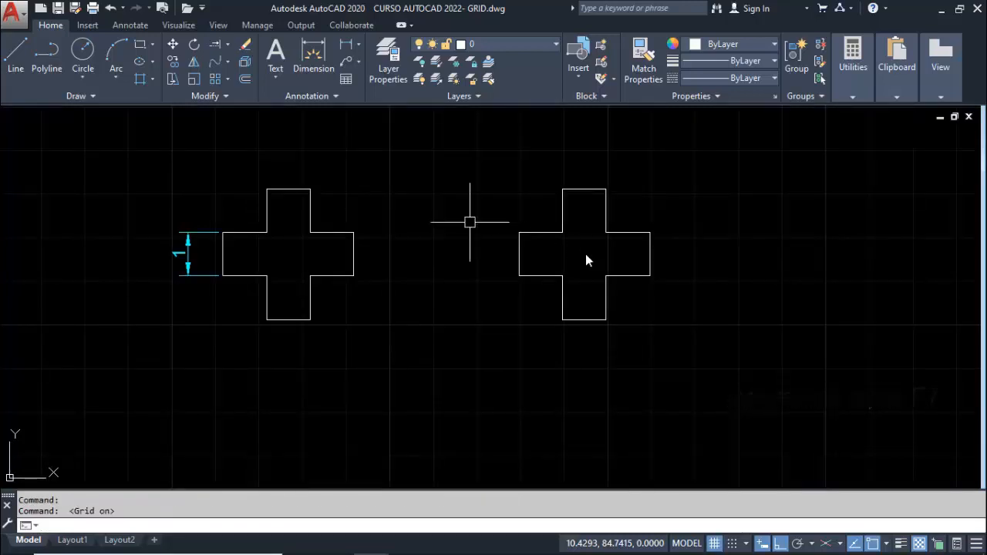
click(17, 57)
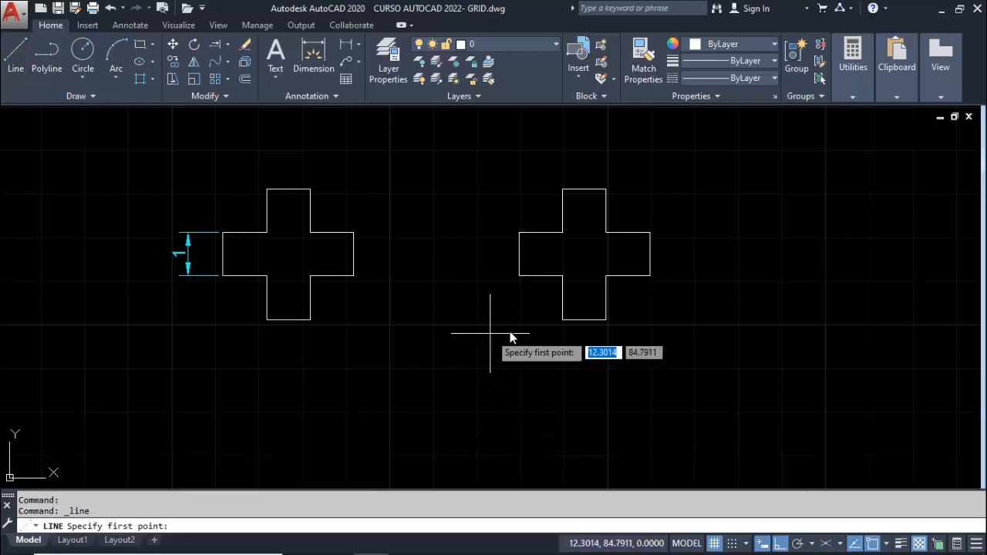
middle_drag(510, 329, 382, 361)
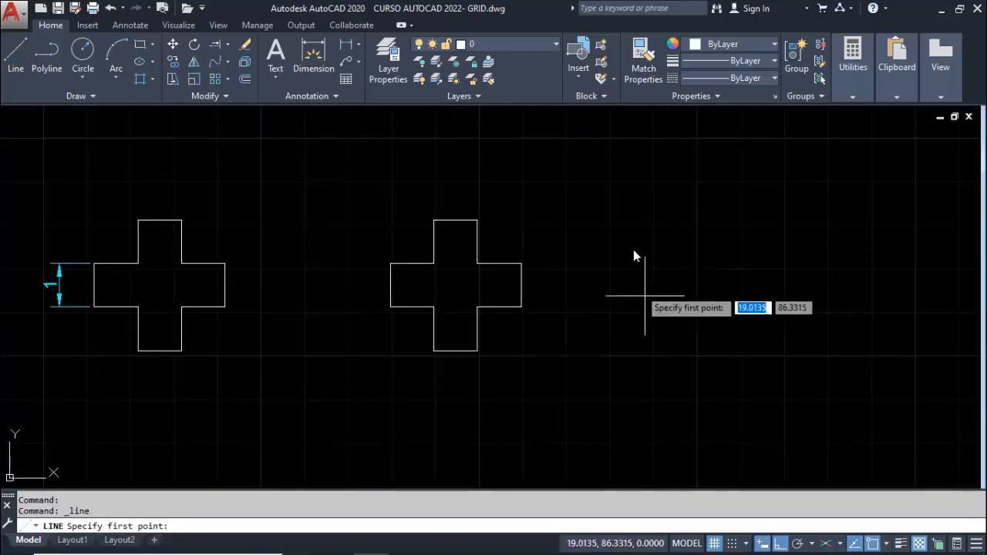
click(657, 356)
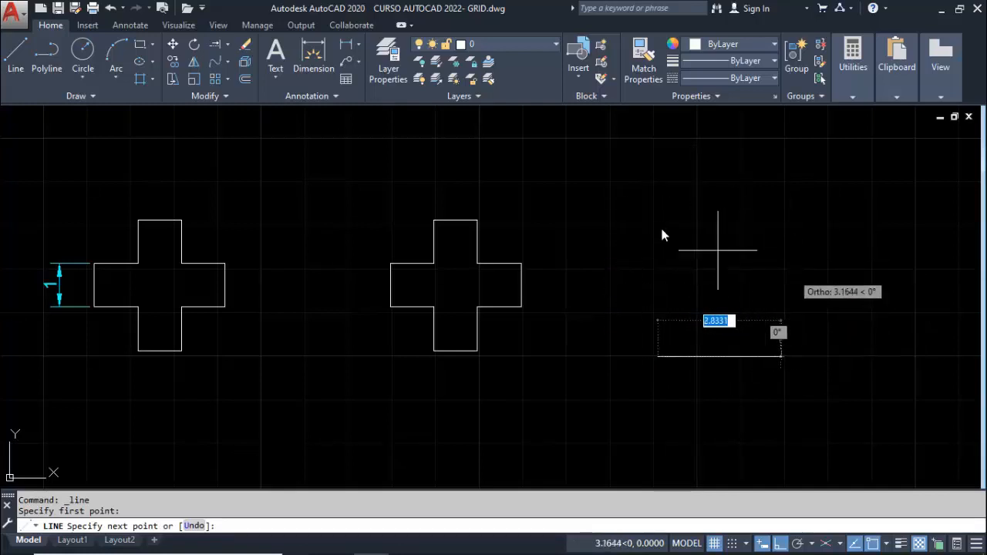
key(Escape)
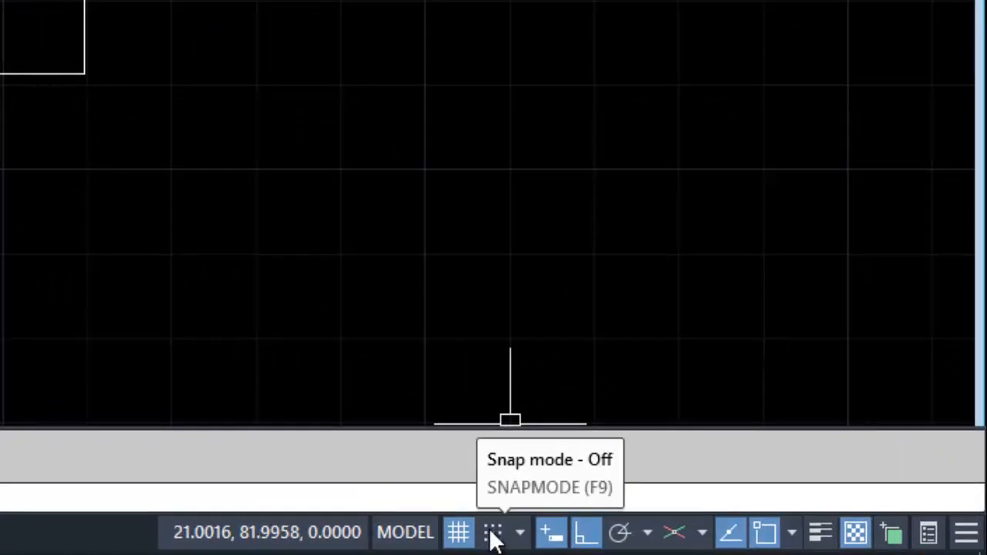
Turn on snap mode and check the snap and grid spacing in the drafting settings while starting a line
click(494, 534)
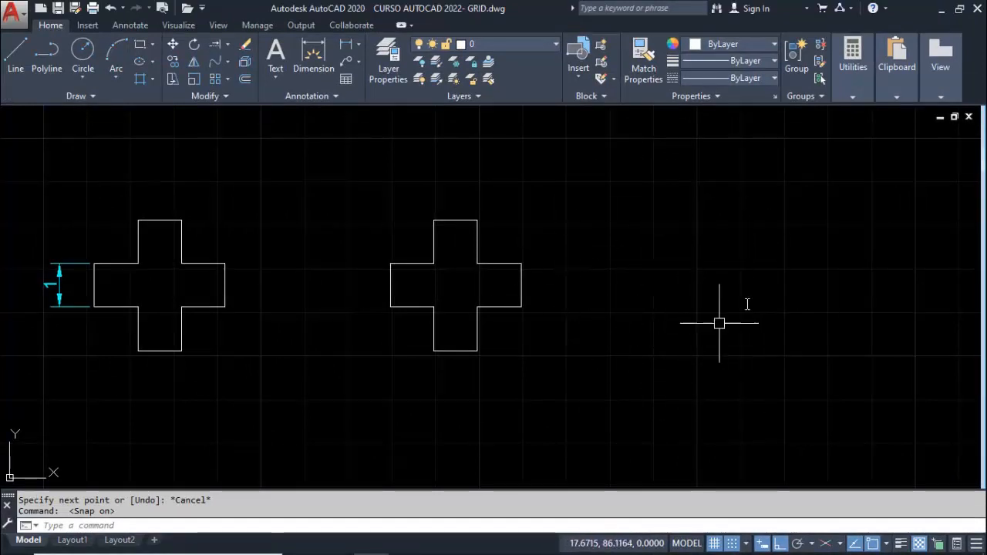
click(14, 53)
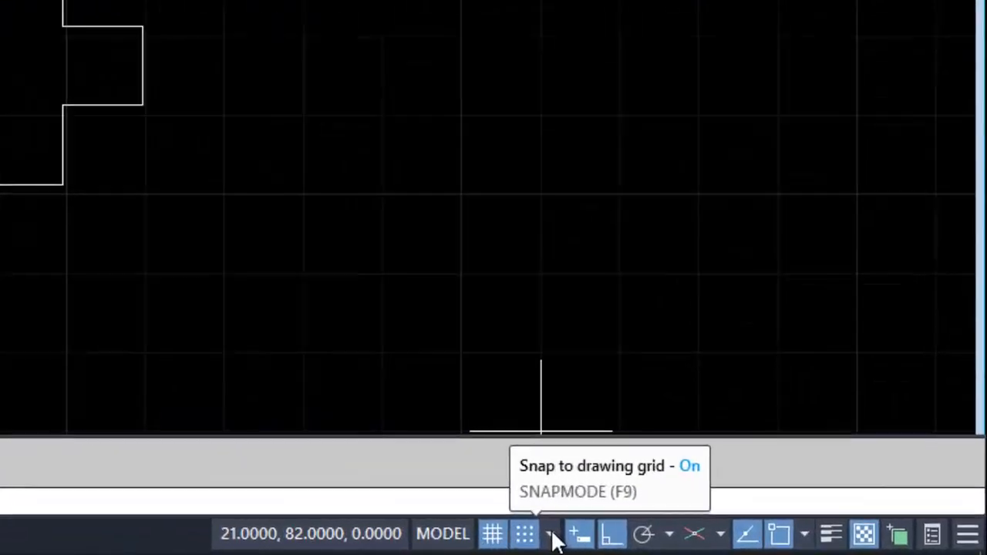
click(522, 534)
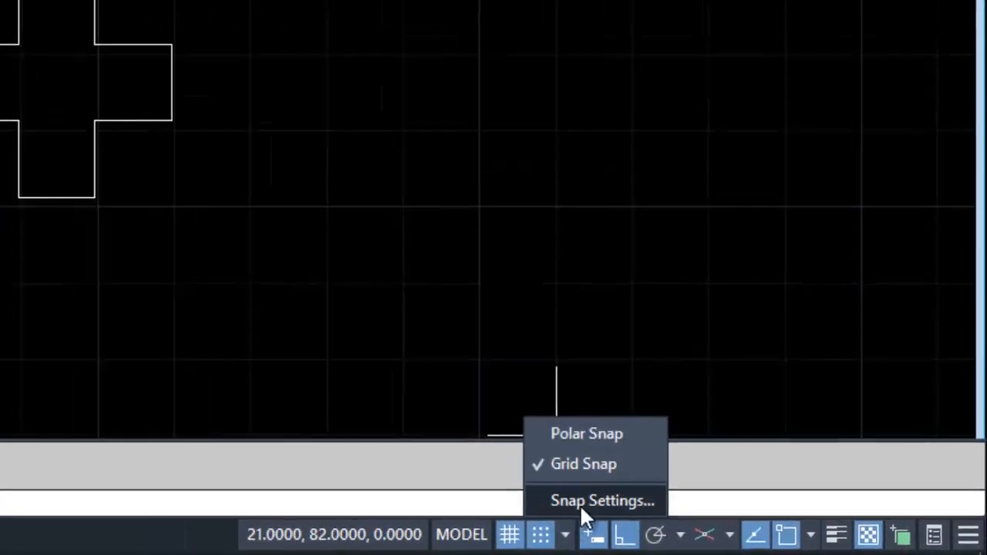
click(690, 517)
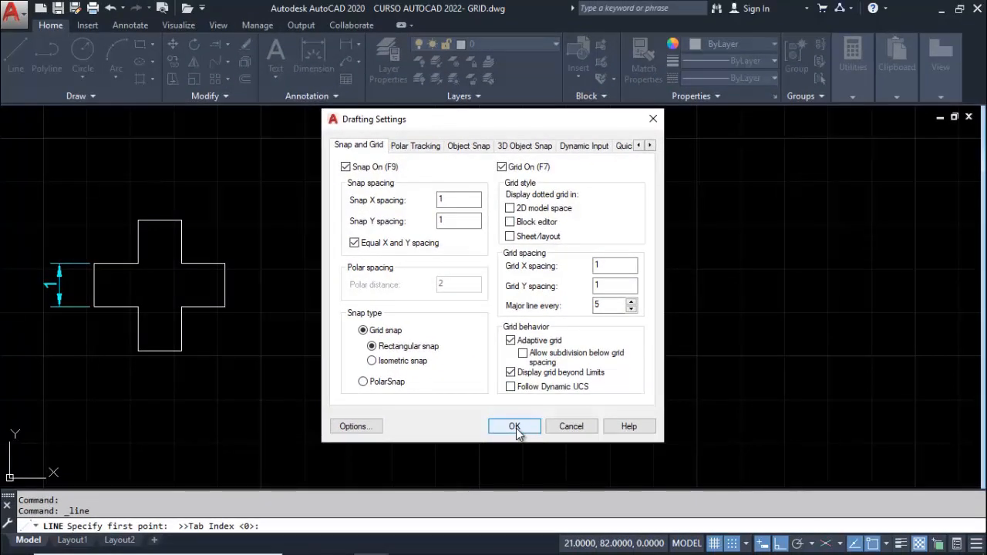
click(515, 428)
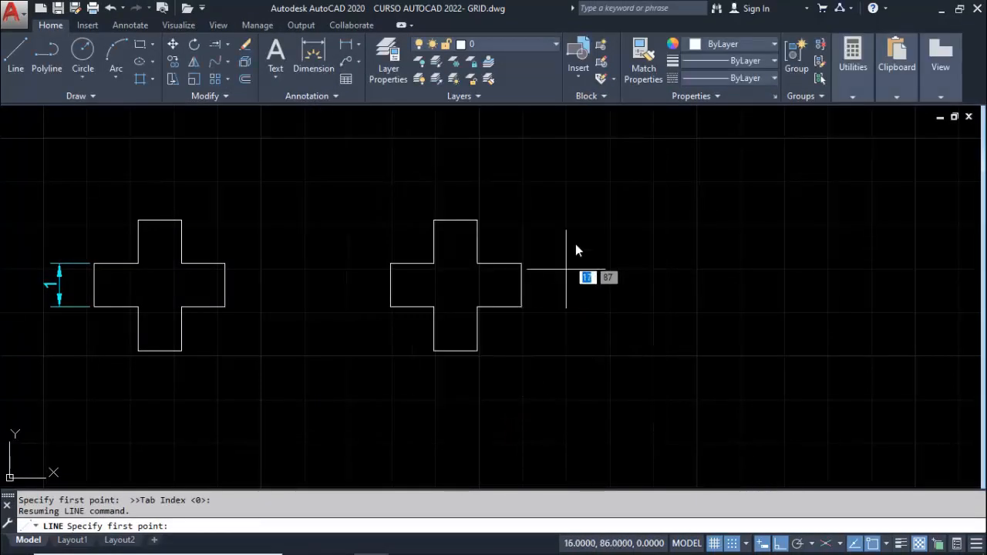
Draw the third cross's base and right arm on the grid with 1-unit segments going right, up, right, up and left
click(654, 356)
click(696, 356)
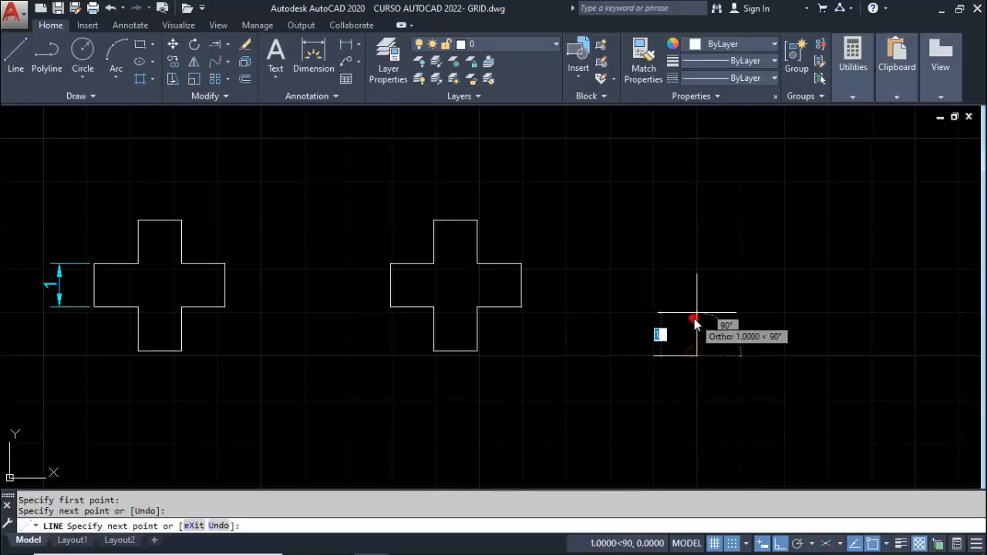
click(694, 314)
click(733, 313)
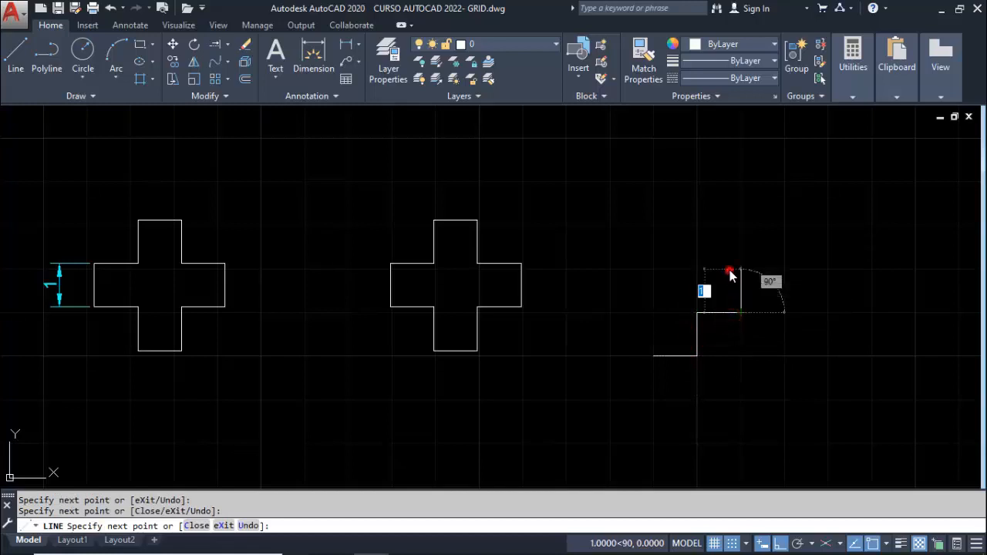
click(732, 271)
click(693, 270)
Draw the third cross's upper and left arms with 1-unit segments and close the outline down at its starting point
click(690, 223)
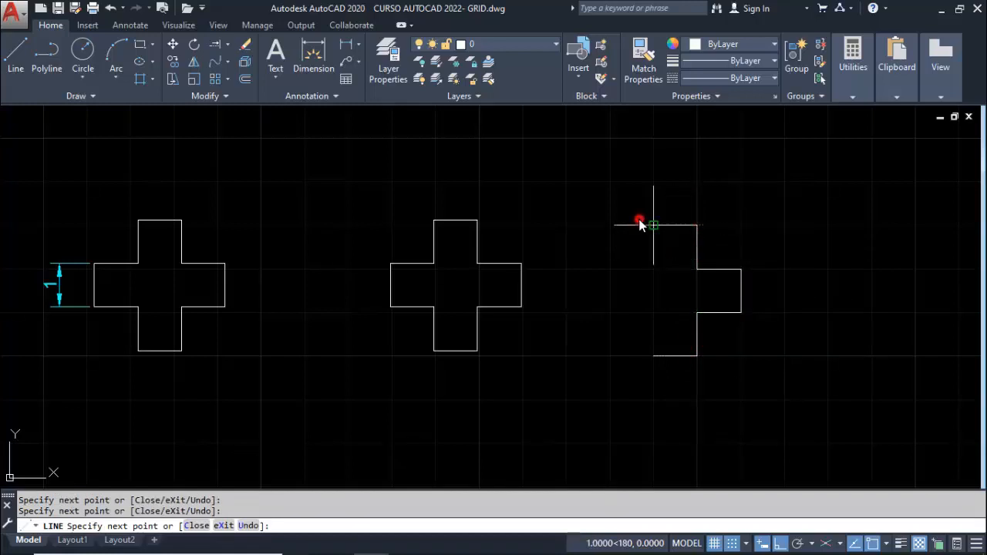
click(639, 224)
click(638, 257)
click(591, 258)
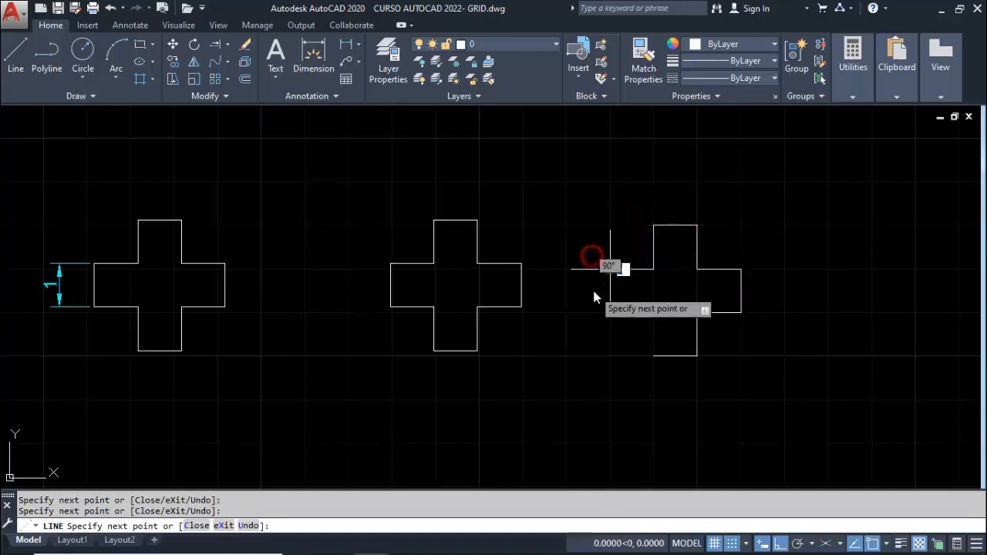
click(590, 293)
click(645, 304)
click(647, 349)
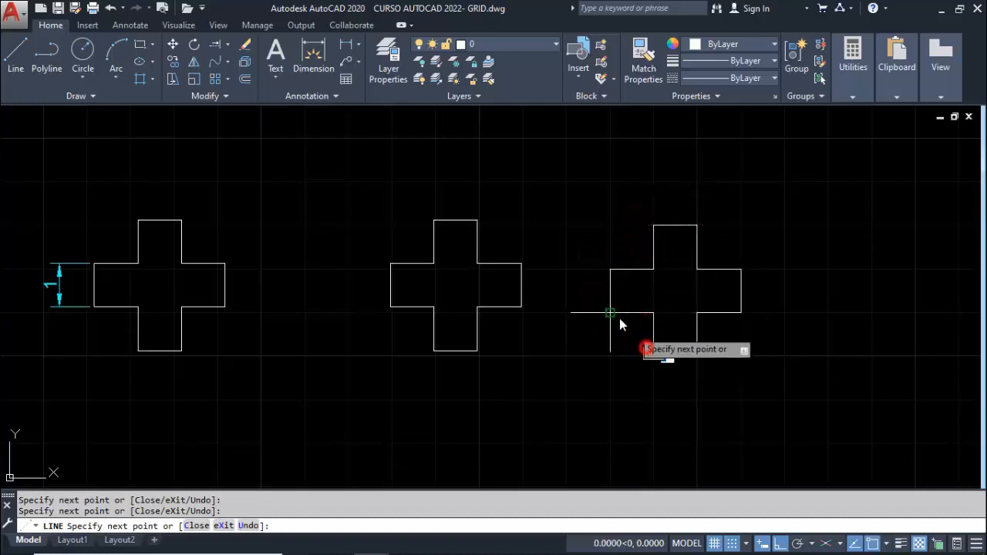
key(Escape)
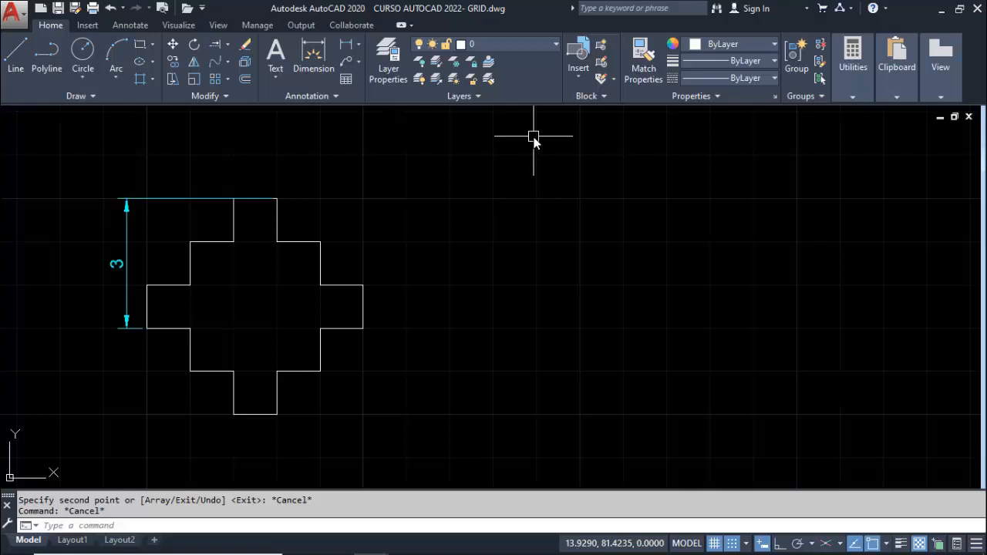
Draw the lower-right staircase of the stepped cross copy beside the dimensioned one, with 1-unit segments alternating right and up three times
click(15, 54)
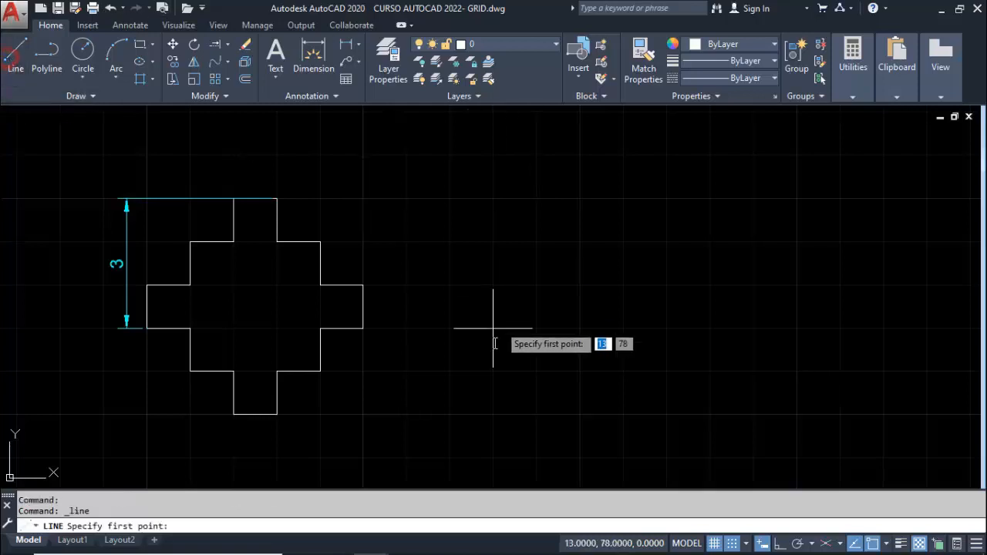
click(580, 415)
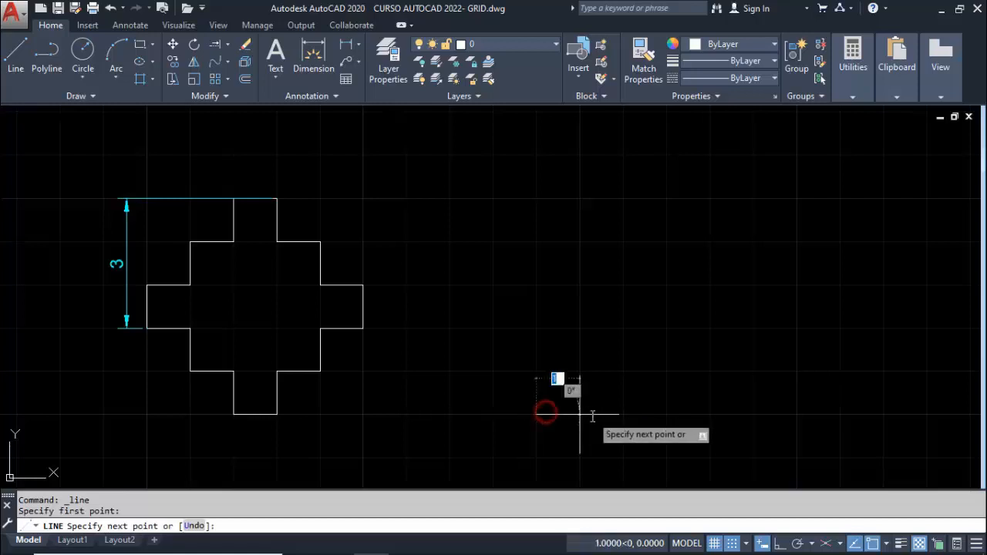
click(580, 372)
click(623, 372)
click(623, 329)
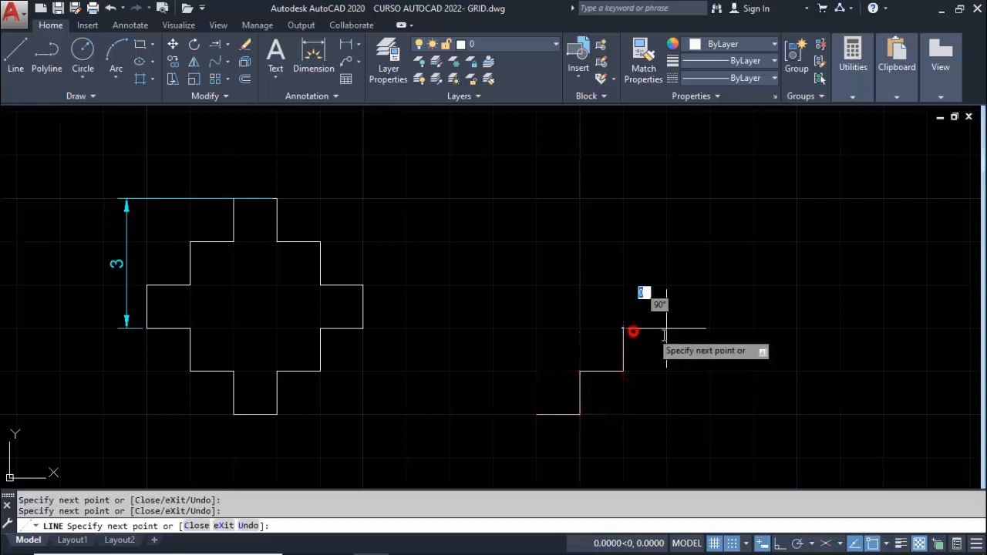
click(666, 329)
click(667, 285)
Draw the stepped cross's upper-right staircase with 1-unit segments going left, up, left, up and left across the top
click(623, 286)
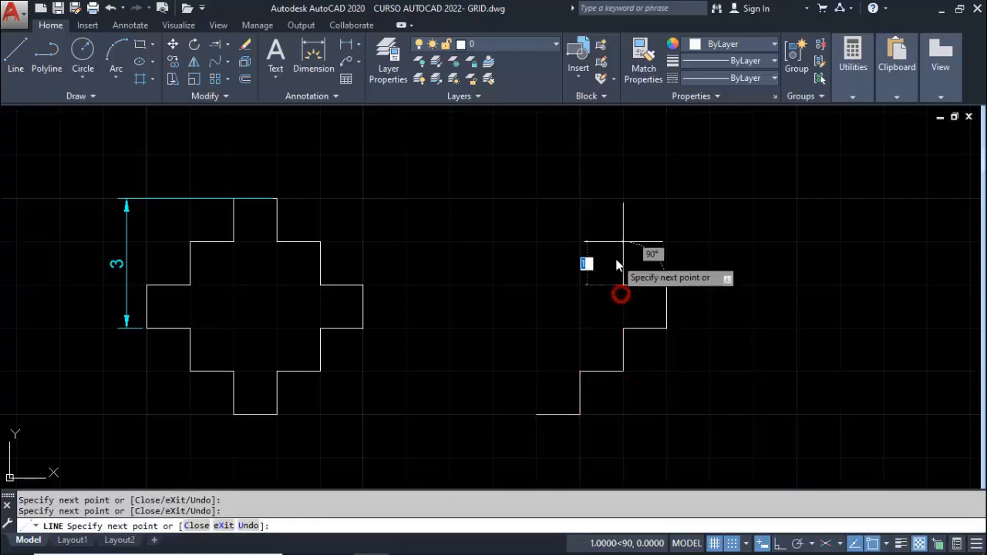
click(564, 256)
click(563, 218)
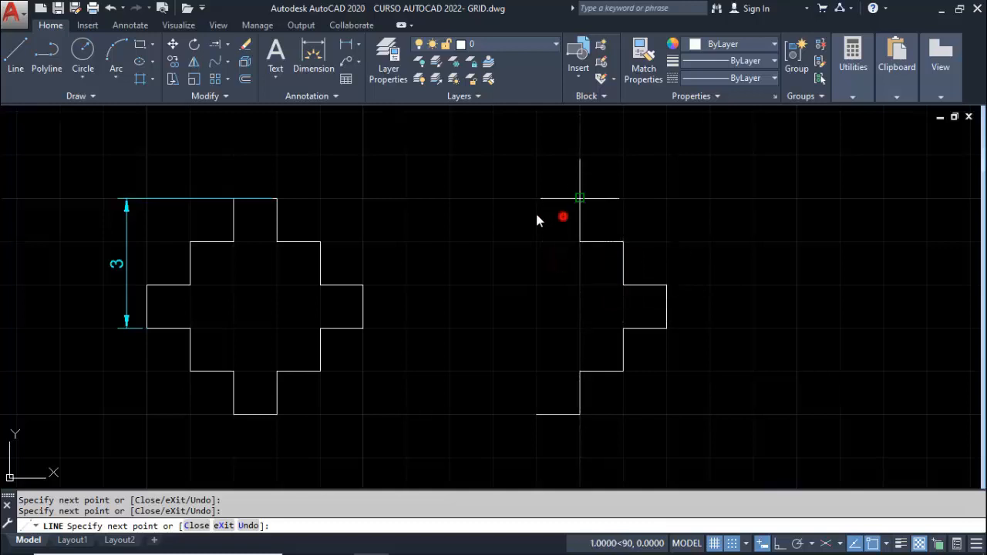
click(525, 213)
Draw the stepped cross's upper-left staircase with 1-unit segments going down, left, down, left and down
click(526, 254)
click(487, 254)
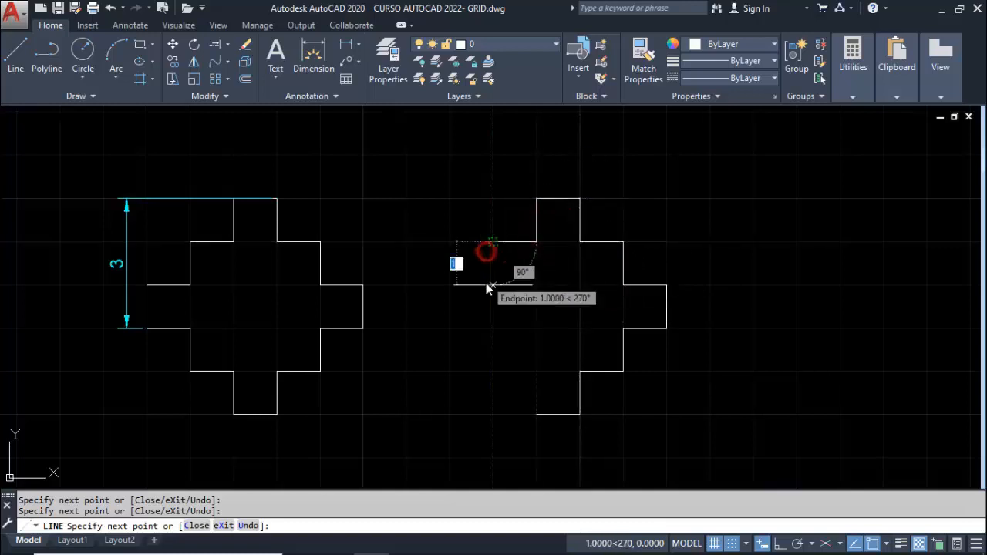
click(485, 286)
click(432, 286)
click(432, 317)
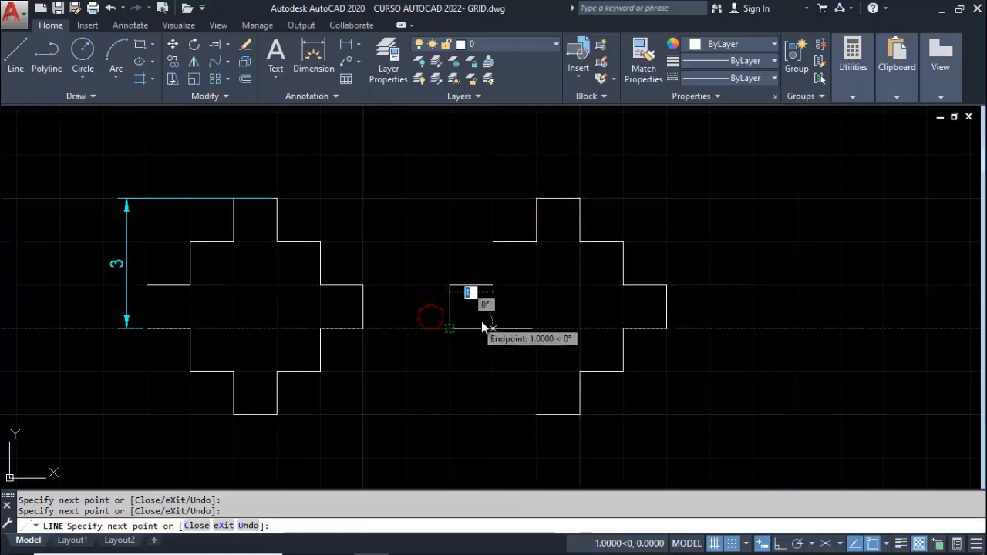
Draw the lower-left staircase with 1-unit segments right, down, right and down, closing the stepped cross at its starting point
click(482, 322)
click(482, 356)
click(525, 357)
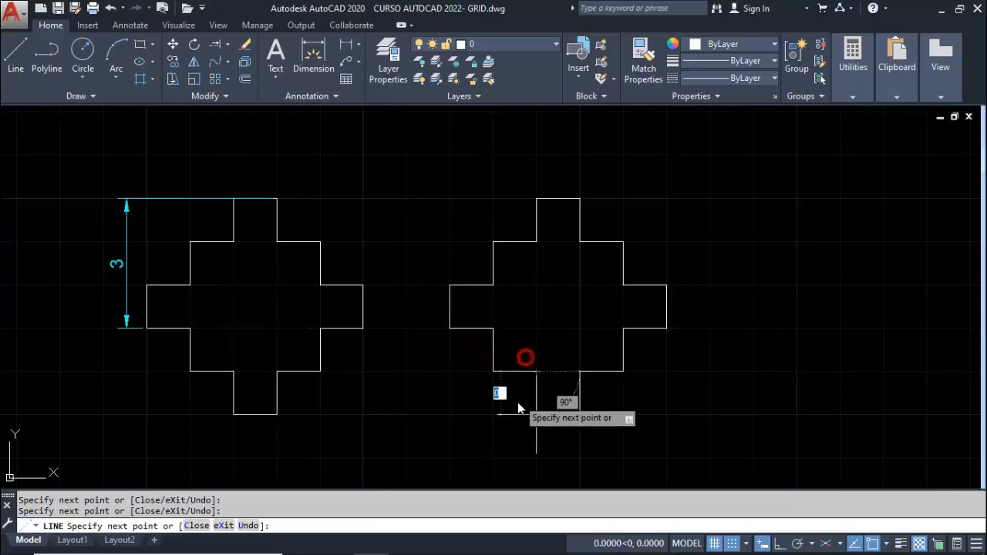
click(517, 407)
key(Escape)
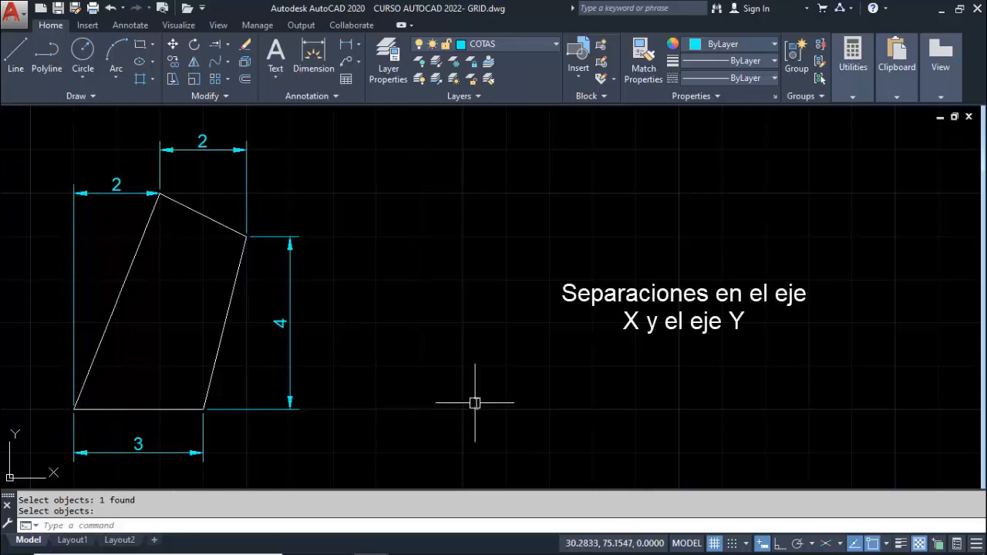
With snap mode on, draw a horizontal 3-unit polyline from 29,75 as the base of the quadrilateral copy
text(PL)
key(Return)
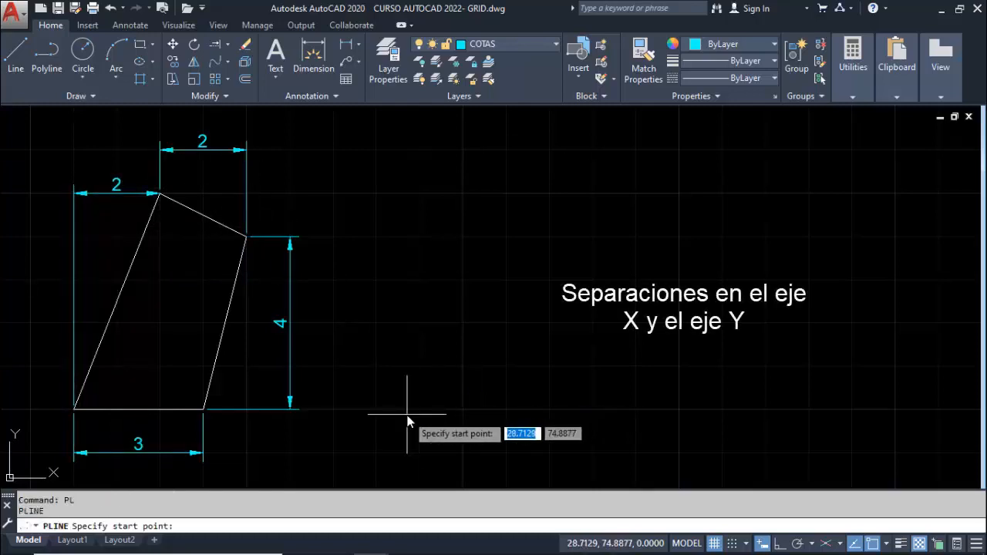
click(731, 543)
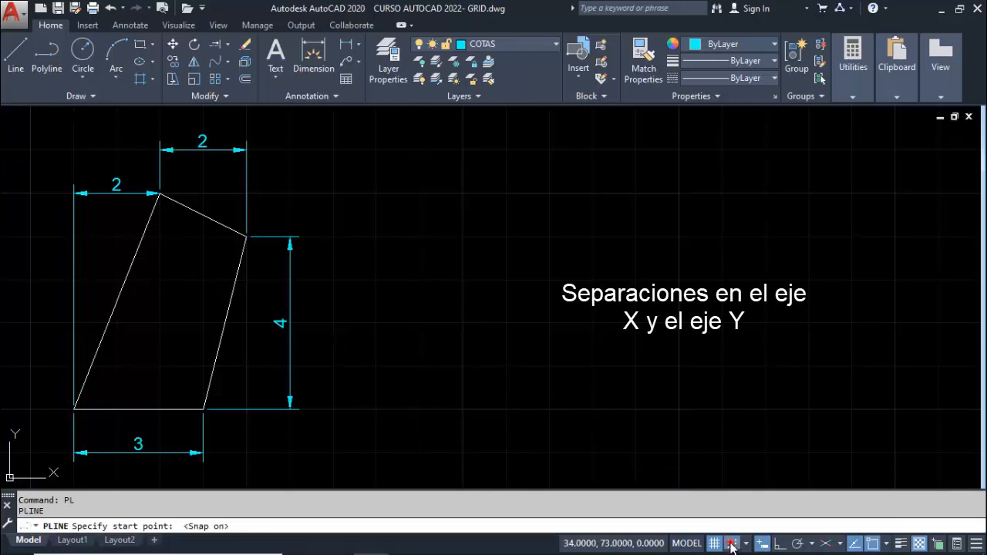
click(422, 408)
click(548, 409)
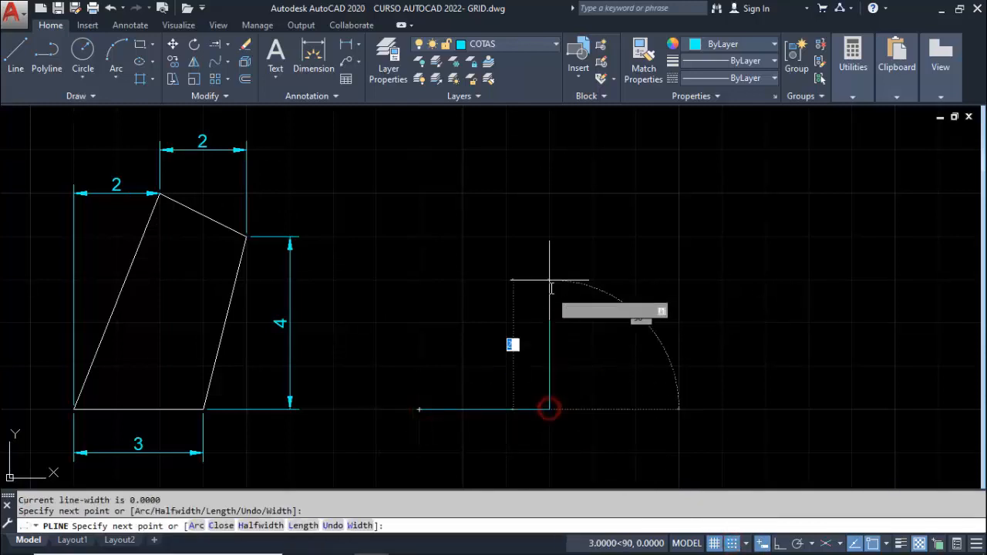
key(Escape)
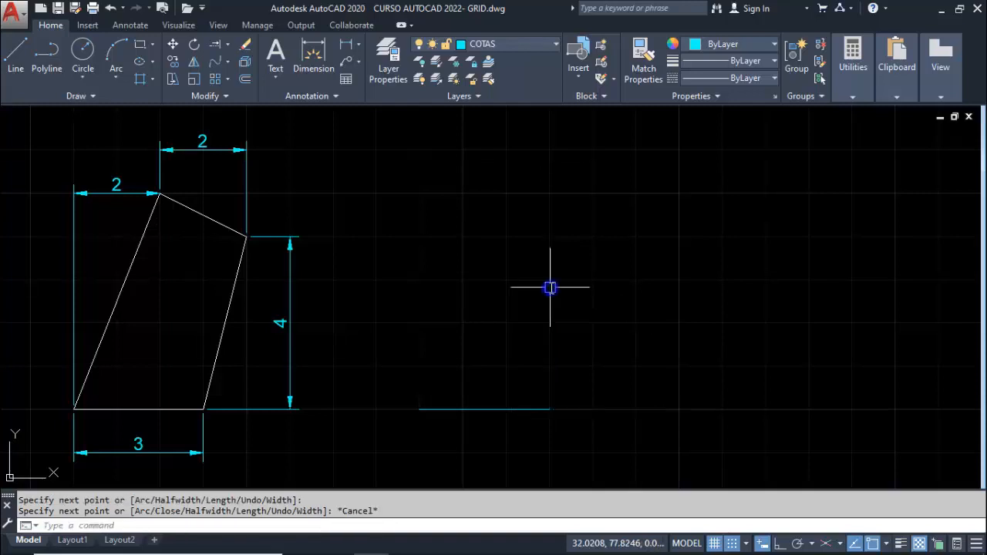
Draw a slanted polyline from the base's right end to a point 1 unit right and 4 units up
key(Return)
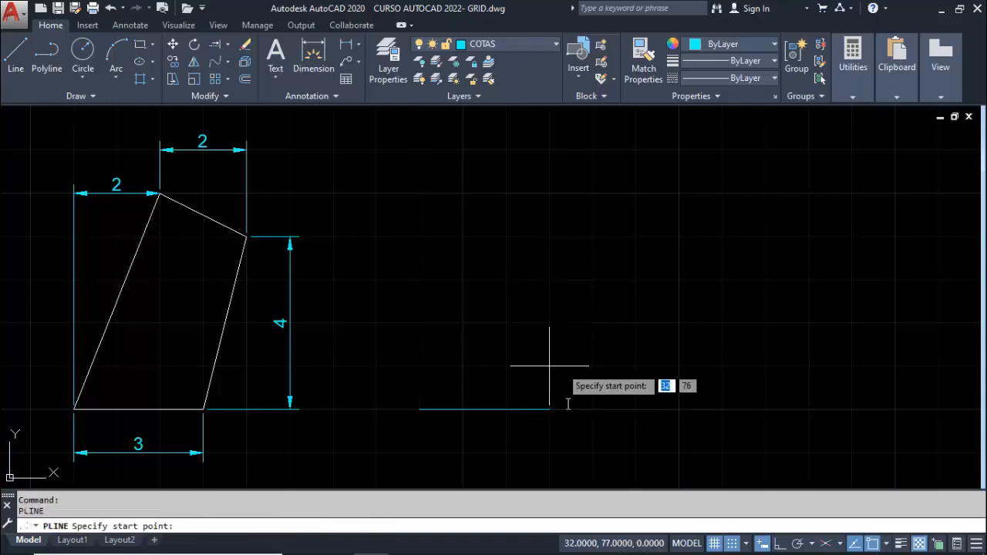
click(549, 409)
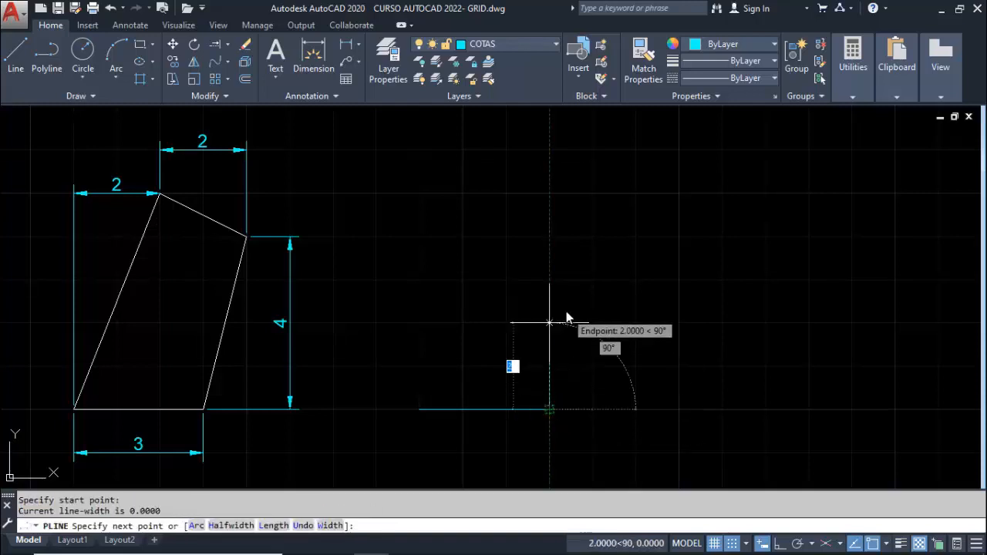
click(602, 258)
key(Escape)
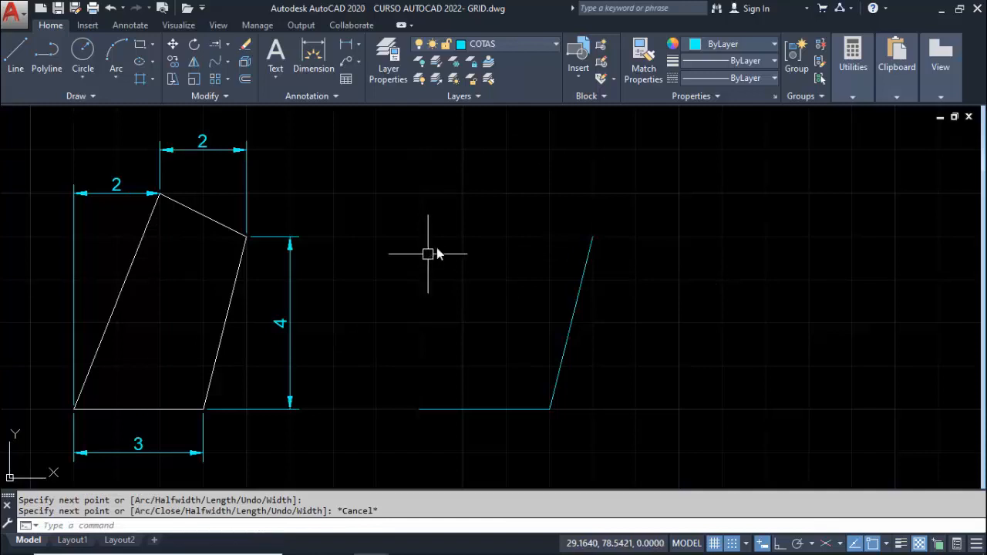
Draw a polyline from the slanted side's upper end to 2 units left and 1 unit up, then close it at the base's left end
key(Return)
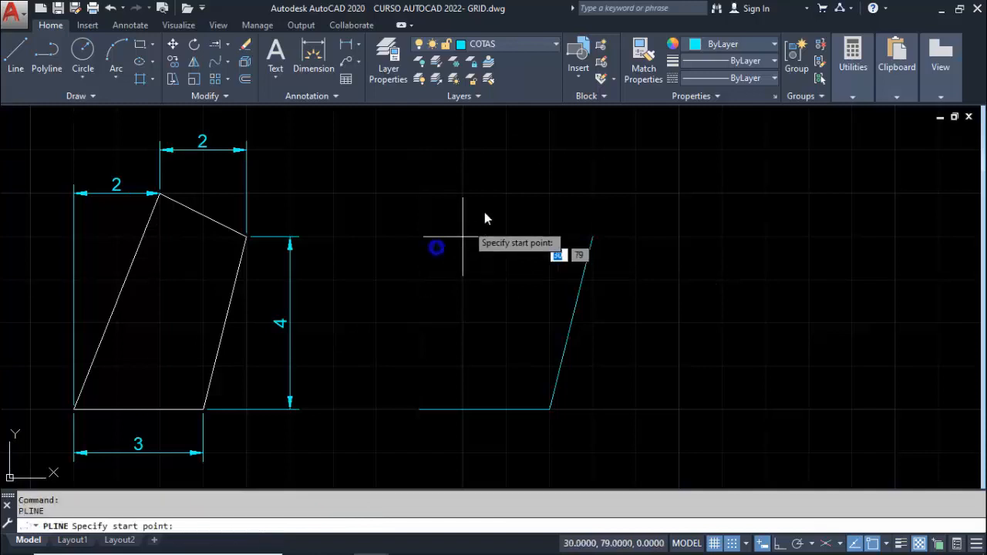
click(590, 251)
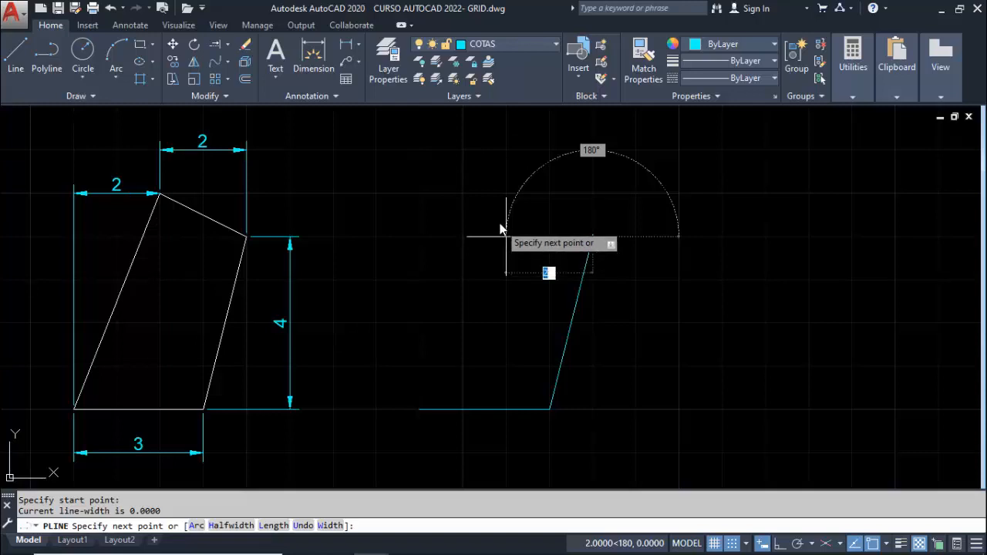
click(505, 193)
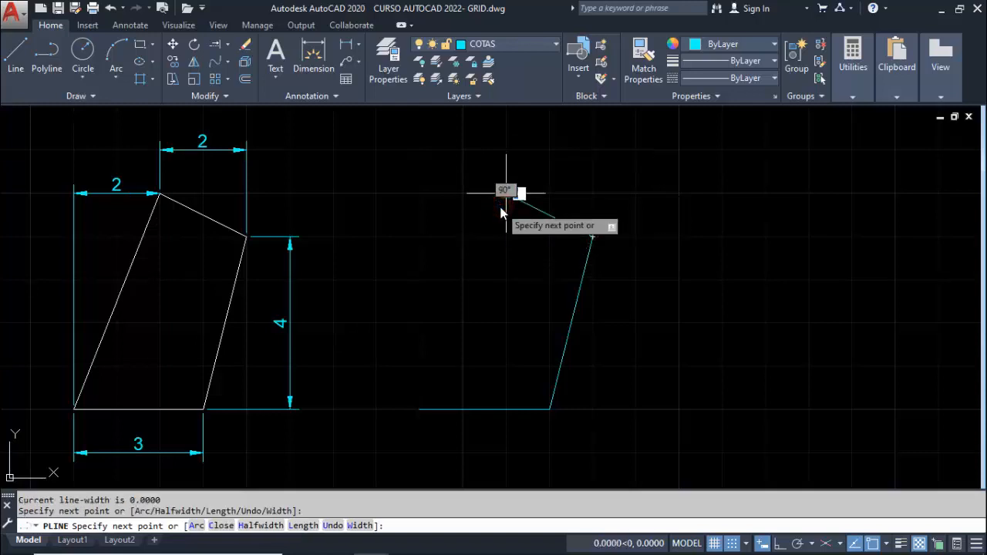
click(420, 405)
key(Return)
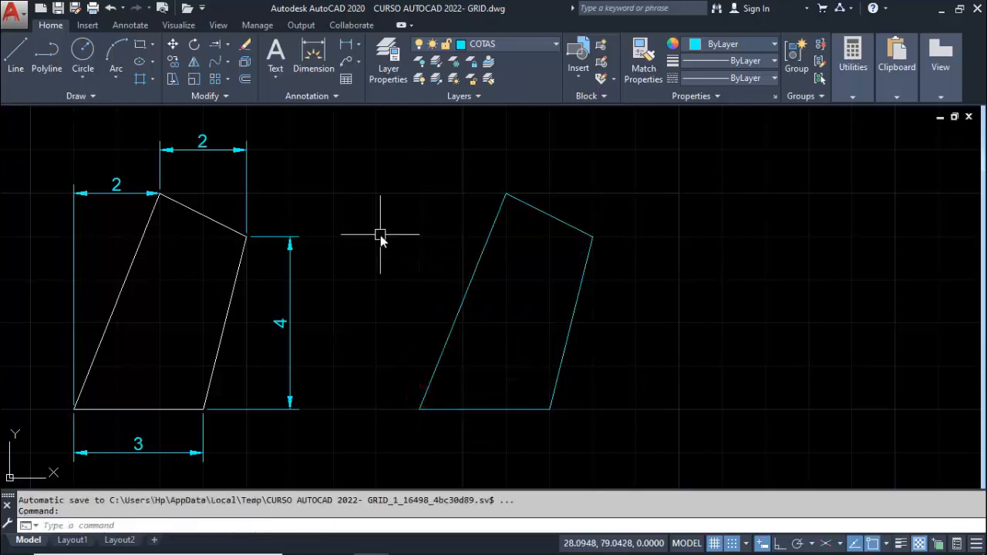
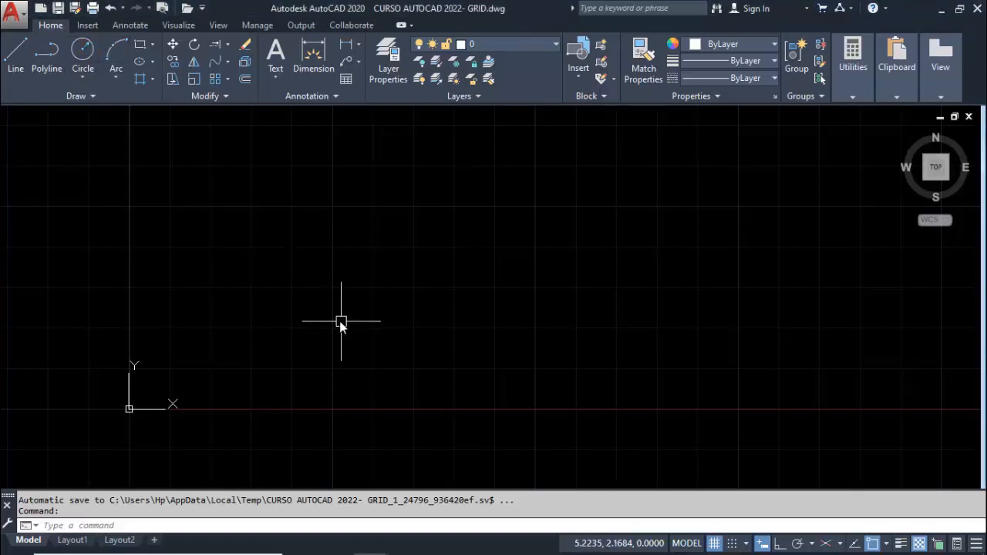
Draw a circle of radius 1 centred at about 4,2, upper right of the origin
click(86, 53)
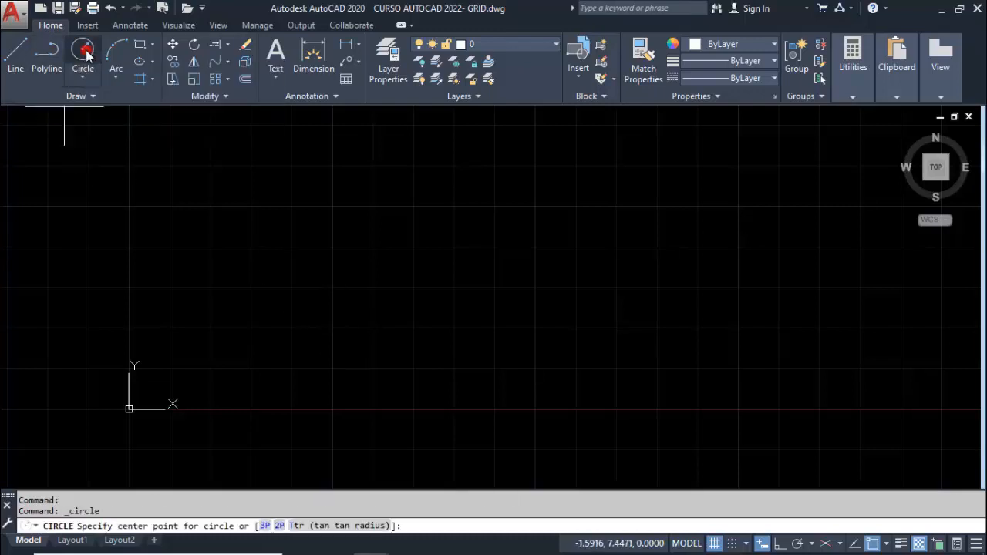
click(292, 329)
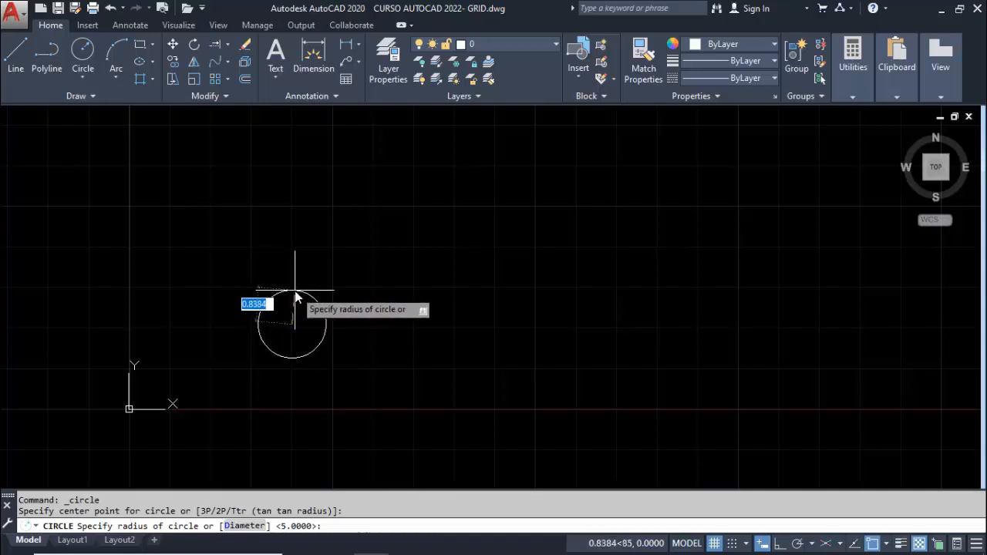
text(1)
key(Return)
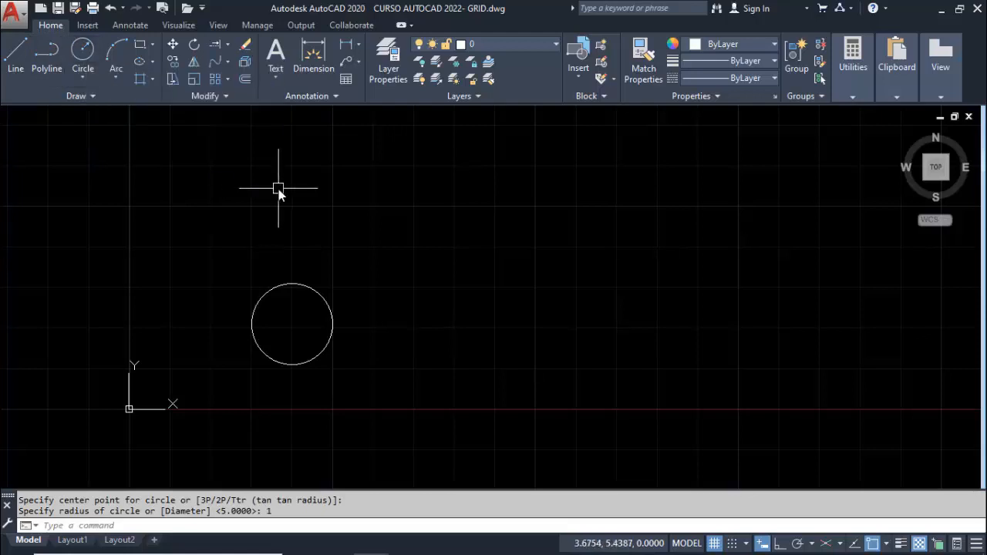
Draw a second circle of radius 1 with a small gap to the first circle's right
key(Return)
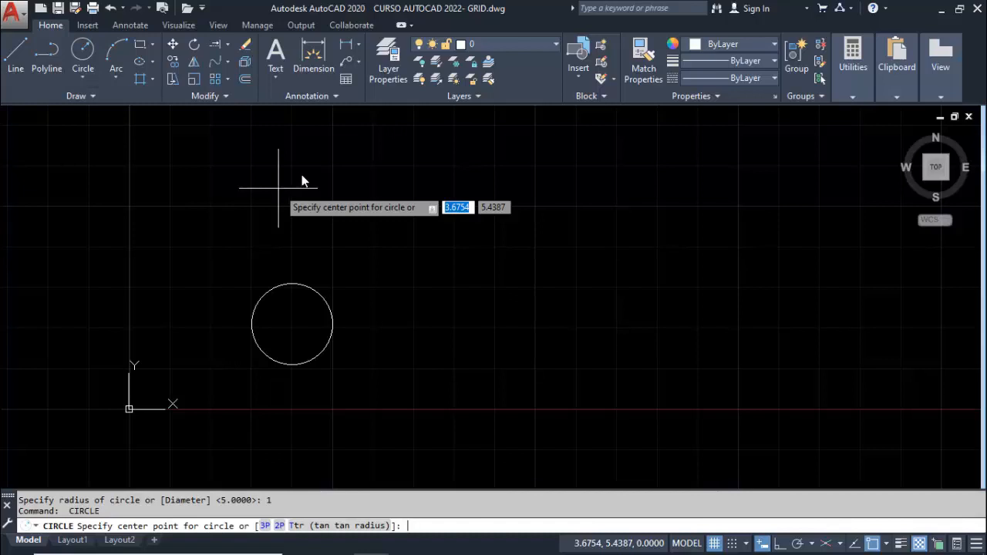
click(444, 311)
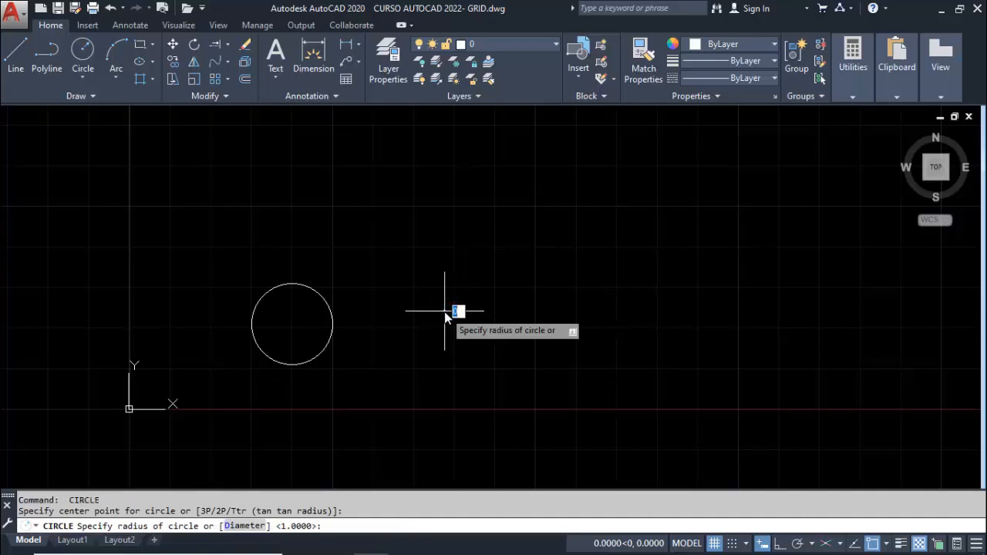
text(1)
key(Return)
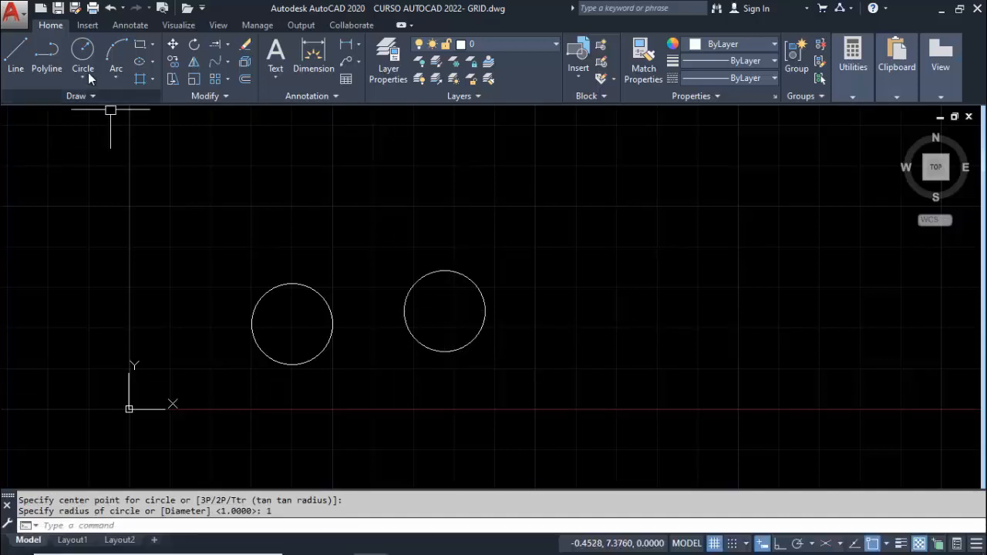
Draw a third circle above and between the first two, accepting the default radius of 1
click(83, 51)
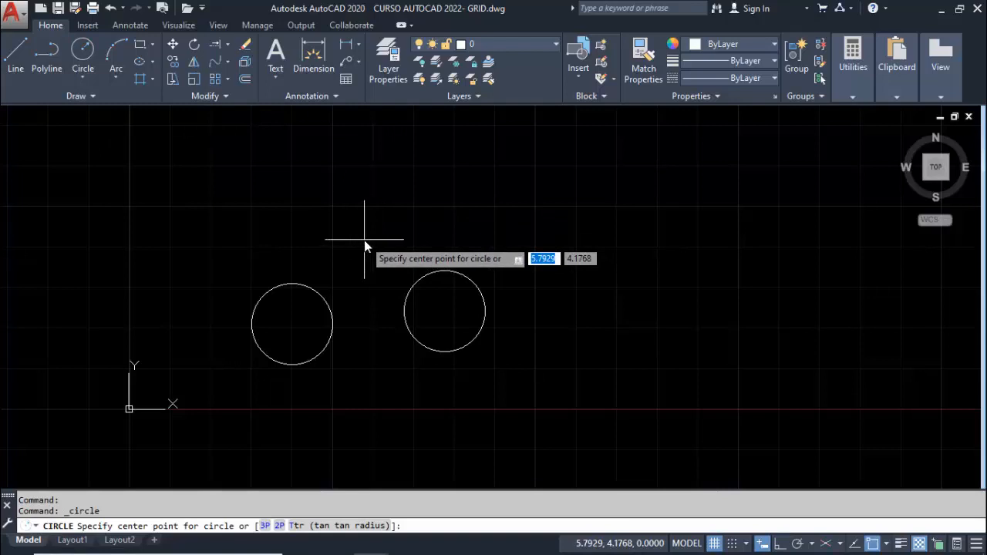
click(358, 221)
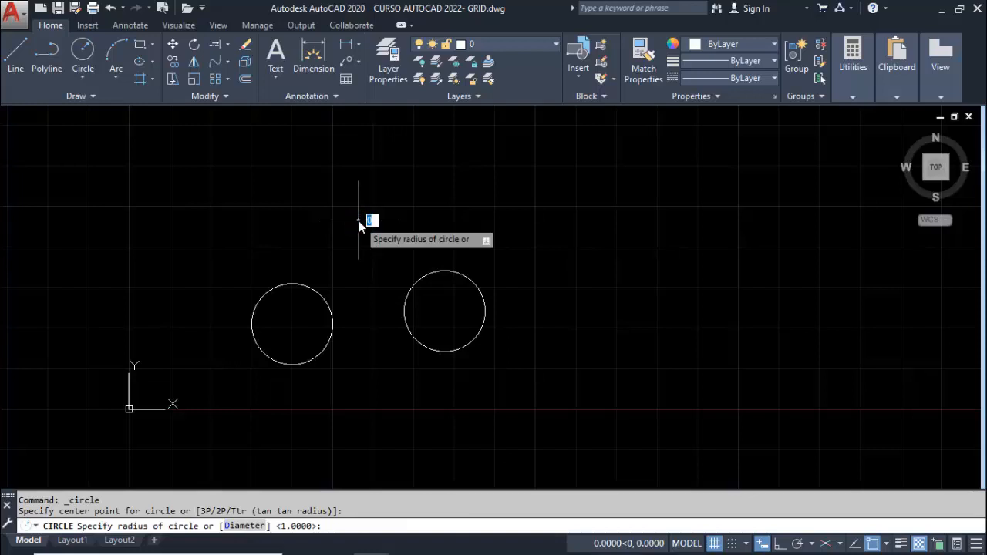
click(279, 526)
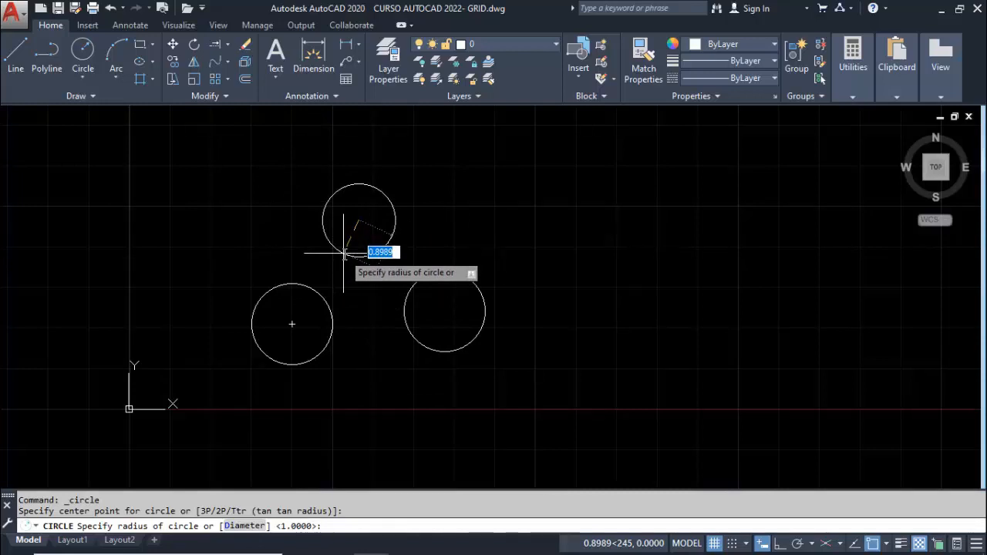
key(Return)
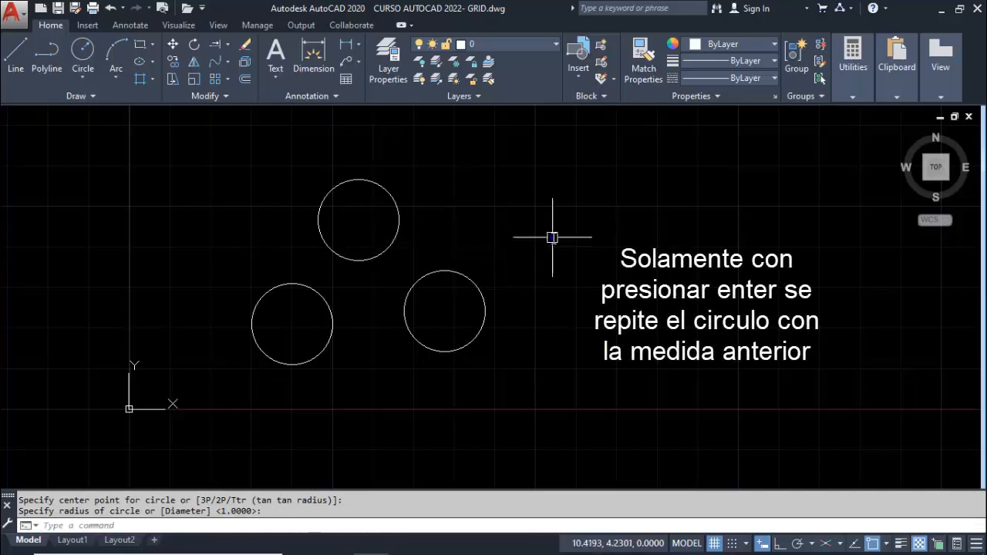
Repeat the circle command to draw a fourth circle far to the right, accepting the previous radius of 1
key(Return)
click(659, 315)
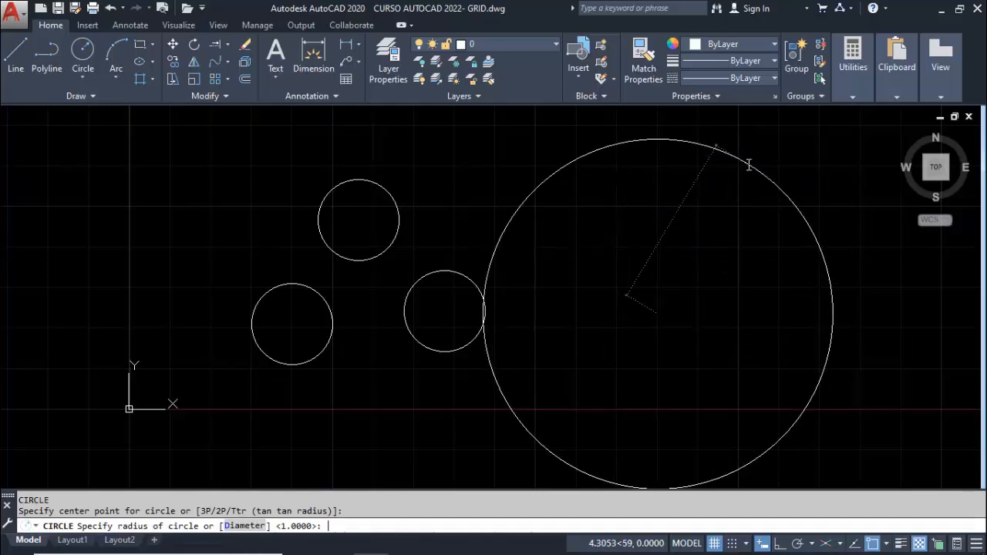
key(Return)
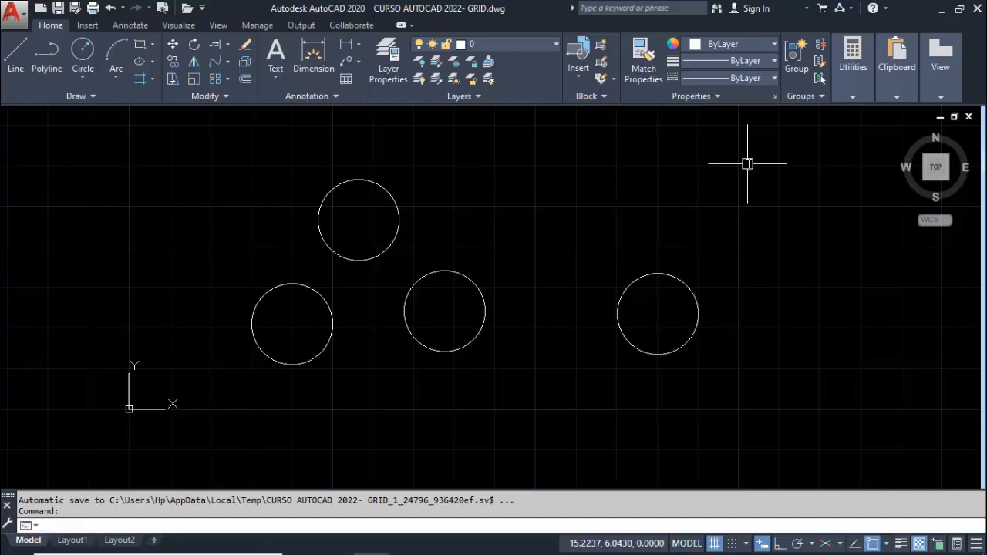
Erase the rightmost circle and undo the erasure
click(244, 49)
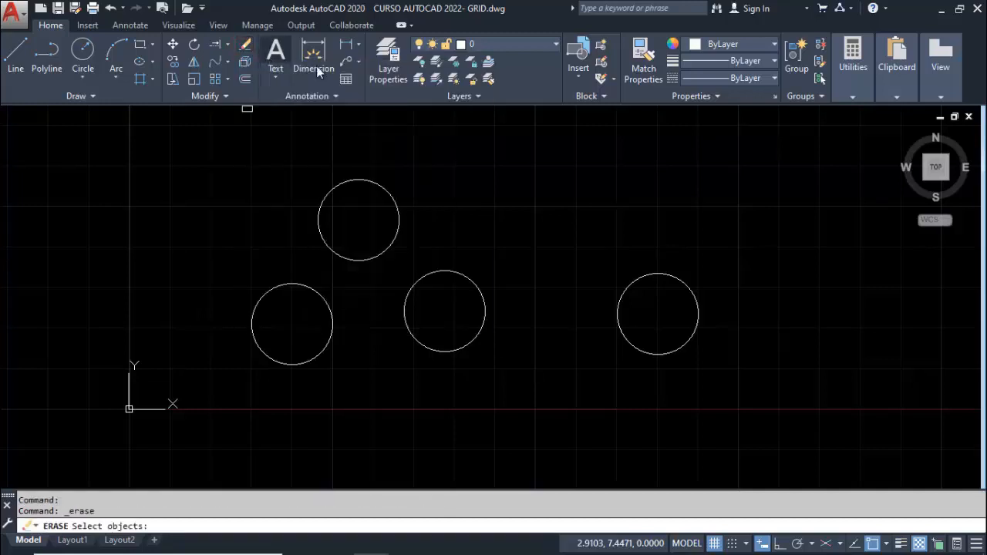
click(662, 273)
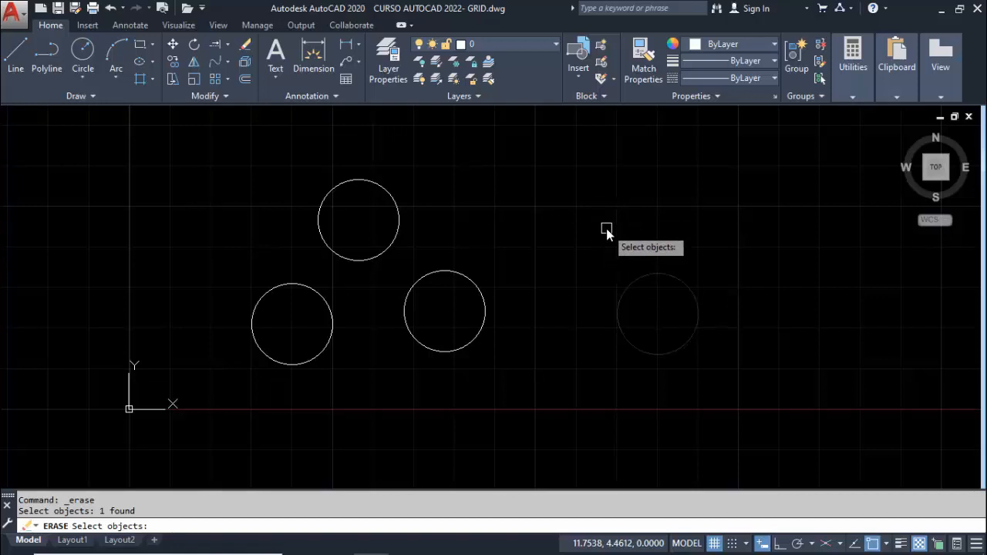
key(Return)
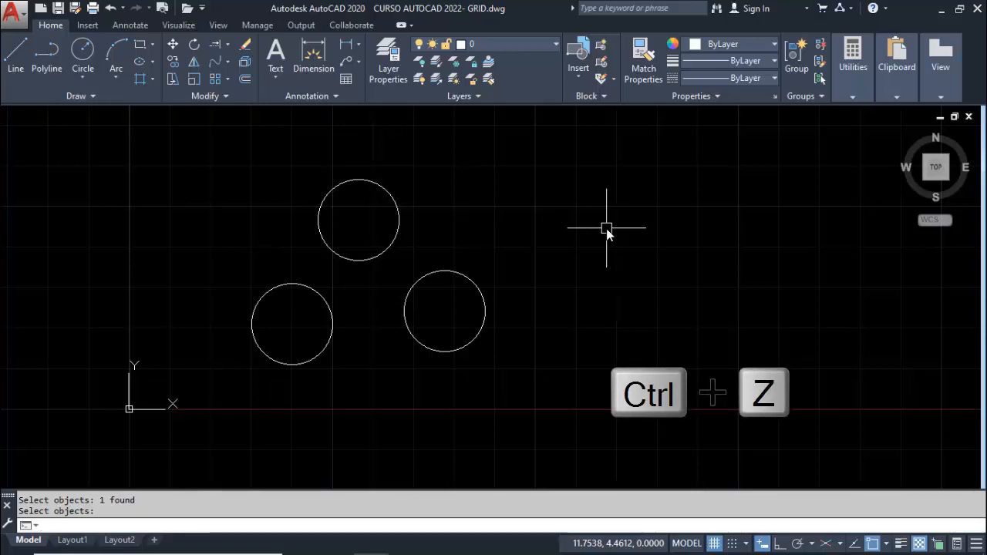
key(ctrl+z)
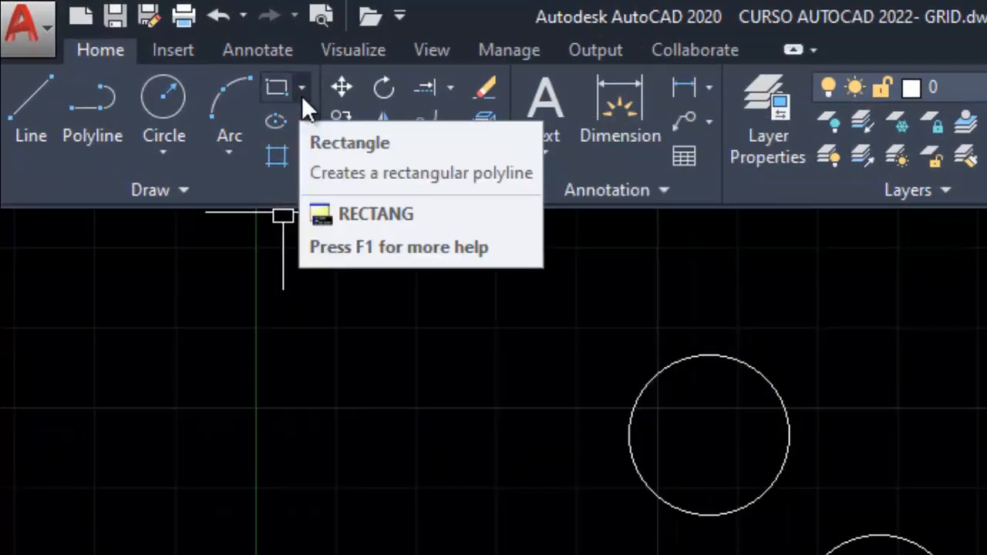
Draw a rectangle in the empty area above and between the second and rightmost circles
click(302, 98)
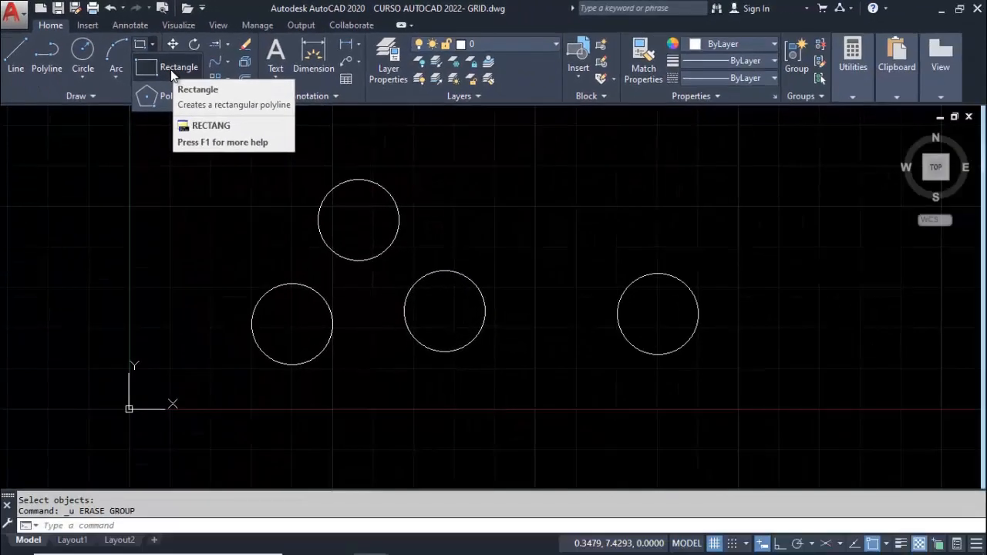
click(170, 70)
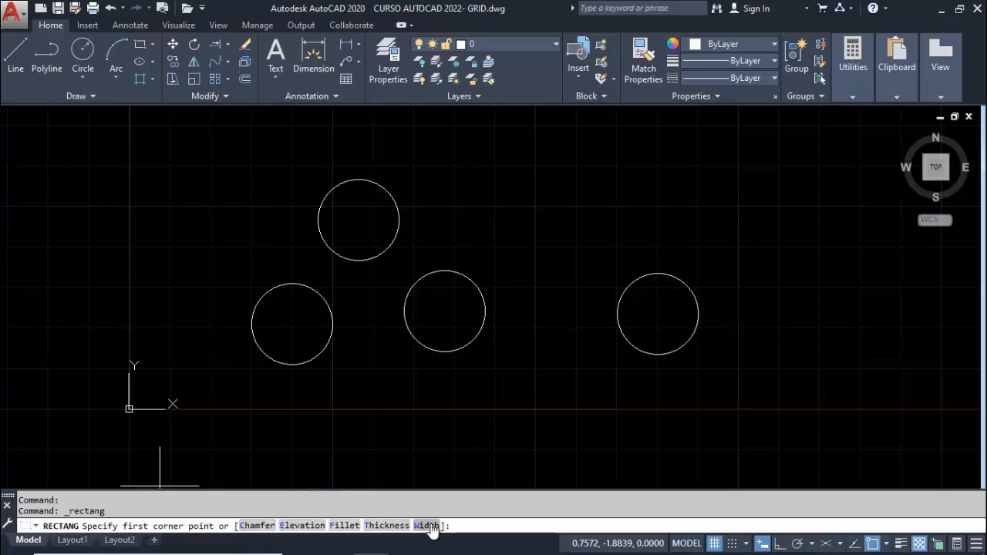
click(501, 242)
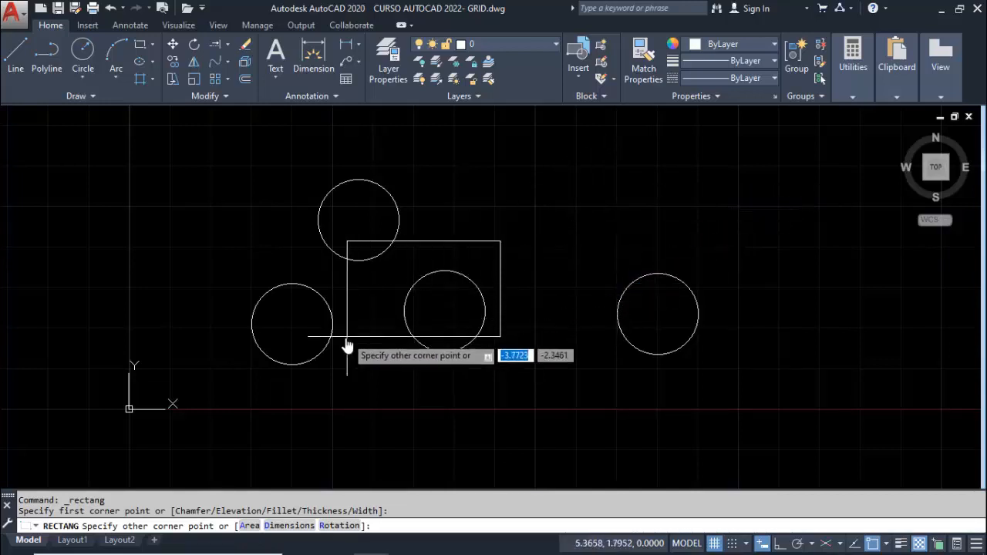
click(605, 171)
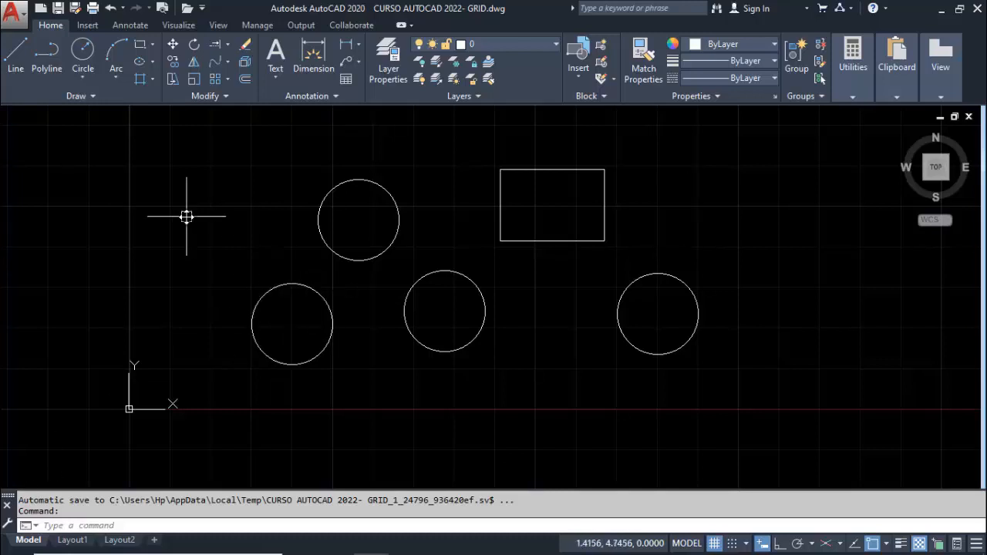
Undo and redo the rectangle's creation twice, ending with the rectangle restored
text(u)
key(Return)
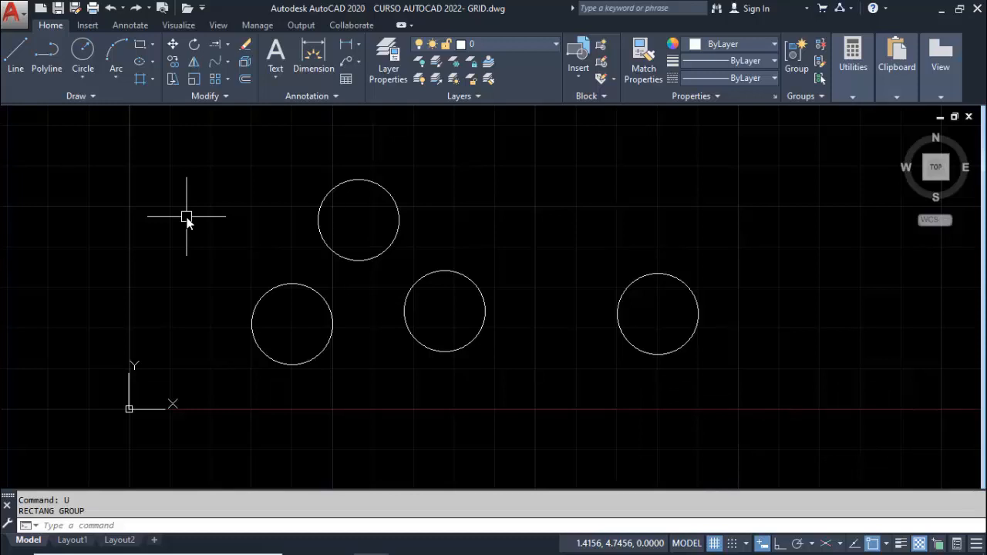
key(ctrl+y)
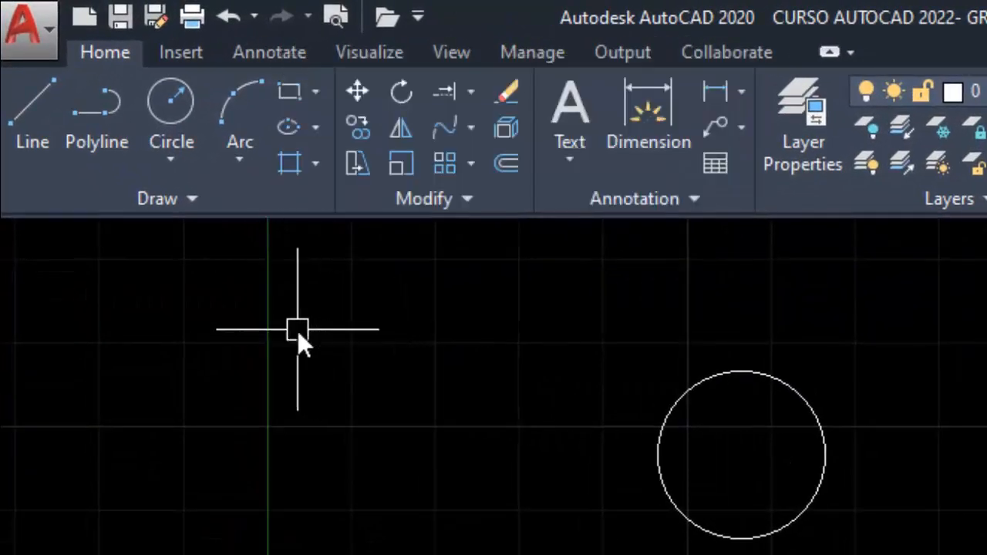
key(ctrl+z)
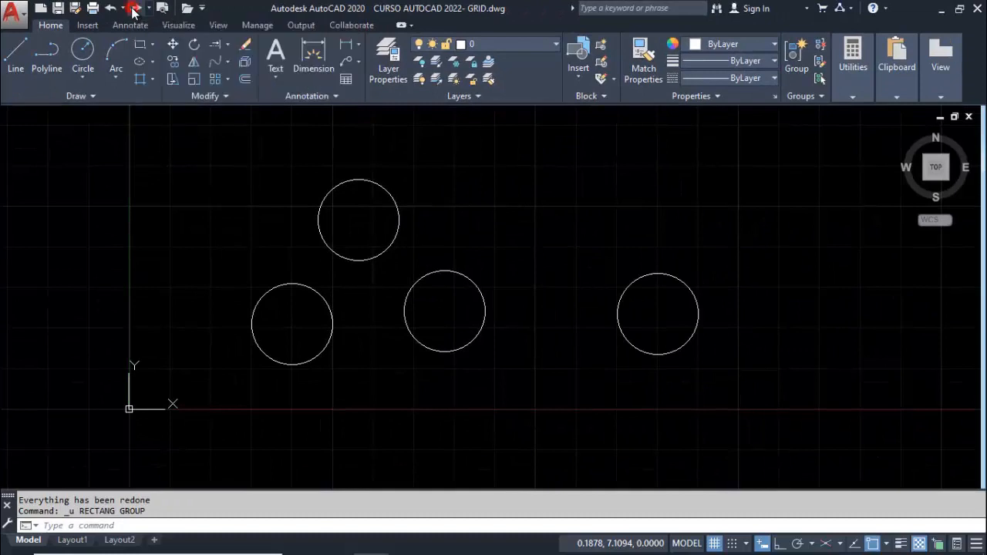
click(134, 10)
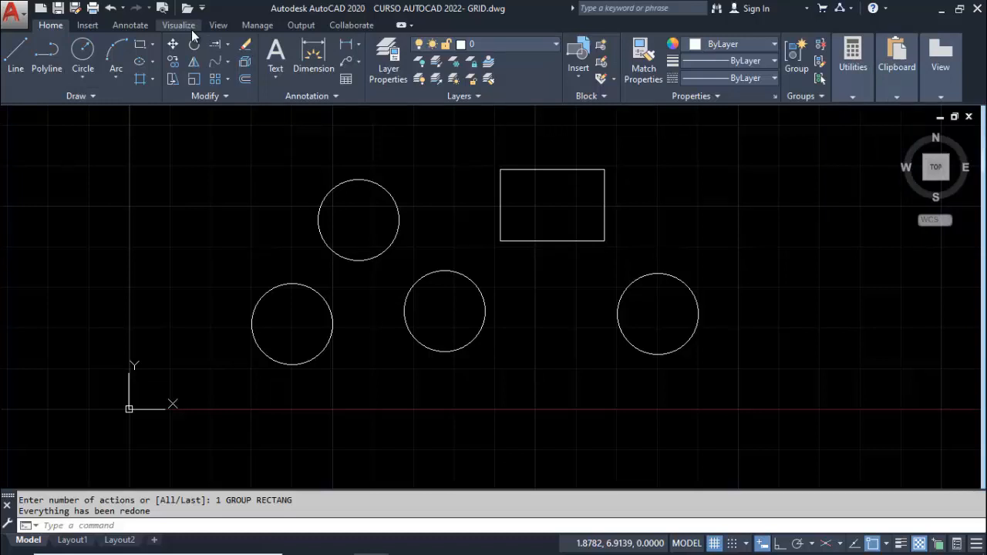
Close the ribbon so that the drawing area takes up its space
right_click(436, 28)
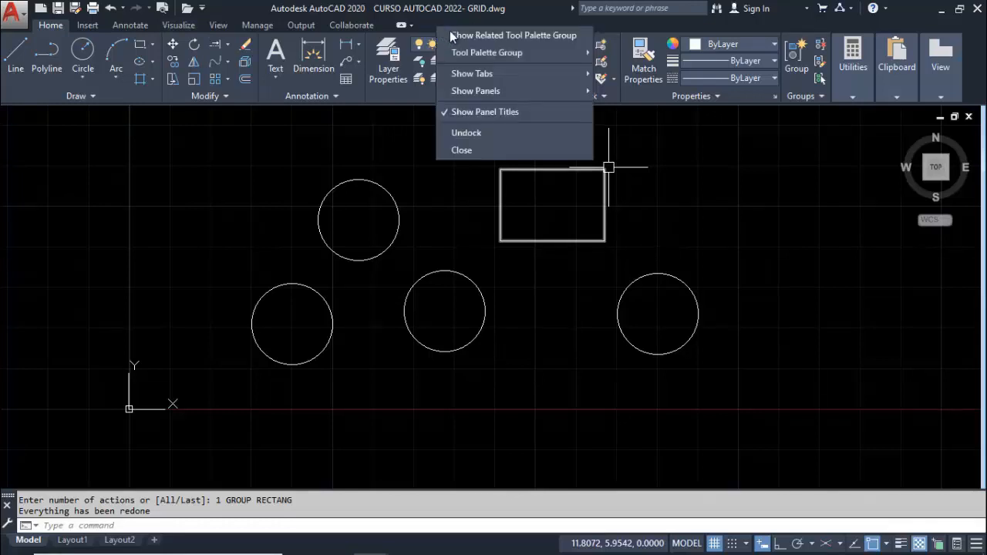
mouse_move(525, 53)
mouse_move(500, 78)
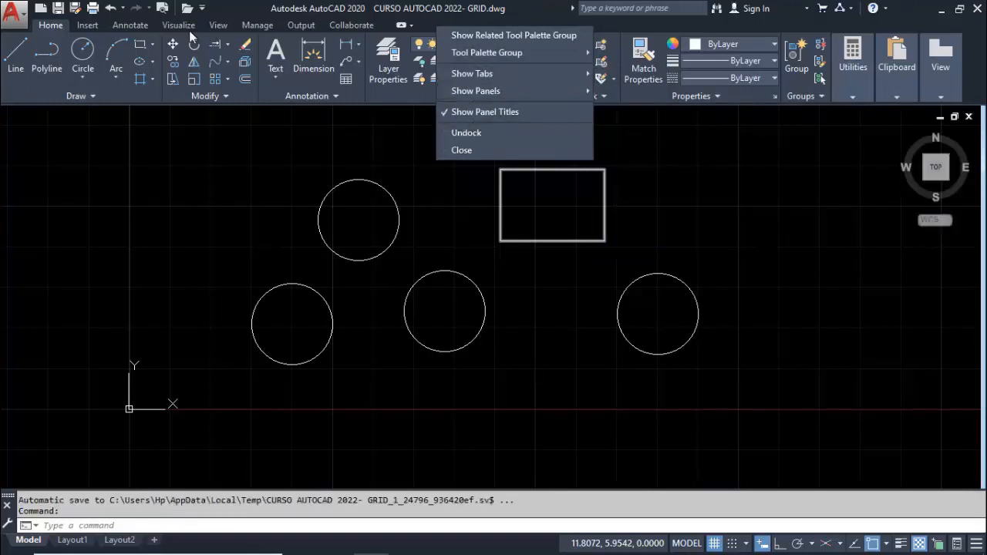
click(461, 151)
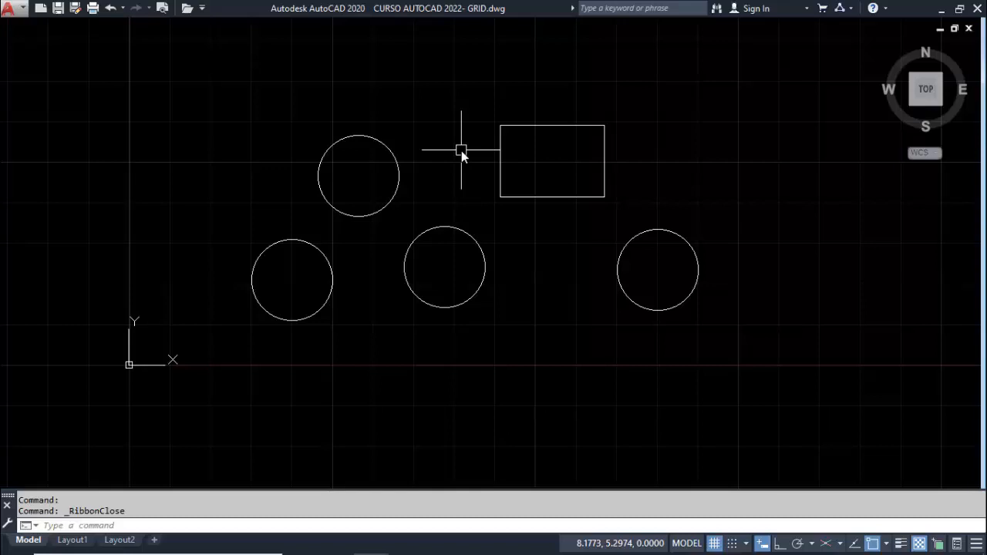
text(L)
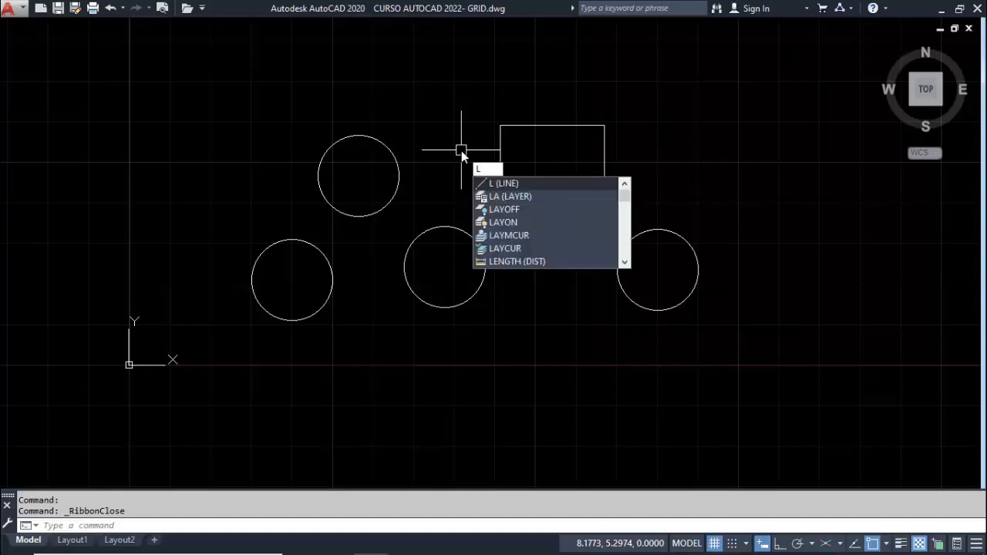
key(Escape)
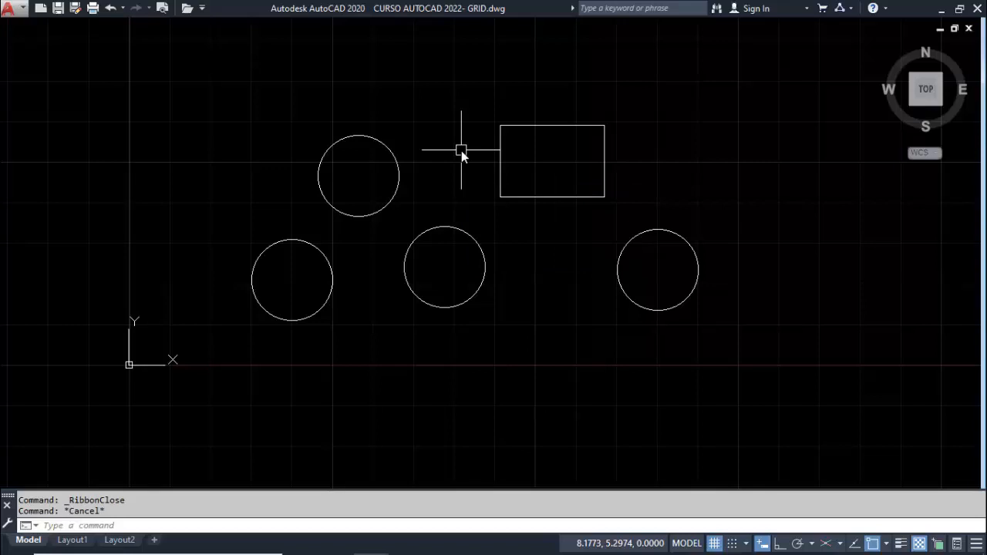
text(RE)
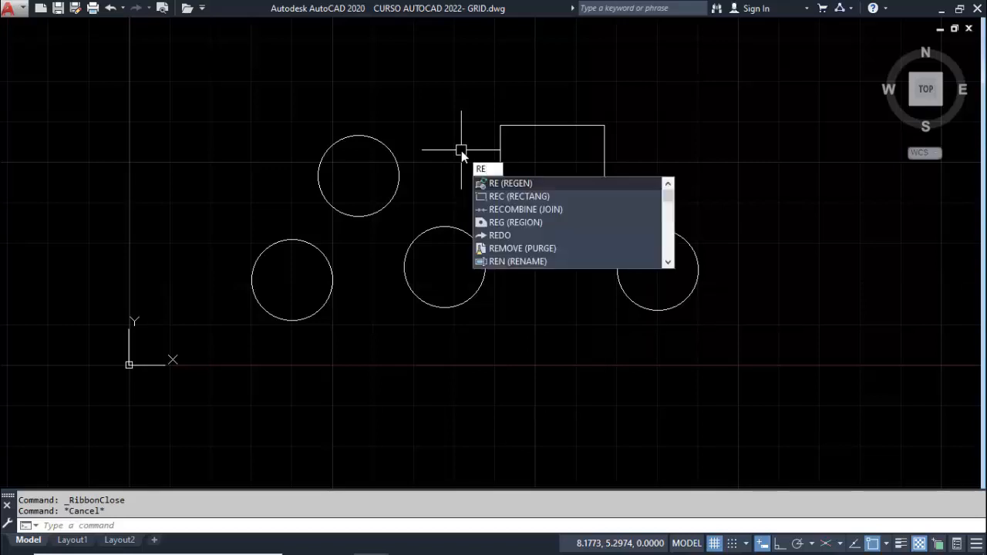
text(C)
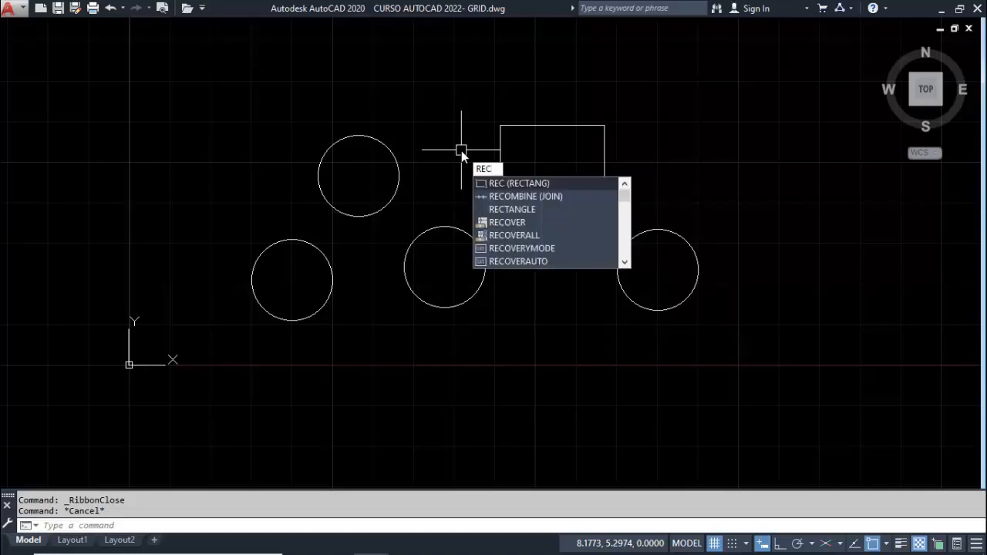
key(Escape)
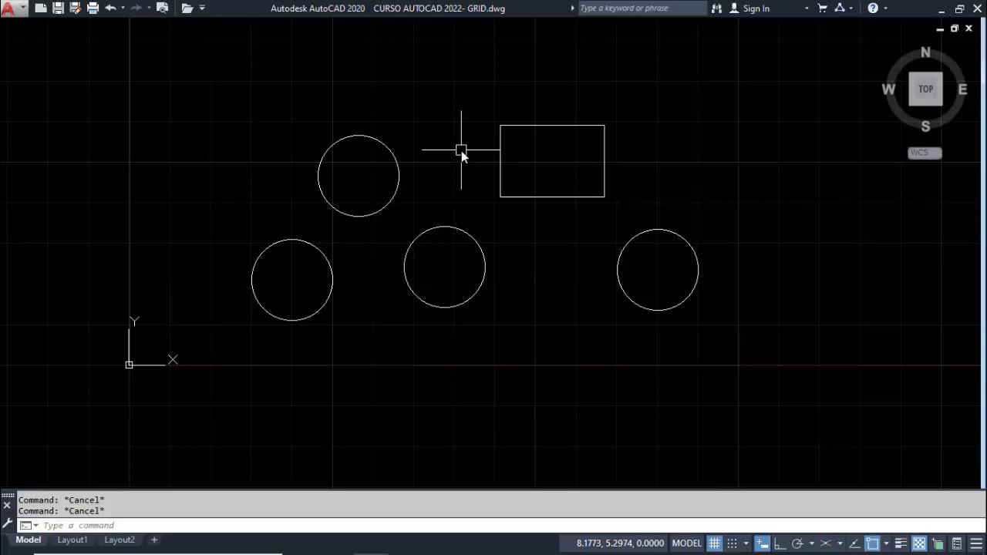
Bring the closed ribbon back with the RIBBON command
text(RIBBON)
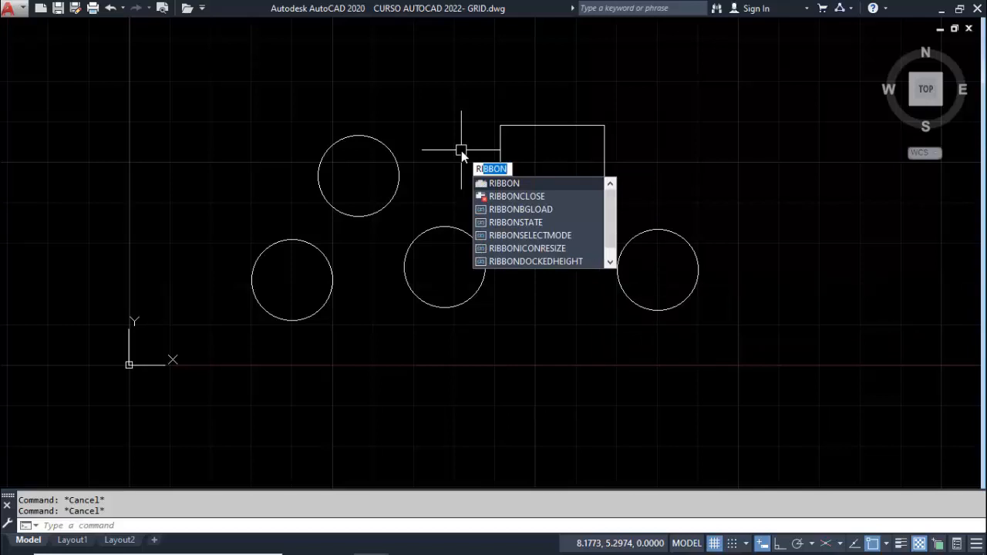
key(Return)
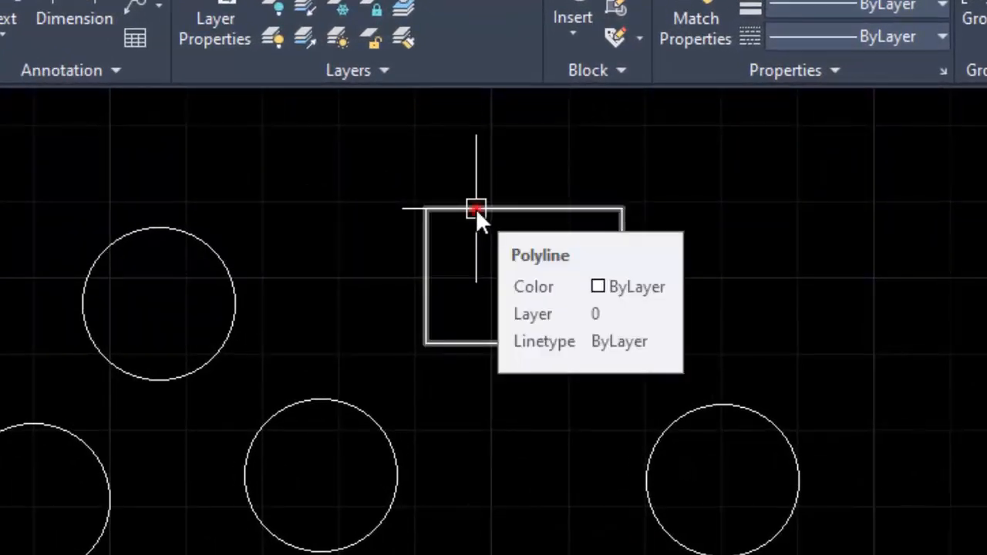
Select the rectangle, the uppermost circle and the middle lower circle, and remove the middle circle and the rectangle from the selection
click(476, 208)
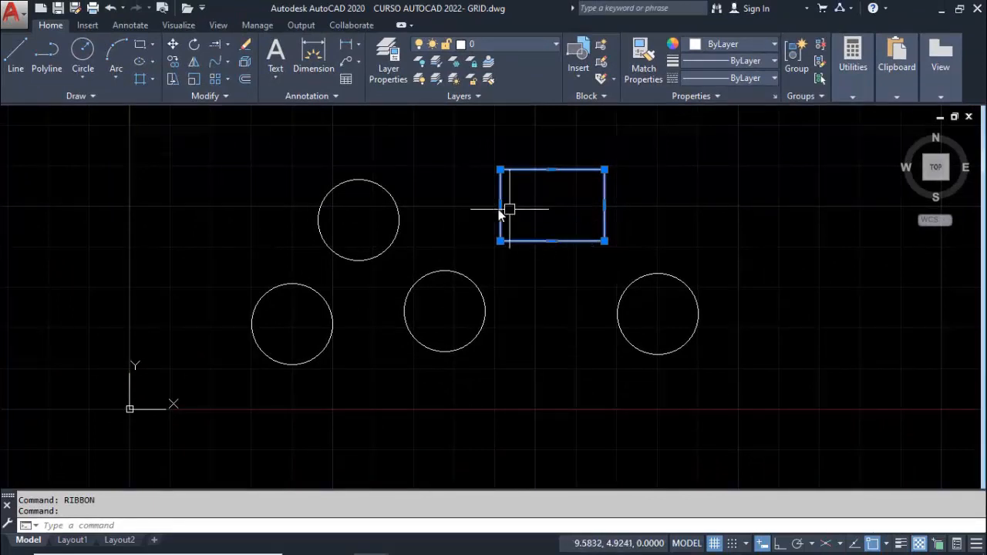
click(398, 205)
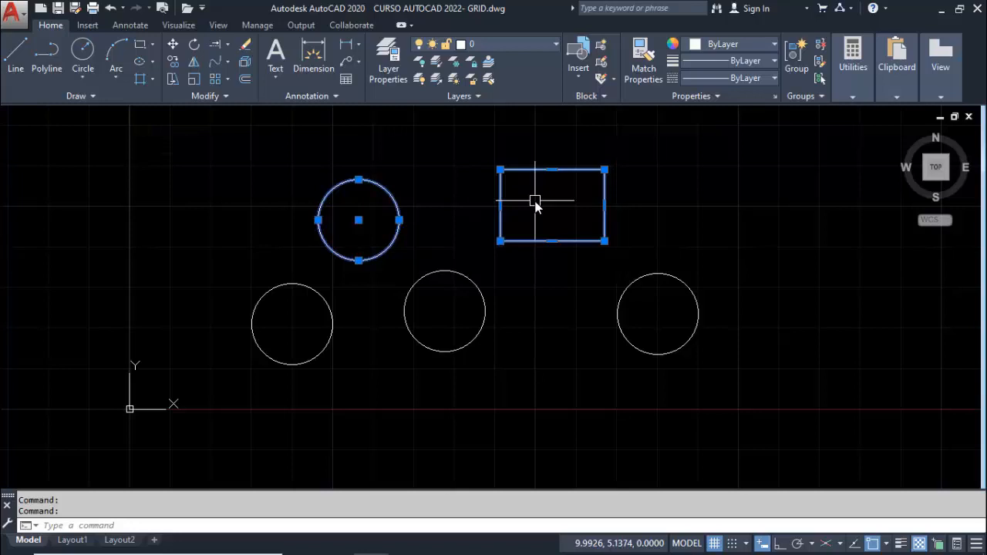
key(shift)
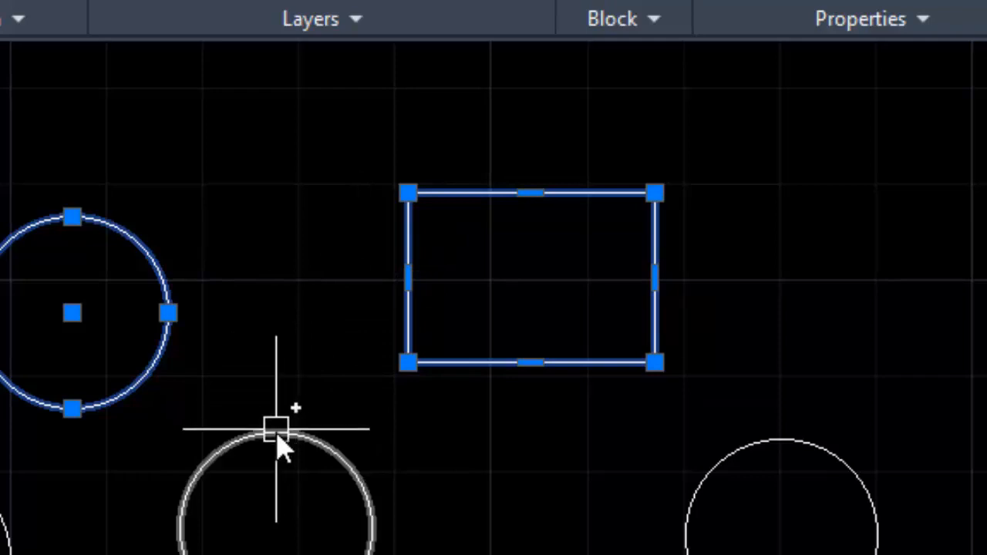
mouse_move(282, 451)
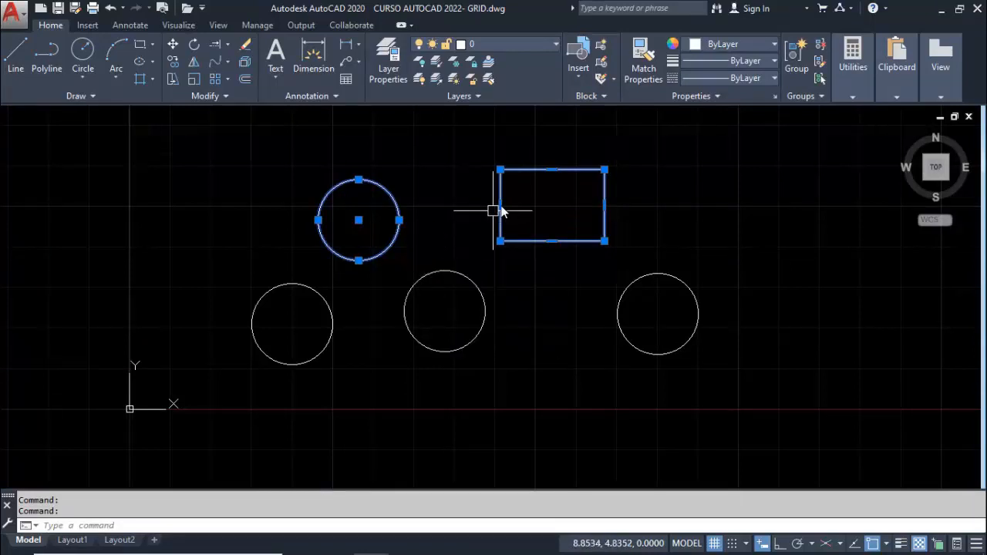
click(453, 270)
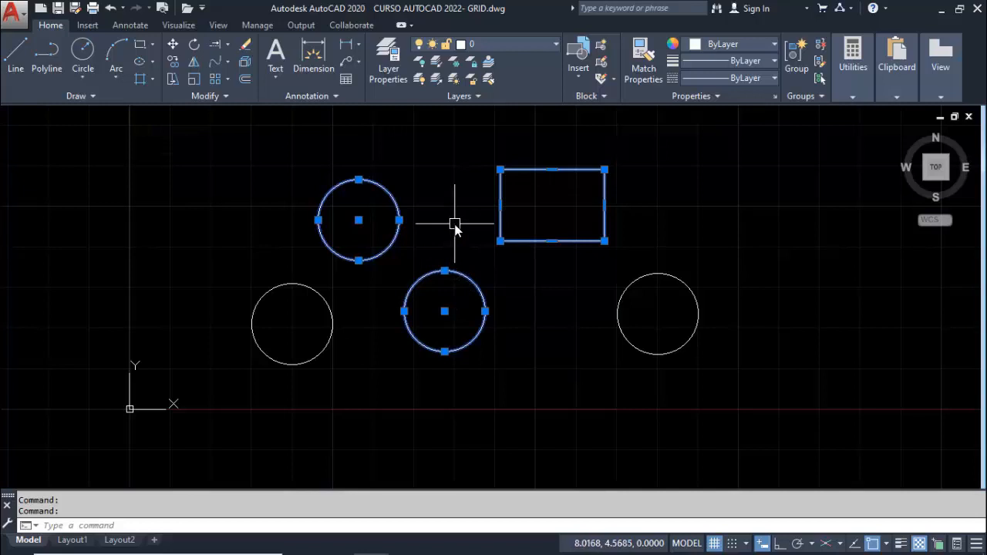
shift+click(475, 282)
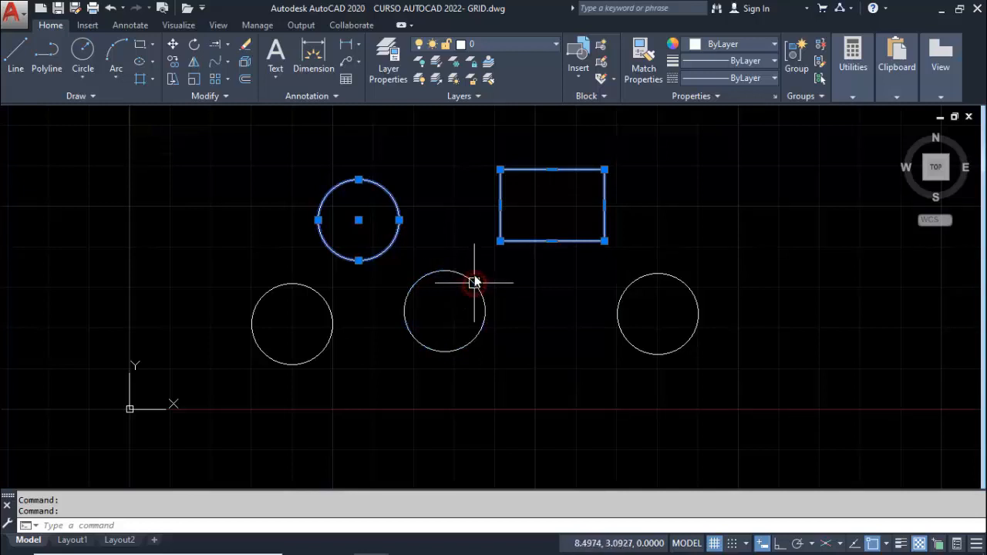
shift+click(515, 169)
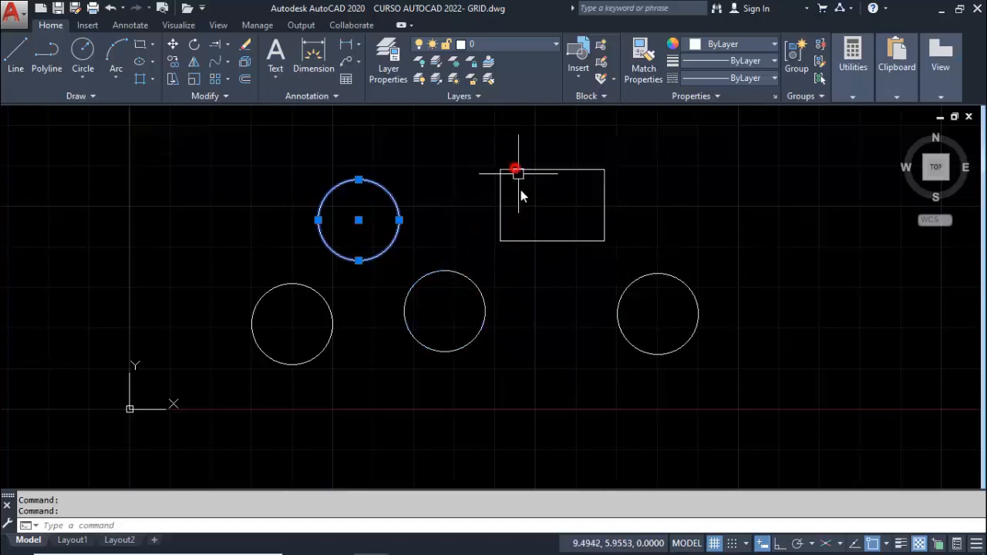
Add the remaining circles and the rectangle to the selection with two crossing windows, and clear the whole selection
click(649, 390)
click(393, 222)
click(357, 324)
click(236, 280)
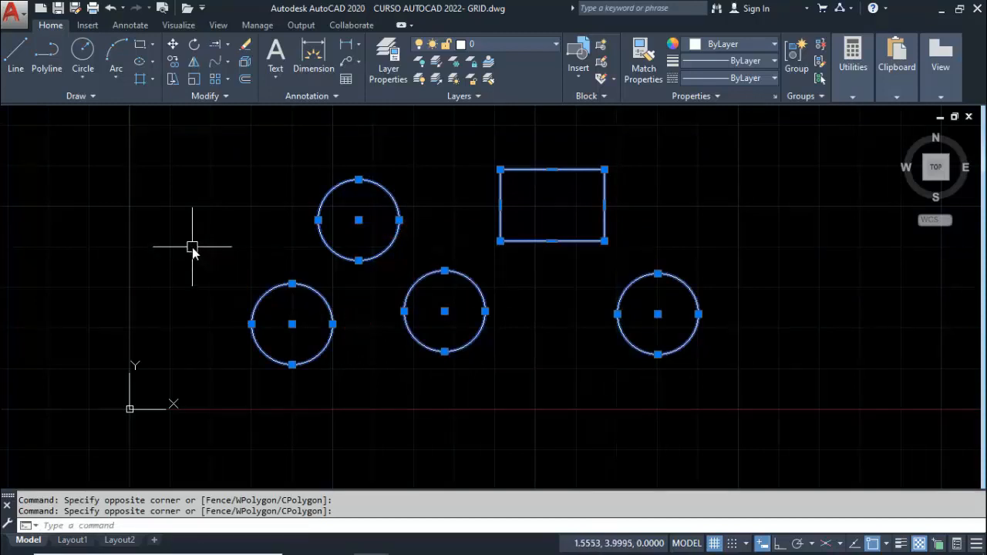
key(Escape)
key(Escape)
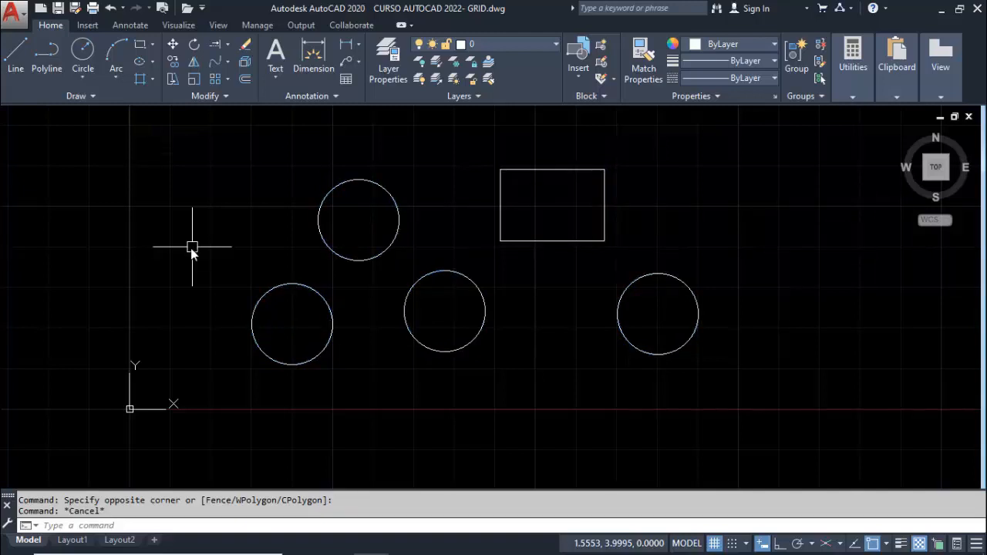
Stretch the rectangle's upper-left corner outward to a point above and to the right of the uppermost circle
click(544, 170)
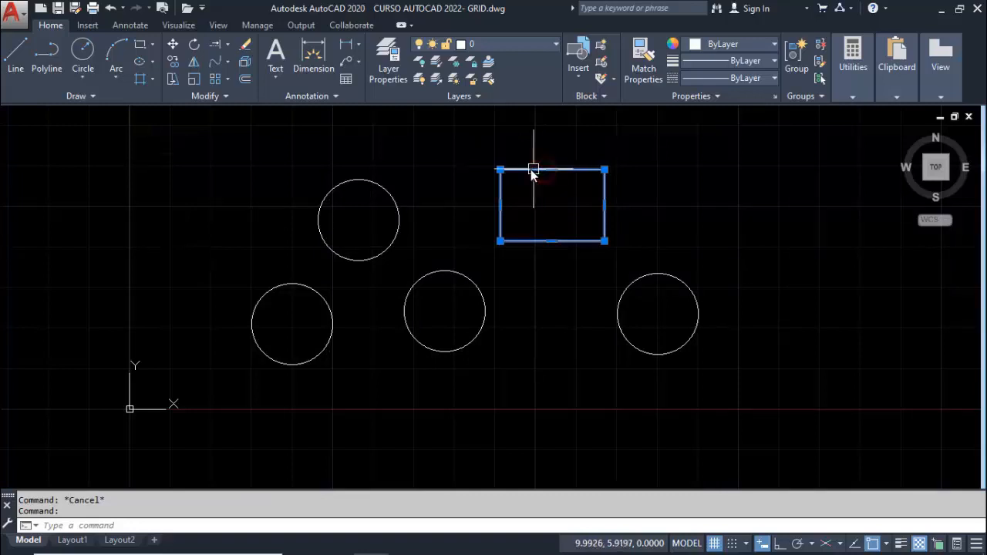
click(500, 169)
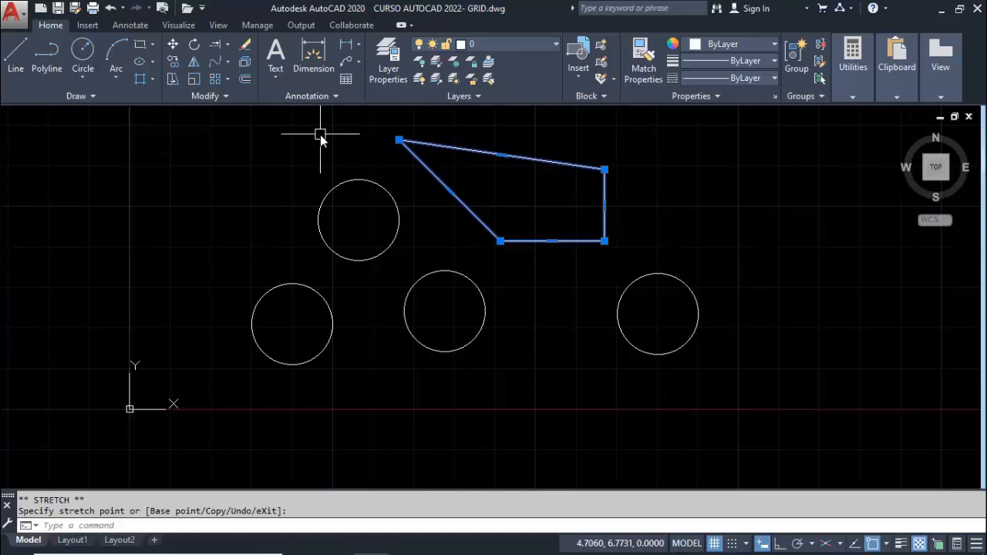
Alternately undo and redo the stretch of the rectangle's corner, ending with the stretch undone
key(ctrl+z)
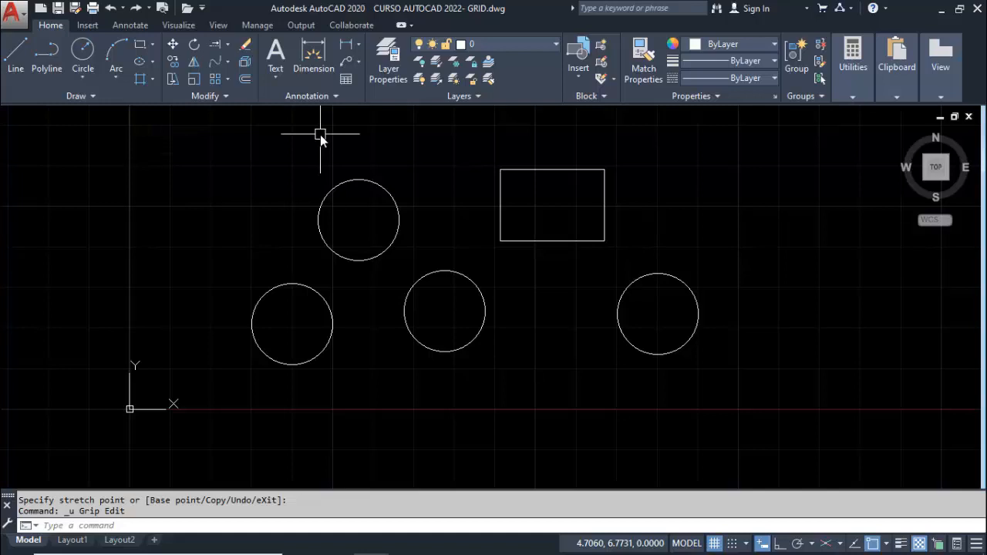
key(ctrl+y)
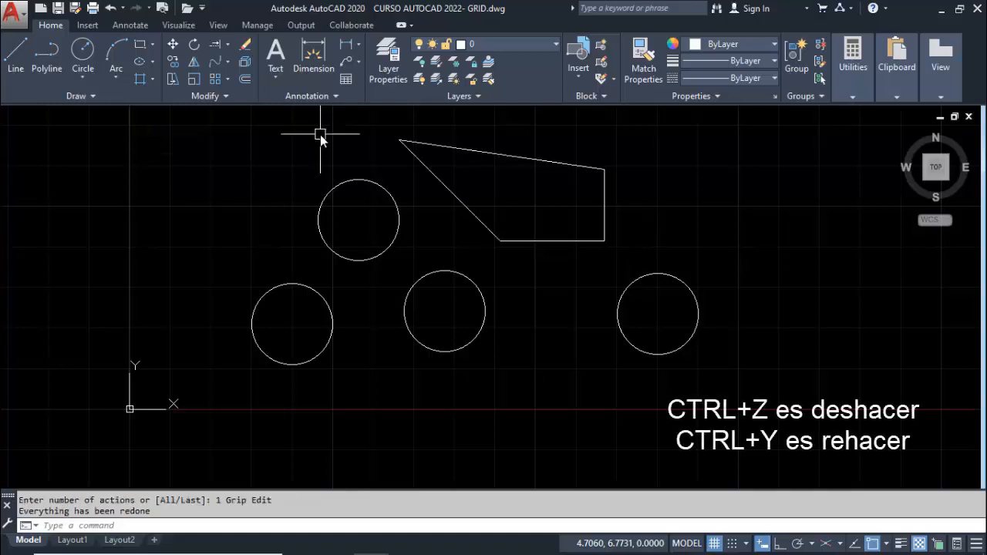
key(ctrl+z)
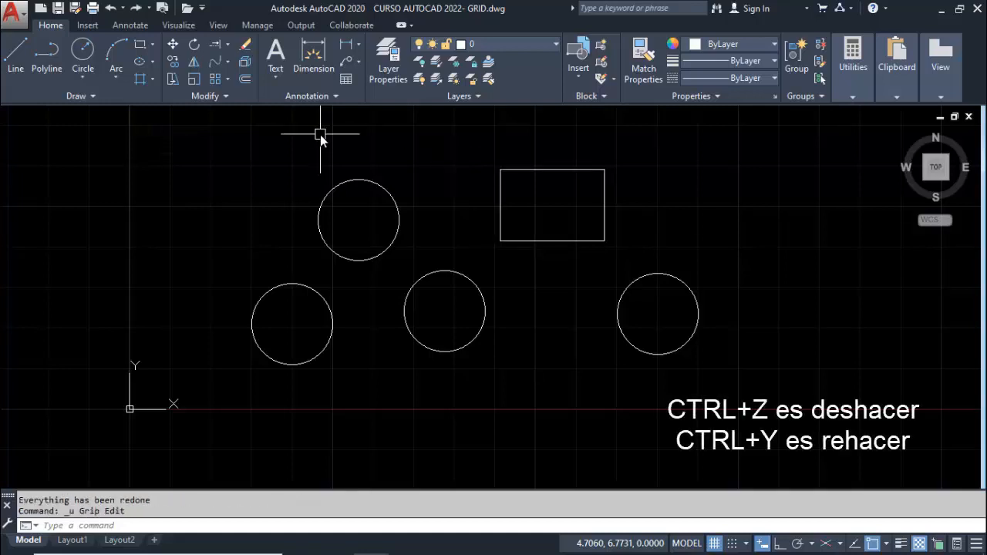
key(ctrl+y)
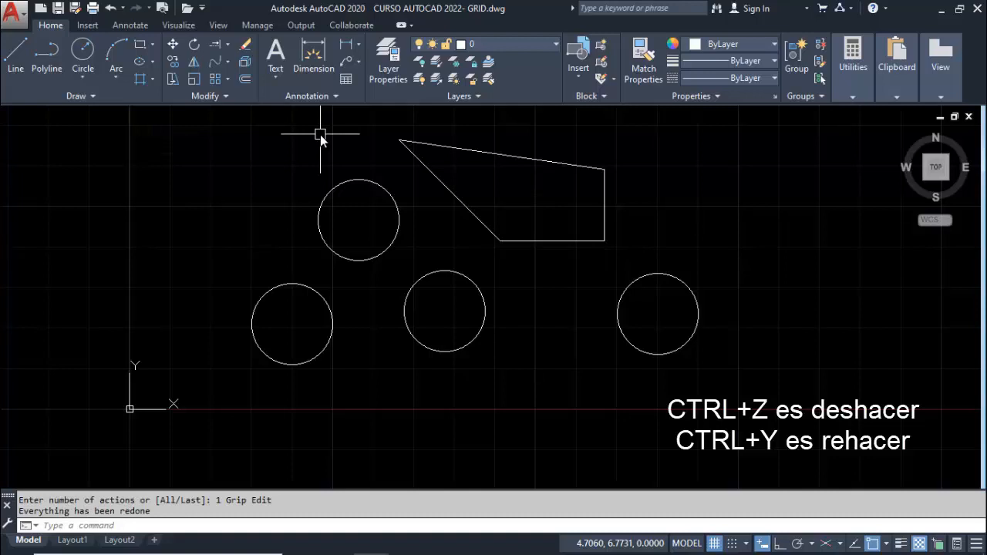
key(ctrl+z)
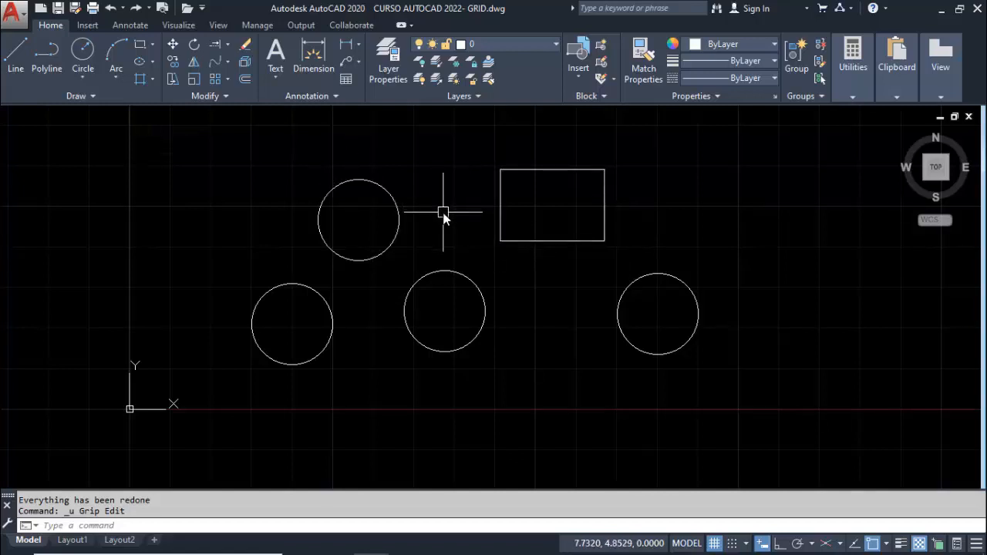
Pan the drawing slightly, and zoom in and back out around the circles and the rectangle
mouse_move(443, 218)
middle_down()
mouse_move(394, 229)
mouse_move(432, 269)
mouse_move(490, 229)
mouse_move(428, 202)
mouse_move(387, 292)
mouse_move(491, 297)
mouse_move(472, 206)
mouse_move(378, 260)
mouse_move(498, 251)
mouse_move(465, 231)
middle_up()
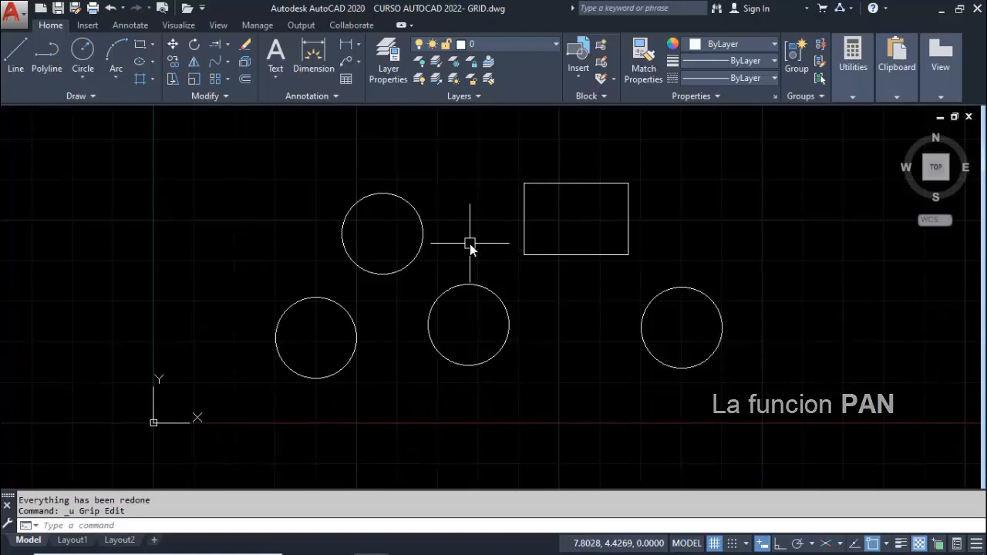
scroll(470, 244, up, 4)
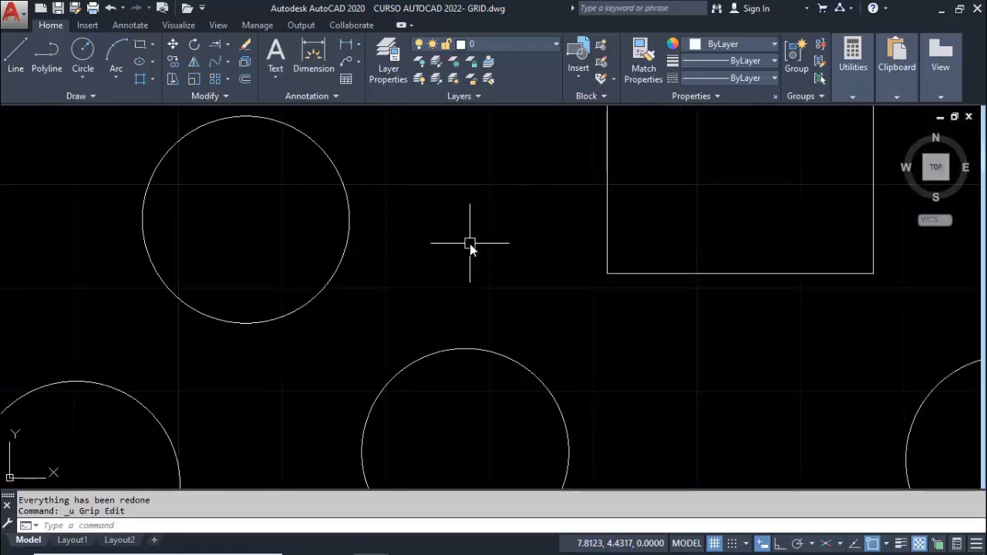
scroll(469, 244, down, 4)
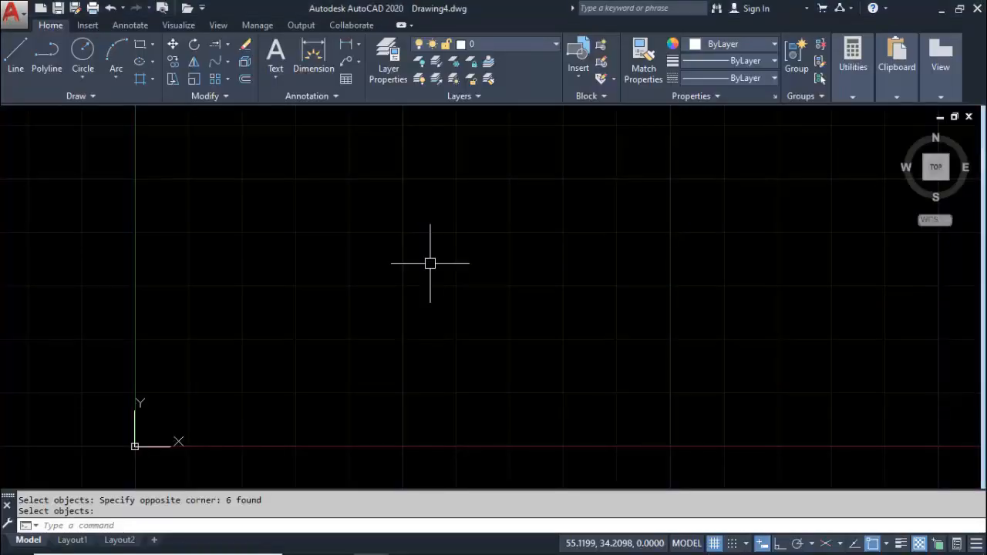
Draw a closed irregular hexagon from connected lines in the empty Drawing4
click(16, 50)
click(304, 367)
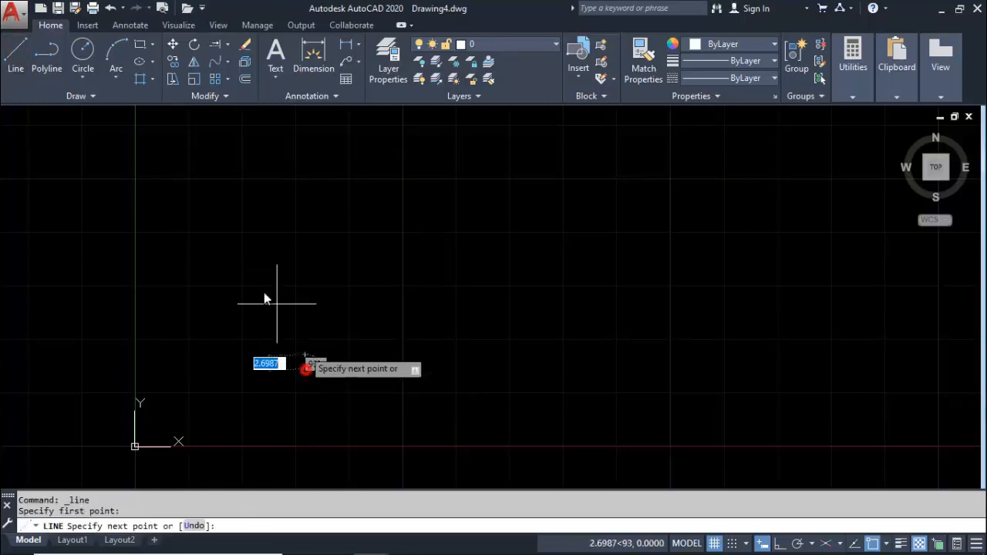
click(241, 262)
click(320, 188)
click(443, 191)
click(475, 275)
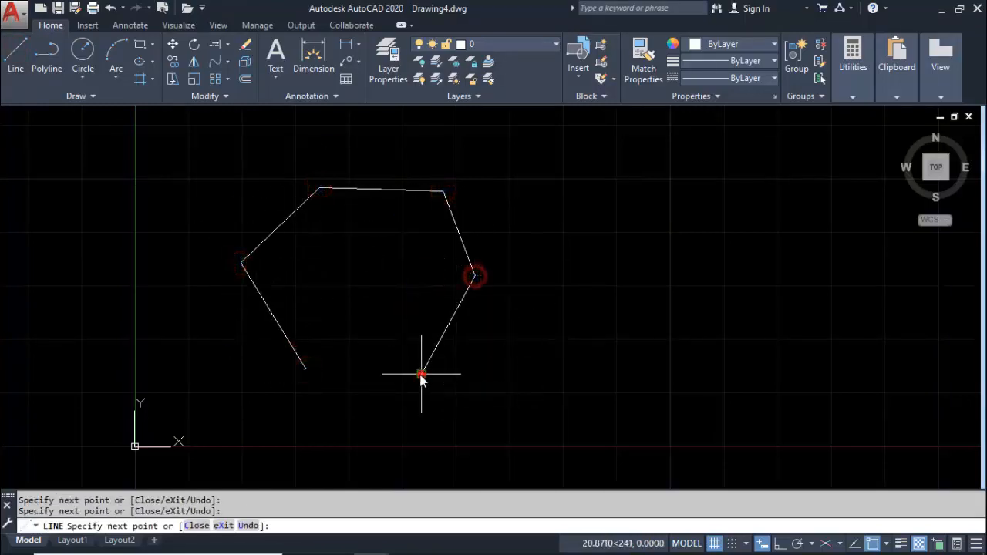
click(421, 373)
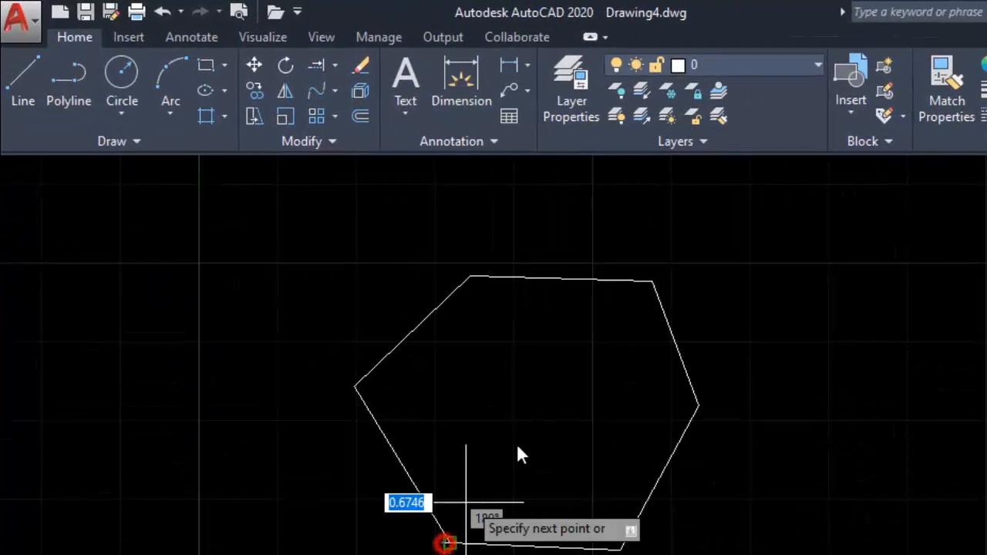
key(Escape)
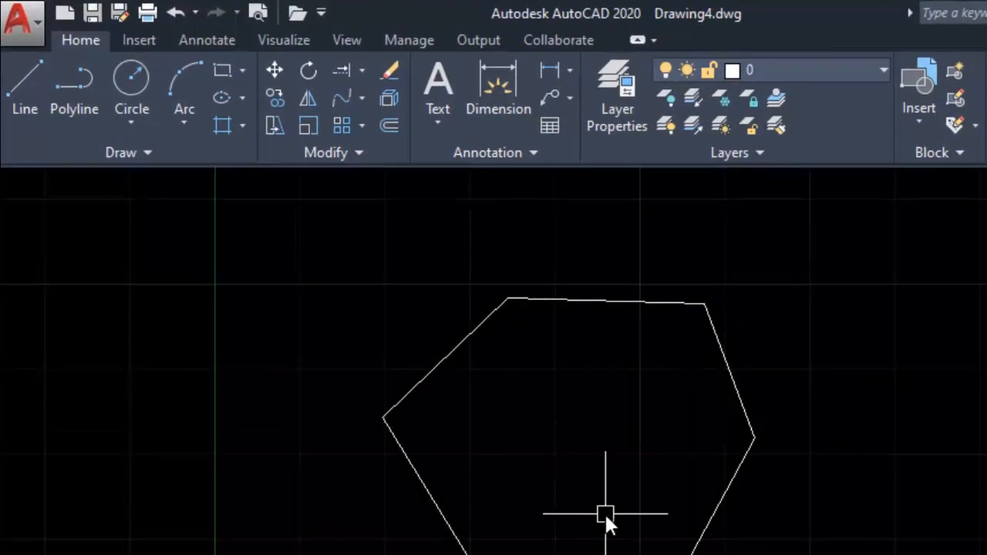
Save the hexagon drawing as EJEMPLO 2 in the EJEMPLOS folder
click(36, 40)
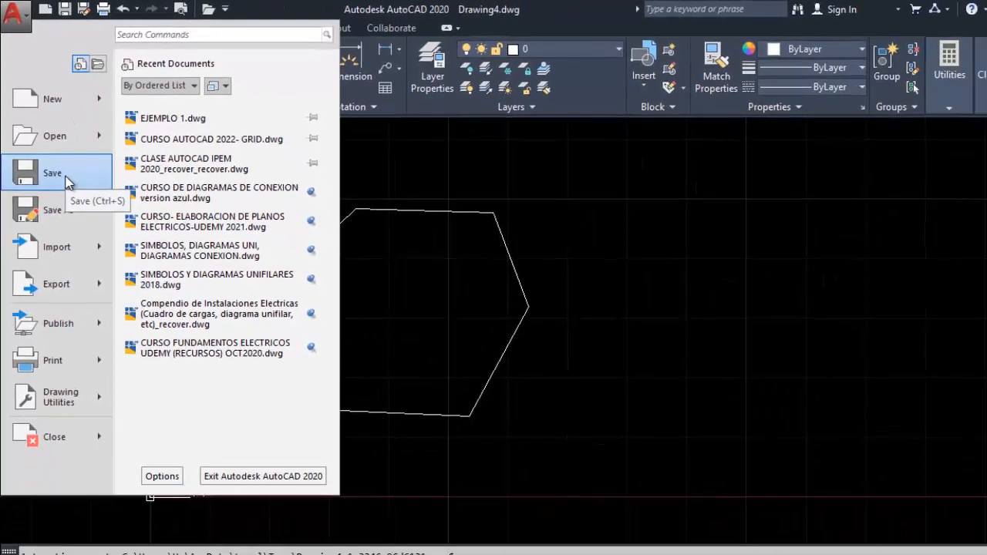
click(66, 176)
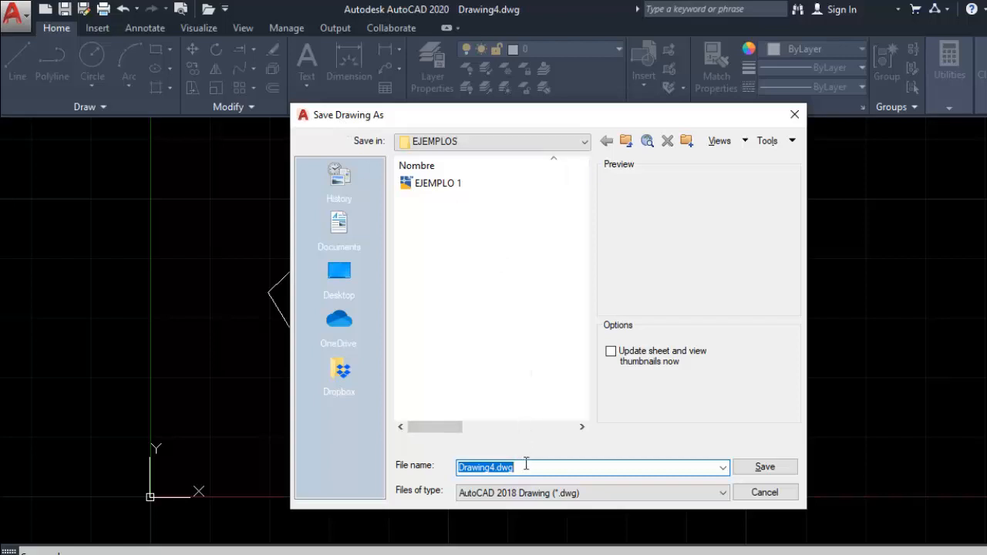
text(EJEMPLO2)
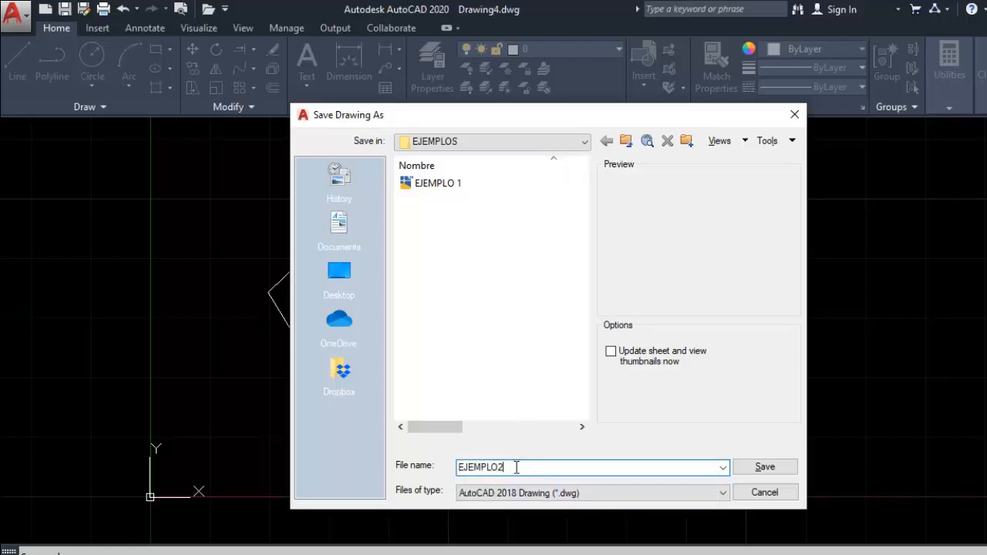
click(498, 466)
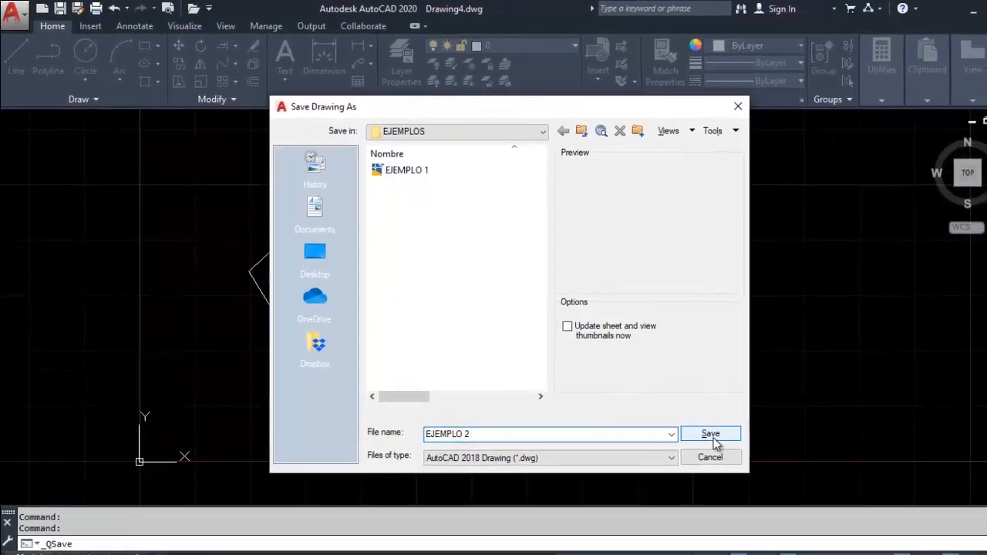
click(712, 437)
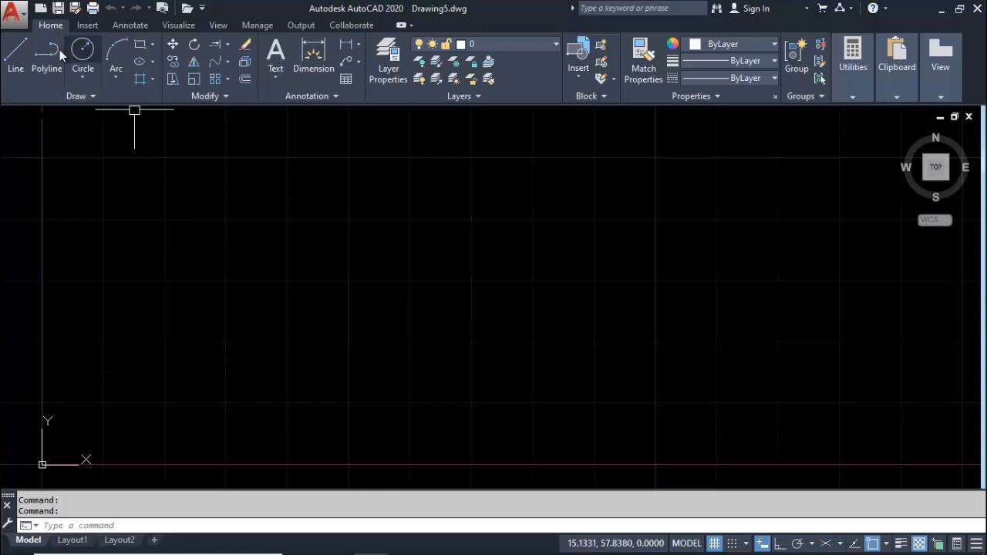
Draw a circle with a radius of about 11 in the empty Drawing5, and a larger circle to its right
click(15, 53)
click(83, 52)
click(341, 363)
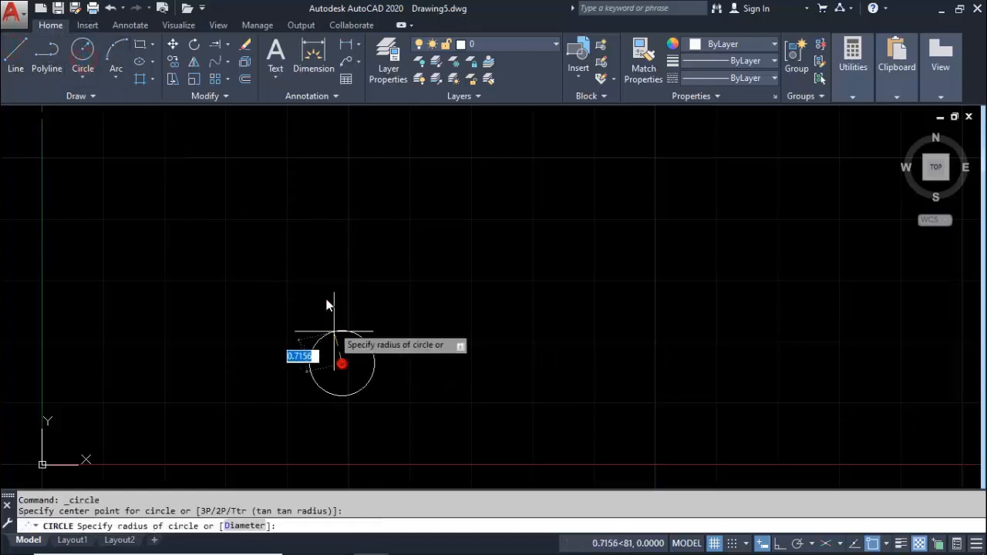
click(327, 296)
key(Return)
click(569, 337)
click(542, 229)
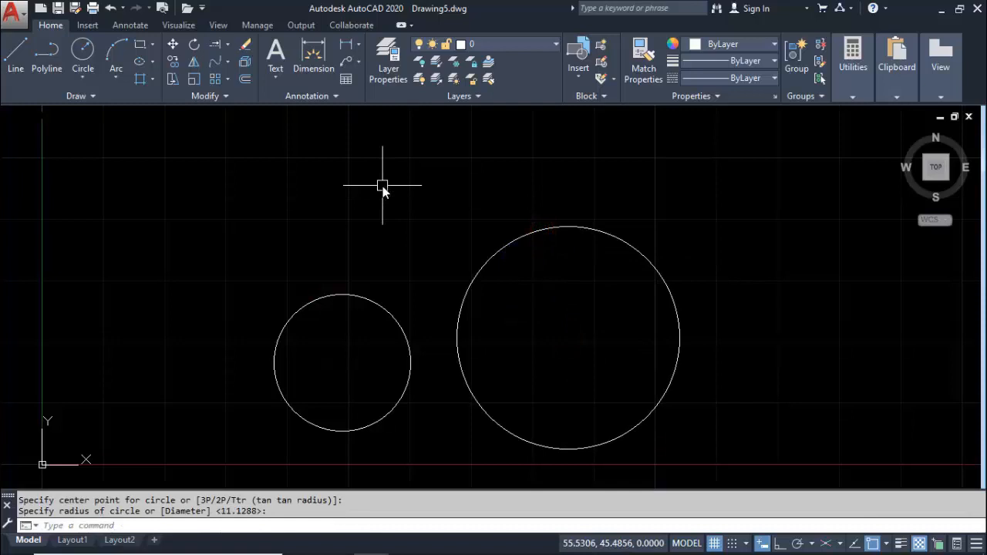
Save the two-circle drawing as EJEMPLO 3 in the EJEMPLOS folder, and save it again under the same name
key(ctrl+s)
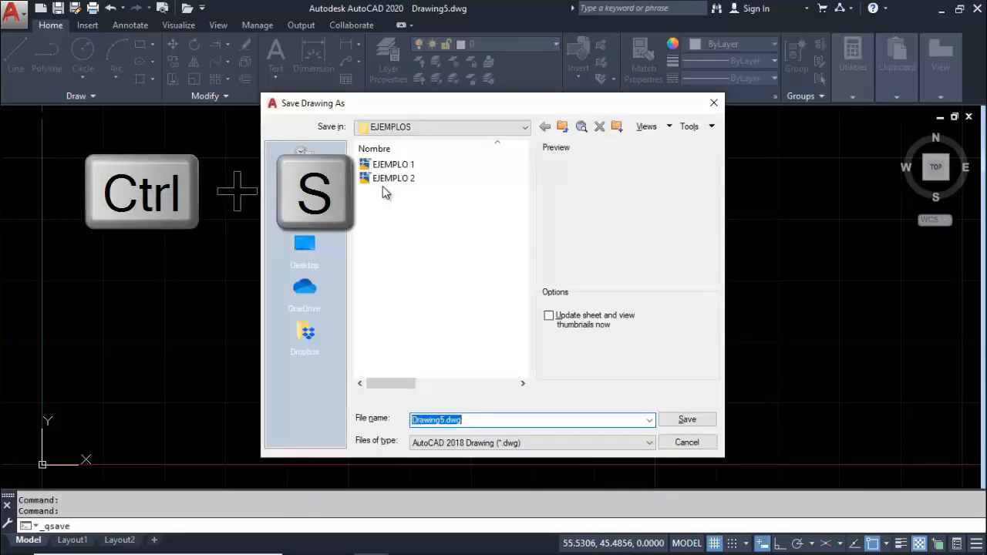
click(714, 103)
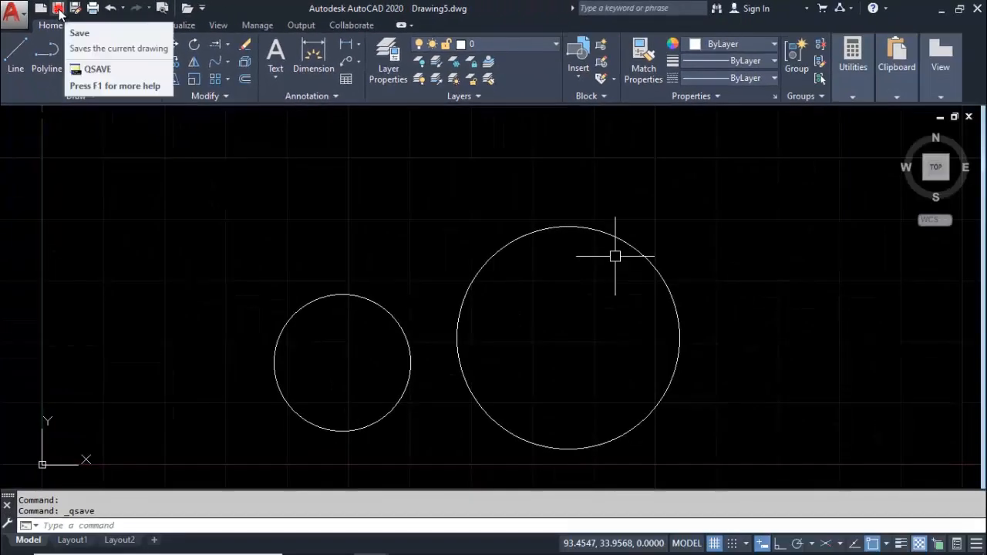
click(93, 13)
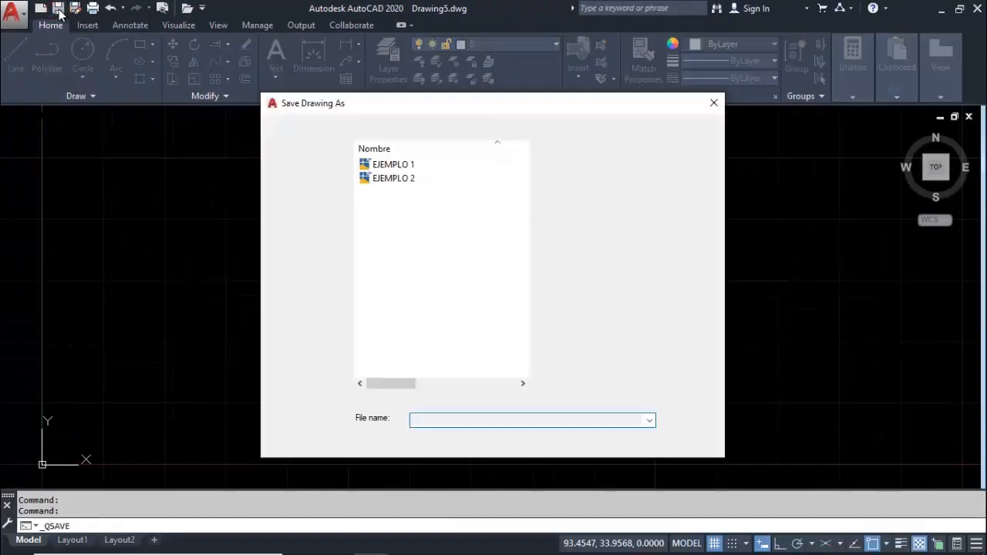
text(EJEMPLO )
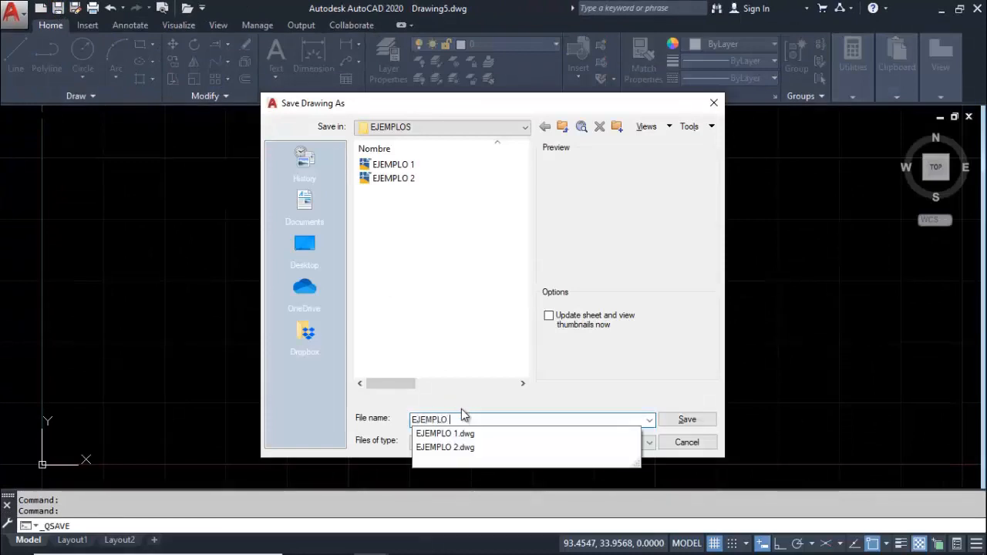
text(3)
key(Return)
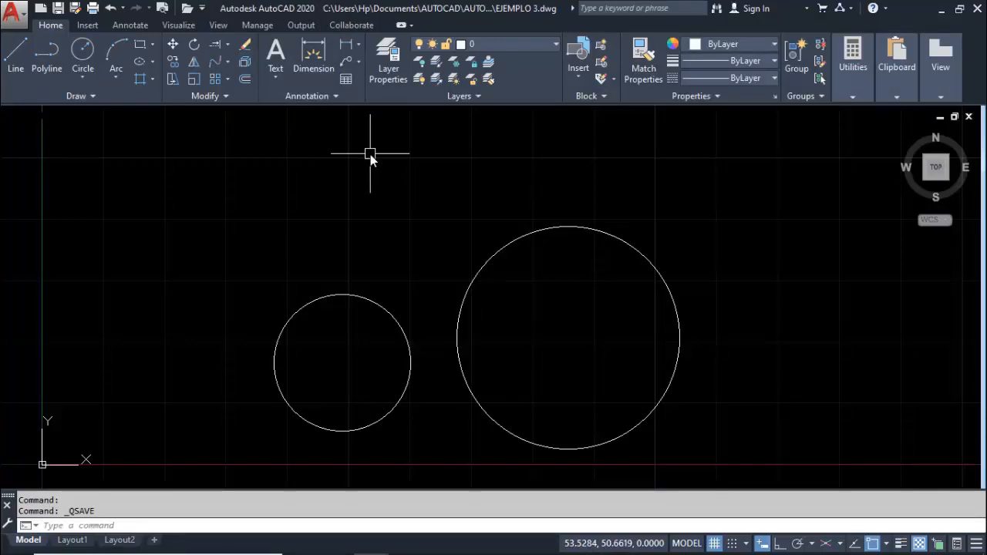
click(59, 14)
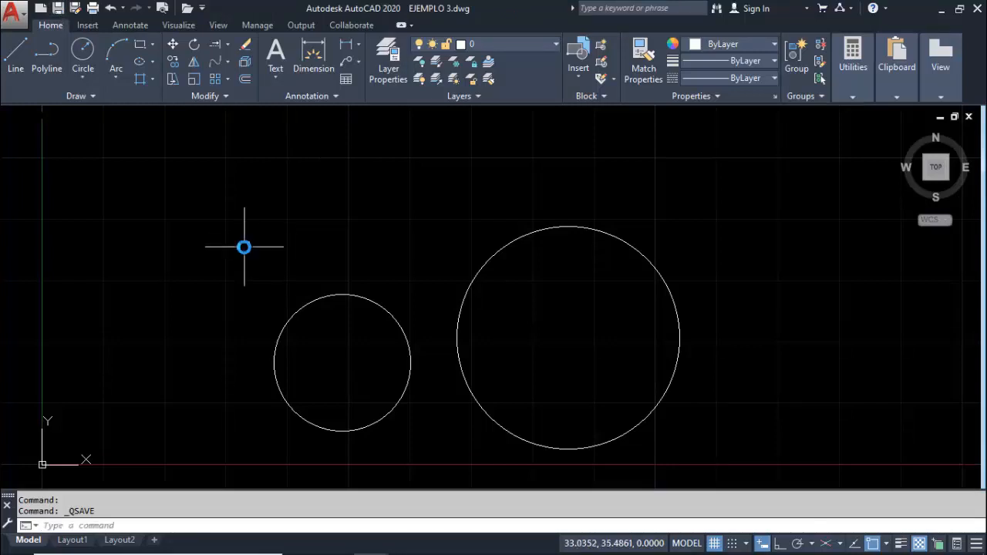
key(ctrl+s)
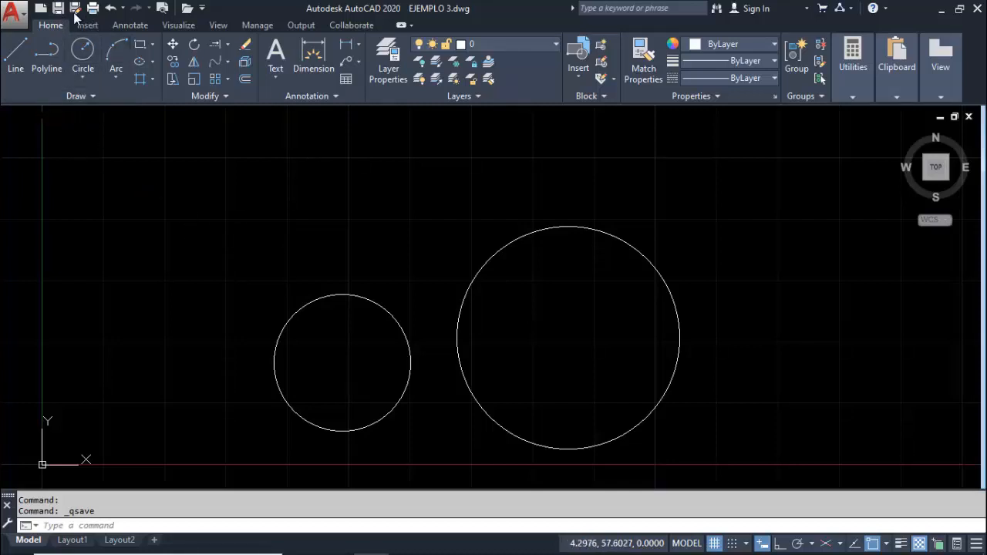
Save a copy of the two-circle drawing as EJEMPLO 4 in the EJEMPLOS folder
click(14, 11)
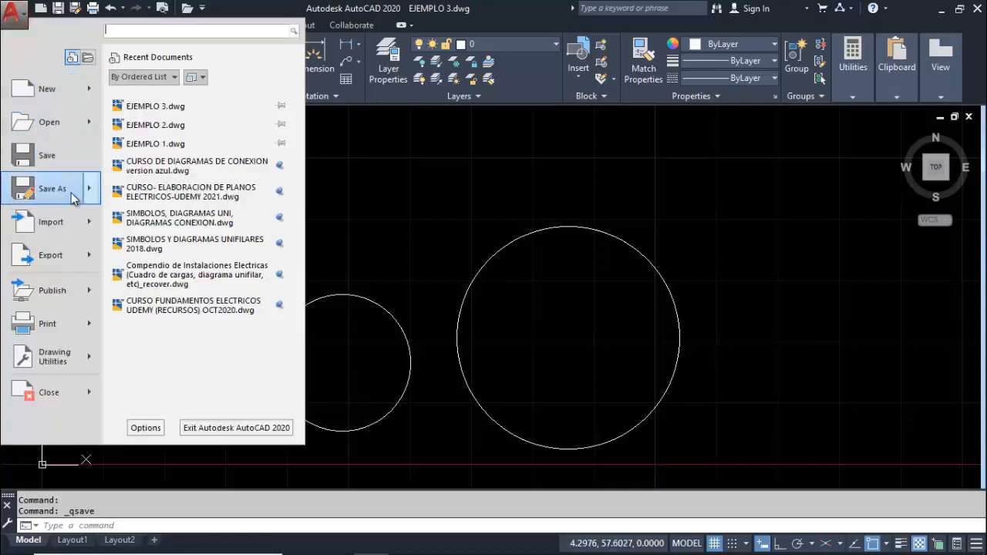
mouse_move(74, 198)
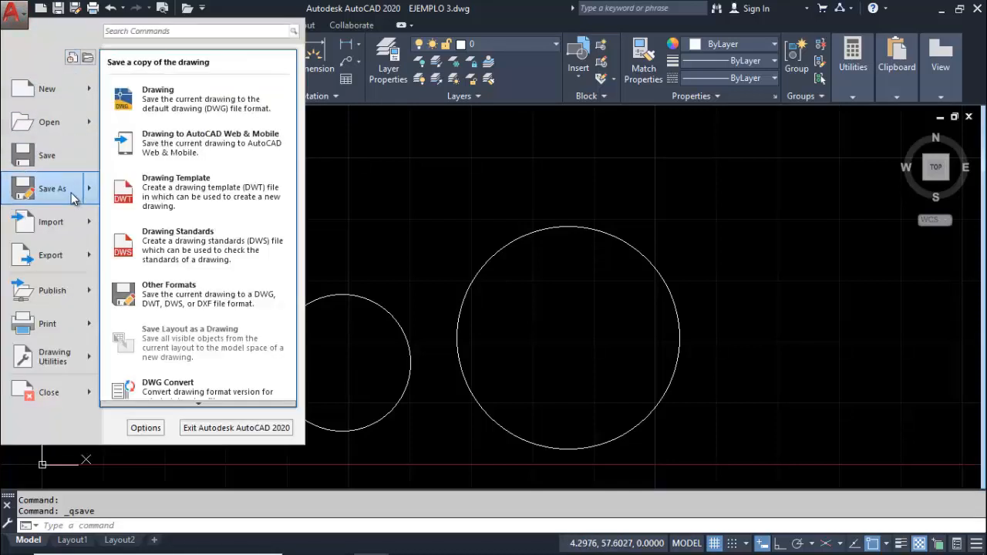
click(197, 98)
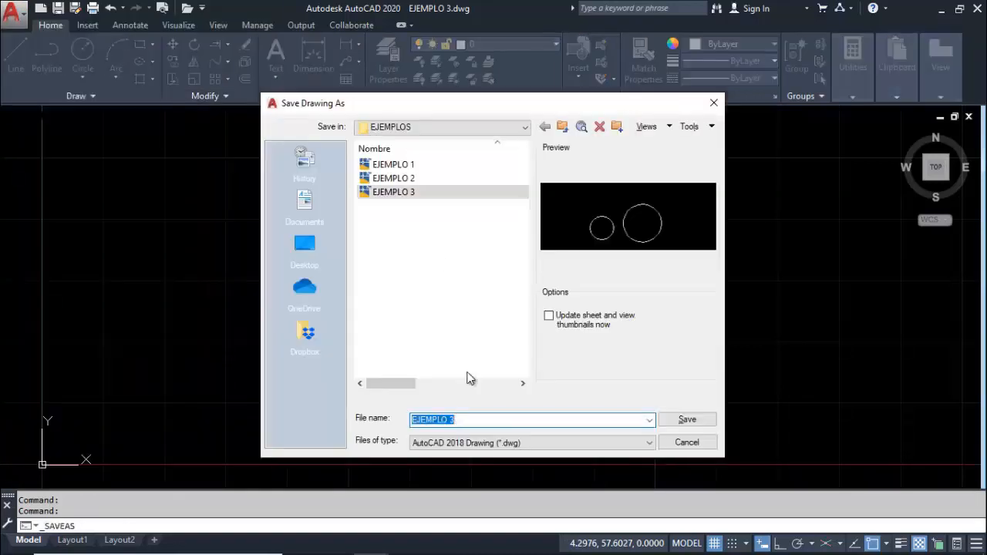
click(465, 419)
key(BackSpace)
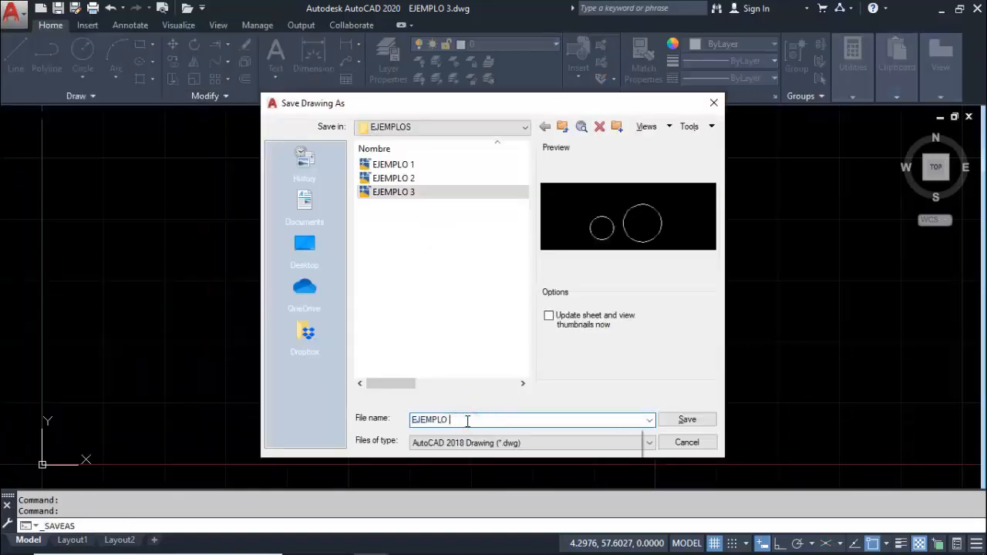
text(4)
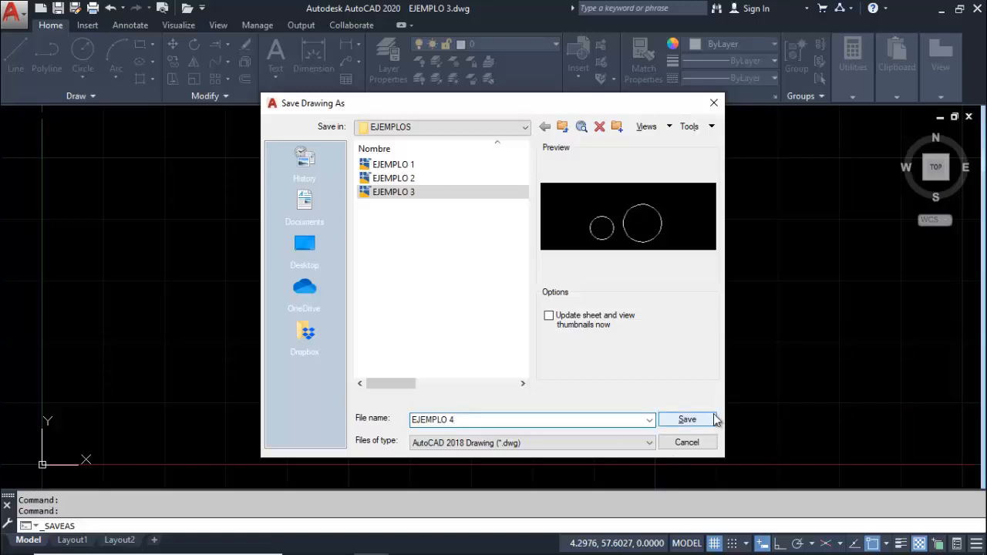
click(689, 418)
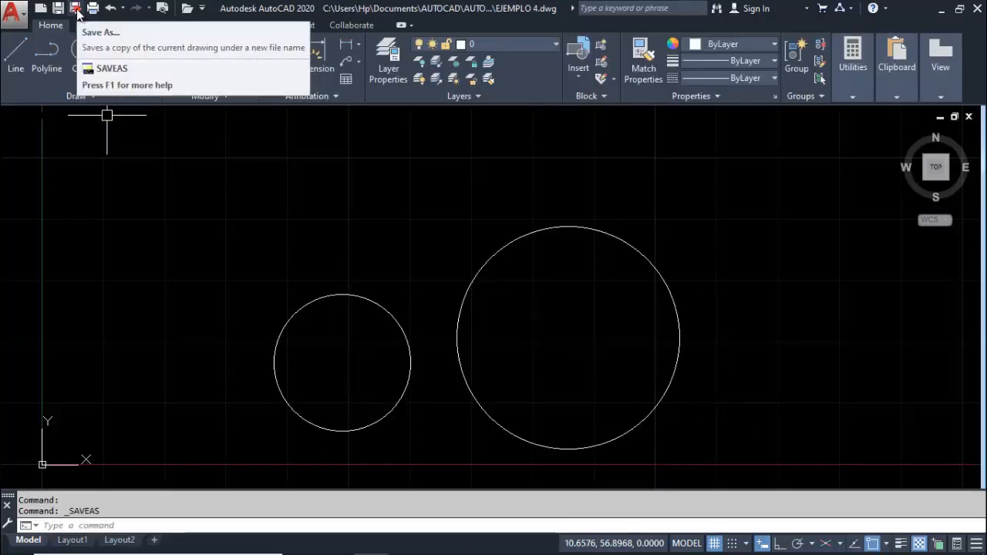
Save another copy of the two-circle drawing under the name EJEMPLO 5 in the same folder
click(76, 9)
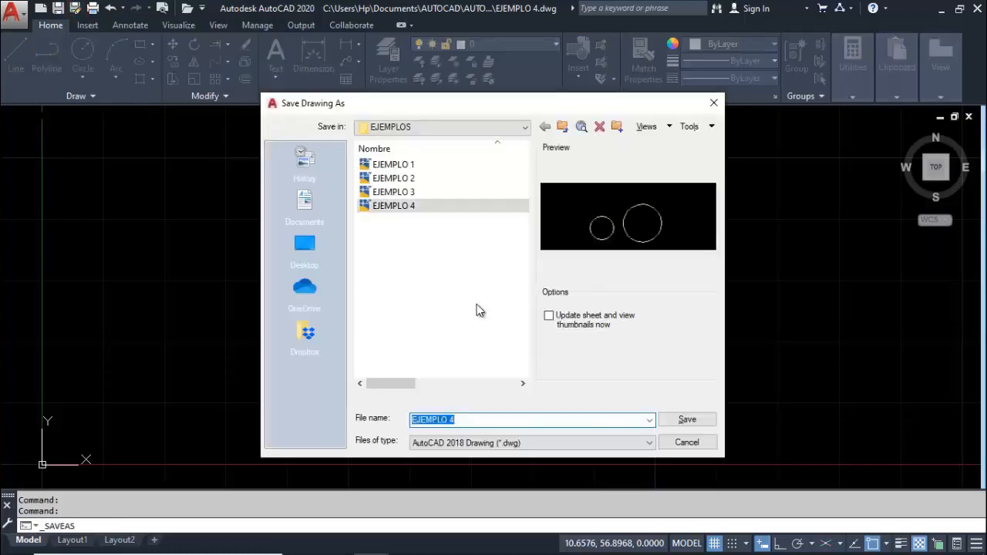
click(471, 419)
key(BackSpace)
text(5)
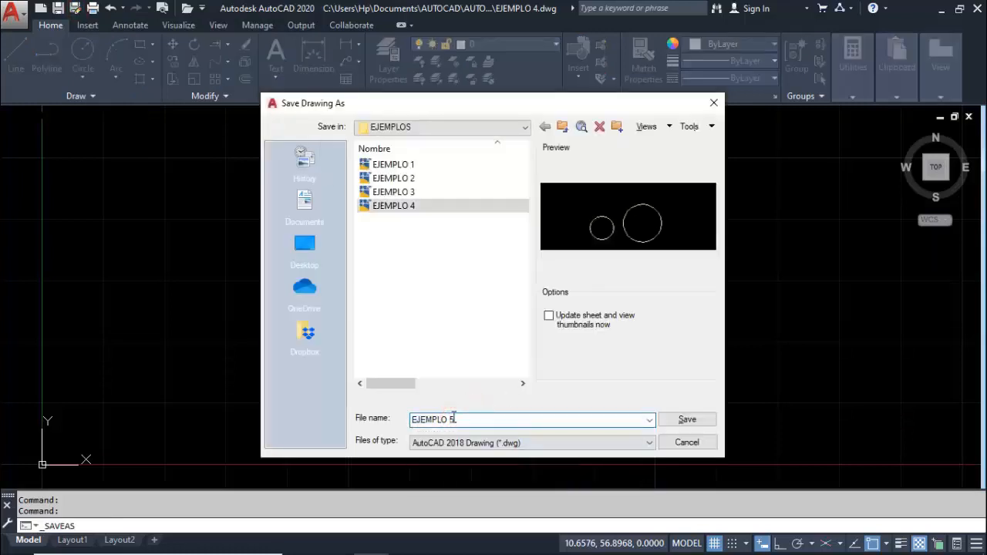
click(687, 419)
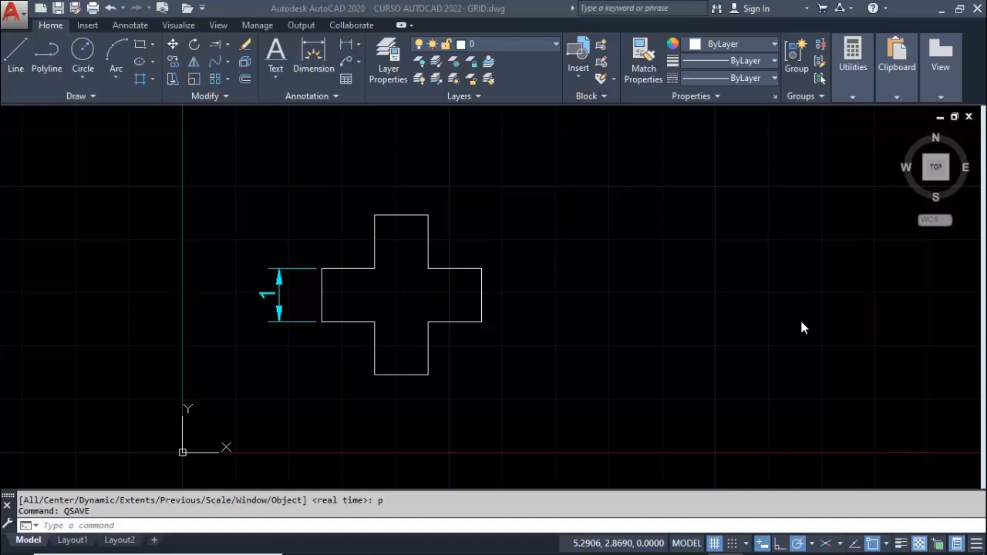
Open the existing drawing EJEMPLO 4 from the EJEMPLOS folder
click(19, 20)
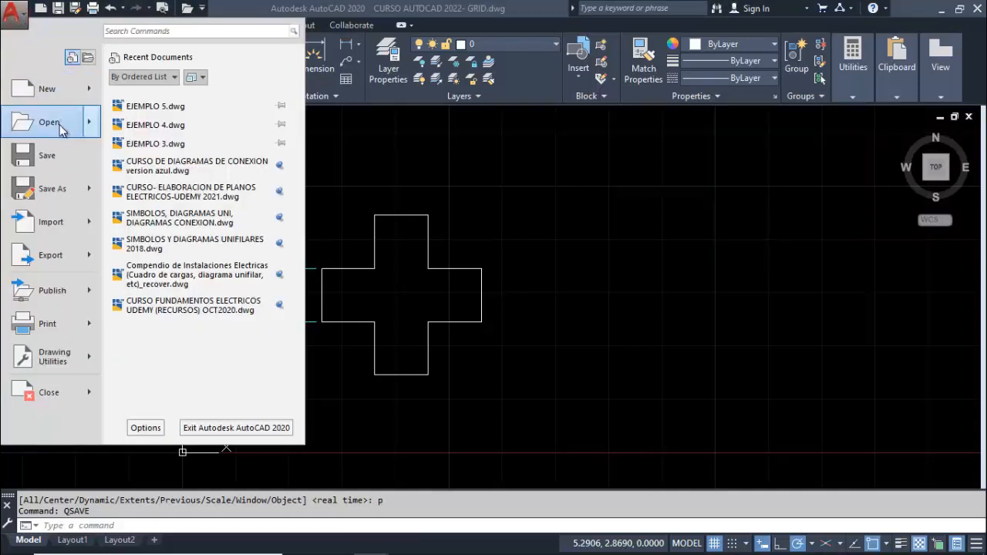
mouse_move(62, 128)
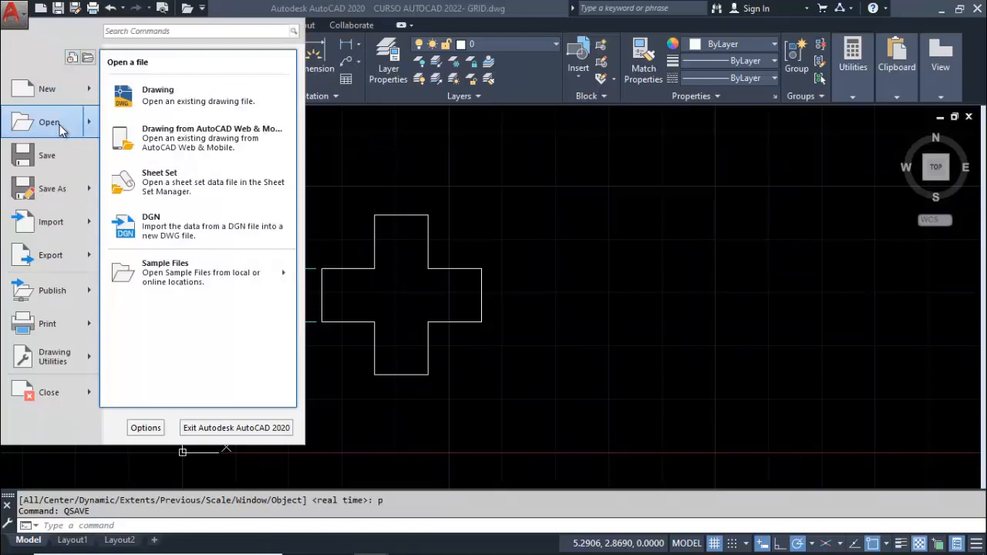
click(62, 129)
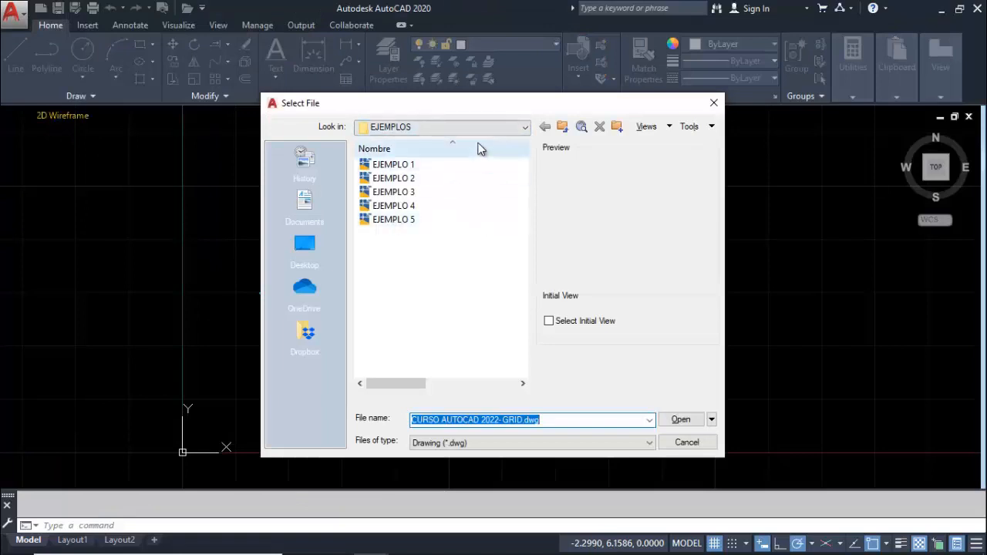
click(407, 208)
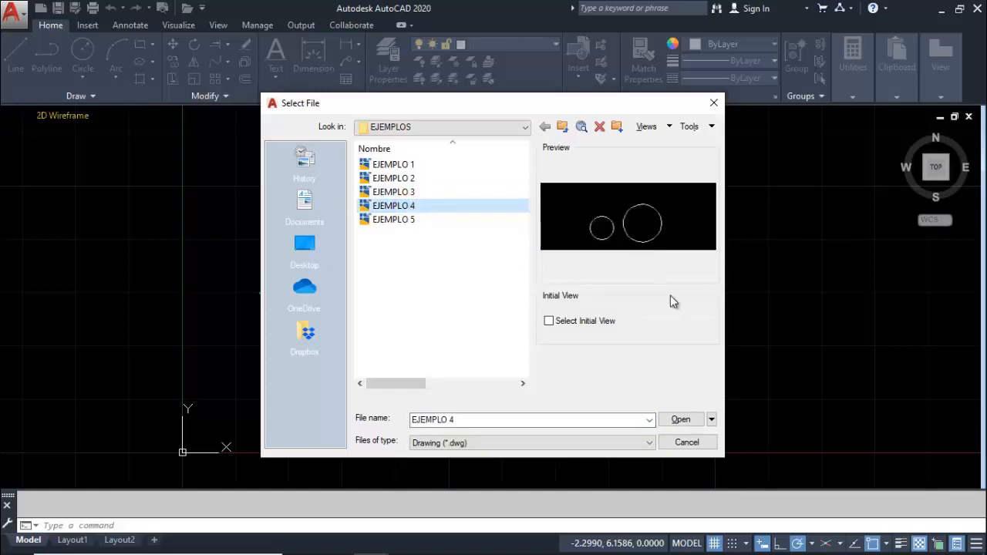
click(682, 420)
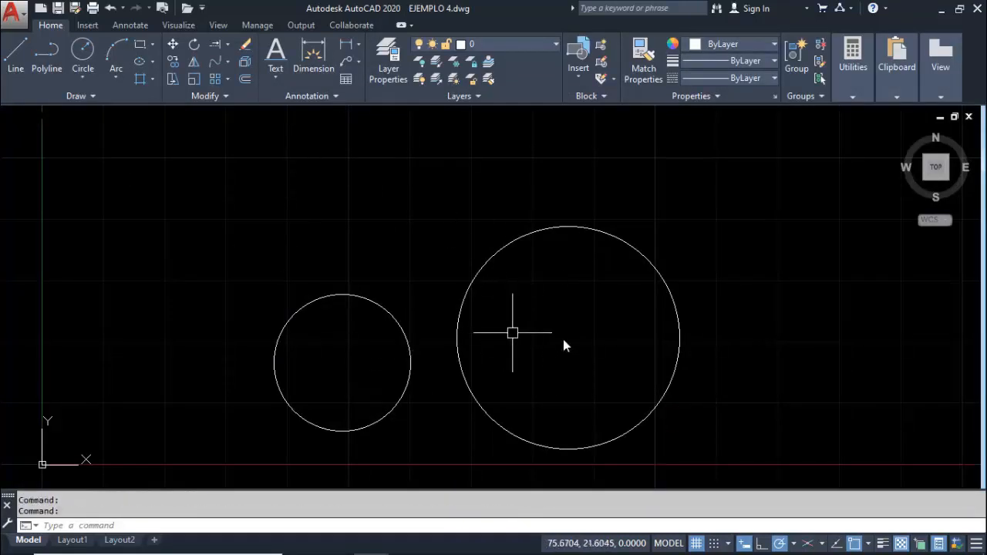
middle_drag(560, 331, 537, 312)
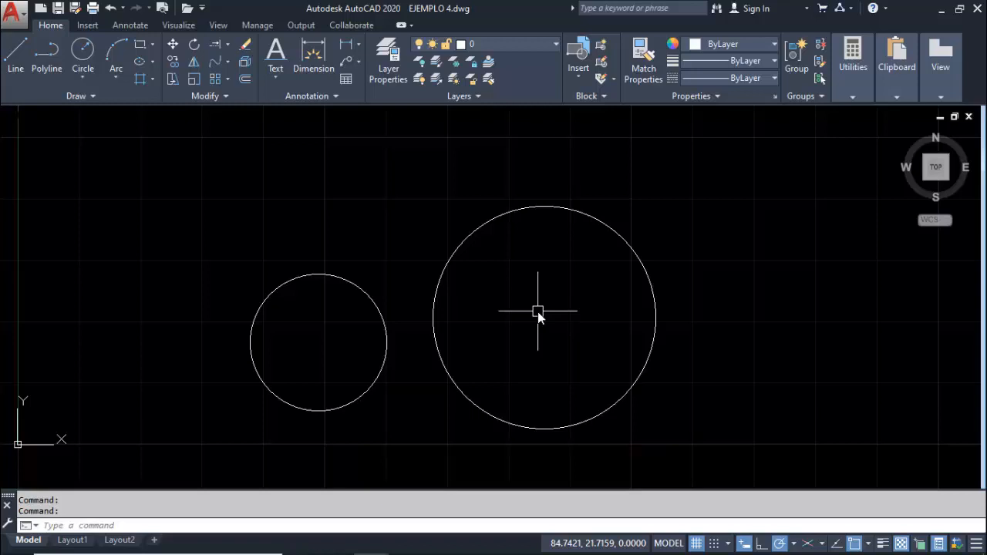
middle_click(538, 311)
middle_click(537, 312)
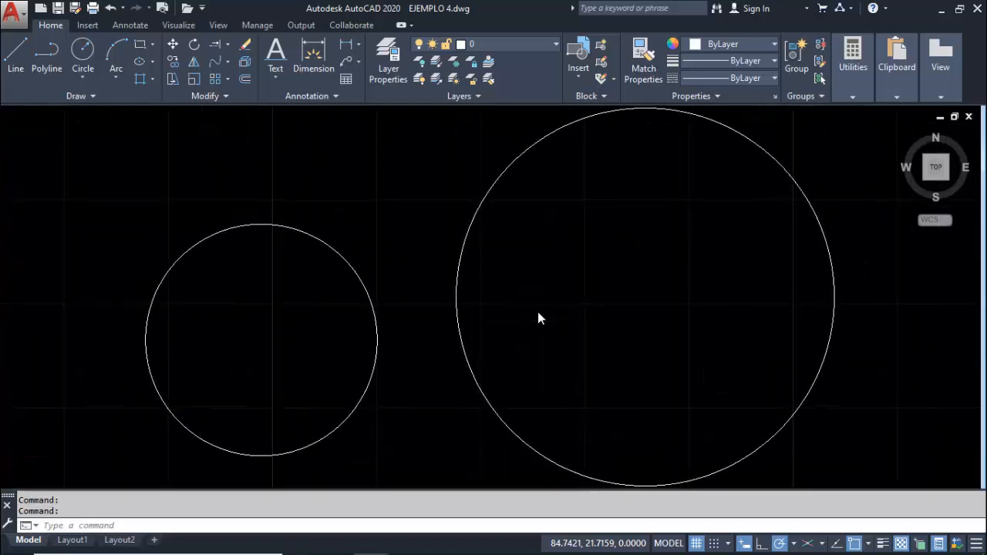
middle_drag(537, 312, 513, 317)
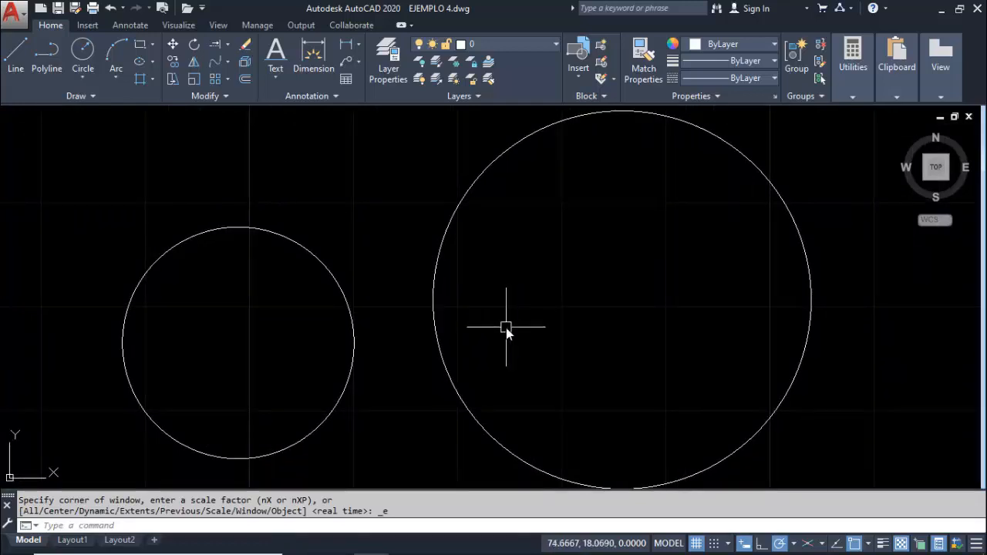
key(ctrl+o)
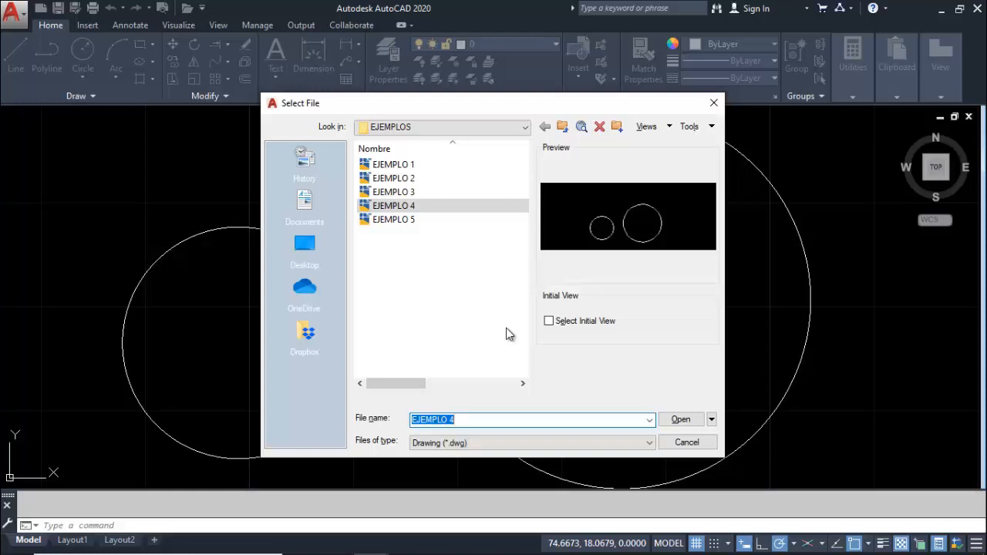
key(Escape)
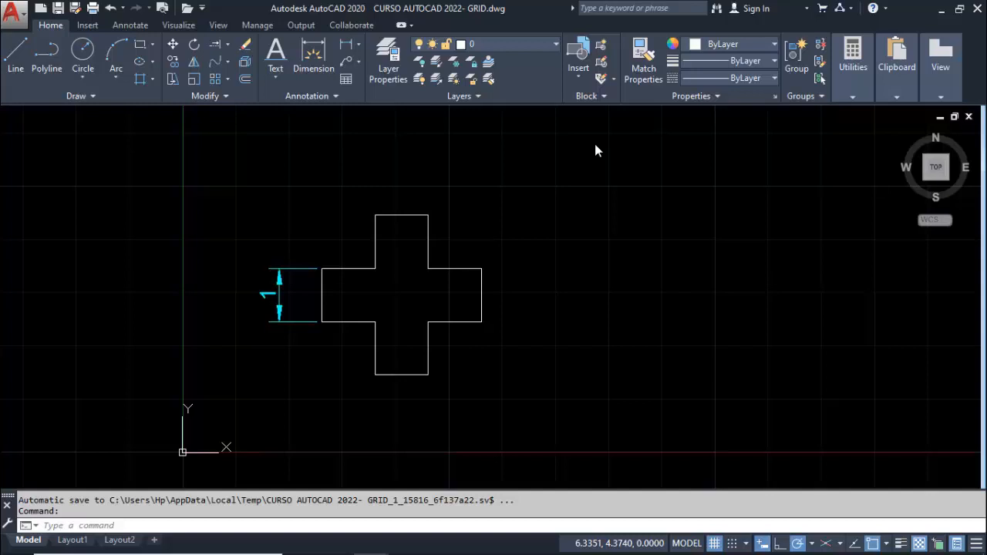
Draw two crossing diagonal lines between the four inner corners of the cross in the GRID drawing
click(35, 45)
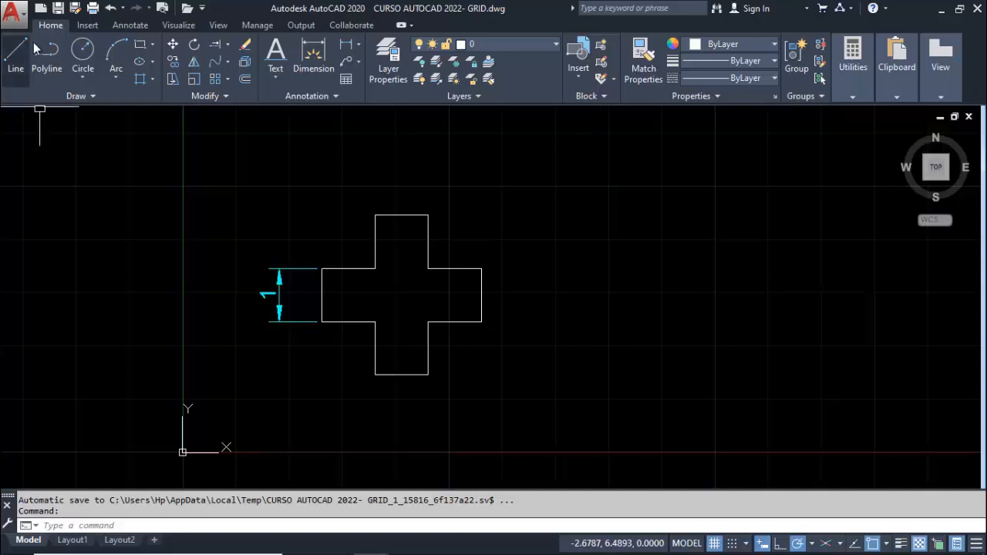
click(11, 50)
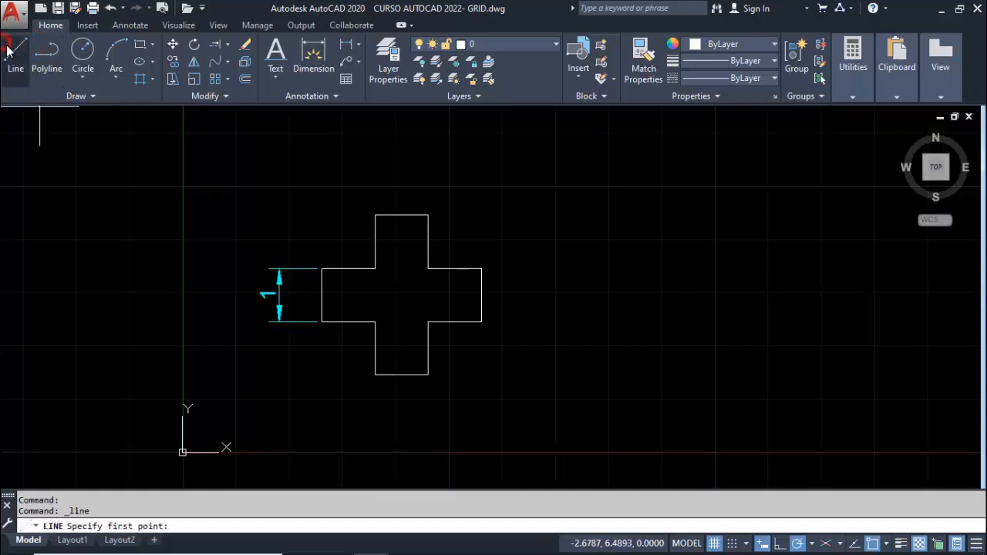
click(375, 269)
click(428, 321)
key(Return)
key(Return)
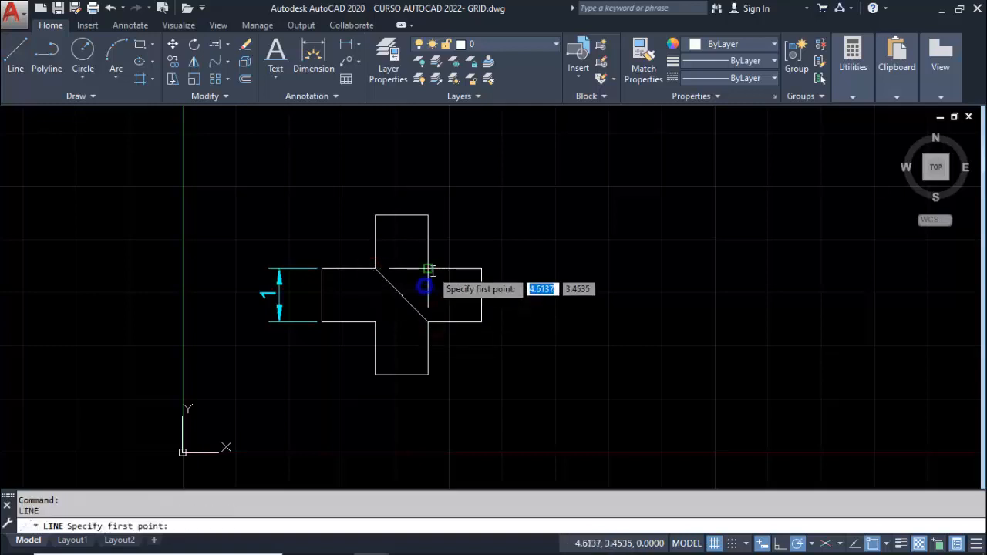
click(429, 270)
click(374, 320)
key(Escape)
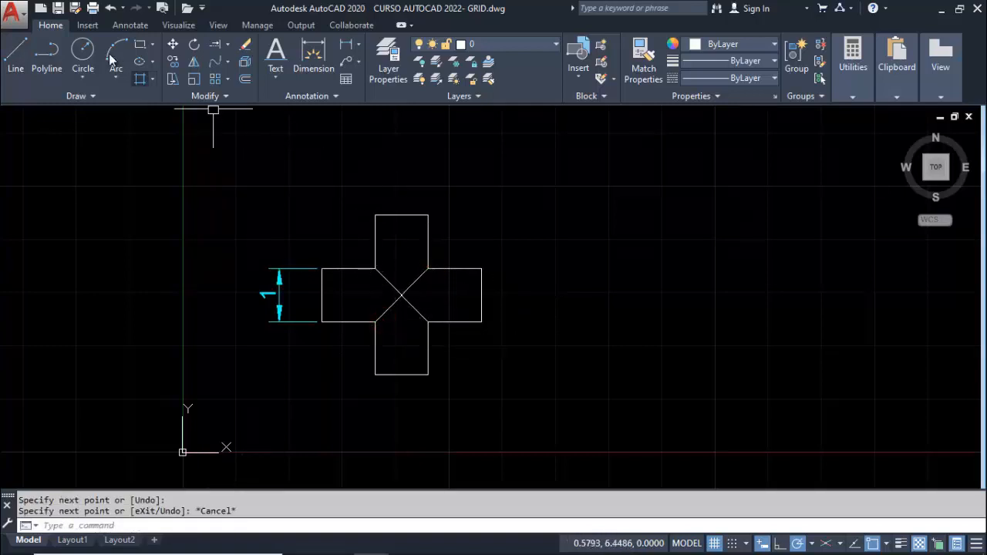
Draw a small circle centred on the intersection of the two diagonals, well inside the inner corners of the cross
click(80, 48)
click(401, 295)
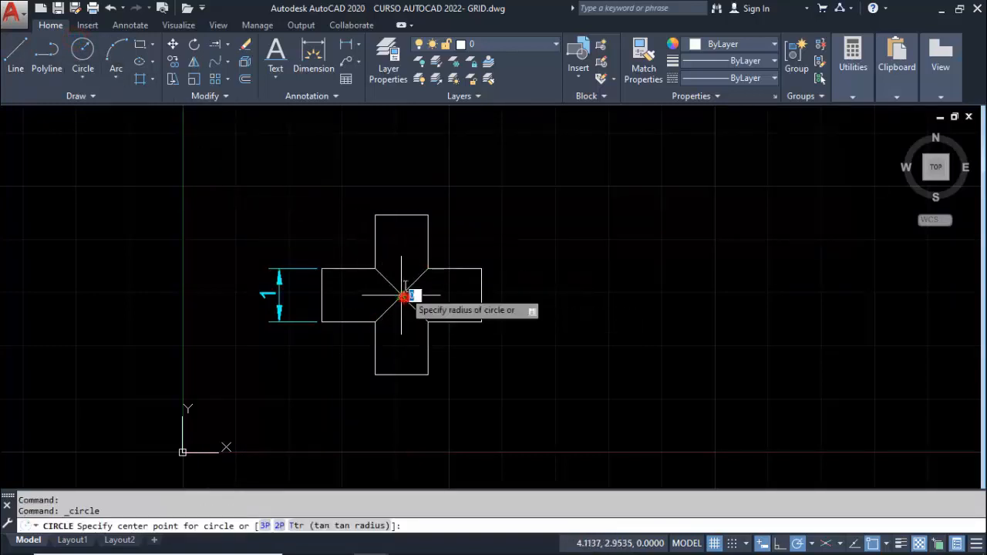
click(400, 283)
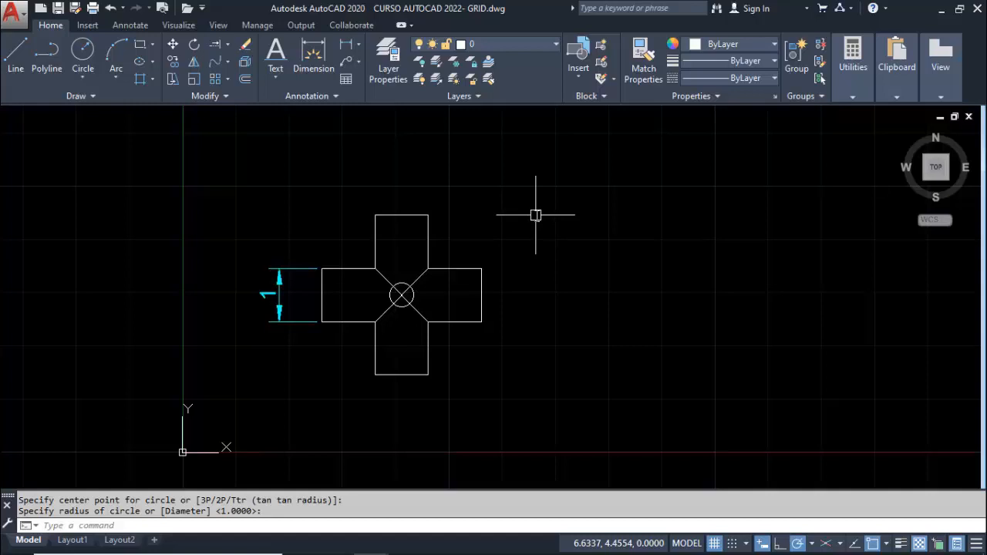
Open the Open and Save settings in Options and switch automatic save off and back on
text(OP)
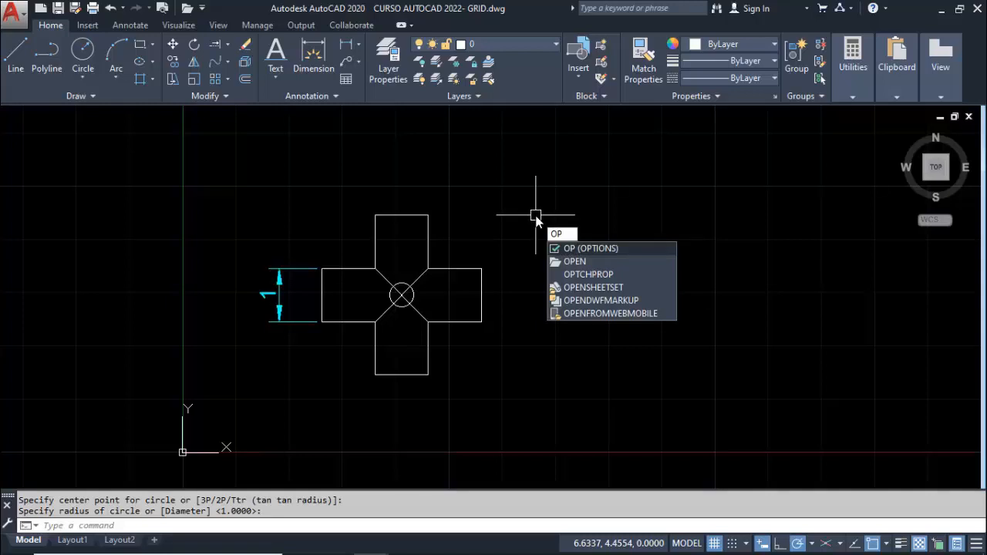
key(Return)
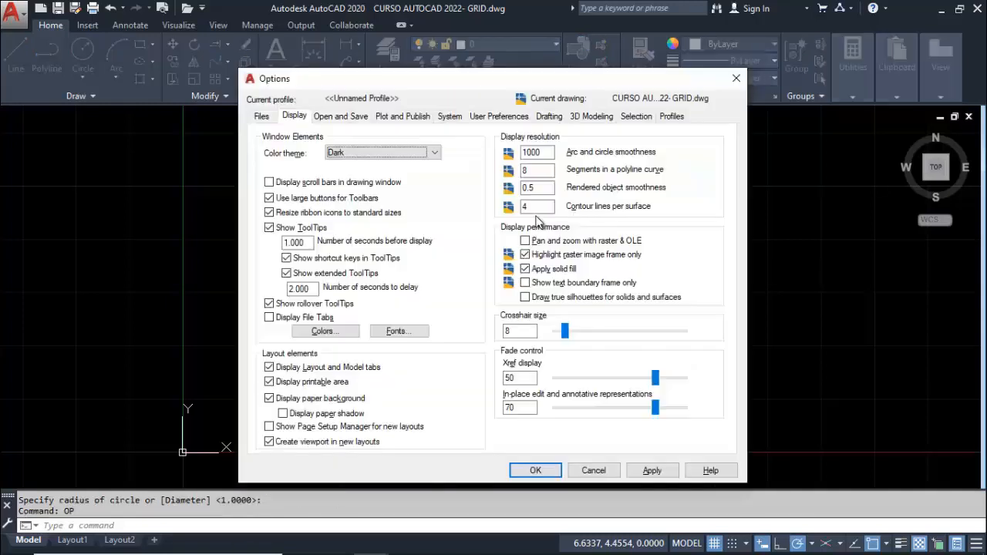
click(343, 122)
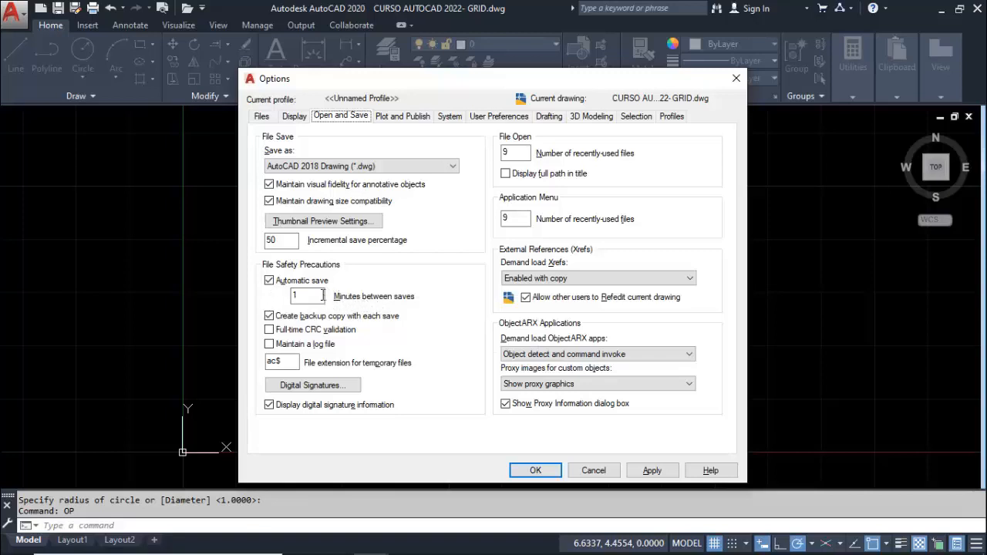
click(269, 283)
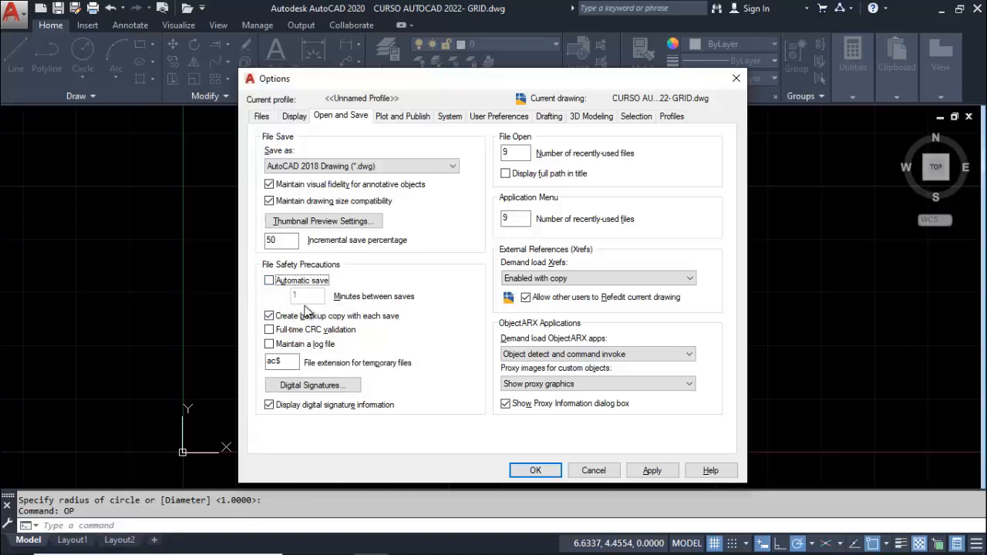
click(269, 280)
Try 2, 3 and 50 minutes between automatic saves, and settle on 5 minutes
click(313, 295)
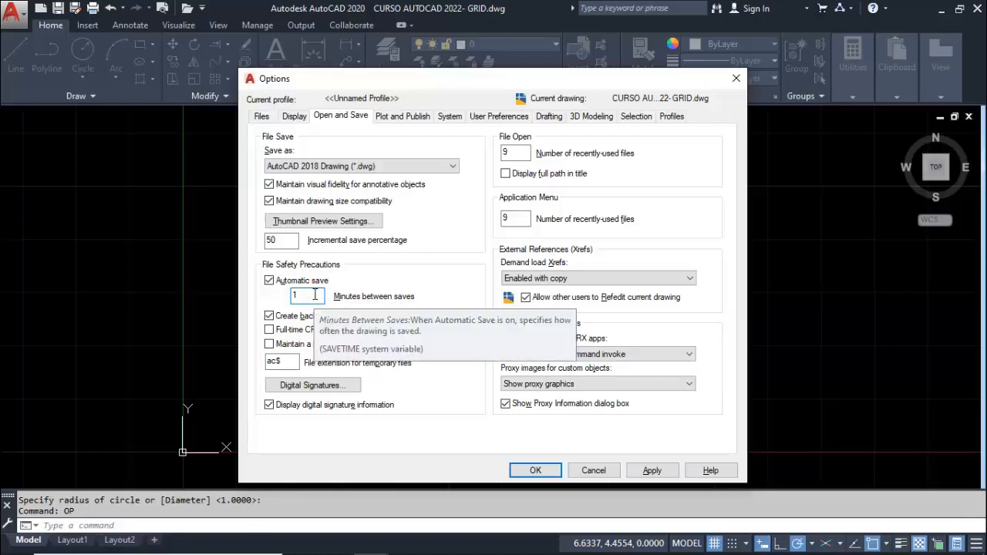
key(BackSpace)
text(2)
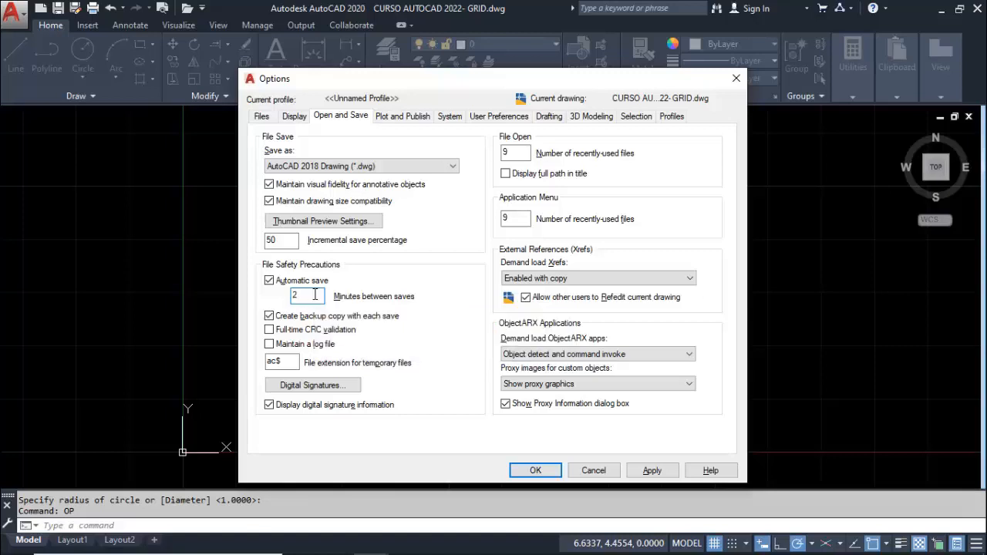
key(BackSpace)
text(3)
key(BackSpace)
text(50)
key(BackSpace)
key(BackSpace)
text(5)
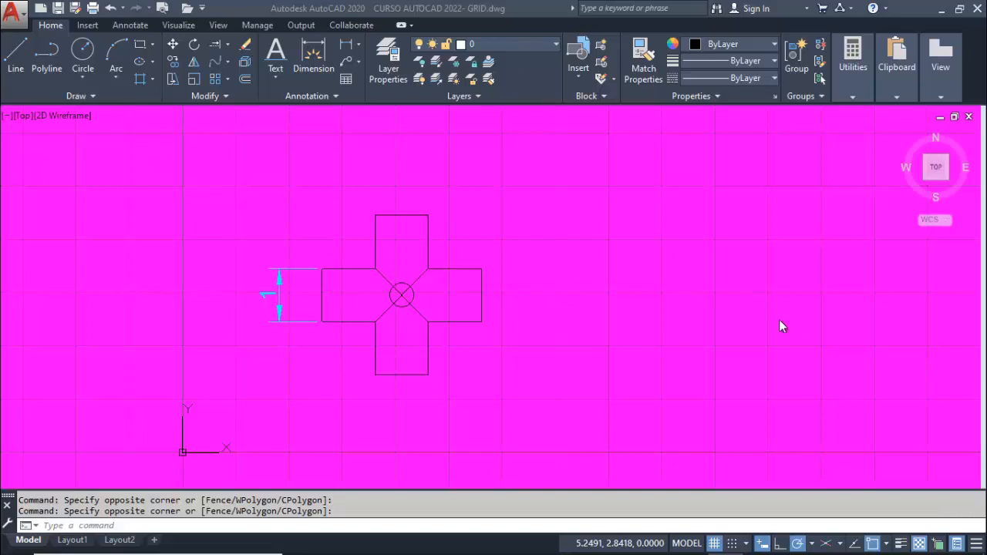
click(742, 320)
click(666, 235)
click(575, 255)
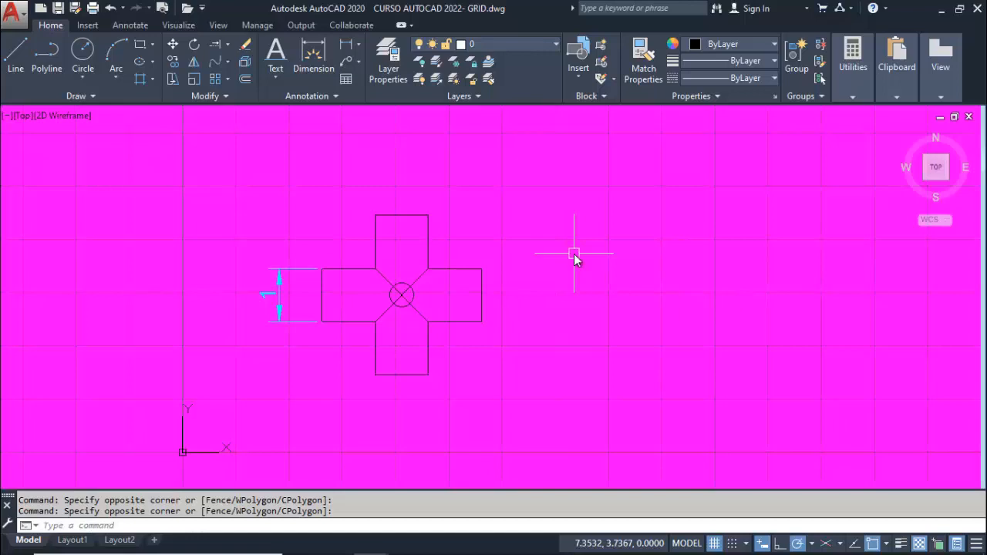
Set the uniform background of 2D model space to Yellow in the display options and apply it to the drawing window
text(OP)
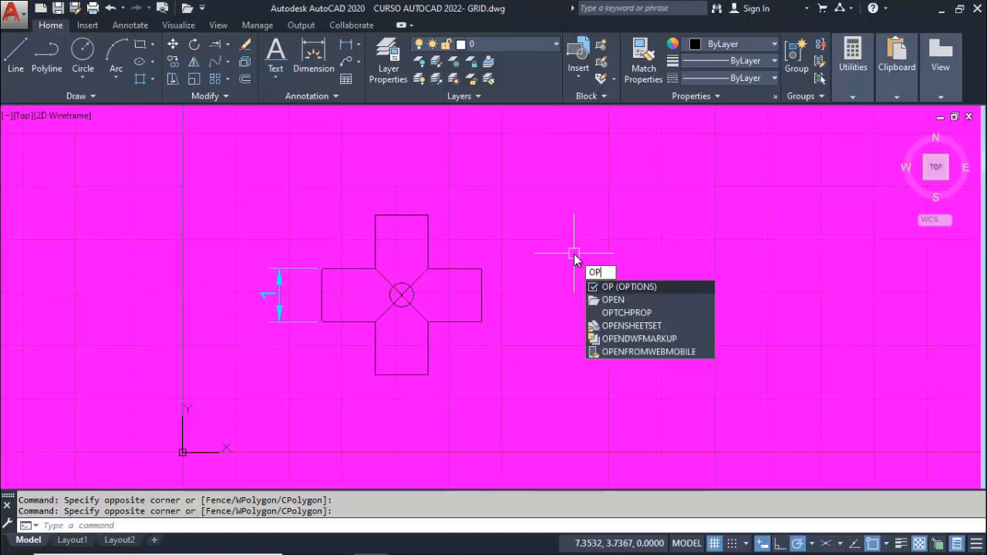
key(Return)
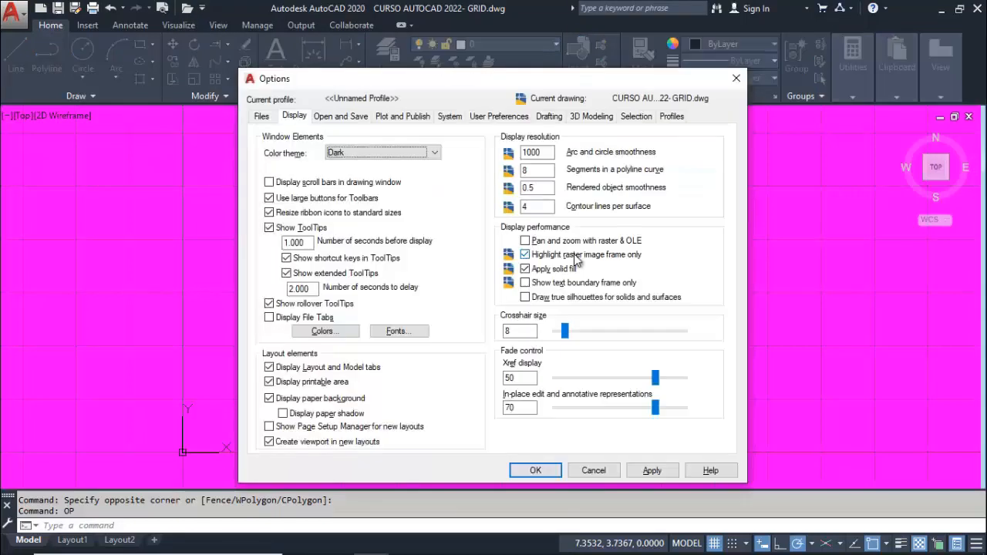
click(299, 124)
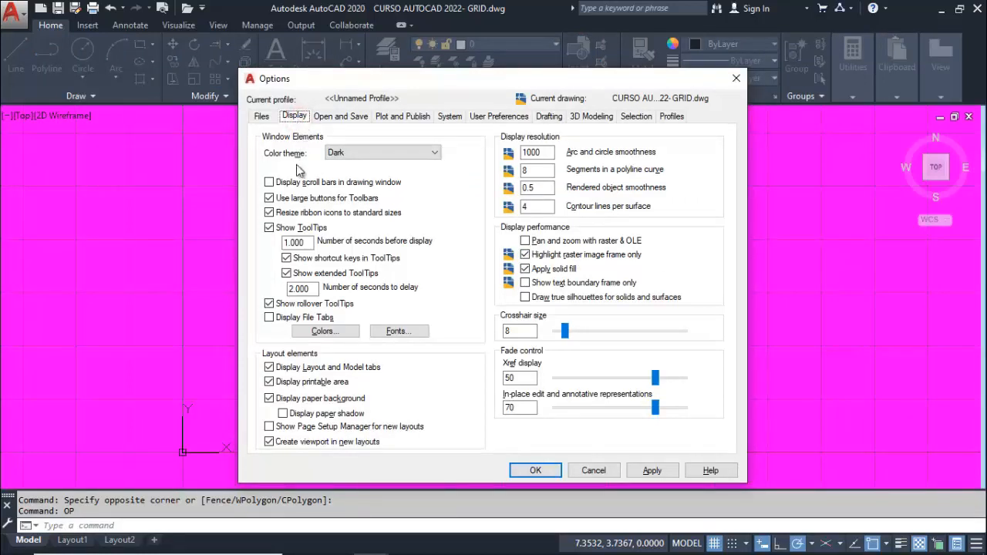
click(349, 333)
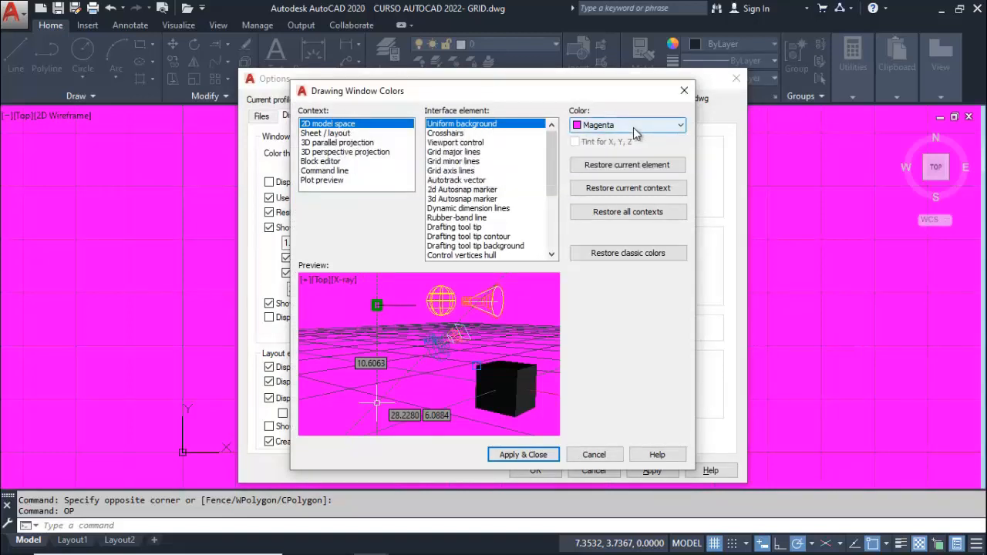
click(679, 128)
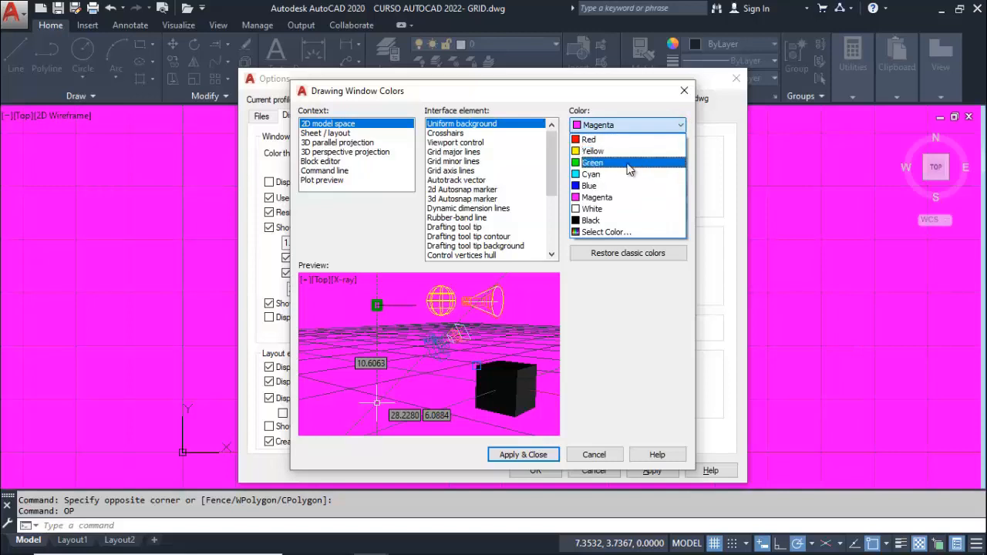
click(602, 153)
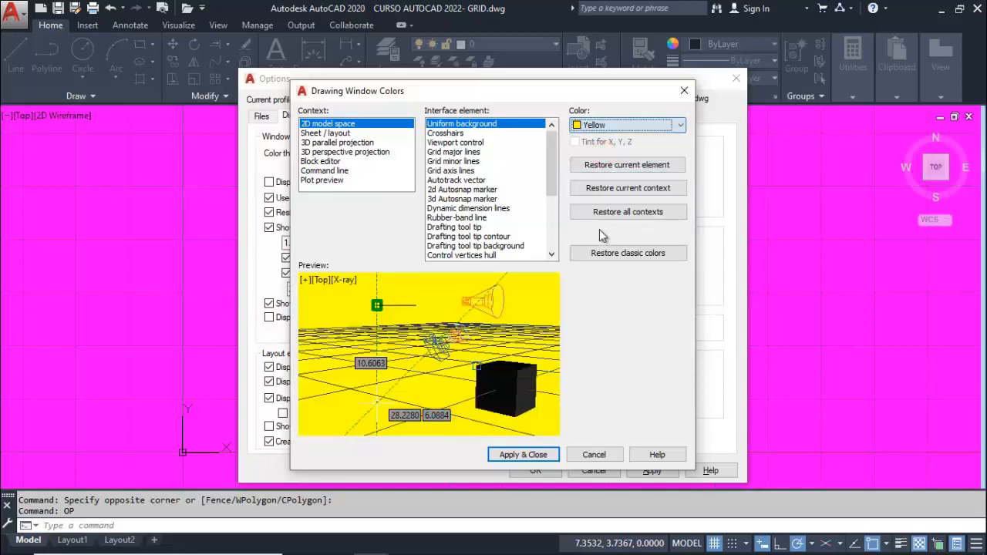
click(523, 455)
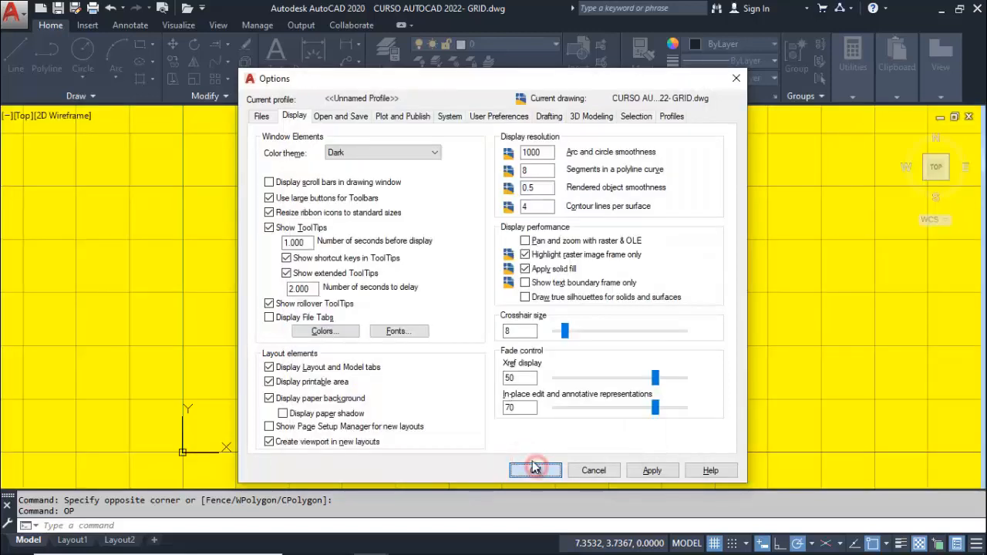
click(536, 471)
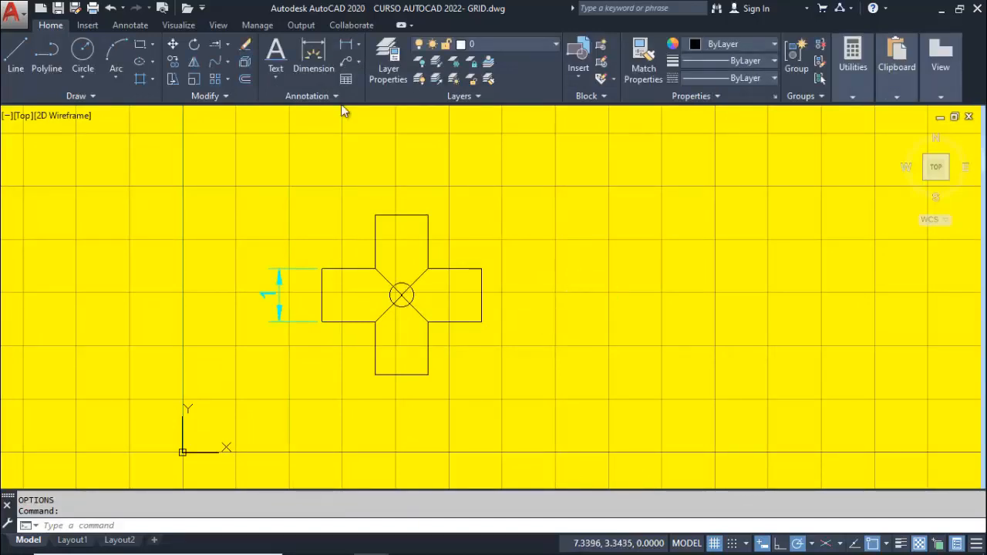
Change the 2D model space uniform background color to White through the display options
text(OP)
key(Return)
click(332, 333)
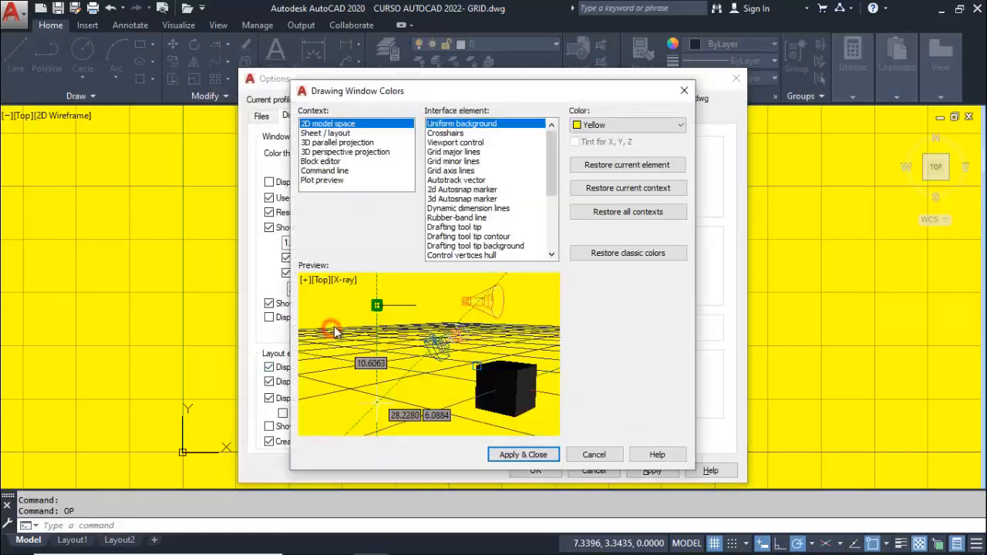
click(637, 128)
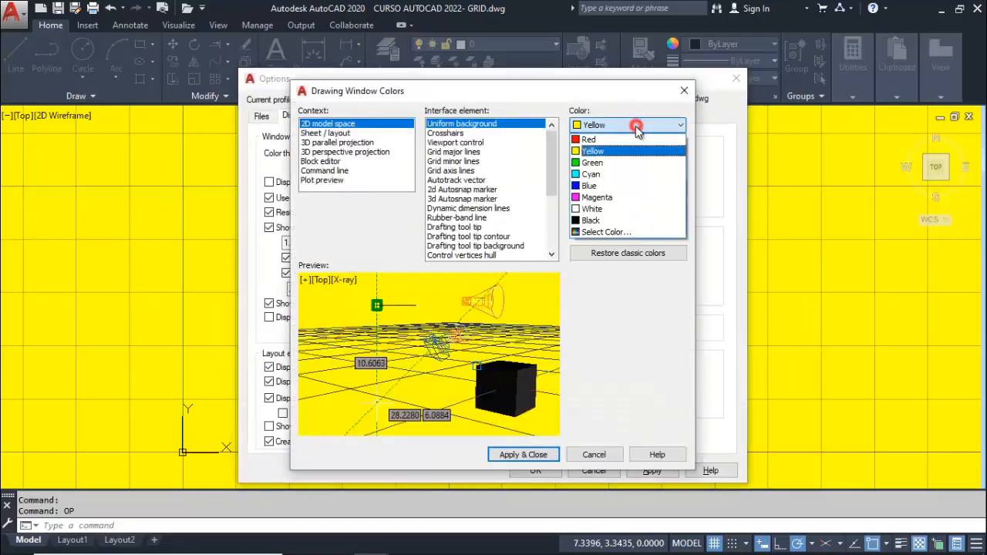
click(618, 213)
click(545, 456)
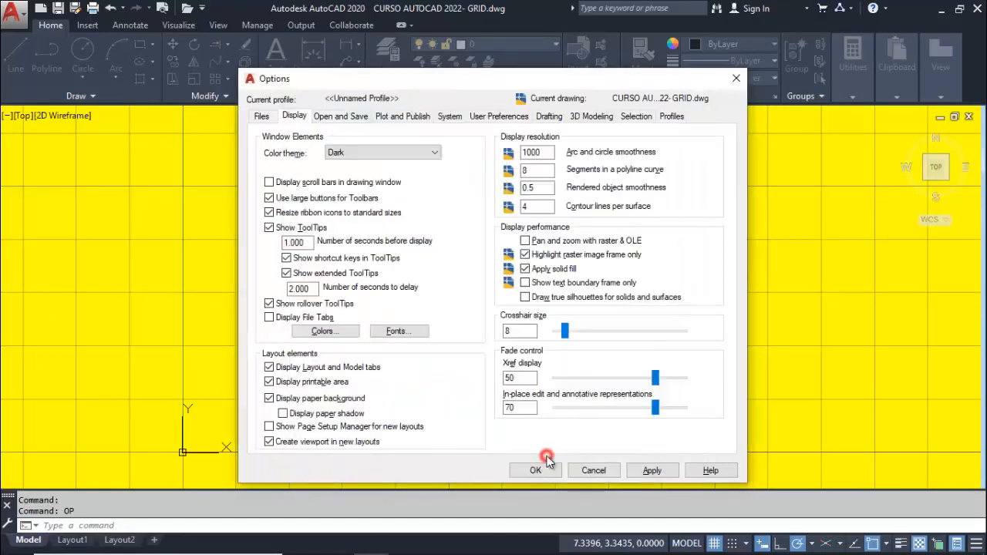
click(535, 469)
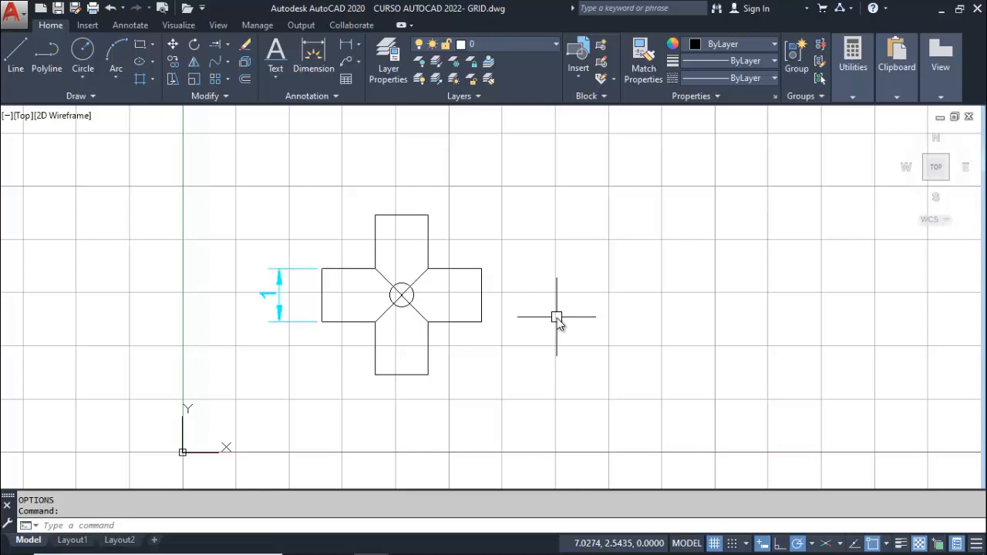
Change the 2D model space uniform background color to Black through the display options
text(op)
key(Return)
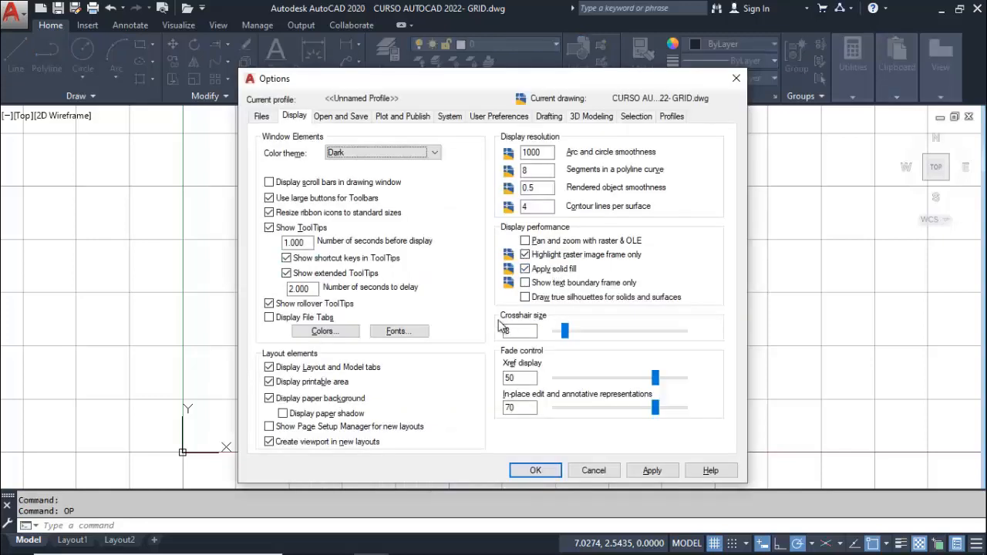
click(339, 331)
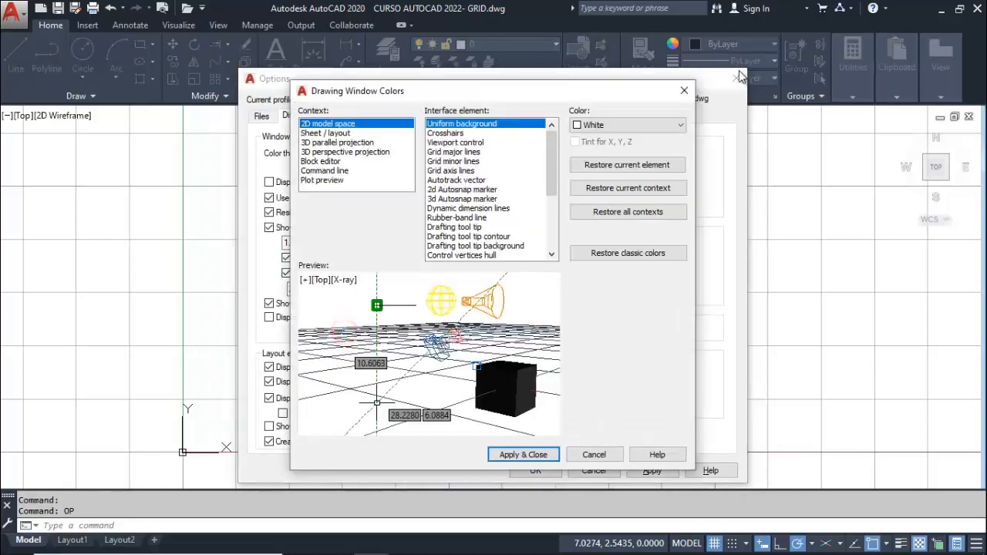
click(624, 124)
click(615, 221)
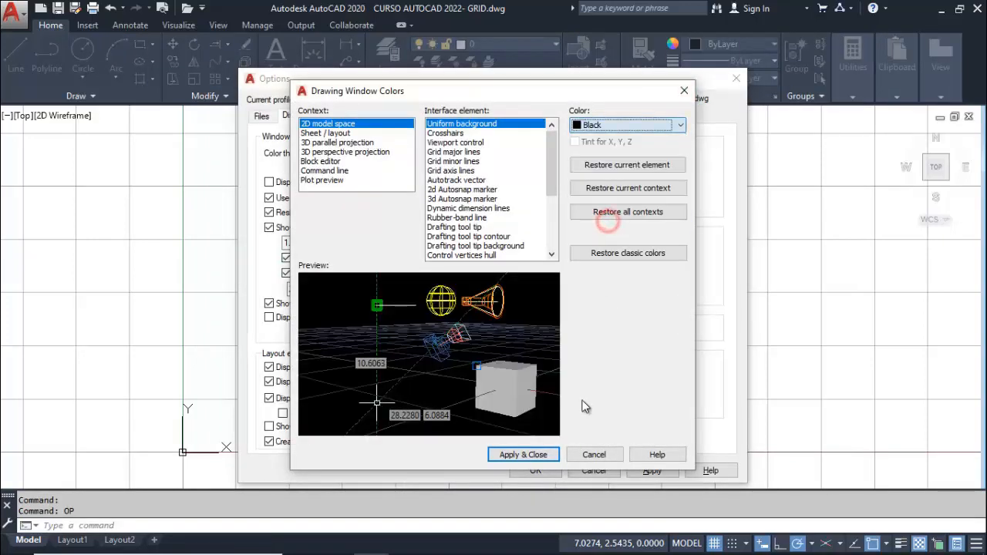
click(531, 454)
click(534, 471)
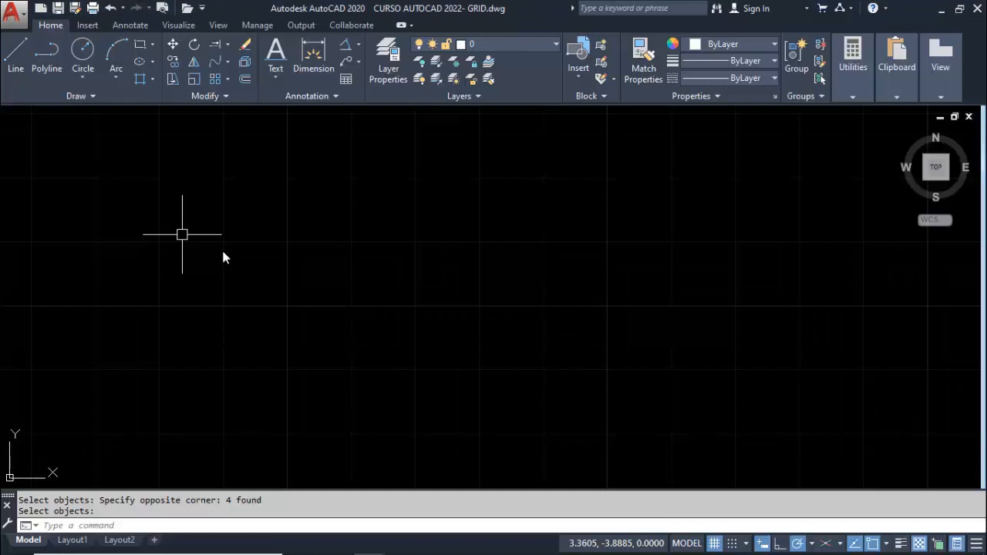
Turn polar tracking off and draw a closed diamond from four lines at 45° angles, each side 1 unit long
click(798, 543)
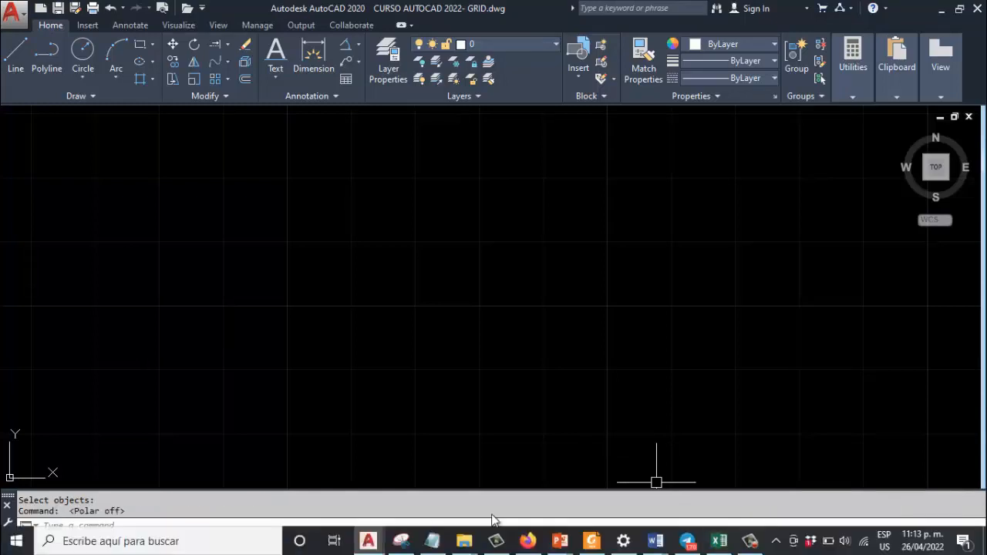
click(17, 54)
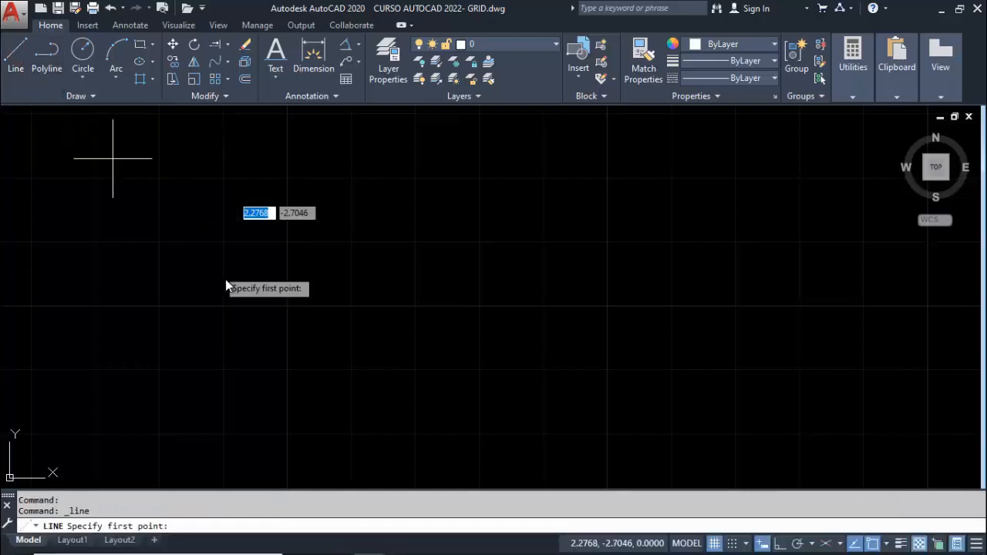
click(257, 316)
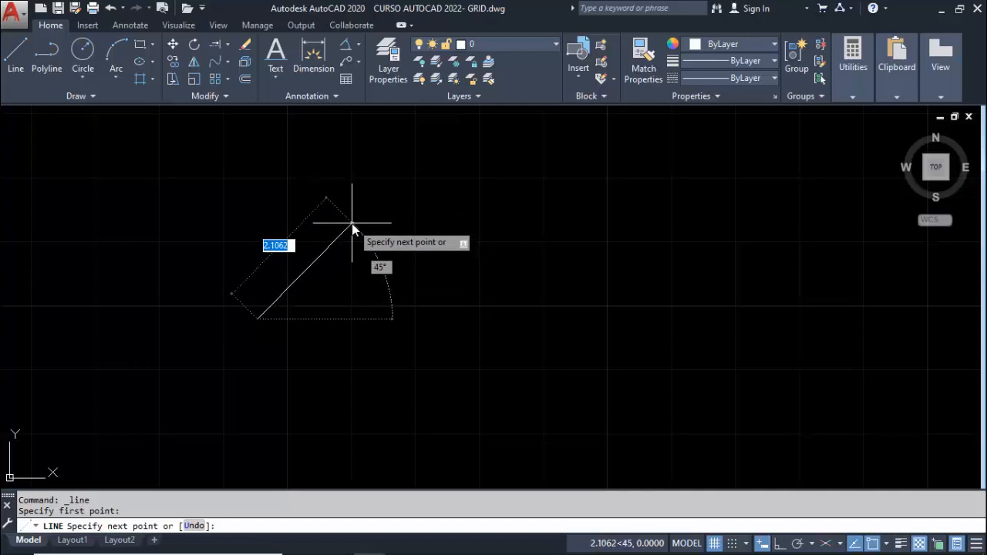
text(1)
key(Return)
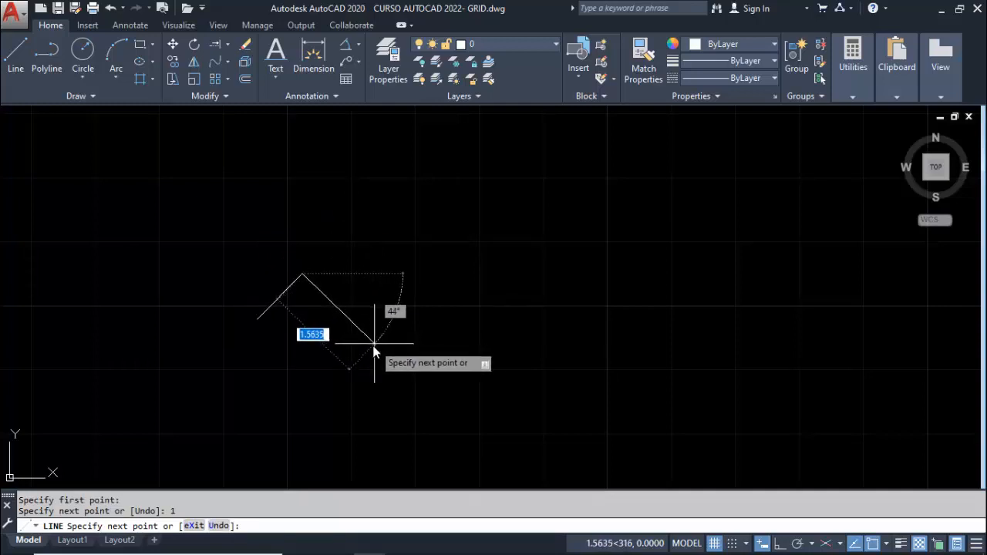
text(1)
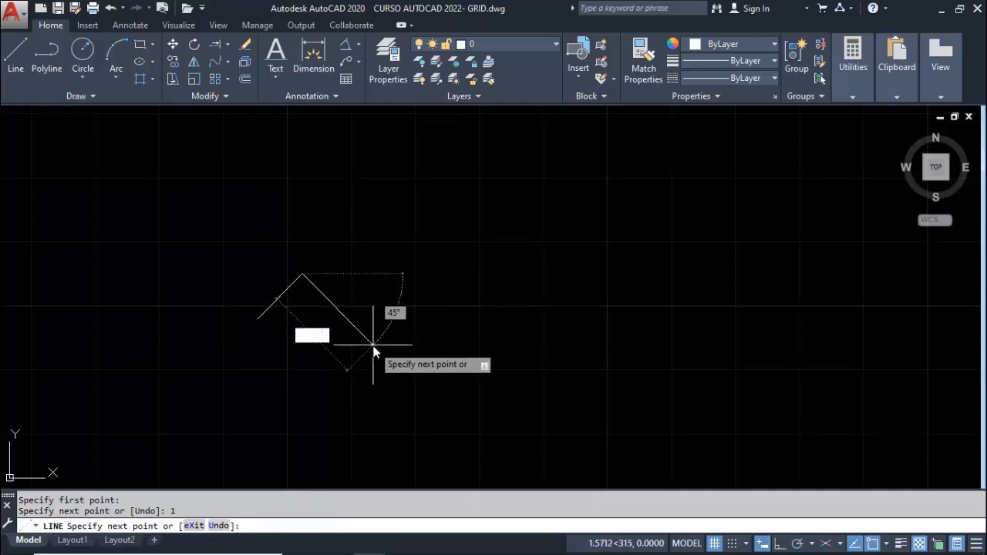
key(Return)
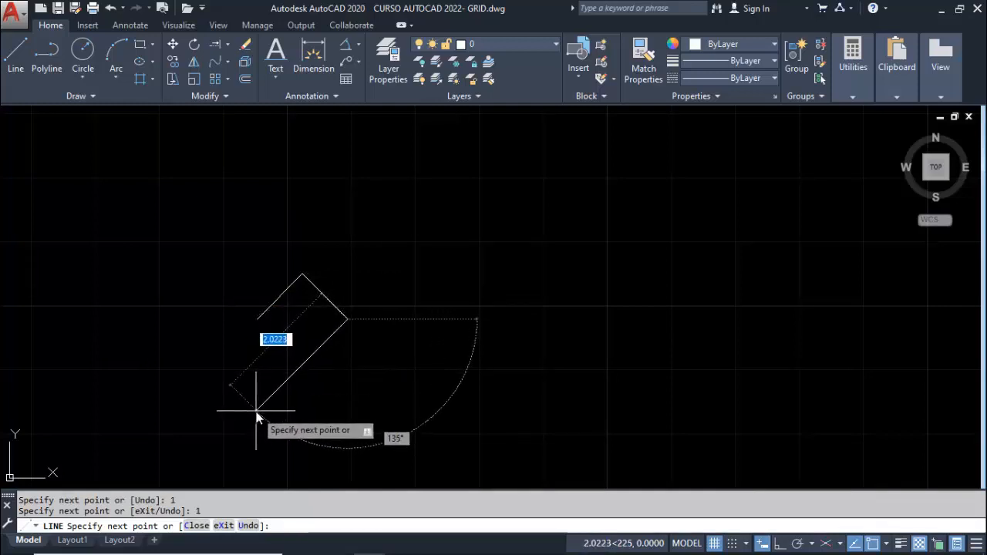
text(1)
key(Return)
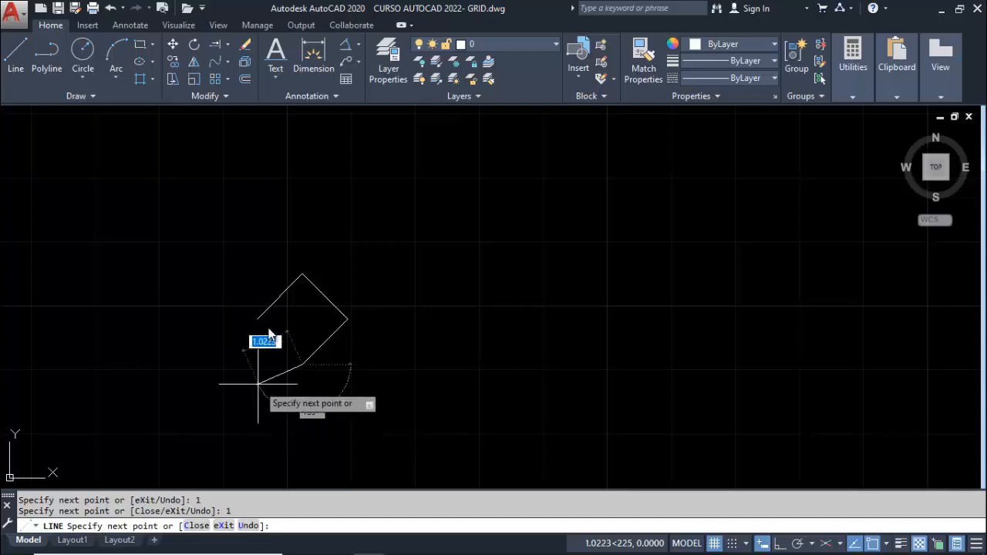
click(257, 319)
key(Return)
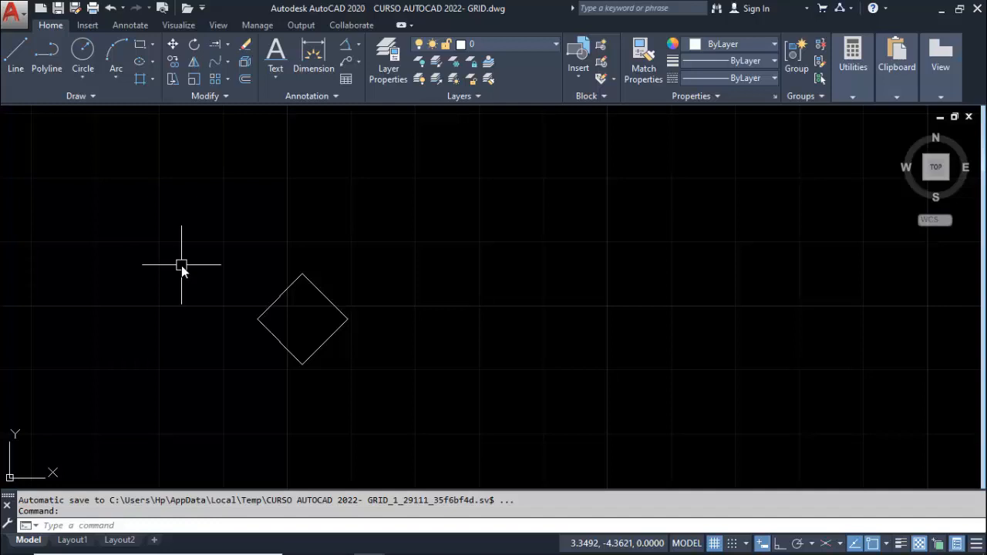
text(l)
key(Return)
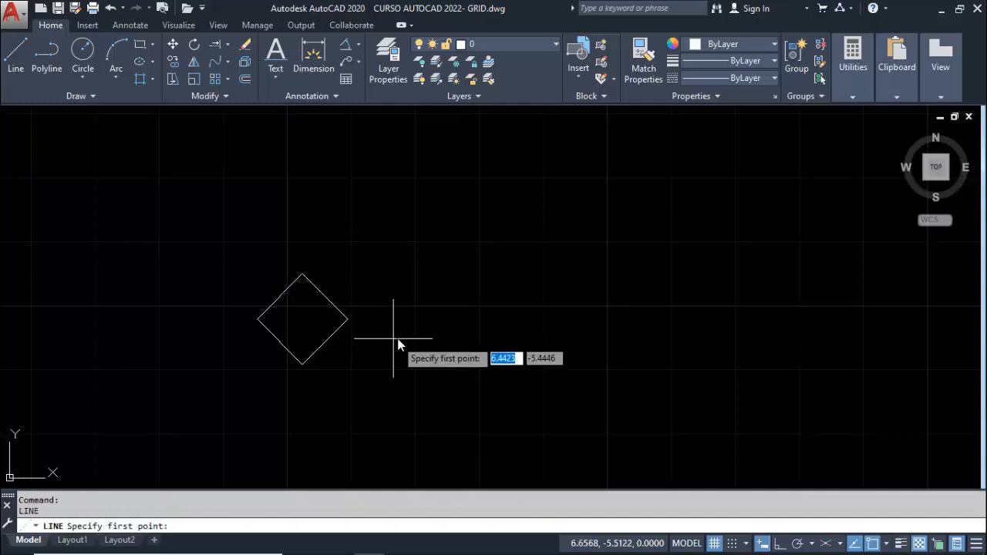
click(403, 318)
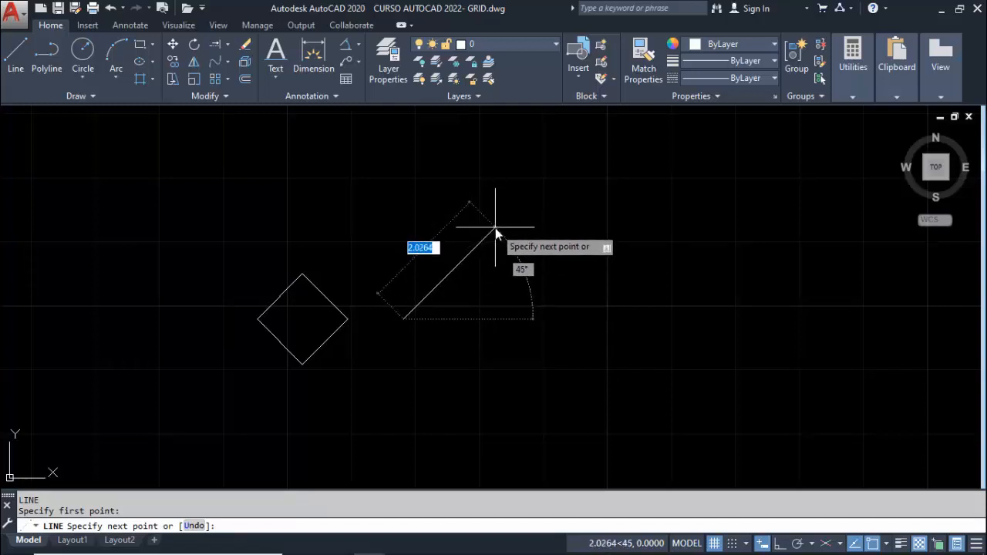
key(Escape)
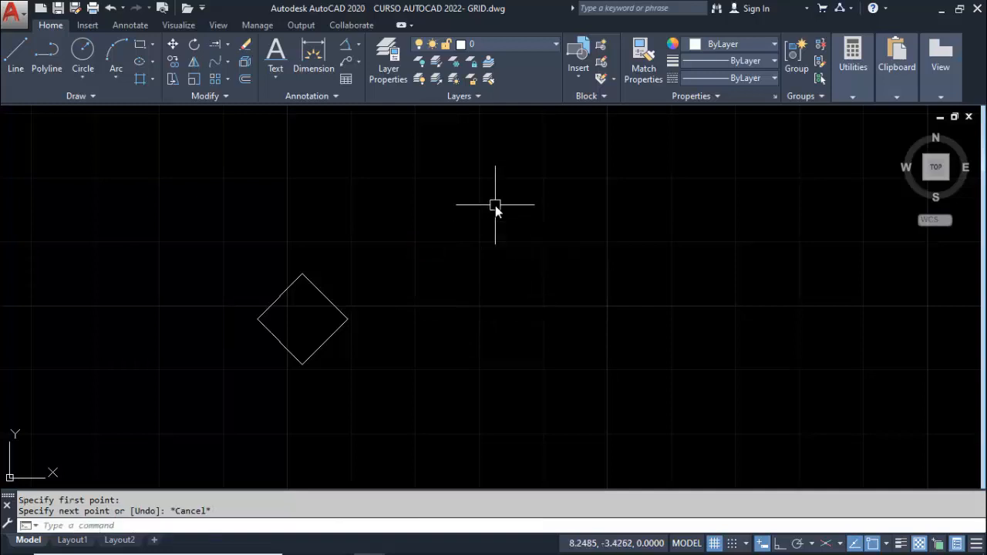
Turn polar tracking on and draw a second closed diamond with 1-unit sides at 45°, to the right of the first one
click(795, 545)
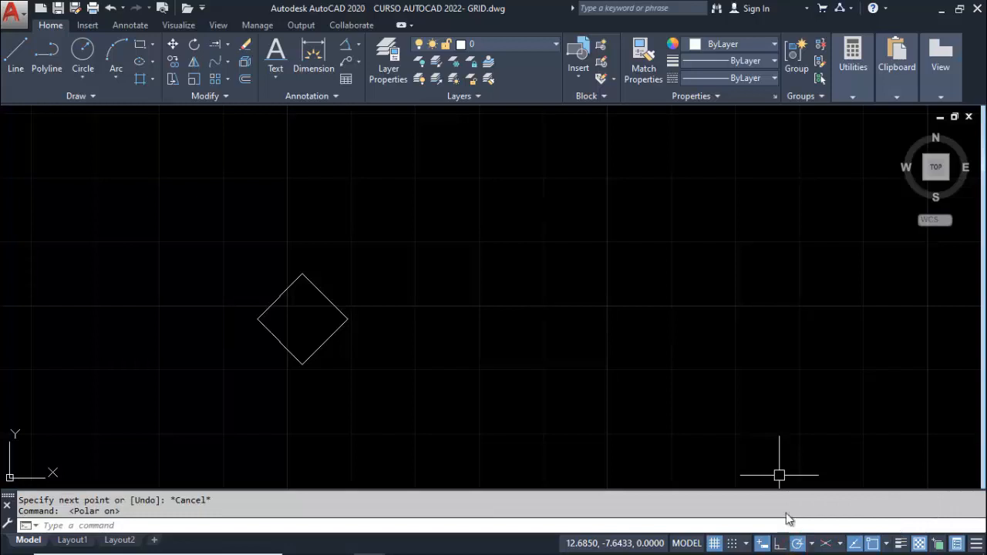
click(15, 53)
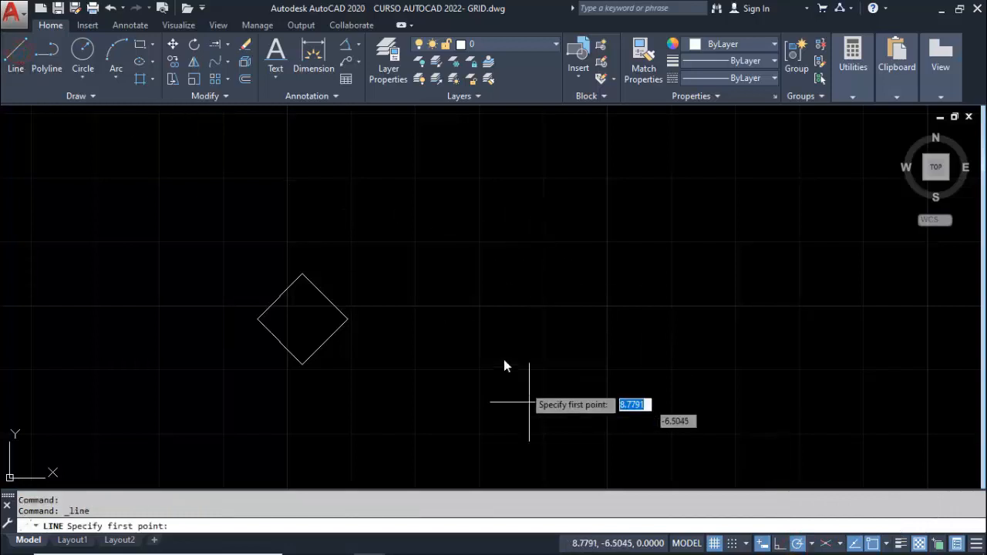
click(435, 316)
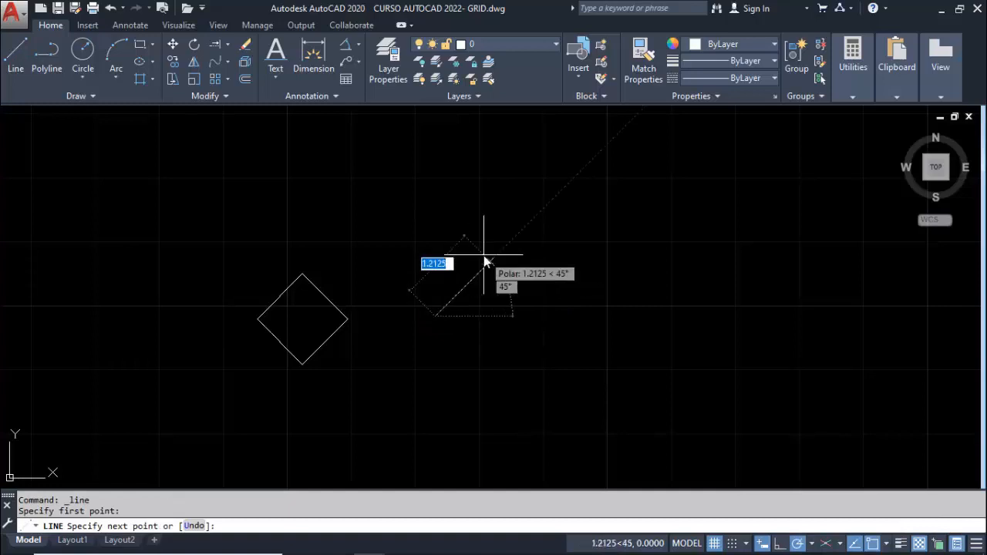
text(1)
key(Return)
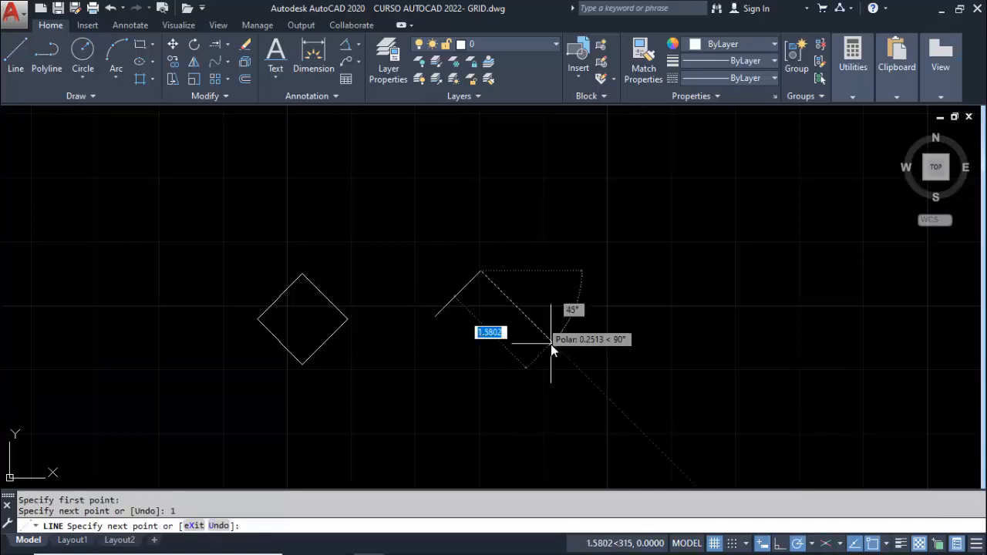
text(1)
key(Return)
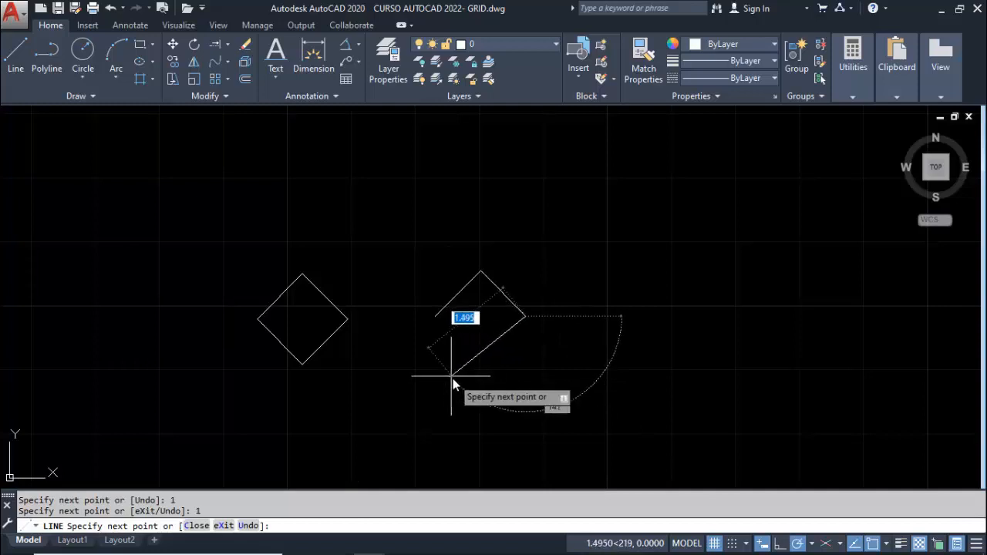
text(|)
key(Return)
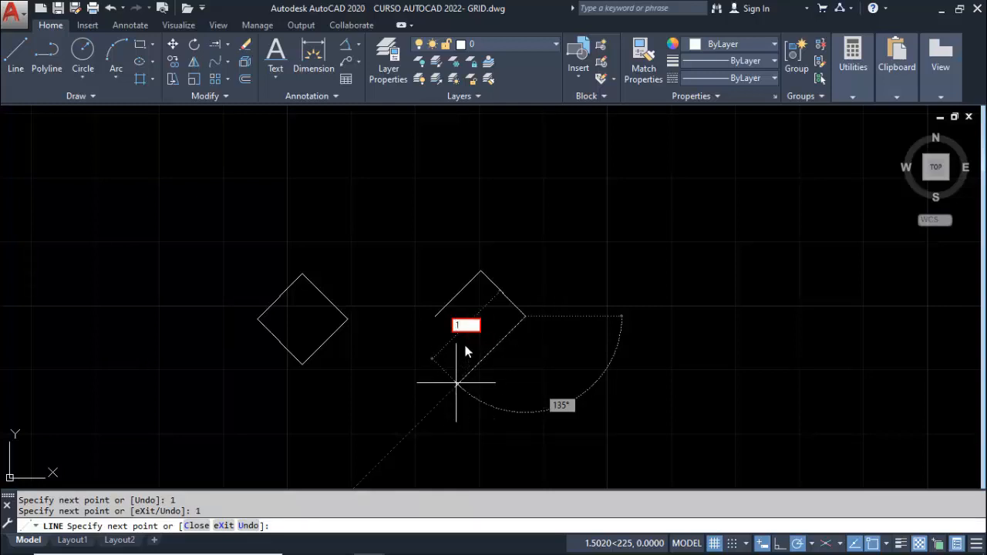
key(Return)
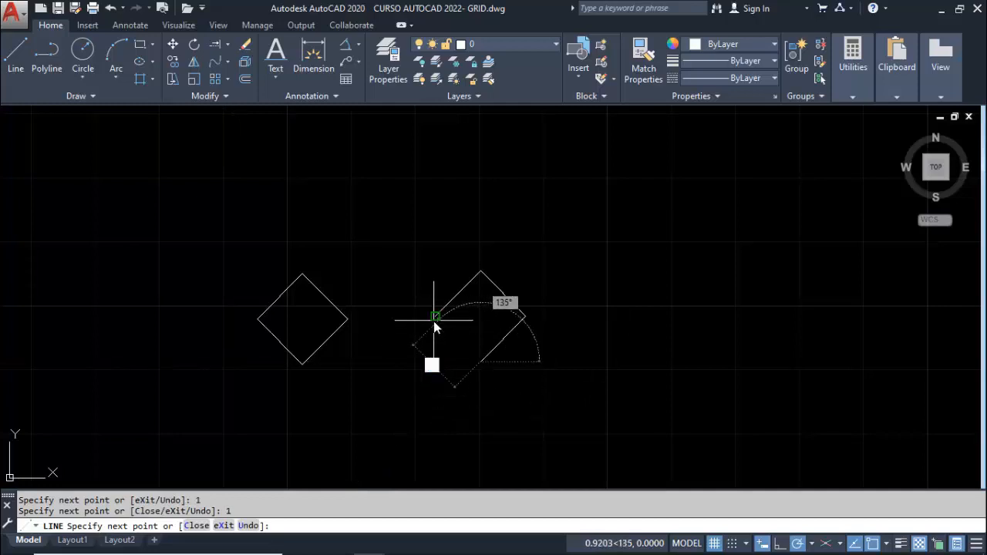
click(434, 317)
key(Escape)
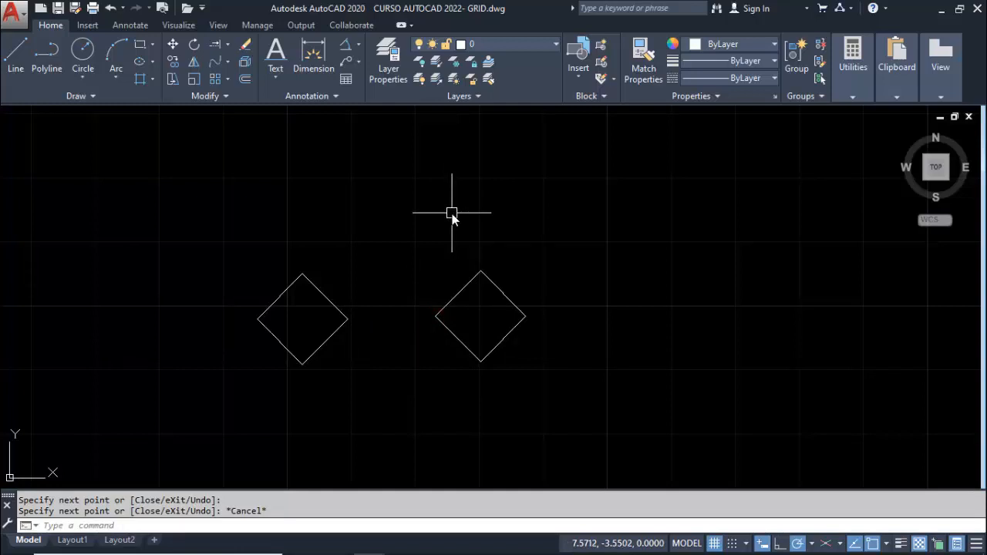
click(813, 544)
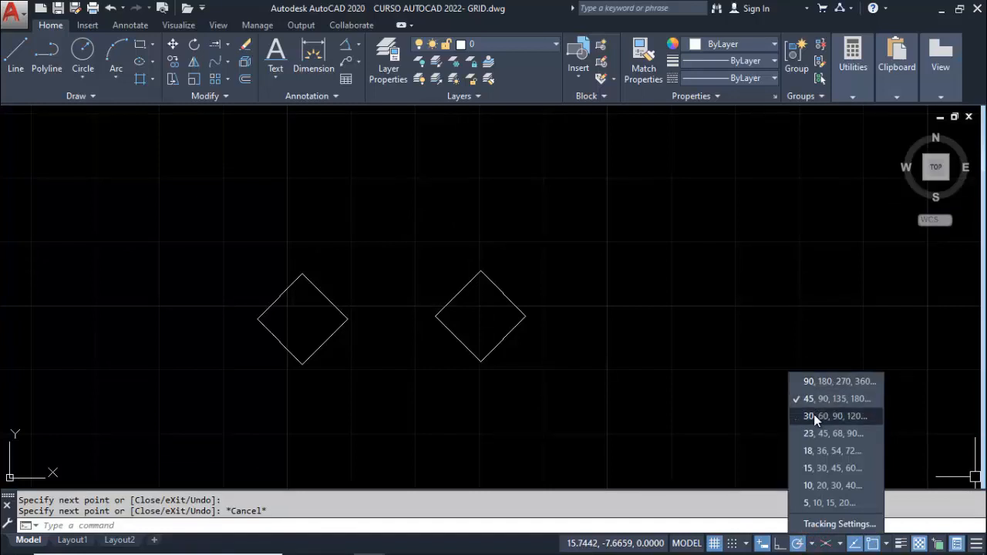
key(Escape)
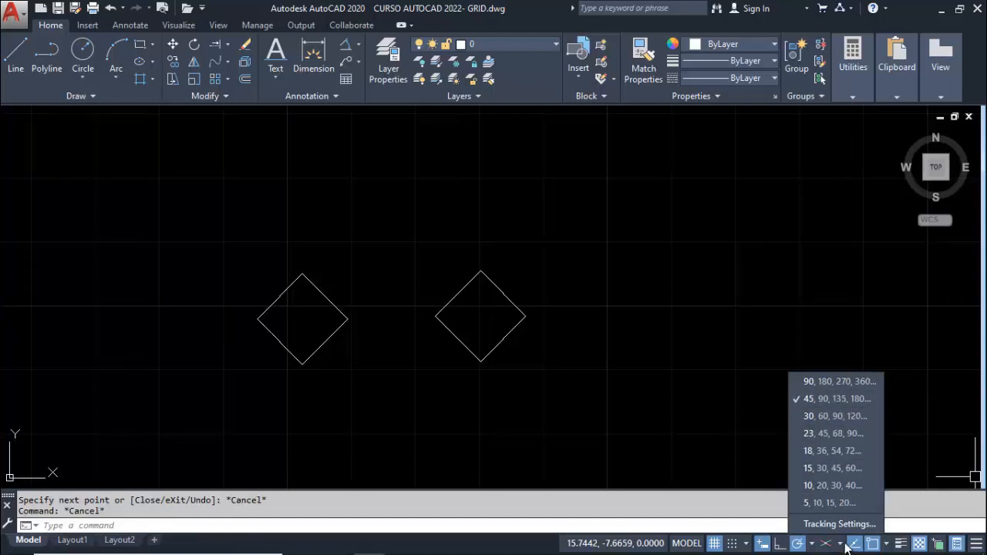
click(680, 400)
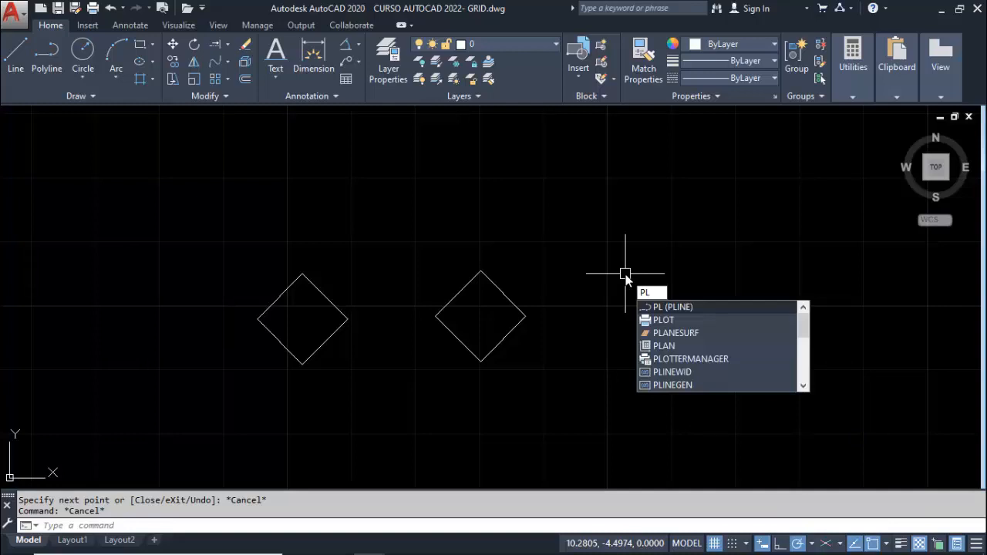
key(Return)
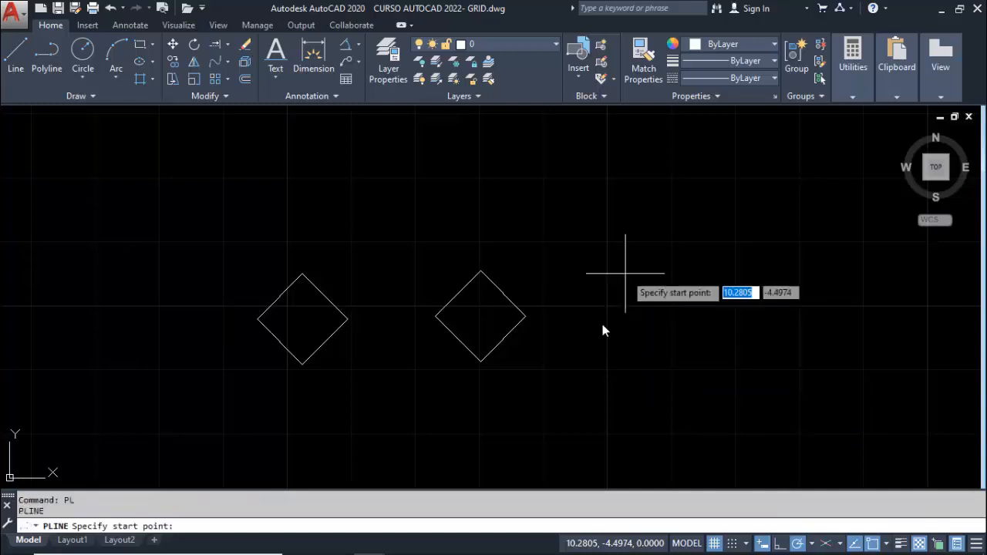
click(583, 366)
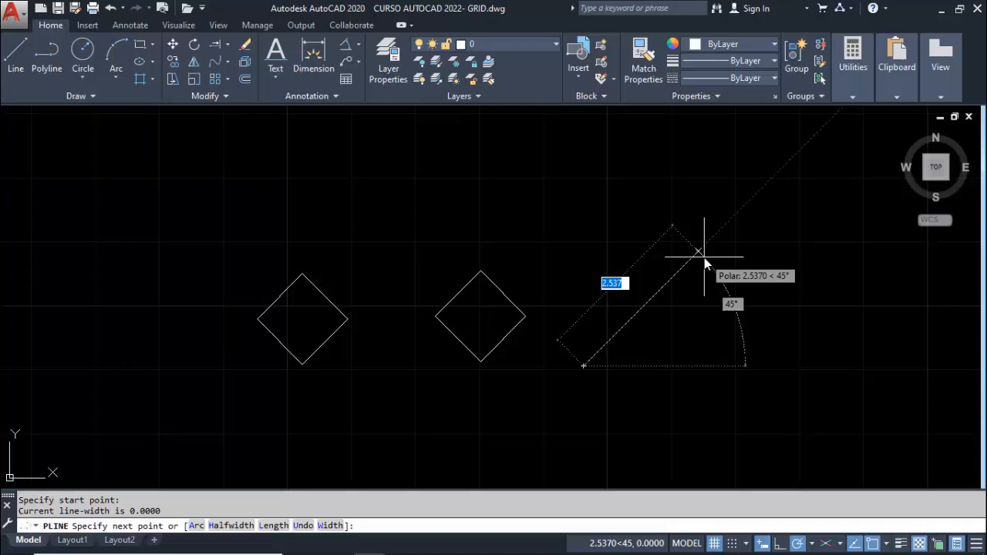
key(Escape)
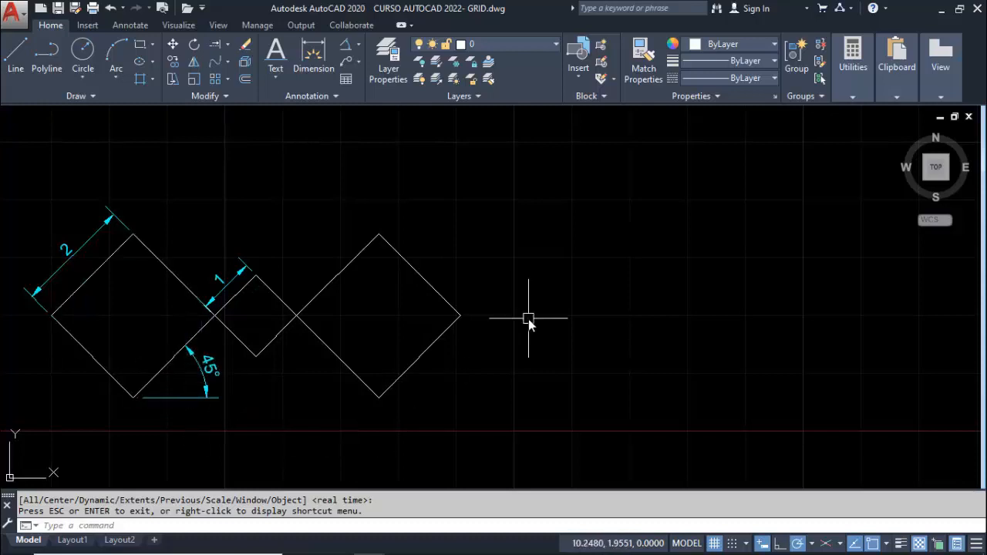
Draw a closed diamond polyline with 2-unit sides at 45° in the empty area beside the dimensioned diamond figure
text(PL)
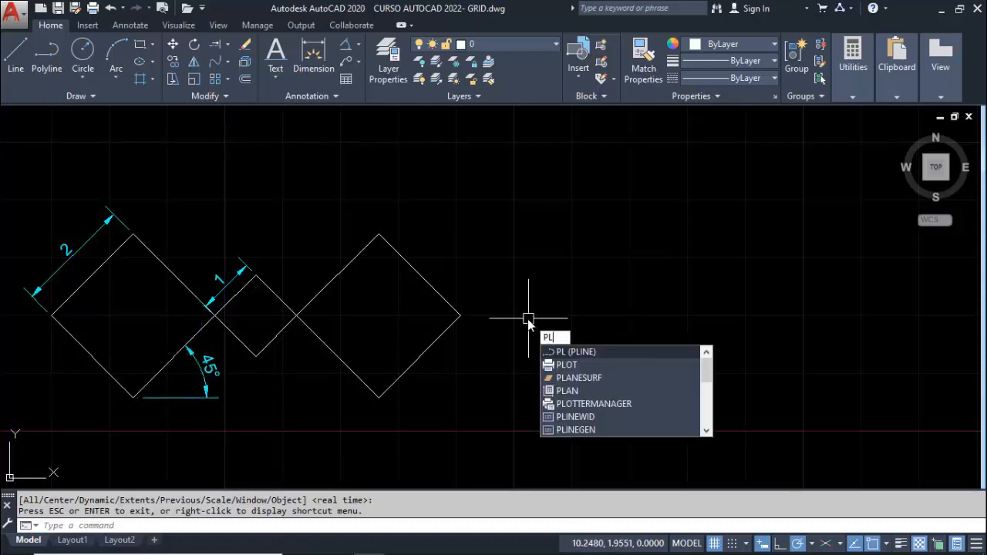
key(Return)
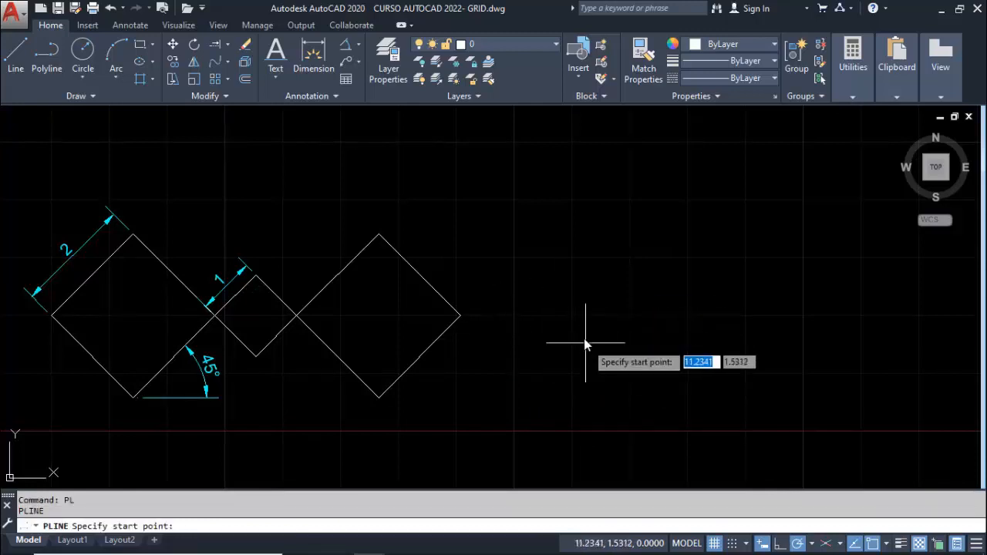
click(561, 322)
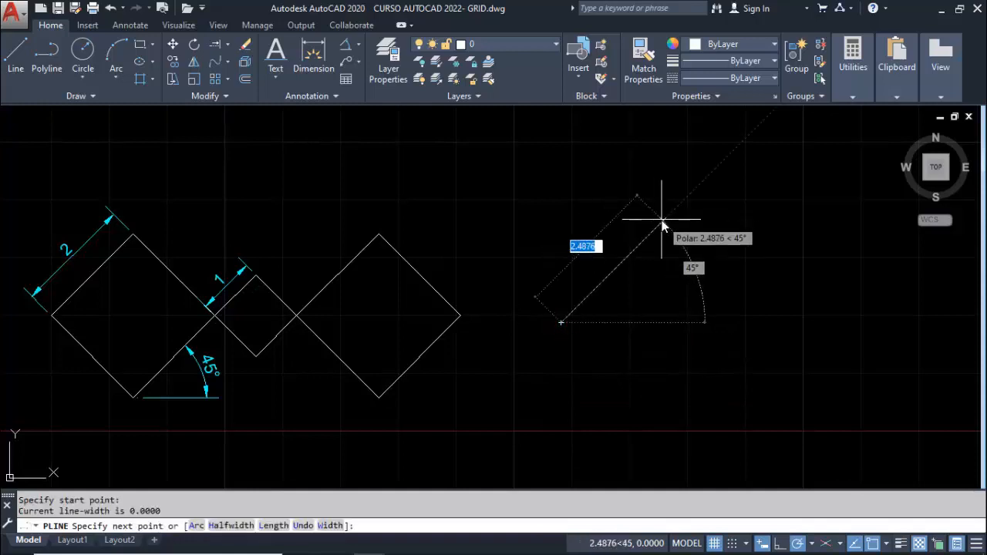
text(2)
key(Return)
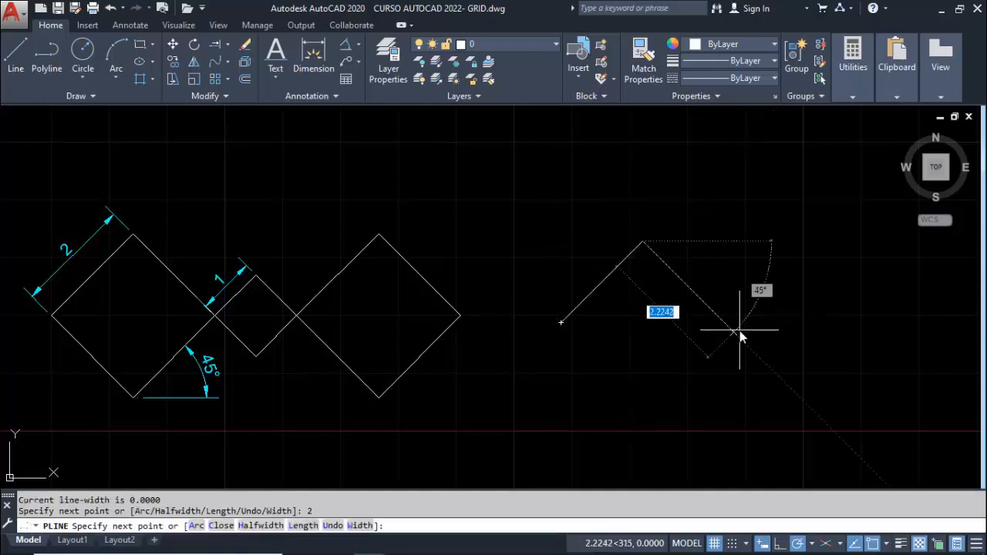
text(2)
key(Return)
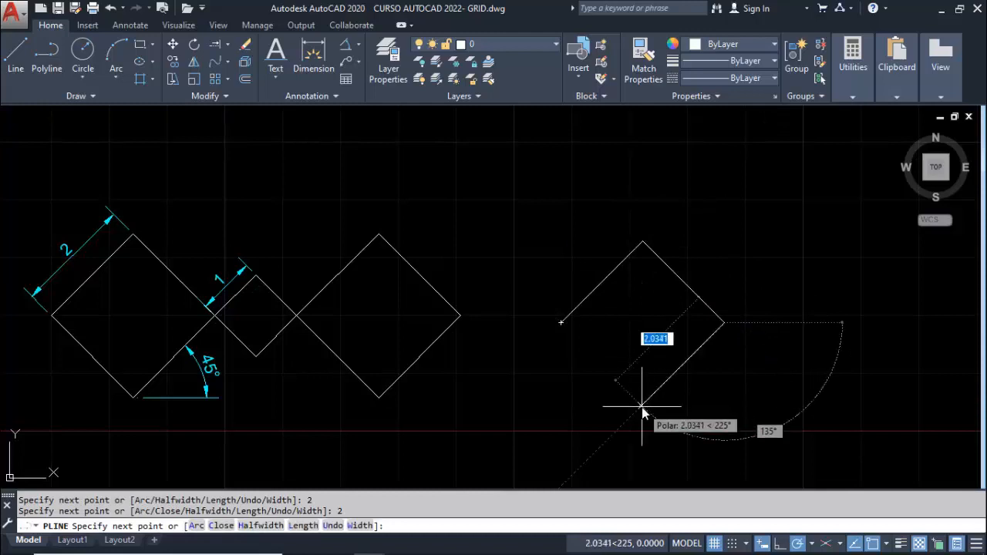
text(2)
key(Return)
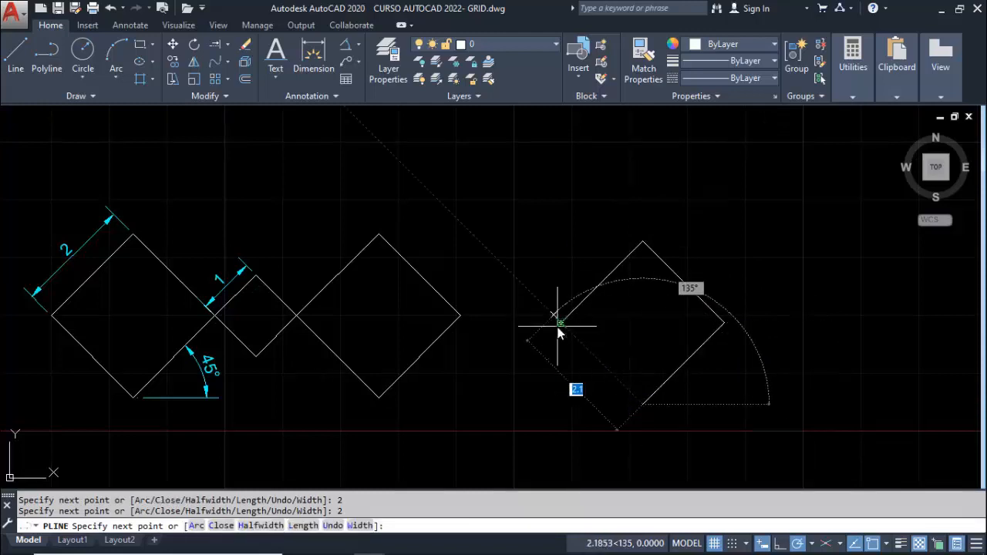
click(561, 323)
key(Escape)
Draw a closed diamond polyline with 1-unit sides at 45°, starting from the right corner of the new 2-unit diamond
key(Return)
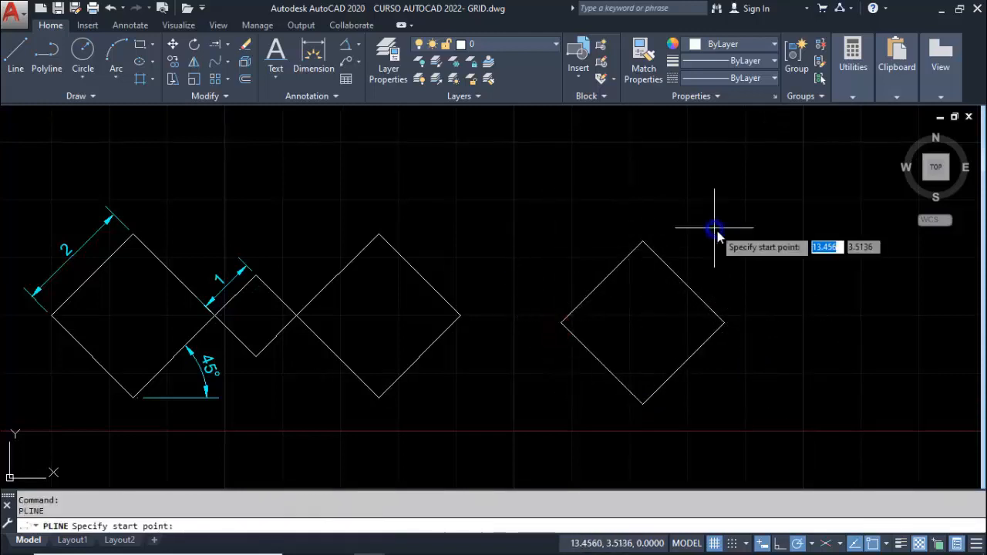
click(725, 323)
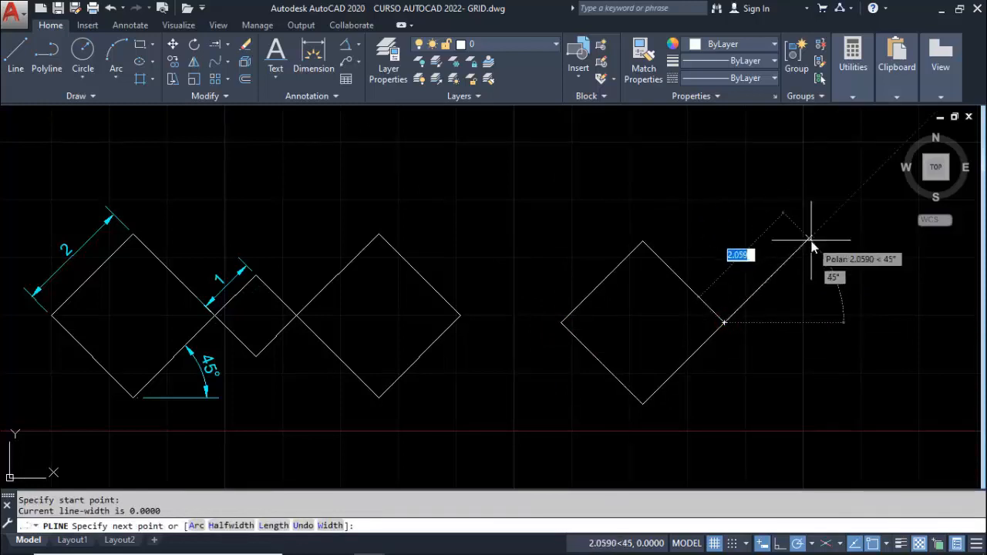
text(1)
key(Return)
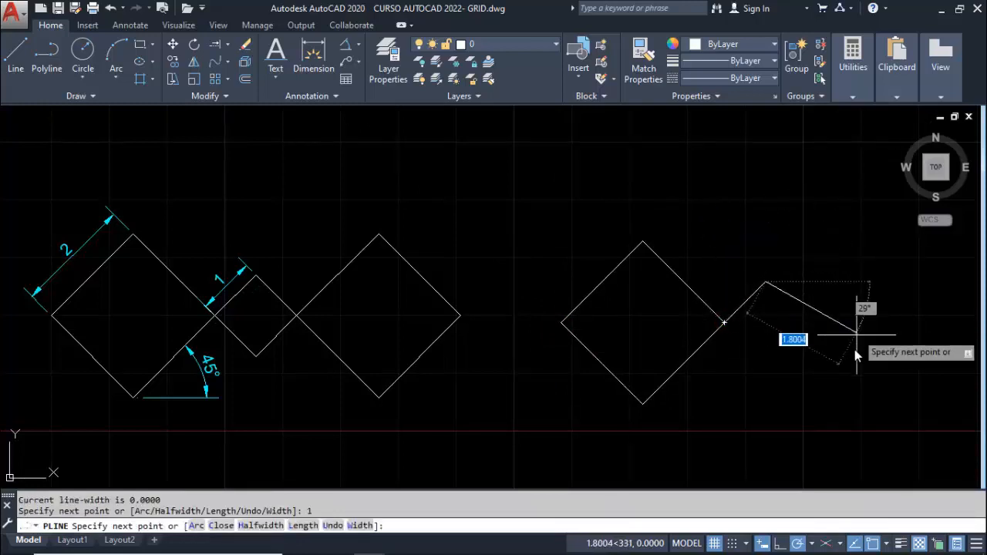
text(1)
key(Return)
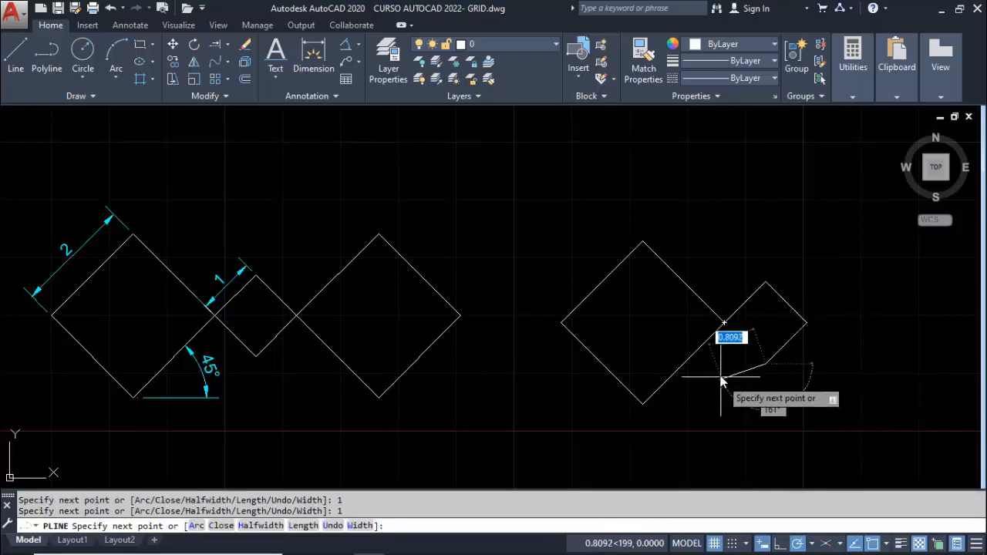
click(725, 322)
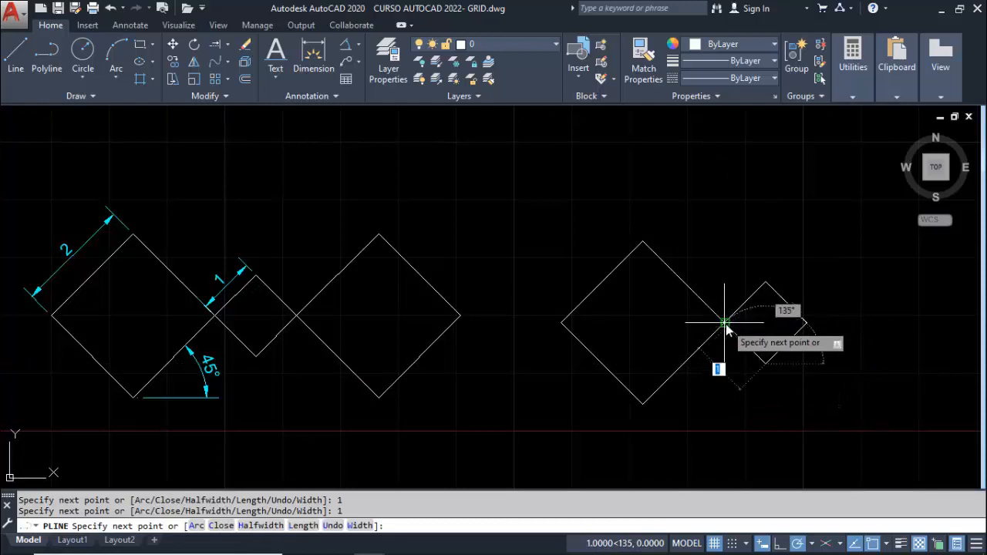
key(Escape)
Draw a second 2-unit diamond polyline at 45°, starting from the right corner of the new 1-unit diamond
middle_drag(612, 324, 498, 327)
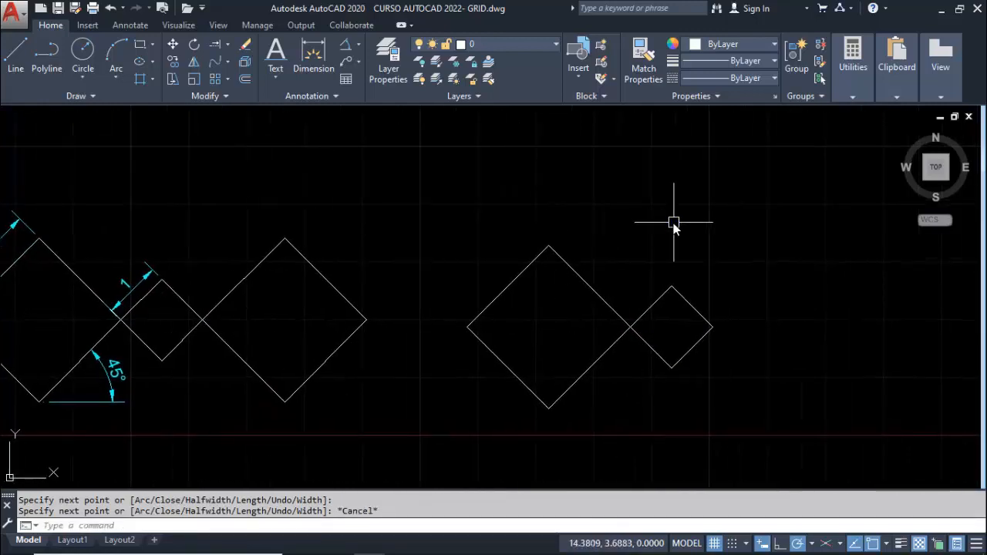
key(Return)
click(711, 327)
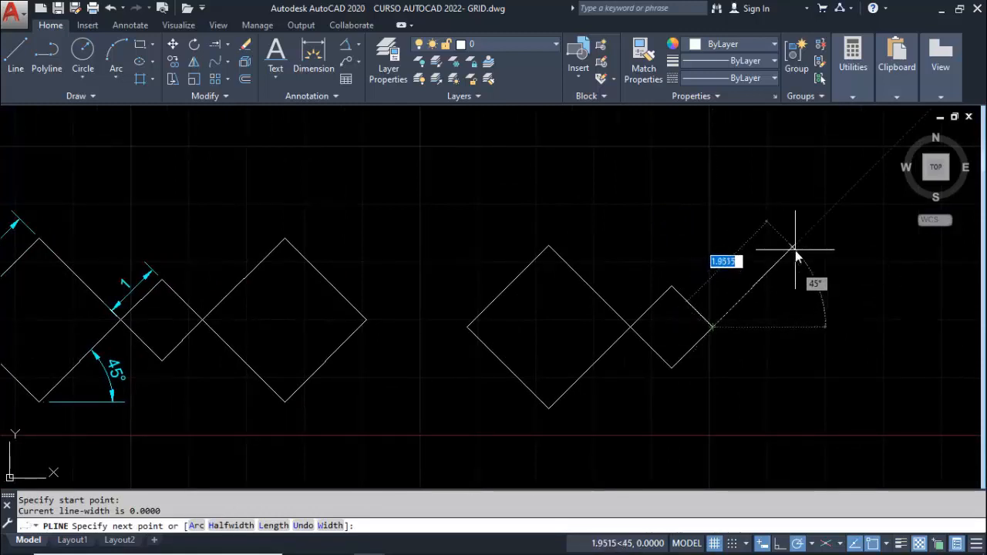
text(2)
key(Return)
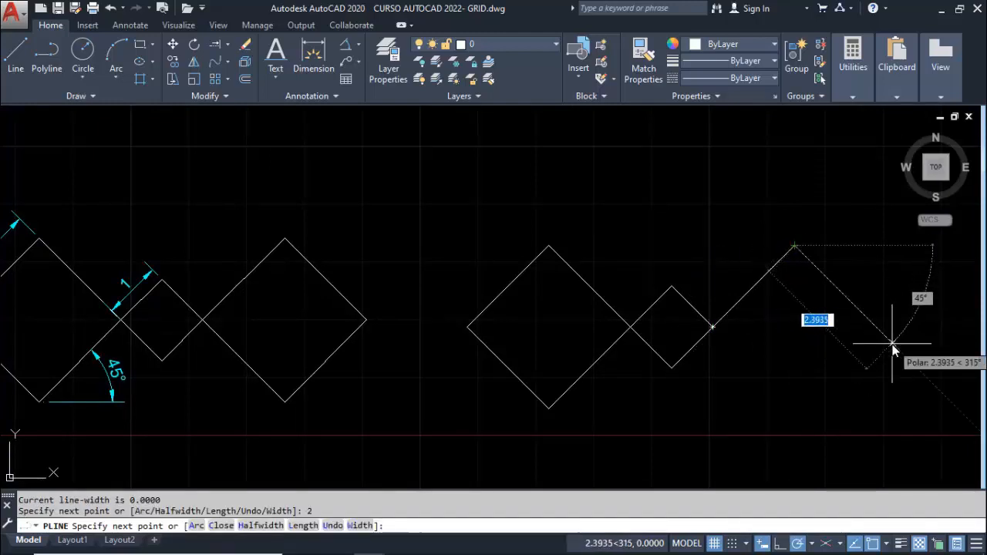
text(2)
key(Return)
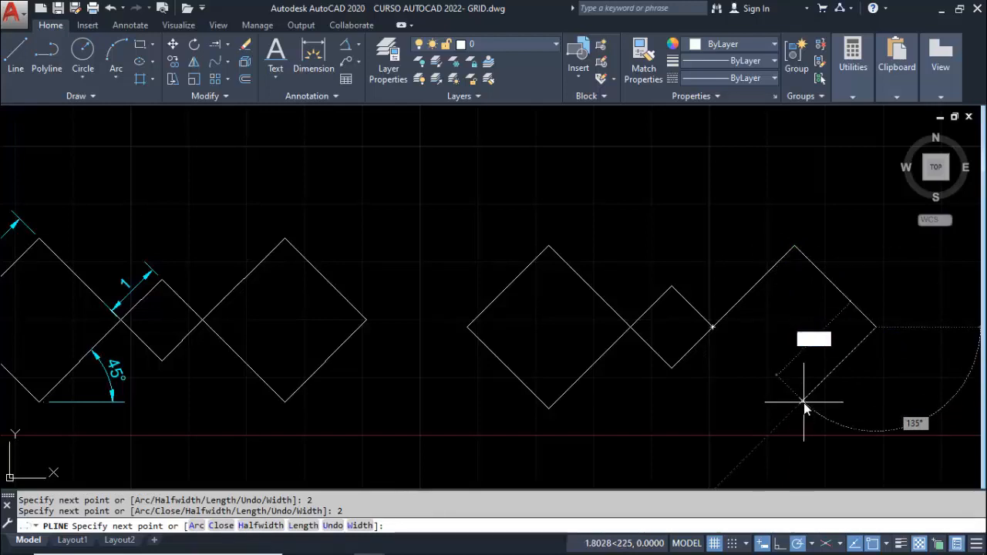
click(713, 327)
key(Return)
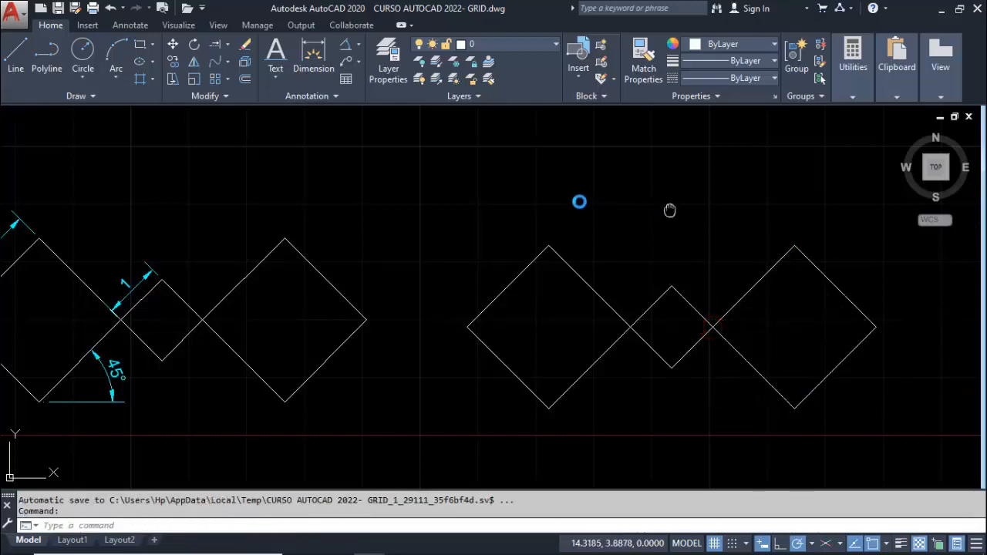
Draw a closed square polyline with 2-unit sides to the right of the dimensioned square with the circle
middle_drag(669, 212, 461, 180)
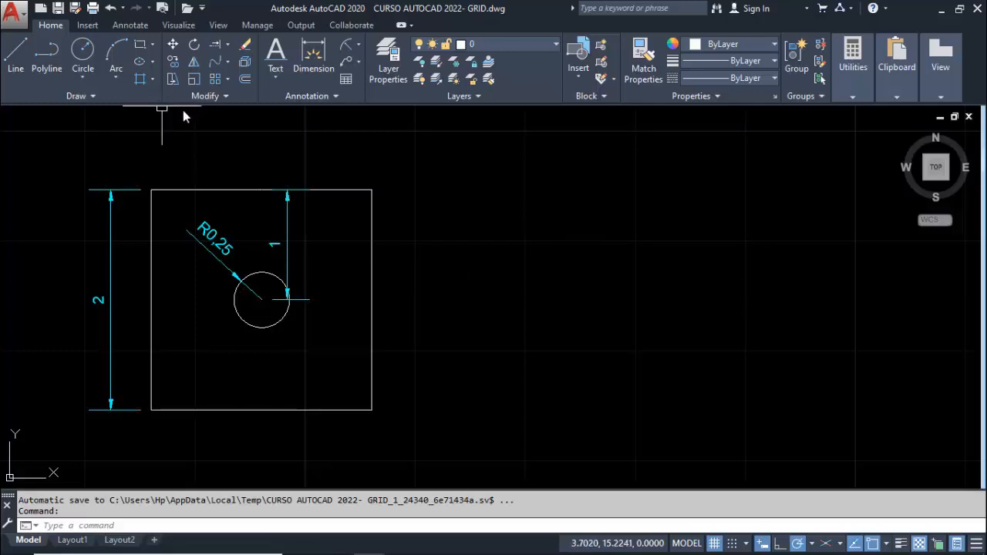
click(60, 56)
click(516, 400)
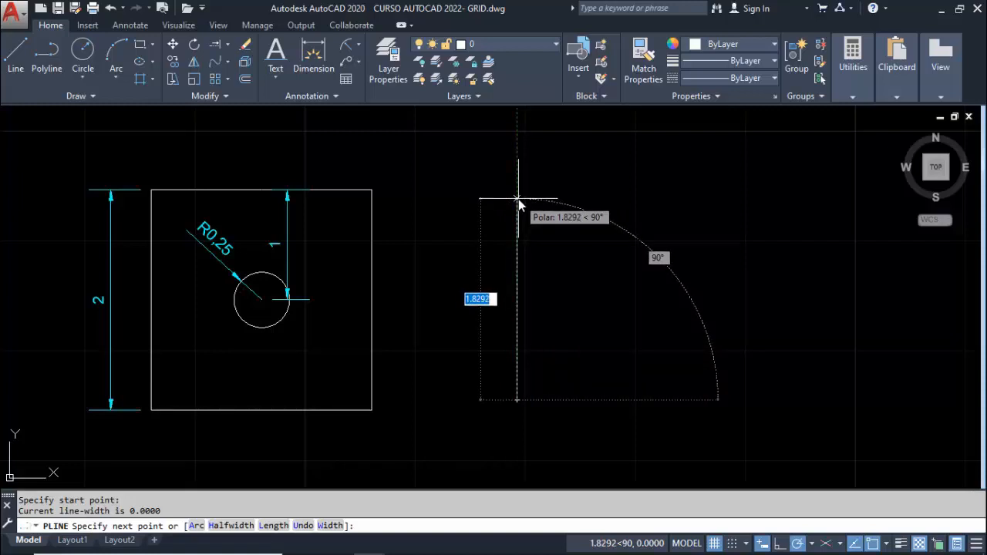
text(2)
key(Return)
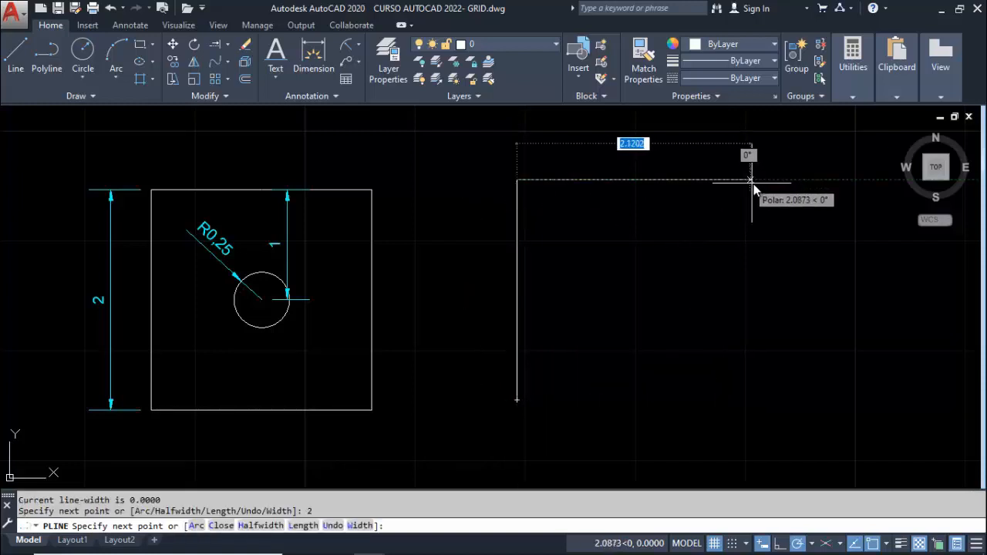
text(2)
key(Return)
text(2)
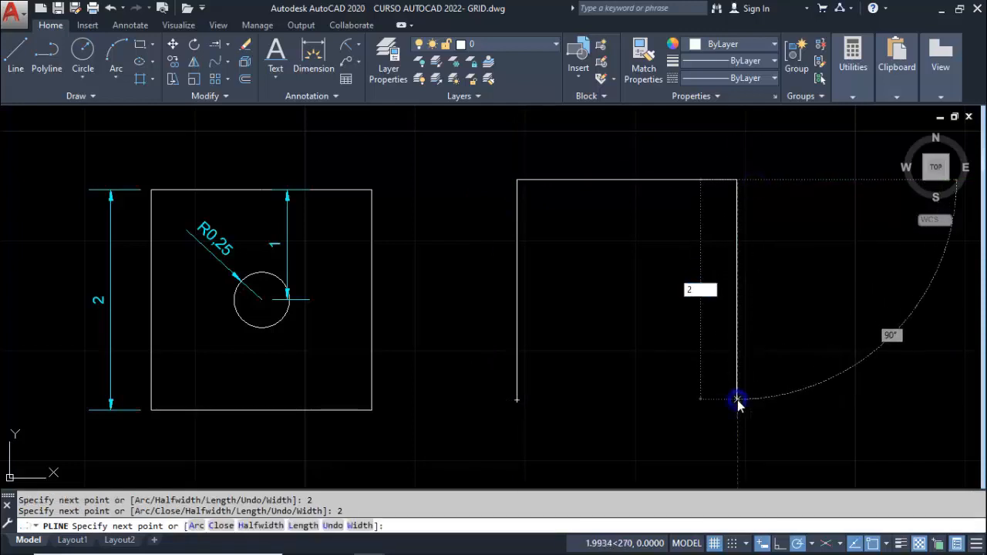
key(Return)
click(517, 400)
key(Escape)
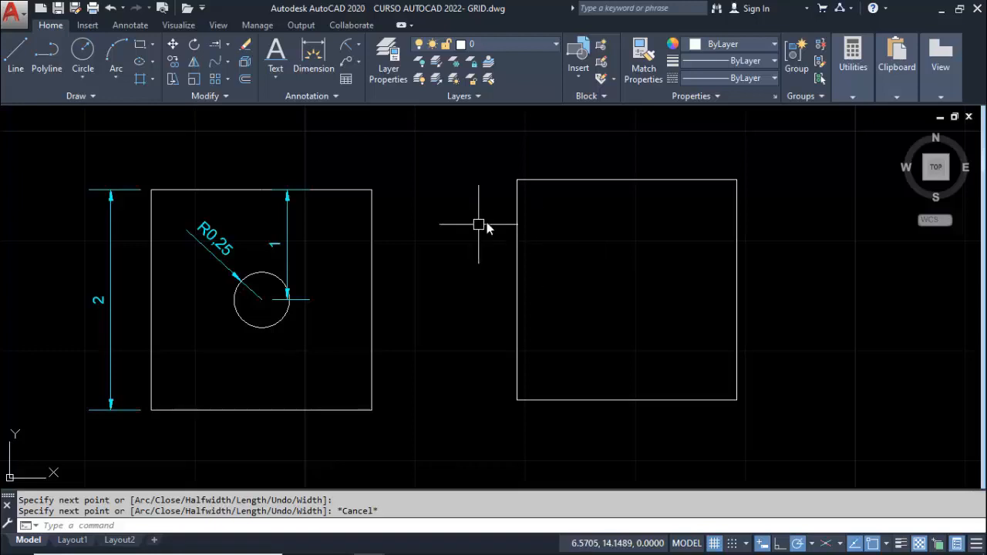
Draw both diagonals of the new square as polylines between its opposite corners
key(Return)
click(516, 179)
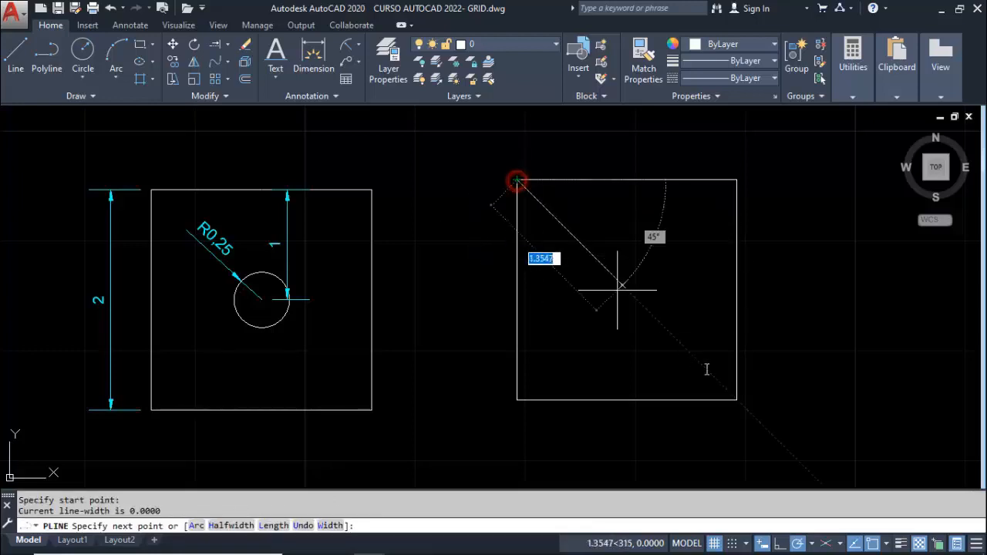
click(737, 399)
key(Escape)
key(Return)
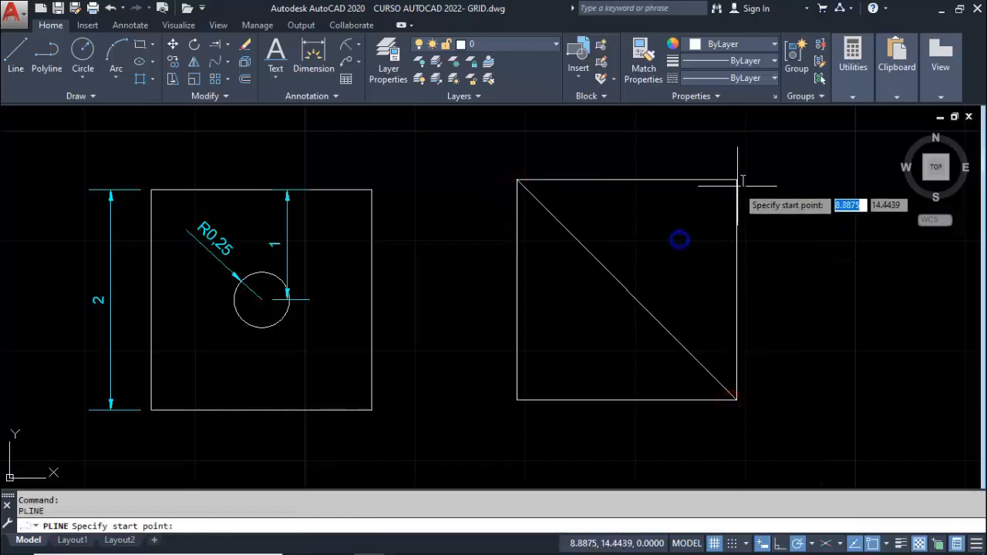
click(737, 179)
click(518, 399)
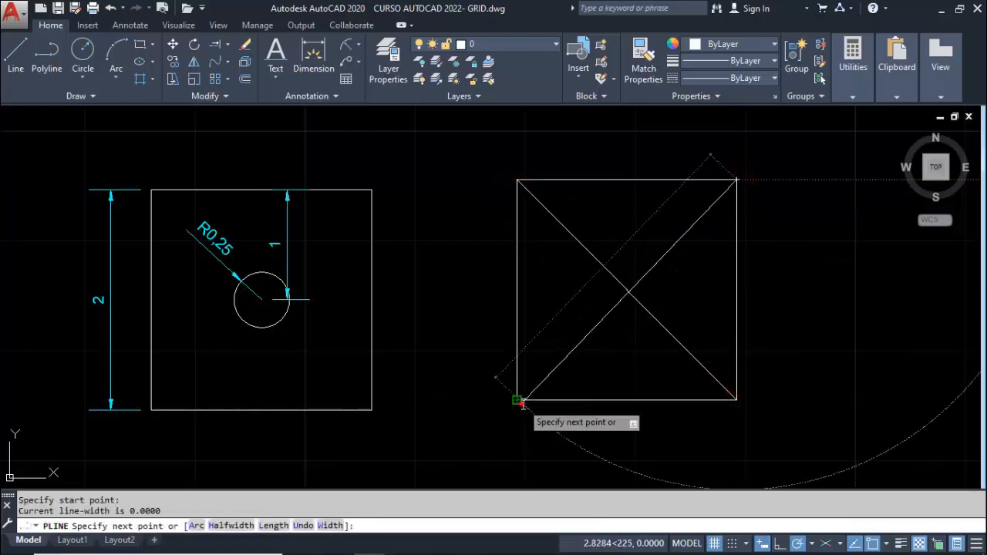
key(Escape)
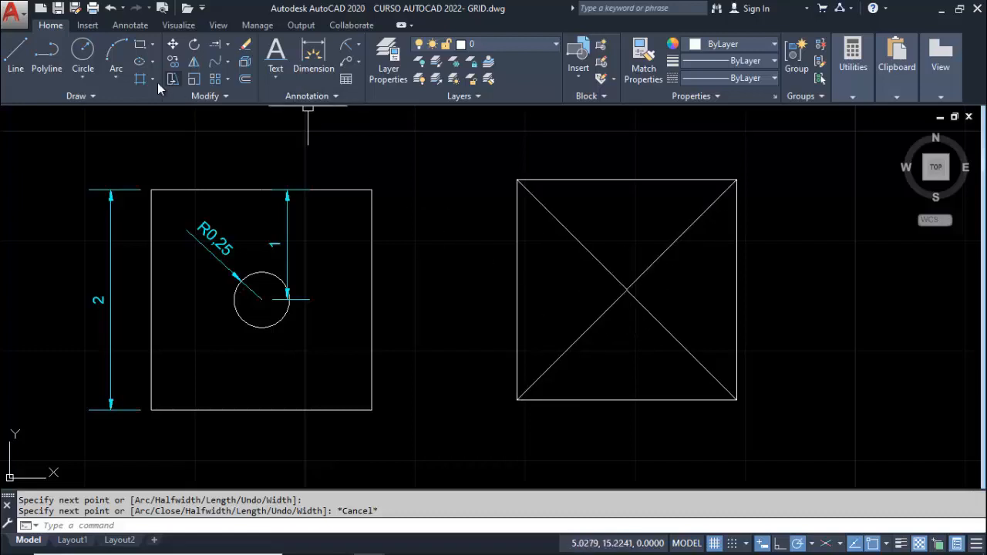
Draw a circle of radius 0.25 centred where the new square's diagonals cross
click(84, 53)
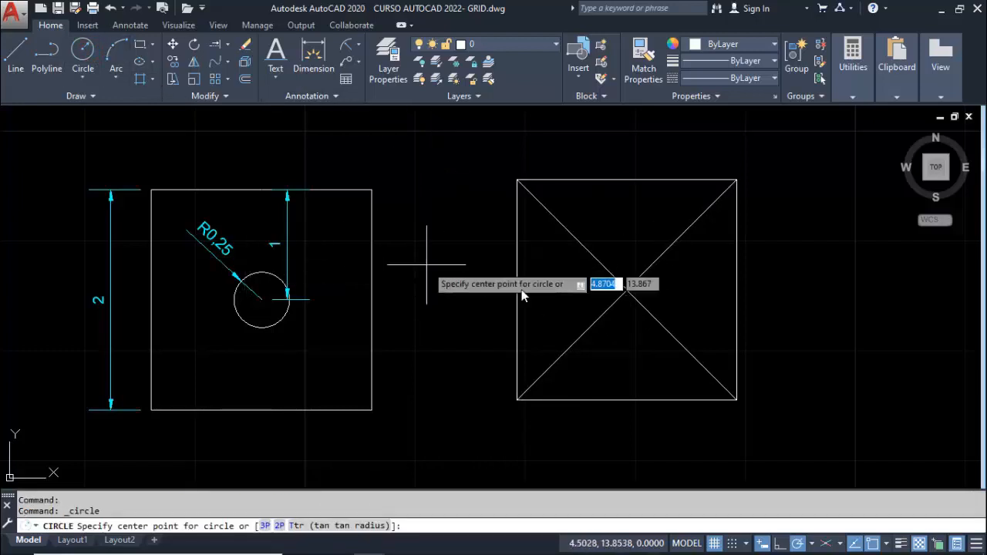
click(627, 290)
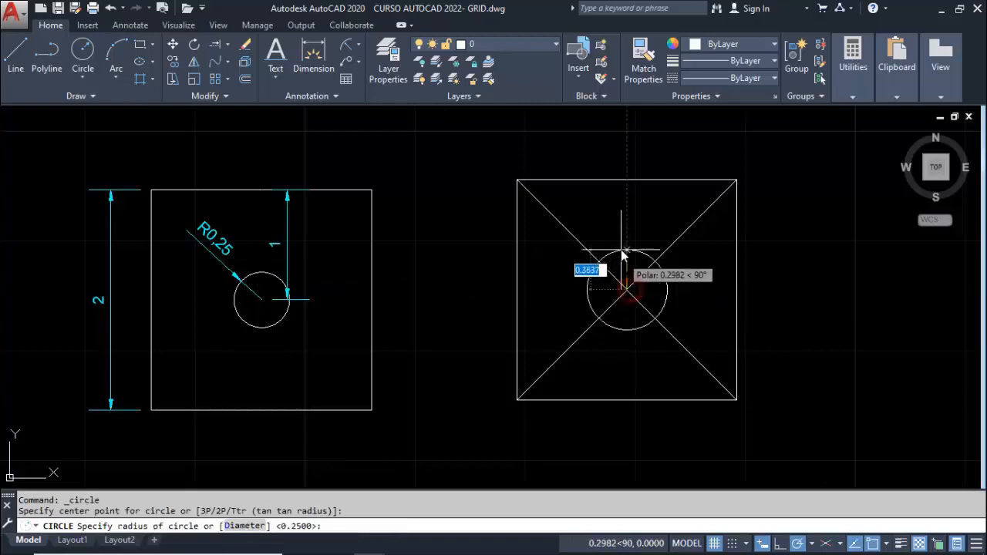
text(.25)
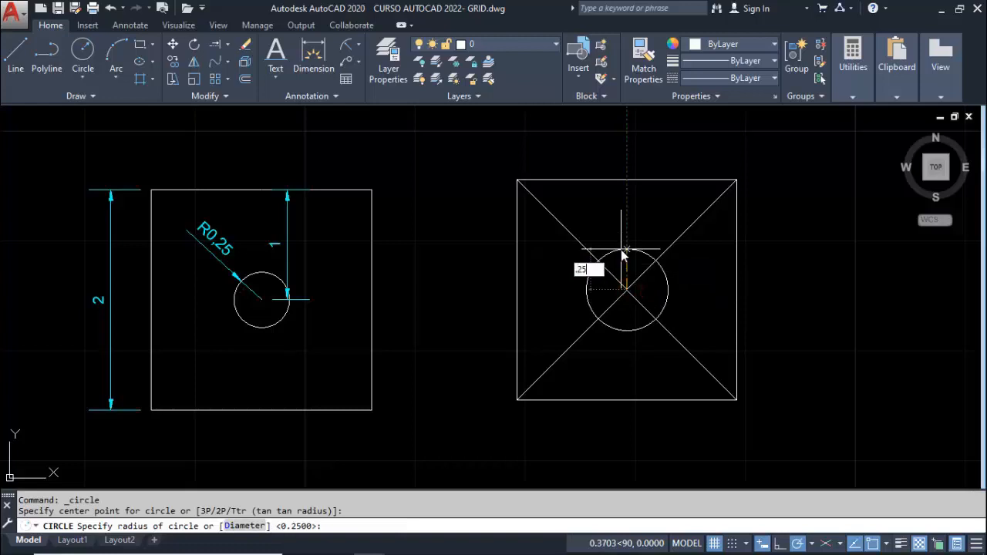
key(Return)
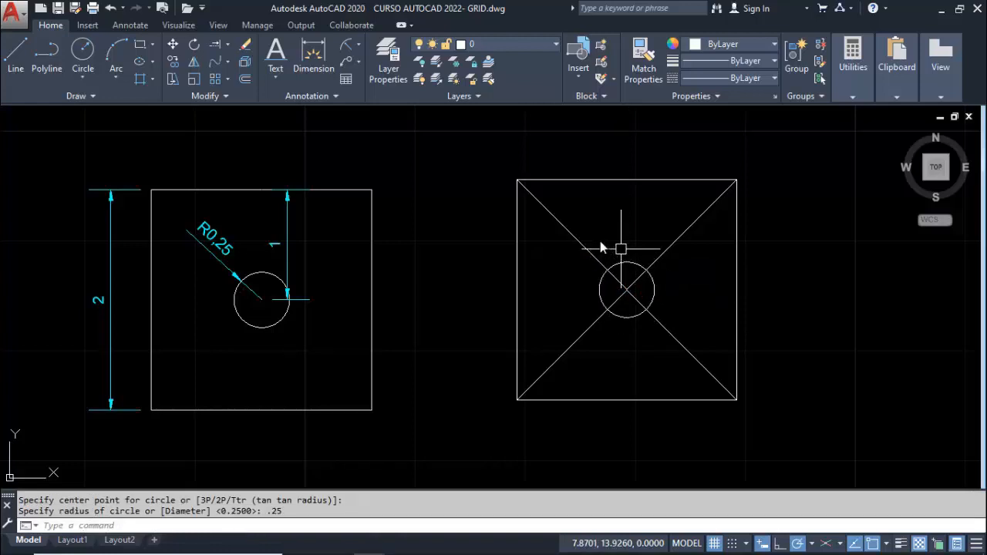
Erase both diagonals and the circle inside the new square
click(573, 236)
click(677, 243)
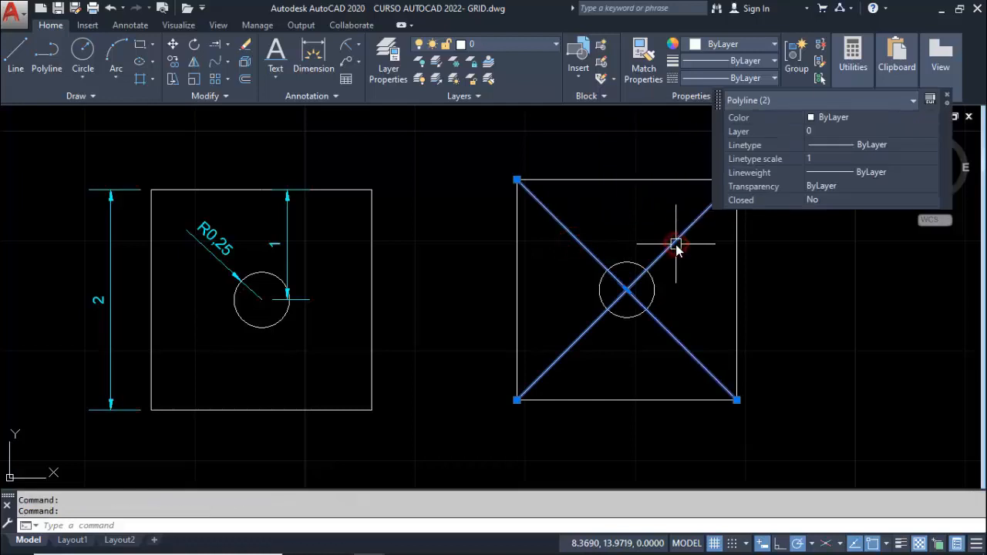
key(Delete)
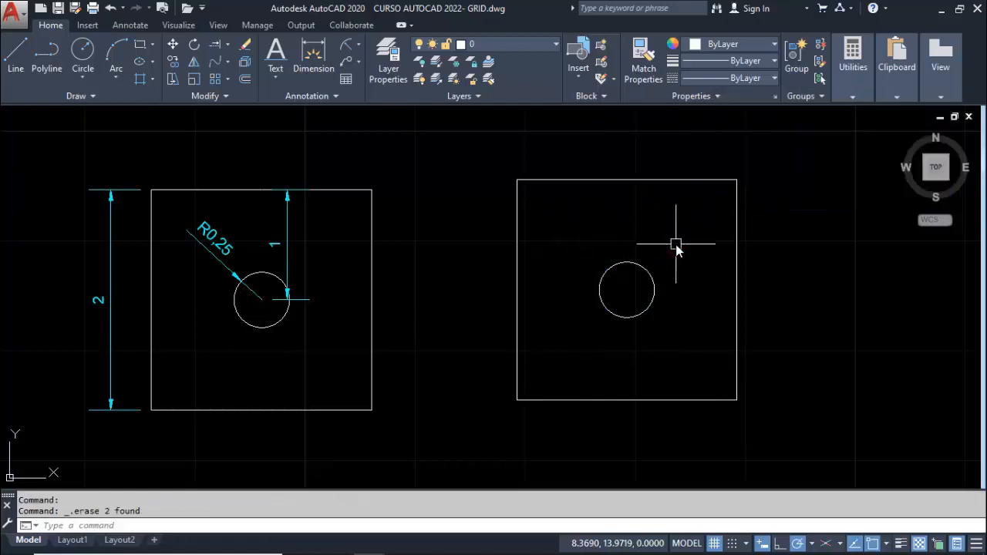
text(e)
key(Return)
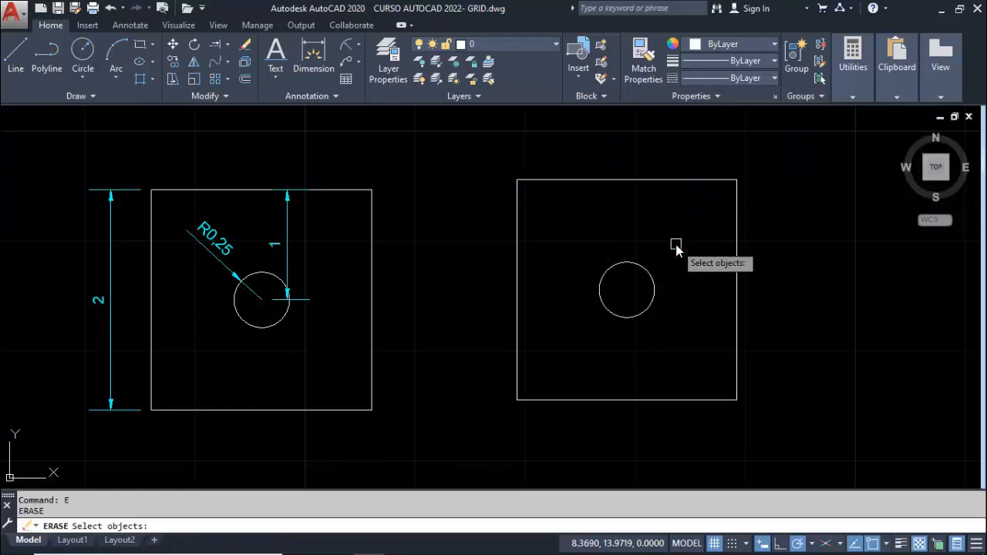
click(649, 278)
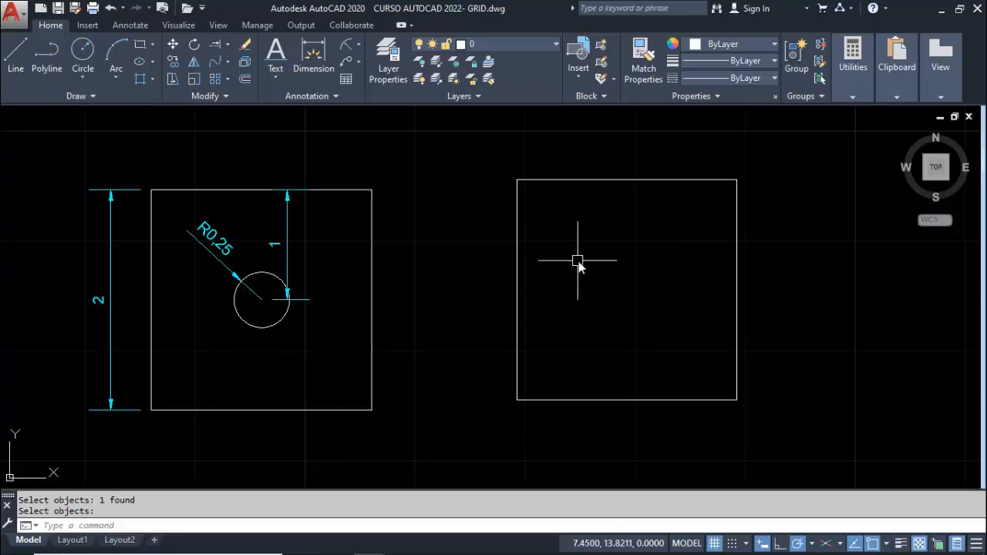
Draw a circle of radius 0.25 at the square's centre, tracking from the midpoints of its left and top edges
click(83, 50)
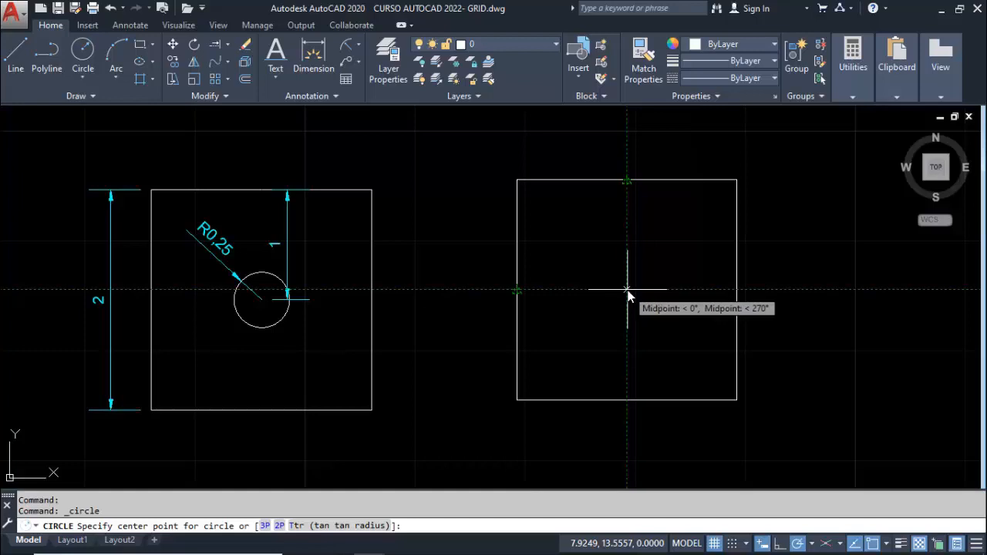
click(627, 290)
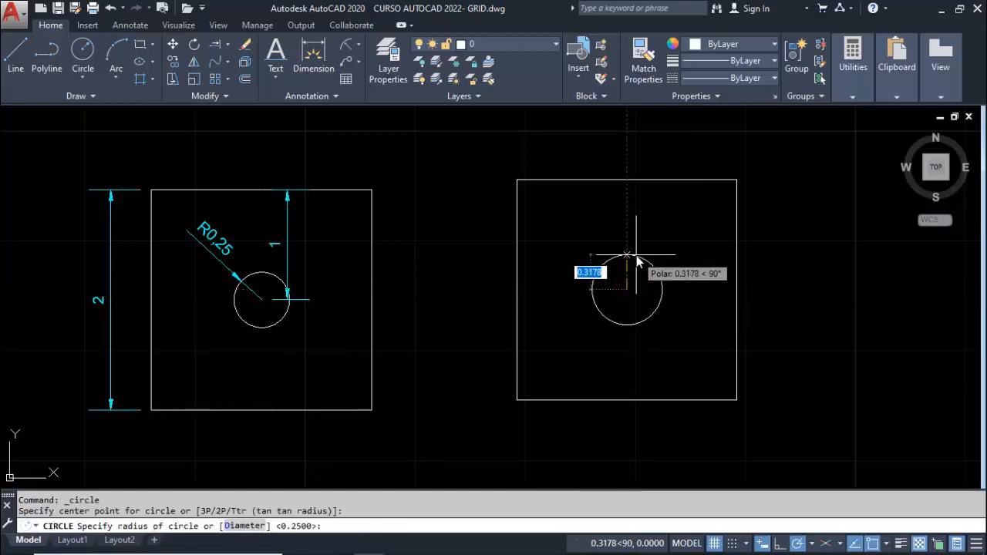
text(0.25)
key(Return)
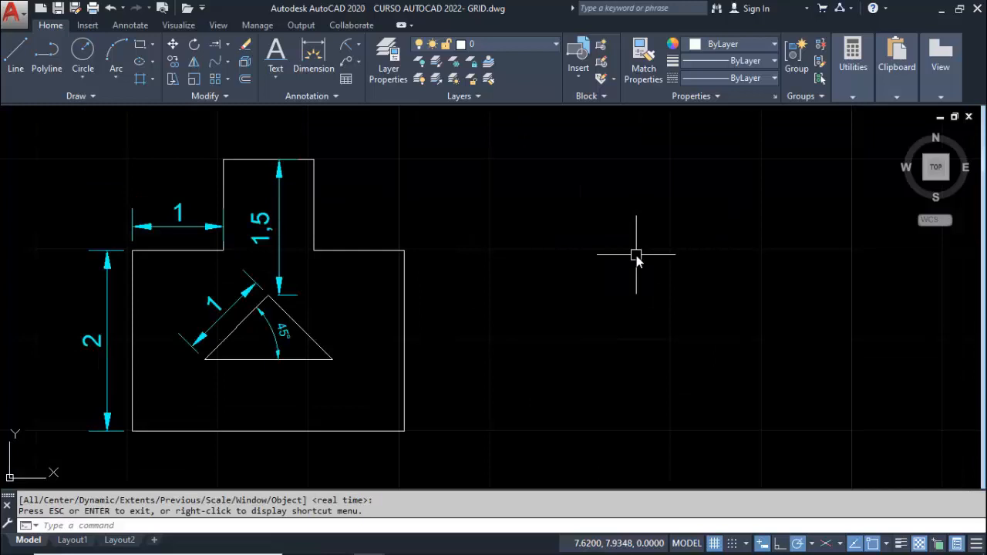
Start a polyline to the right of the stepped figure, level with its base, with segments 2 up, 1 right, 1 up and 1 right
text(PL)
key(Return)
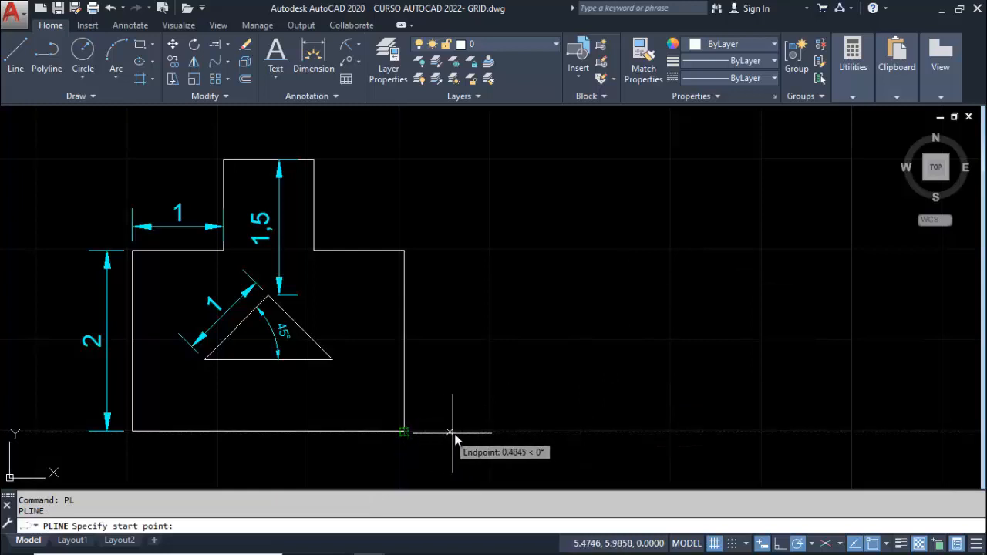
click(525, 431)
text(2)
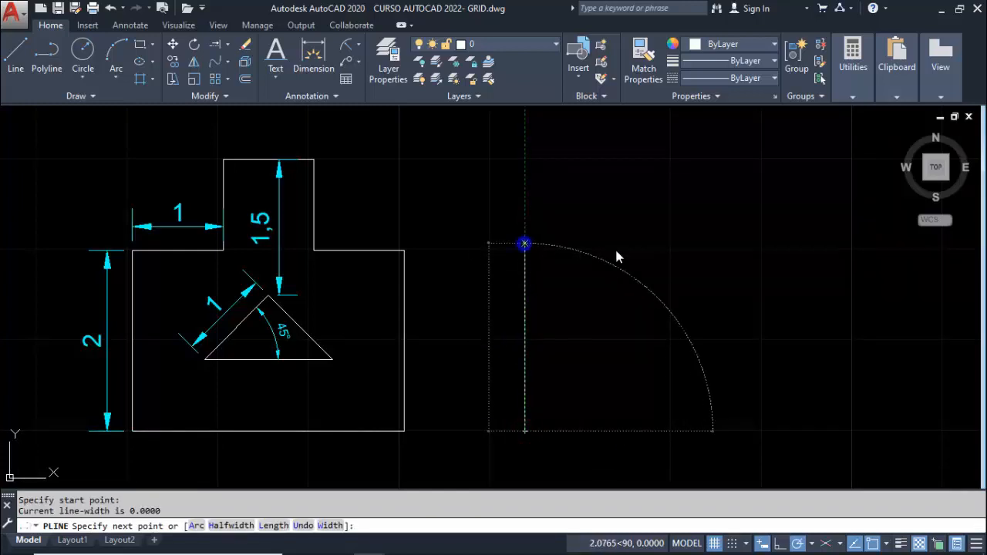
key(Return)
text(1)
key(Return)
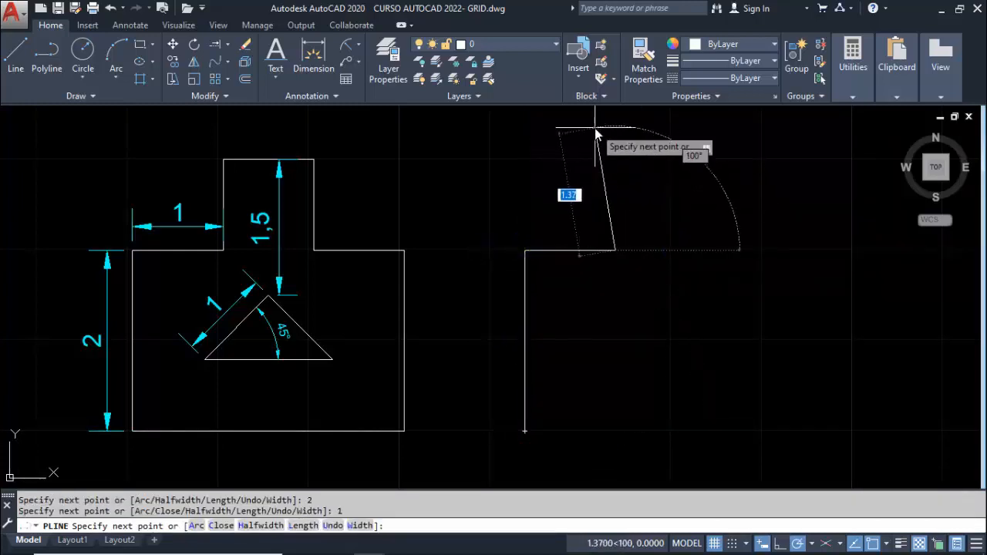
text(1)
key(Return)
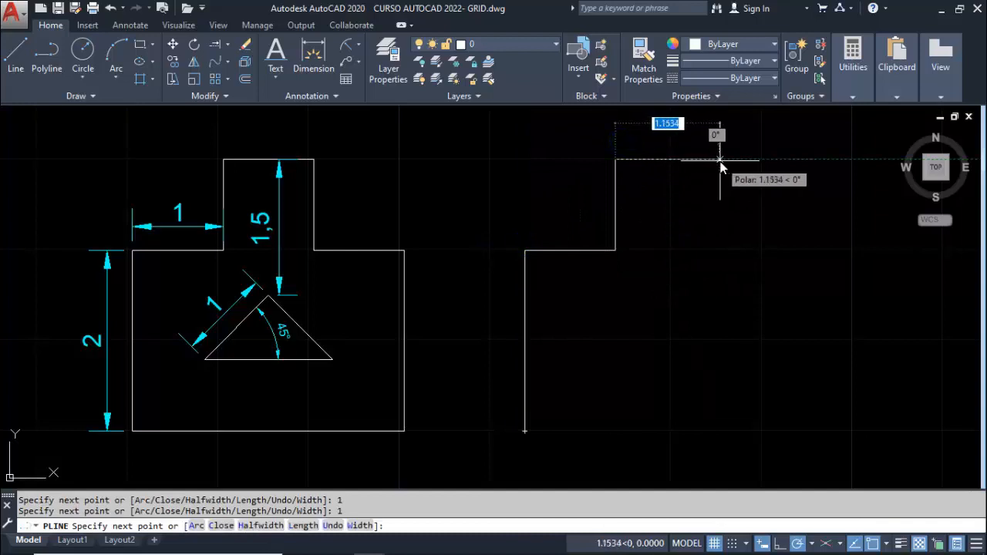
text(1)
key(Return)
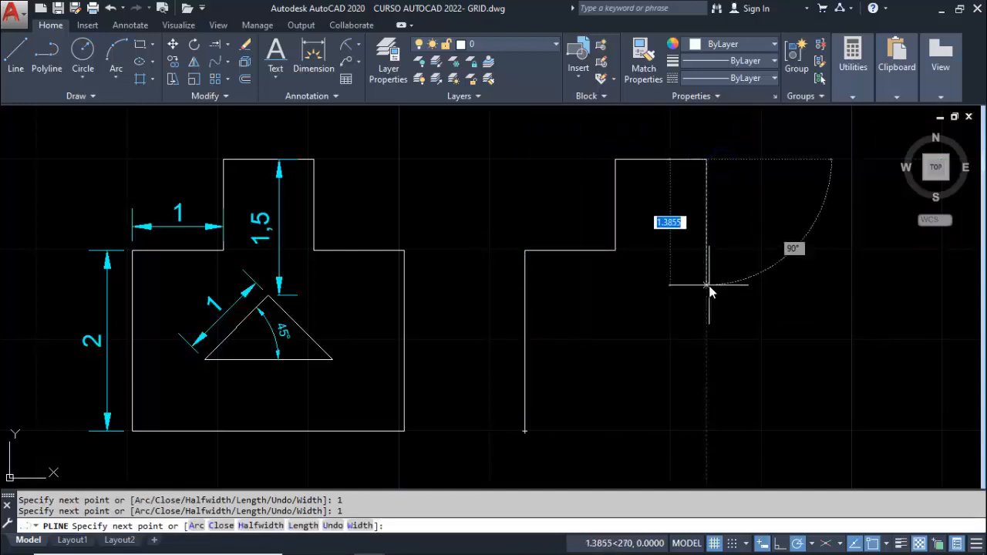
Complete the stepped outline with segments 1 down, 1 right and 2 down, and return to its starting corner
text(1)
key(Return)
text(1)
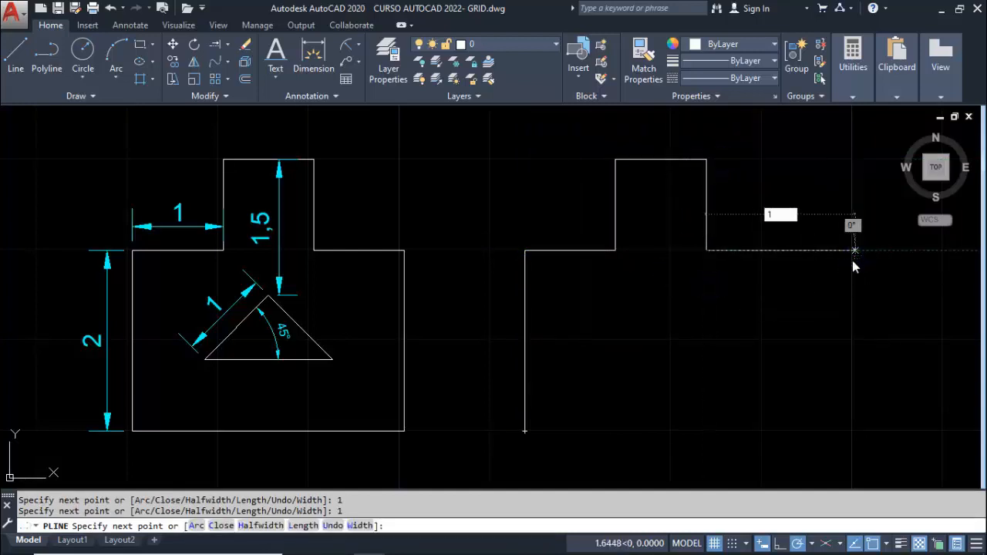
key(Return)
text(2)
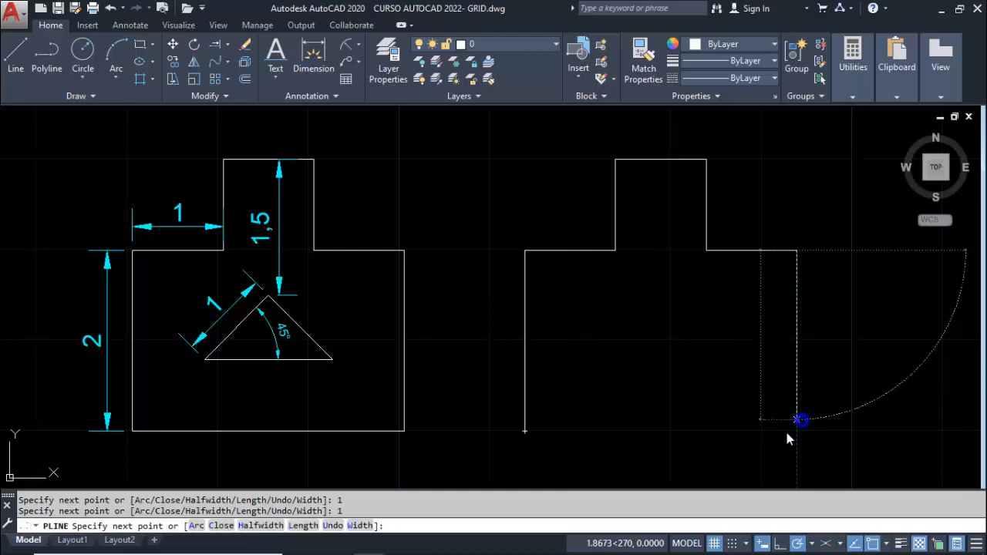
key(Return)
click(527, 431)
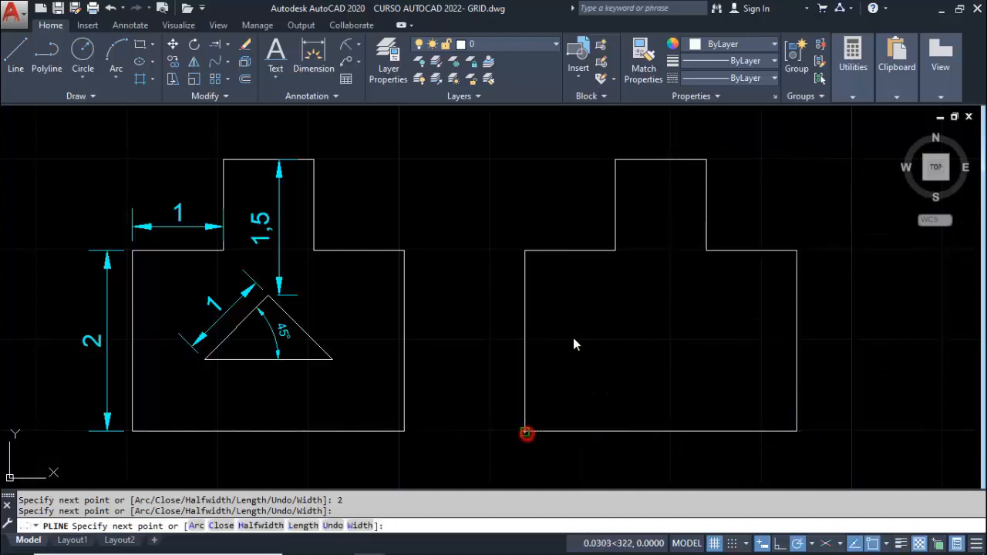
key(Escape)
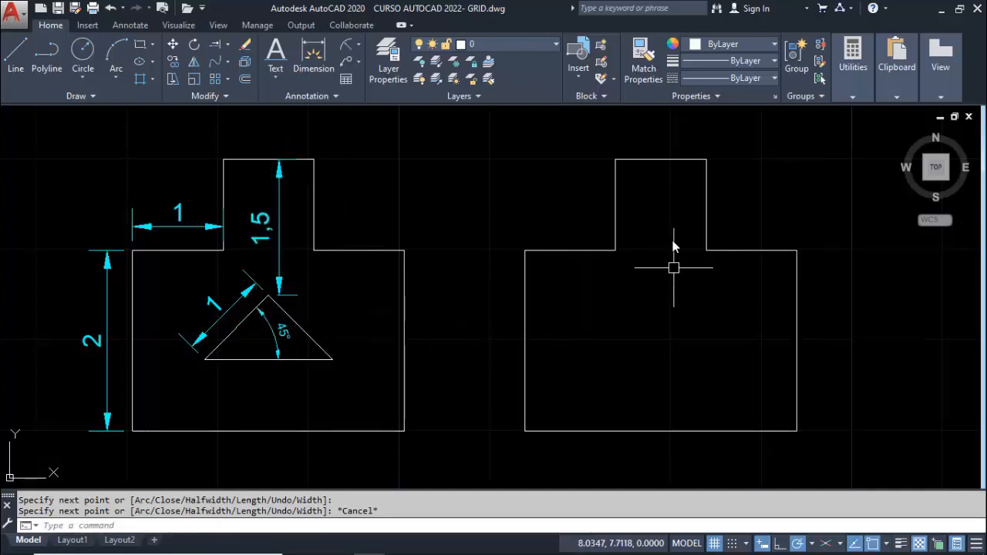
Draw a polyline from 1.5 below the outline's top-edge midpoint, 1 unit at 225° and about 1.55 units horizontally to the right
text(pl)
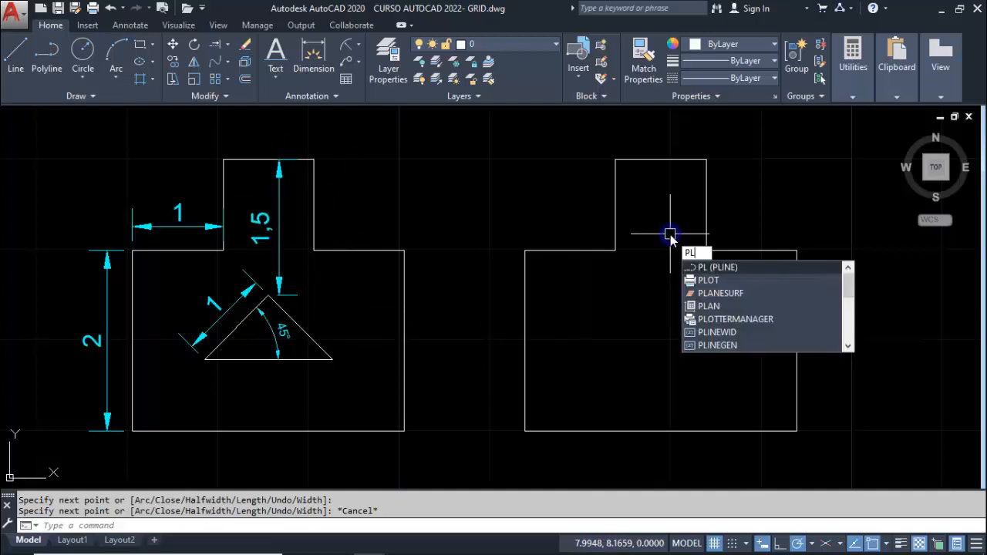
key(Return)
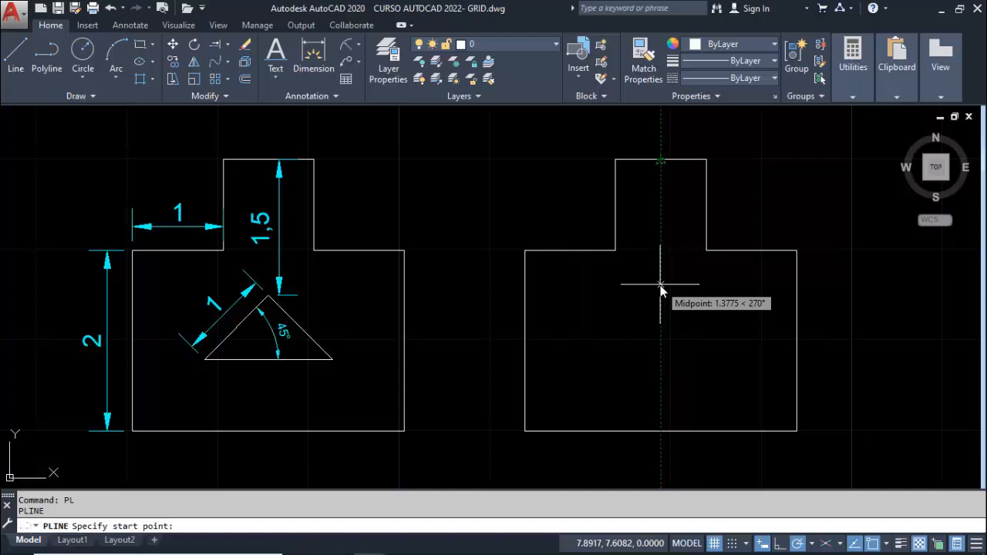
text(1.5)
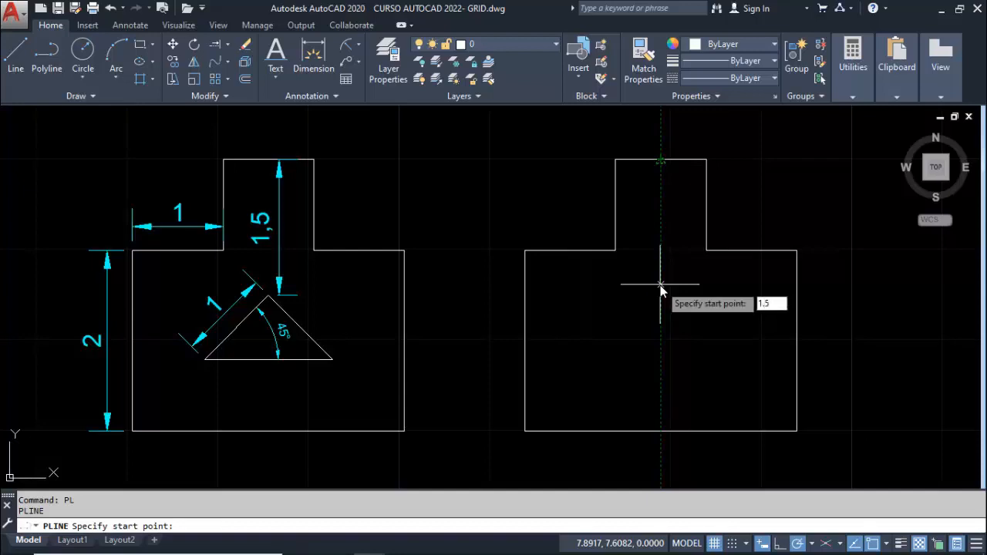
key(Return)
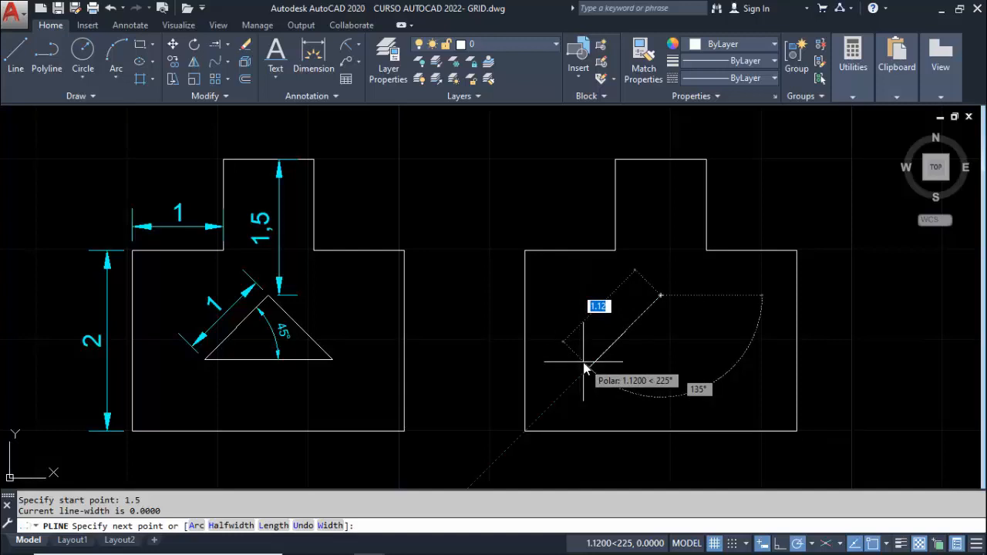
text(1)
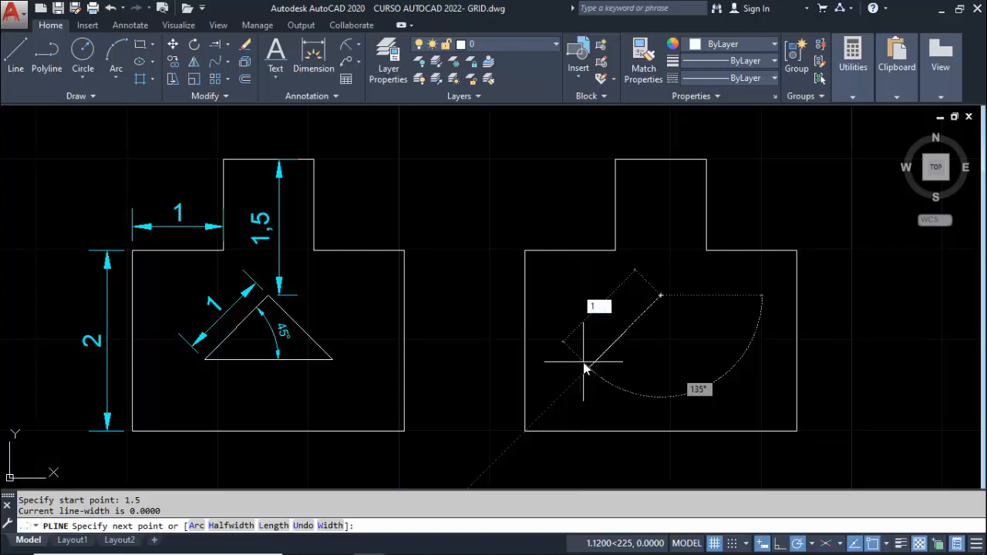
key(Return)
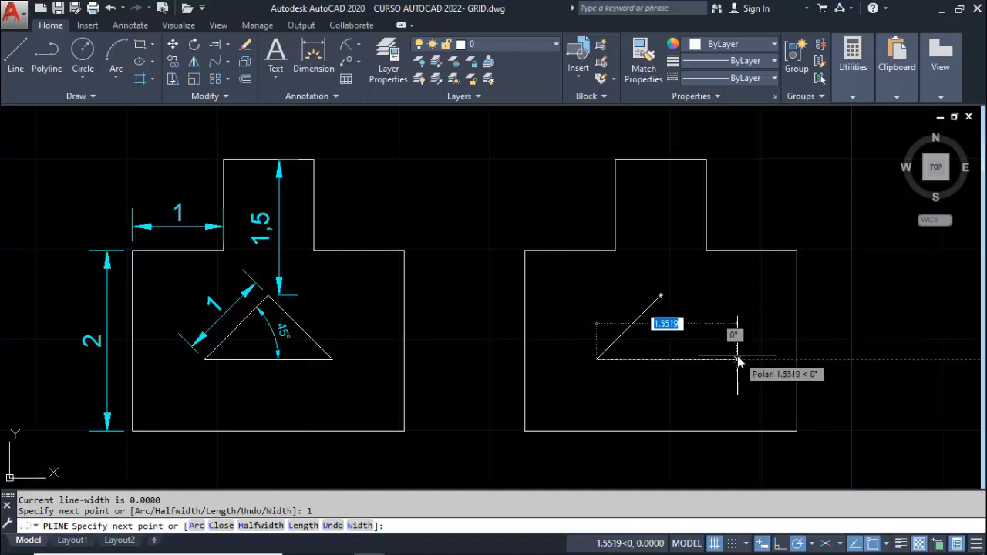
click(737, 357)
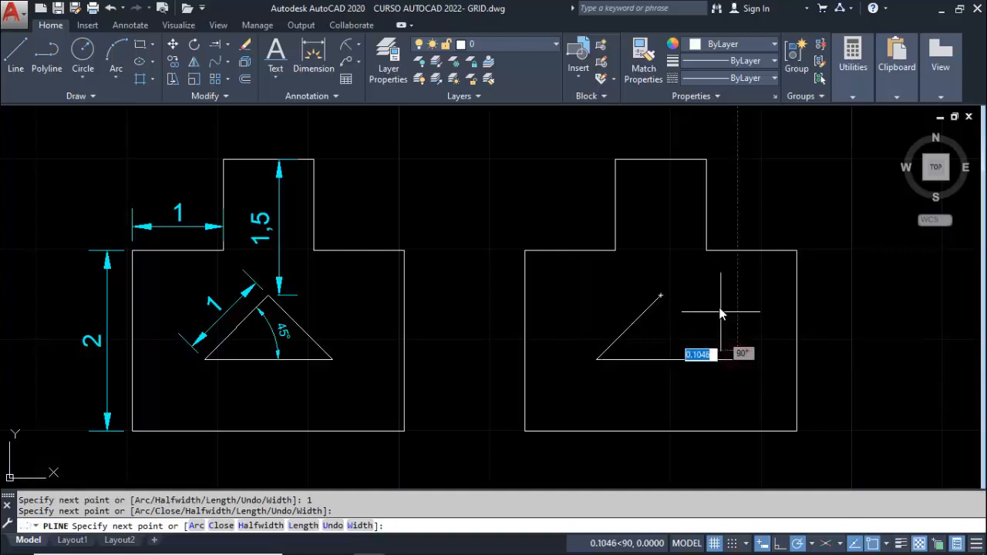
key(Return)
key(Return)
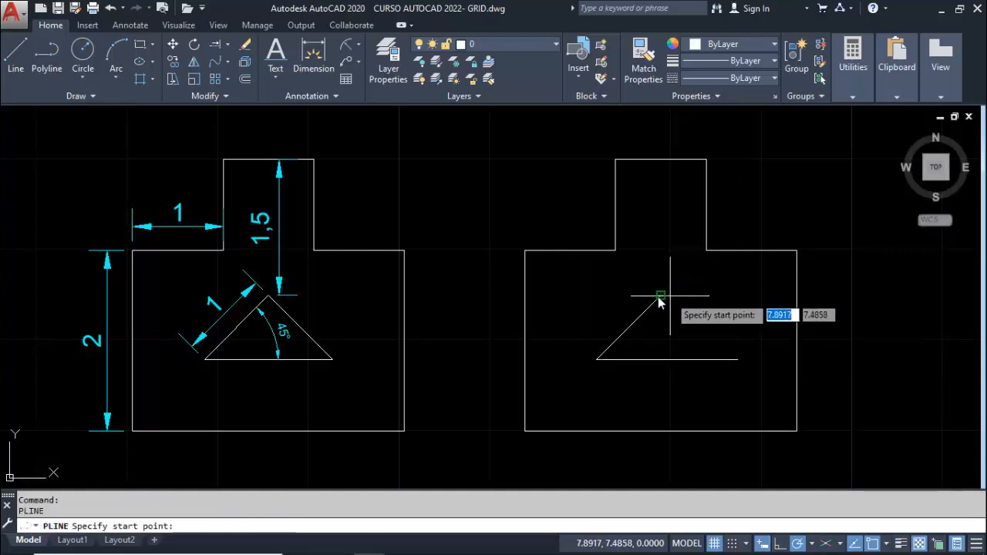
Draw the triangle's right side as a 1-unit polyline at 315° from the apex
click(660, 295)
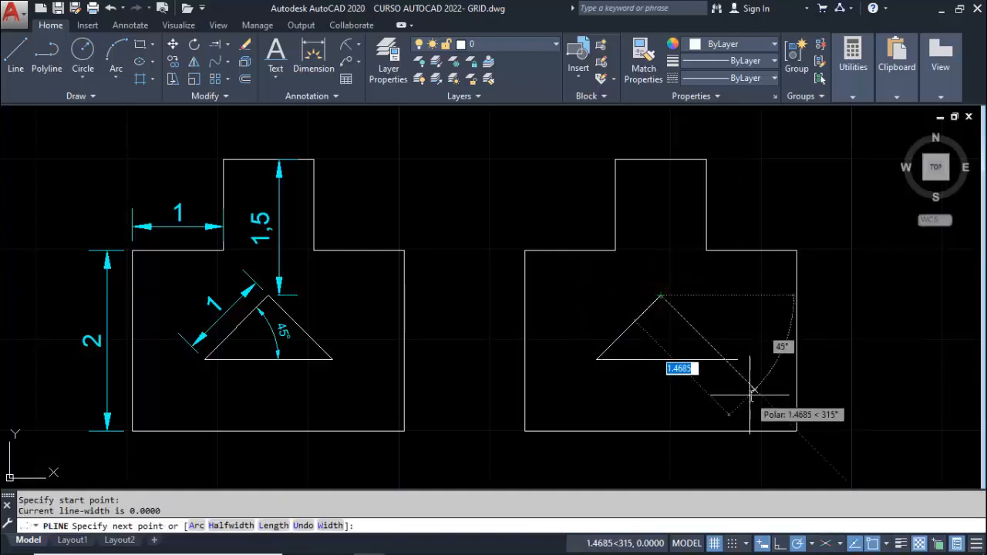
text(1)
key(Return)
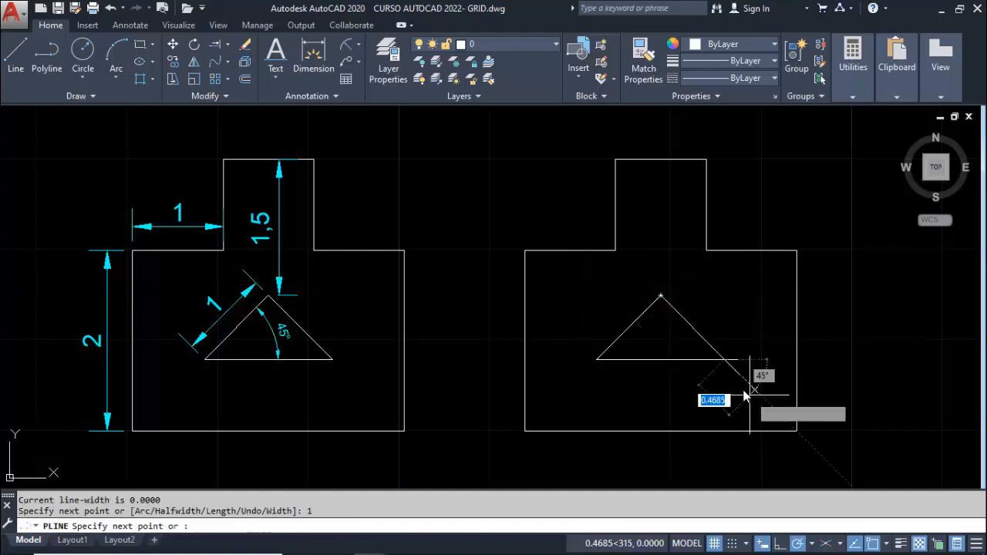
key(Escape)
Stretch the right end of the triangle's base to the lower endpoint of the right side
click(736, 360)
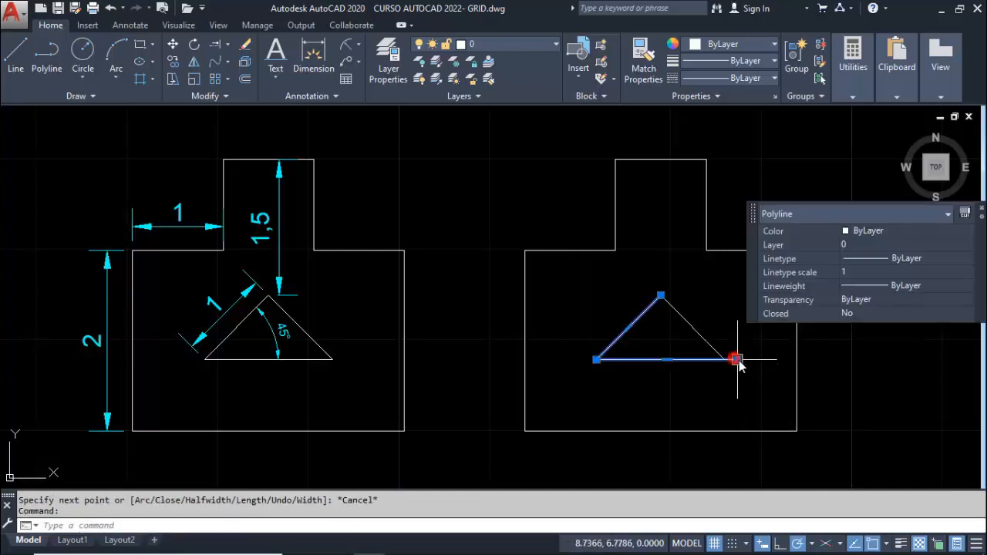
click(737, 360)
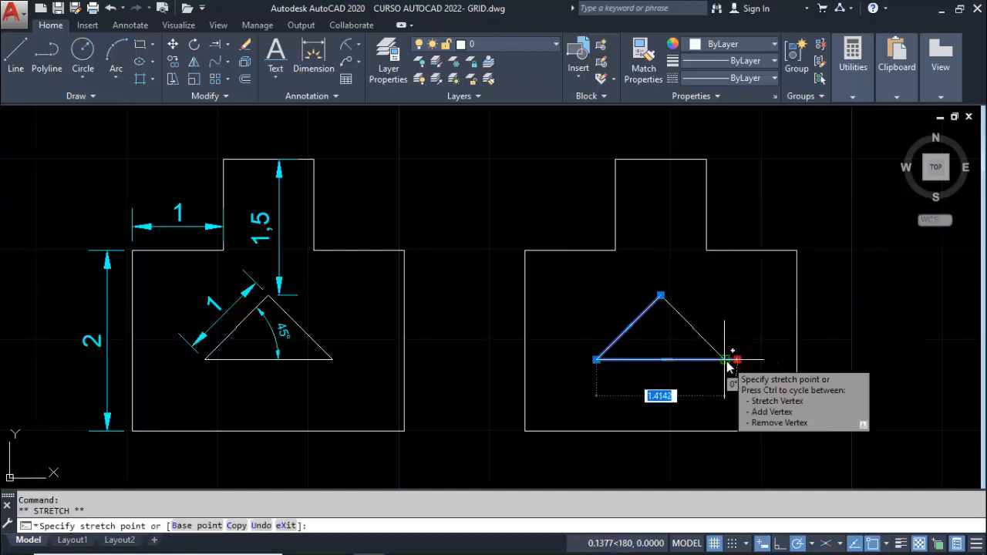
key(Escape)
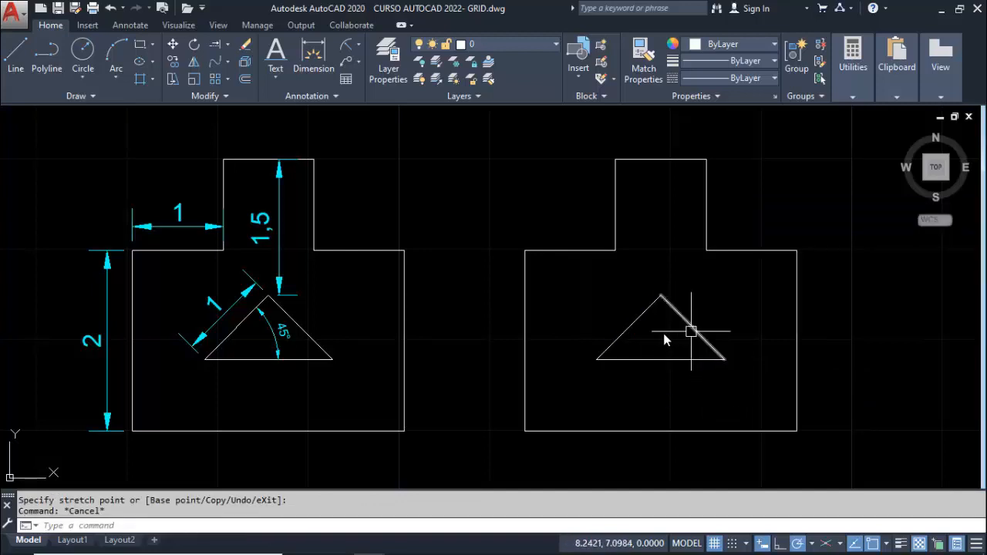
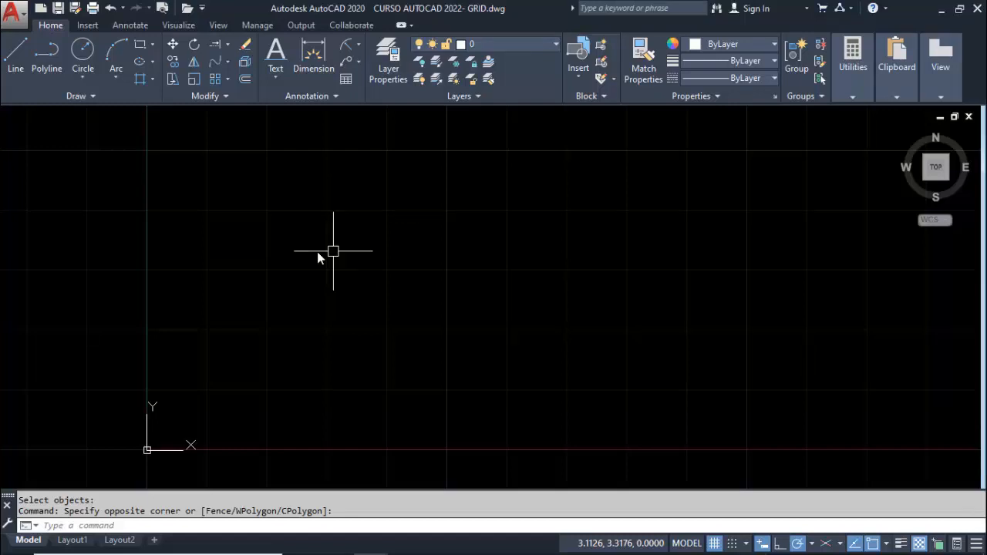
Draw a rectangle with Line near the origin: 2 right, 3 up, 2 left, and back to the starting corner
click(19, 54)
click(209, 391)
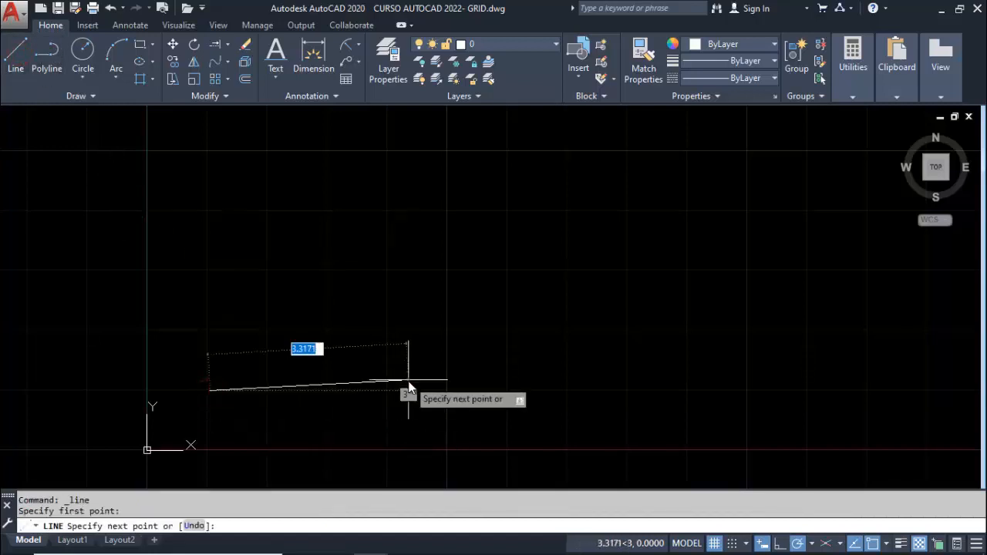
text(2)
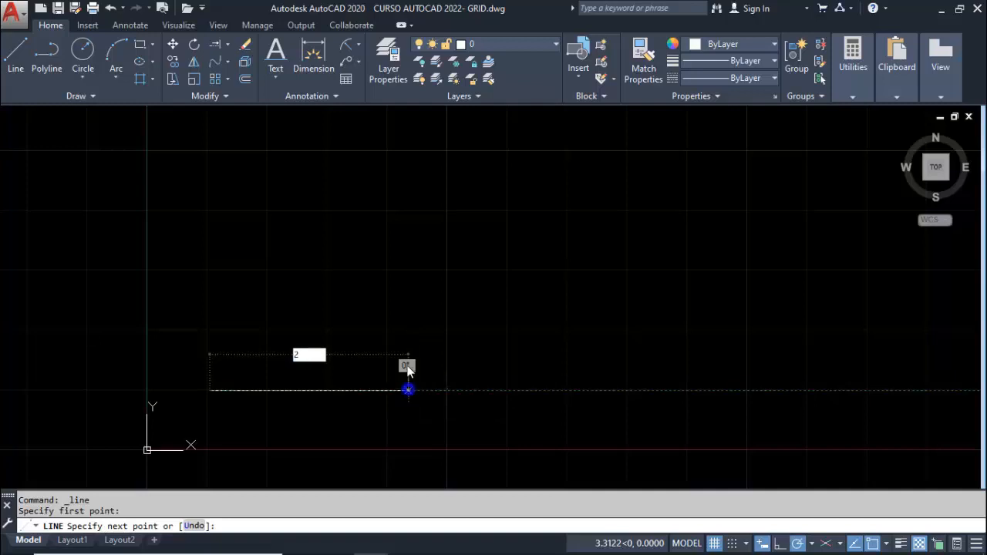
key(Return)
text(3)
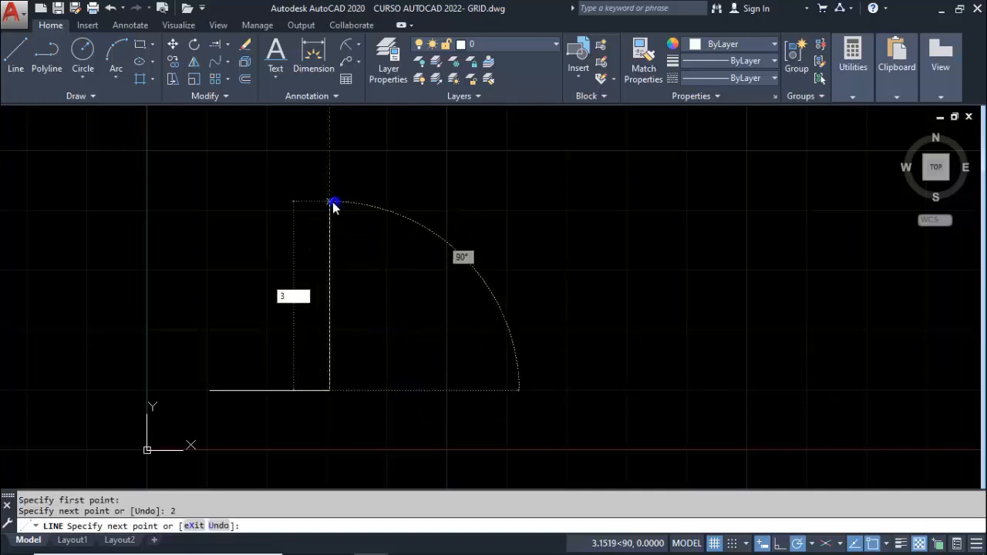
key(Return)
text(2)
key(Return)
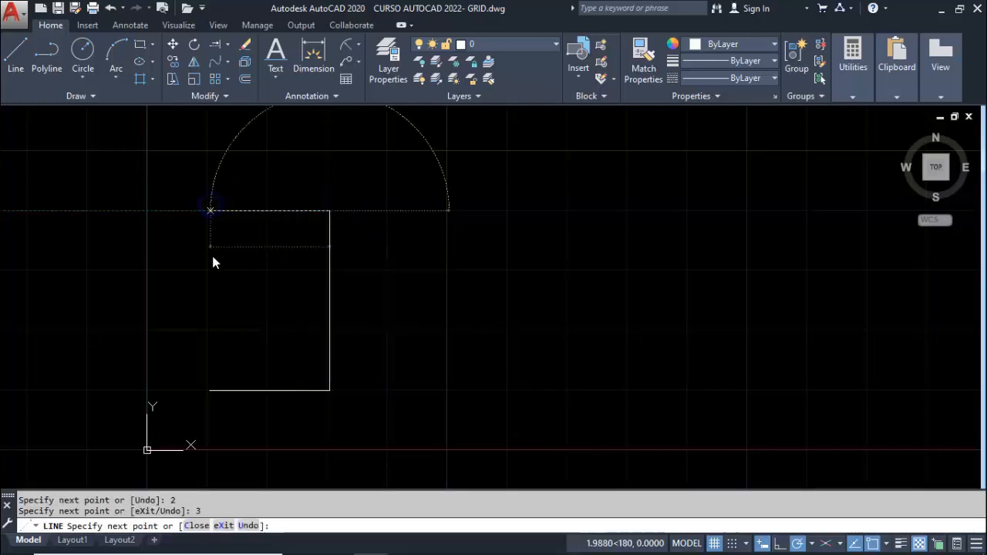
click(209, 390)
key(Escape)
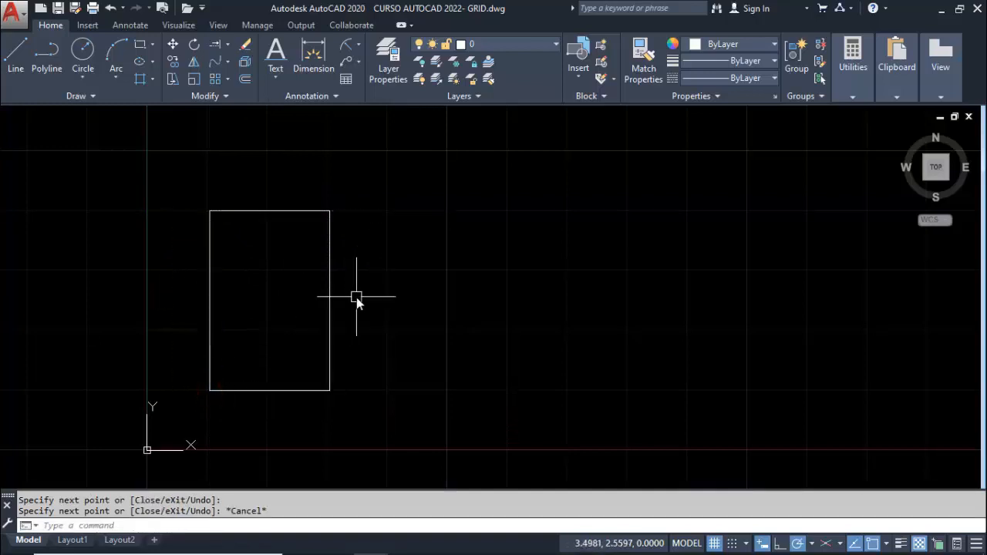
Draw a closed polyline to the right of the first rectangle, level with its base: 2 right, 3 up, 2 left, then close
text(pl)
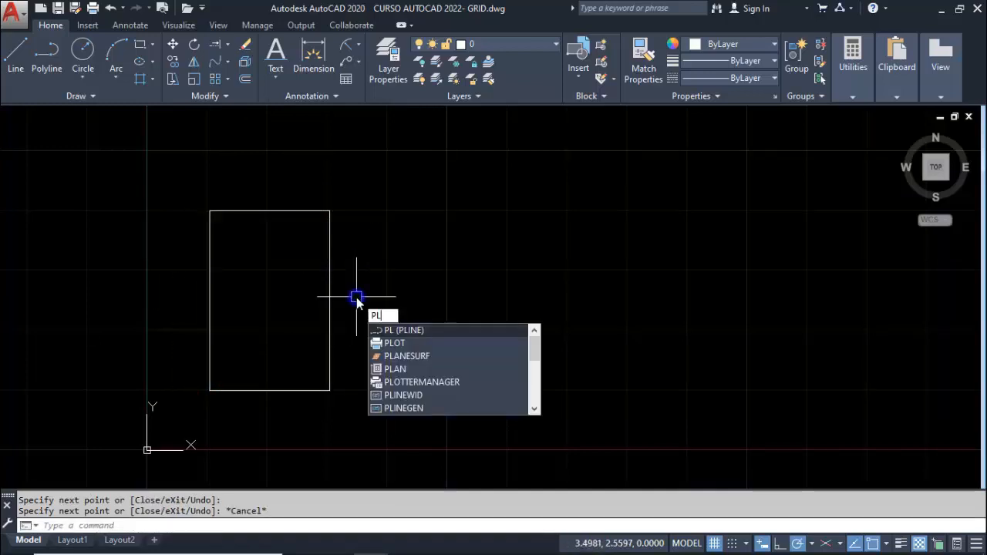
key(Return)
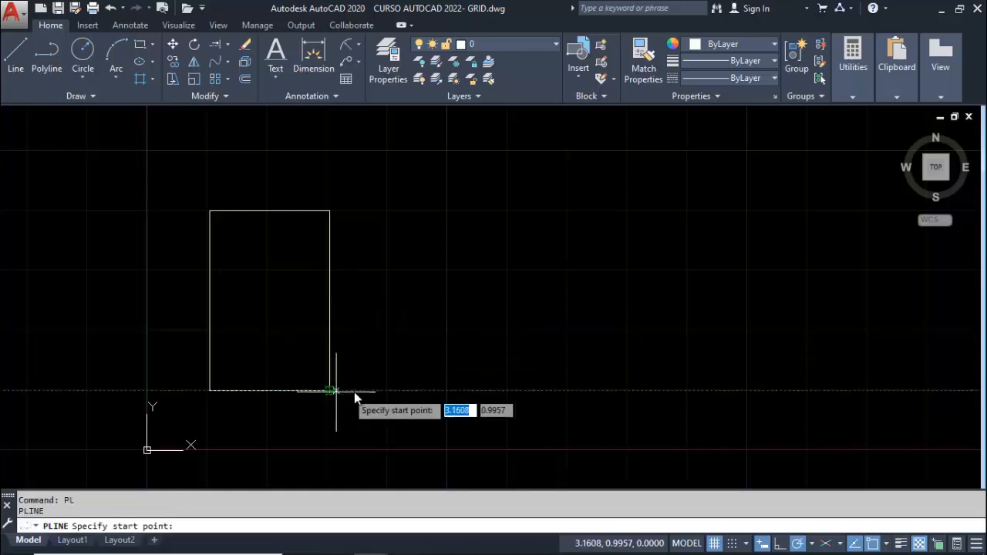
click(384, 391)
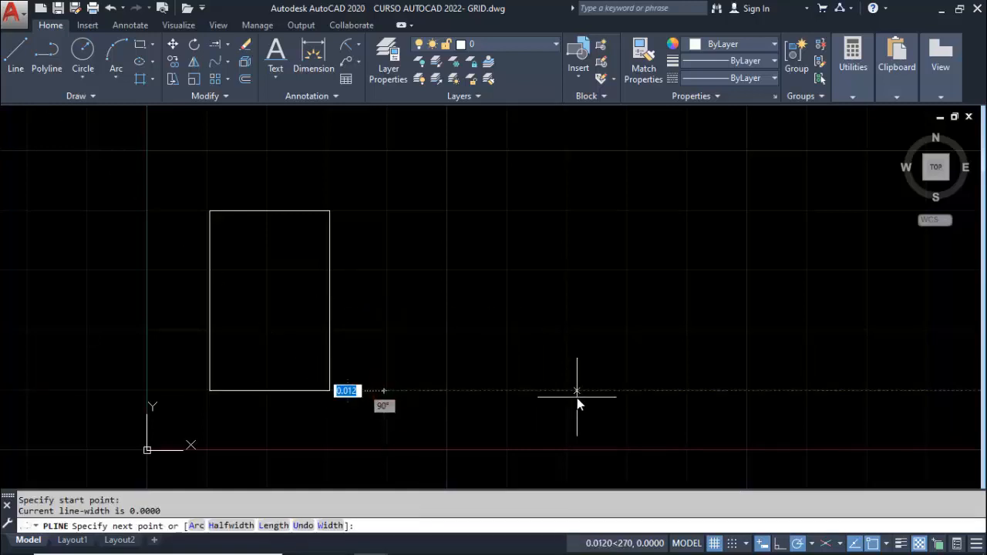
text(2)
key(Return)
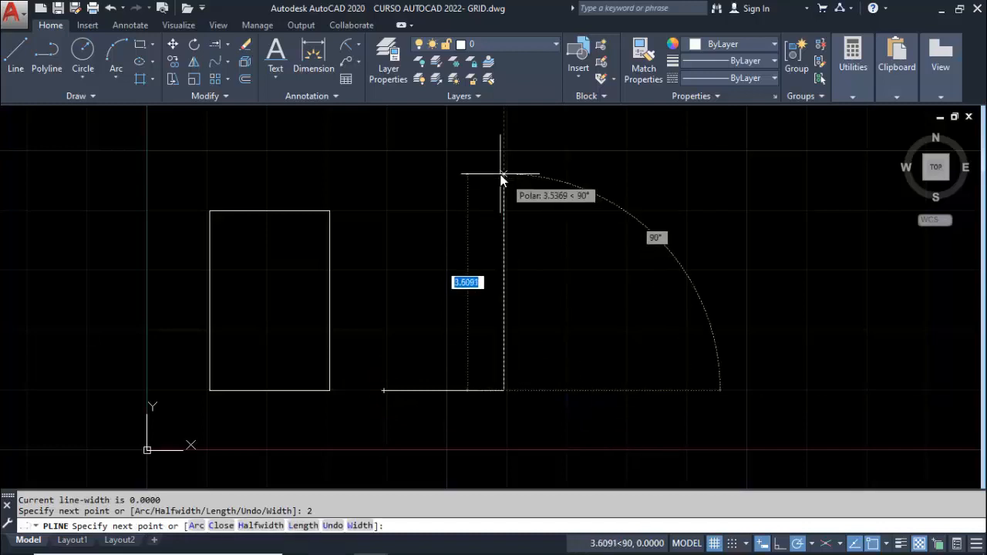
text(3)
key(Return)
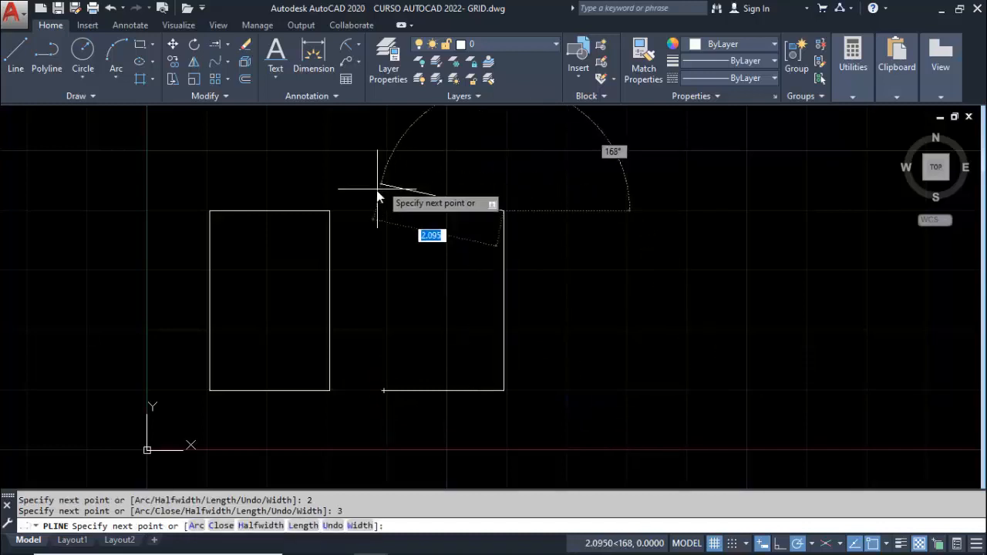
text(2)
key(Return)
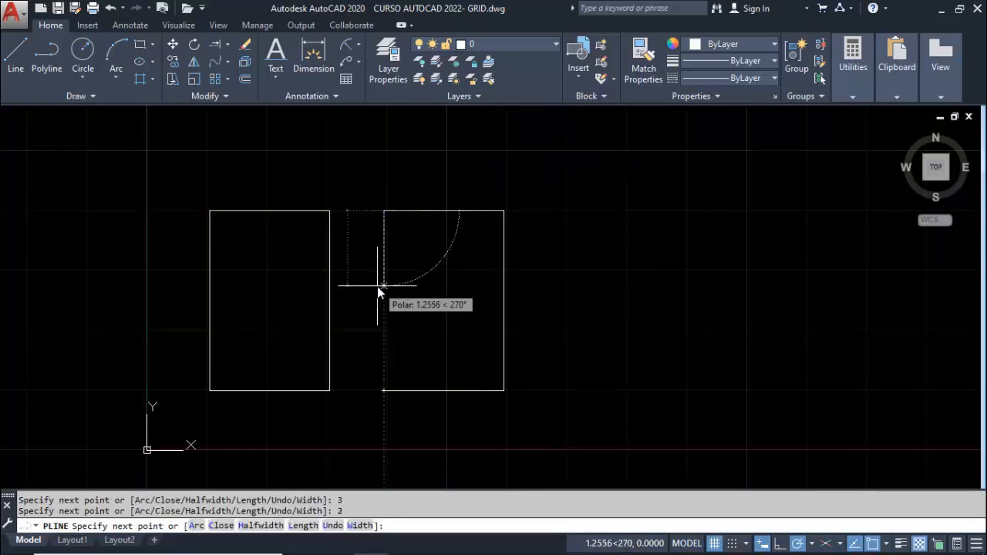
text(c)
key(Return)
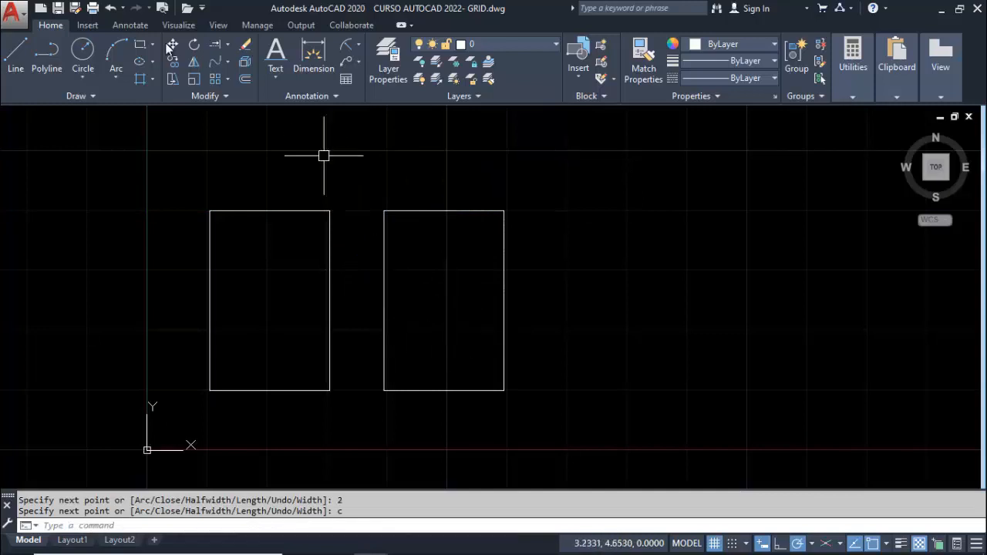
Draw a third figure with Rectangle to the right, level with the others' base, with its opposite corner at @2,3
click(141, 48)
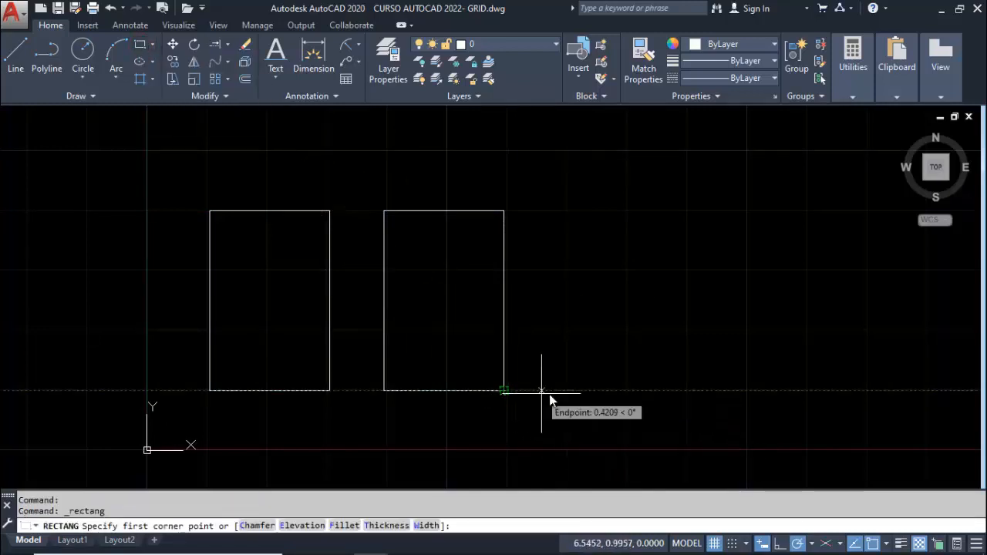
click(572, 394)
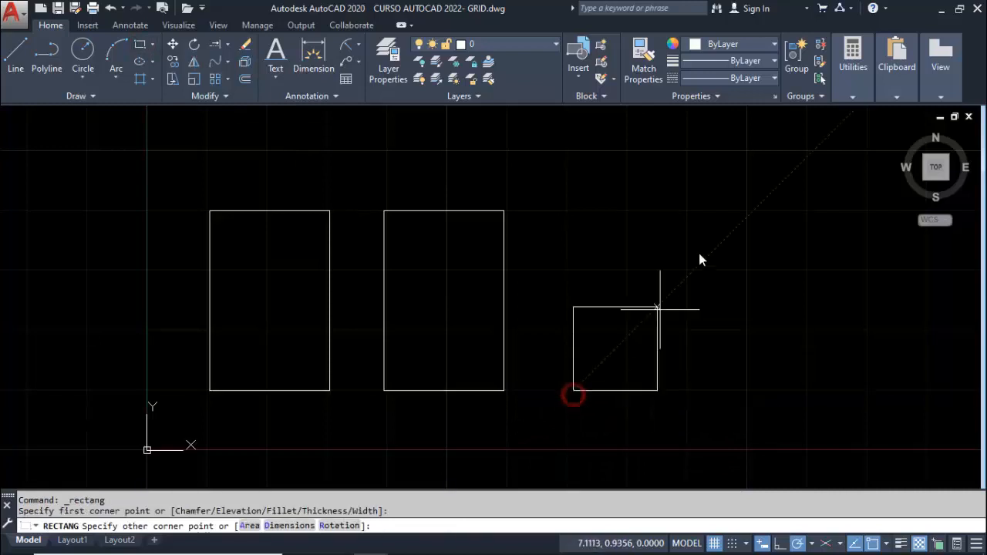
text(@2,3)
key(Return)
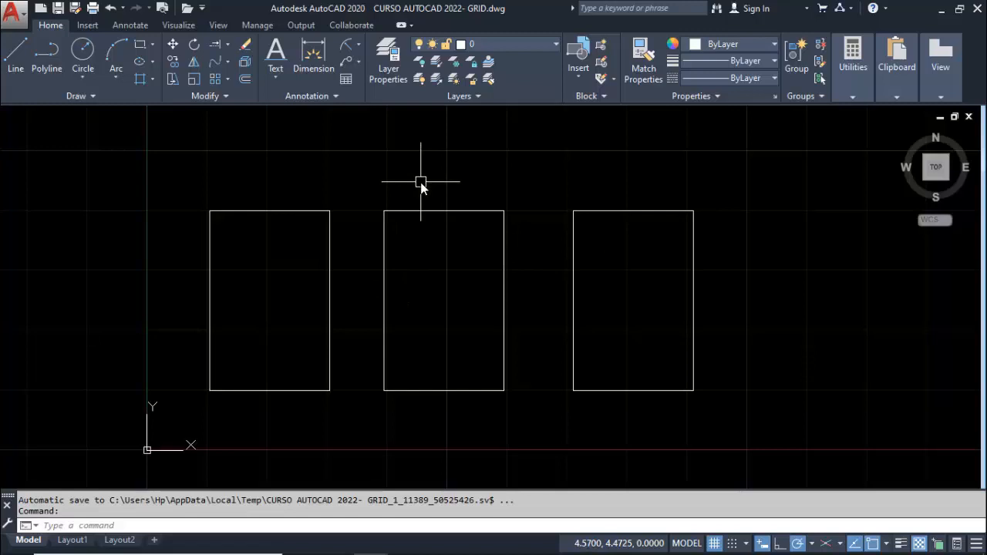
Turn on Quick Properties and select the first rectangle's four lines one by one to inspect them, then clear the selection
key(ctrl+shift+p)
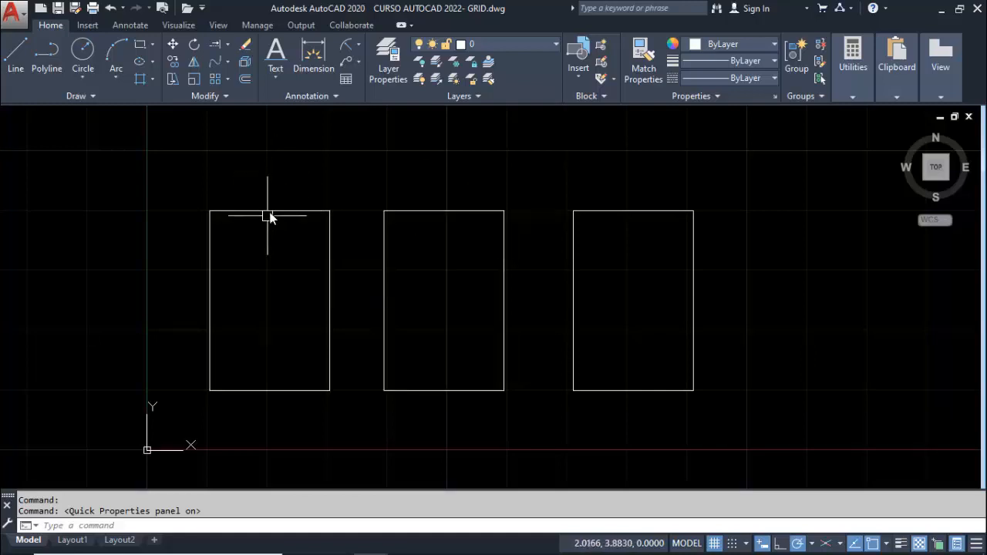
mouse_move(270, 216)
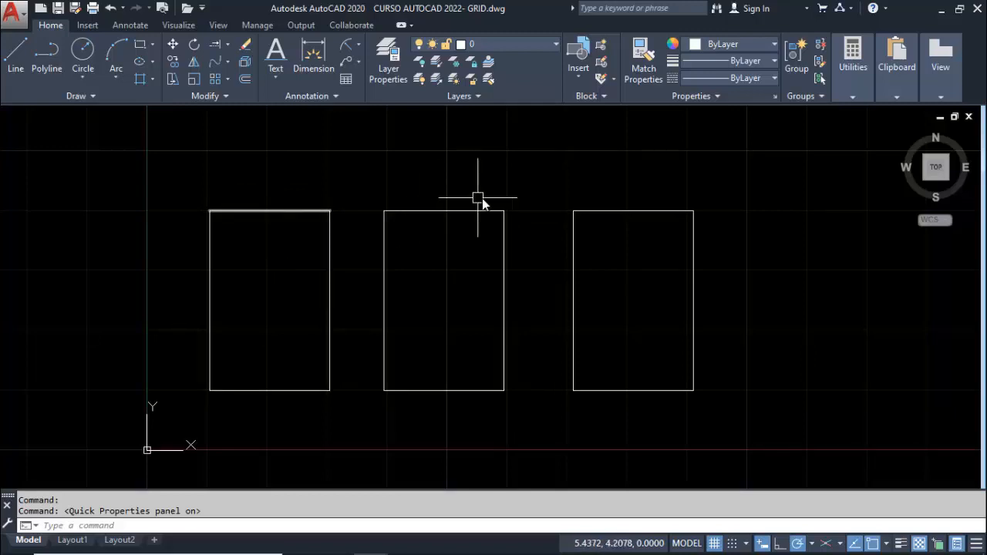
mouse_move(464, 209)
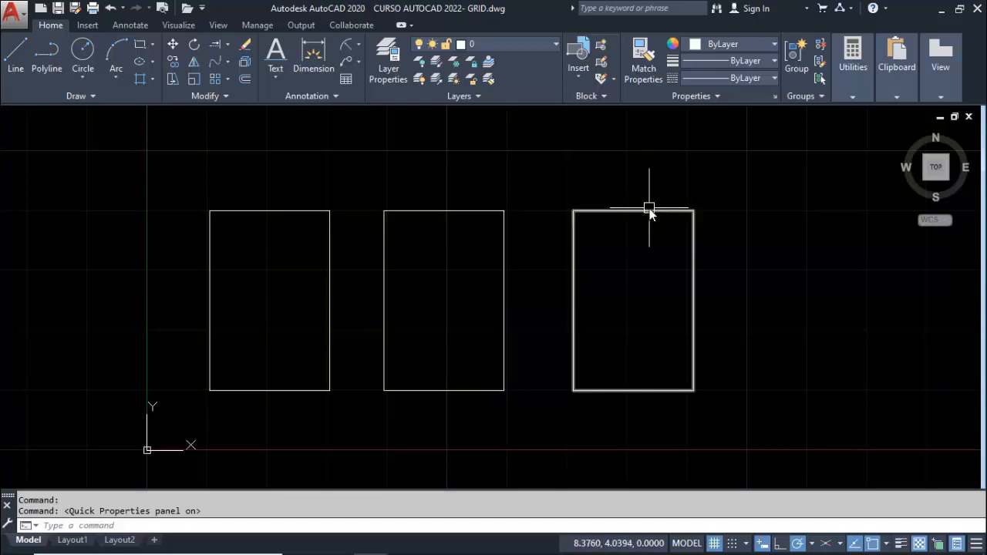
mouse_move(649, 215)
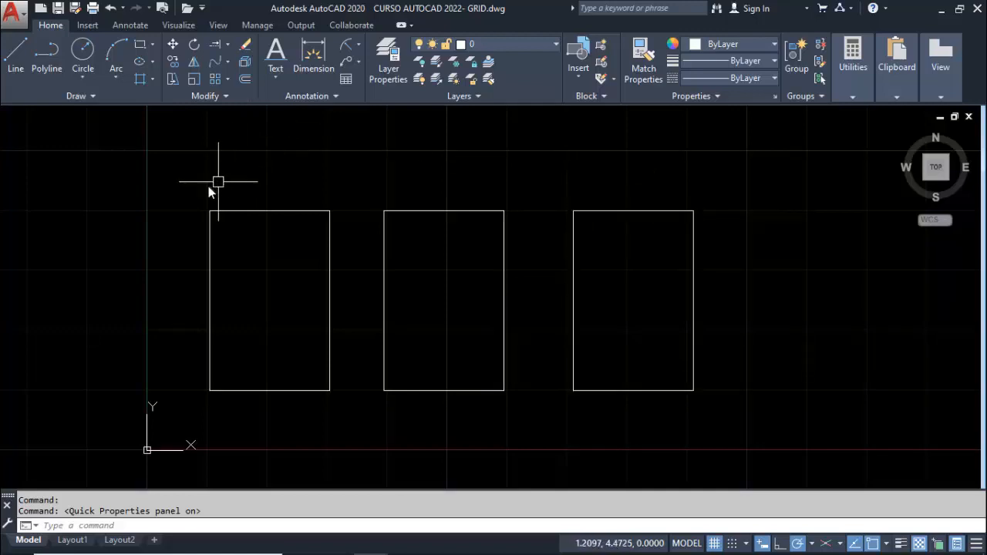
click(246, 213)
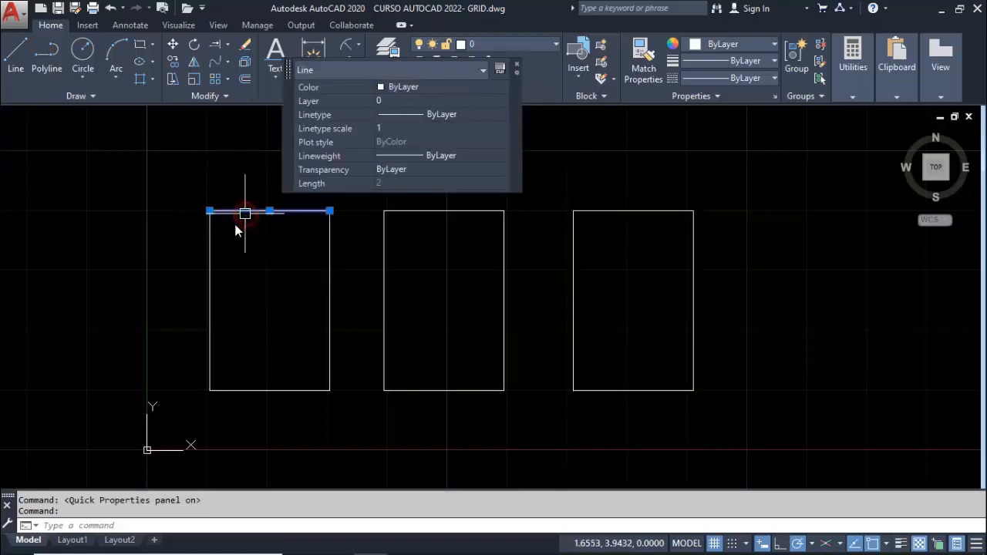
click(210, 253)
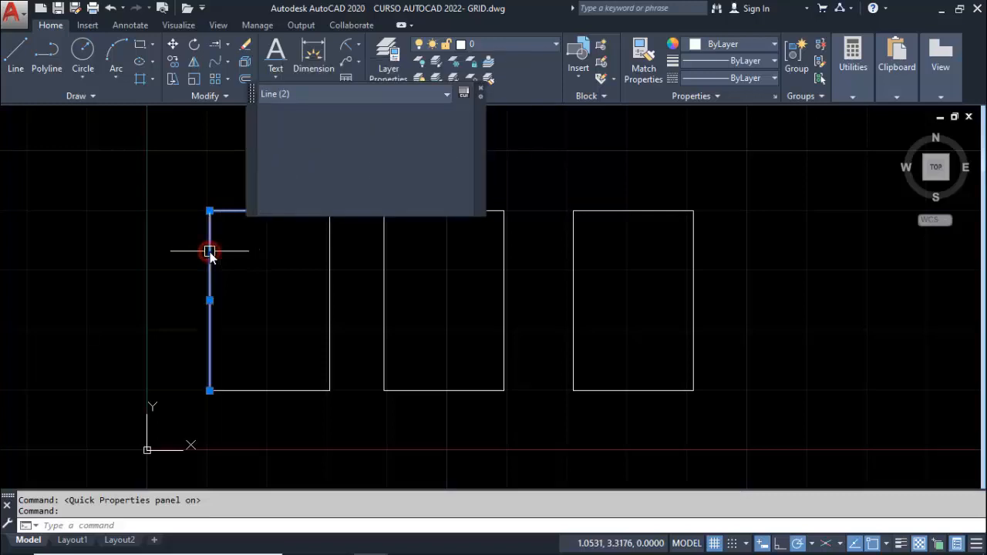
click(329, 264)
click(282, 390)
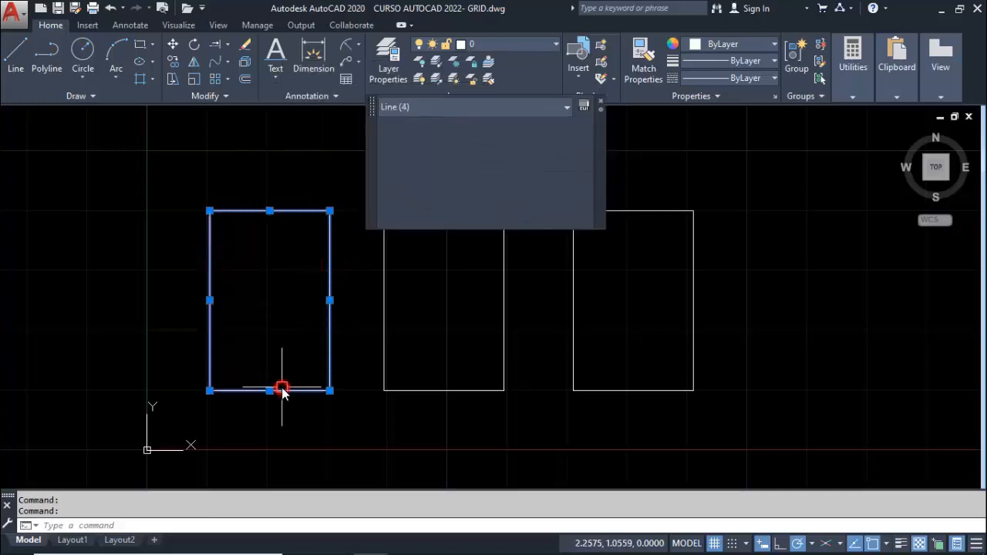
key(Escape)
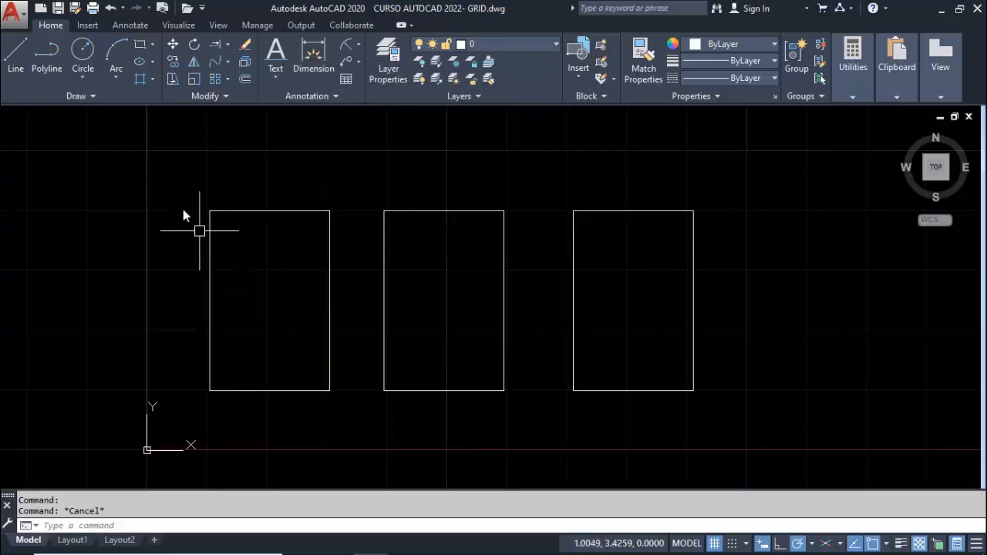
Window-select the whole line-drawn rectangle to check its object type in Quick Properties, then deselect it
click(183, 185)
click(342, 423)
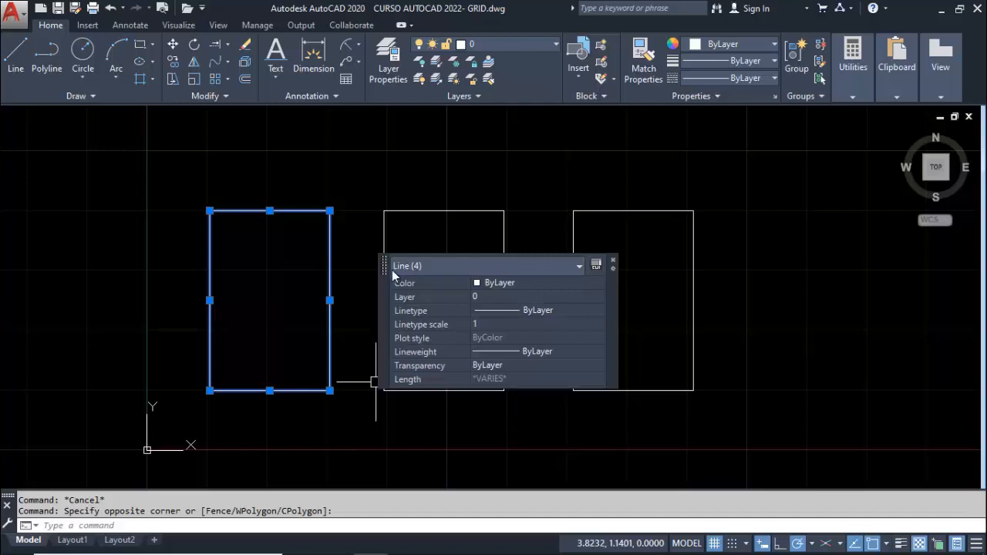
key(Escape)
Window-select the middle and right rectangles, first separately and then together, to check their object types in Quick Properties
click(363, 190)
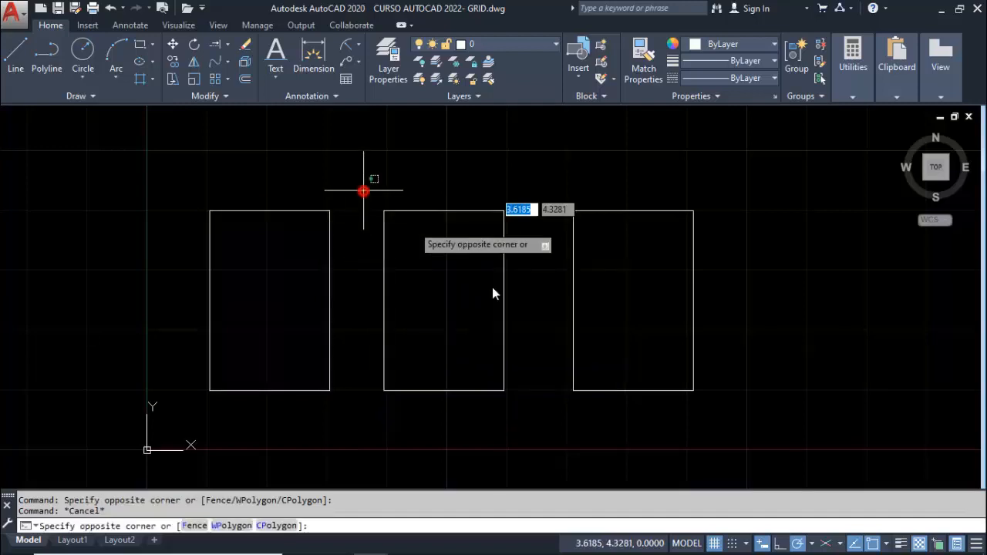
click(542, 424)
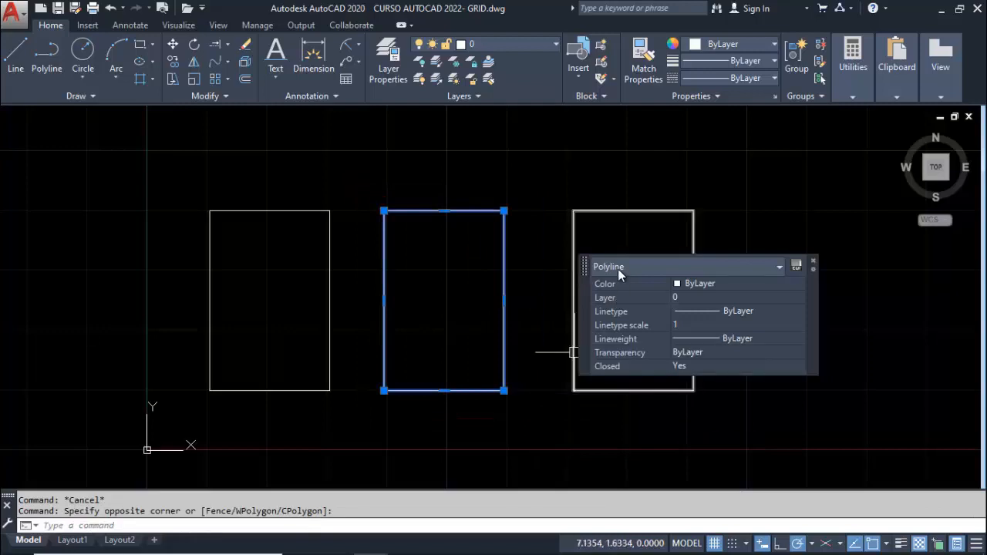
key(Escape)
click(563, 187)
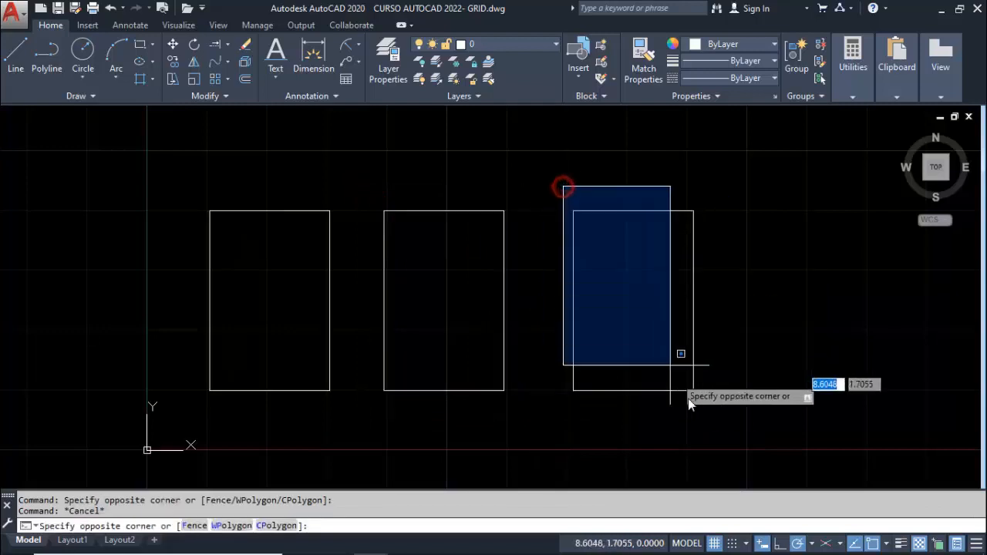
click(707, 414)
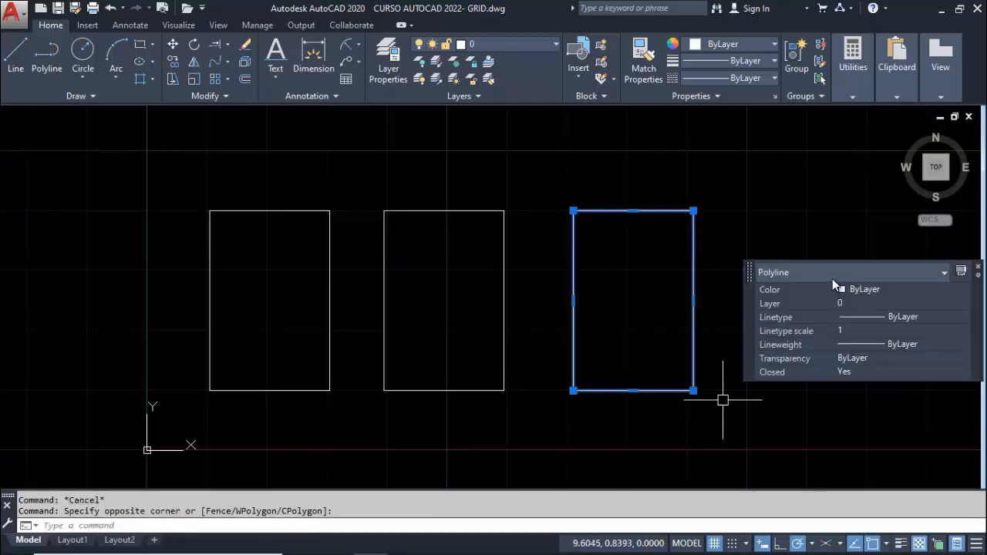
key(Escape)
click(376, 168)
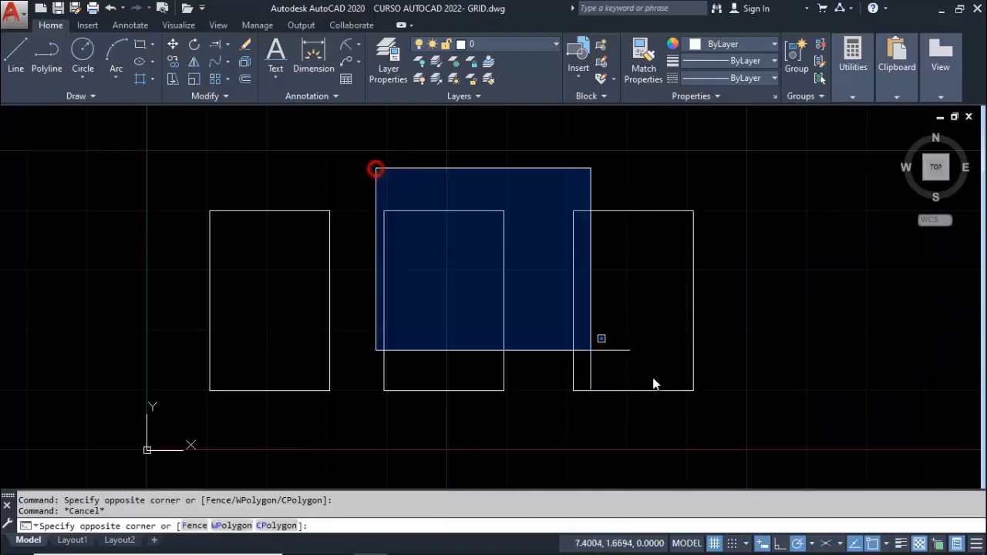
click(723, 433)
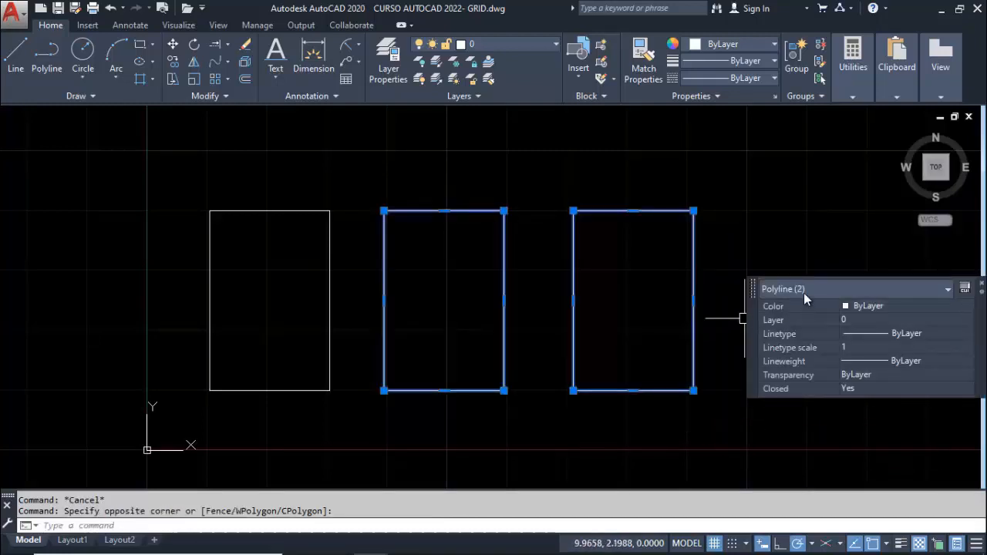
key(Escape)
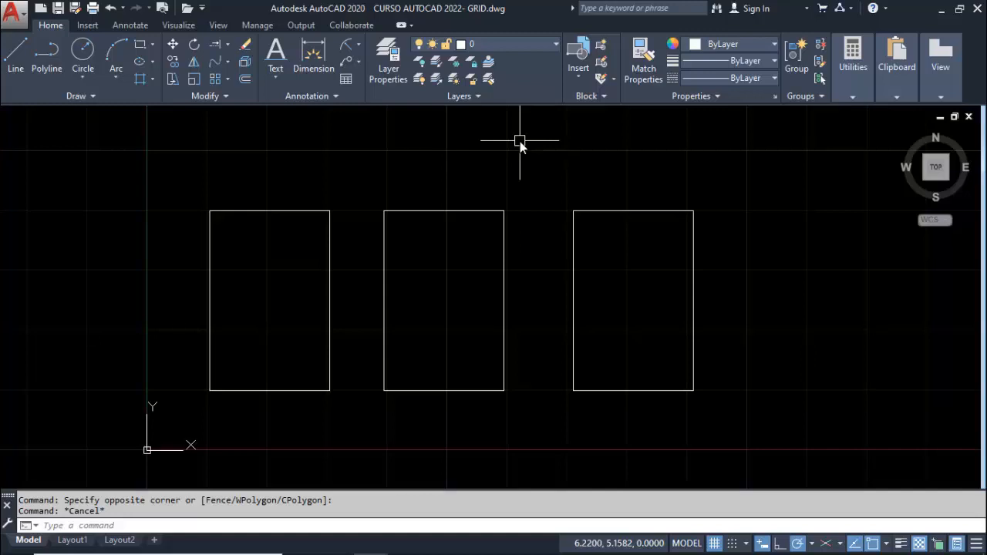
Crossing-select the upper-right corner of the middle rectangle and then of the first one to compare what each selection picks up
click(530, 244)
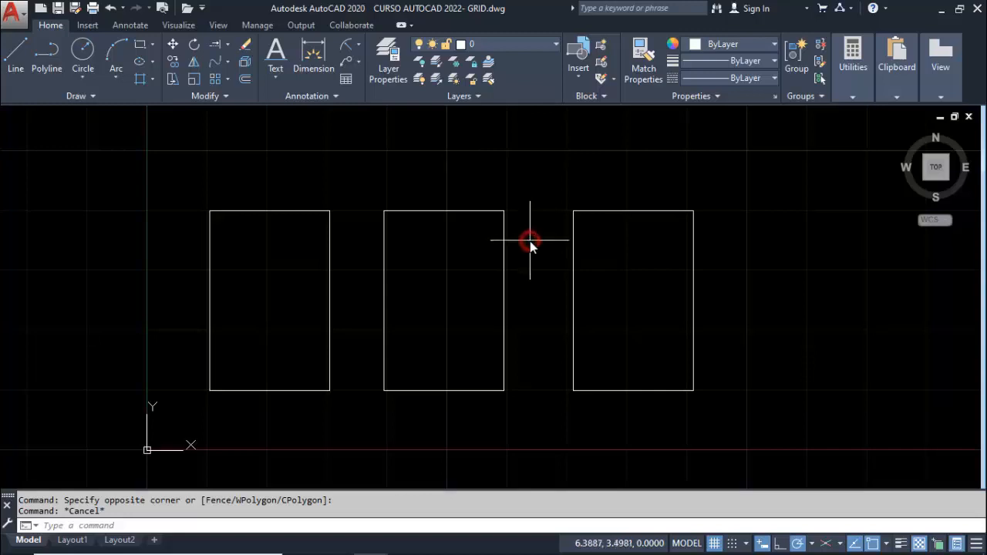
click(484, 172)
key(Escape)
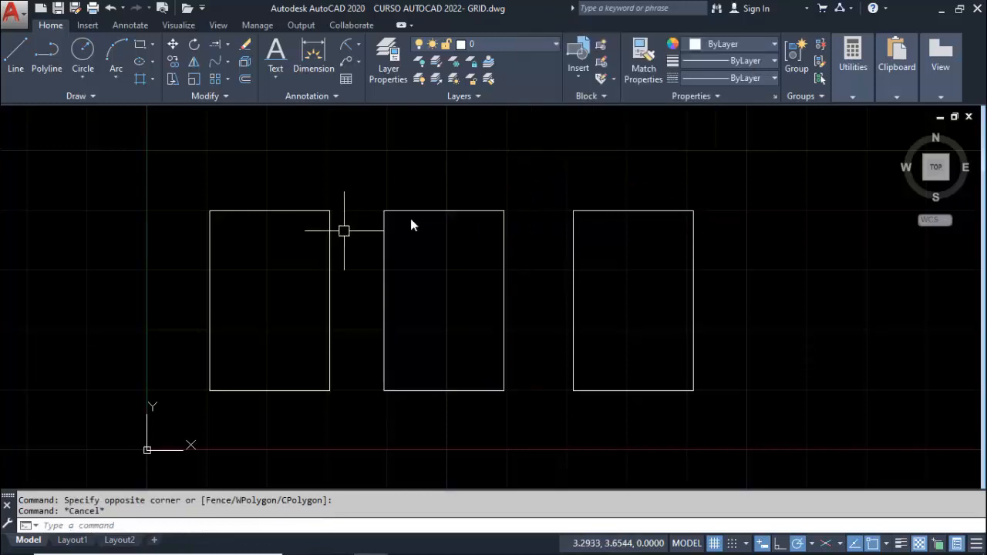
click(348, 222)
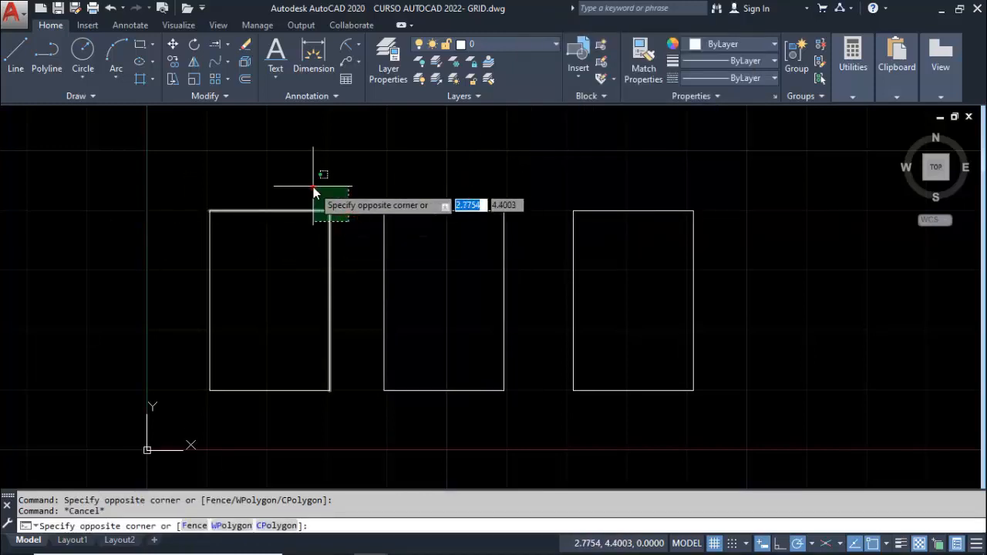
click(313, 186)
key(Escape)
Window-select the whole first rectangle to see which of its lines are picked up, then clear the selection
click(181, 178)
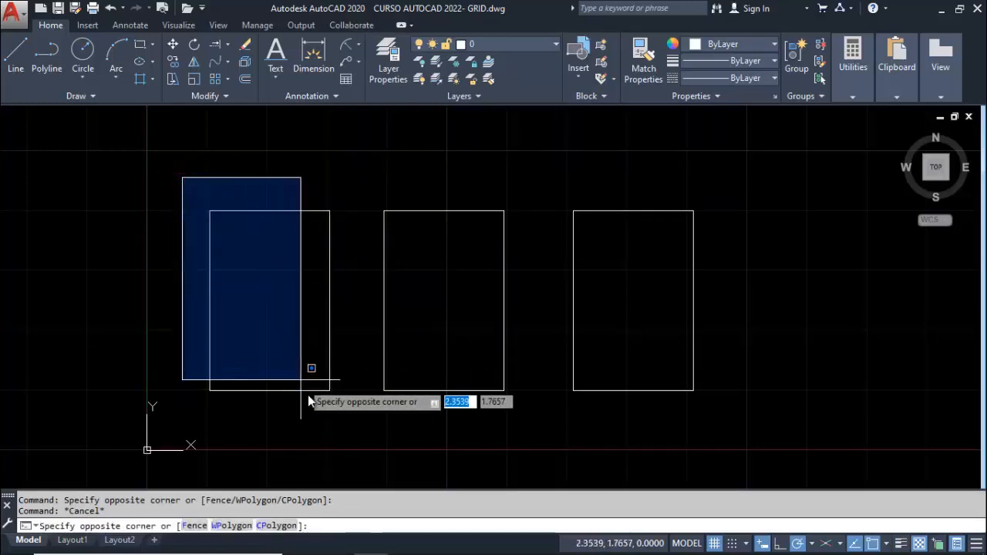
click(343, 421)
key(Escape)
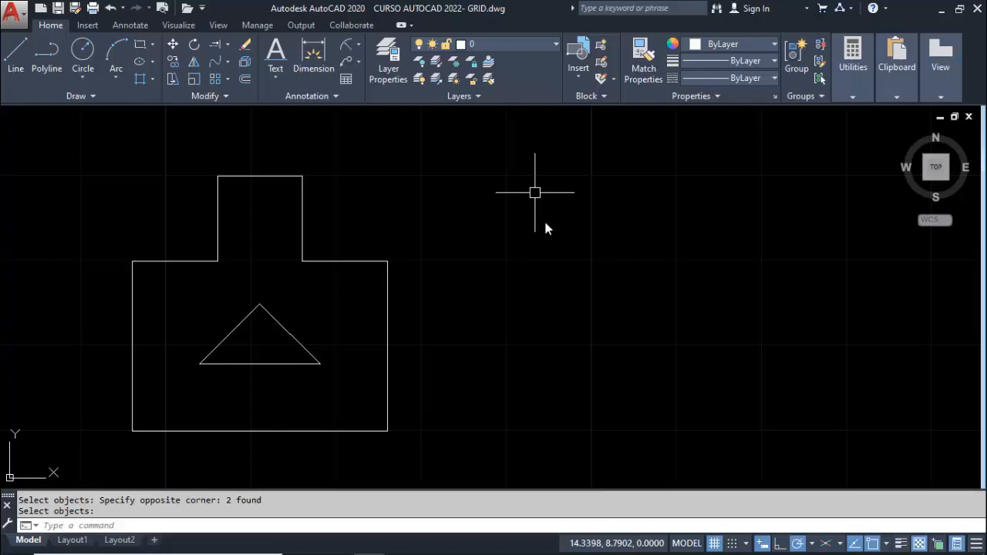
Draw two separate circles in the empty area beside the house figure, the first with a radius of about 0.25
click(93, 59)
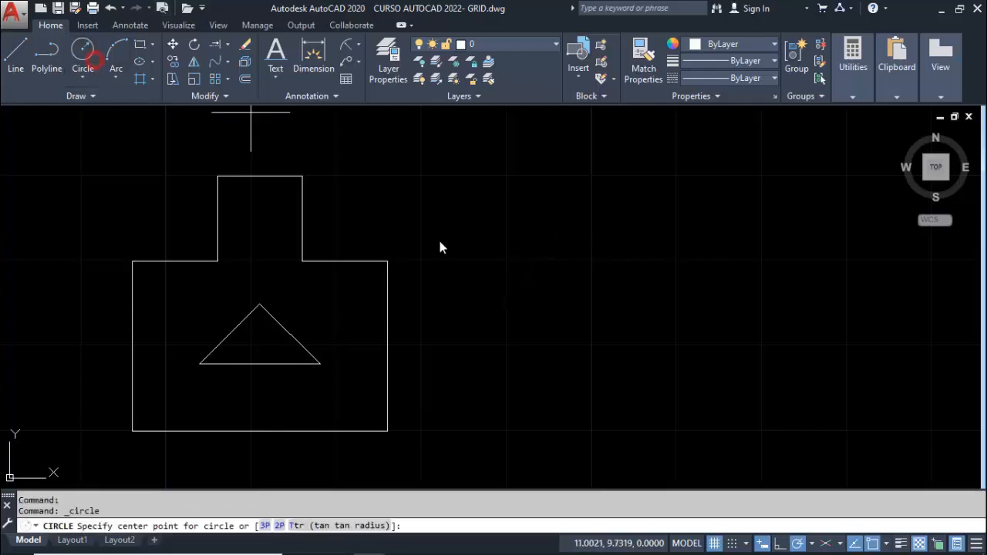
click(584, 257)
click(591, 230)
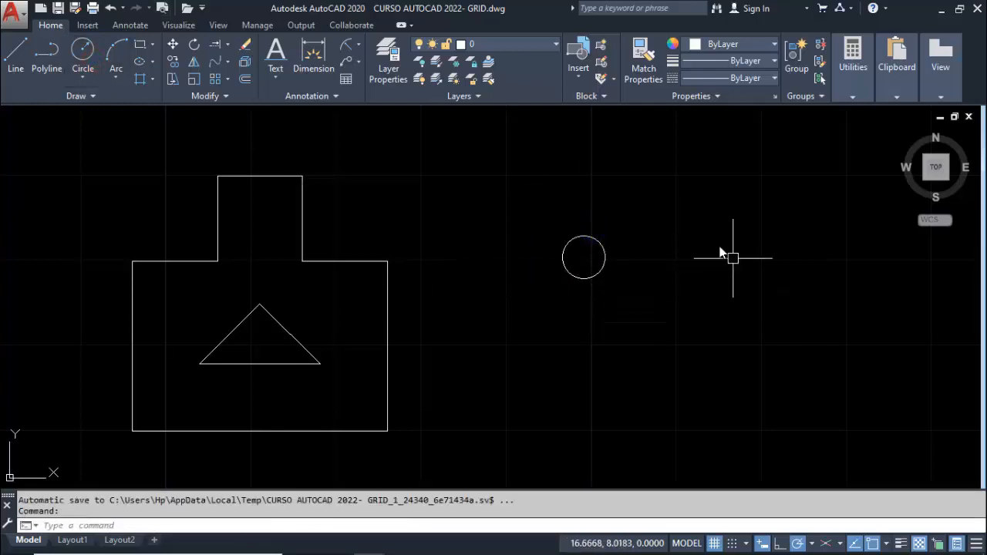
right_click(668, 198)
click(695, 243)
click(699, 222)
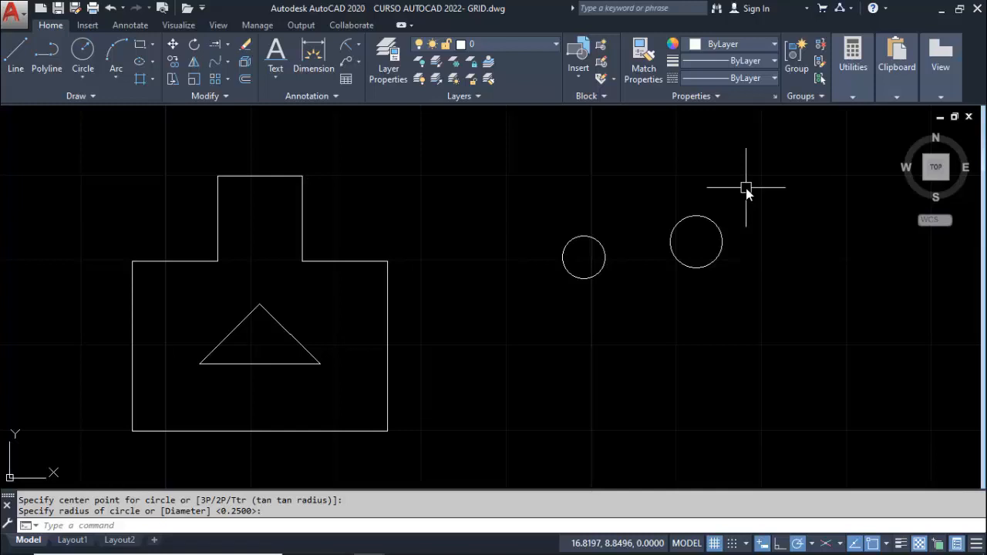
Window-select the two circles beside the house figure and delete them
click(93, 153)
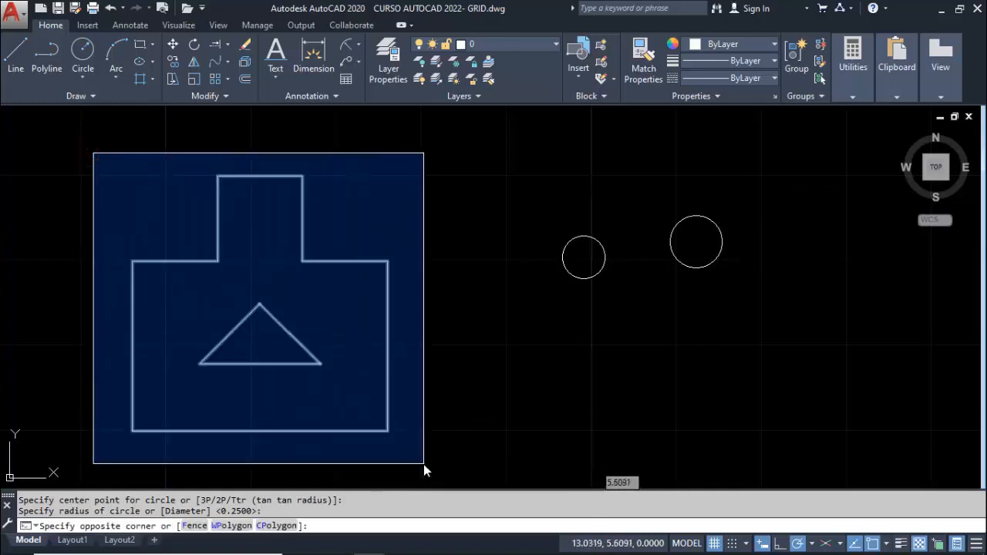
key(Escape)
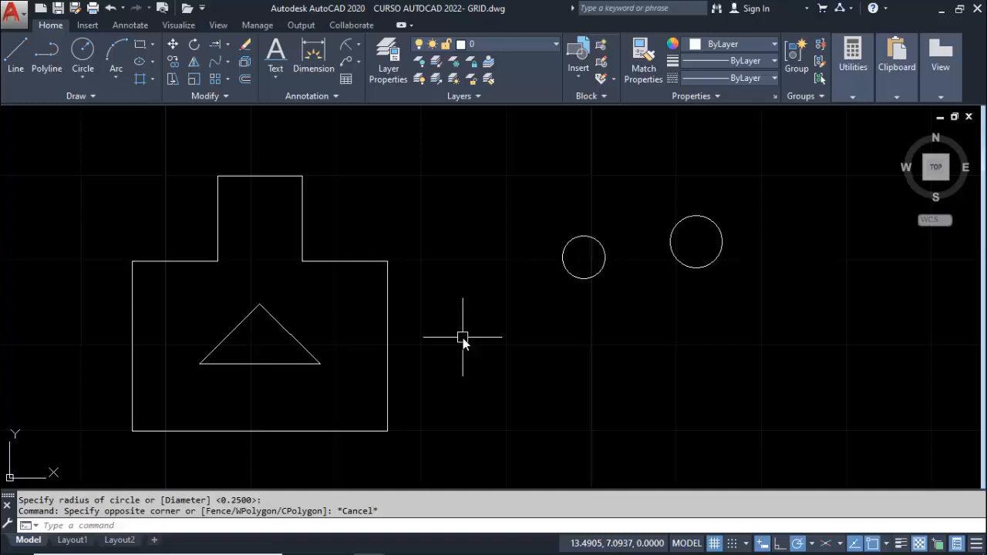
click(499, 192)
click(758, 330)
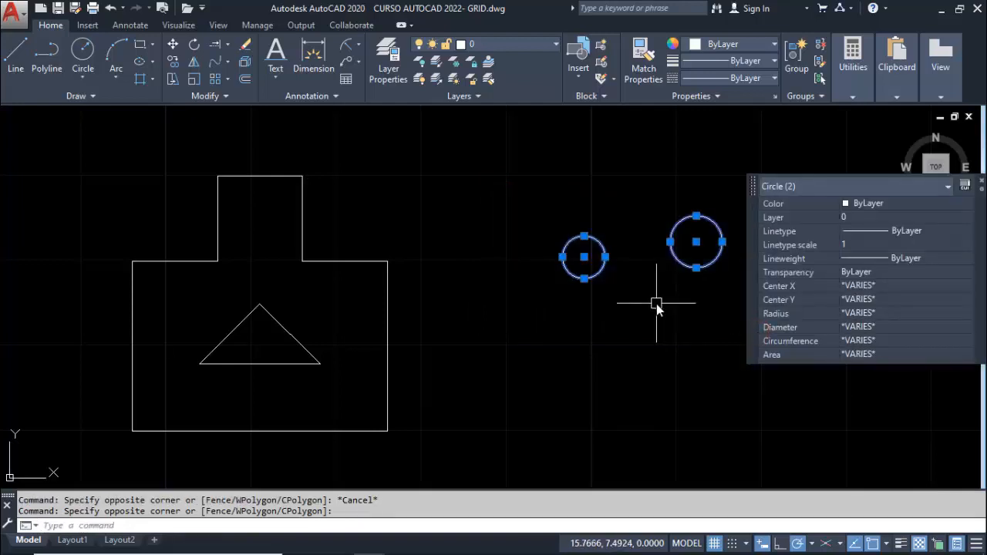
key(Delete)
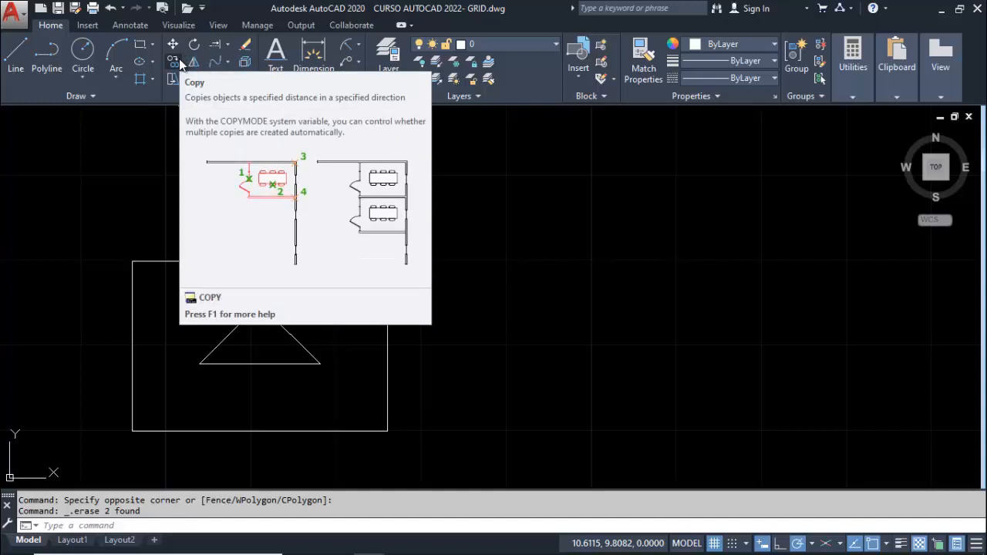
Copy the house outline and its triangle about 4 units horizontally to the right, using the outline's lower-left corner as base point
click(174, 61)
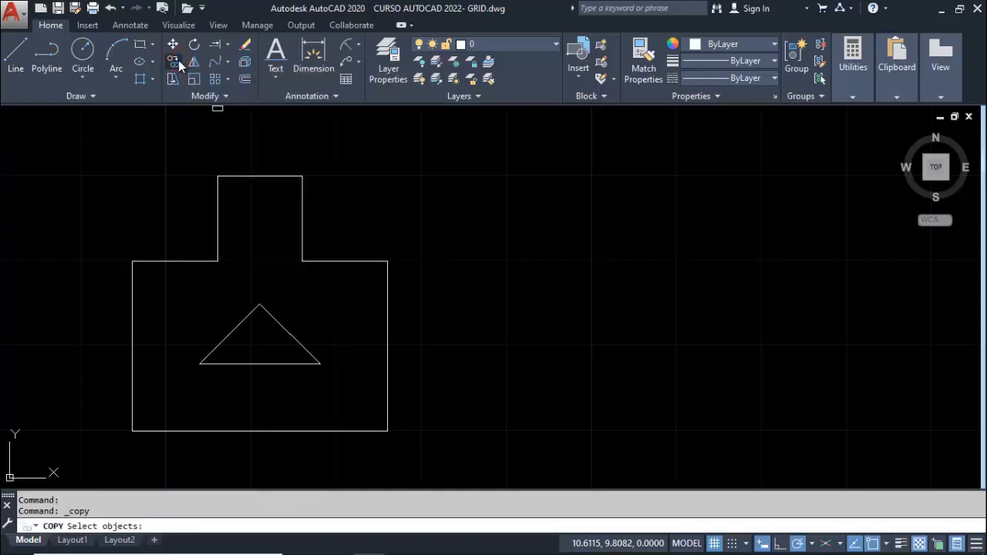
click(85, 149)
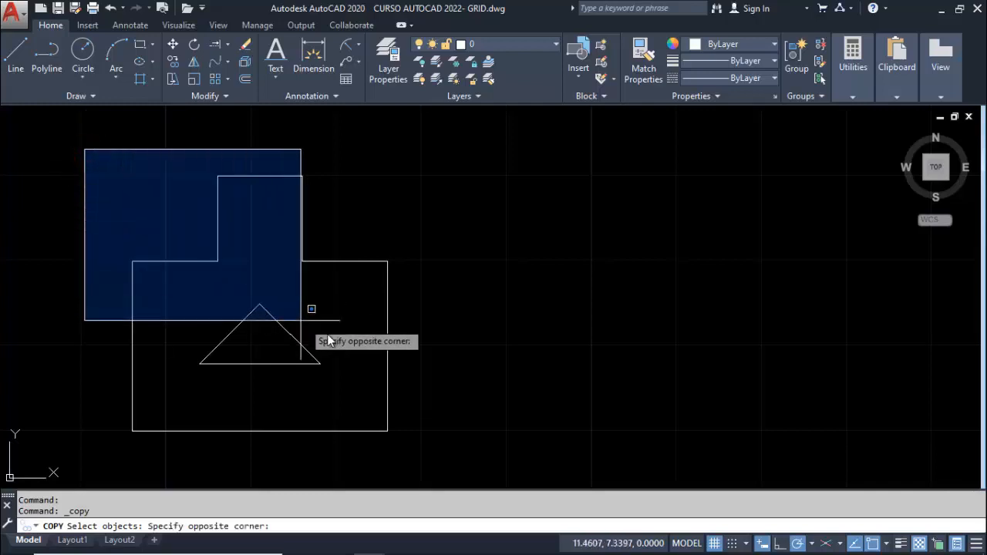
click(433, 445)
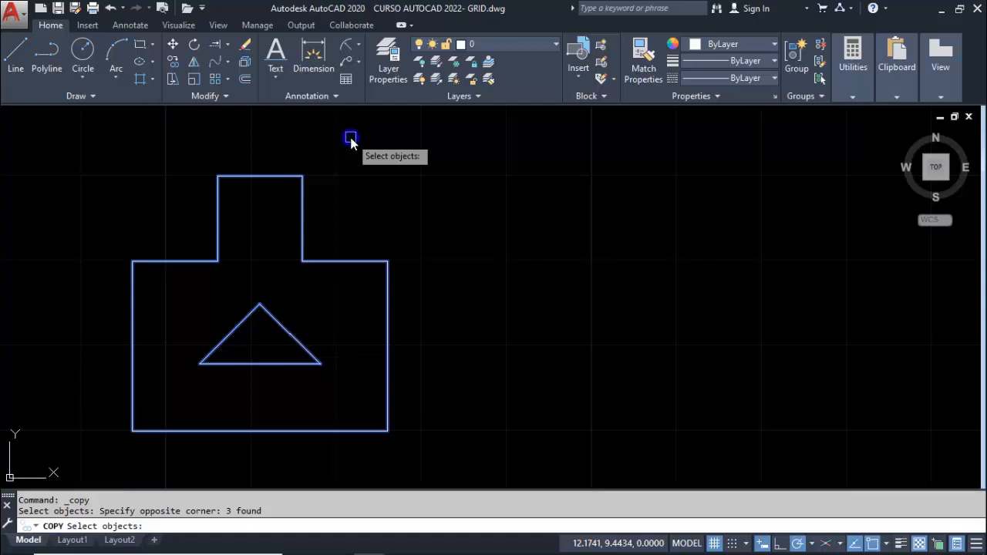
key(Return)
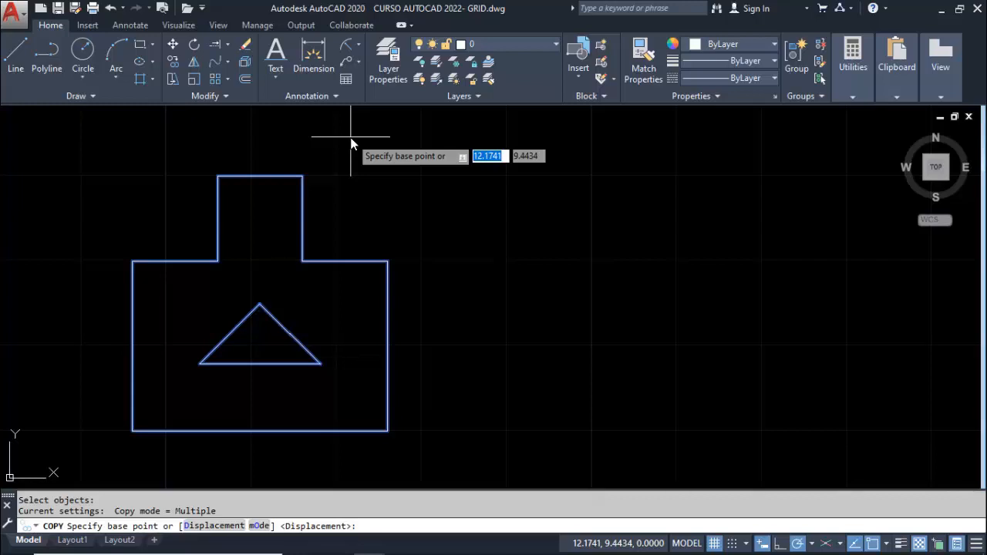
click(133, 432)
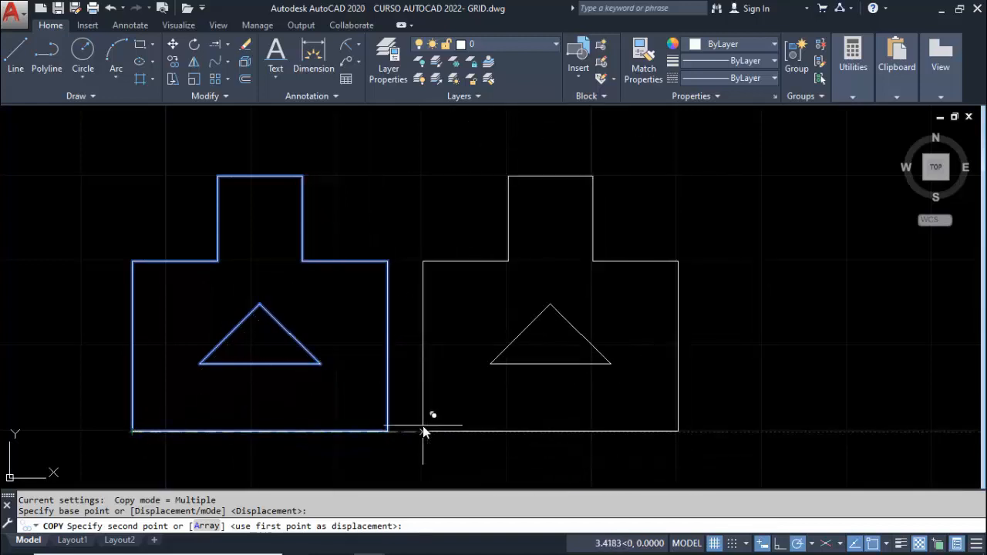
click(475, 433)
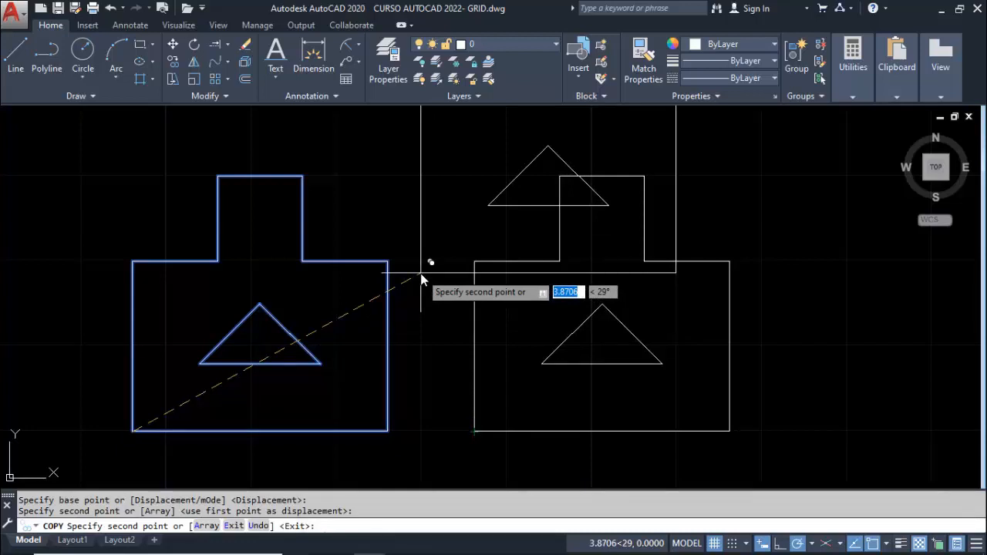
key(Return)
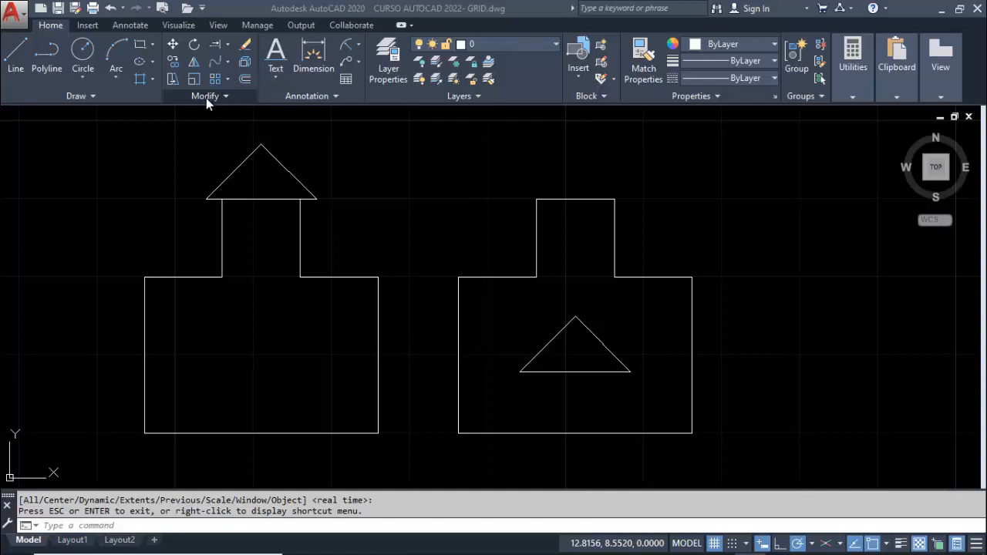
Move the triangle in the right-hand figure from its base midpoint to the midpoint of the tower's top edge
click(171, 46)
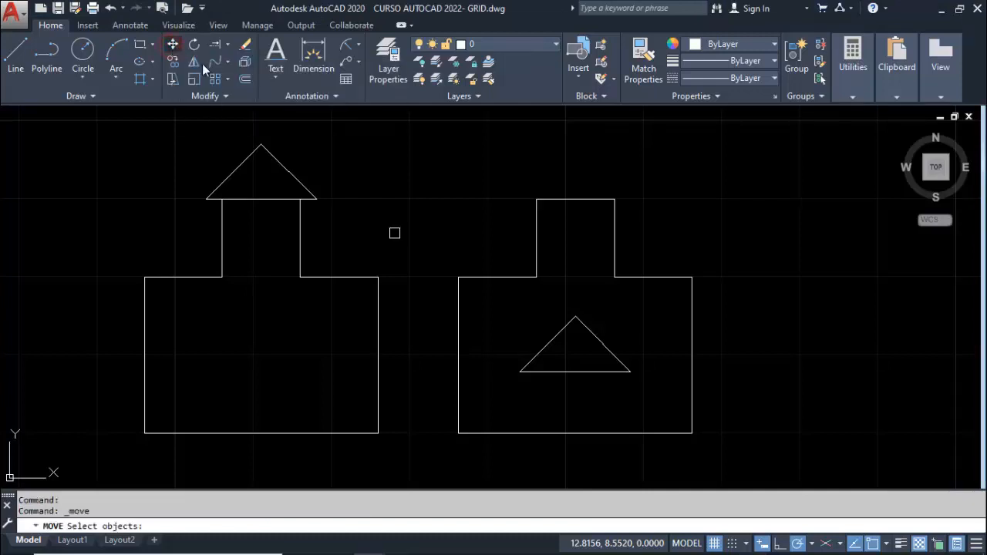
click(504, 303)
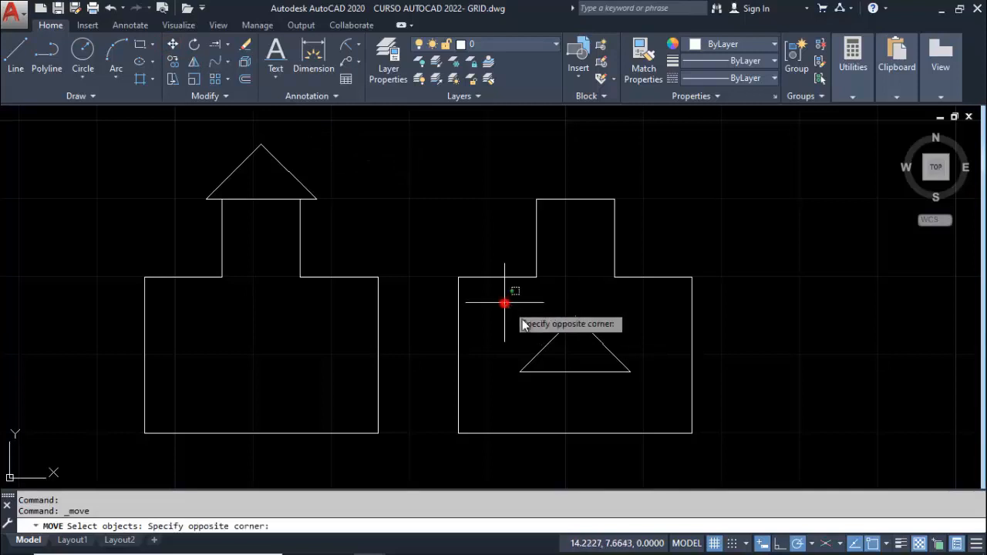
click(659, 396)
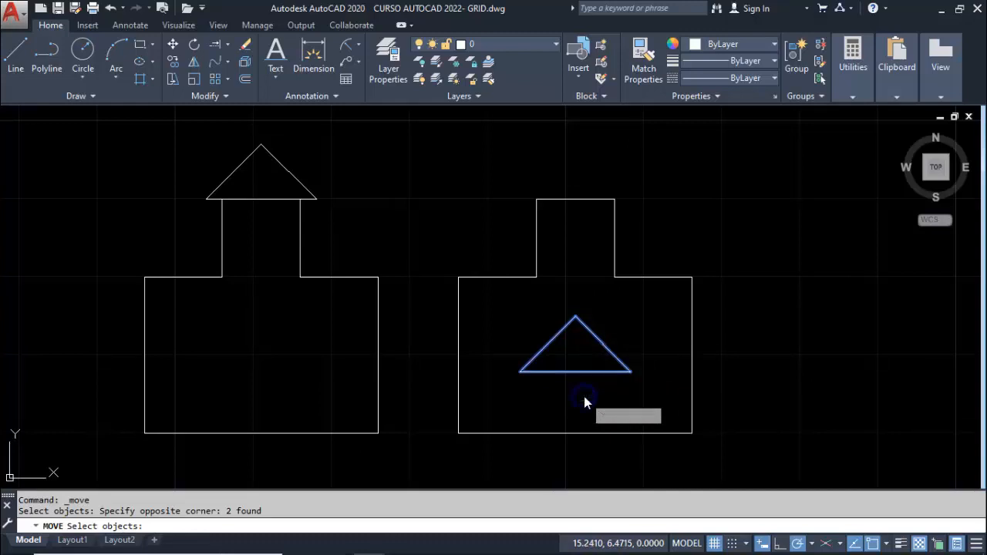
key(Return)
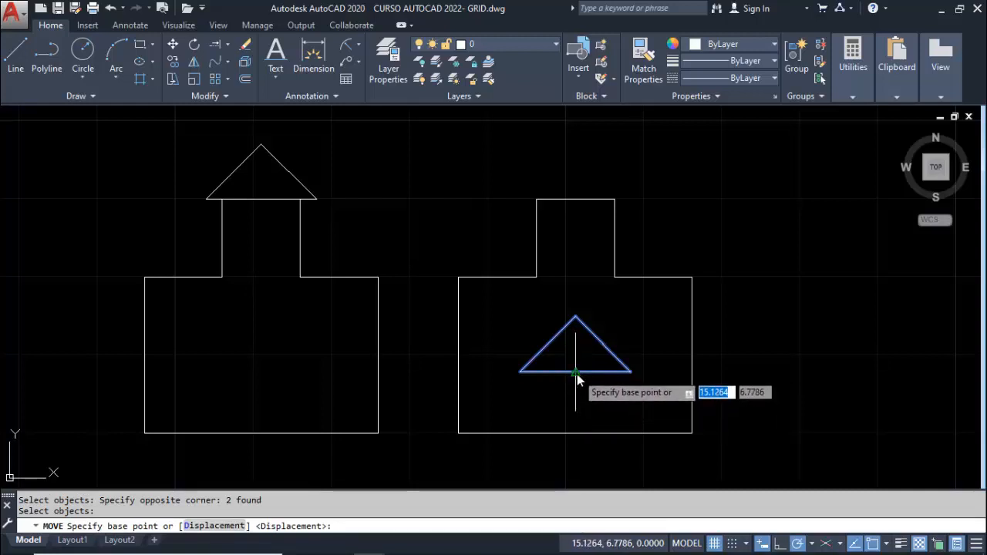
click(576, 375)
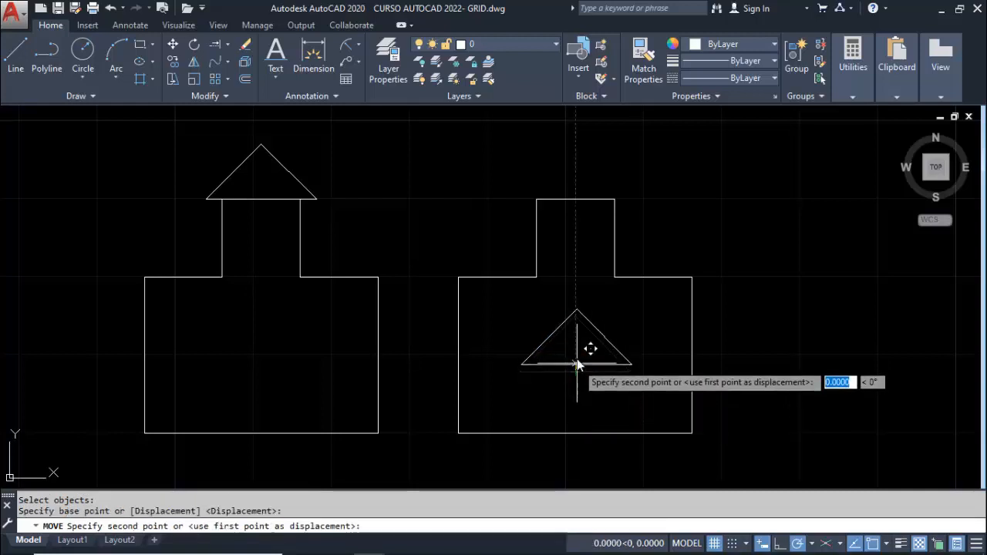
click(574, 200)
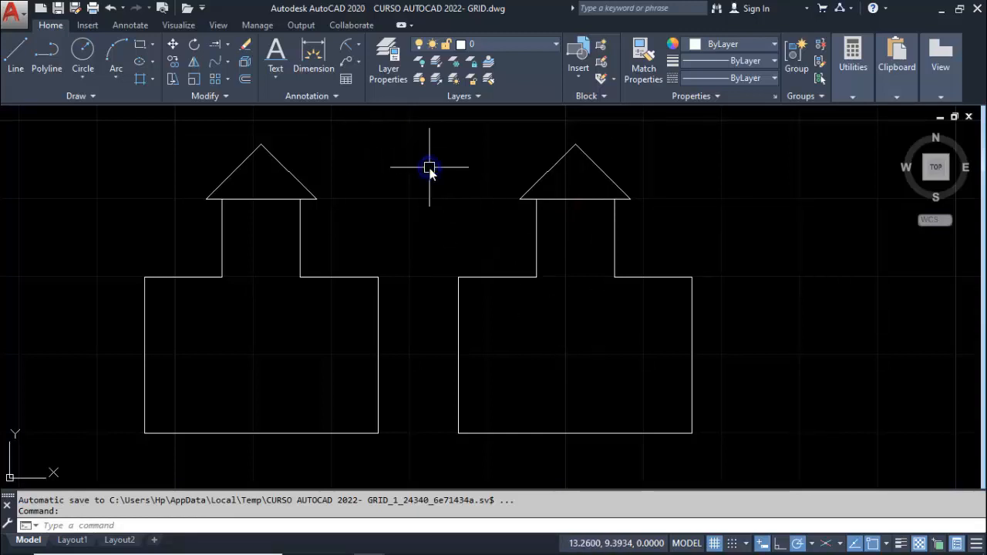
Move the complete right-hand figure from its lower-left corner to the lower-right corner of the left figure
key(space)
click(434, 129)
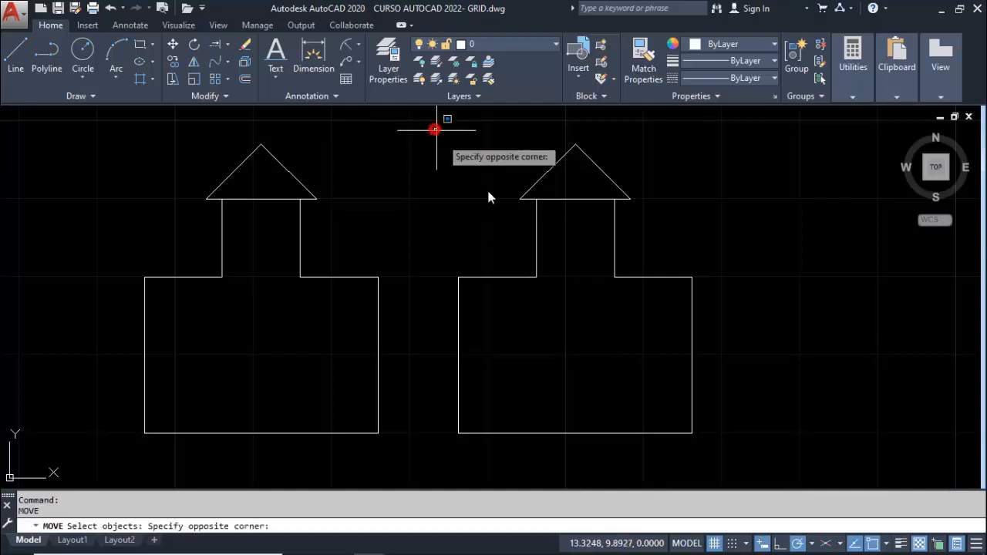
click(729, 451)
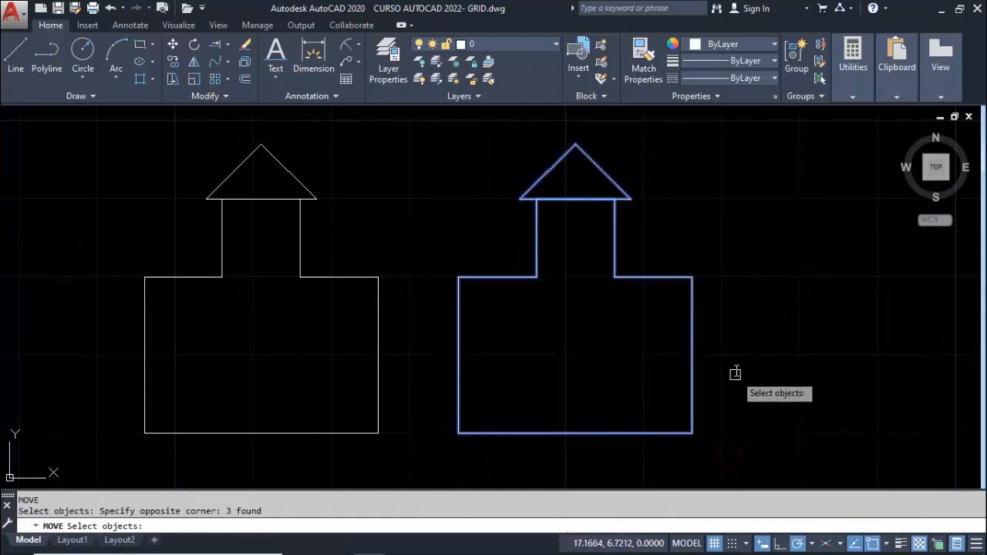
key(space)
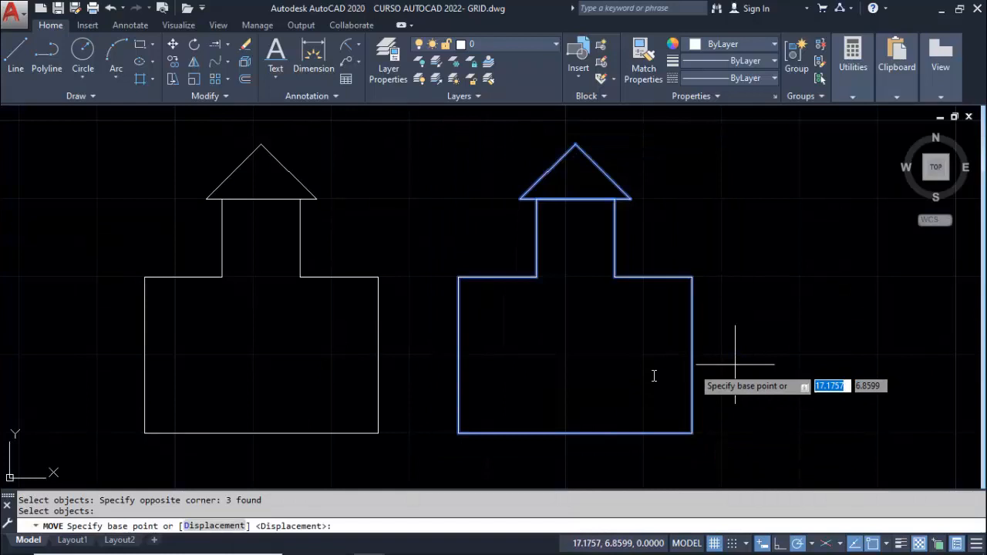
click(458, 432)
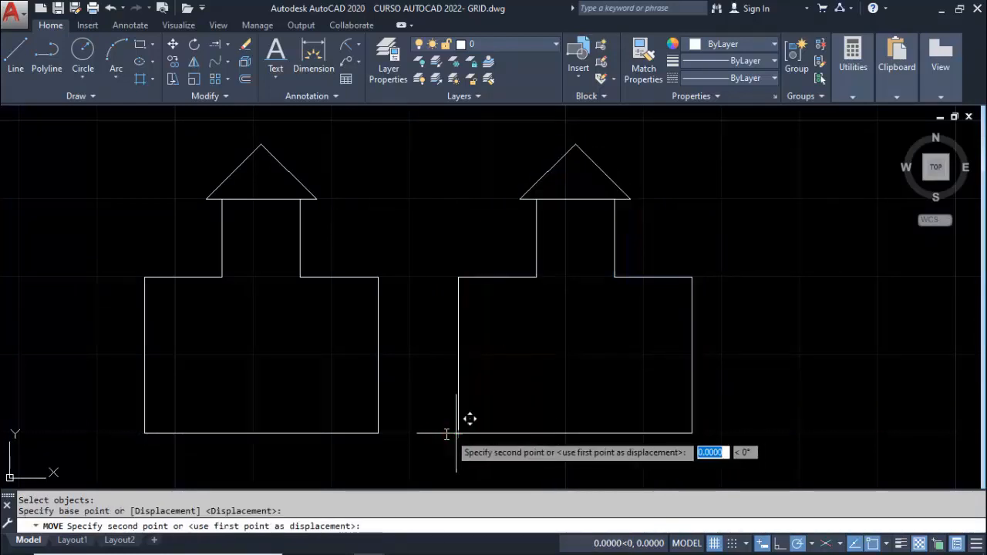
click(379, 433)
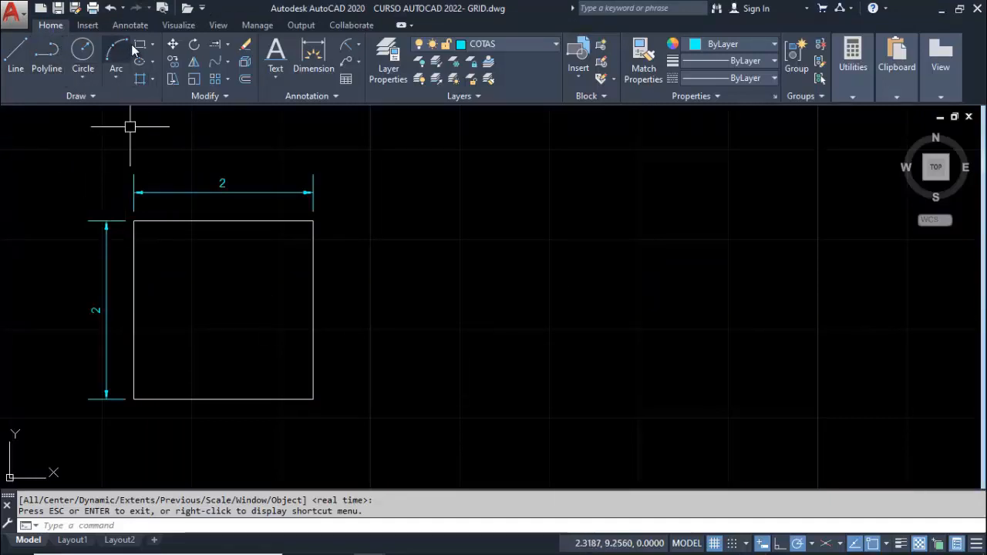
Draw a 2 by 2 square with the Polyline tool to the right of the dimensioned square
click(44, 54)
click(442, 387)
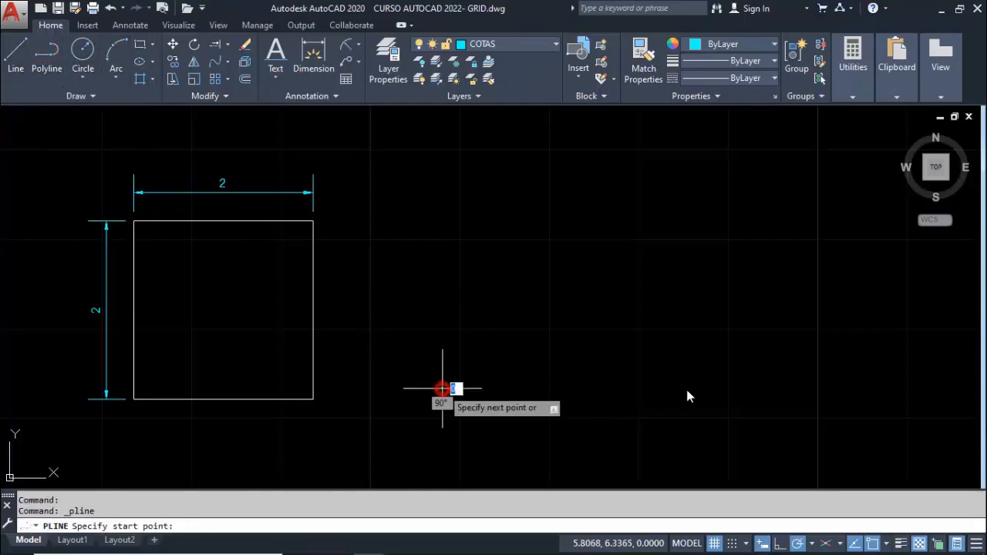
text(2)
key(Return)
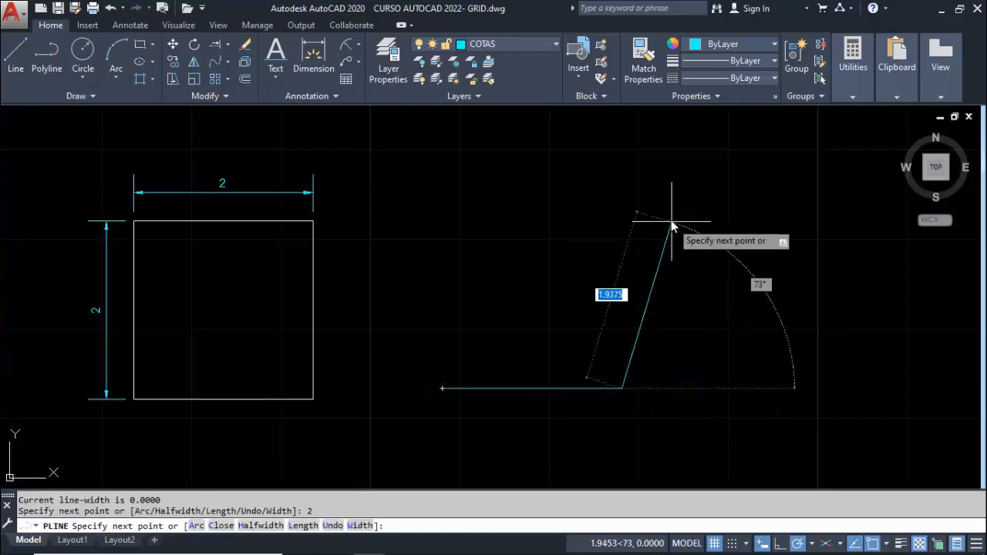
text(2)
key(Return)
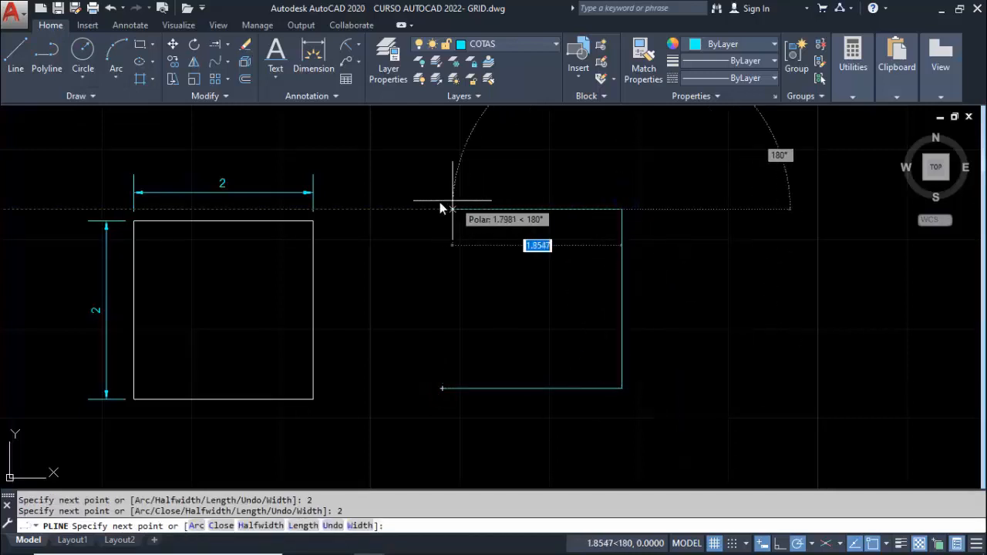
click(442, 209)
click(442, 388)
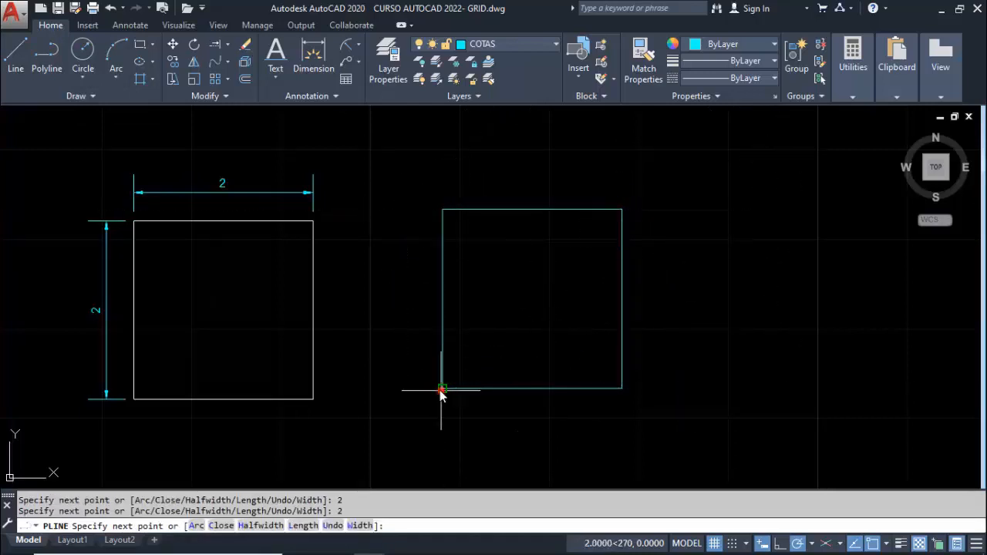
key(Escape)
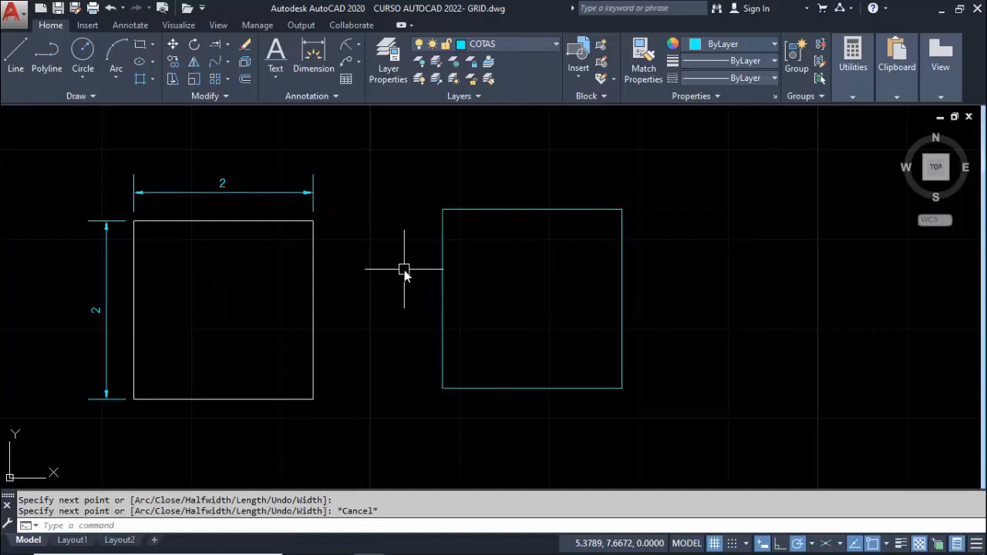
Erase the polyline square beside the dimensioned one, picking it with a crossing selection
text(e)
key(Return)
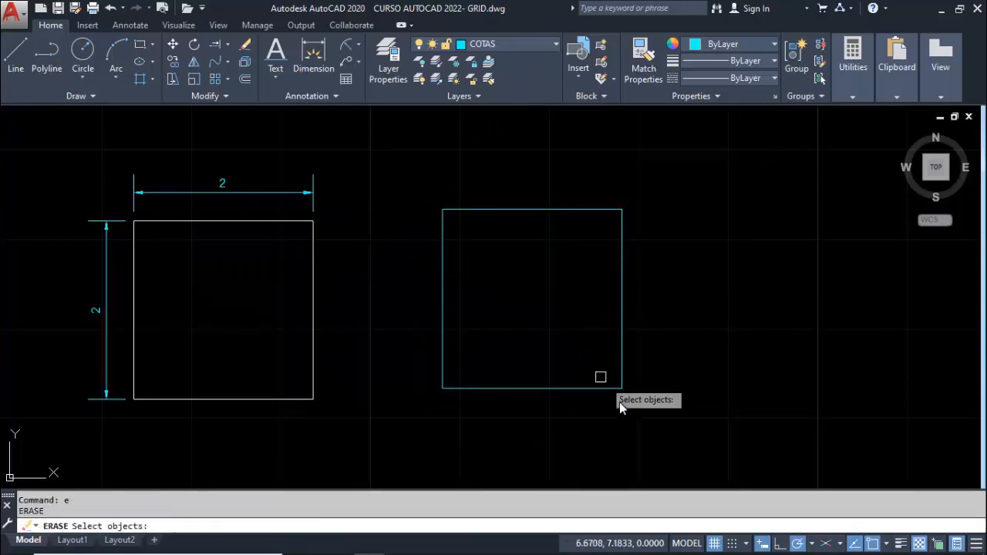
click(659, 414)
click(417, 163)
key(Return)
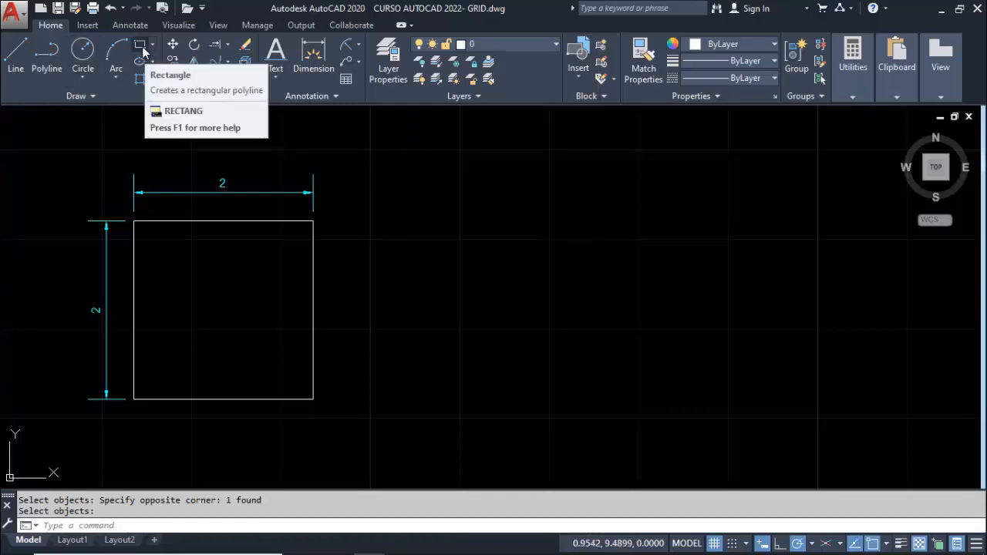
Draw a 2 by 2 square with the Rectangle tool to the right of the dimensioned square
click(141, 48)
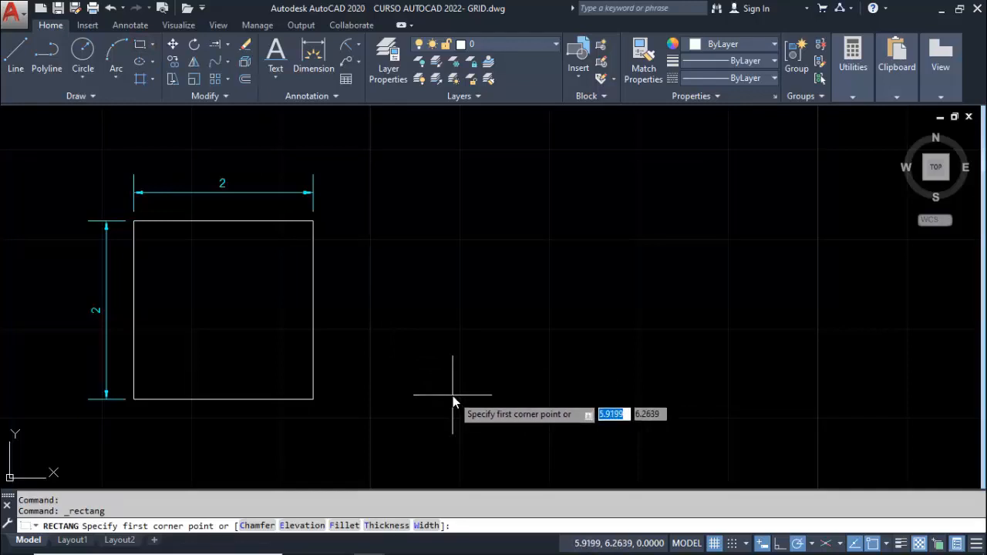
click(453, 396)
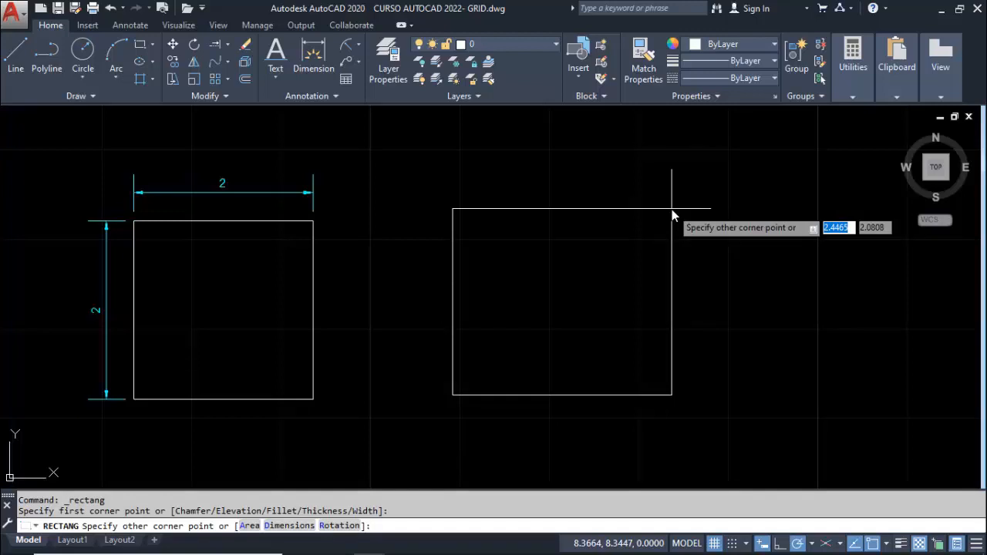
text(2)
key(Tab)
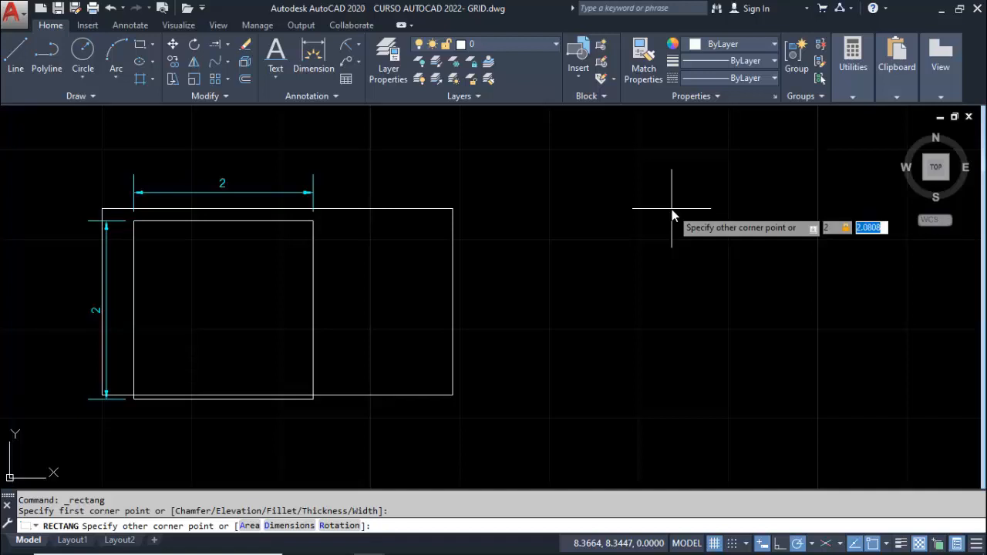
text(2)
key(Return)
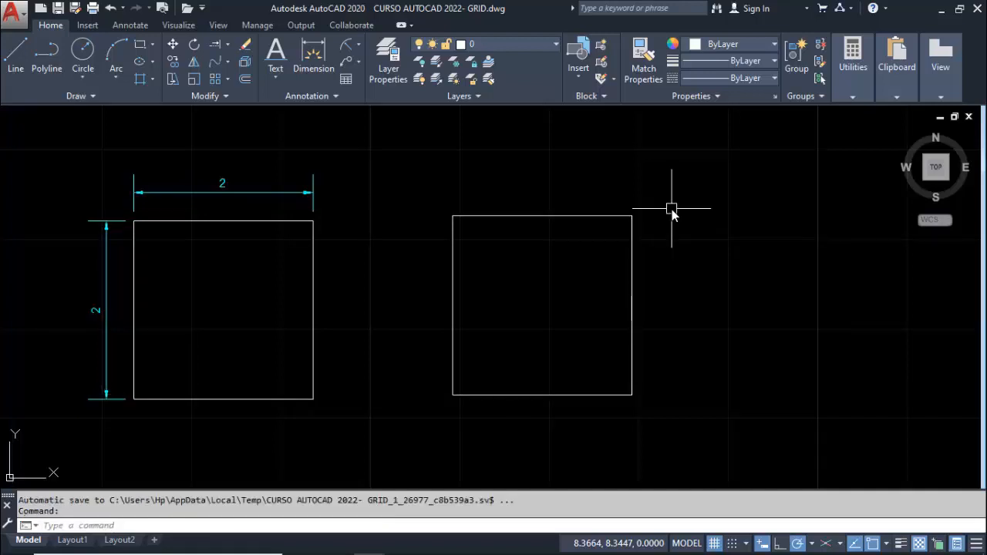
Erase the undimensioned 2 by 2 rectangle using a crossing selection and turn off the Quick Properties panel
click(672, 209)
click(452, 367)
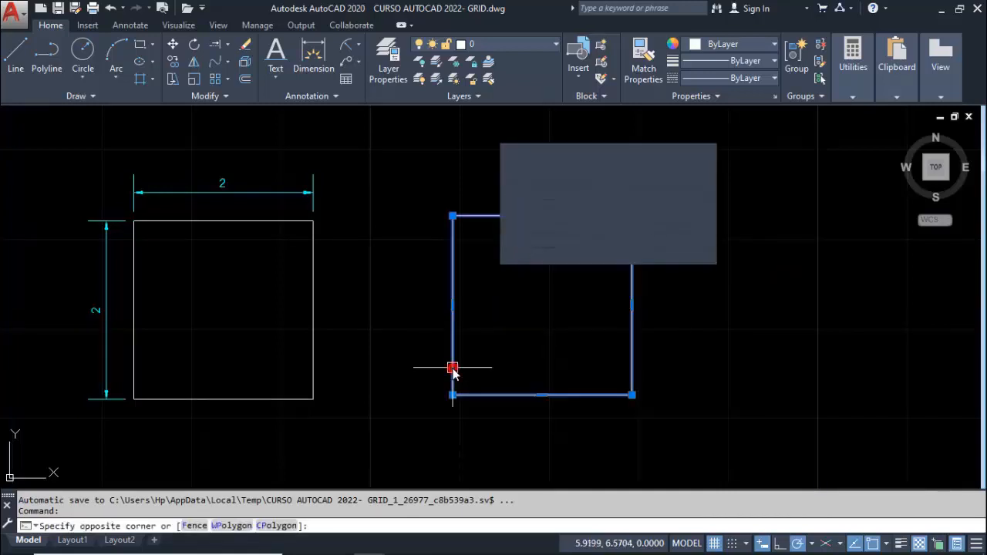
key(Delete)
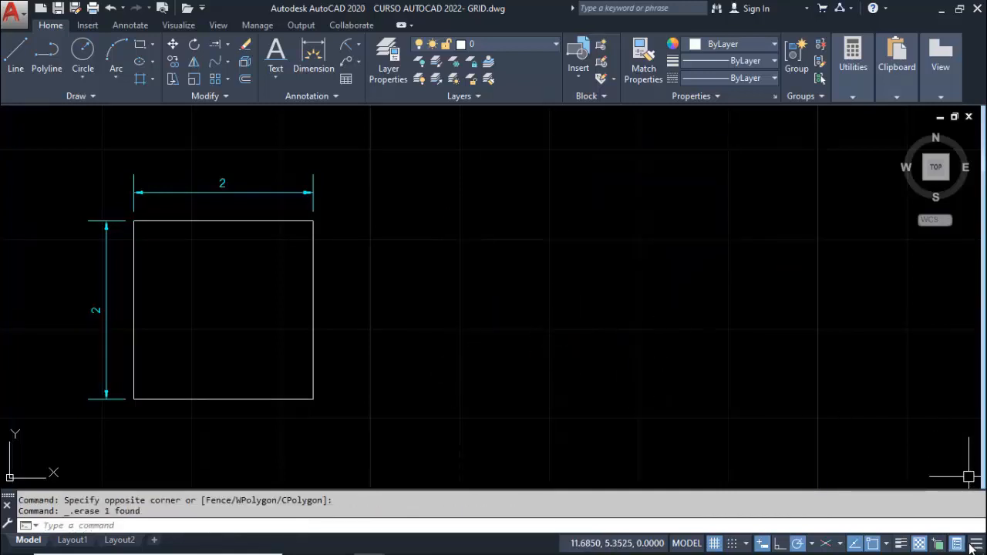
key(ctrl+shift+p)
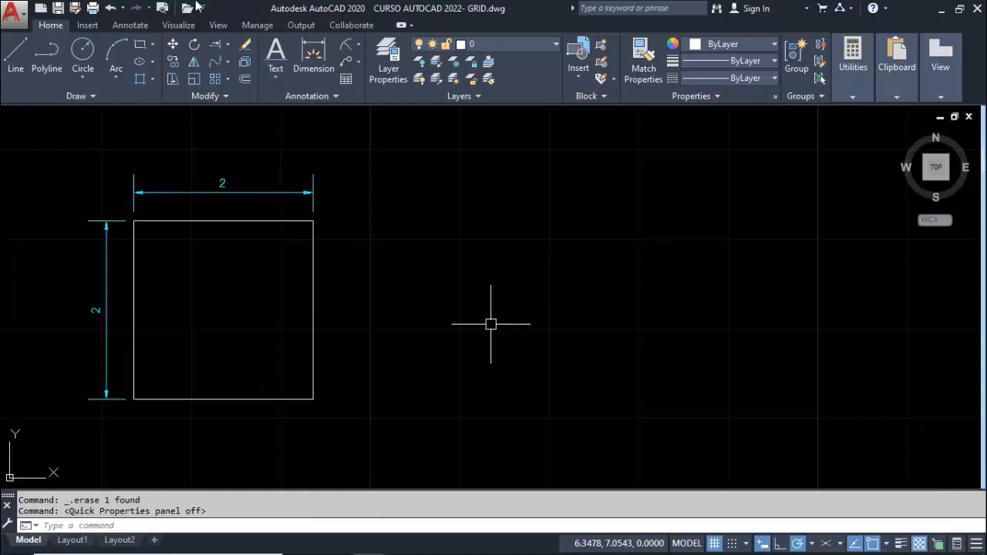
Draw a rectangle 3 wide by 2 high to the right of the dimensioned square
click(138, 47)
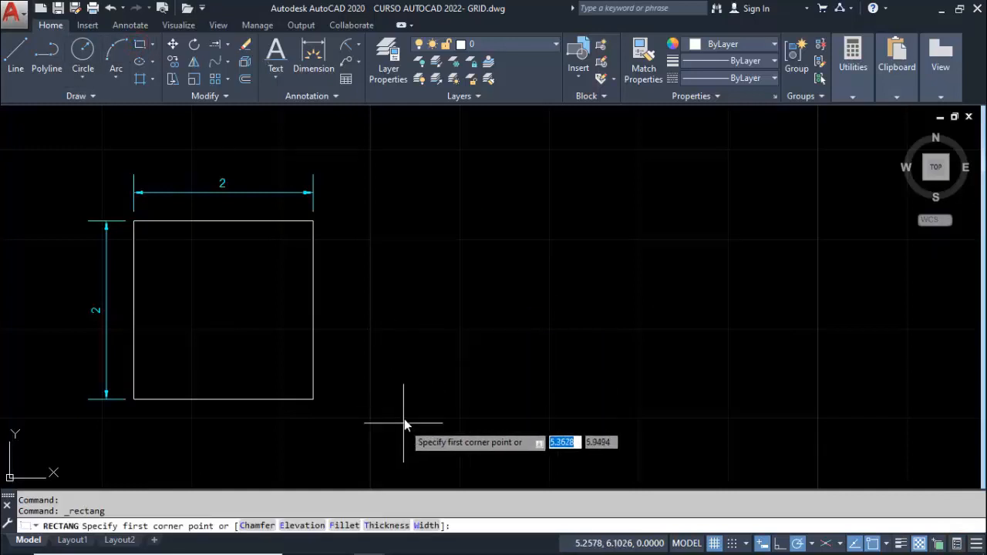
click(404, 397)
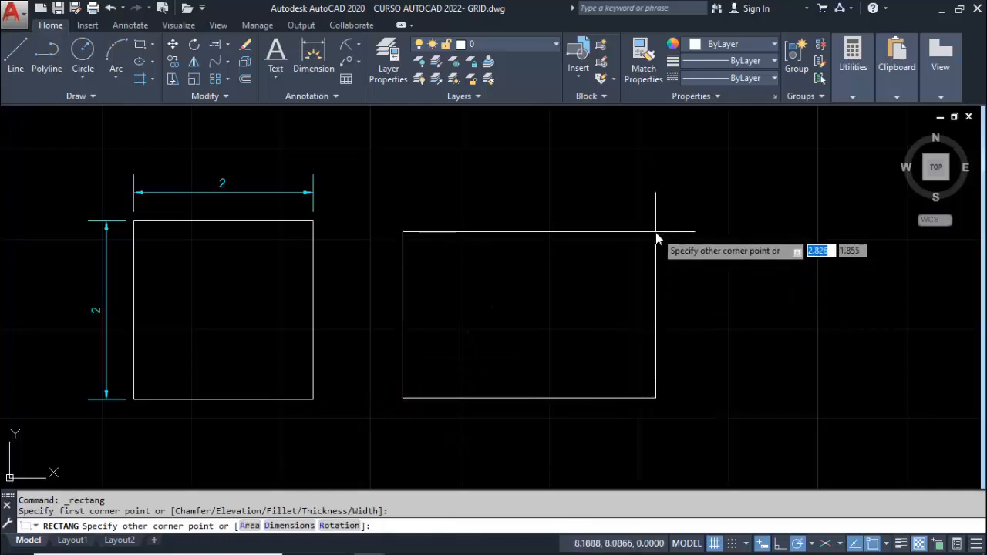
text(3)
key(Tab)
text(2)
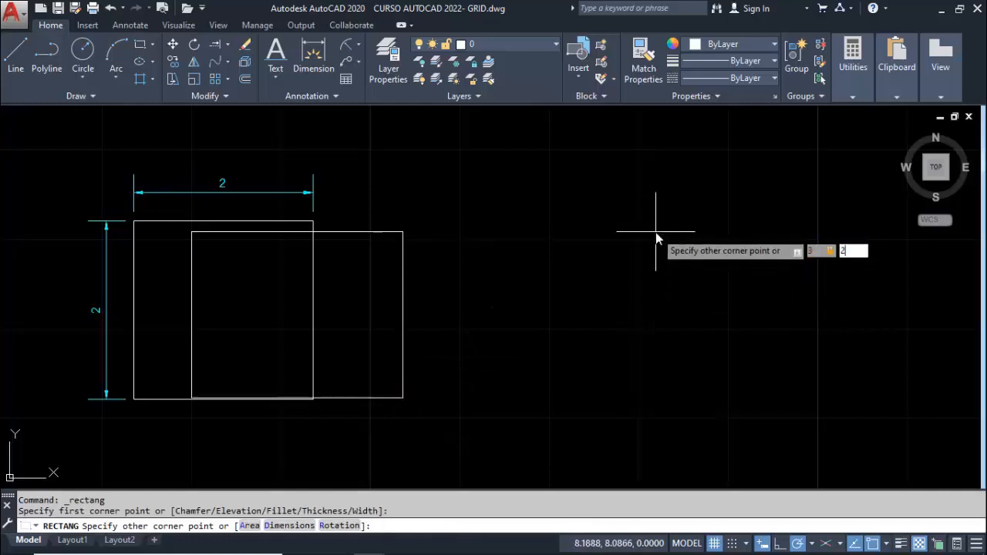
key(Return)
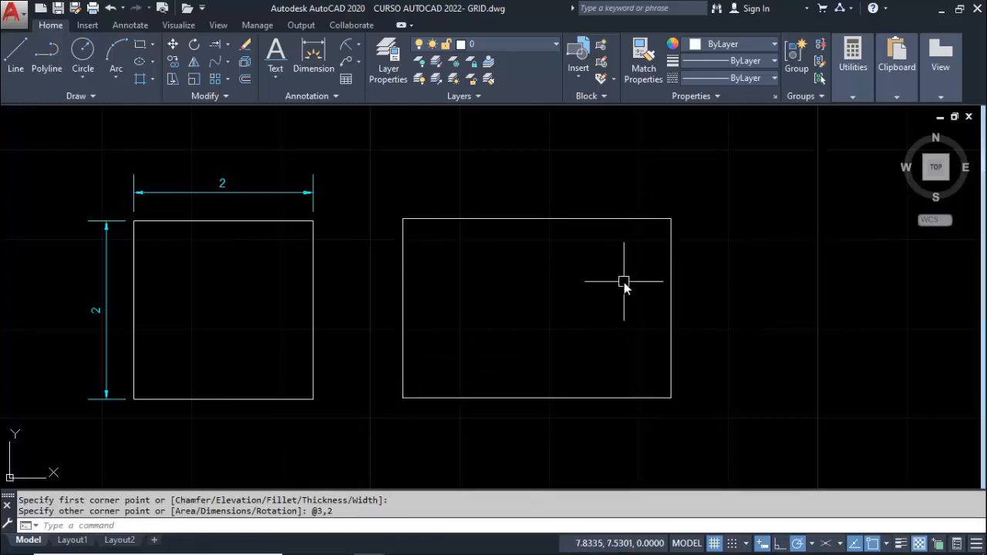
Erase the 3 by 2 rectangle beside the dimensioned square
click(716, 267)
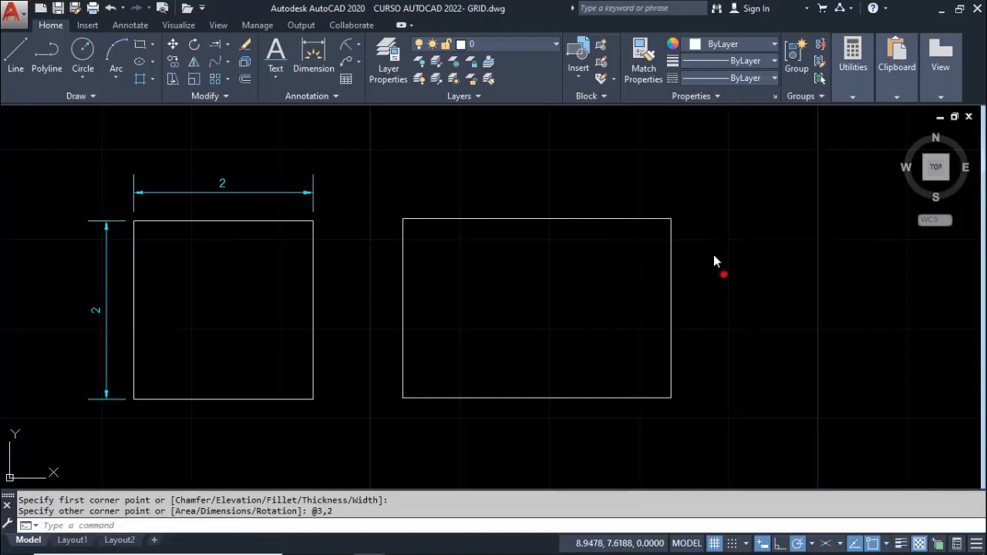
click(639, 188)
key(Delete)
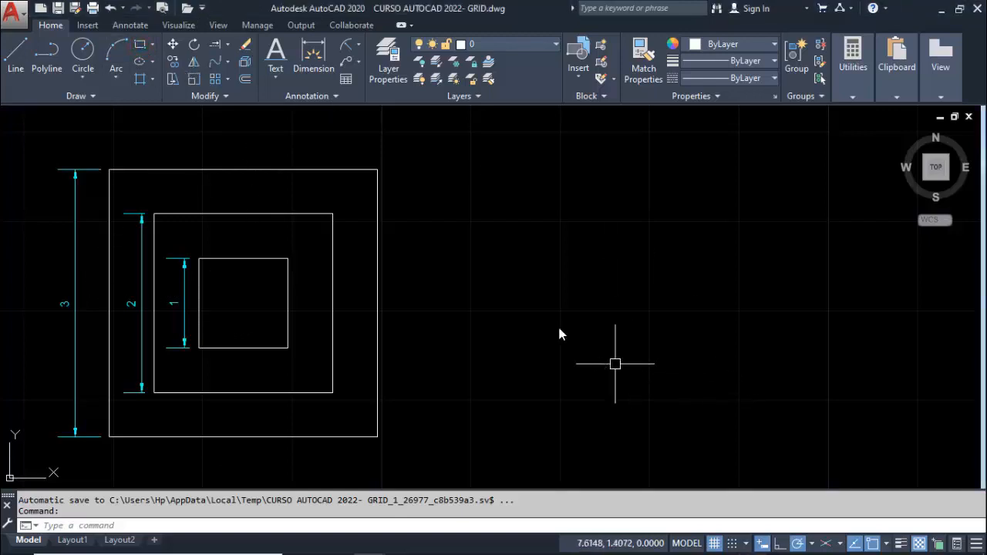
Draw a 1 by 1 square with the Rectangle tool to the right of the dimensioned nested squares
click(141, 46)
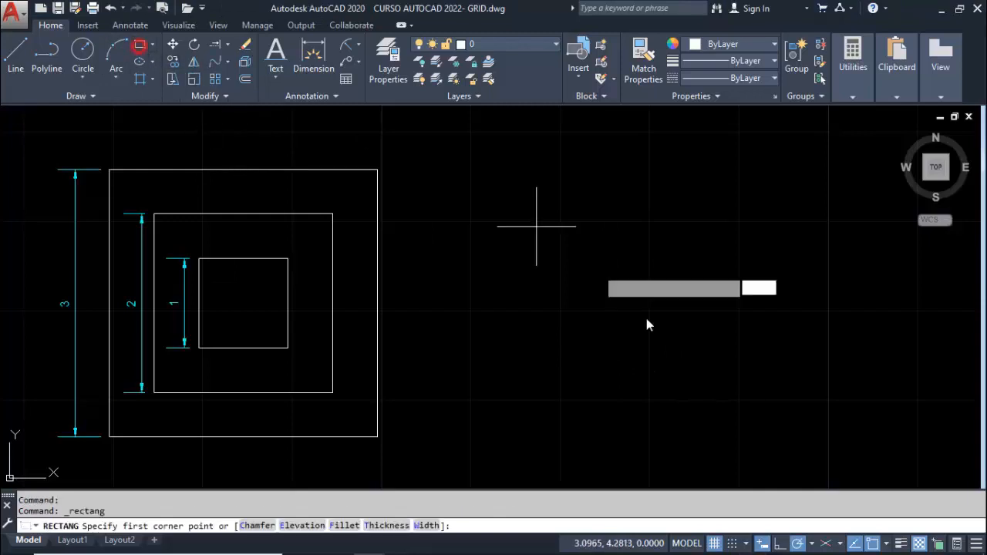
click(646, 379)
text(@1,1)
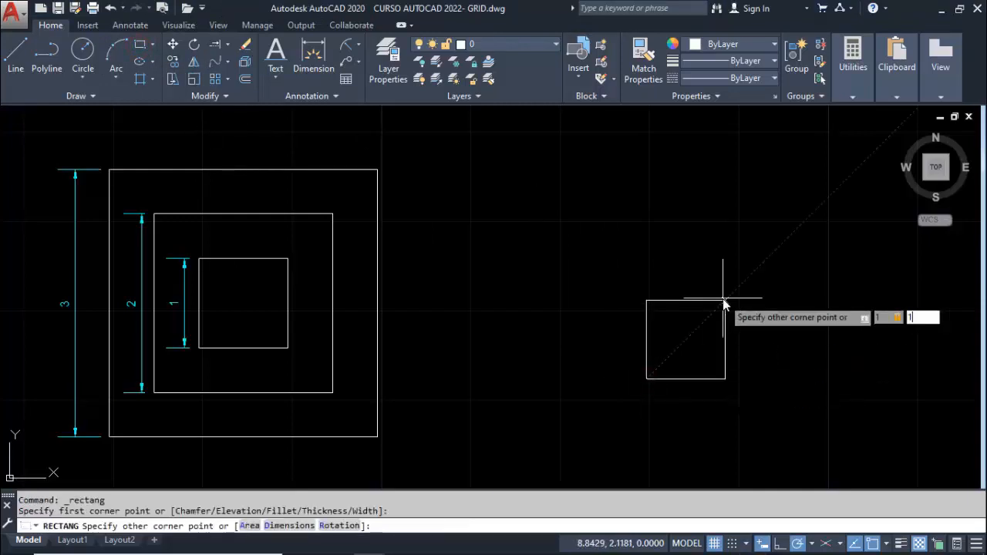
key(Return)
key(Return)
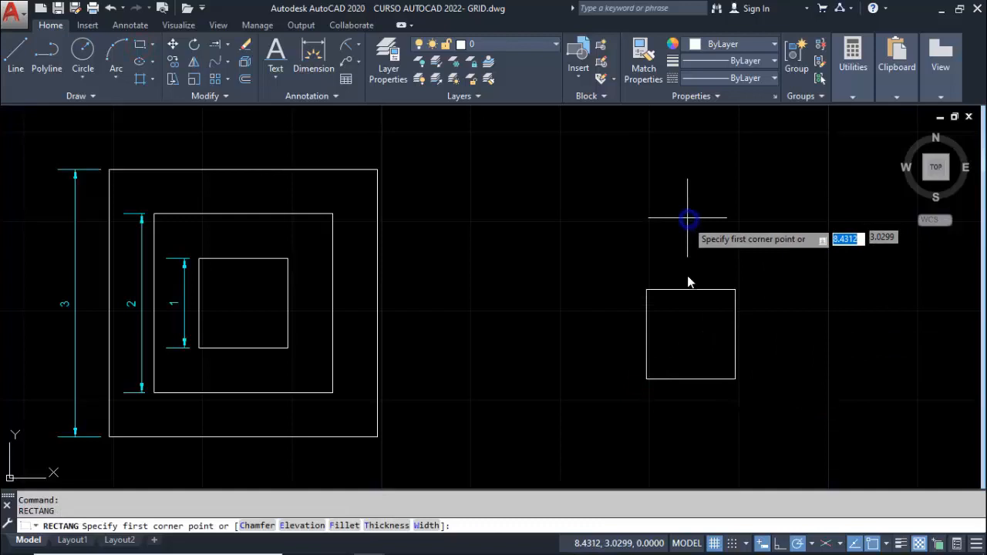
Draw a 2 by 2 square with the Rectangle tool around the new 1 by 1 square
click(613, 407)
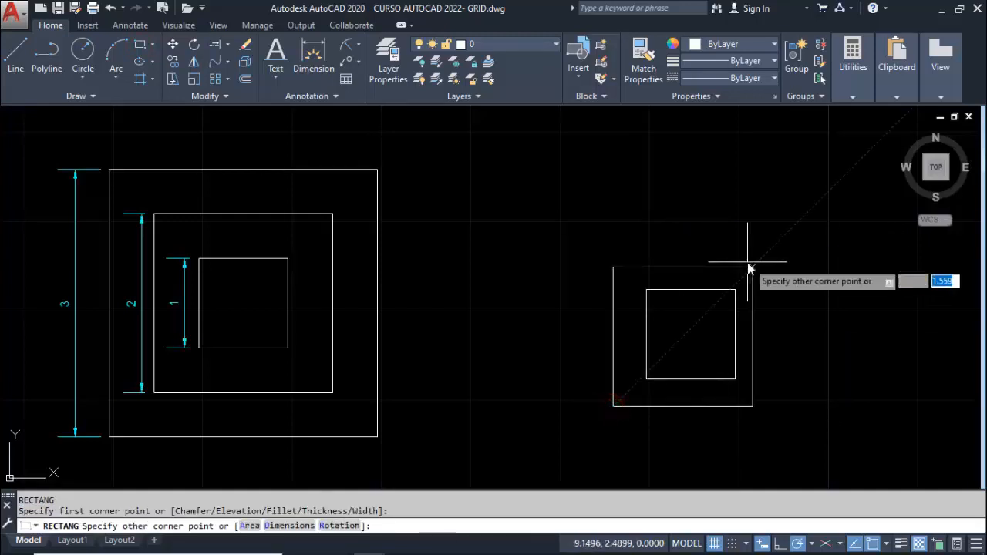
text(@2,2)
key(Return)
Draw a 3 by 3 square with the Rectangle tool around the new 2 by 2 square
right_click(610, 172)
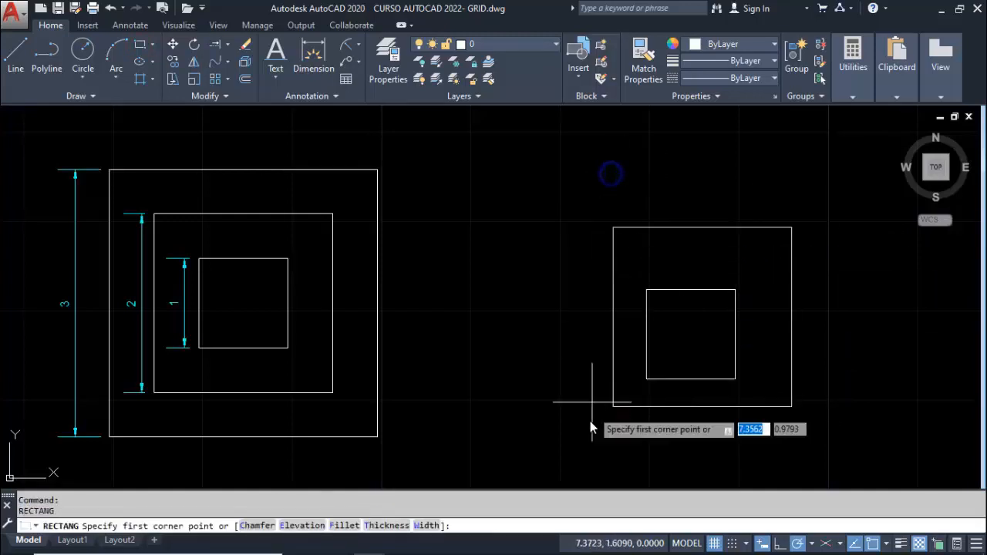
click(572, 441)
text(@3,3)
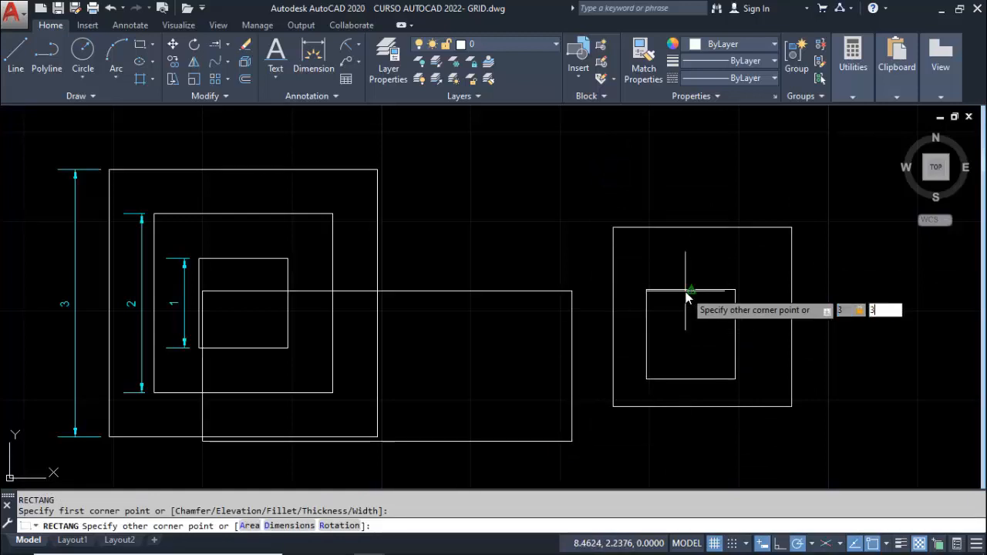
key(Return)
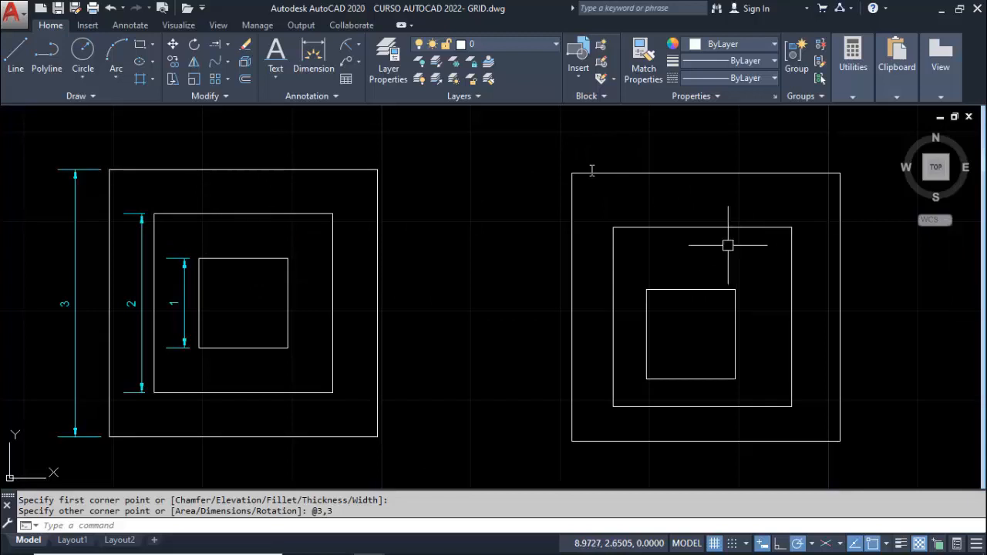
Erase the three off-center squares beside the dimensioned figure using a window selection
click(559, 154)
click(867, 461)
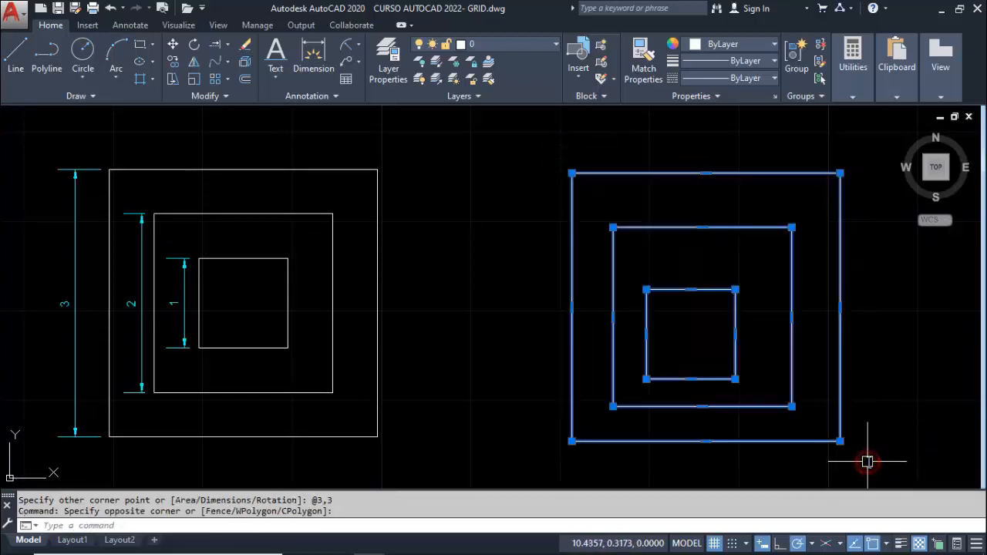
key(Delete)
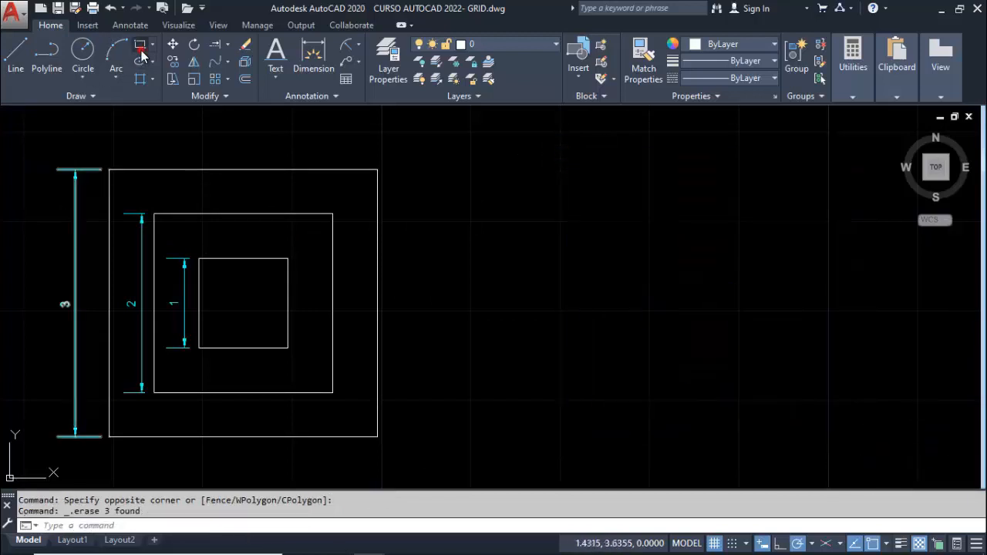
Draw a single 1 by 1 rectangle in the empty space beside the dimensioned nested squares
click(141, 50)
click(652, 325)
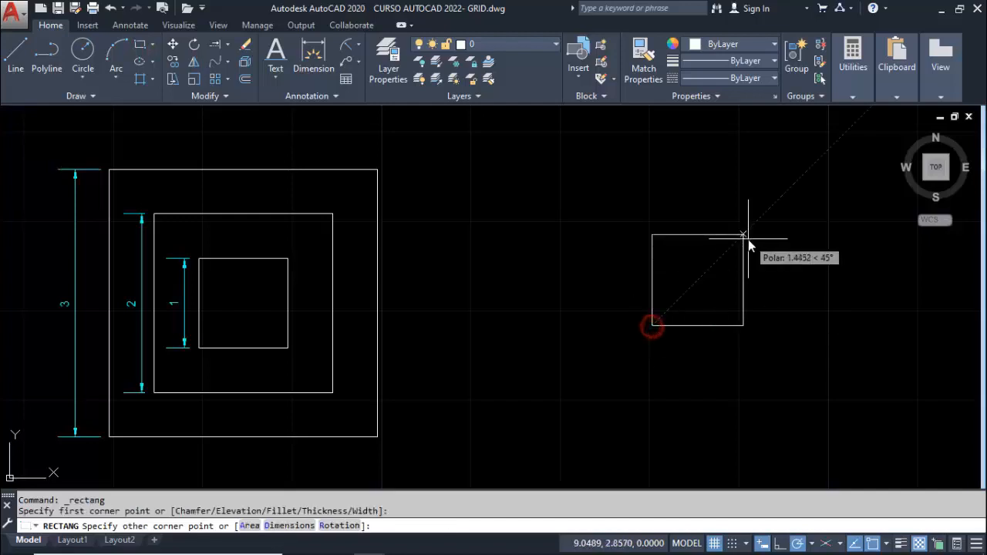
text(@1,1)
key(Return)
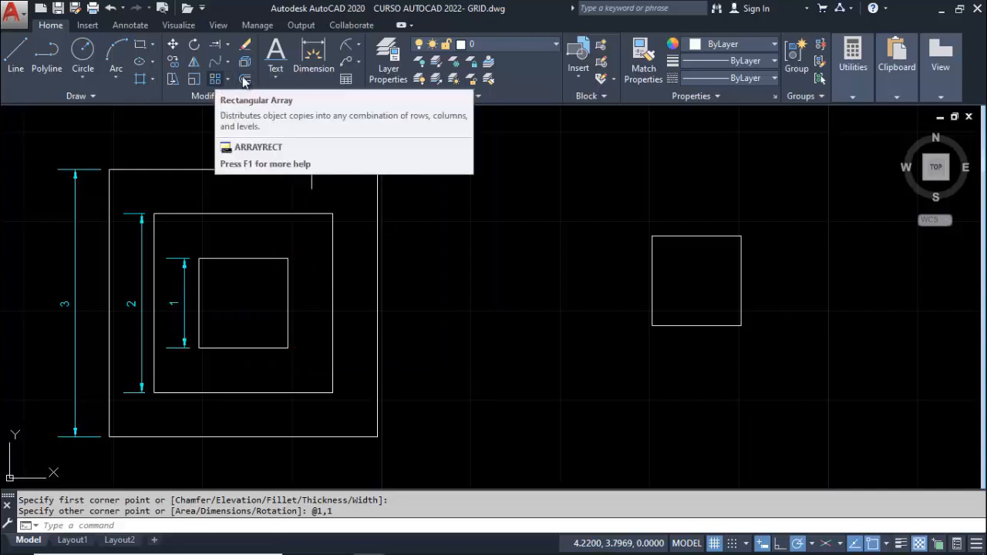
Offset the 1 by 1 square outward by 0.5, and offset the resulting square outward by another 0.5
click(244, 78)
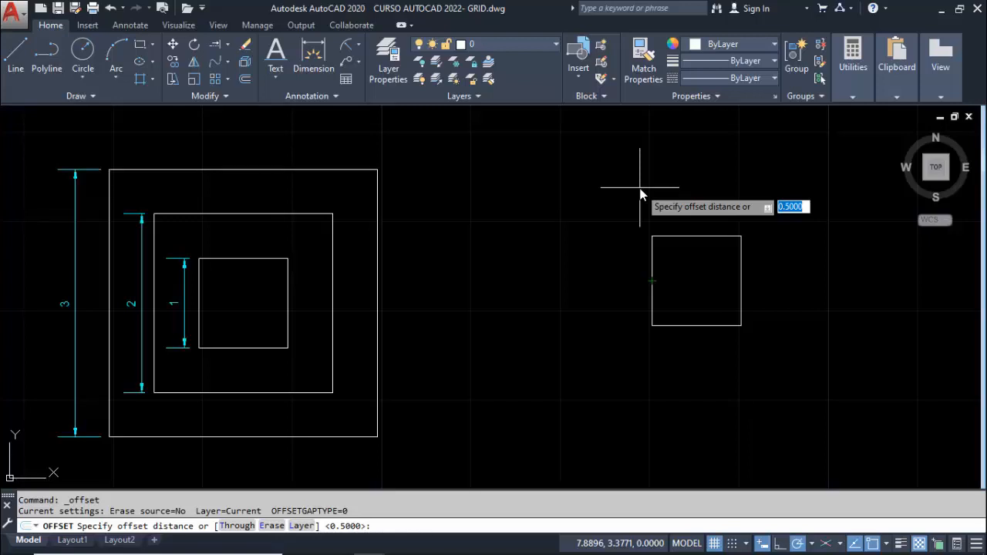
key(Return)
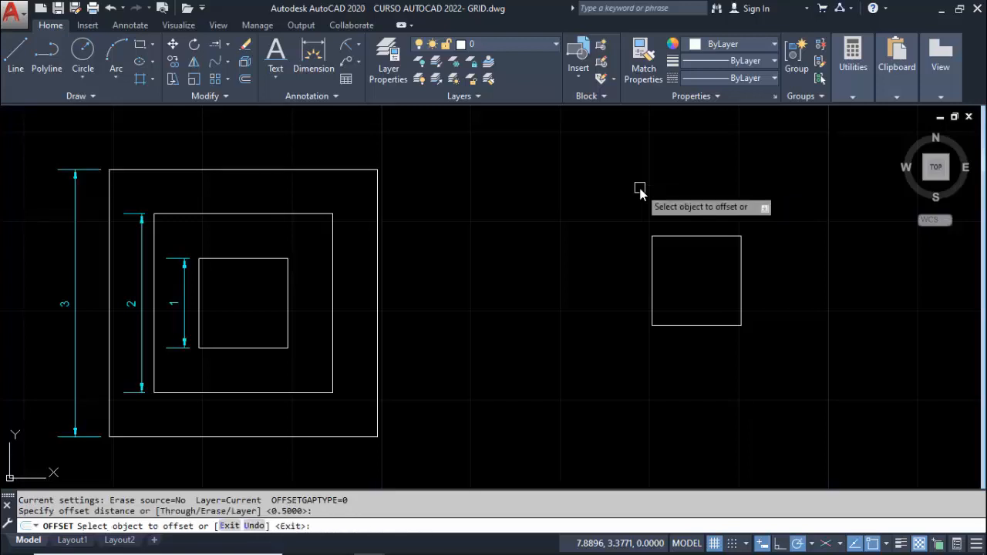
click(653, 259)
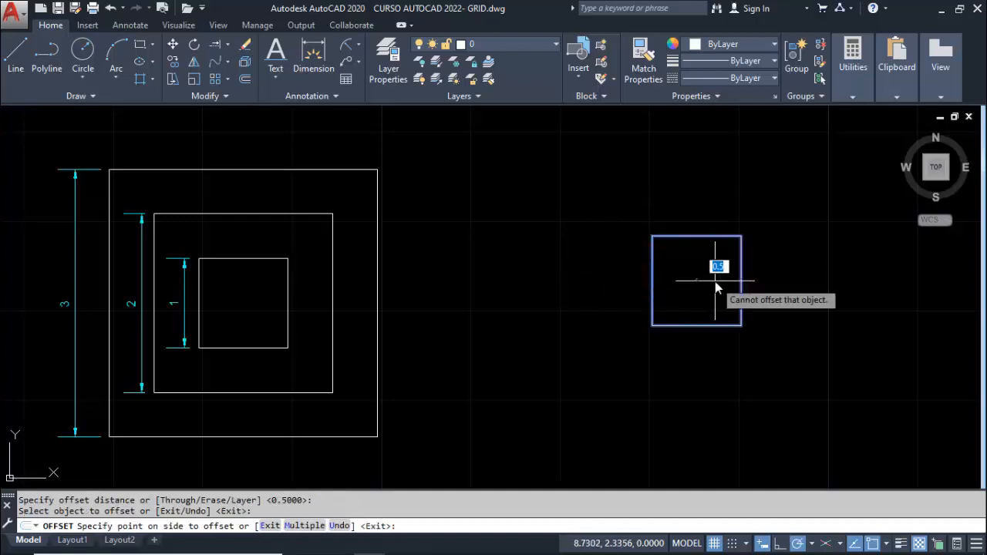
click(584, 277)
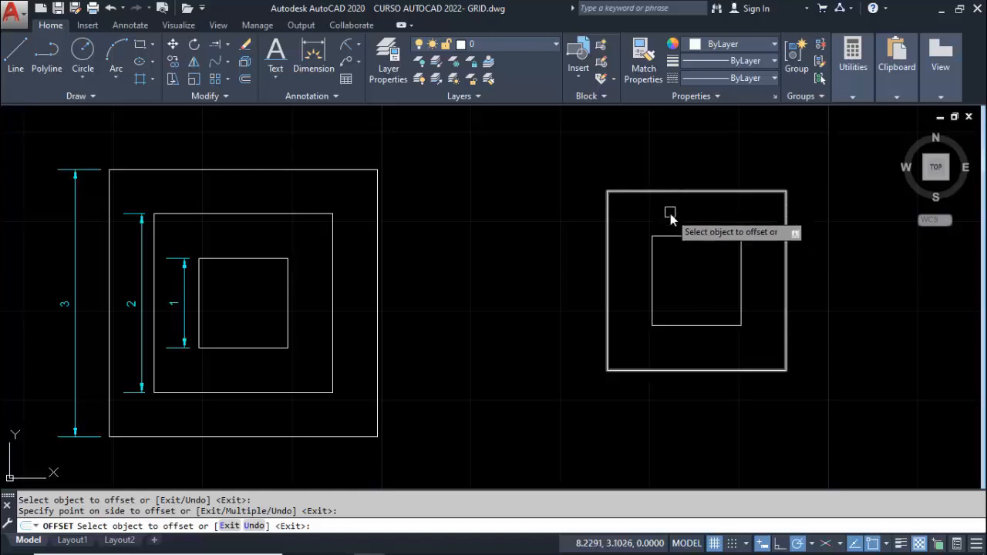
click(605, 248)
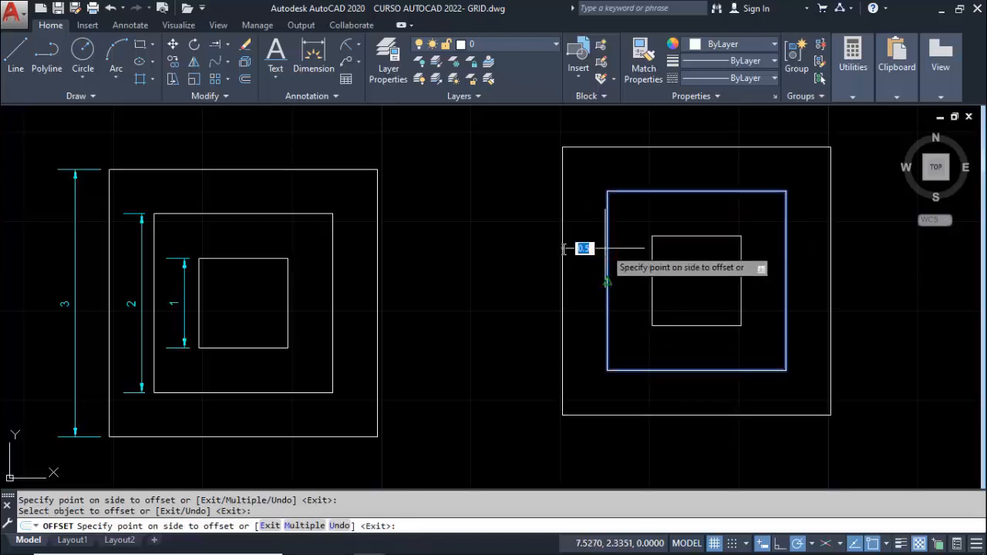
click(477, 248)
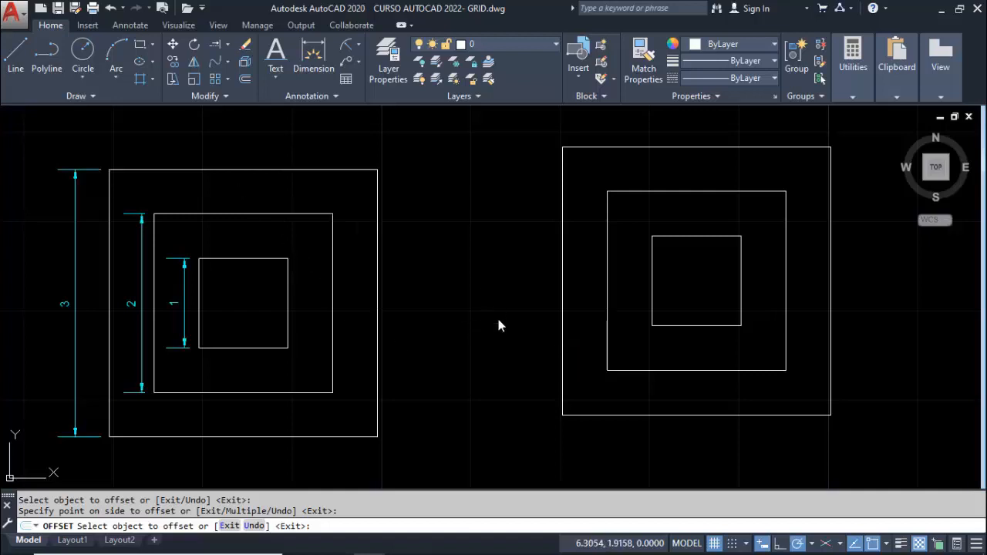
key(Escape)
Draw a closed 1 by 1 square from four separate Line segments in empty space to the right of the nested squares
middle_drag(704, 350, 273, 346)
middle_drag(468, 336, 372, 358)
click(15, 54)
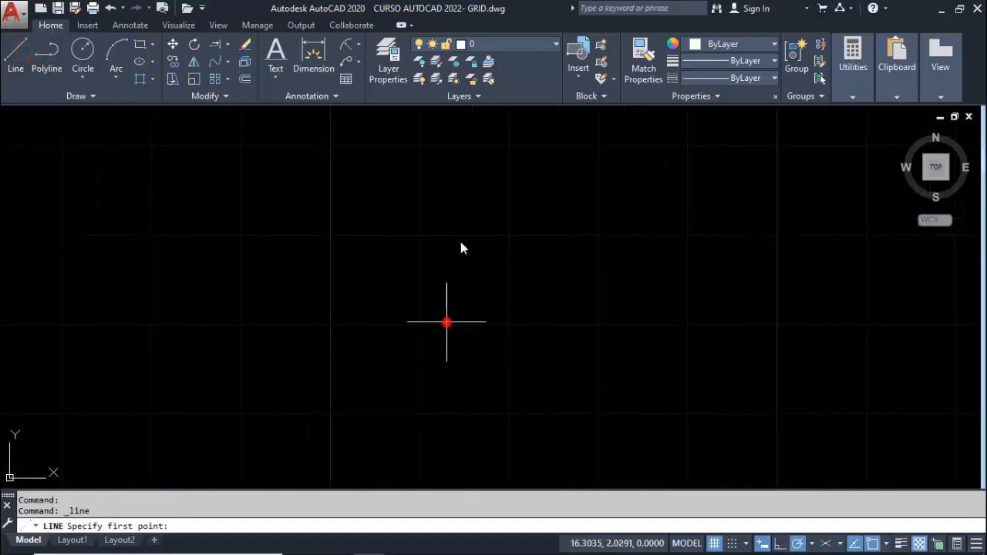
click(446, 321)
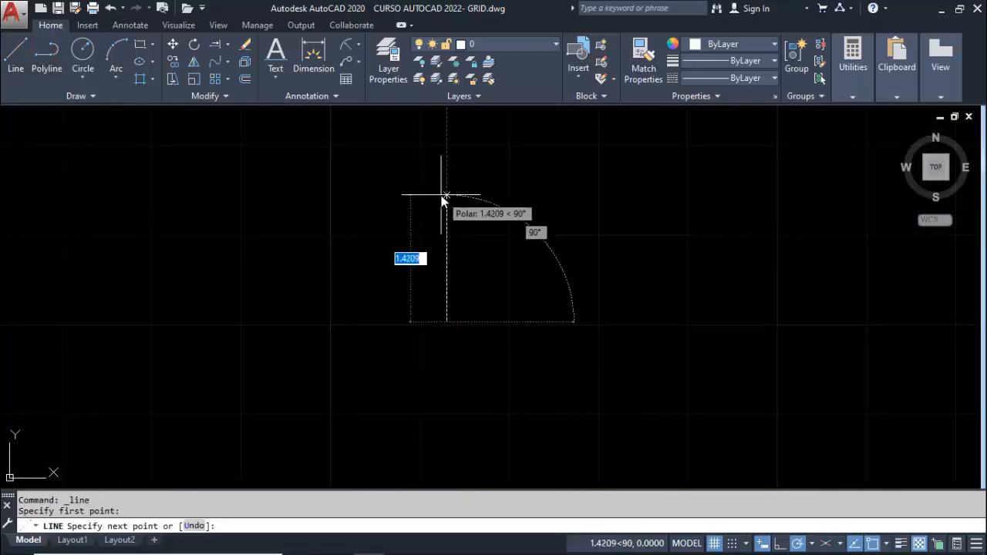
text(1)
key(Return)
text(1)
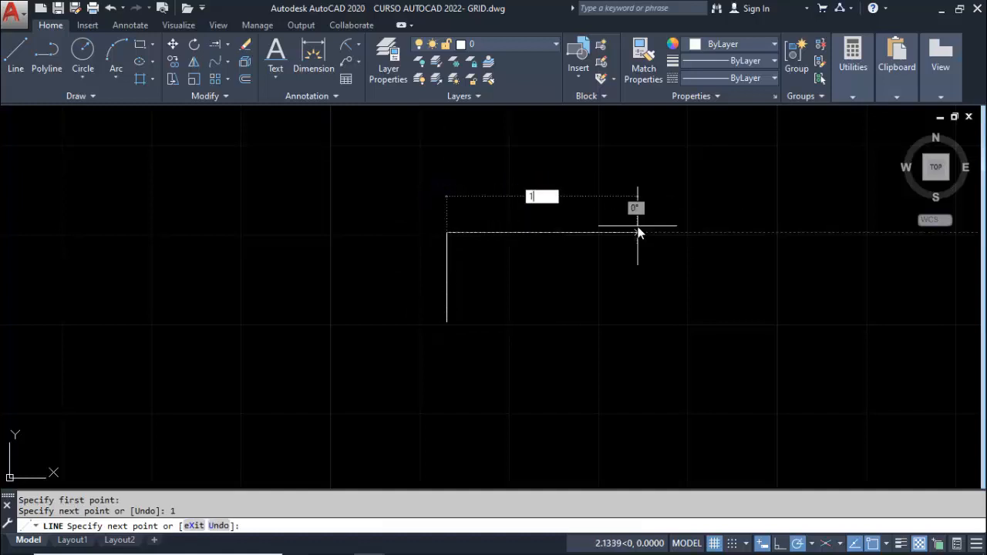
key(Return)
text(1)
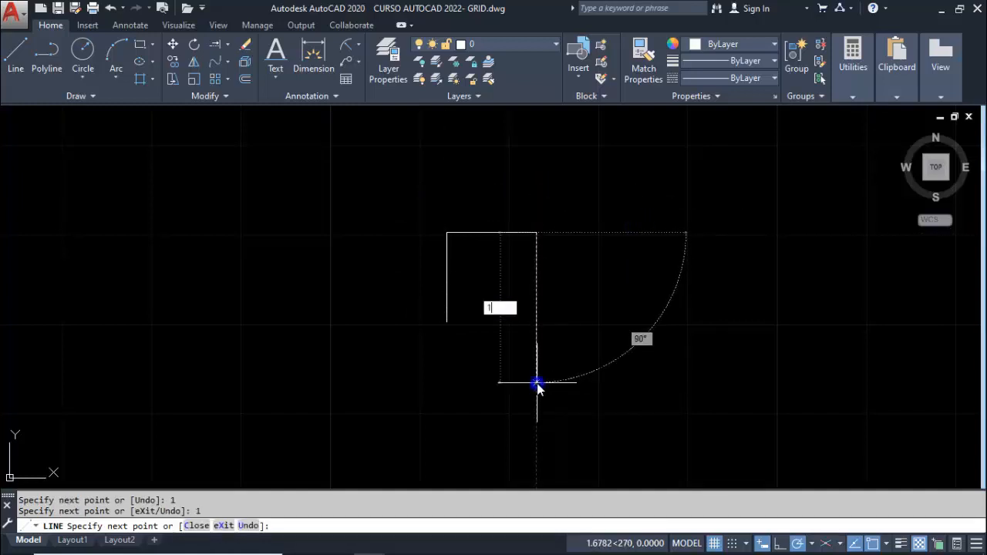
key(Return)
click(447, 322)
key(Escape)
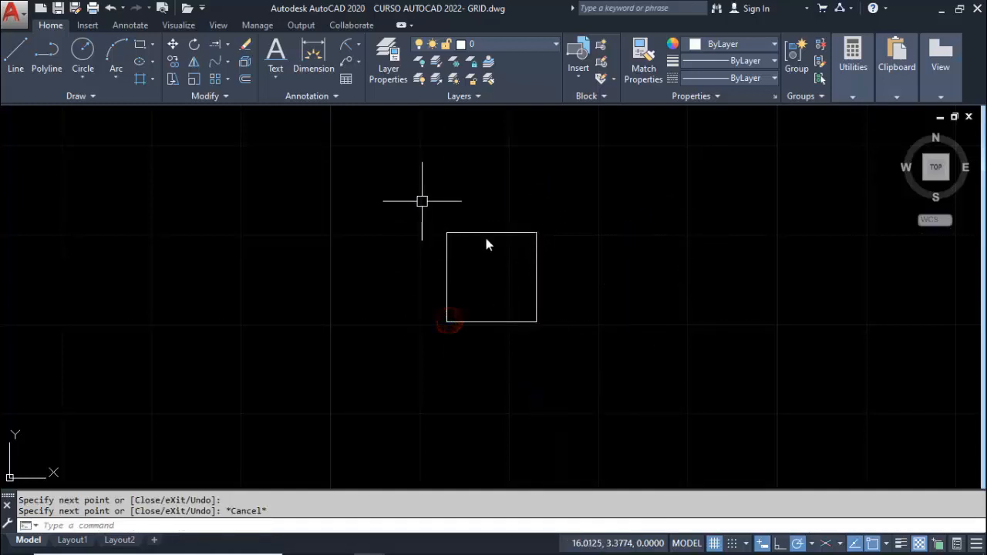
Offset each of the four line segments of the square outward by 0.5
click(243, 78)
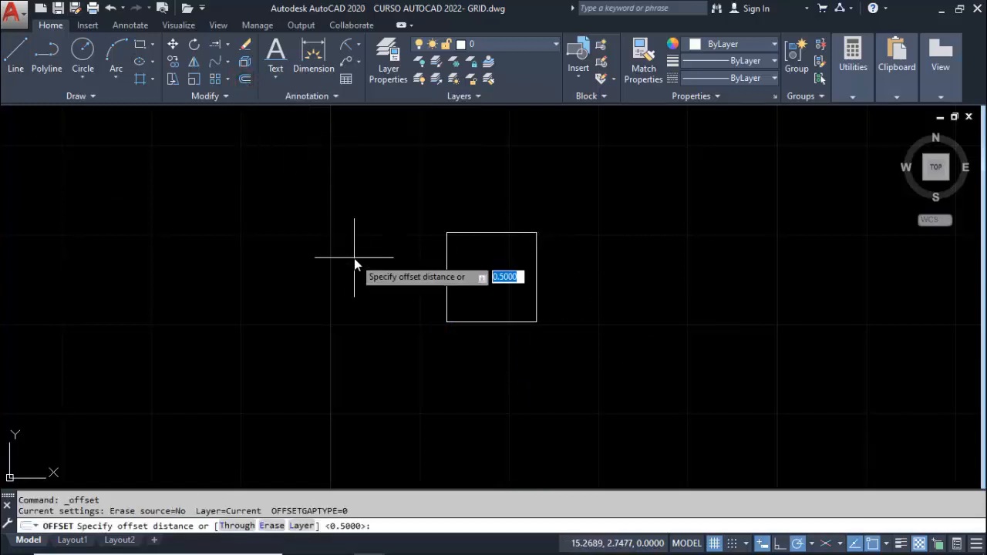
key(Return)
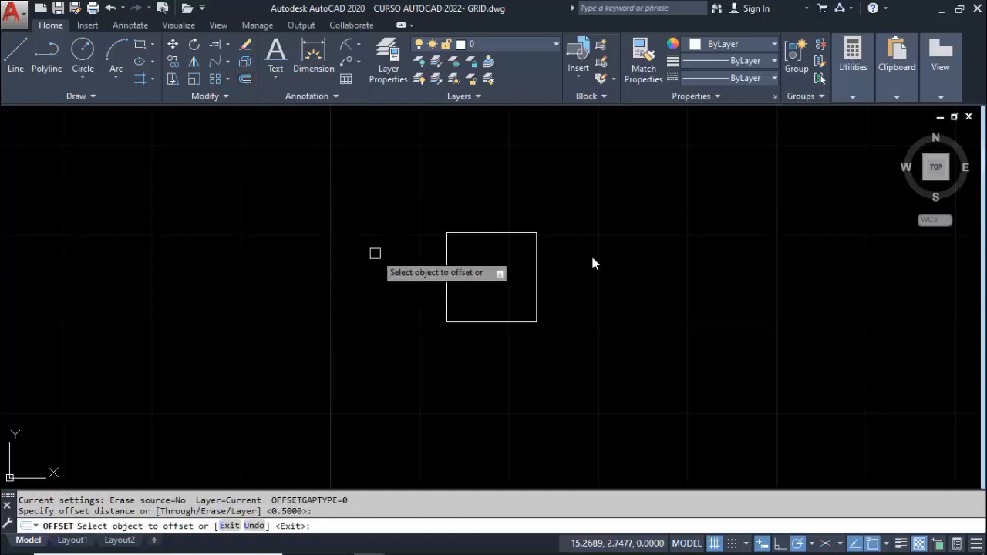
click(445, 269)
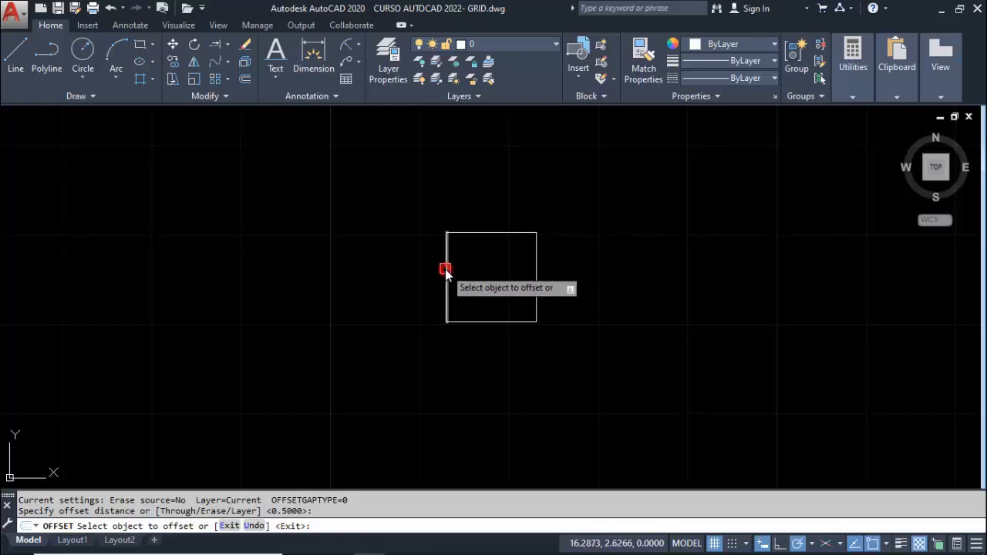
click(401, 270)
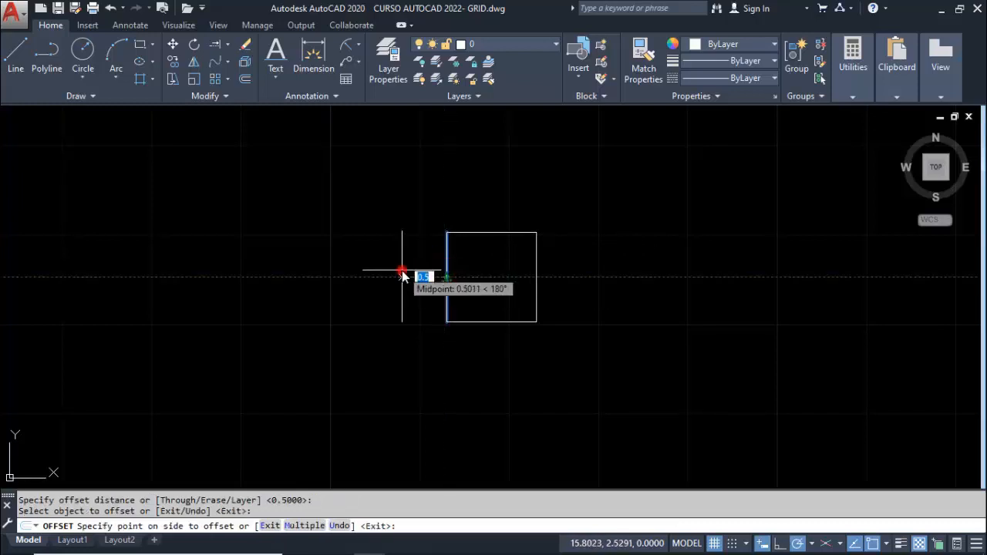
click(481, 232)
click(480, 185)
click(538, 274)
click(603, 275)
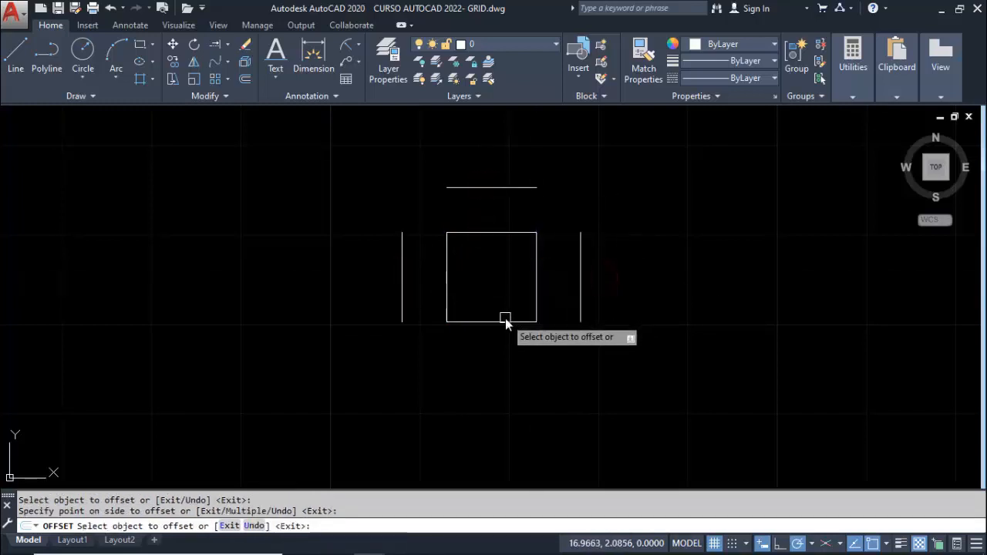
click(502, 321)
click(490, 387)
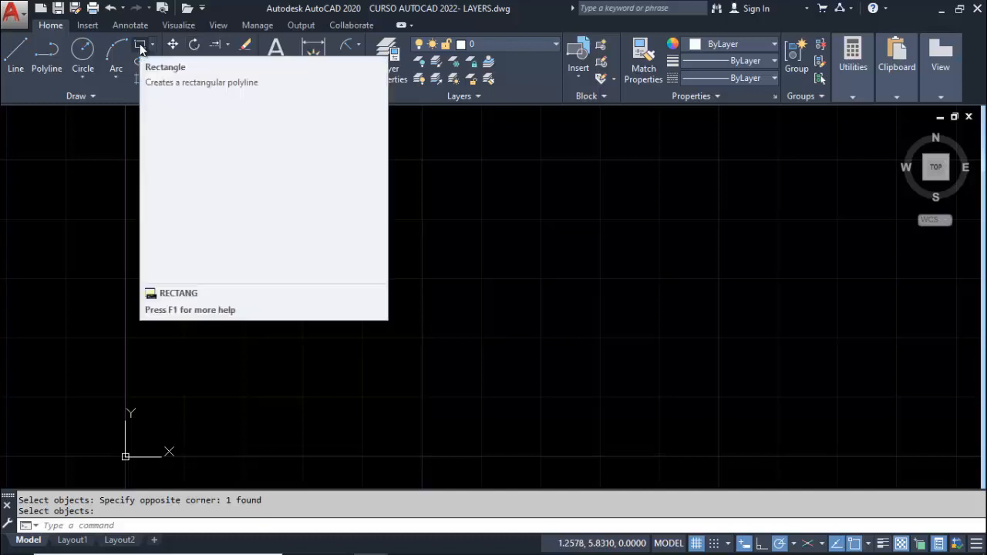
Draw a rectangle 2 wide and 4 high just above and beside the origin
click(140, 44)
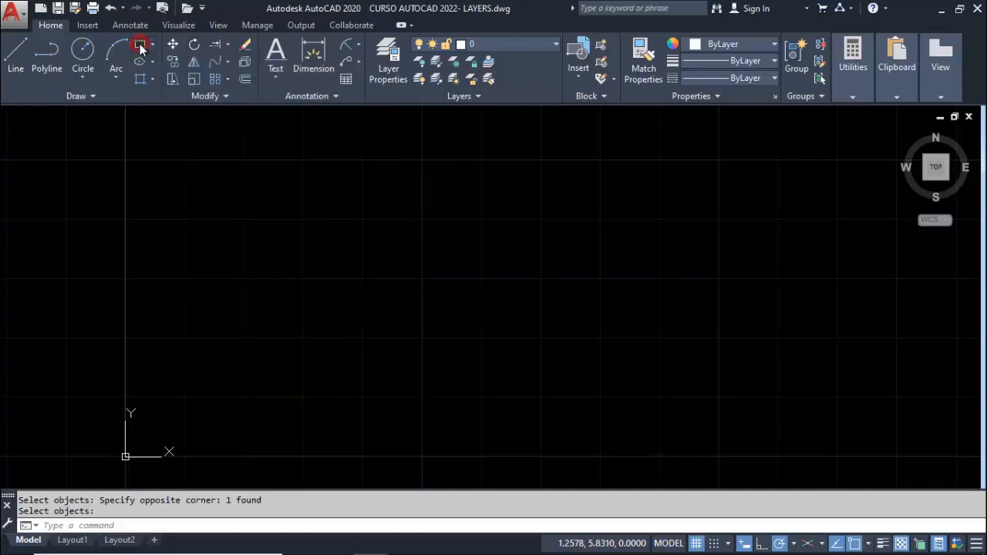
click(227, 395)
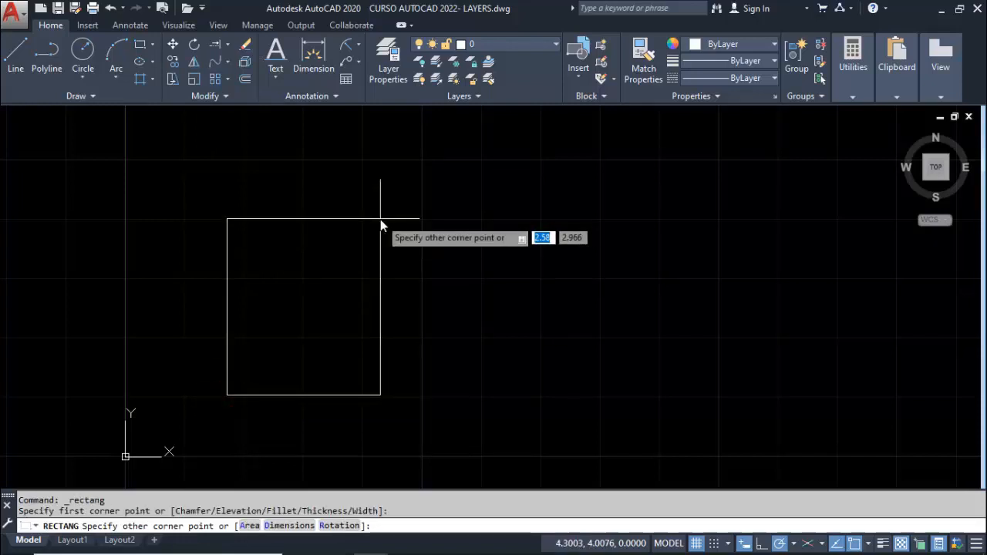
text(2)
key(Tab)
text(4)
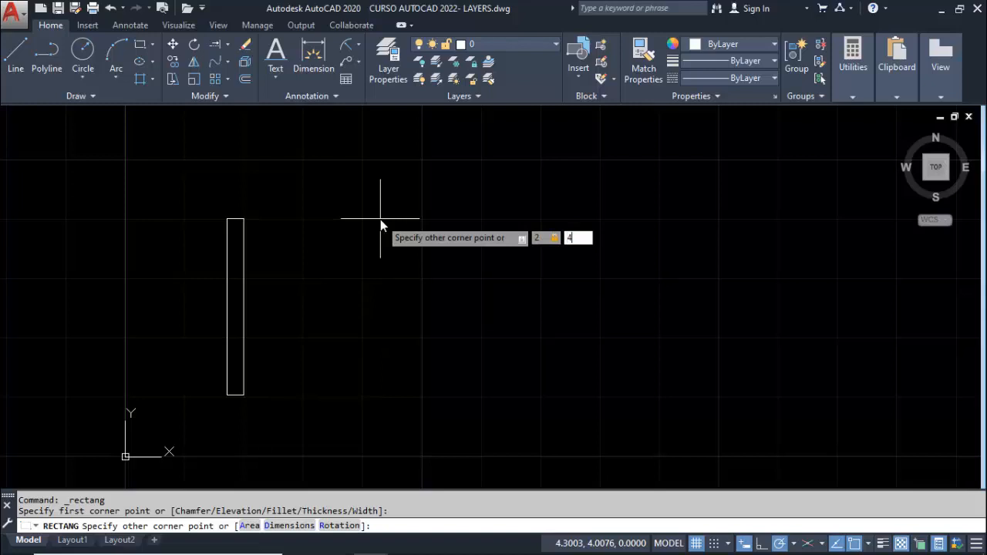
key(Return)
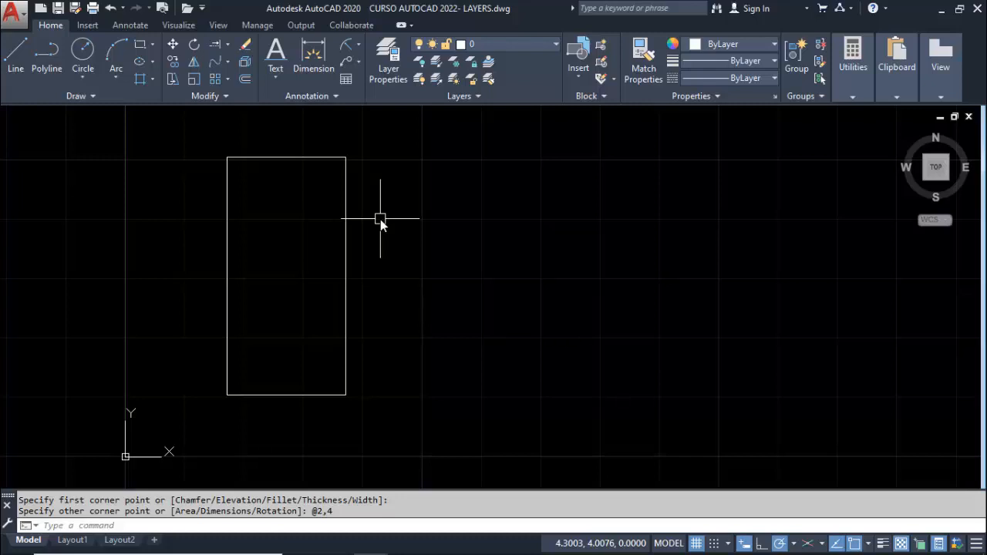
Rotate the 2 by 4 rectangle by 90 degrees about its lower-left corner
click(197, 47)
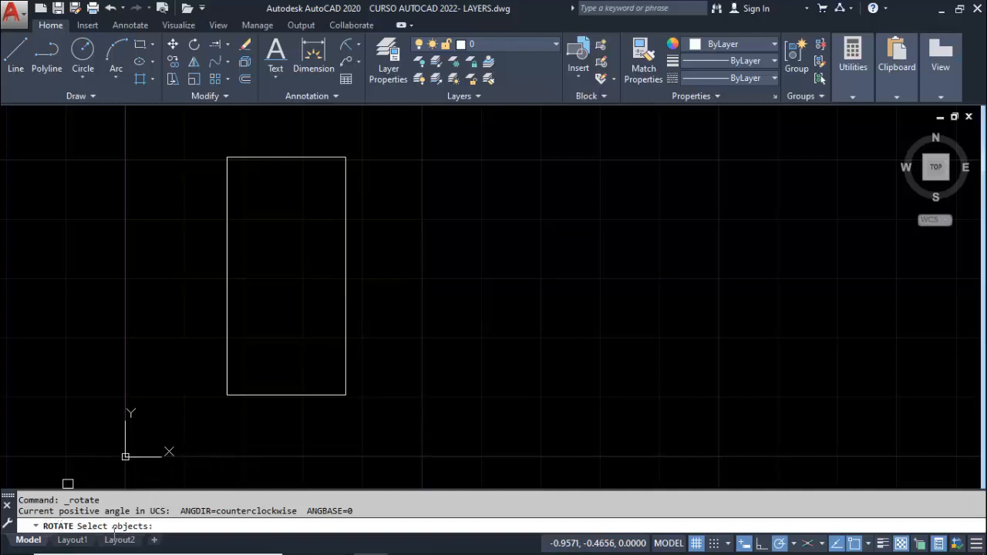
click(276, 395)
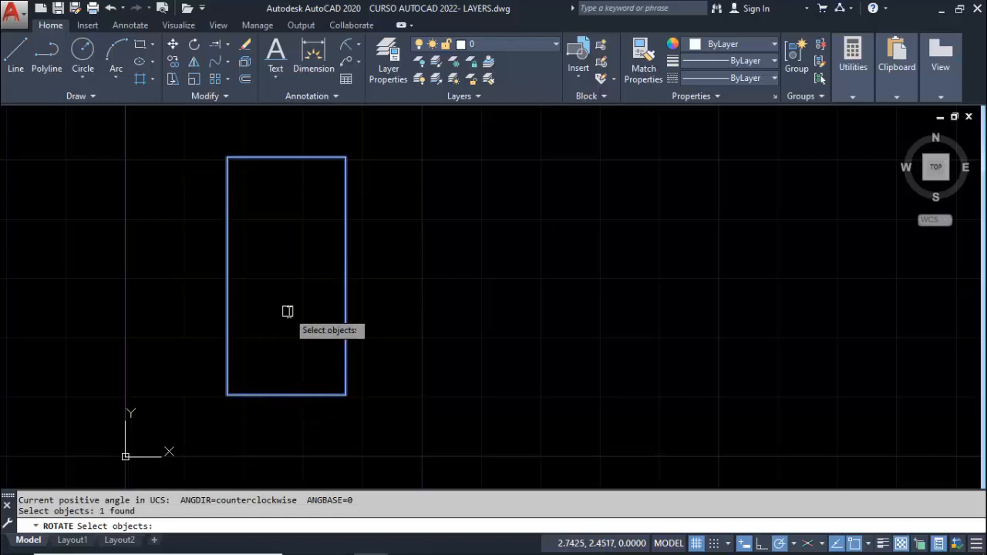
key(Return)
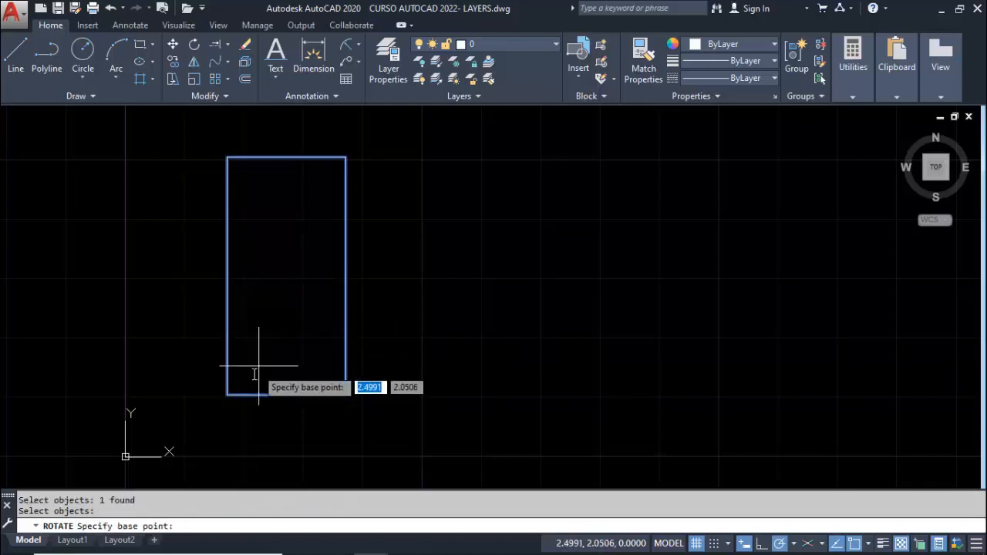
click(228, 394)
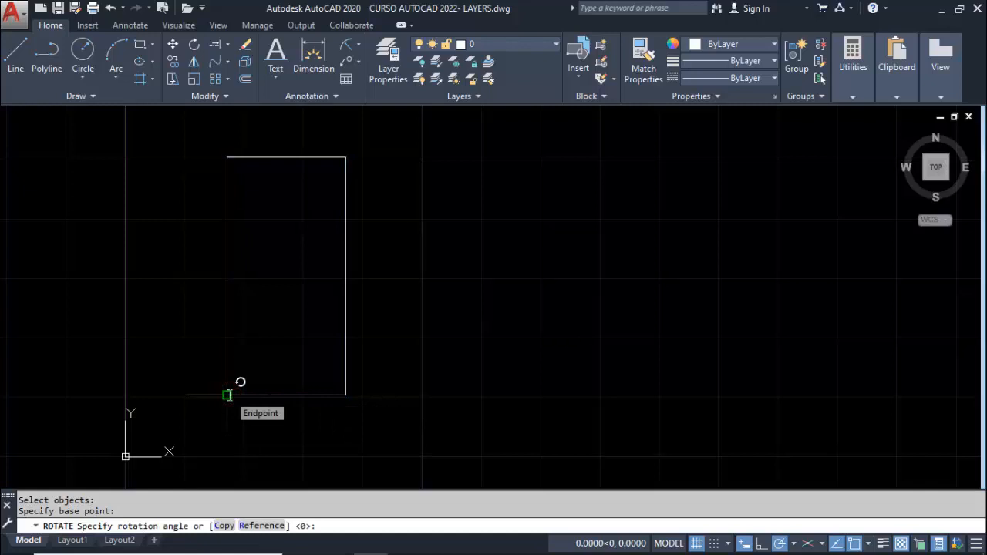
text(90)
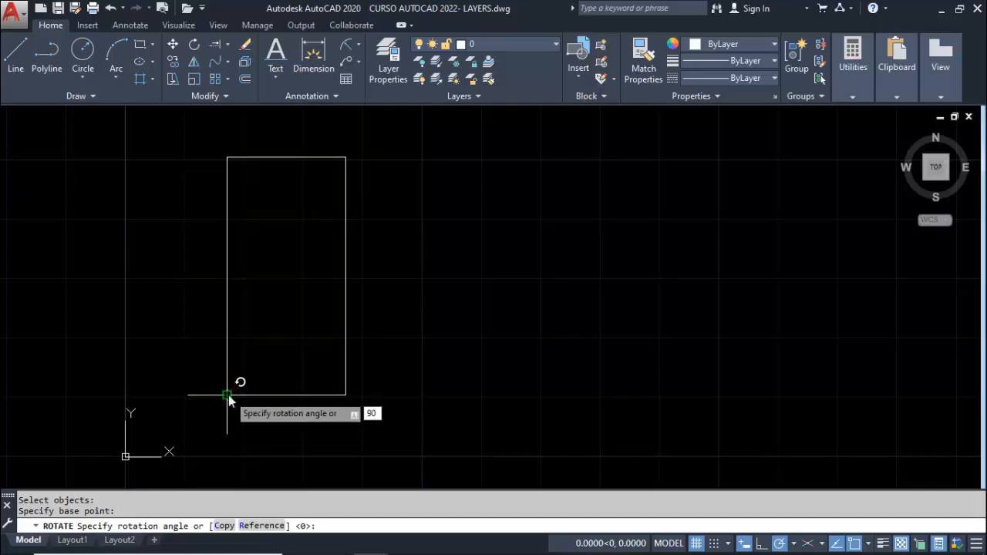
key(Return)
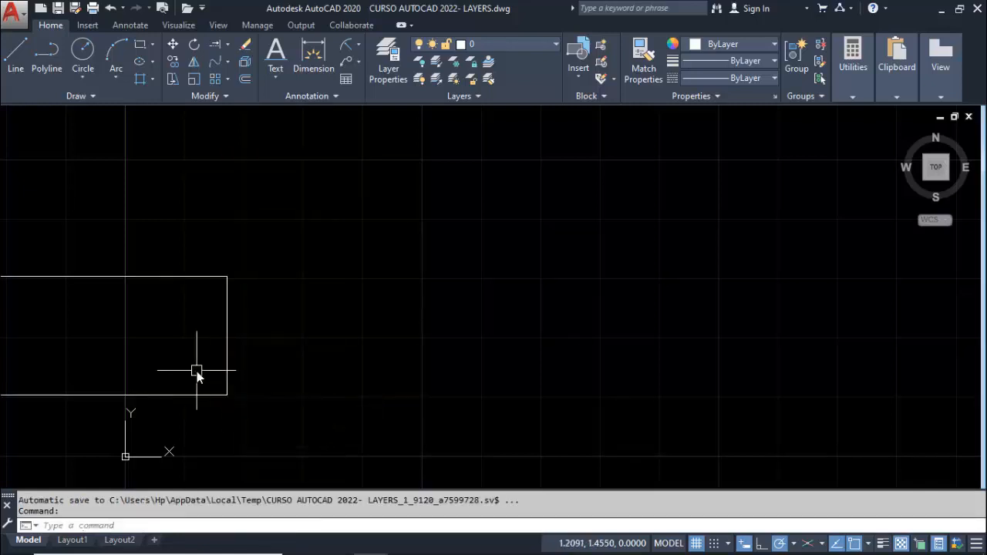
Rotate the rectangle again about its upper-right corner, picking the rotation angle freehand toward the lower left
mouse_move(197, 370)
middle_down()
mouse_move(481, 361)
mouse_move(429, 355)
middle_up()
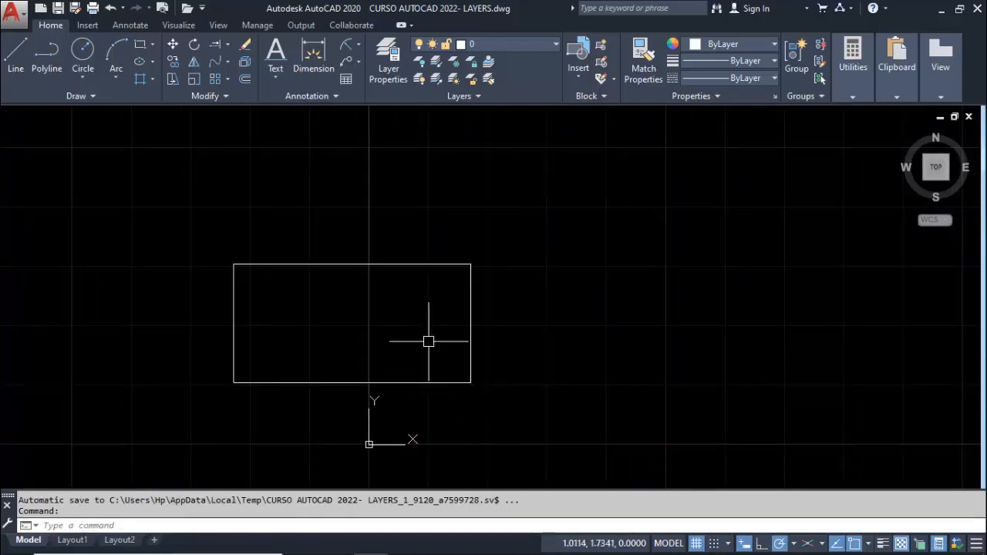
click(194, 51)
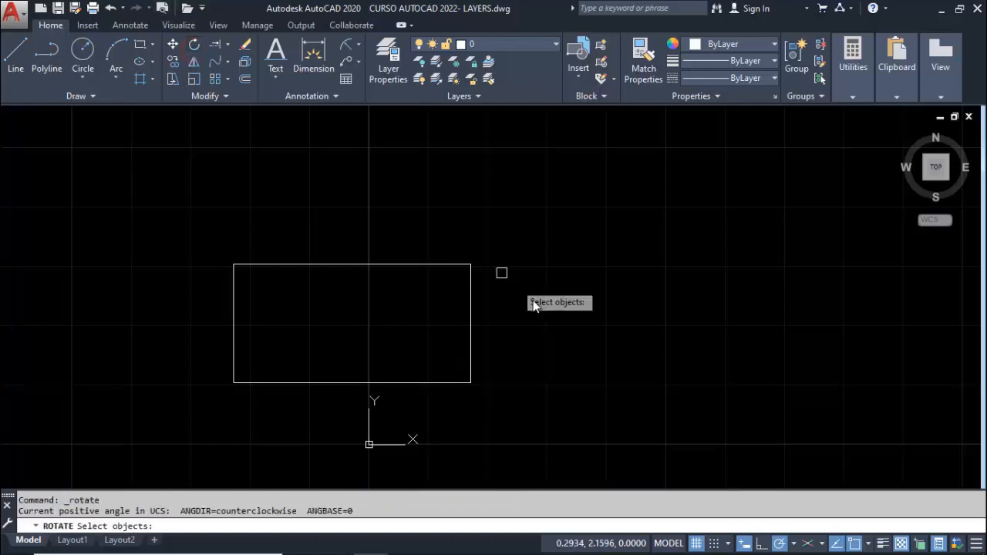
click(448, 265)
middle_drag(495, 240, 400, 300)
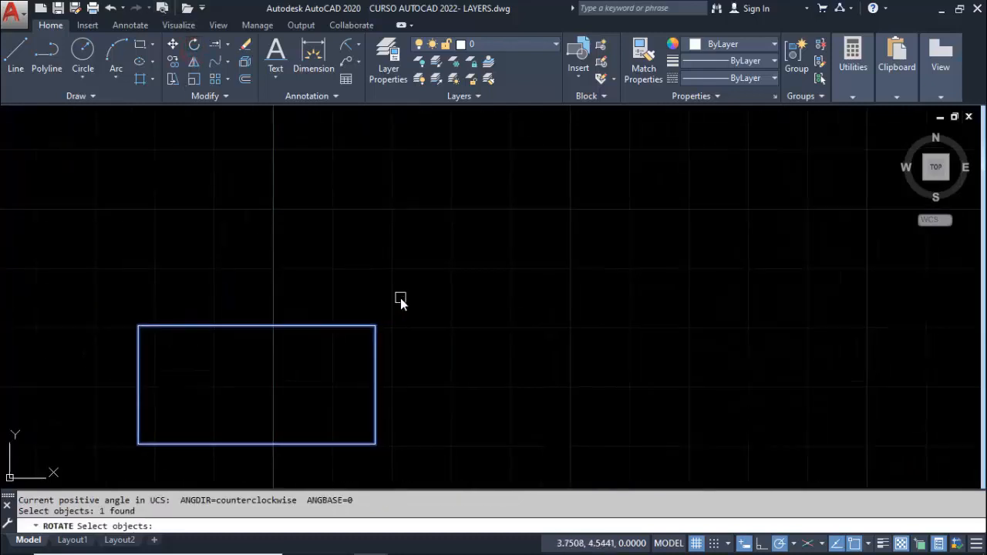
key(Return)
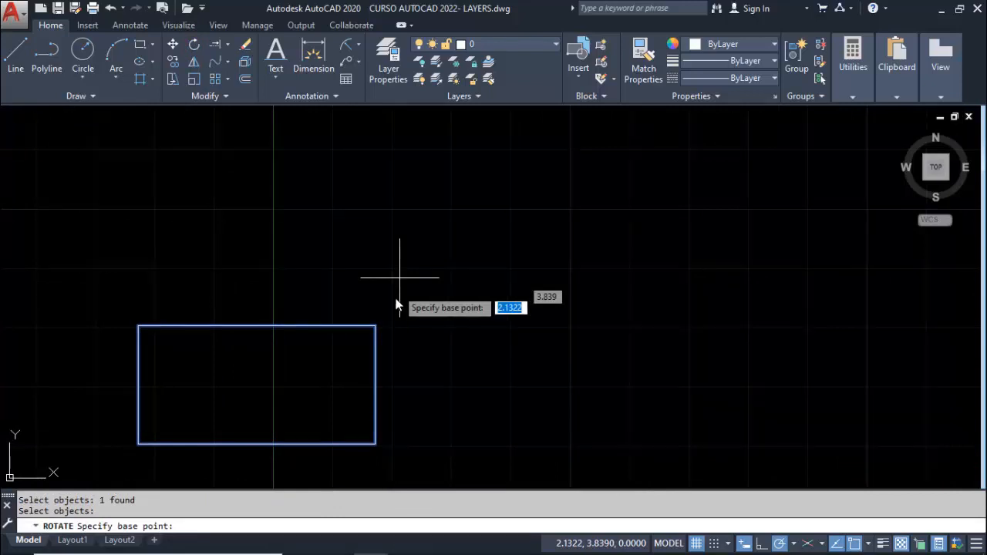
click(376, 326)
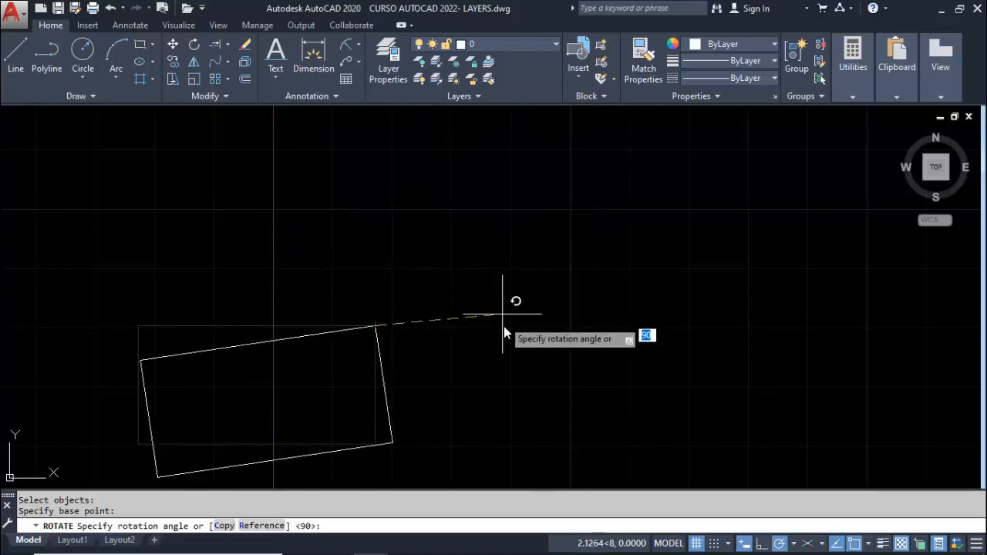
click(316, 384)
middle_drag(448, 320, 419, 396)
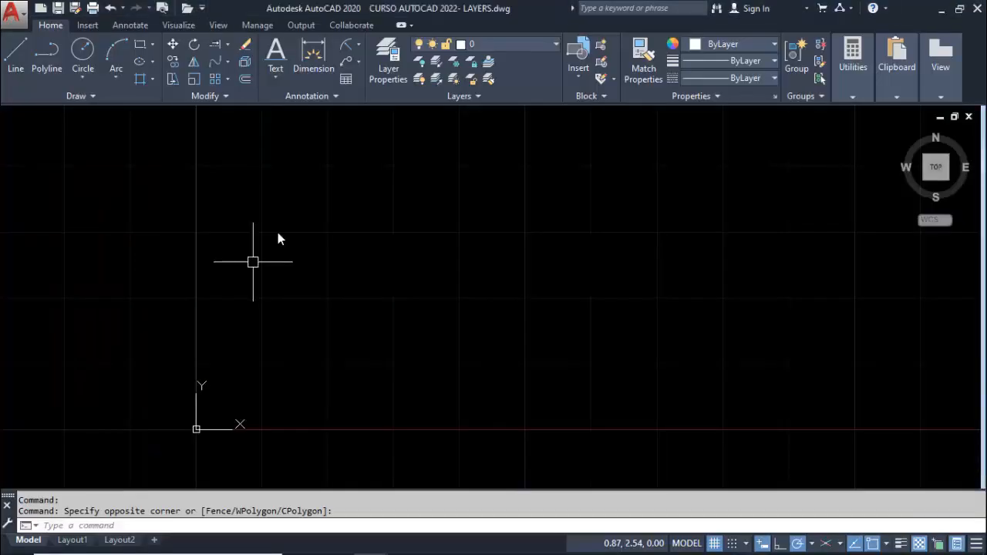
Create a layer named CIRCULOS in the layer manager and set its color to red
click(390, 71)
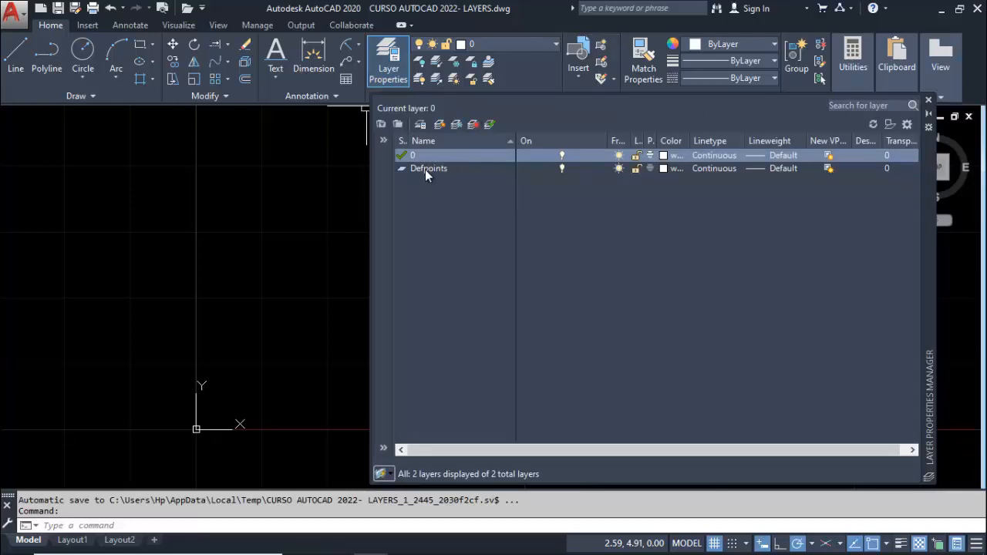
click(439, 124)
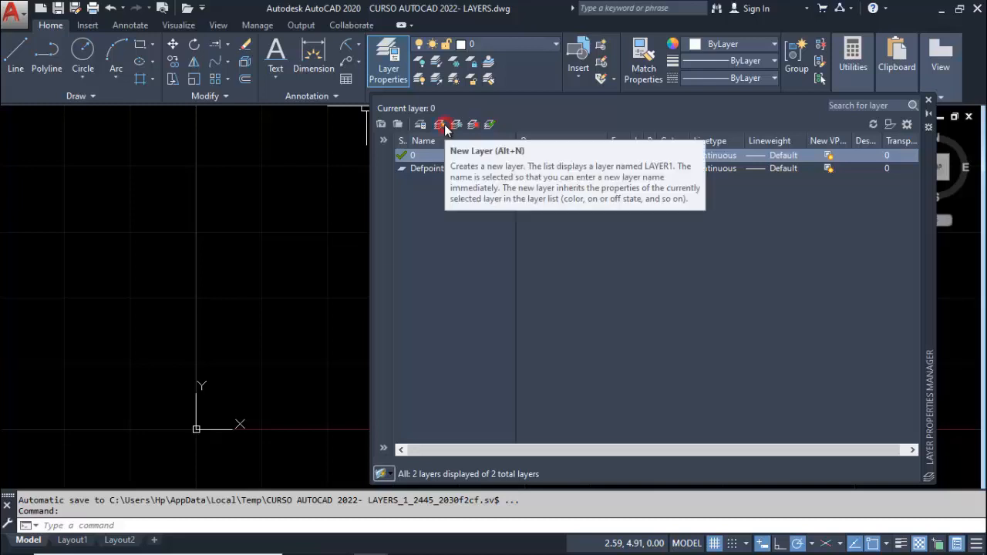
text(CIRUCL)
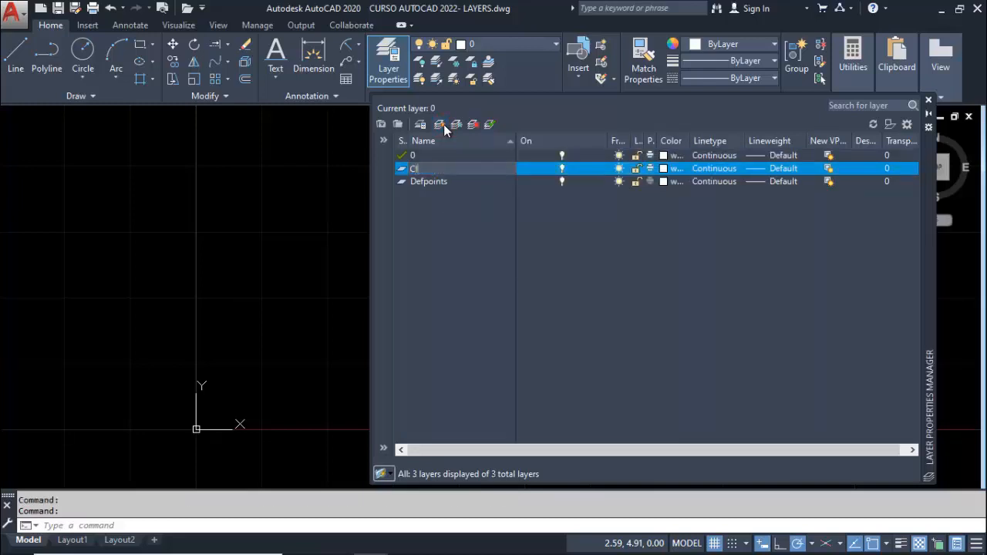
key(BackSpace)
key(BackSpace)
key(BackSpace)
text(CULOS)
key(Return)
click(663, 168)
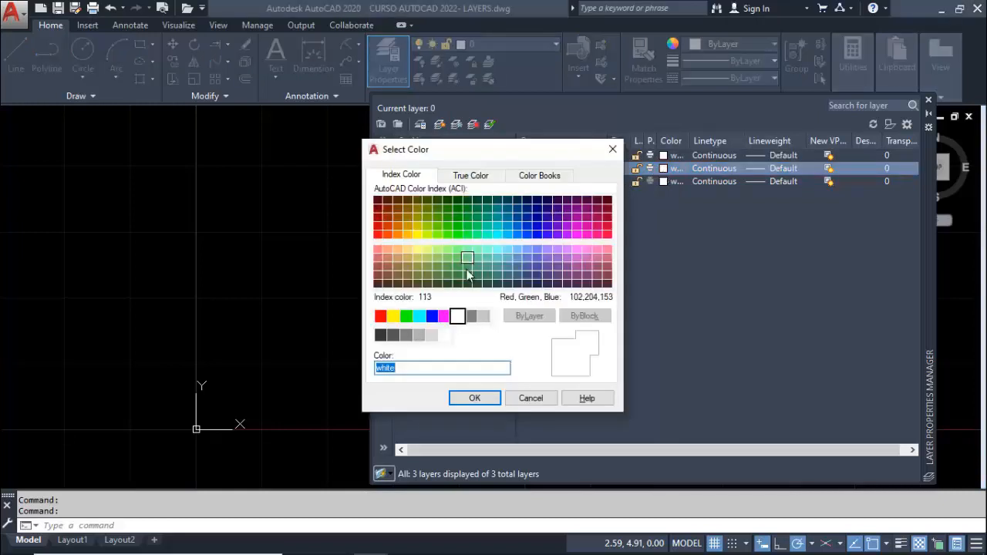
click(380, 316)
click(472, 397)
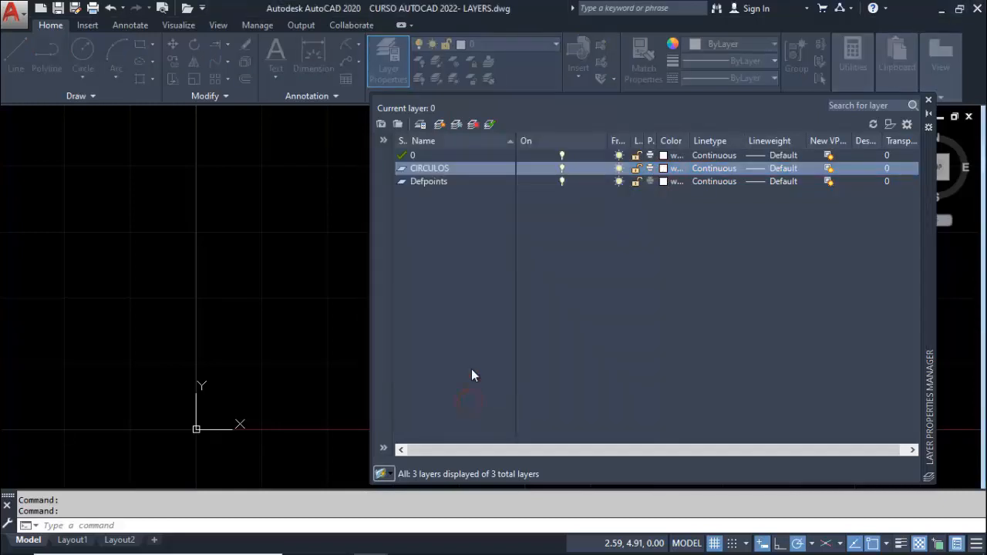
Create a layer named CUADRADOS and set its color to green
click(438, 125)
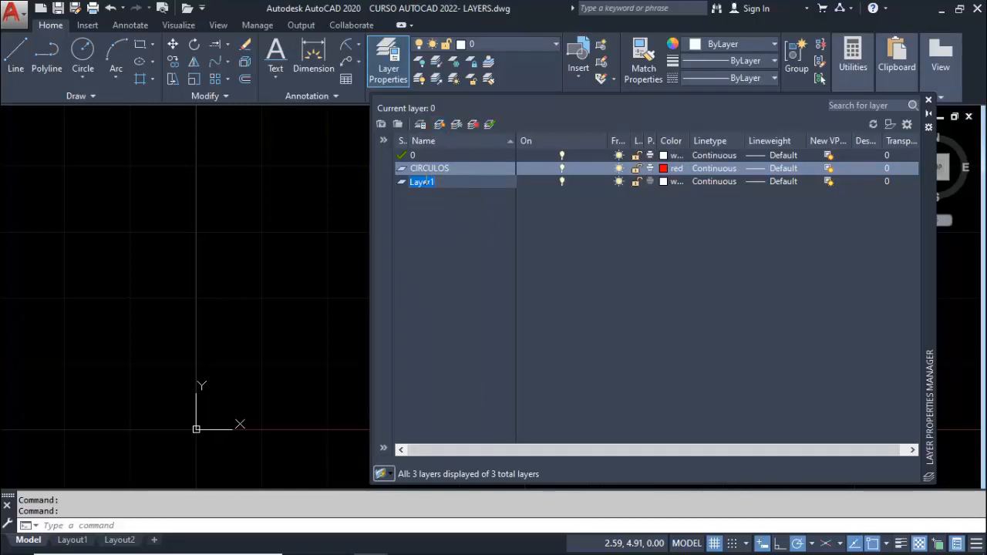
text(CUADRADOS)
click(663, 182)
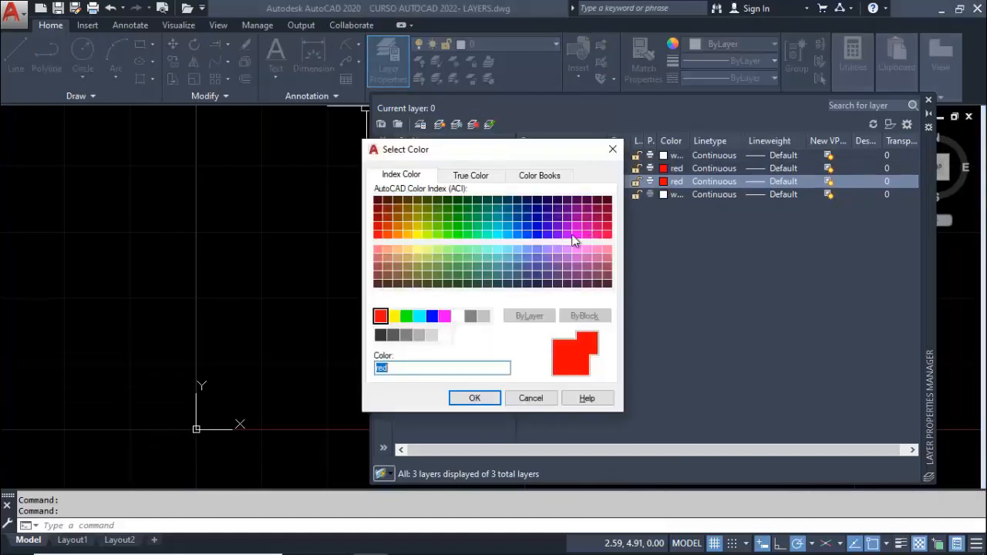
click(405, 316)
click(474, 398)
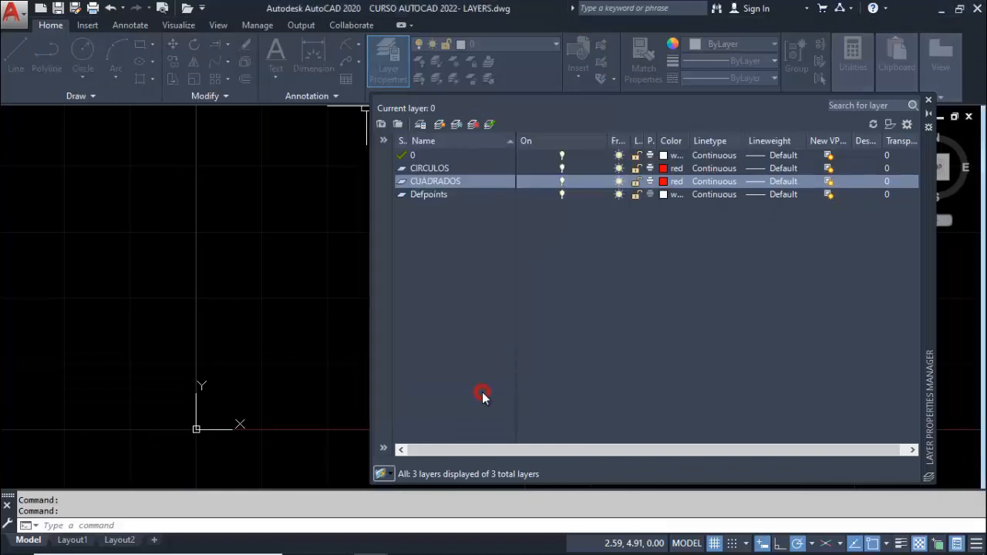
Create a layer named RECTANGULOS and set its color to magenta
click(436, 127)
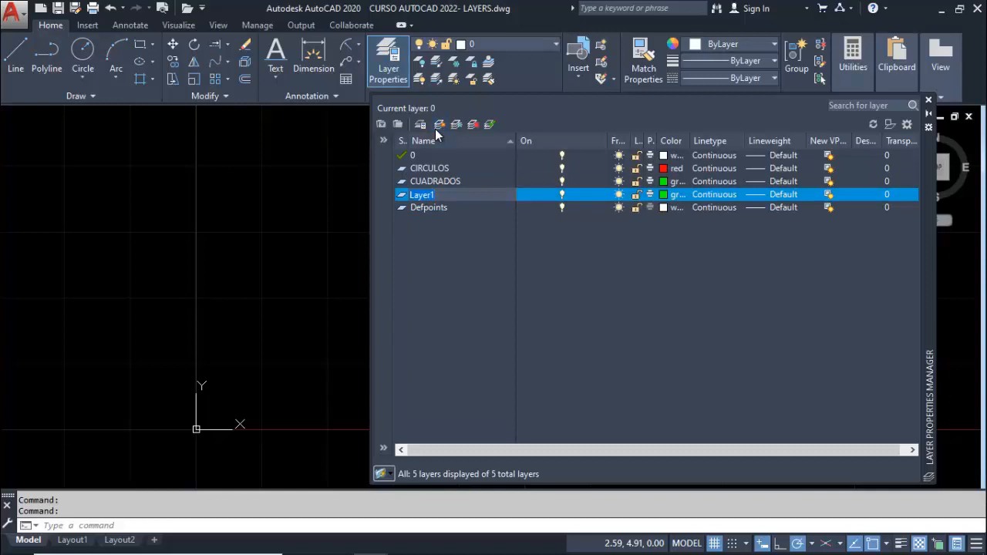
text(RECTANGULOS)
click(665, 197)
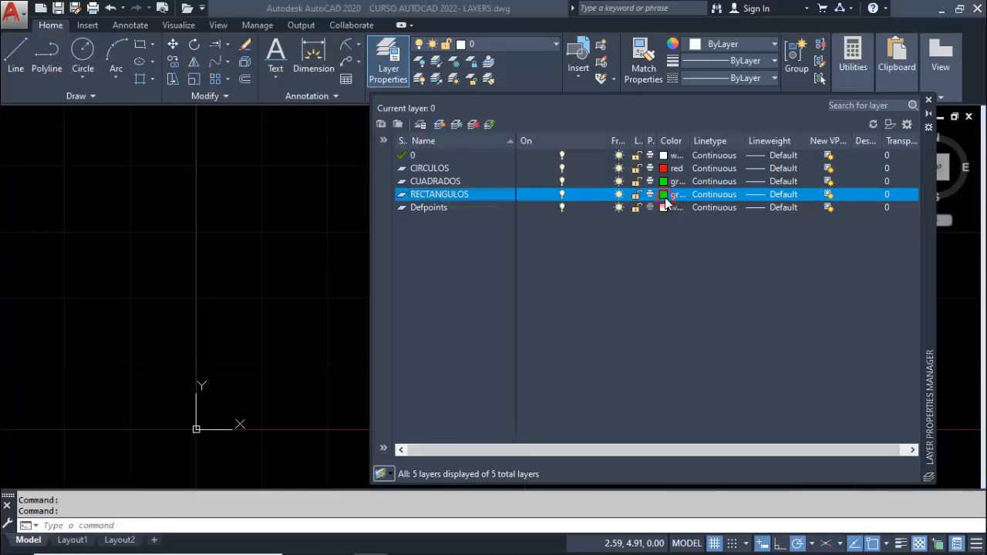
click(664, 196)
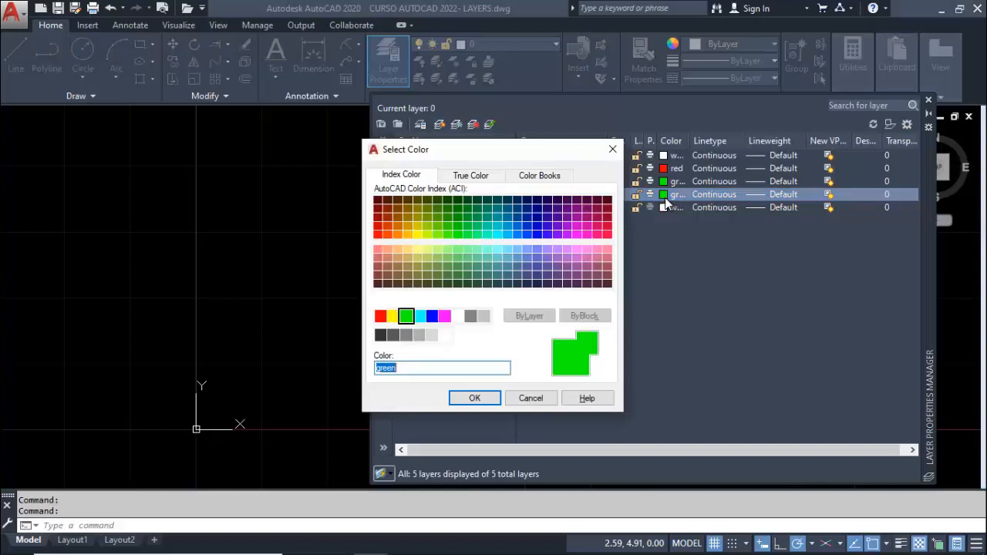
click(432, 316)
click(444, 316)
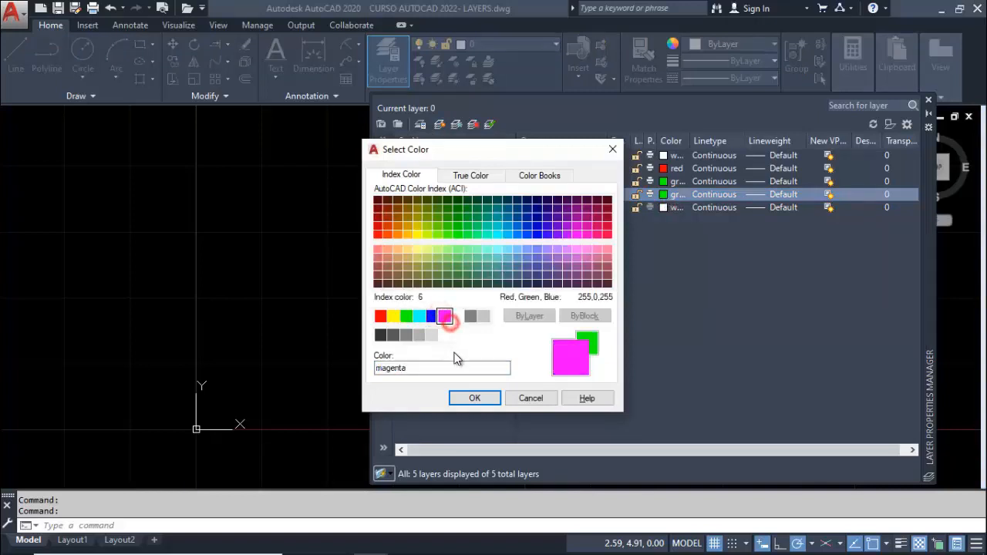
click(482, 395)
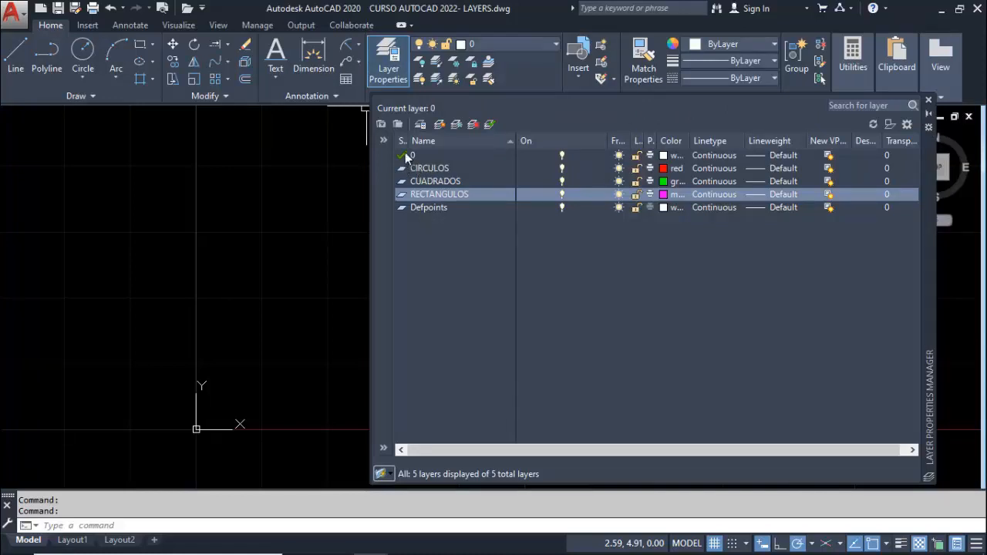
Widen the status column in the layer list slightly
drag(405, 140, 448, 141)
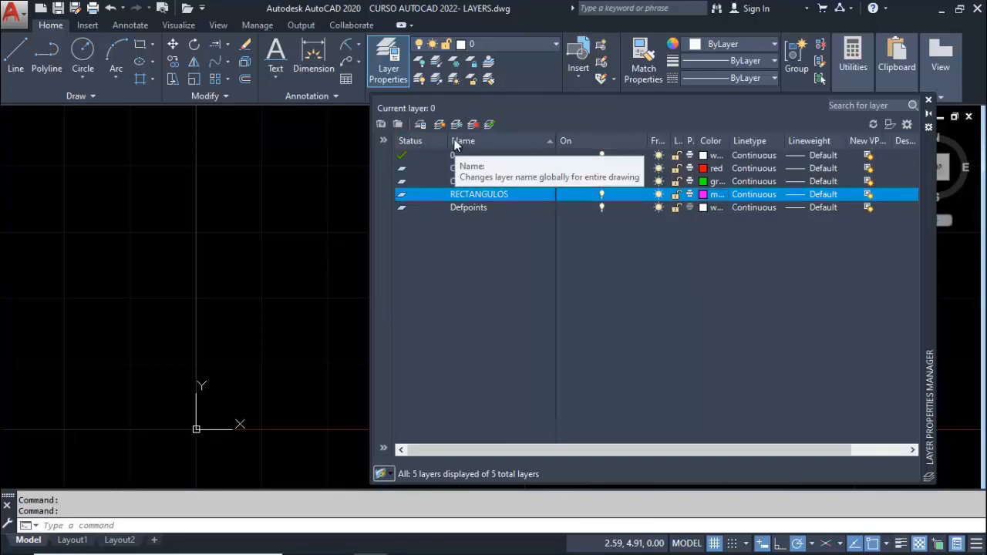
drag(448, 140, 423, 140)
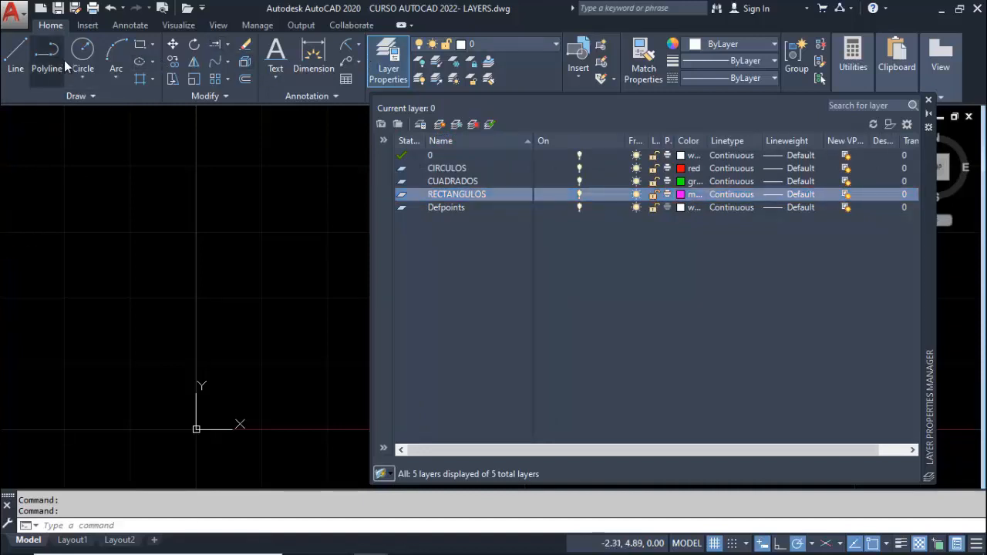
Draw a circle of about 0.46 radius on layer 0, above and to the right of the origin
click(83, 54)
click(264, 324)
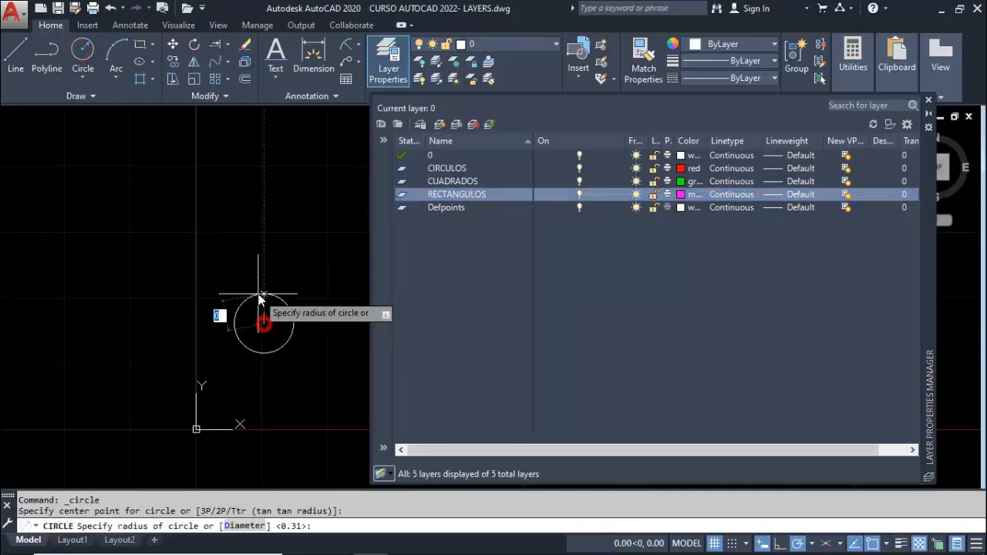
click(262, 294)
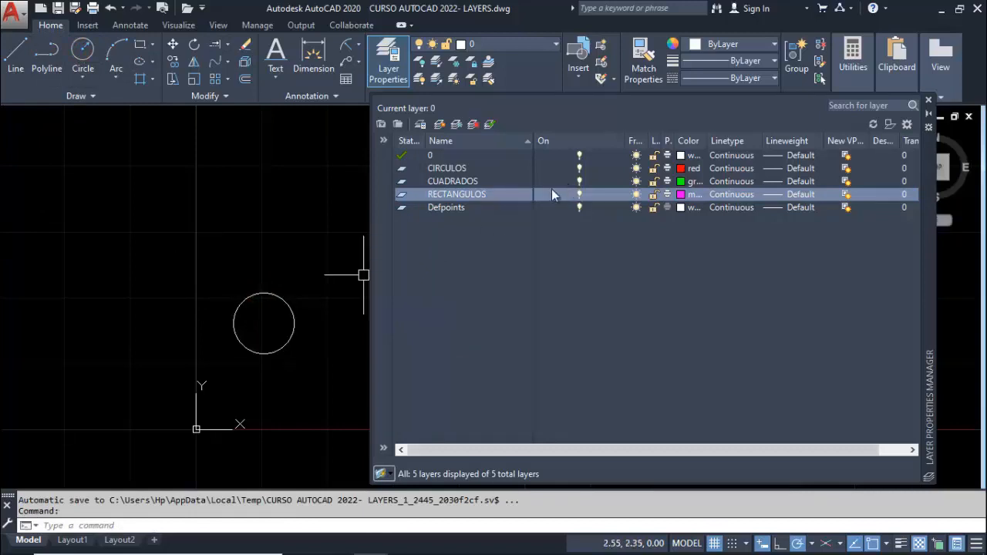
Make CIRCULOS the current layer and draw a circle of about 0.54 radius above the white circle
click(442, 167)
double_click(399, 168)
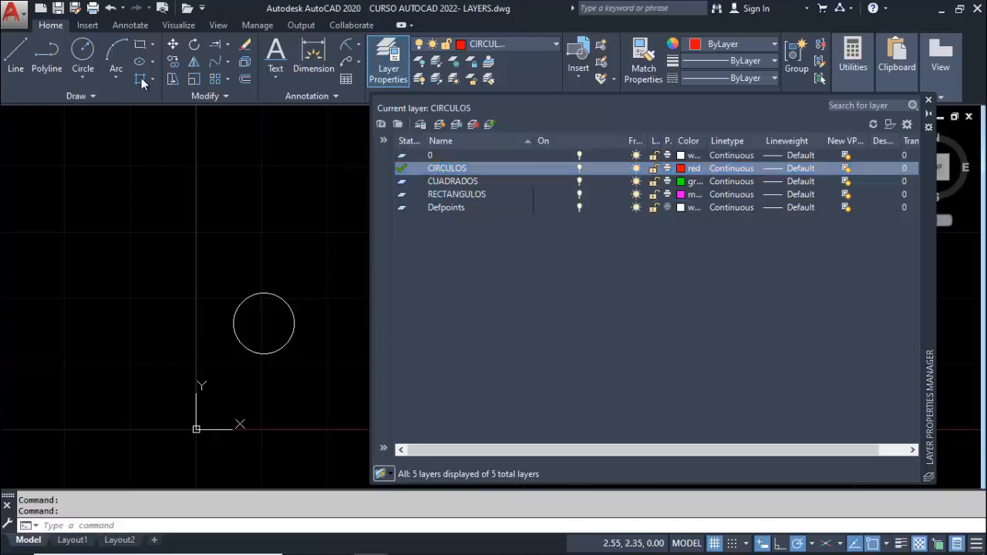
click(81, 51)
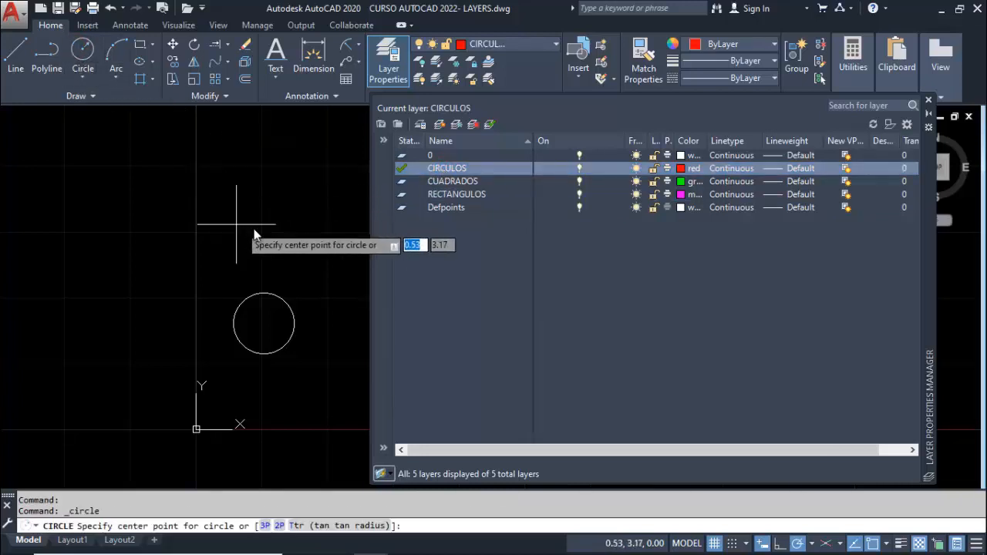
click(272, 219)
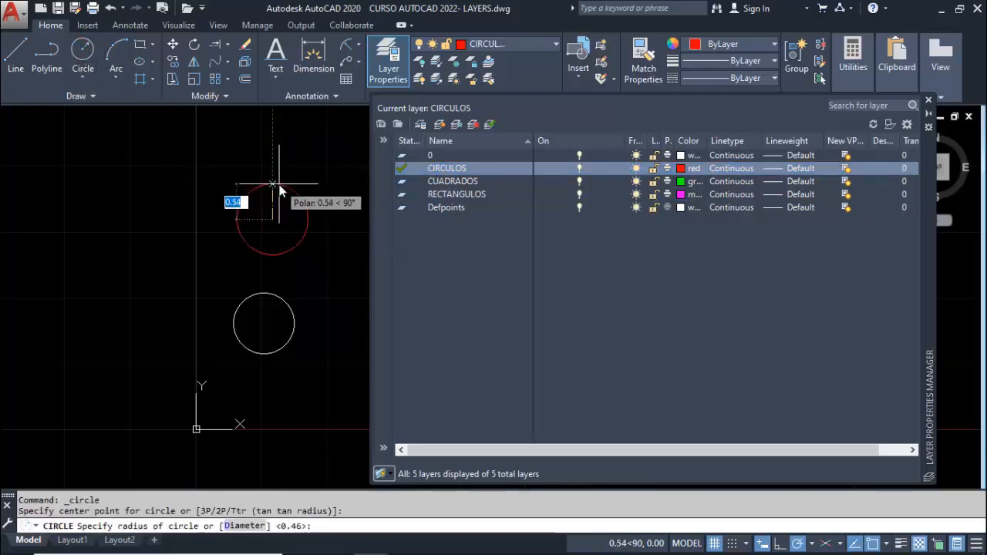
click(279, 185)
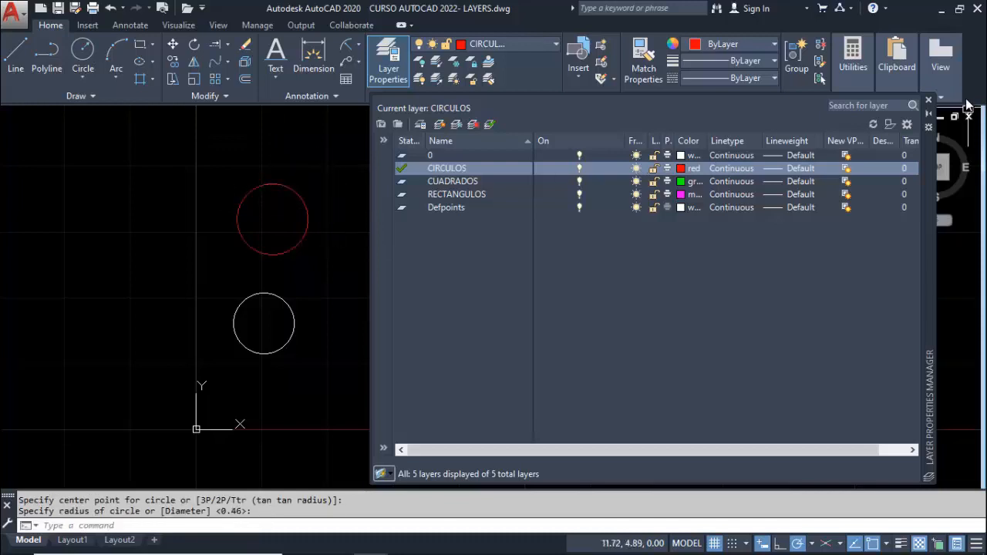
Close the layer manager and delete the white circle drawn on layer 0
click(929, 101)
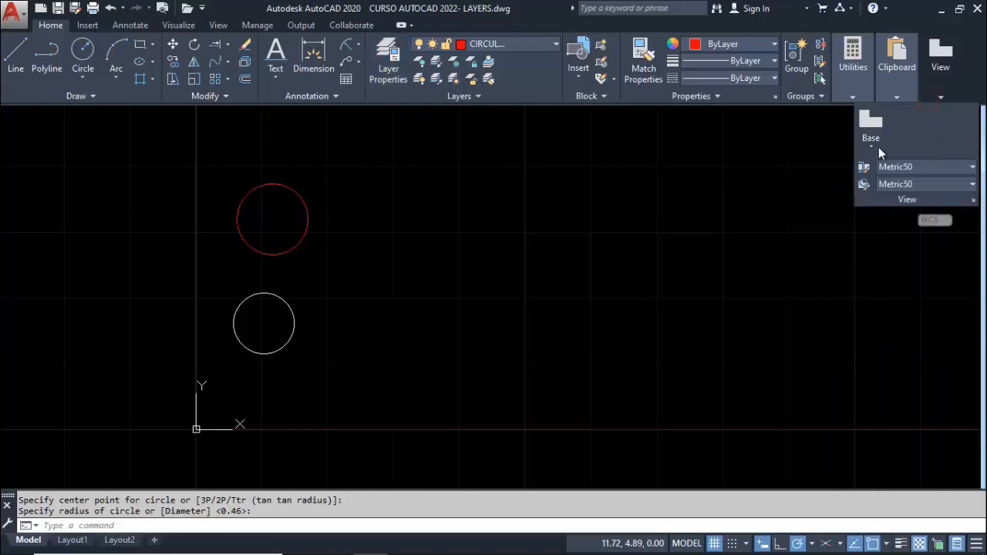
key(Escape)
click(298, 333)
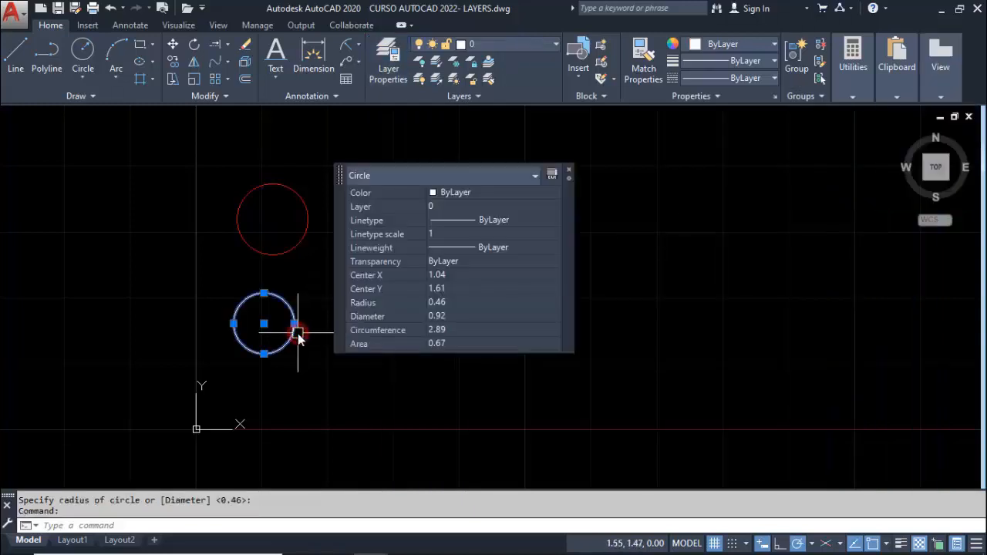
key(Delete)
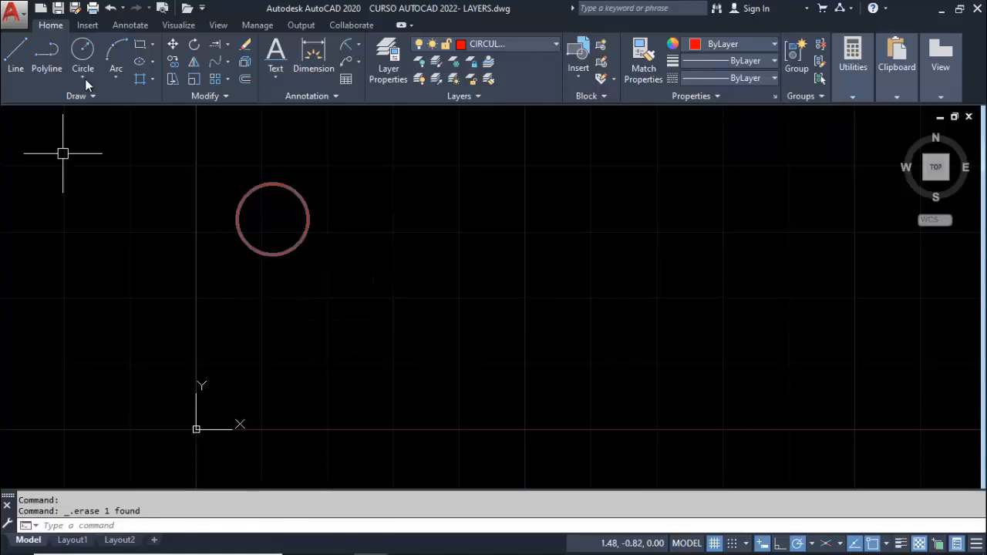
Draw three more circles on layer CIRCULOS: one of about 0.58 radius, one of about 0.54 radius, and a smaller one between the others
click(91, 54)
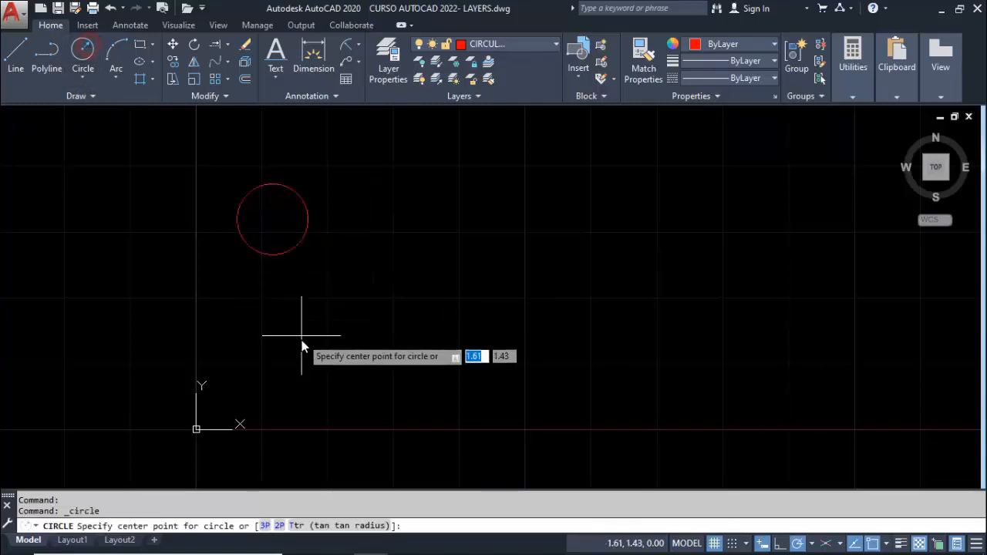
click(296, 344)
click(303, 305)
key(Return)
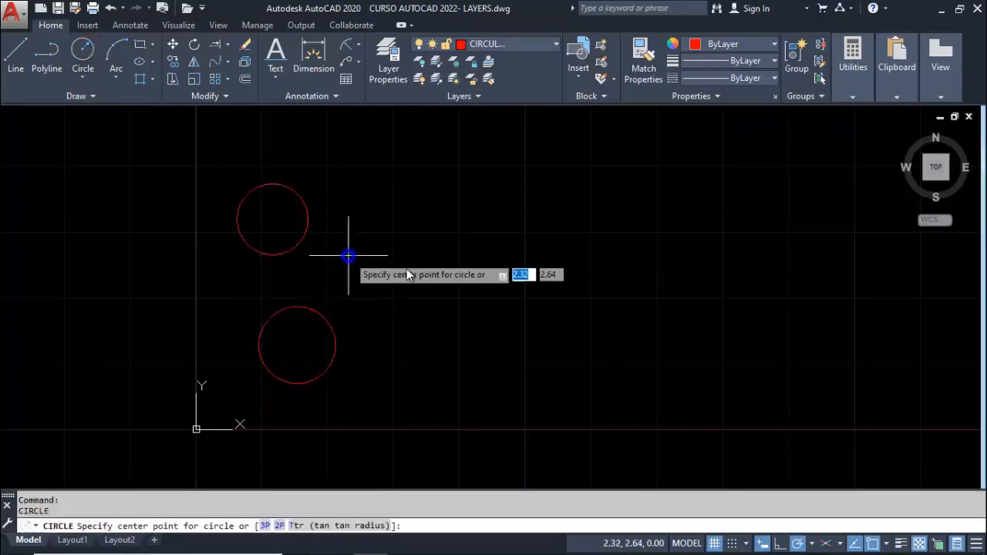
click(407, 267)
click(409, 234)
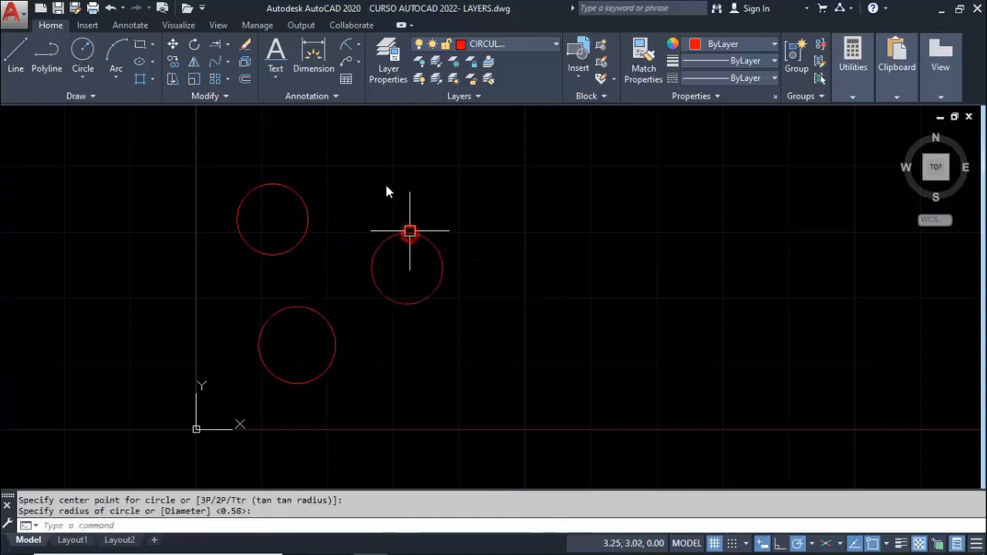
key(Return)
click(332, 275)
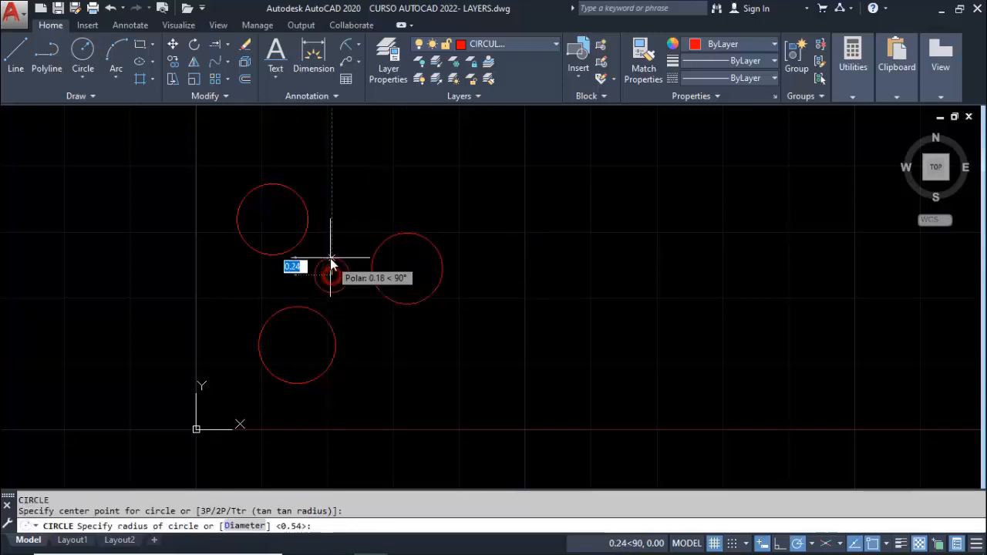
click(331, 258)
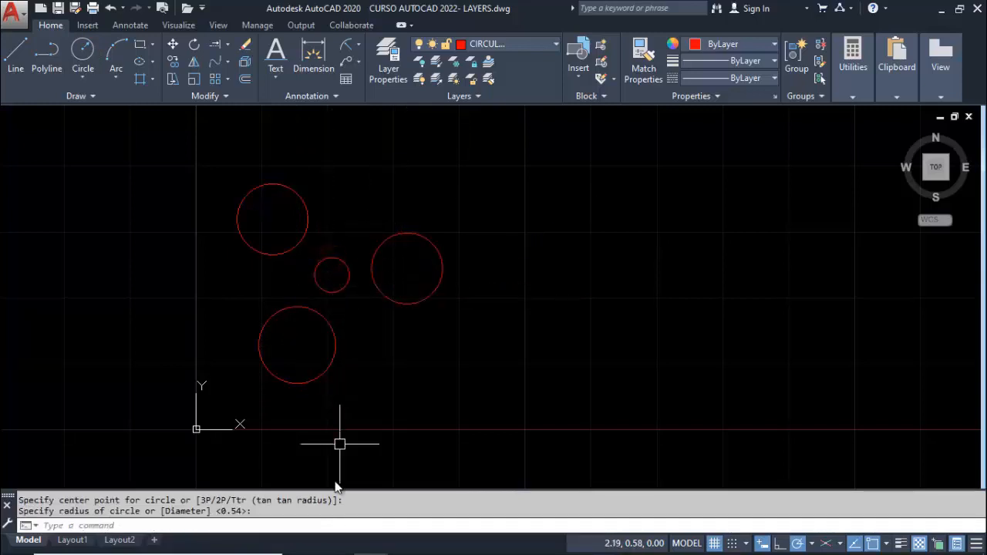
Make CUADRADOS the current layer and draw a 1 by 1 square to the right of the circles
click(531, 44)
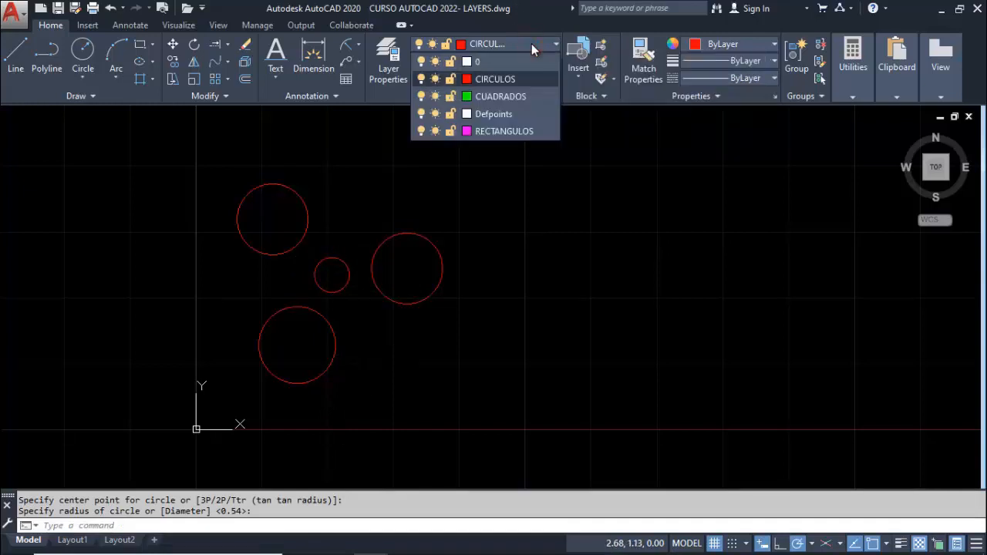
click(503, 96)
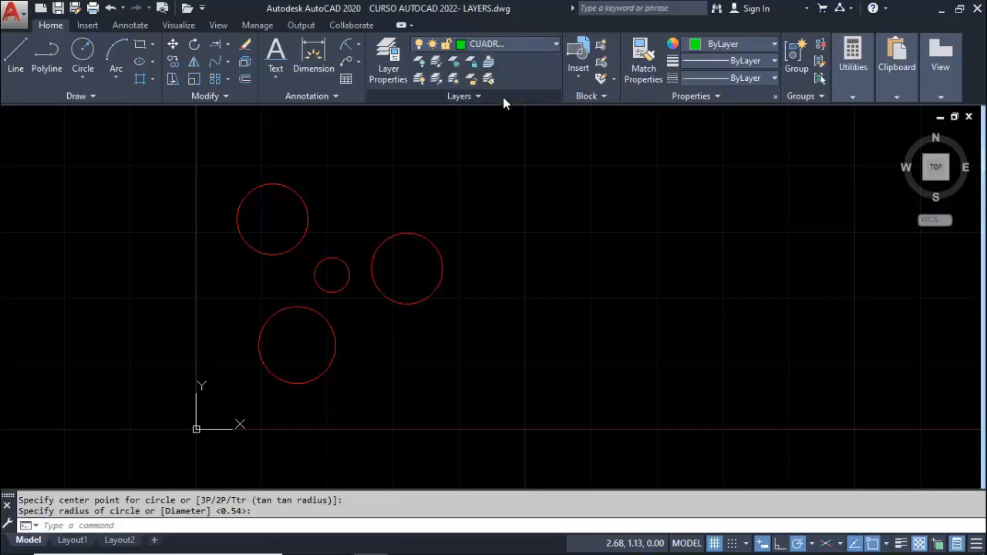
click(141, 47)
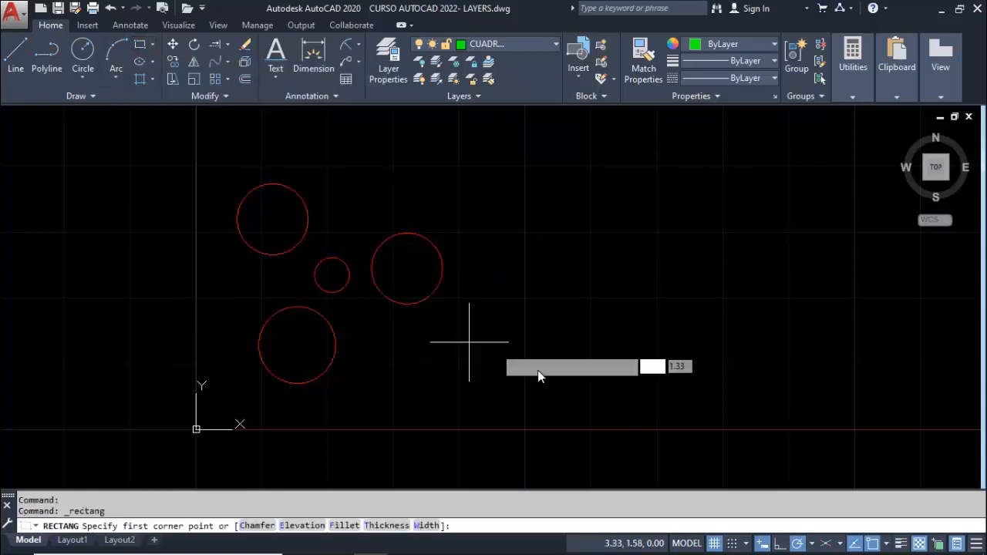
click(561, 360)
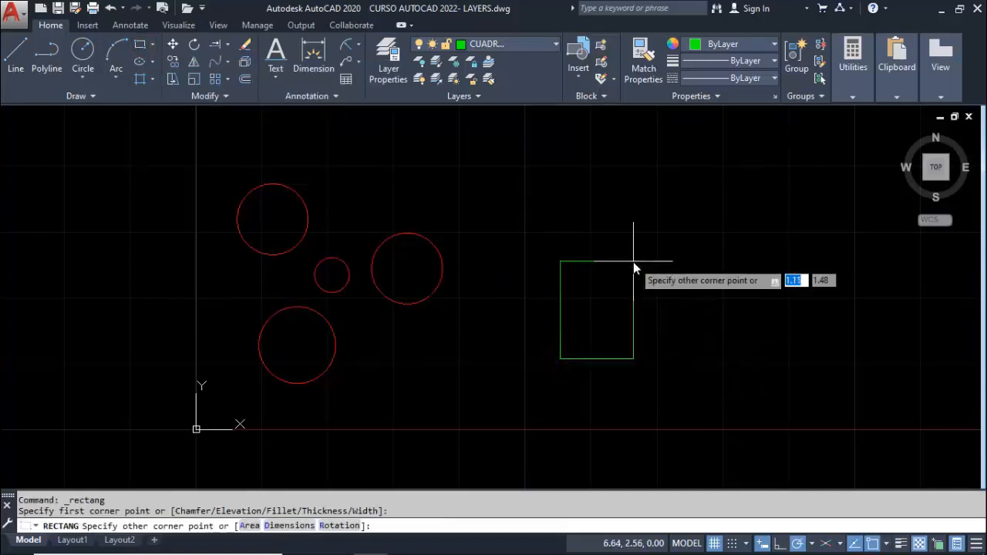
text(@1,1)
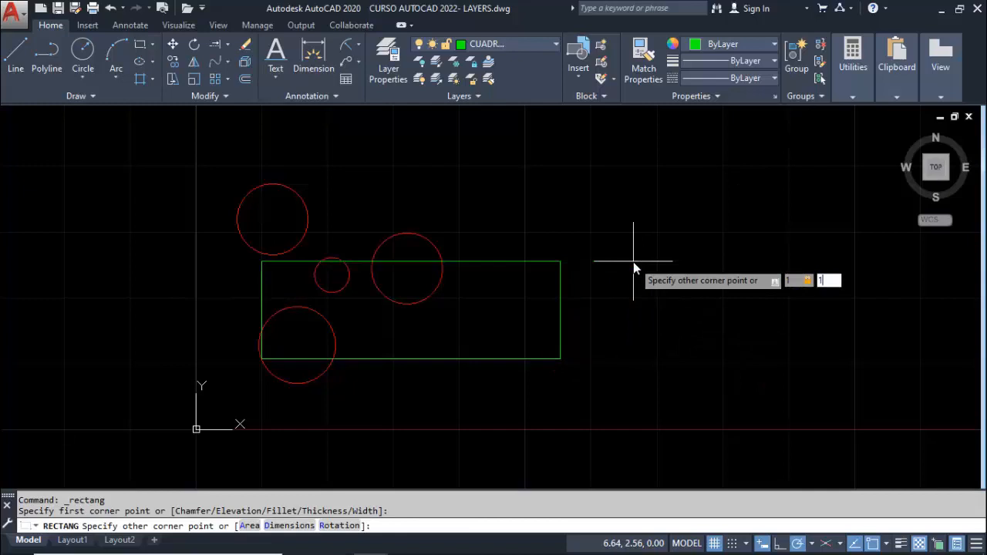
key(Return)
key(Return)
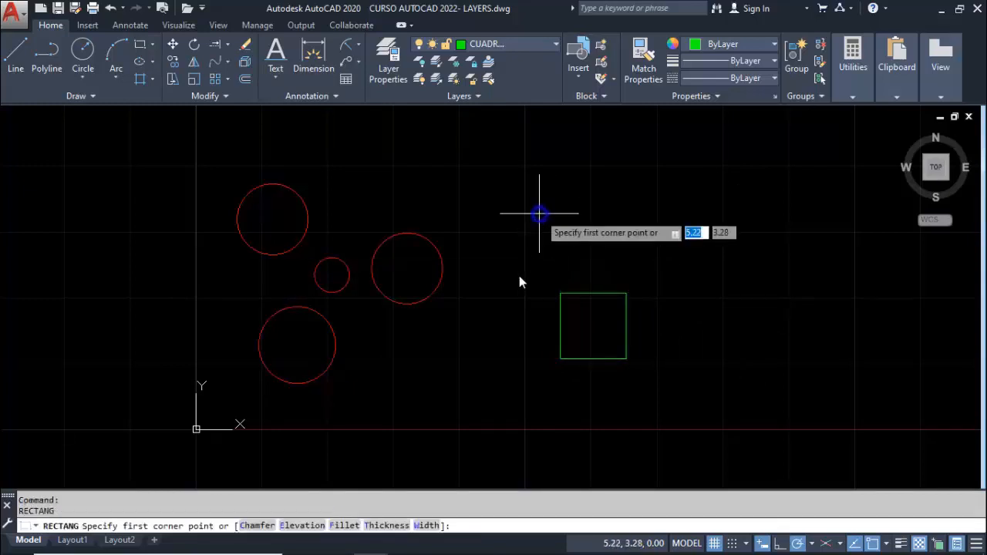
Draw a 0.7 by 0.7 square between the circles and the first green square
click(441, 375)
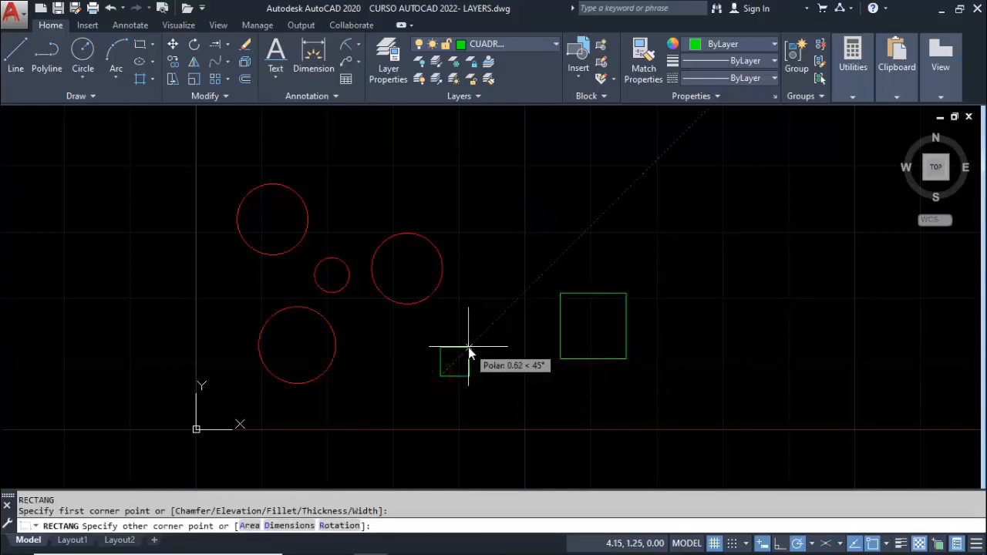
text(.7,)
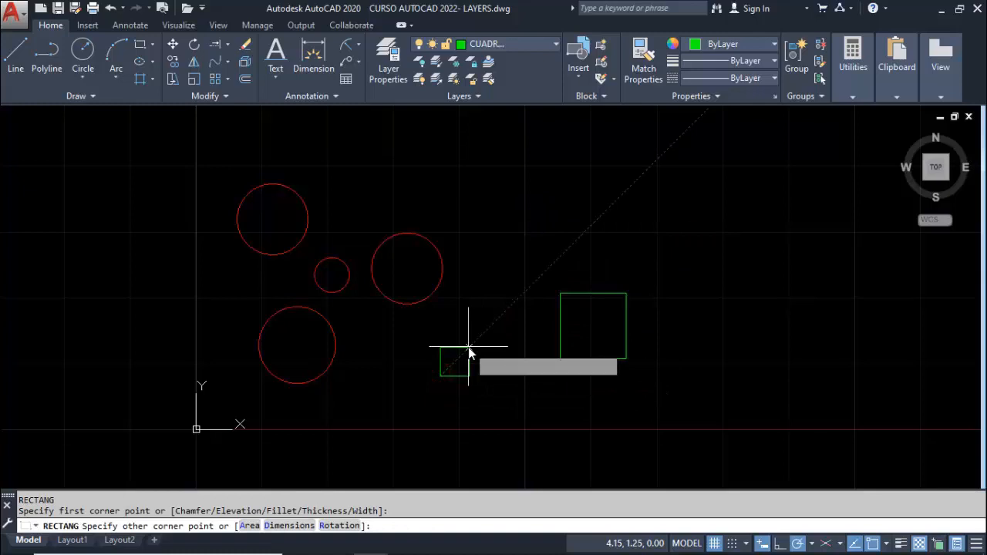
text(.7)
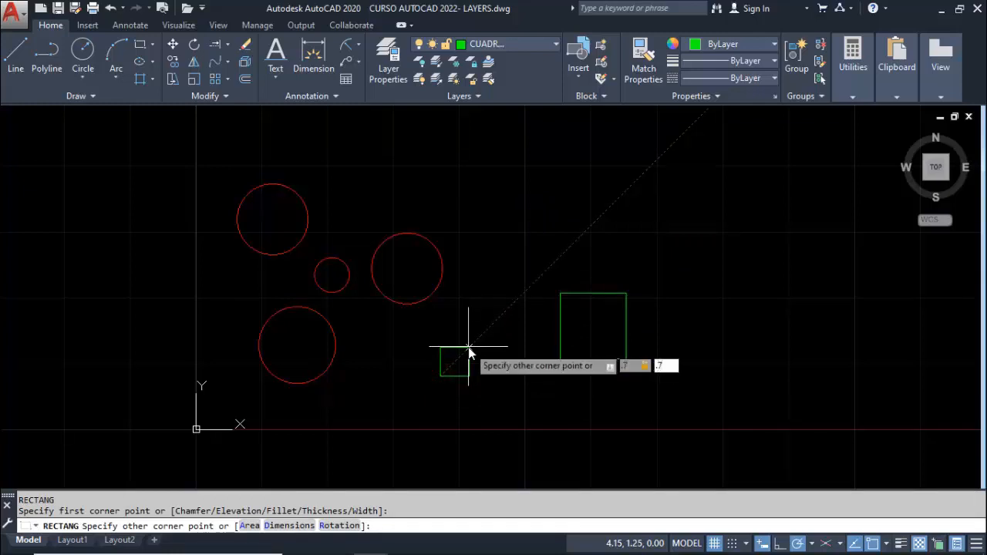
key(Return)
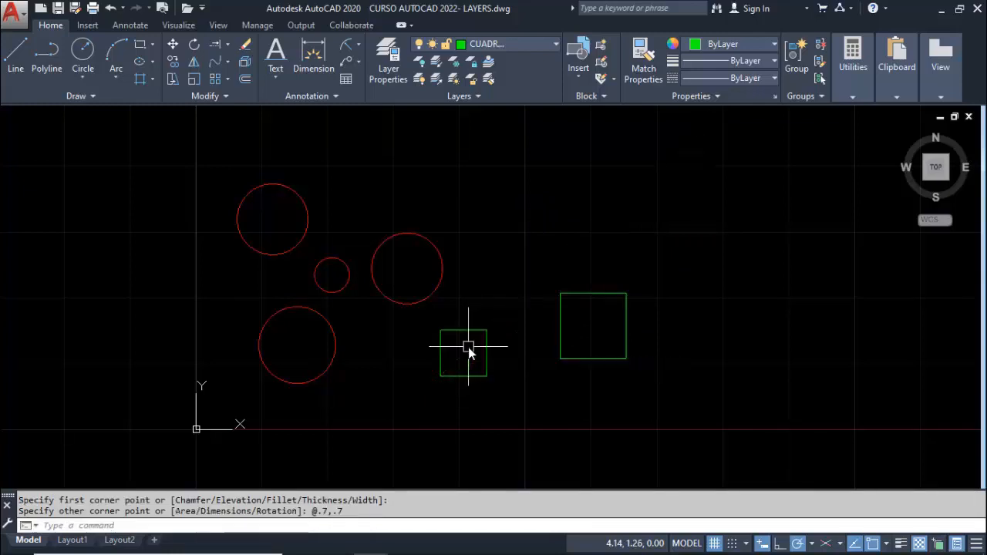
Draw a 1.1 by 1.1 square above the 1 by 1 square
key(Return)
click(548, 217)
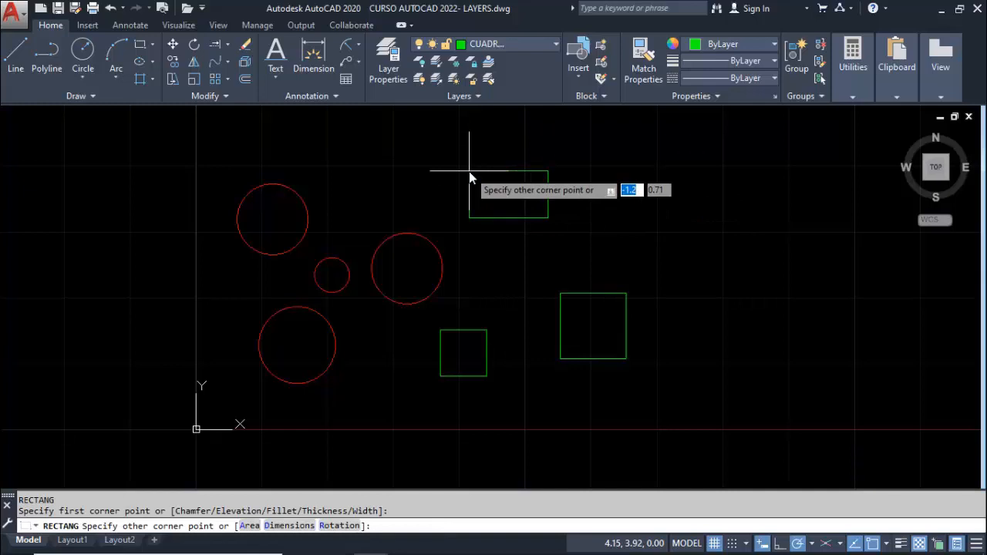
text(1.1)
key(Tab)
text(1.1)
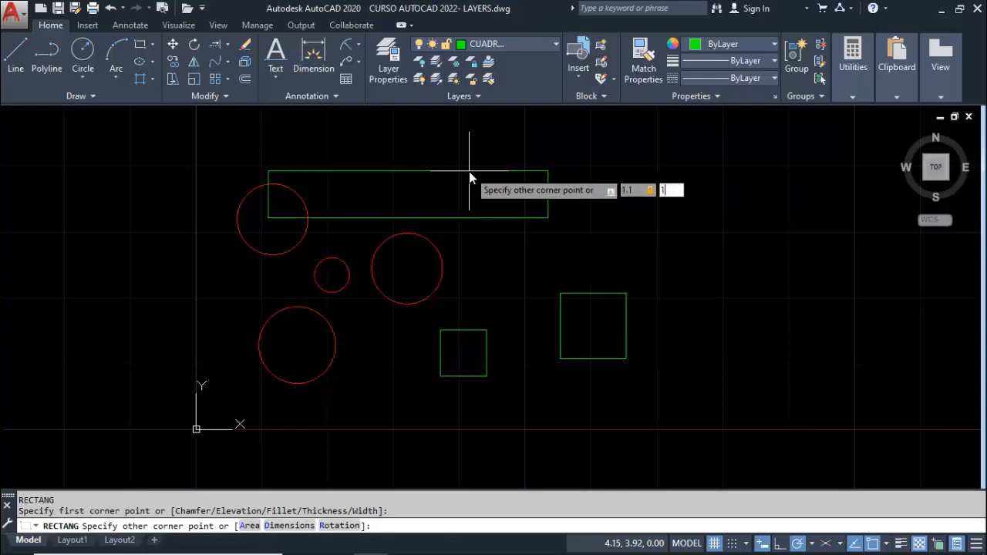
key(Return)
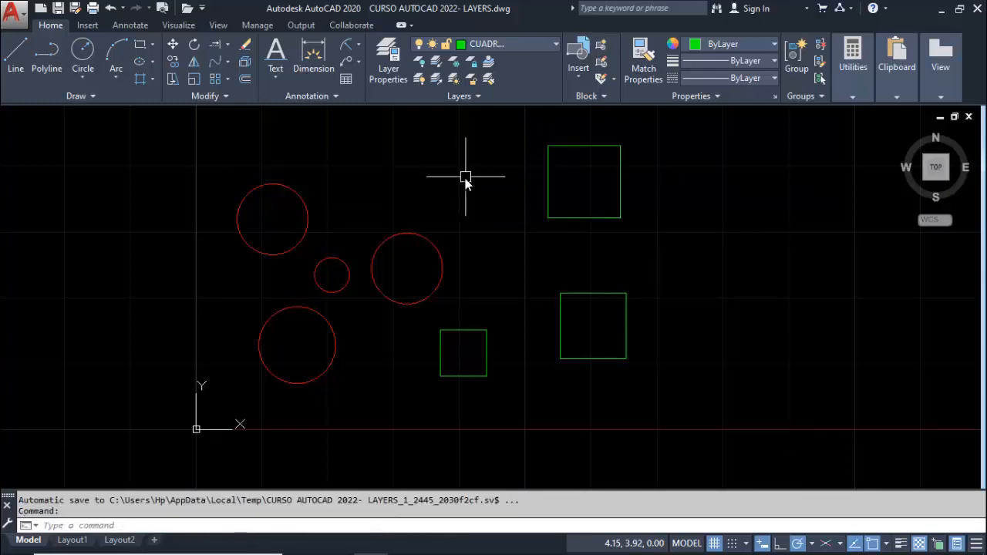
Make RECTANGULOS the current layer and draw a 2 by 1 rectangle above the circles, beside the upper green square
click(498, 47)
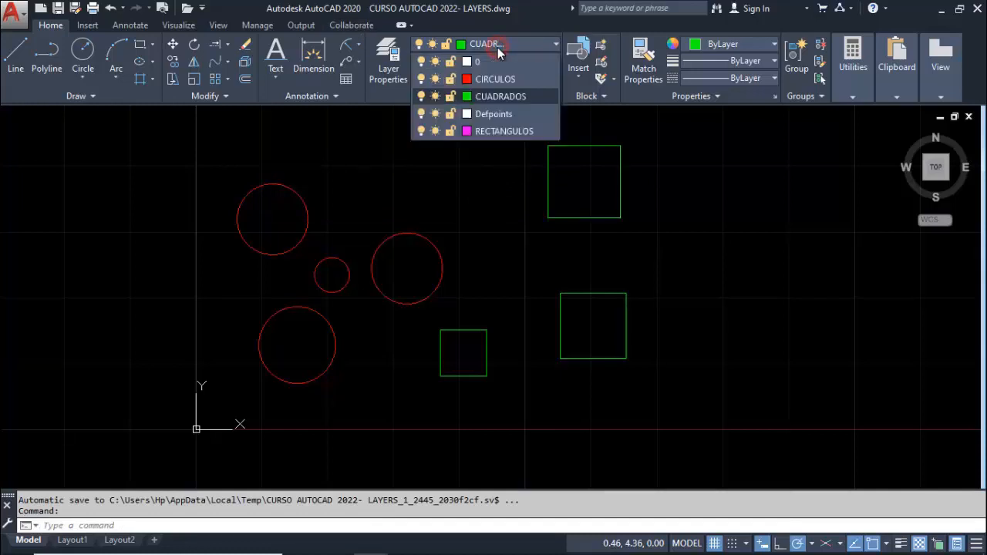
click(494, 131)
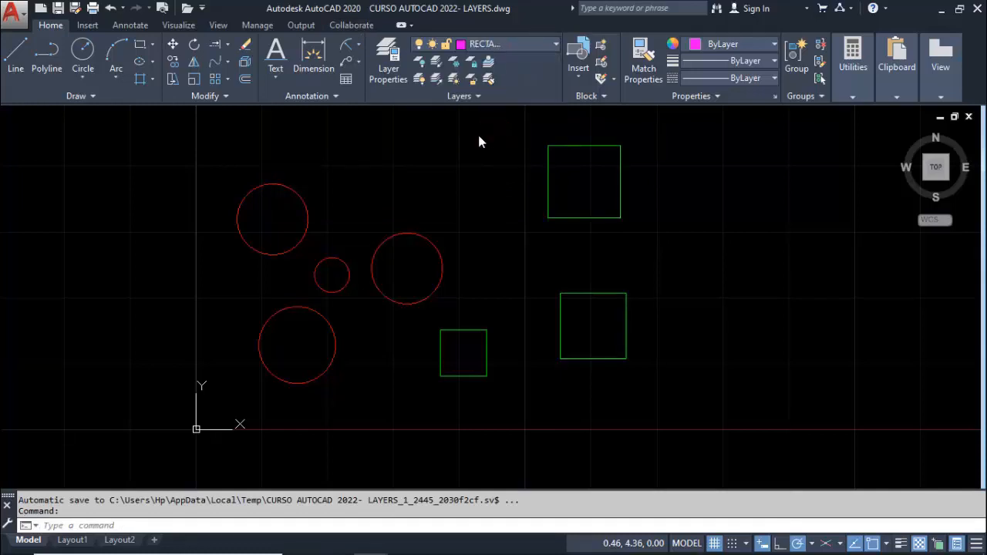
click(140, 47)
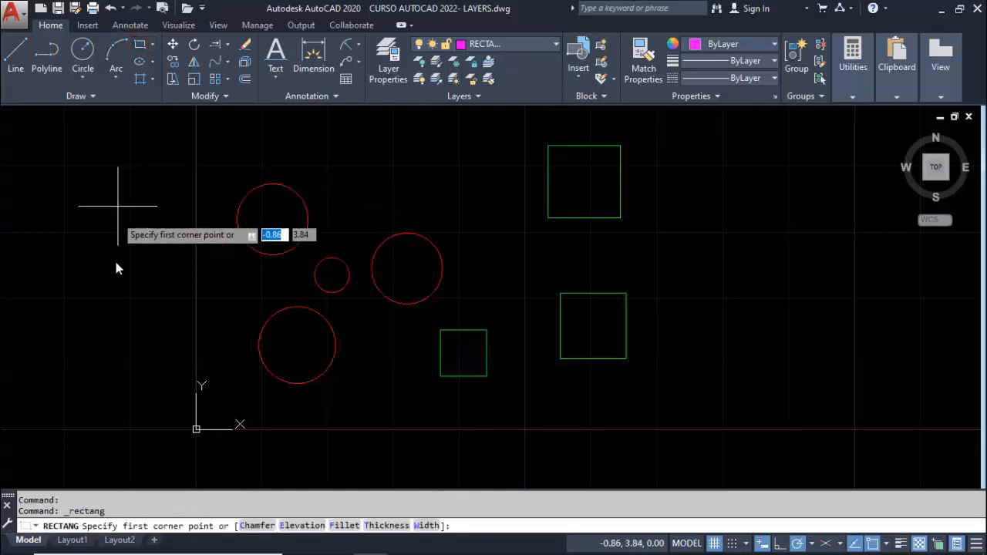
click(356, 195)
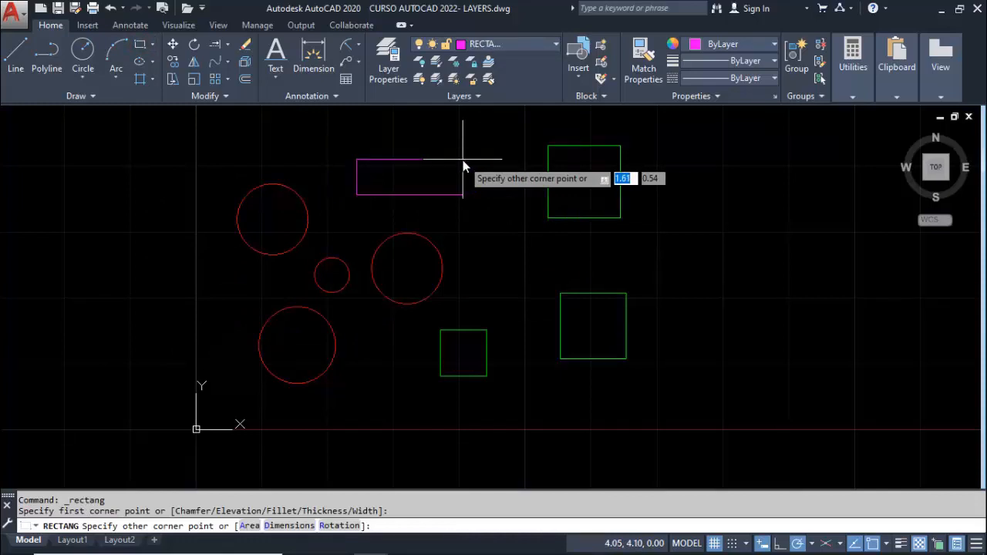
text(@2,1)
key(Return)
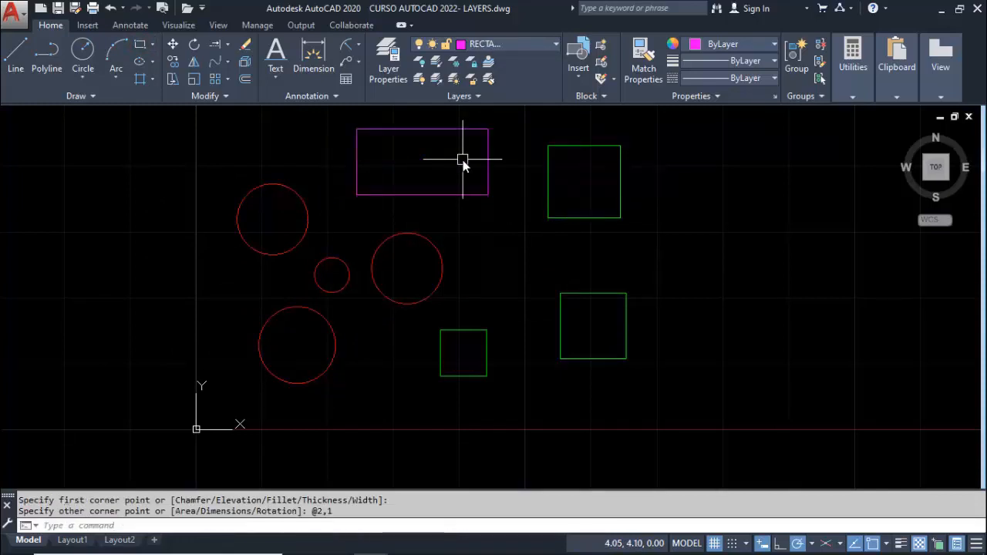
Draw a 0.5 by 0.3 rectangle between the circles and the 1 by 1 green square
key(Return)
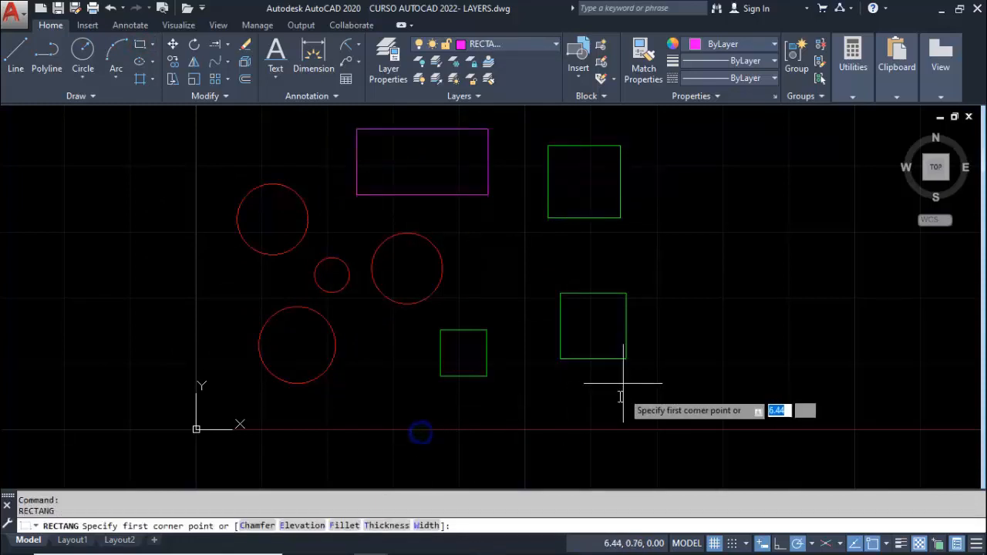
click(488, 277)
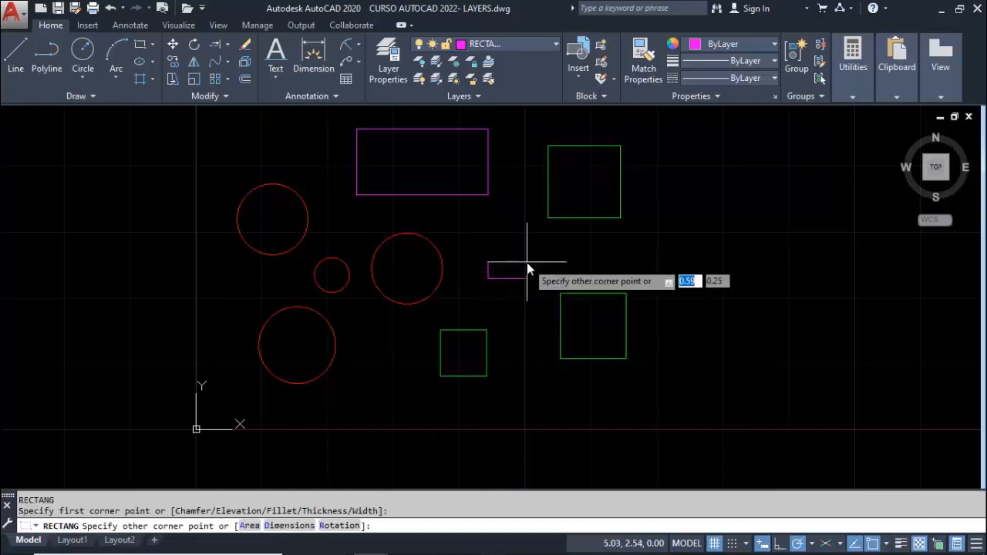
text(.5)
key(Tab)
text(.3)
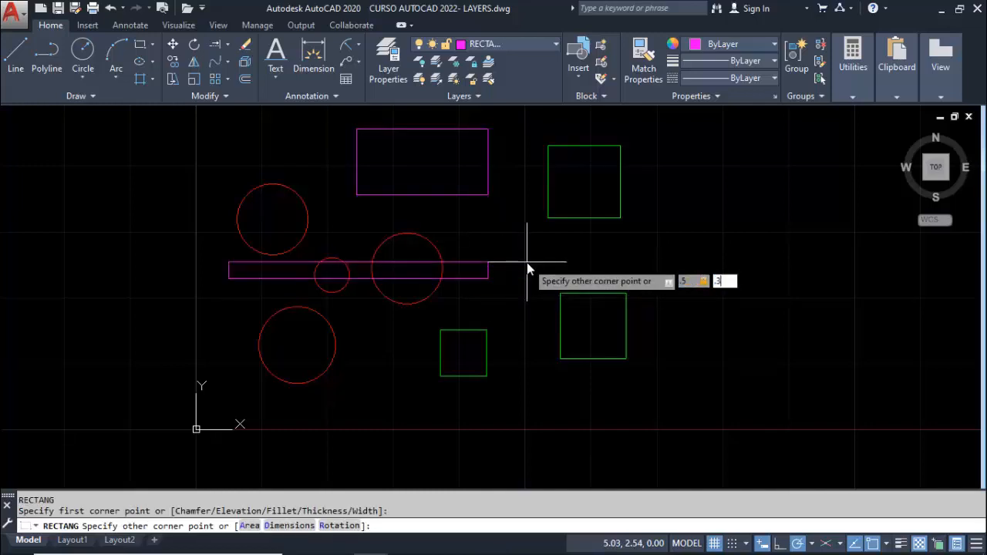
key(Return)
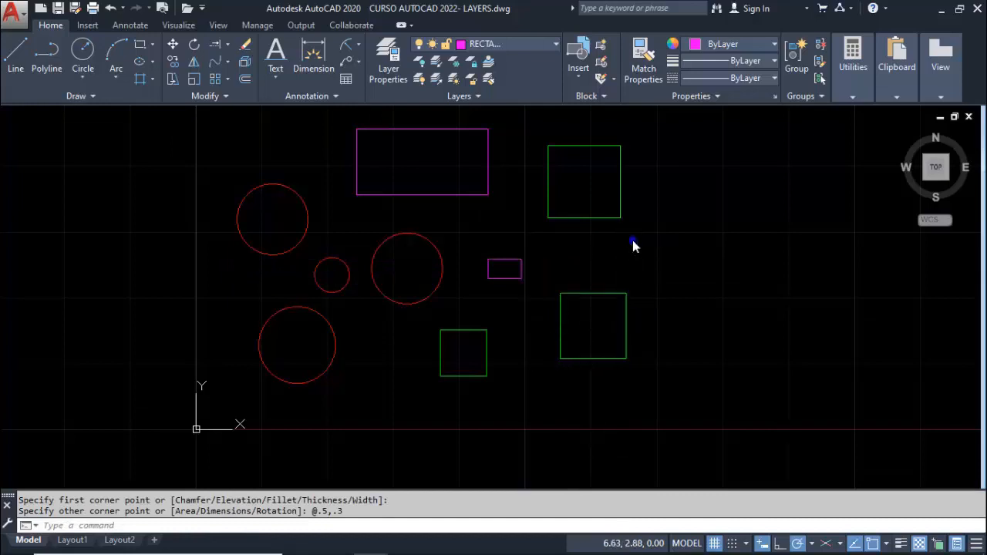
Draw a 0.3 by 1 upright rectangle to the right of the 1 by 1 green square
key(Return)
click(703, 353)
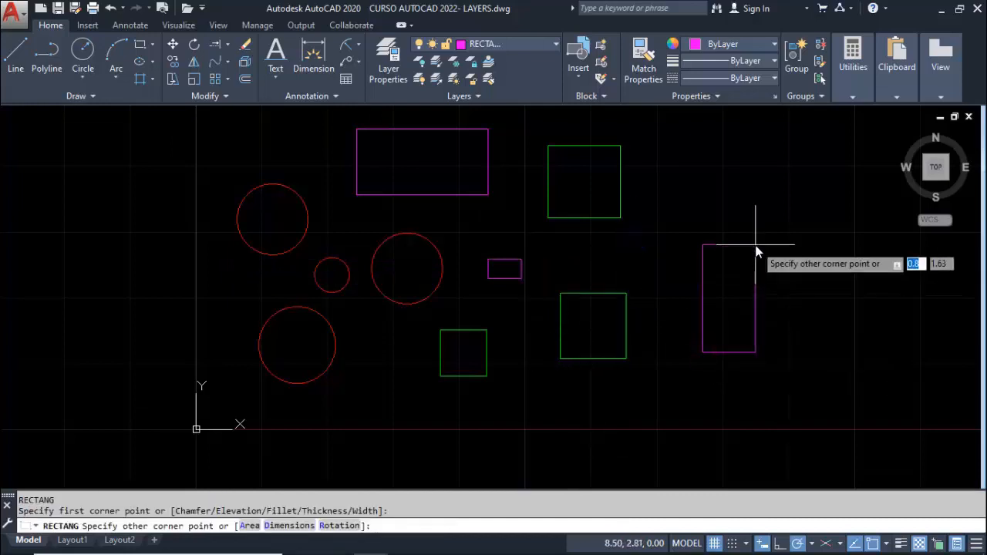
text(.3)
key(Tab)
text(1)
key(Return)
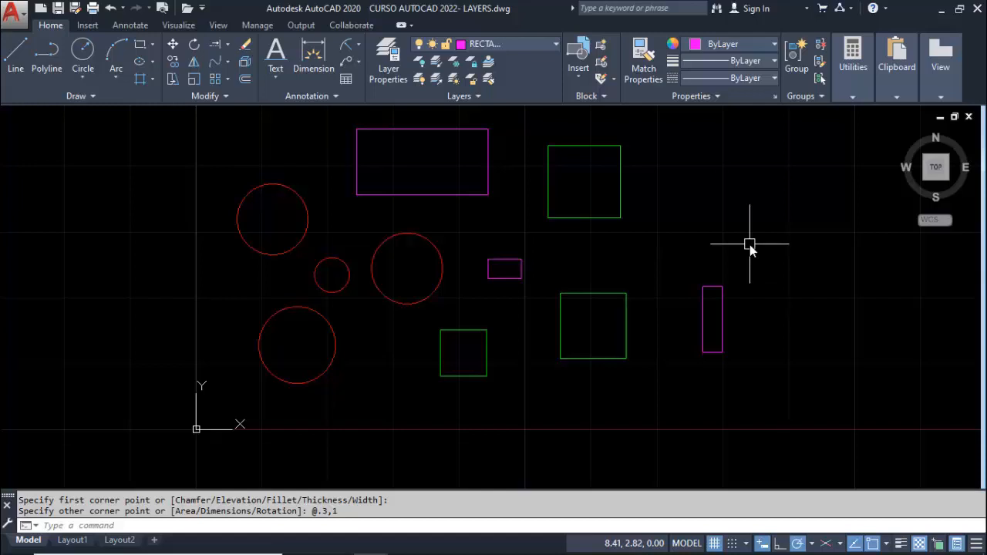
Turn the CIRCULOS layer off and back on, and do the same with the CUADRADOS layer
click(548, 48)
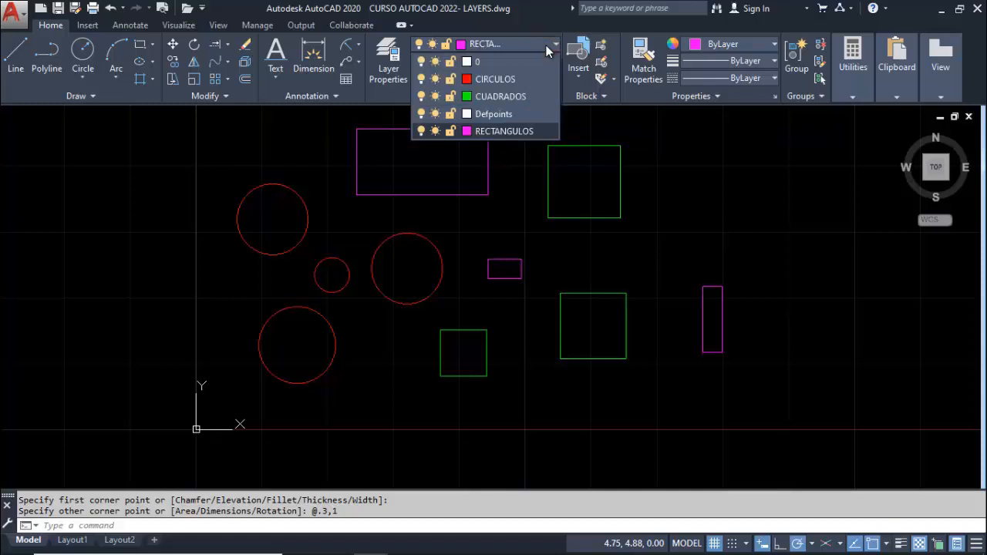
click(421, 80)
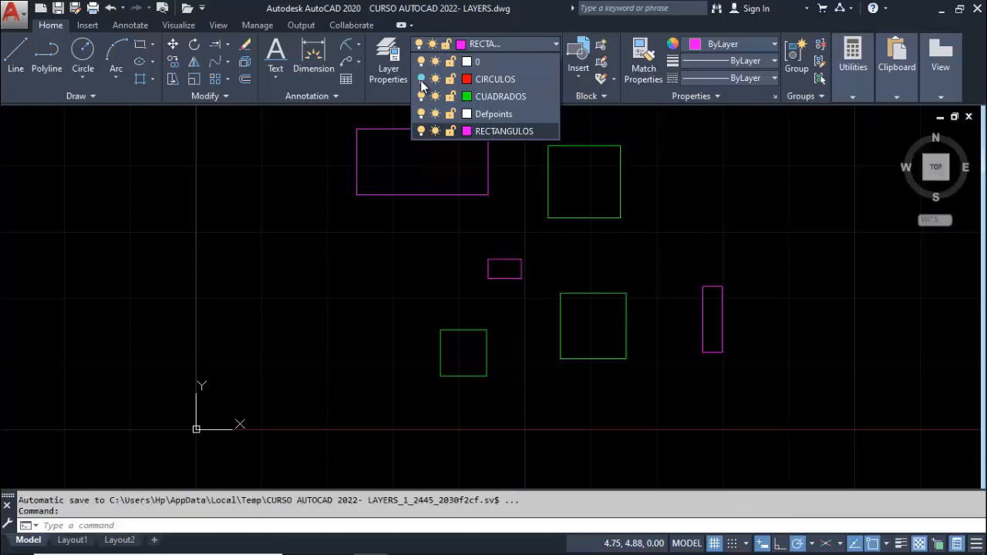
click(421, 79)
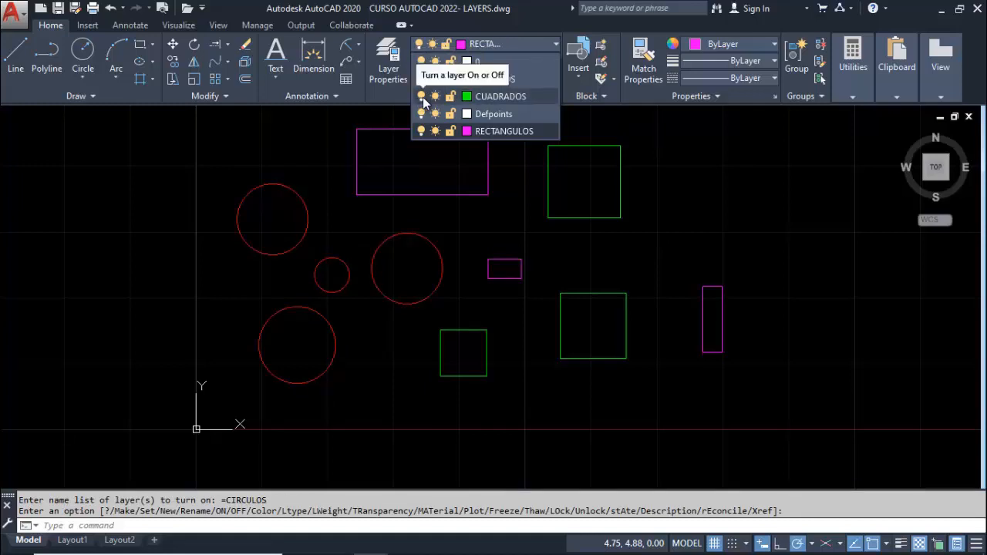
click(421, 96)
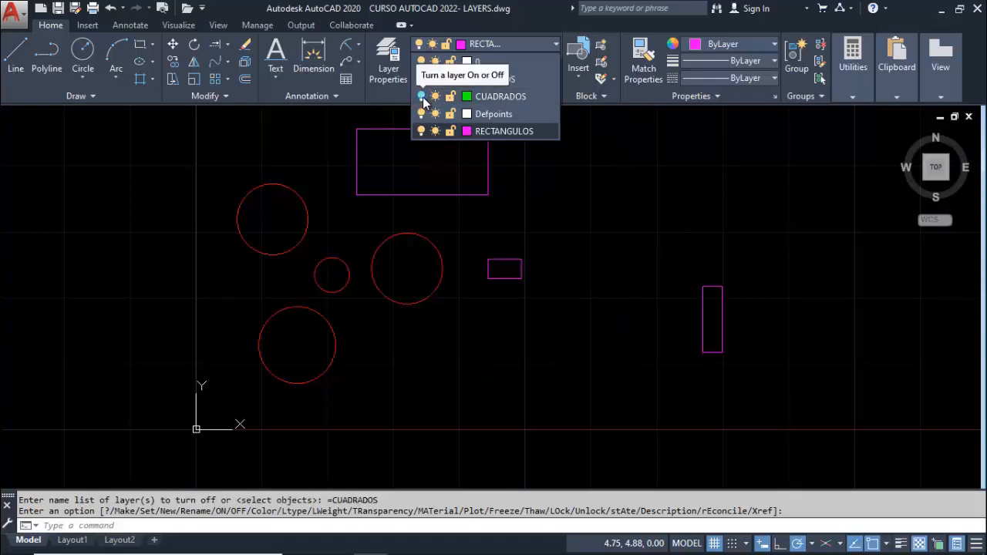
click(421, 97)
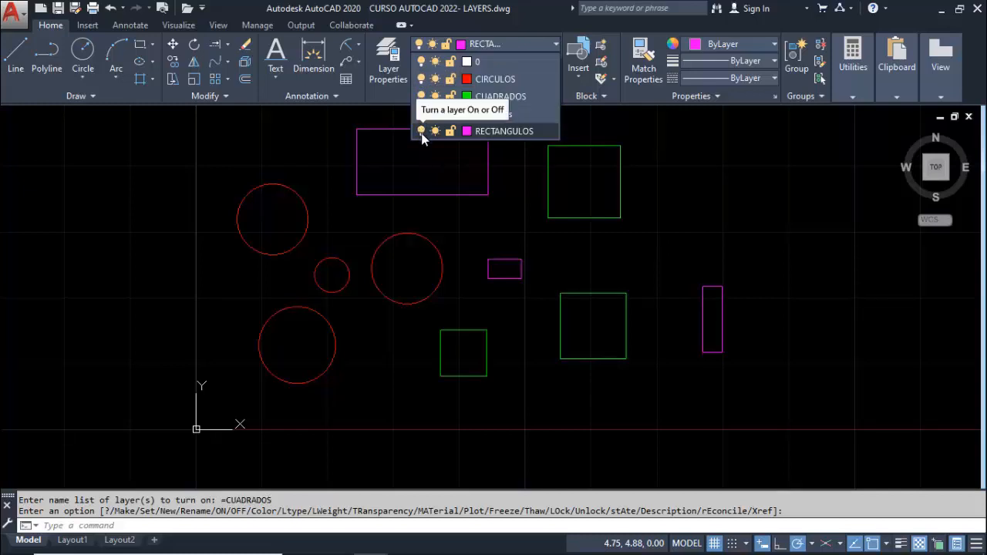
Turn off the current layer RECTANGULOS, accepting that it is the current one, and turn it back on
click(421, 132)
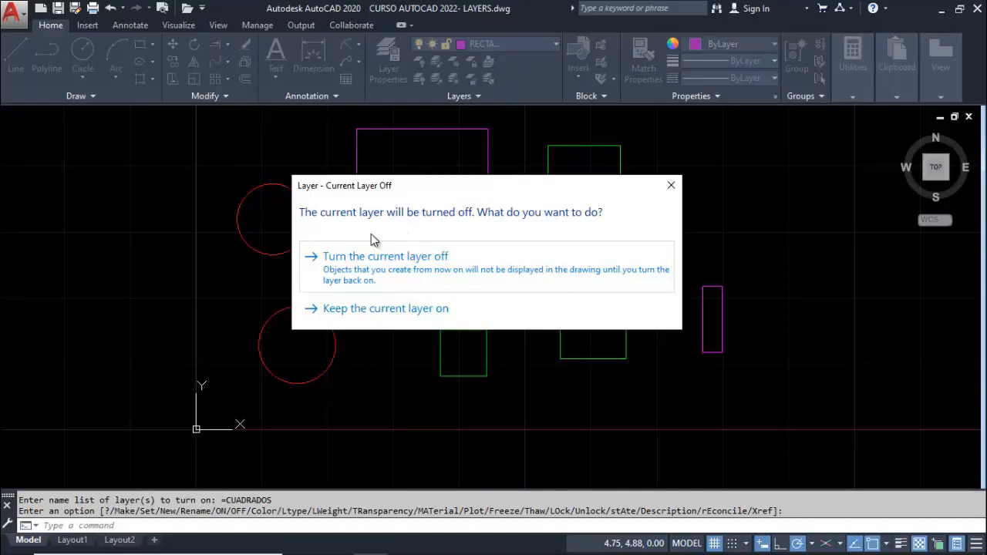
click(380, 274)
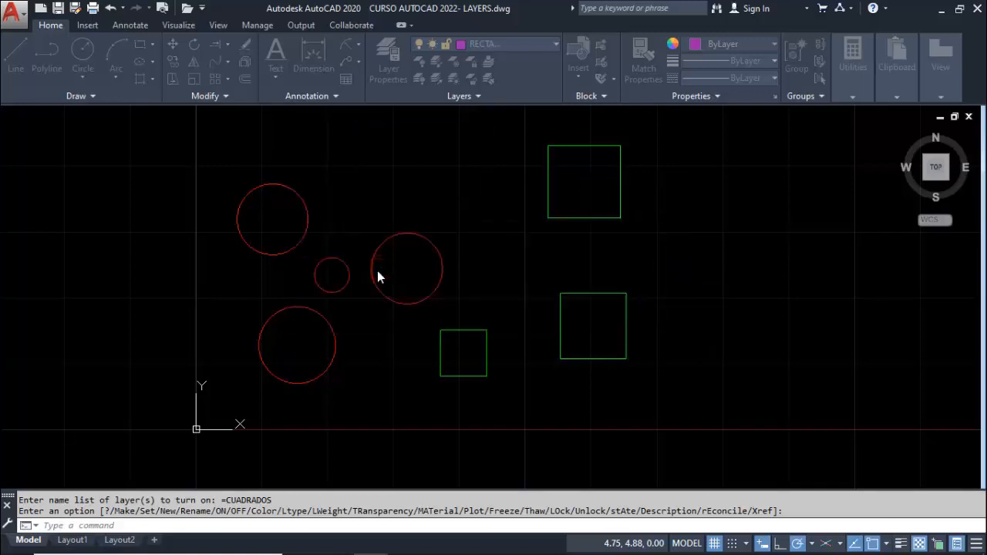
click(521, 45)
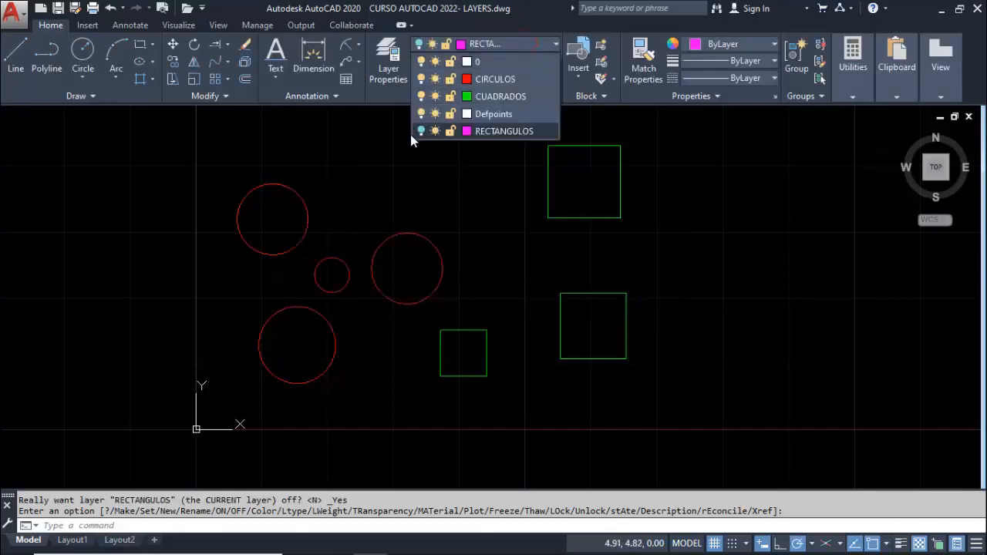
click(421, 131)
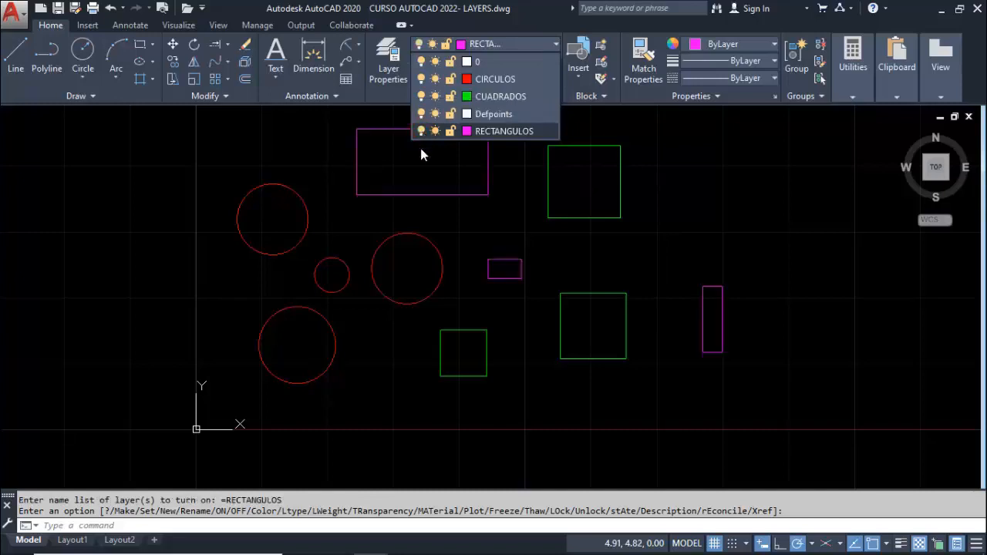
click(486, 230)
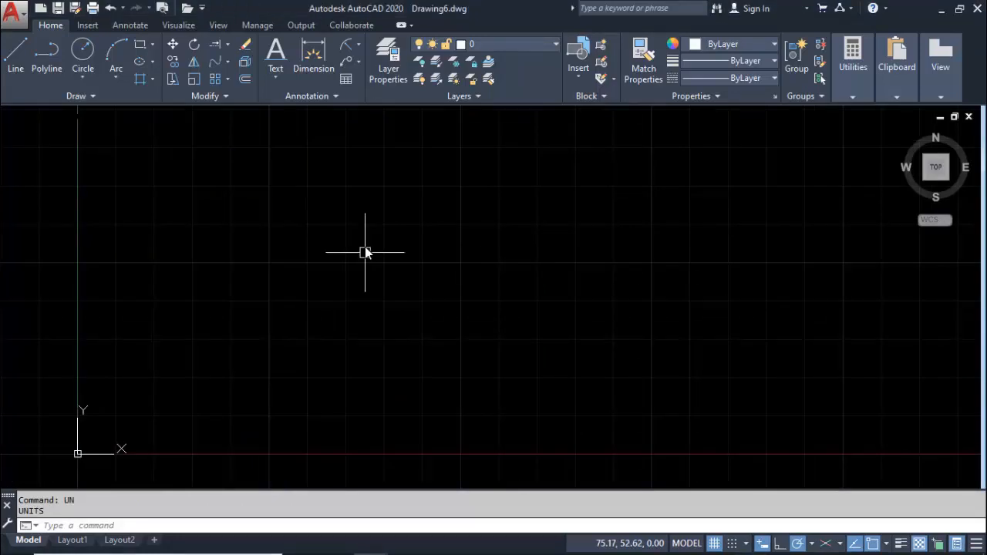
Create a layer named MUROS in the empty drawing and set its color to red
click(381, 65)
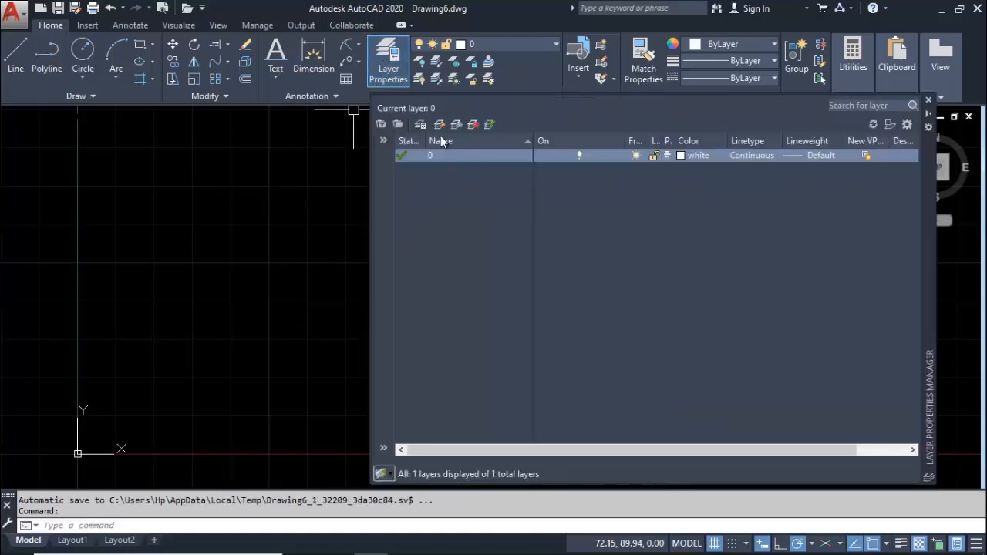
click(439, 125)
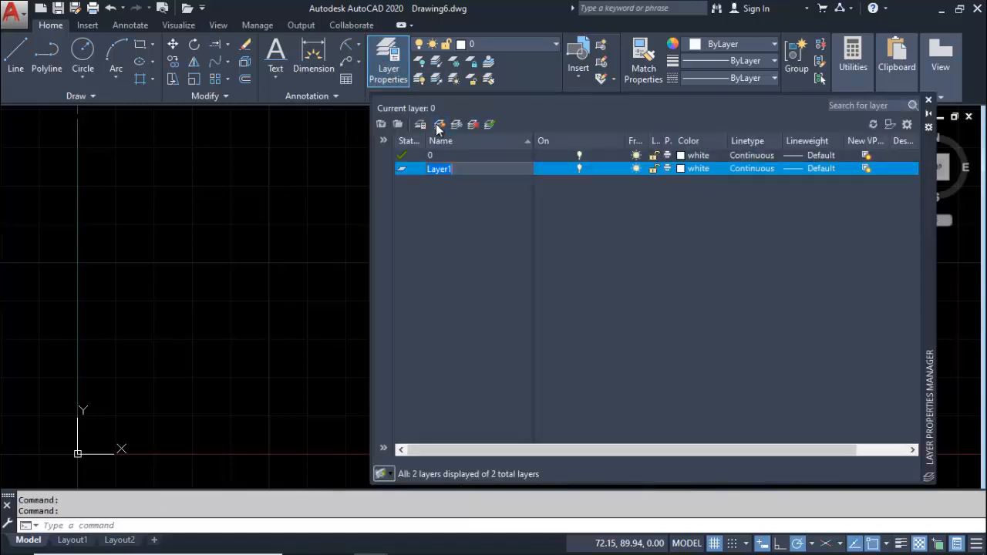
text(MUROS)
click(680, 169)
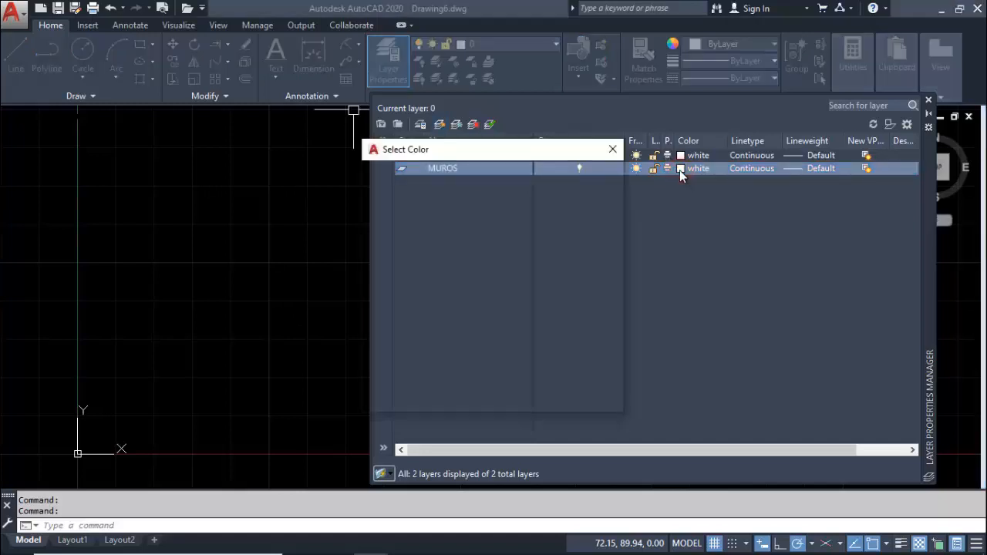
click(379, 315)
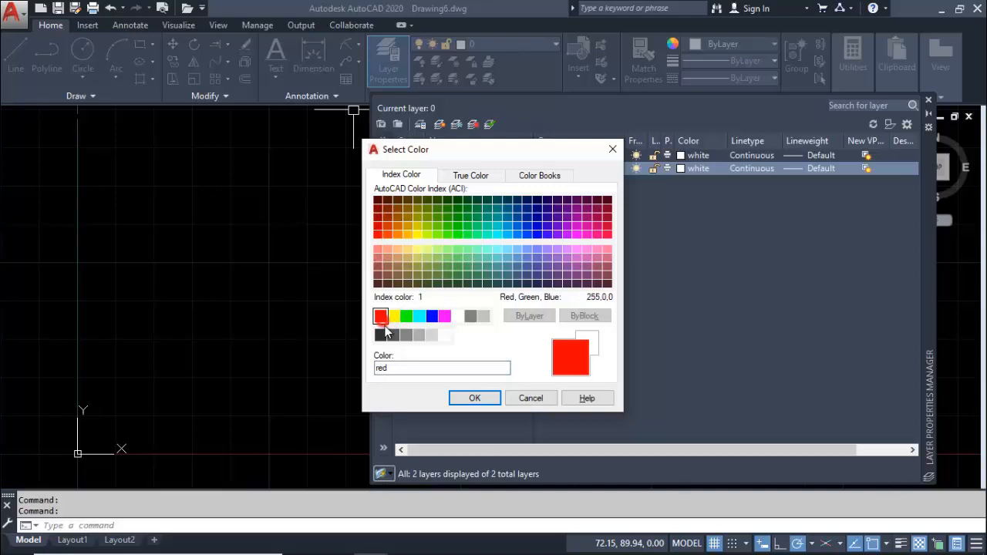
click(475, 398)
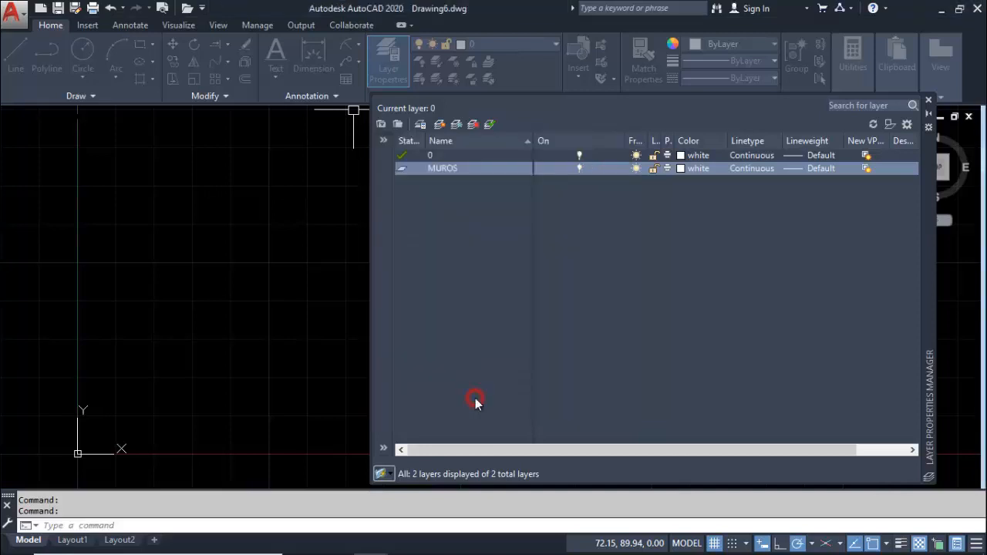
Create a layer named PUERTAS and set its color to magenta
click(436, 130)
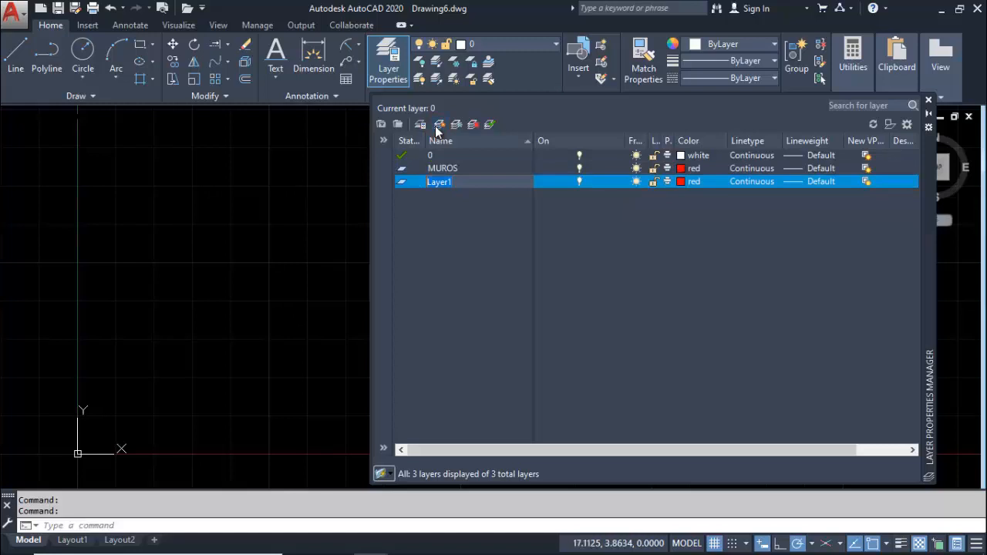
text(PU)
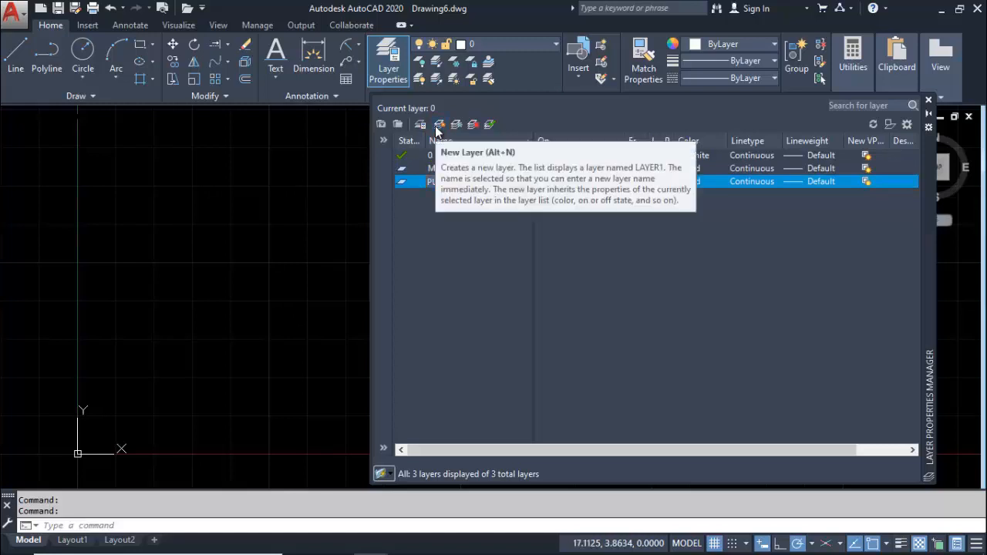
text(ERTAS)
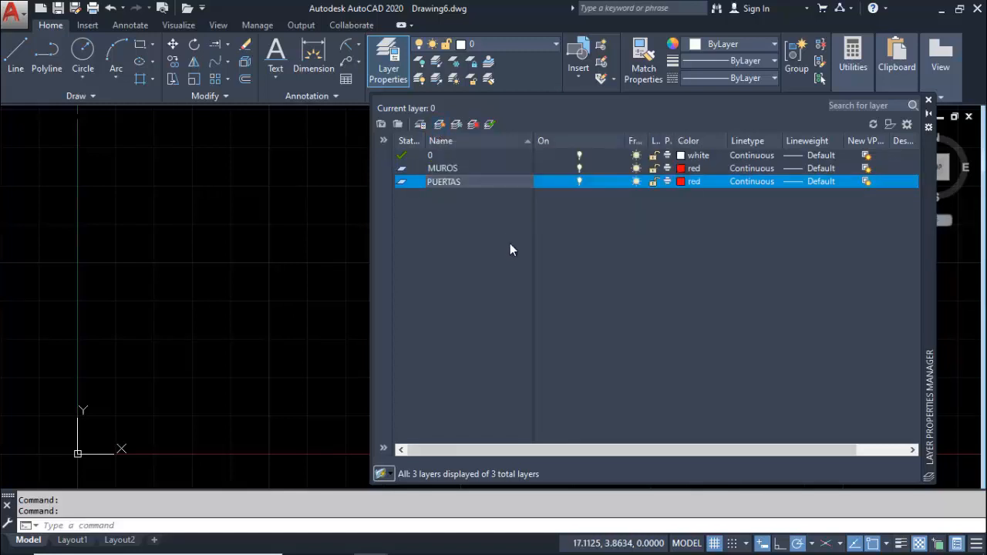
click(678, 183)
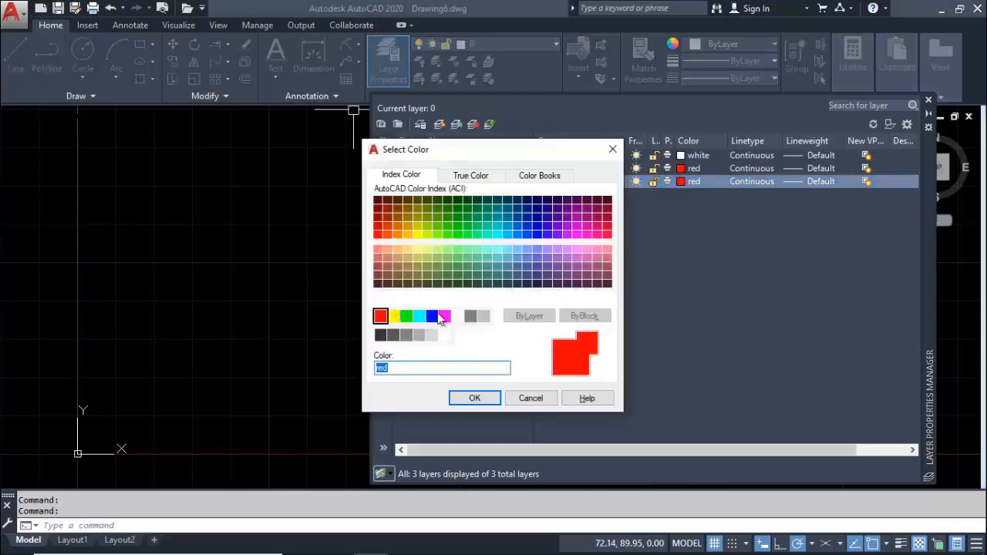
click(444, 316)
click(472, 398)
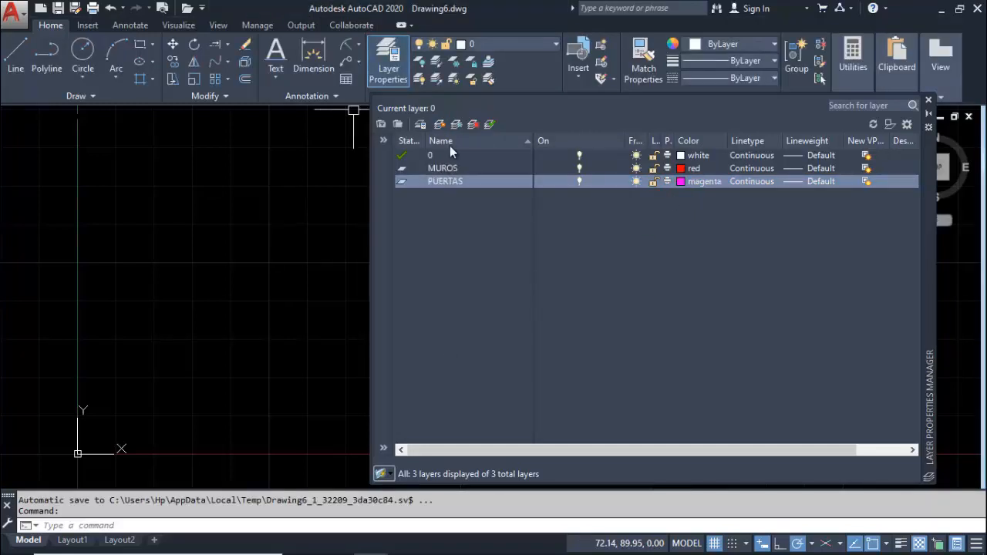
Create a layer named TEXTOS and set its color to yellow
click(439, 124)
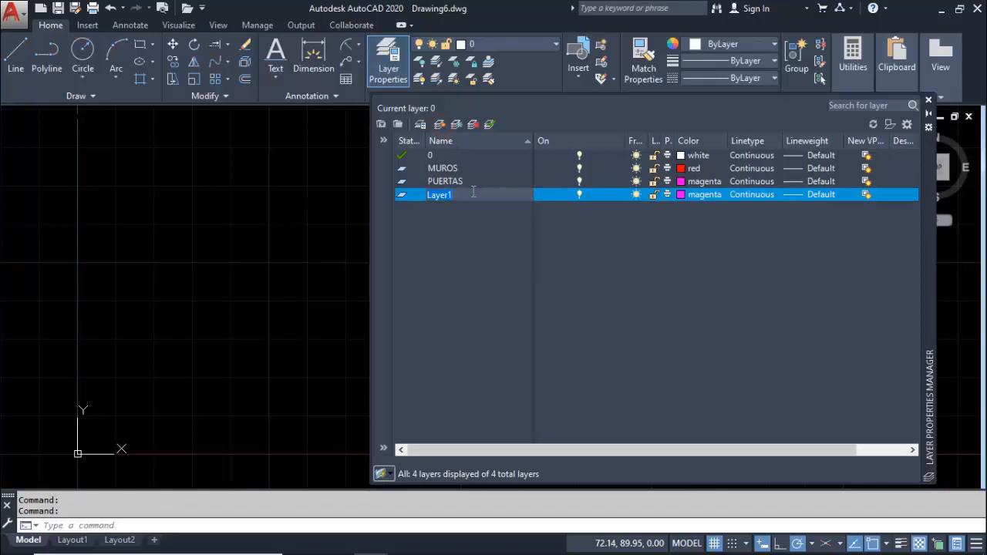
text(TEXTOS)
key(Return)
click(678, 195)
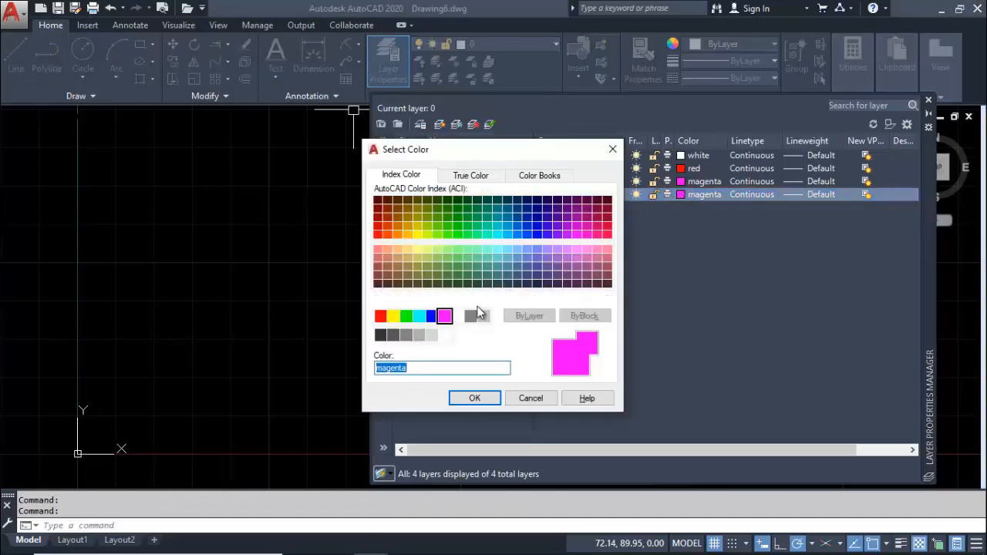
click(393, 316)
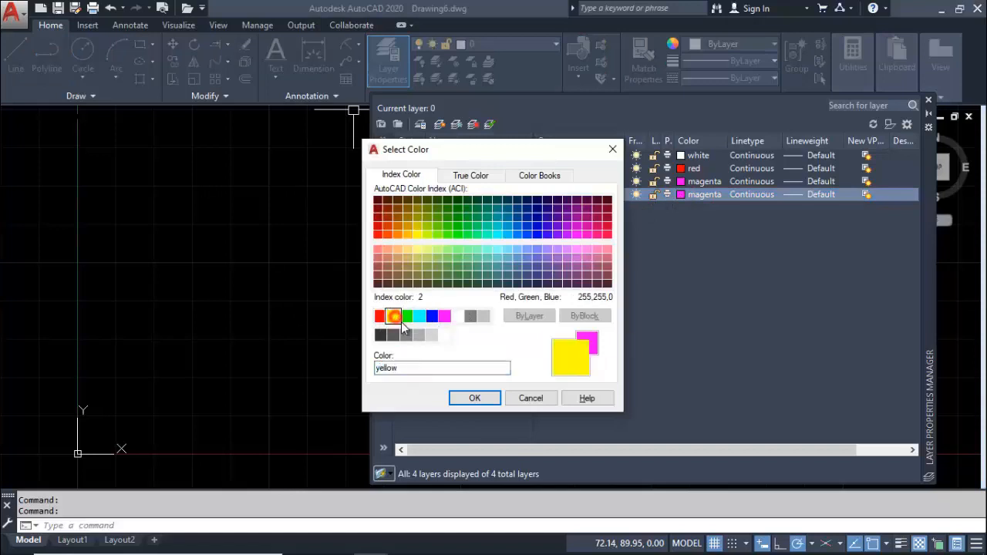
click(472, 399)
Create a layer named COTAS and set its color to cyan
click(438, 125)
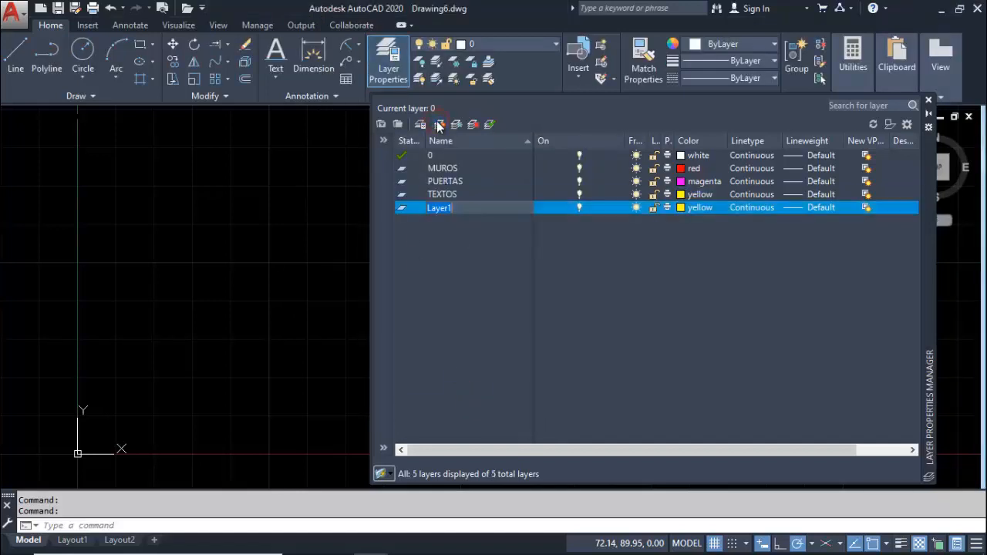
text(COTAS)
click(680, 207)
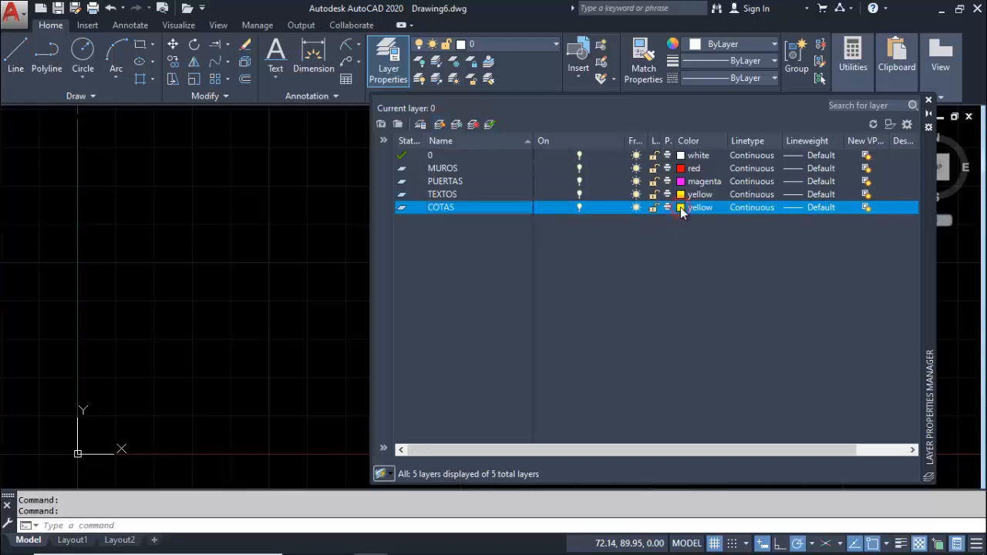
click(418, 318)
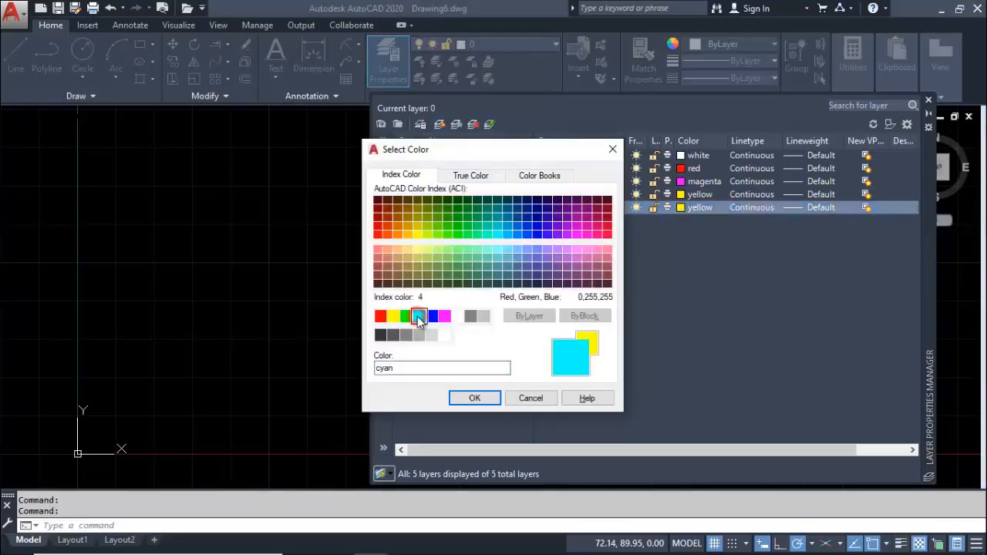
click(463, 399)
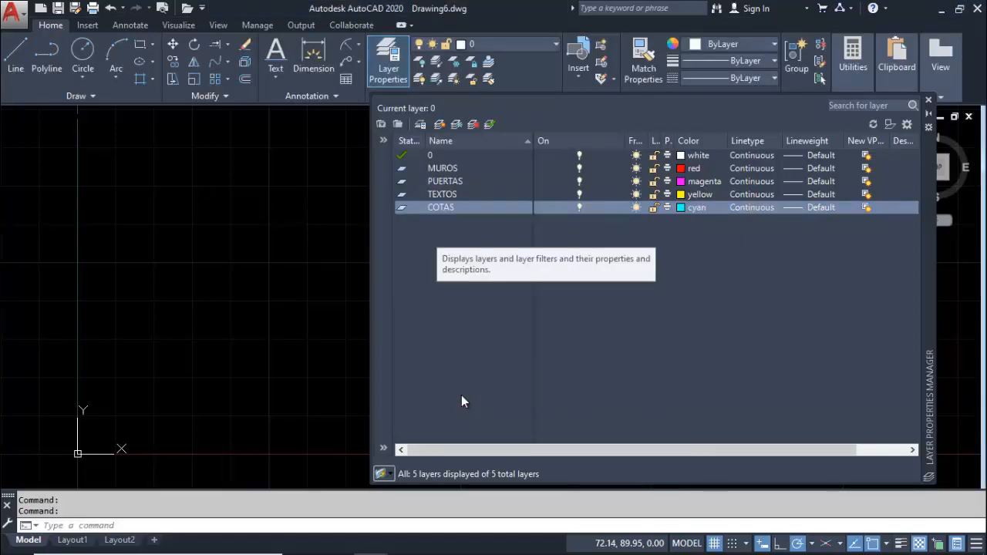
Create a layer named VENTANAS and set its color to green
click(441, 124)
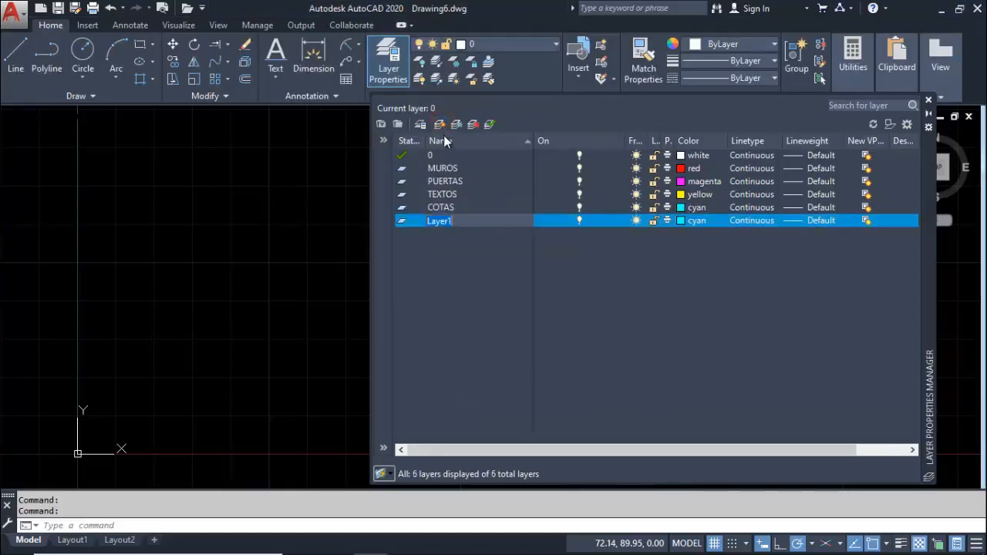
text(VENTANAS)
key(Return)
click(684, 225)
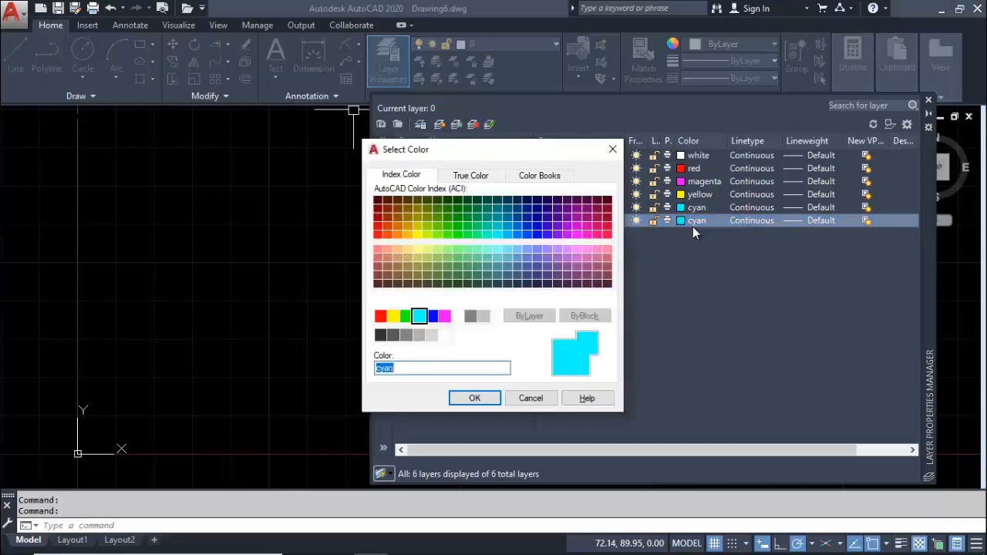
click(406, 317)
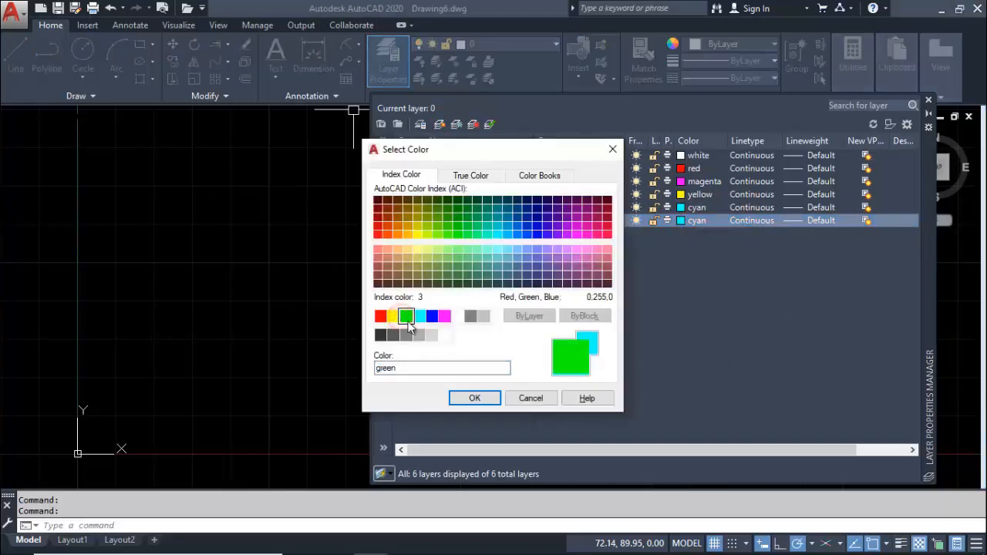
click(474, 398)
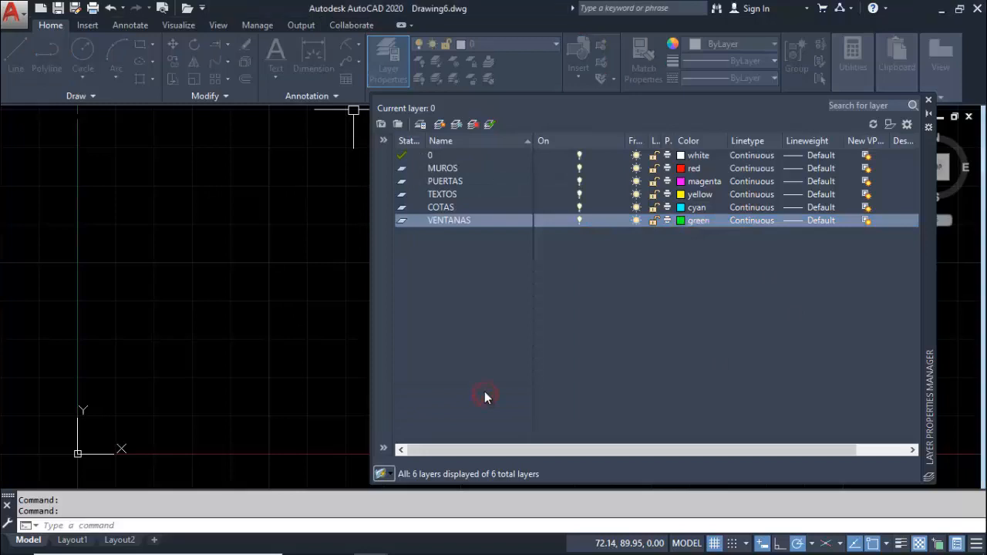
Create a layer named EJES and set its color to index 181
click(438, 125)
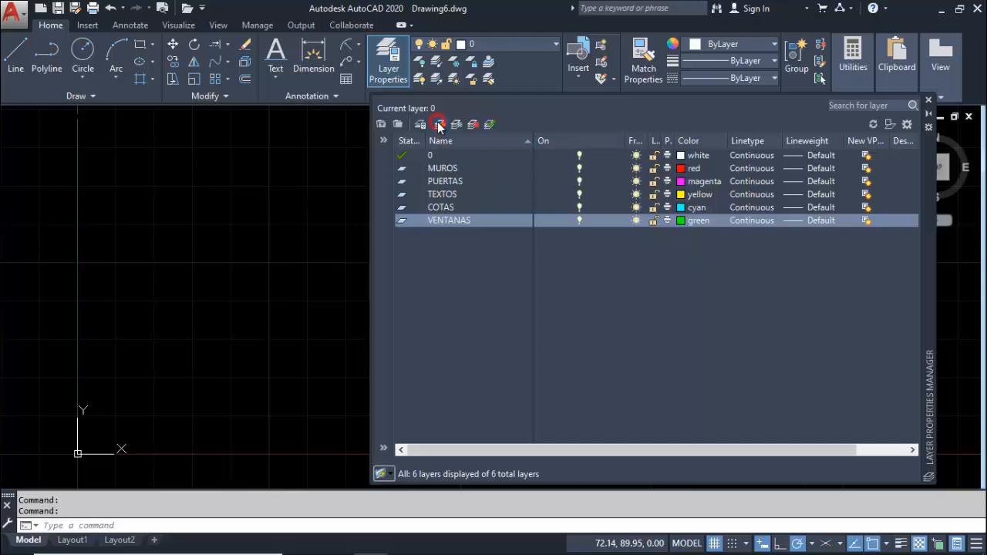
text(EJES)
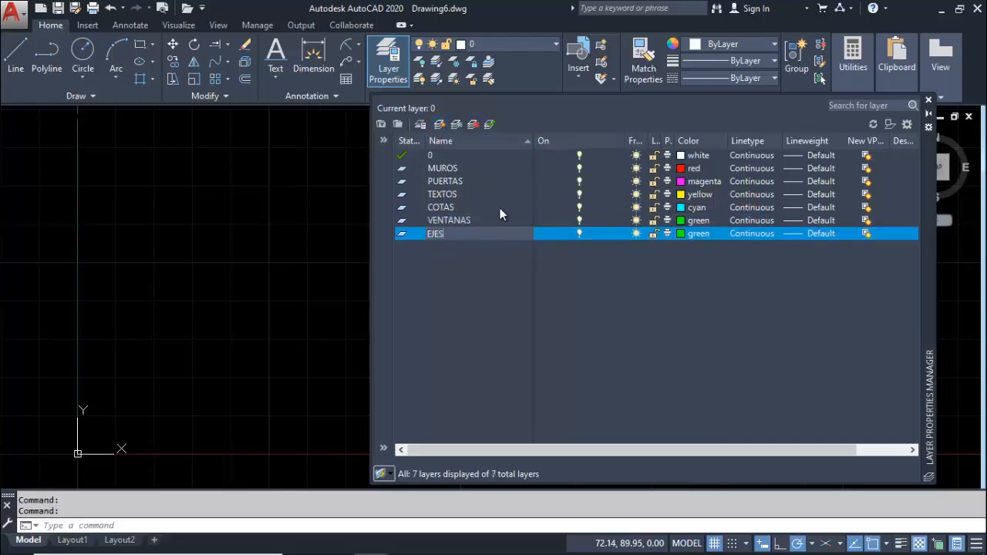
click(684, 235)
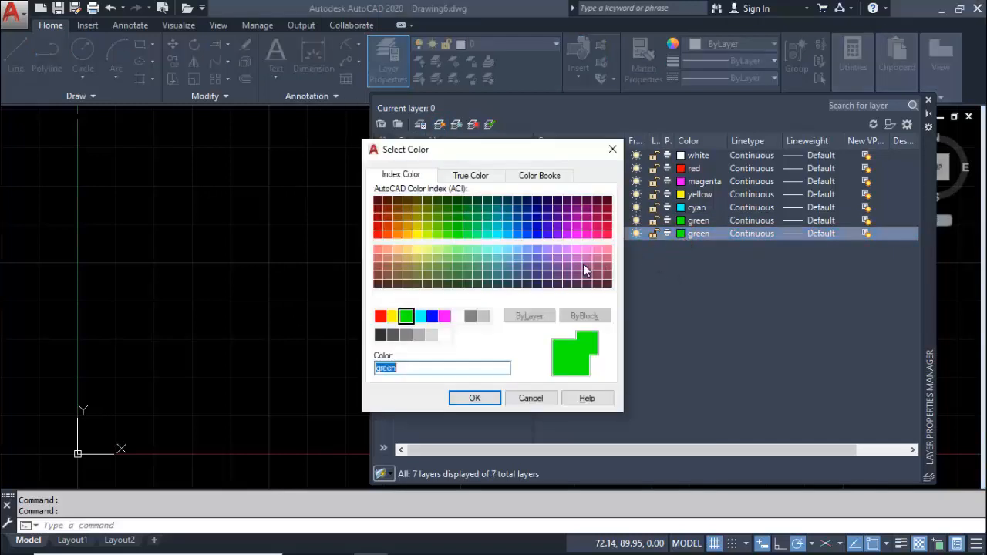
click(528, 250)
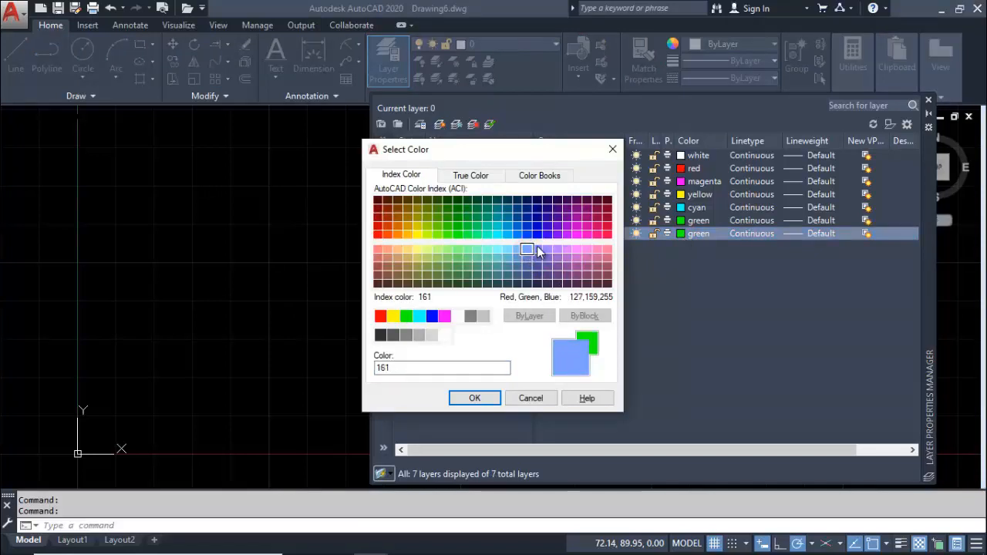
click(537, 249)
click(547, 249)
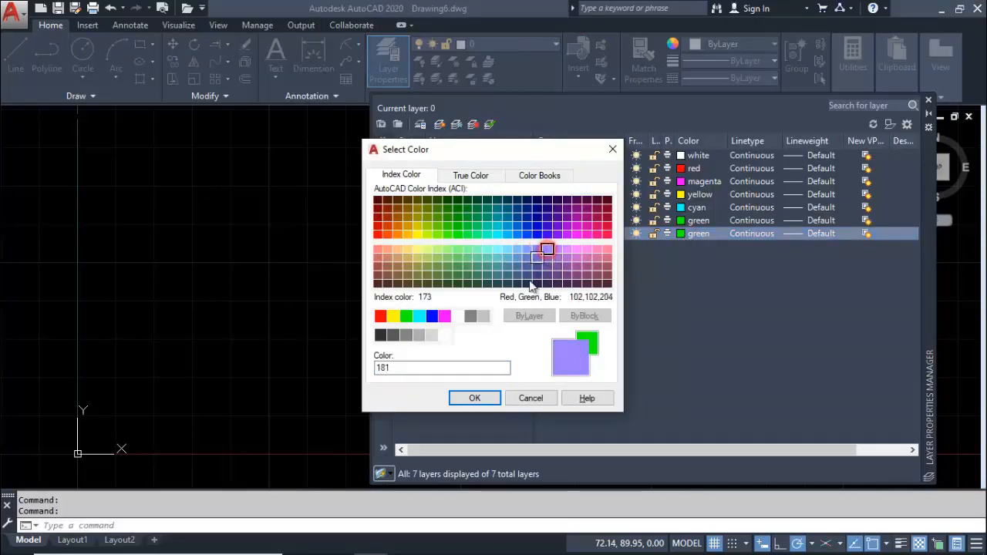
click(480, 397)
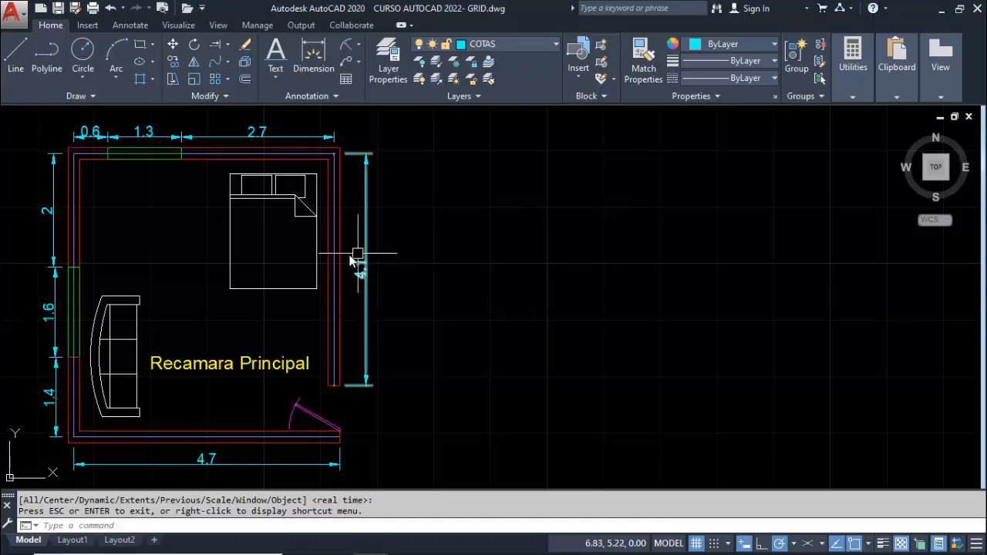
Isolate the axis and dimension layers of the bedroom plan with LAYISO, picking the upper axis line and the 2.7 dimension
scroll(331, 257, up, 4)
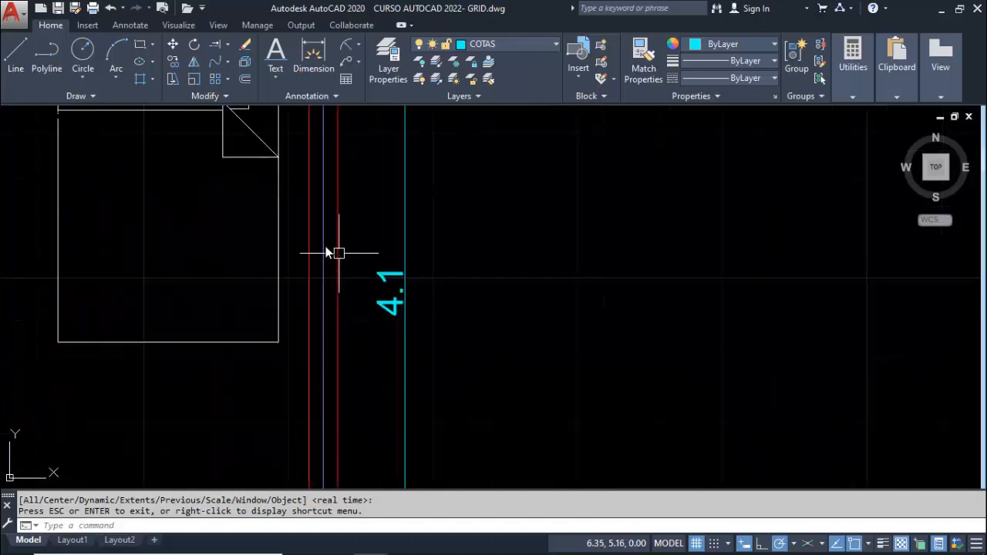
scroll(327, 245, down, 4)
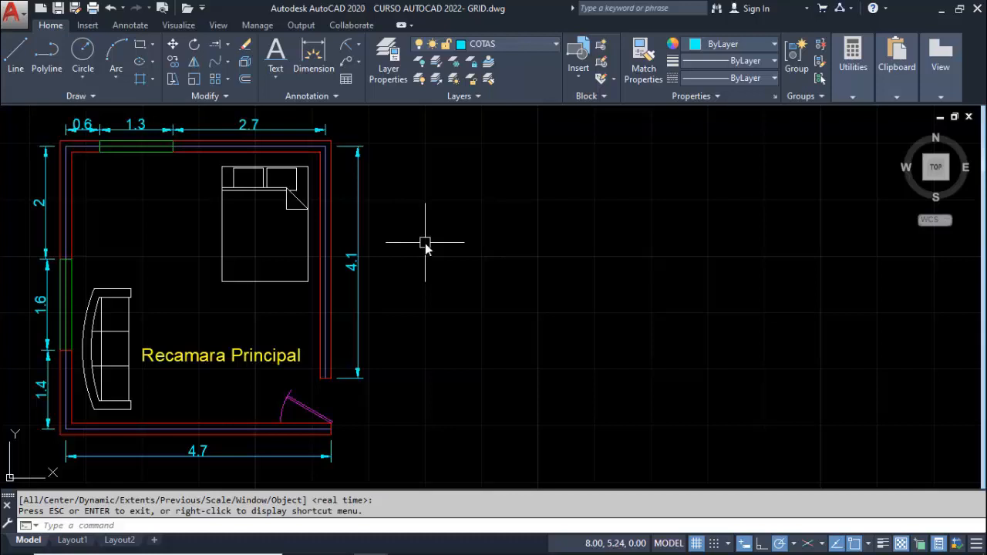
text(LAY)
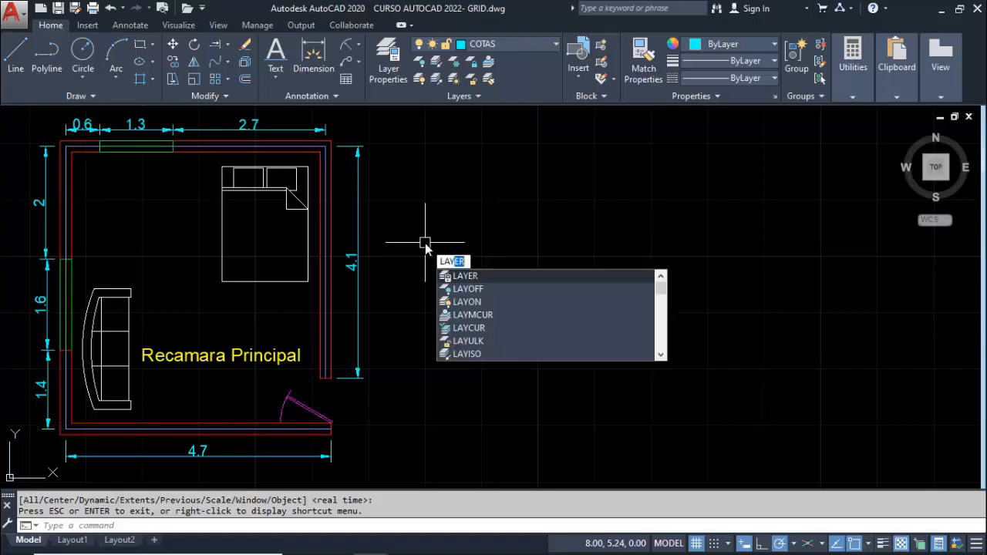
text(ISO)
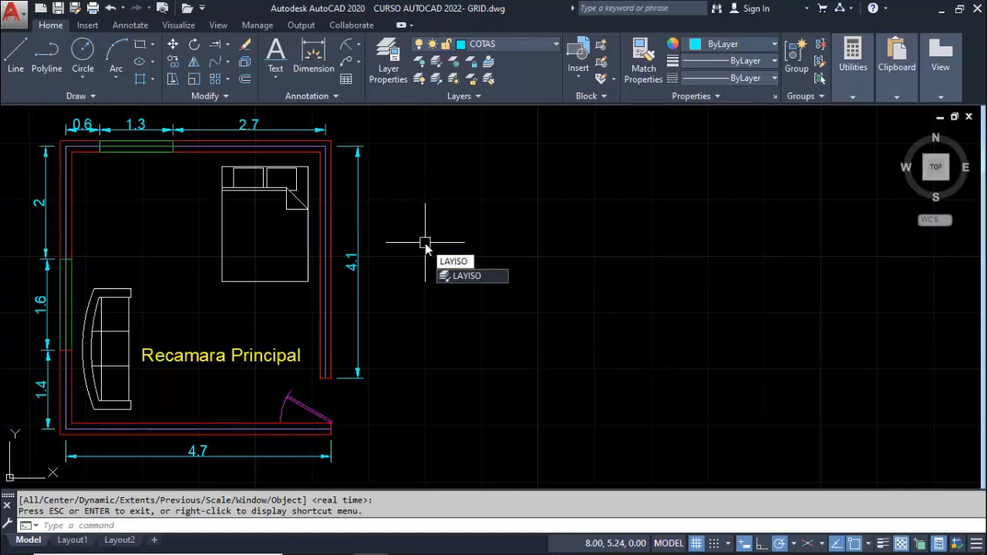
key(Return)
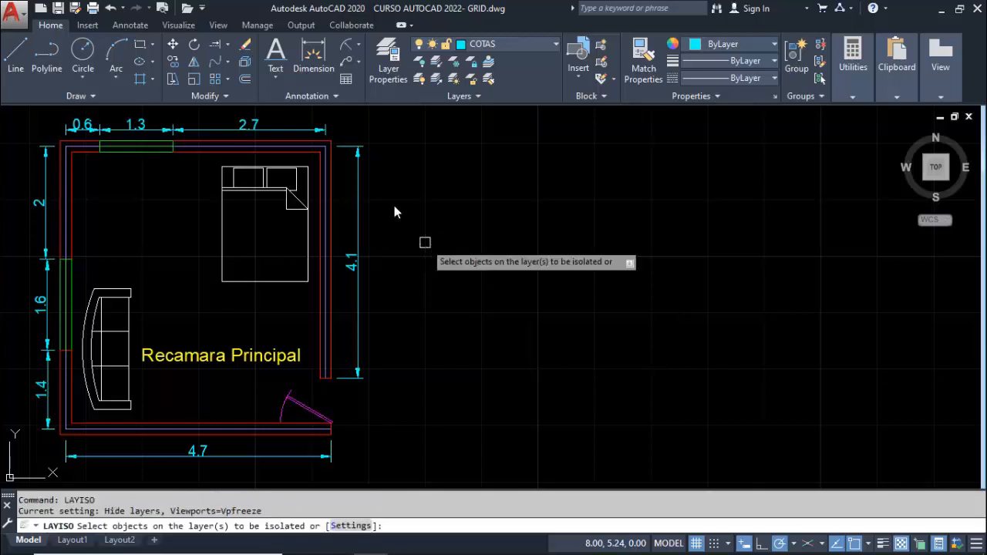
click(305, 145)
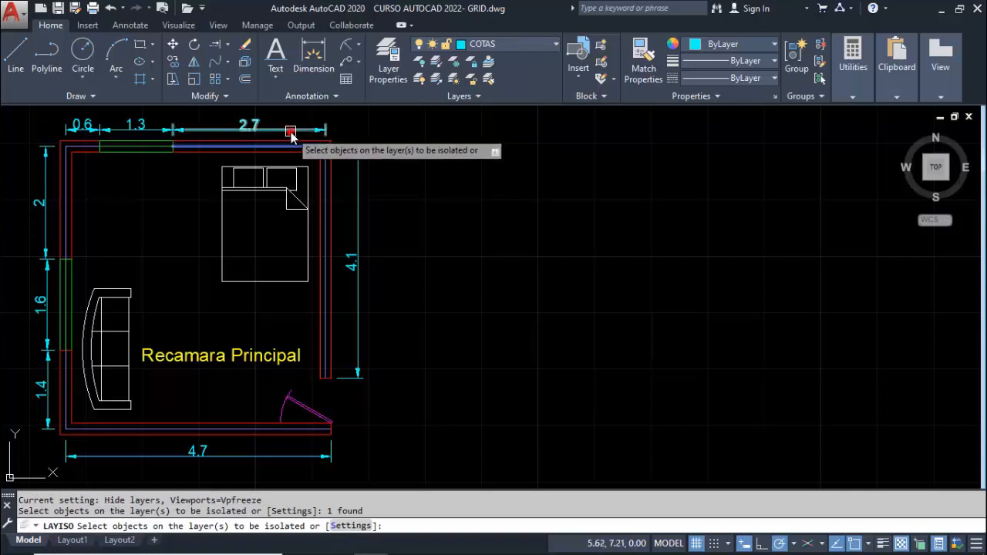
click(290, 131)
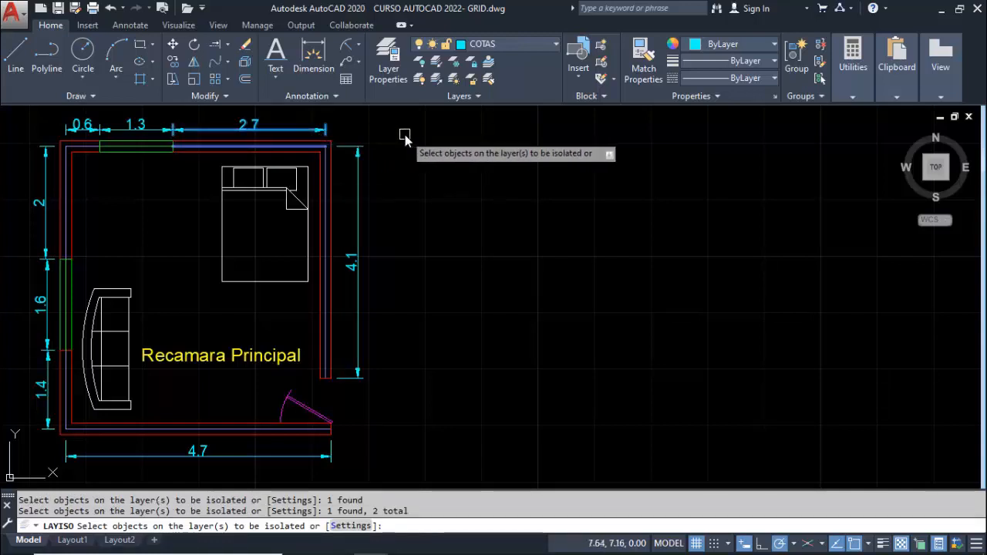
key(Return)
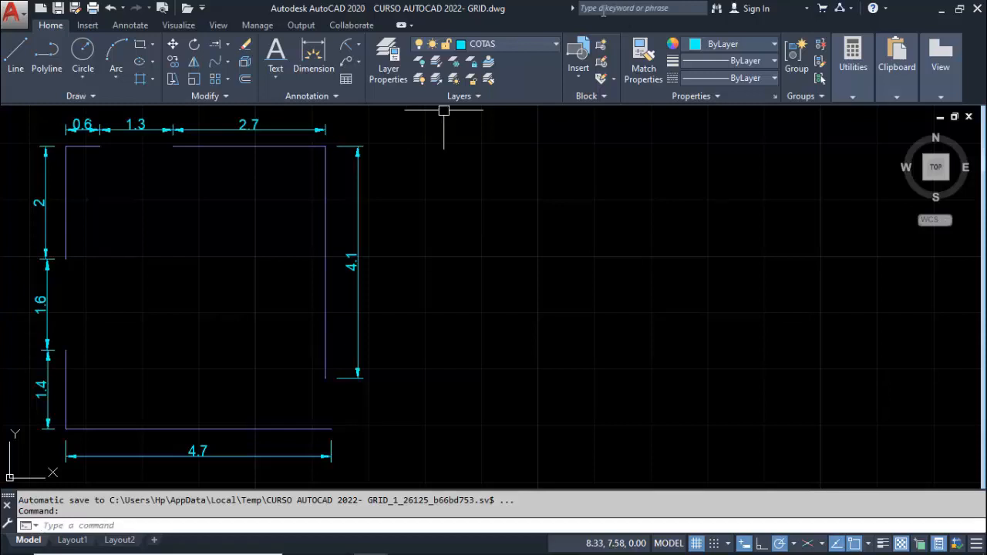
On the EJES layer, draw a polyline beside the plan, level with its lower axis, running 4.7 to the left and 1.4 up
click(505, 43)
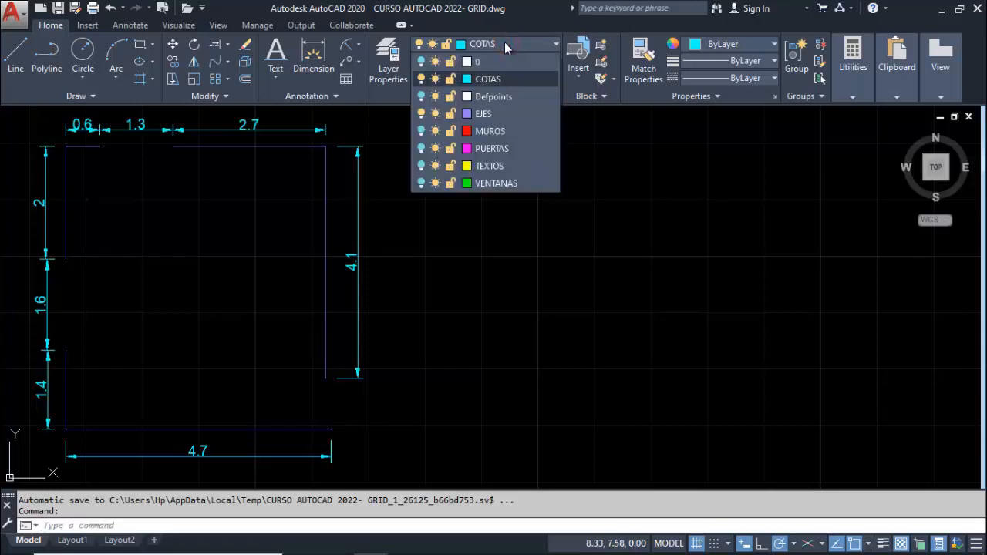
click(508, 113)
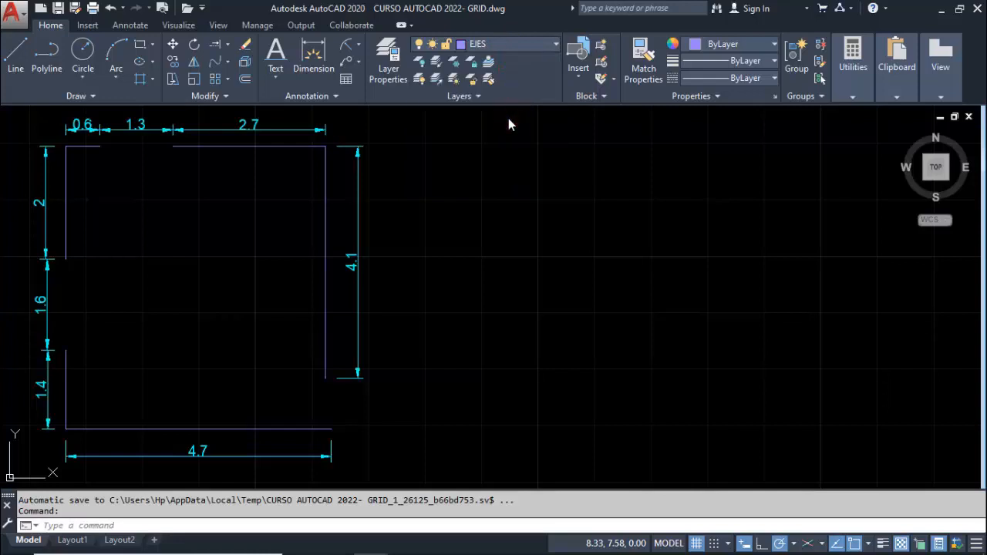
click(16, 52)
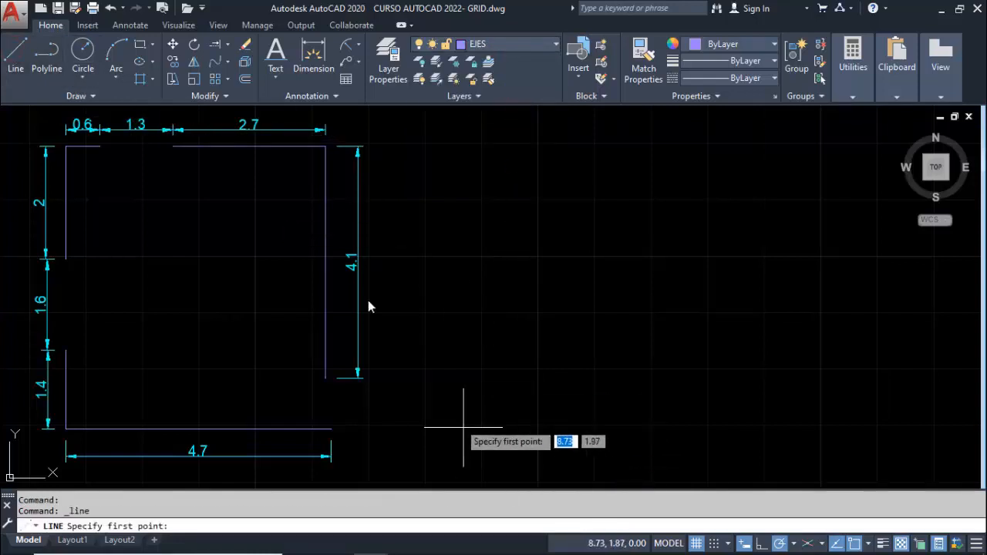
click(46, 52)
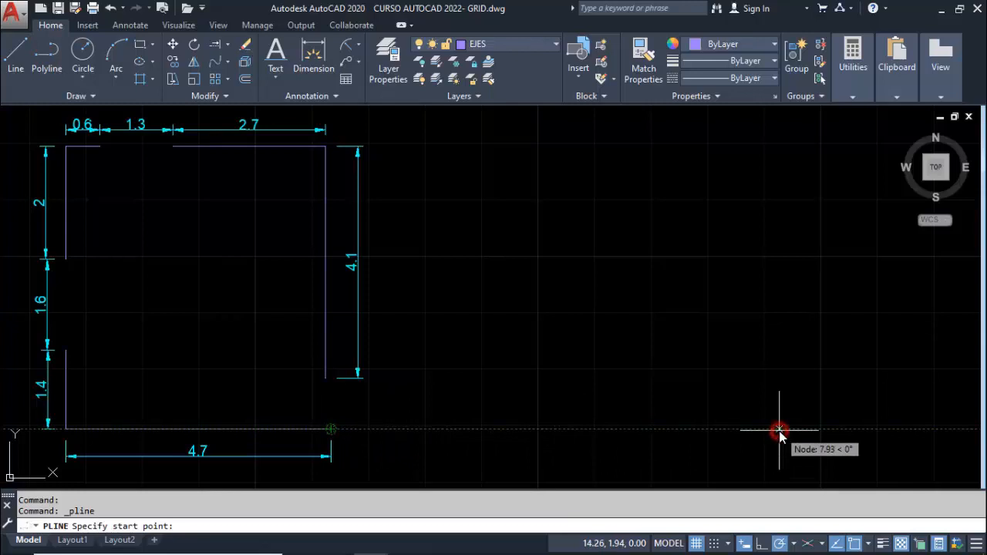
click(779, 430)
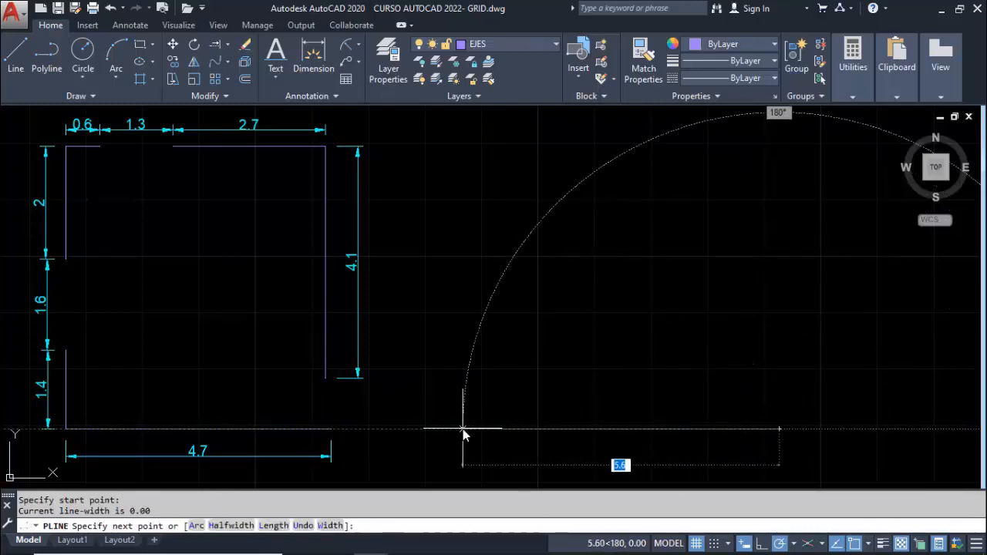
text(4.7)
key(Return)
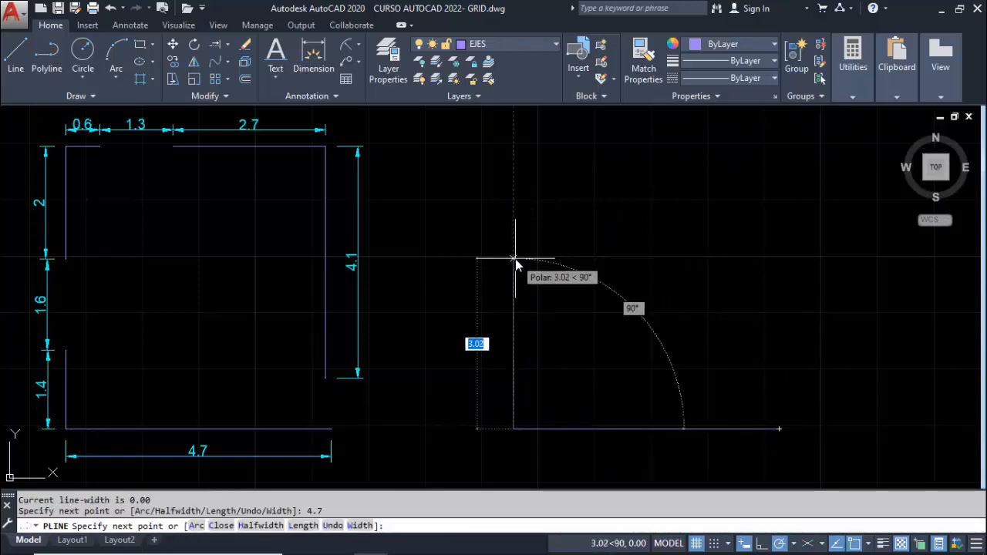
text(1.4)
key(Return)
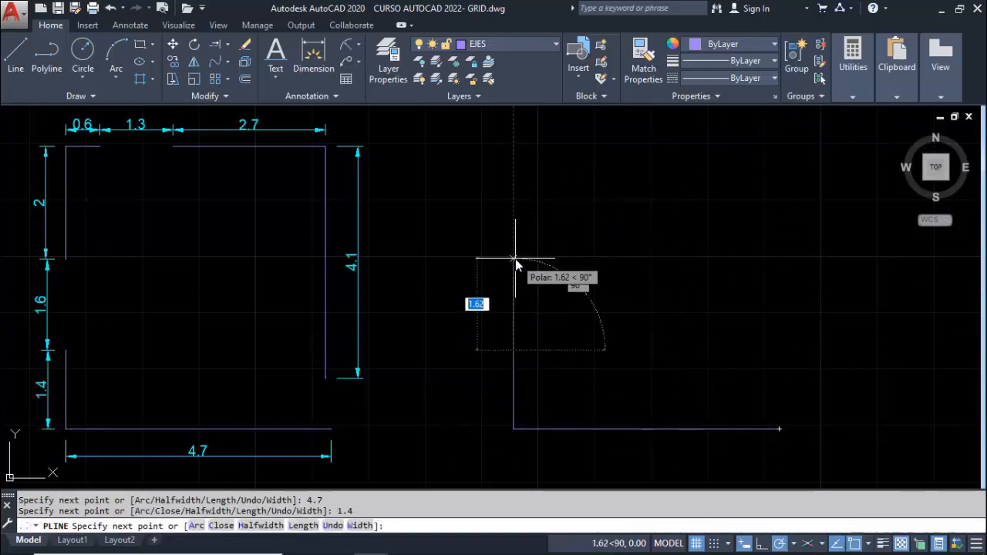
key(Escape)
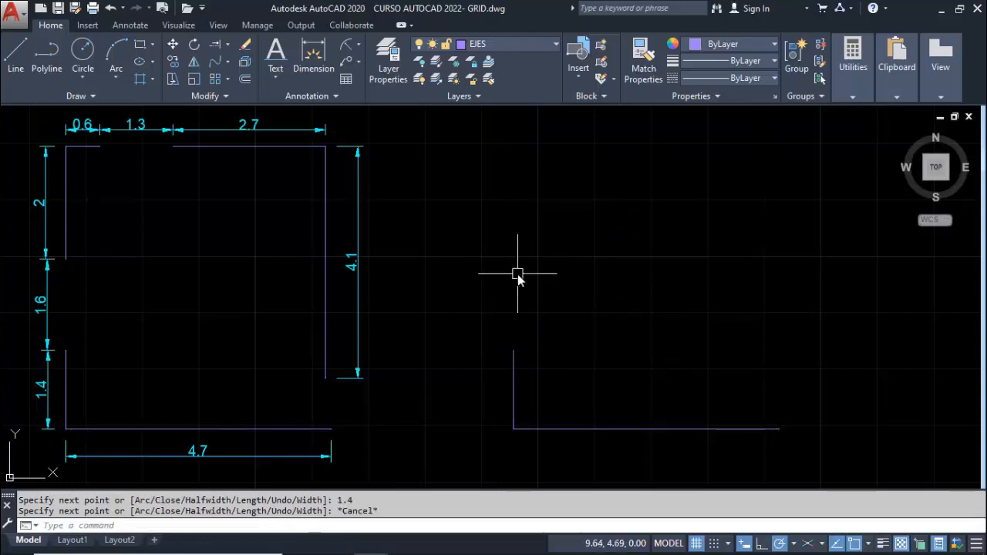
Draw a second axis polyline starting 1.6 above the end of the 1.4 segment, running 2 up and 0.6 to the right
key(Return)
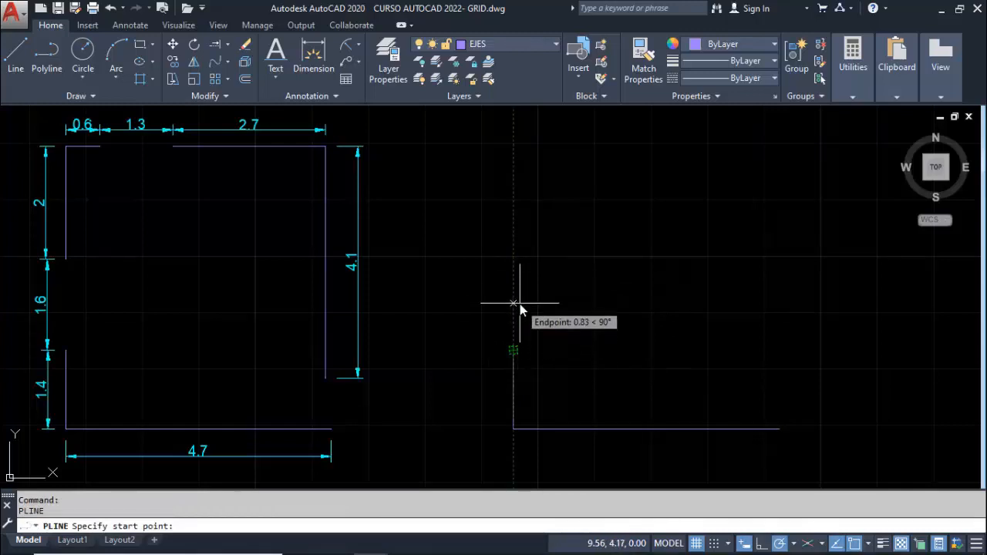
text(1.6)
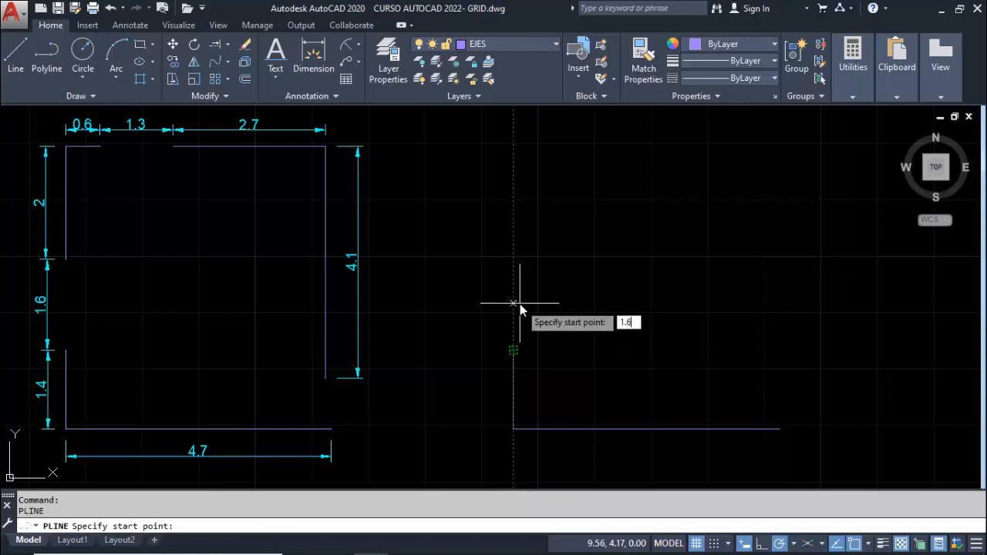
key(Return)
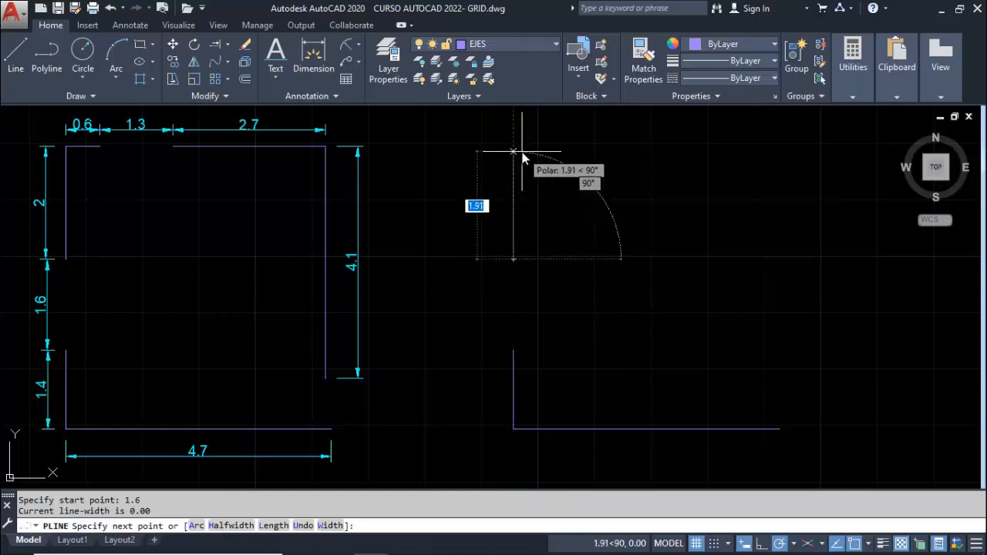
text(2)
key(Return)
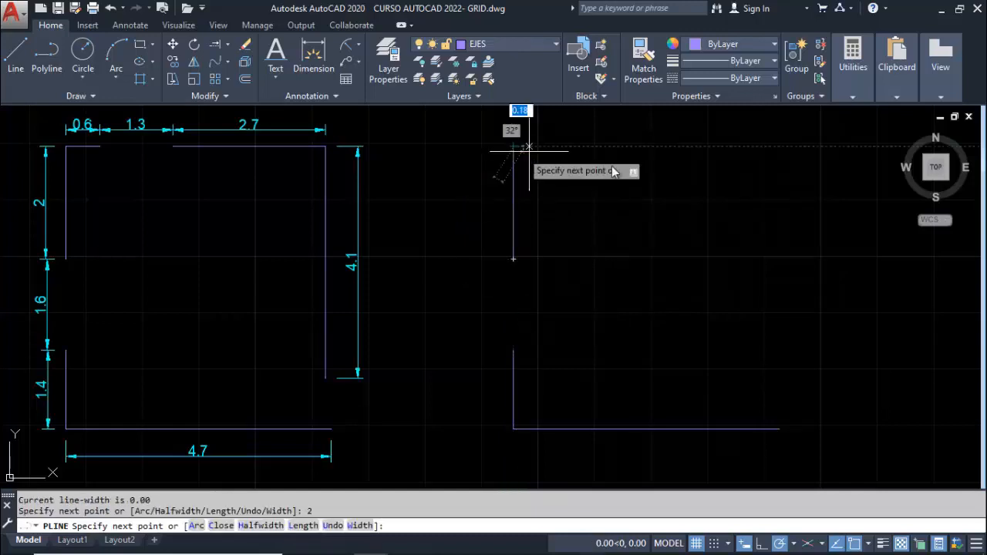
text(.6)
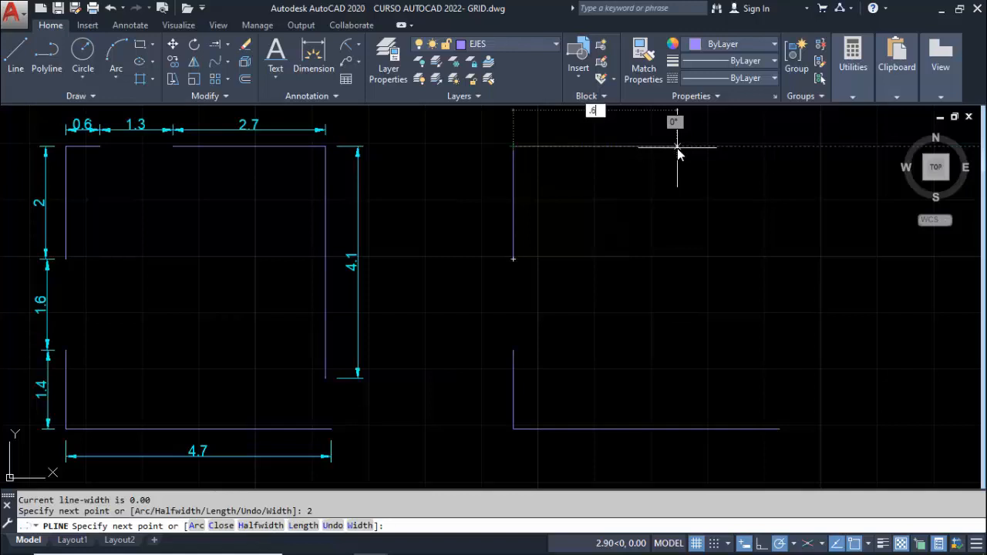
key(Return)
key(Escape)
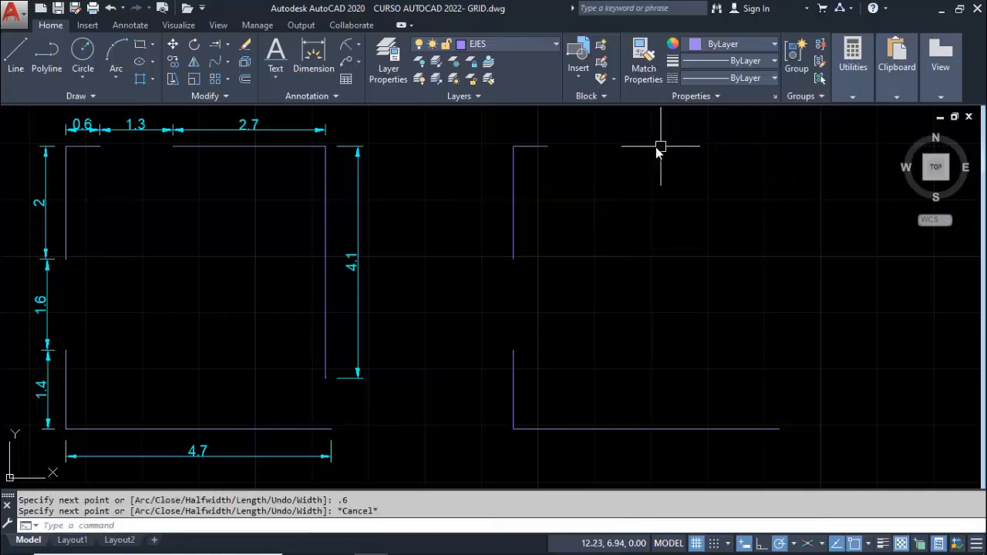
Draw a third axis polyline starting 1.3 to the right of the 0.6 segment's end, running 2.7 to the right and 4.1 down
key(Return)
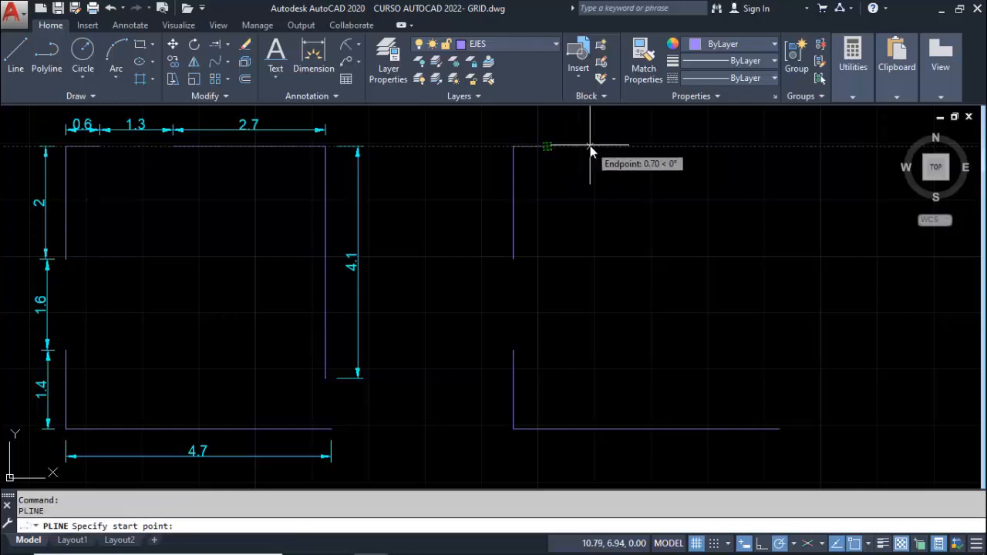
text(1.3)
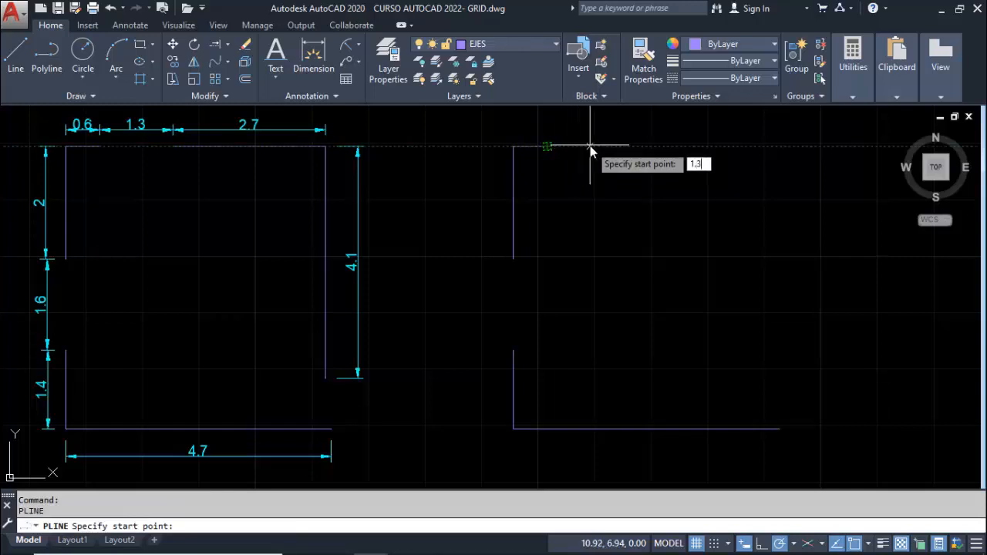
key(Return)
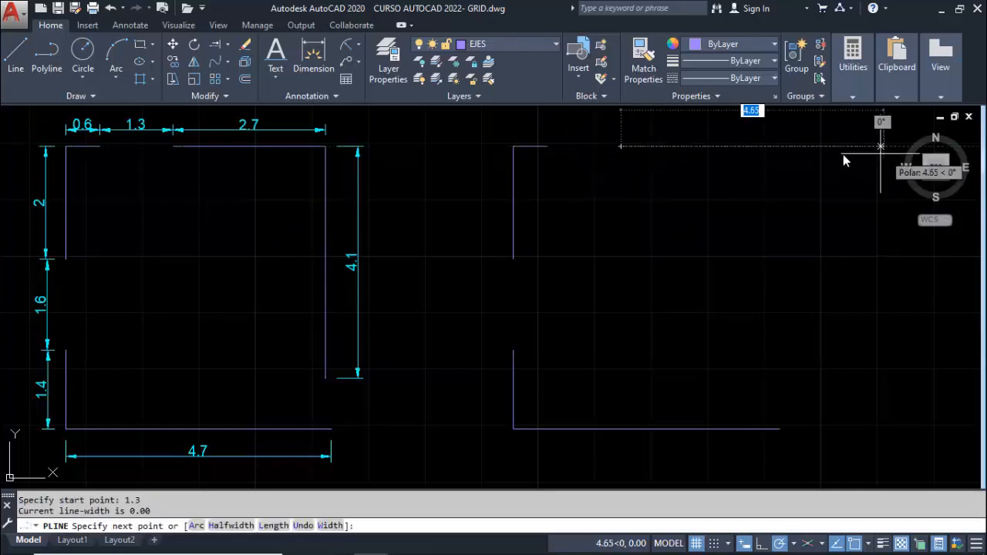
text(2.7)
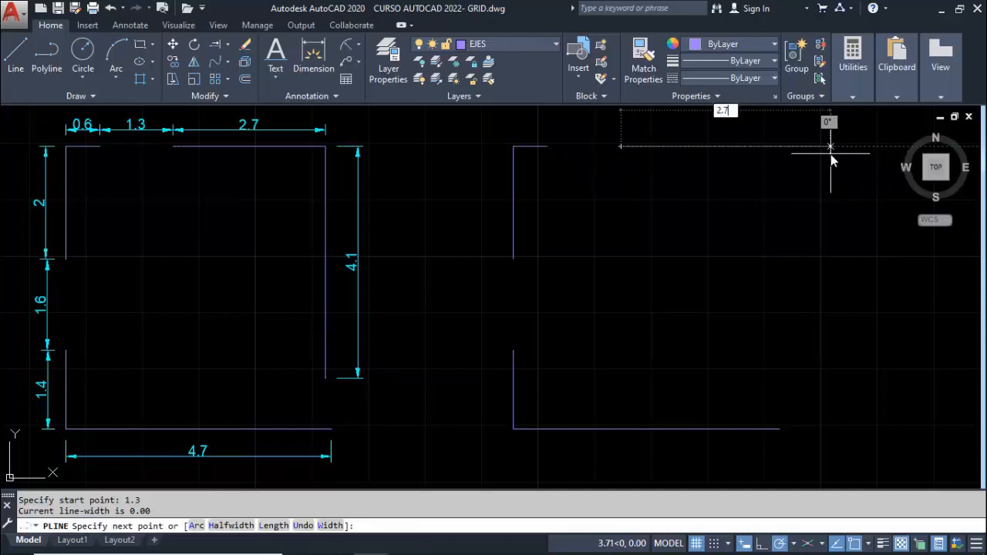
key(Return)
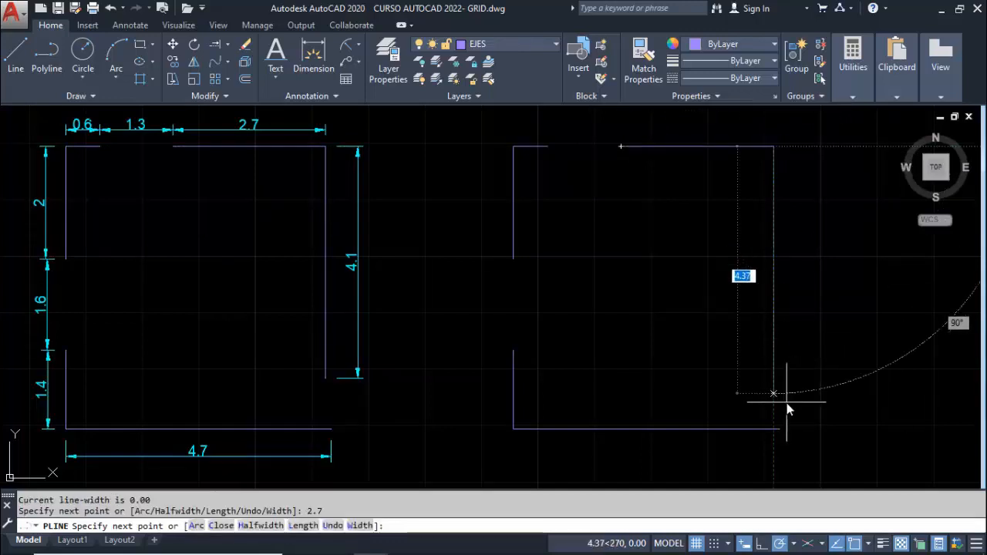
text(4.1)
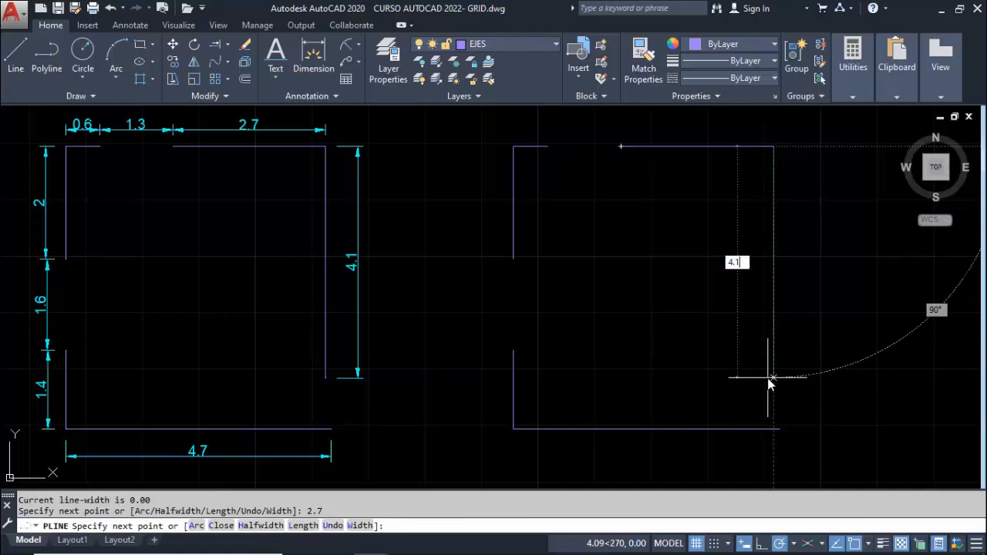
key(Return)
key(Escape)
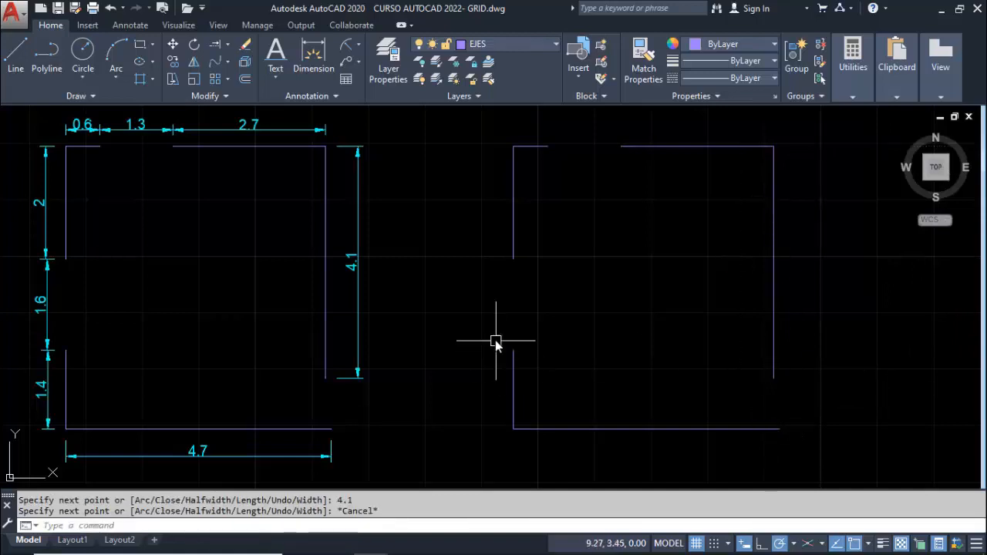
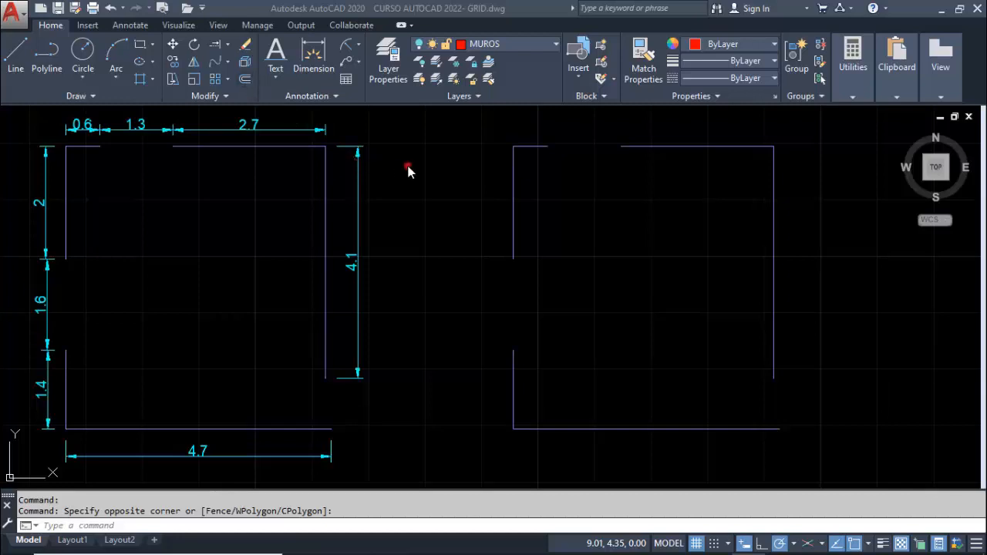
On the MUROS layer, offset the upper-left wall axis of the undimensioned plan by 0.10 to both sides
click(514, 45)
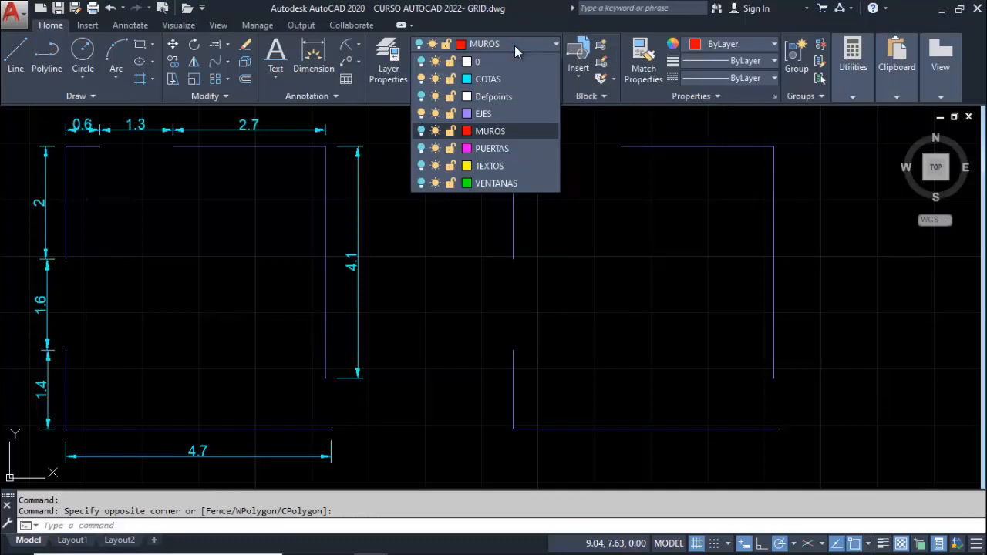
click(477, 132)
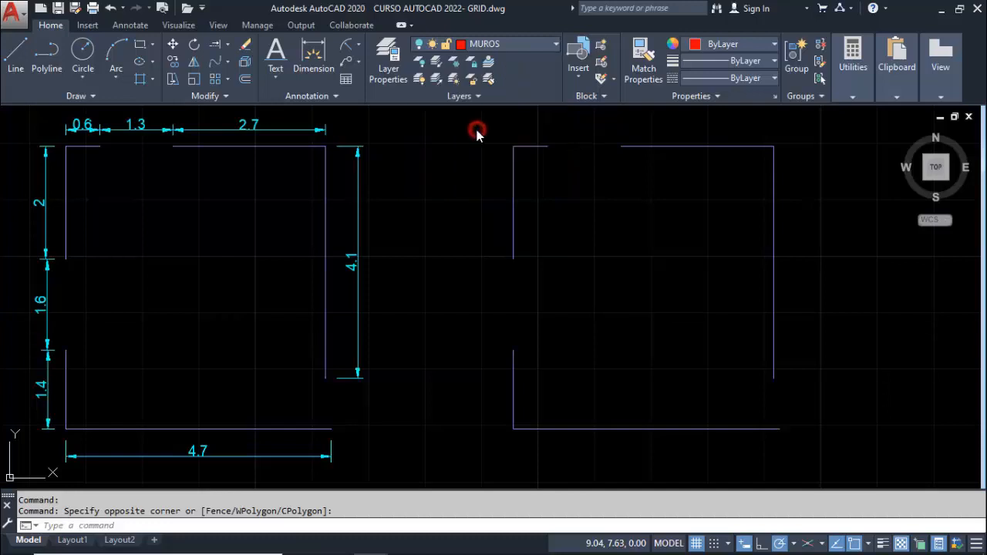
click(244, 79)
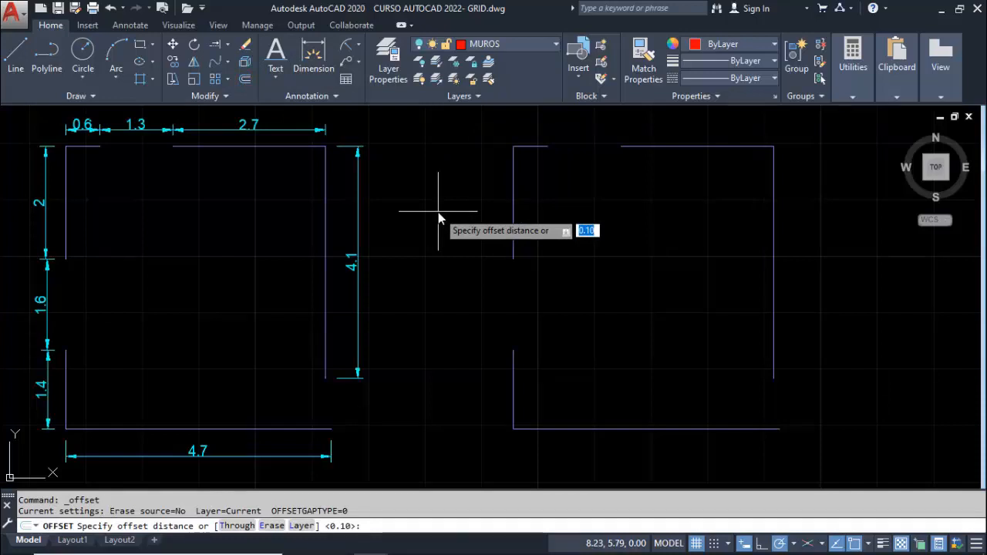
key(Return)
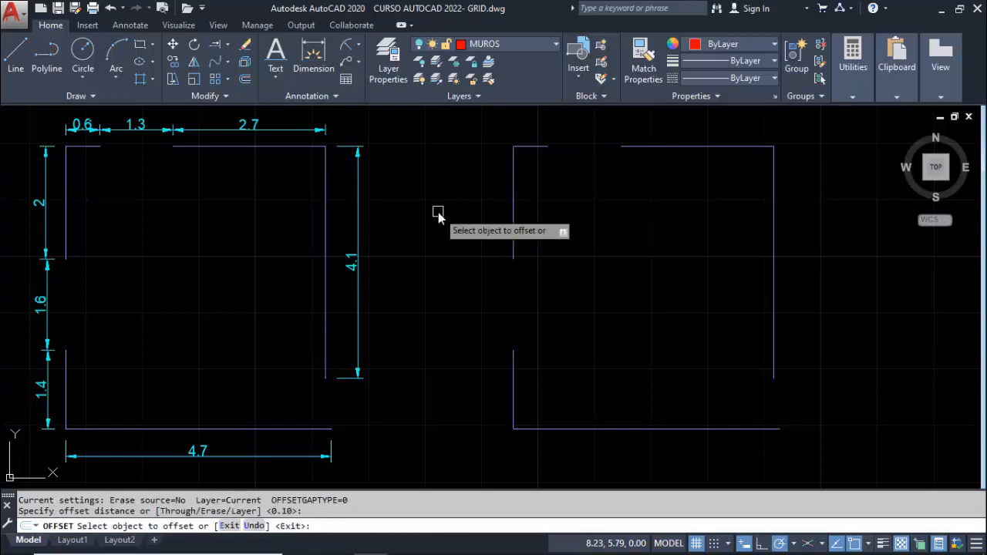
click(517, 185)
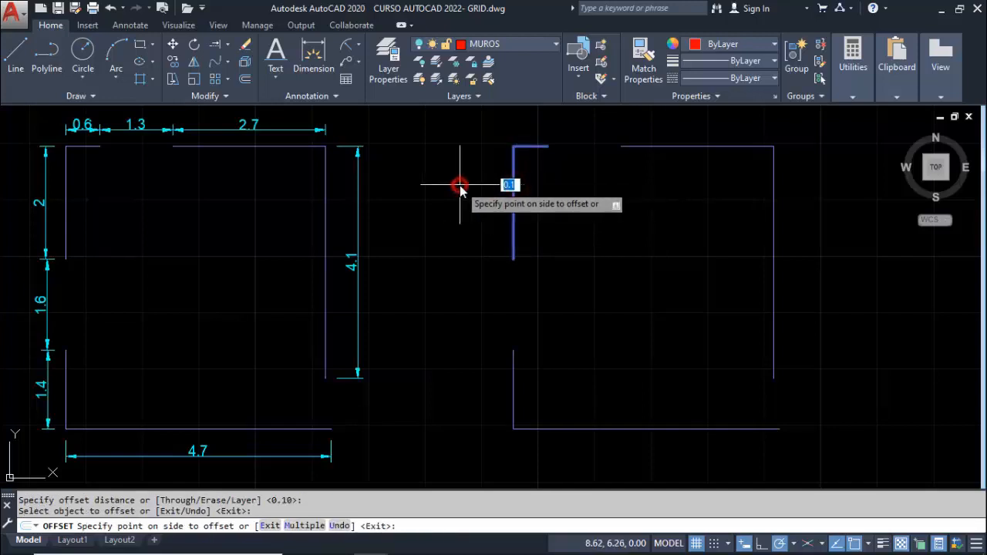
click(459, 185)
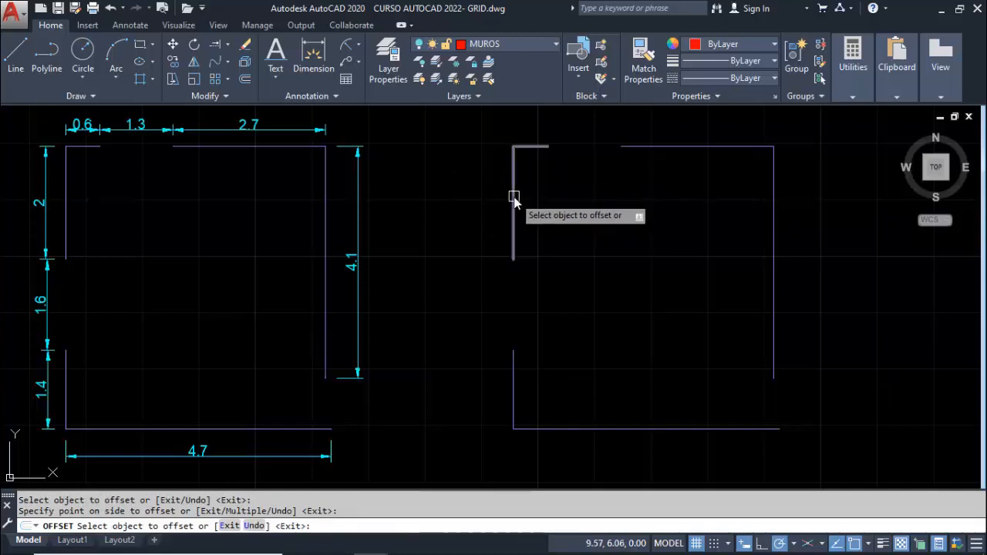
click(512, 197)
click(549, 200)
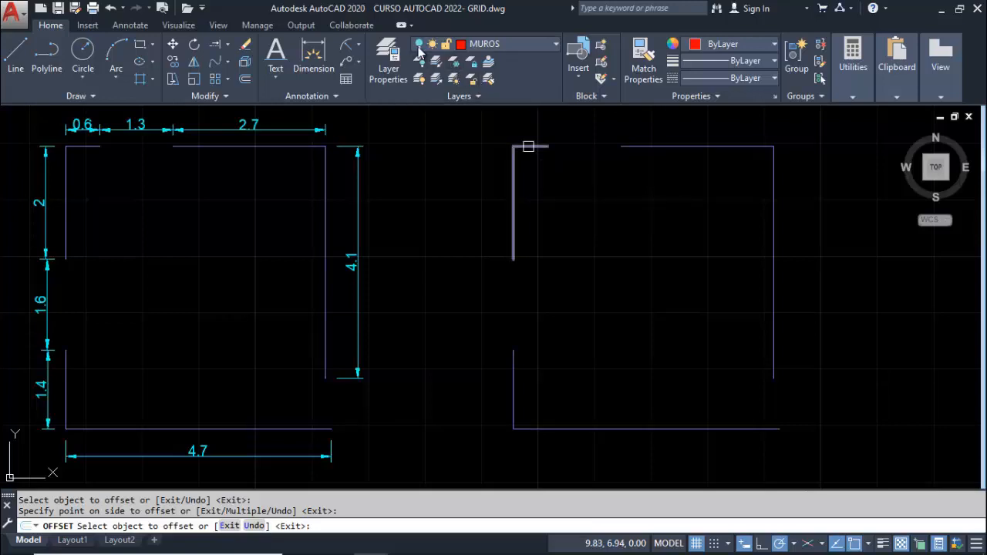
Turn on the MUROS layer
click(443, 45)
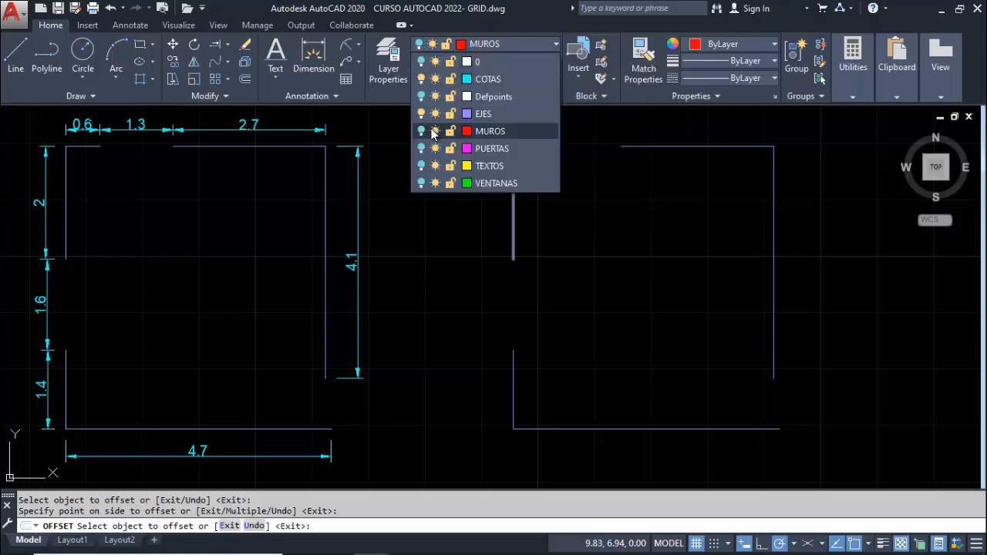
click(421, 133)
click(519, 43)
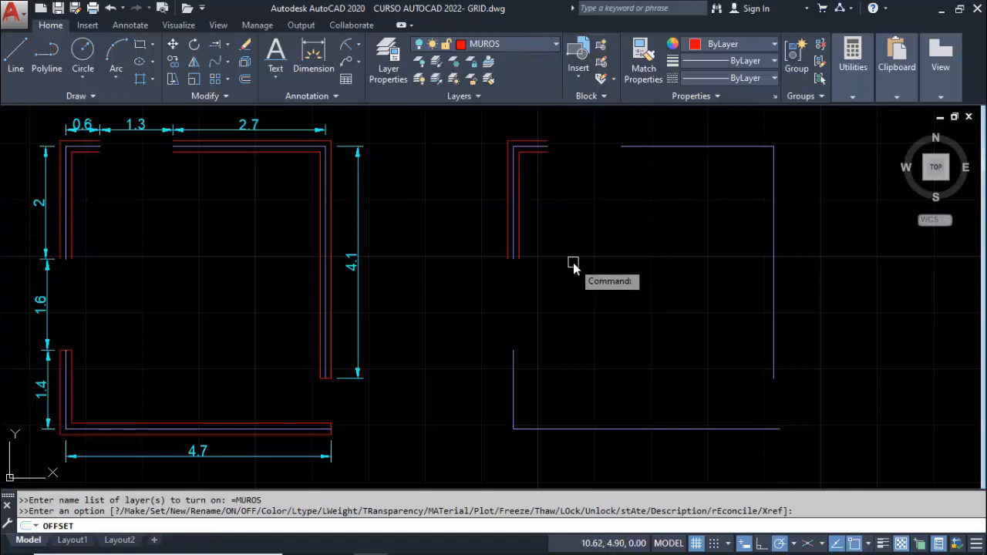
Offset the lower-left and upper-right wall axes of the undimensioned plan by 0.10 to both sides
click(514, 371)
click(481, 378)
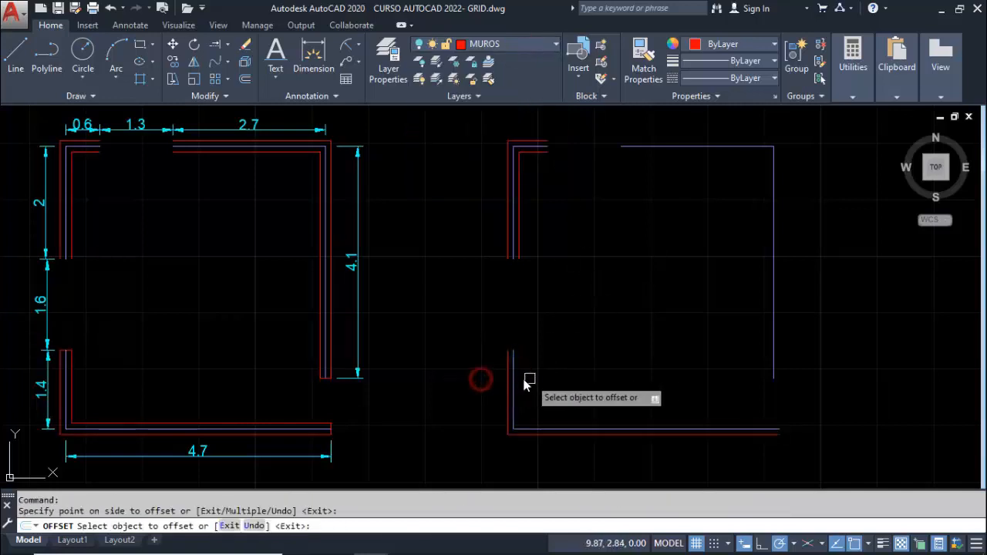
click(518, 379)
click(594, 369)
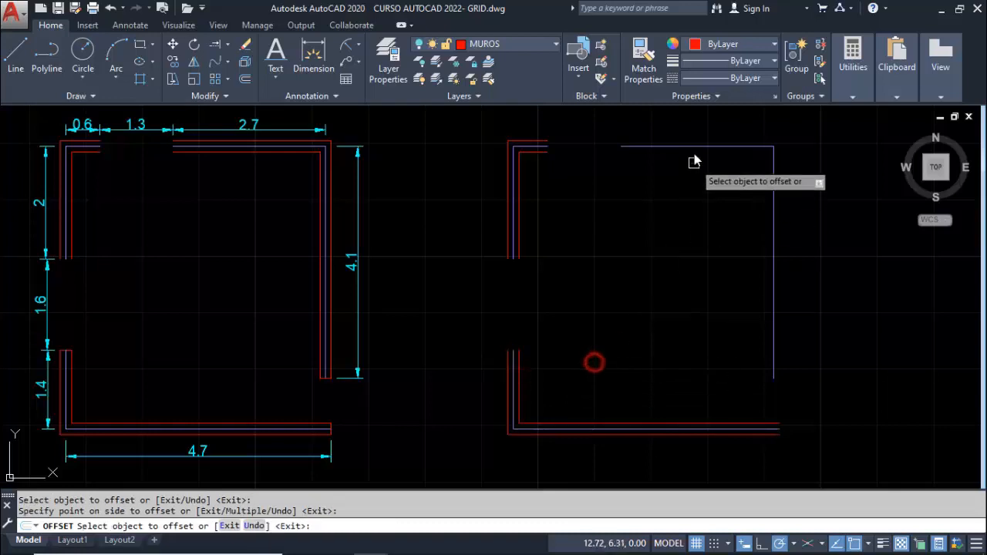
click(694, 147)
click(692, 121)
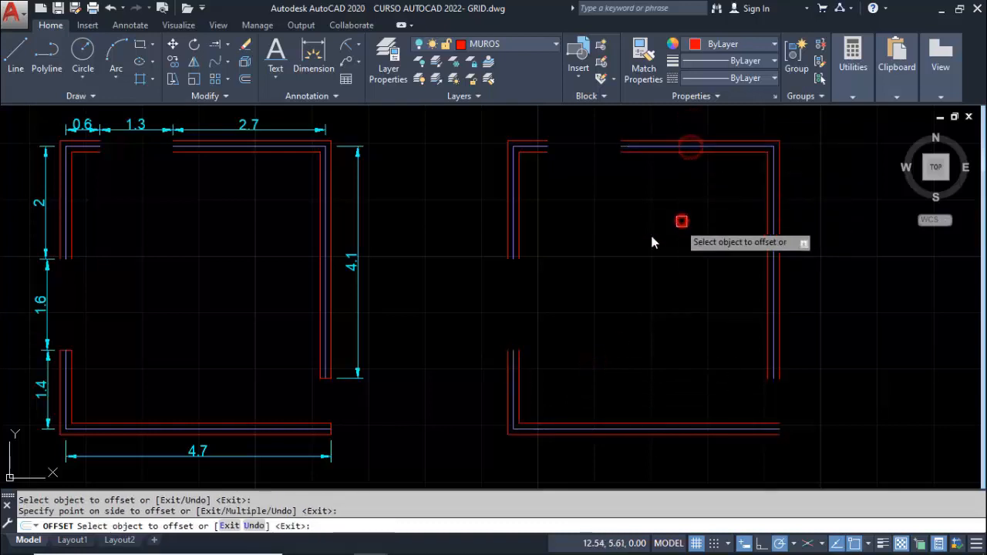
key(Escape)
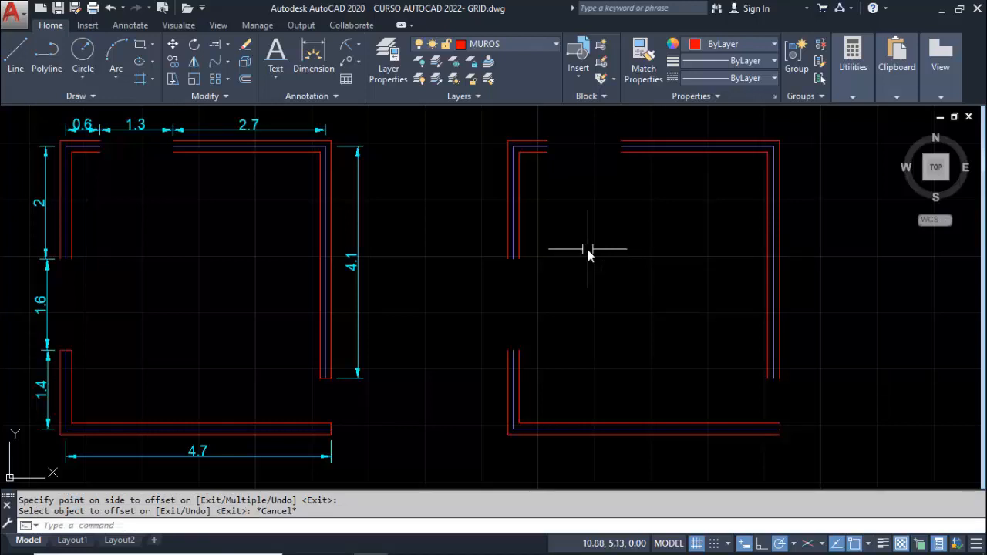
key(Escape)
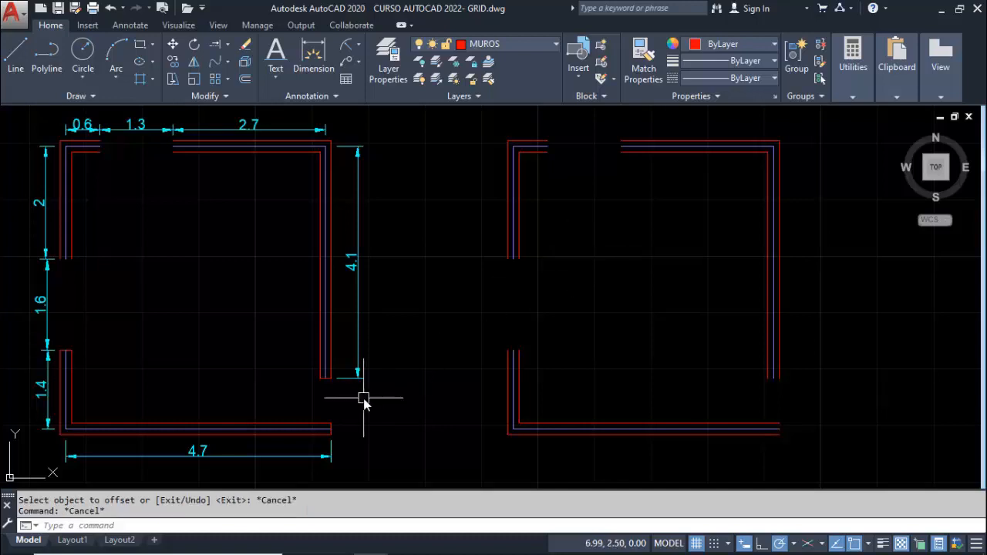
Close the two wall ends at the lower-right door opening of the undimensioned plan with short lines
click(16, 54)
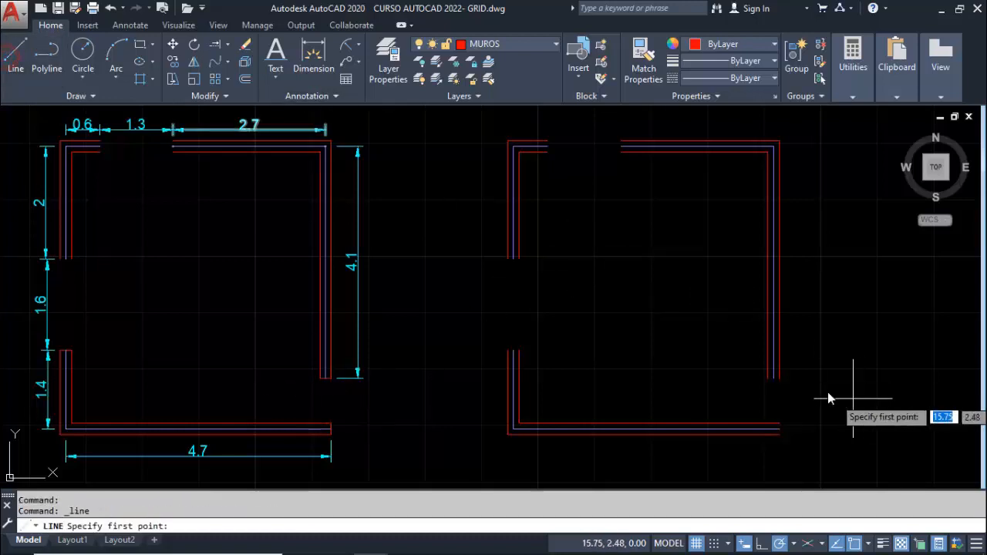
click(779, 377)
click(768, 378)
key(Escape)
key(Return)
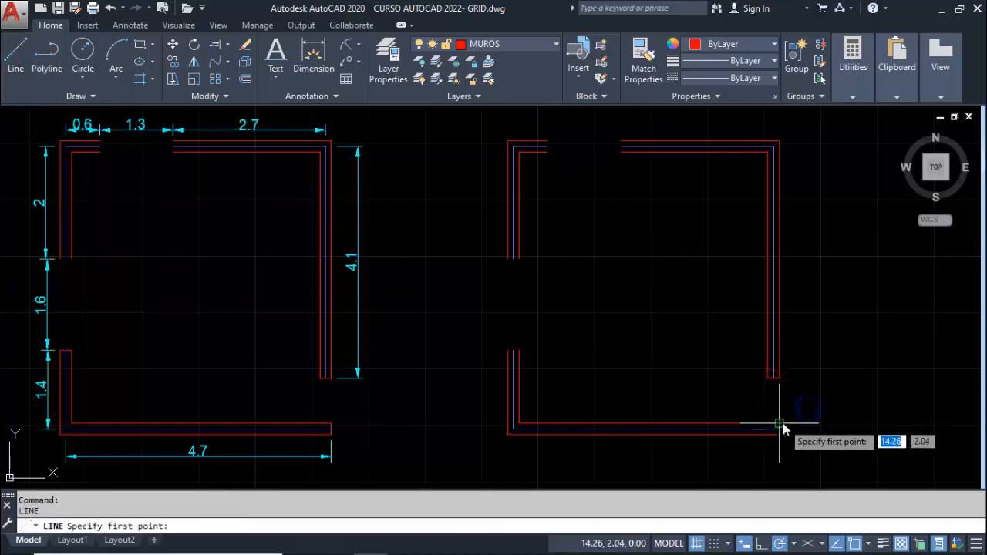
click(779, 424)
click(783, 435)
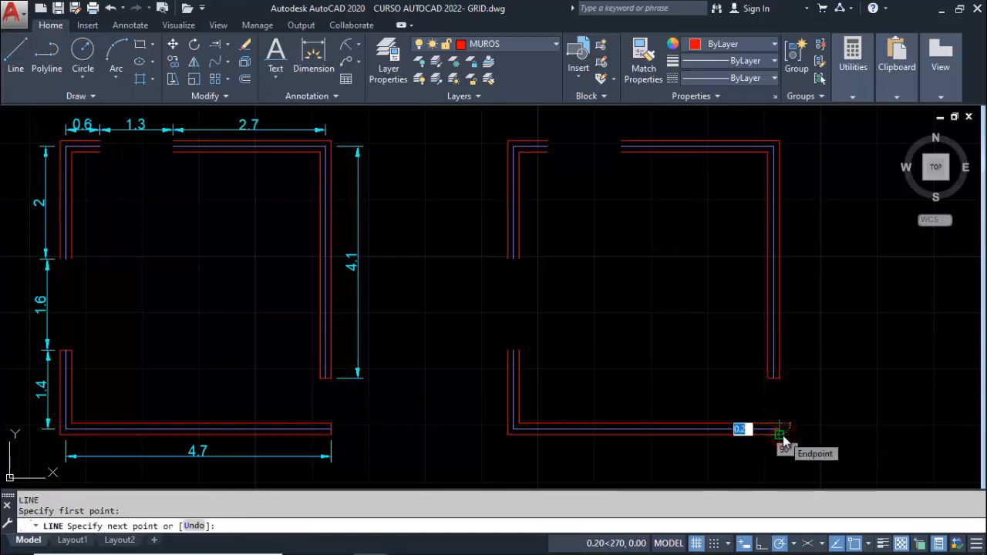
key(Escape)
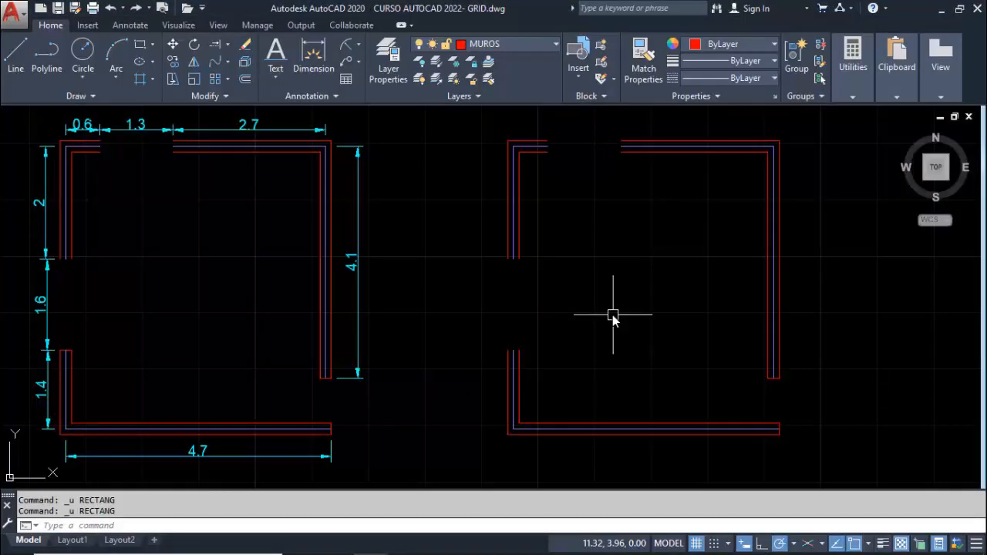
Draw a trial rectangle about 2.6 by 0.4 in the middle of the undimensioned plan
text(rec)
key(Return)
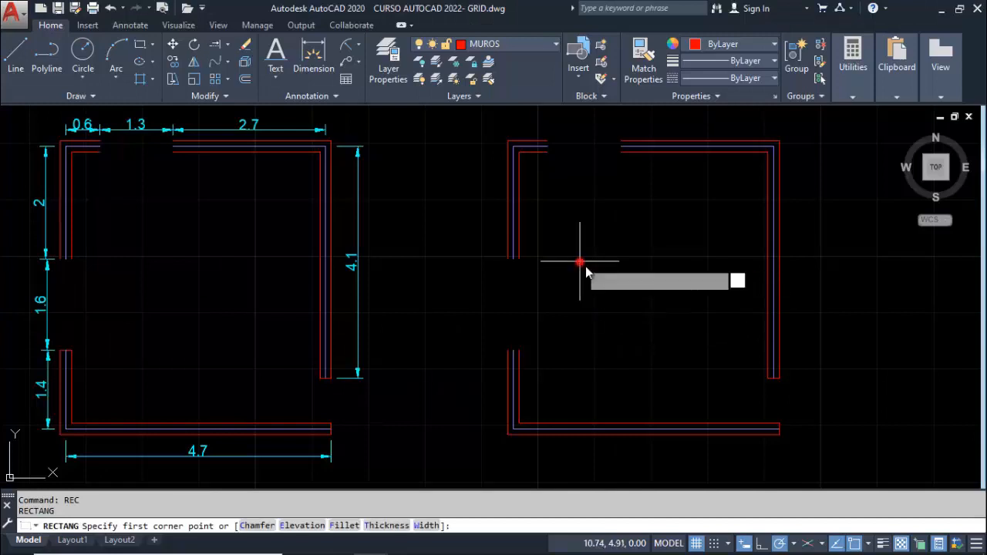
click(580, 263)
click(725, 285)
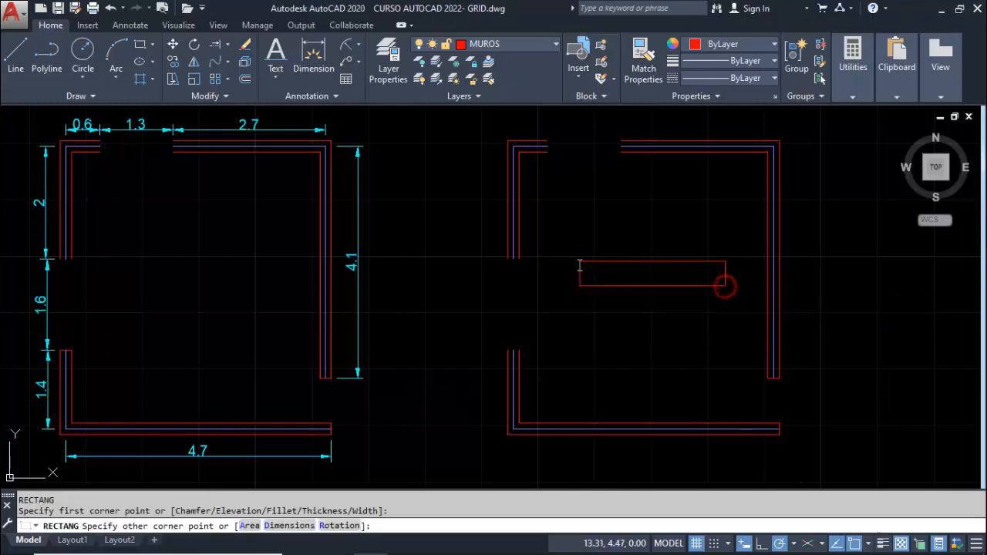
key(Escape)
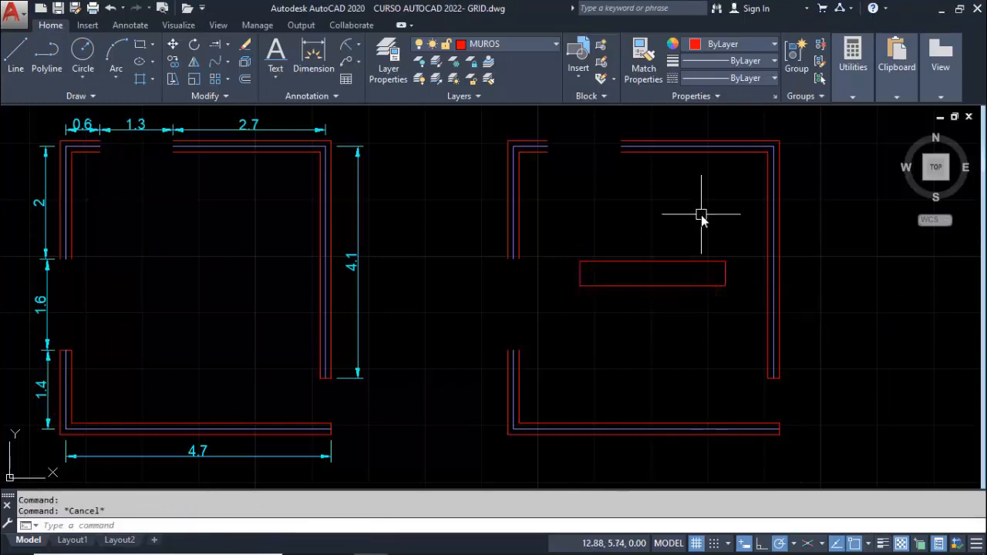
Draw a horizontal polyline through the trial rectangle between the midpoints of its short sides
text(pl)
key(Return)
click(581, 273)
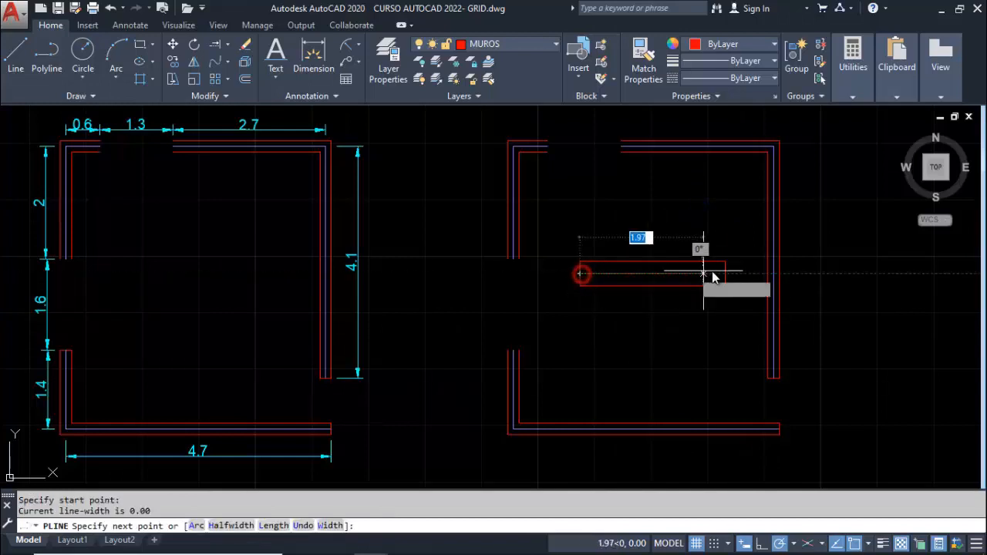
key(Escape)
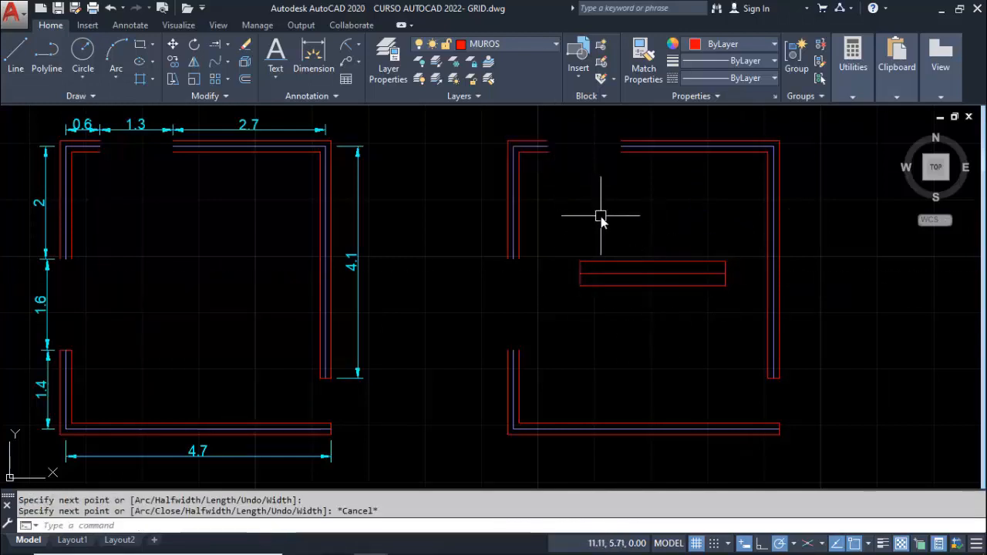
Erase the trial rectangle and its centre polyline
text(e)
key(Return)
click(613, 210)
click(586, 322)
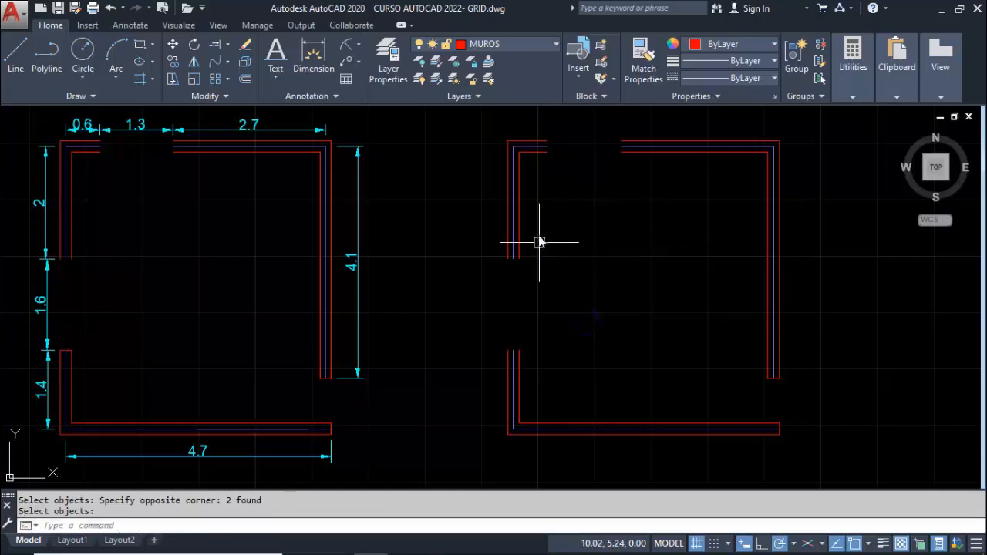
Turn on the VENTANAS layer and make it current
scroll(567, 147, up, 5)
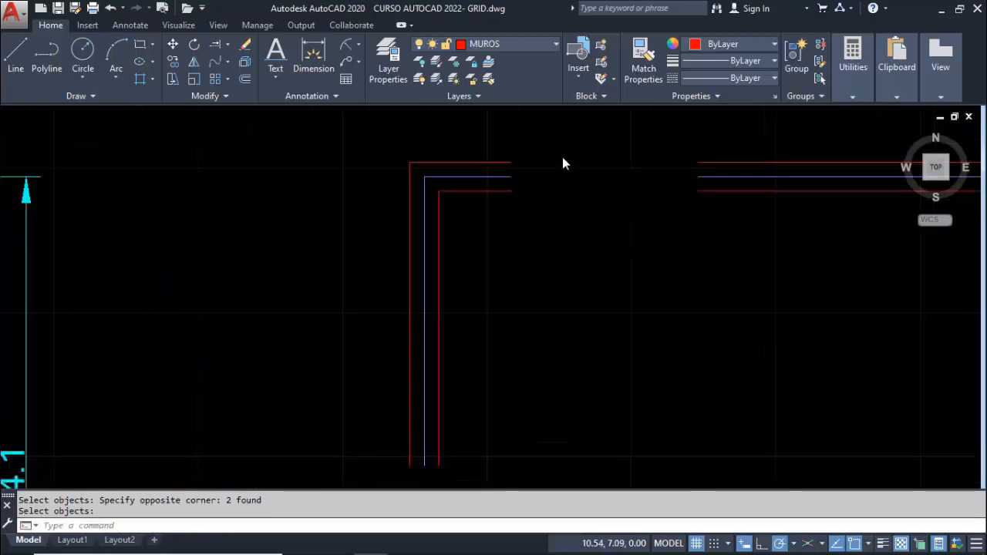
click(519, 43)
click(421, 184)
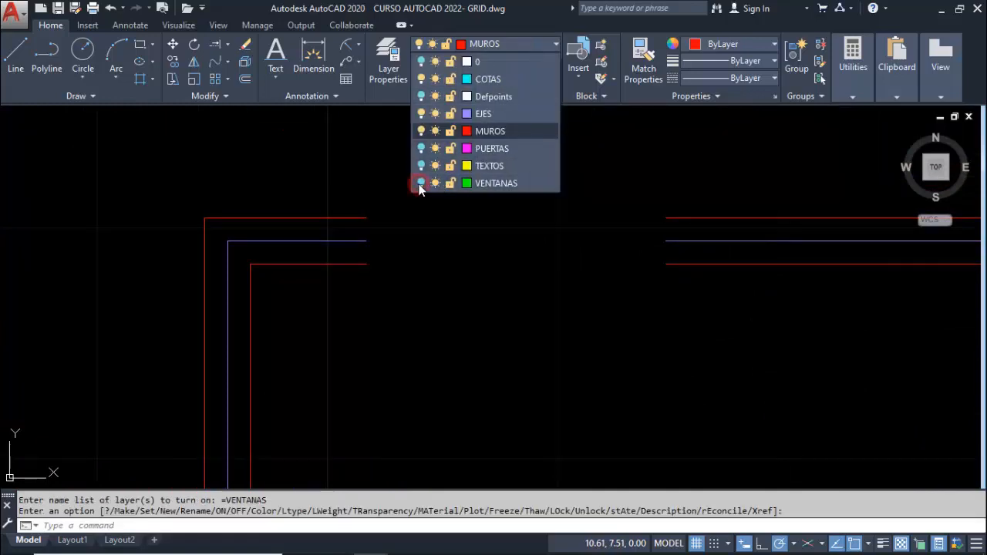
click(479, 184)
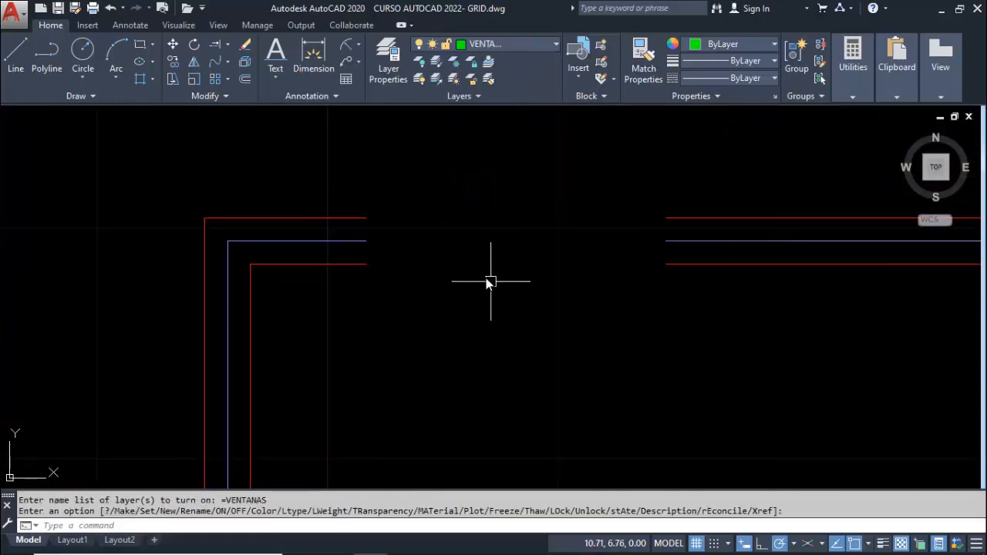
Draw a 1.3 by 0.2 window rectangle across the top wall opening, between the wall faces' endpoints
text(REC)
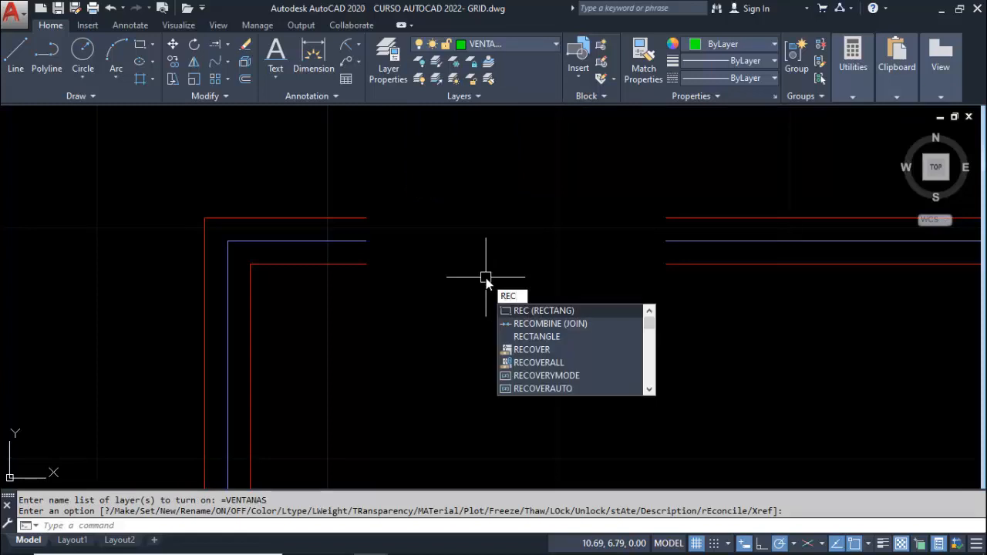
key(Return)
click(465, 218)
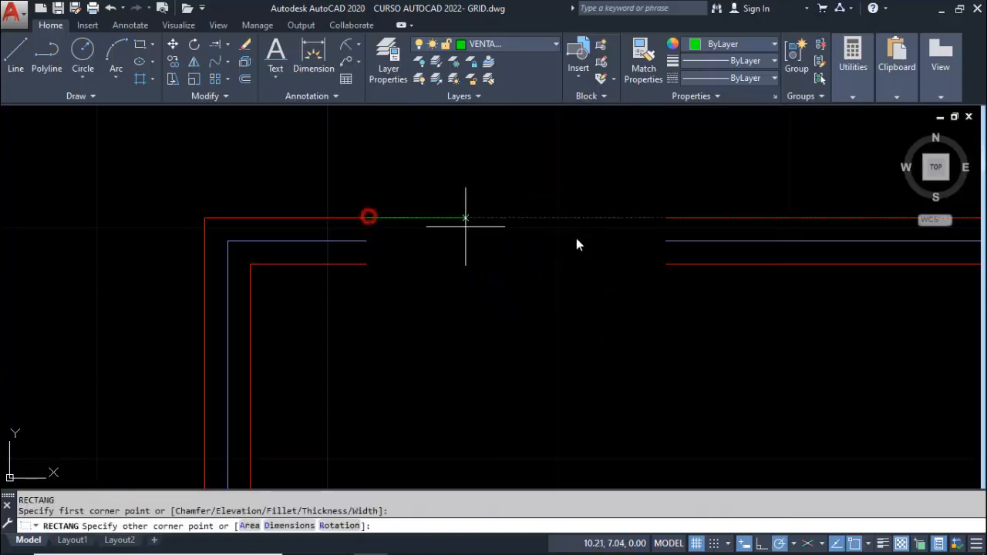
click(666, 263)
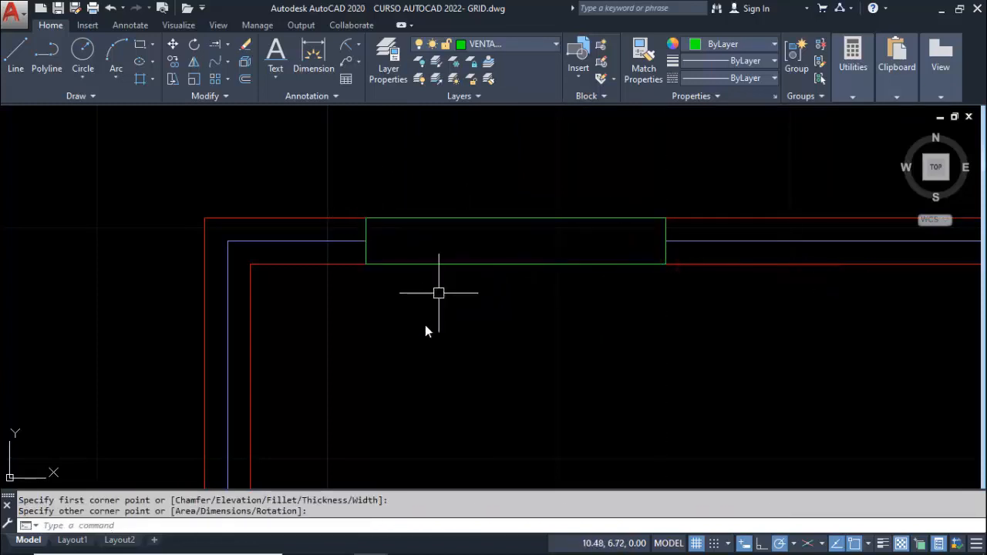
key(Return)
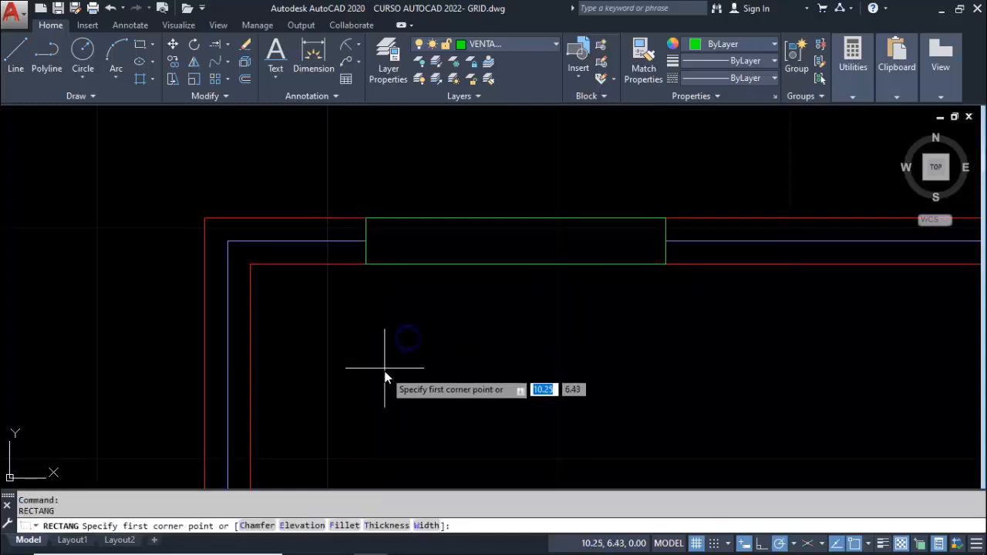
click(368, 264)
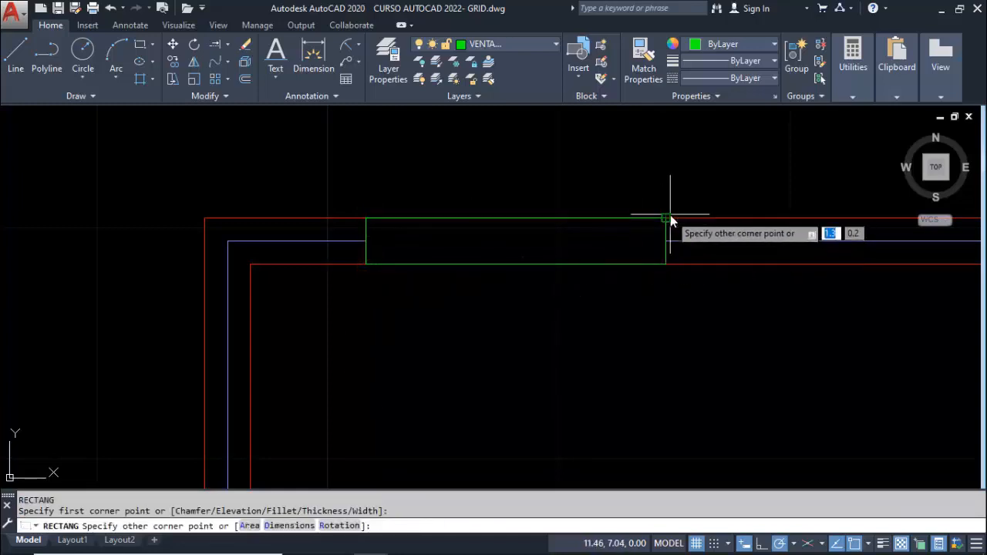
key(Escape)
Draw a 1.3 by 0.05 rectangle in the empty room area below the top wall's window
key(Return)
click(400, 411)
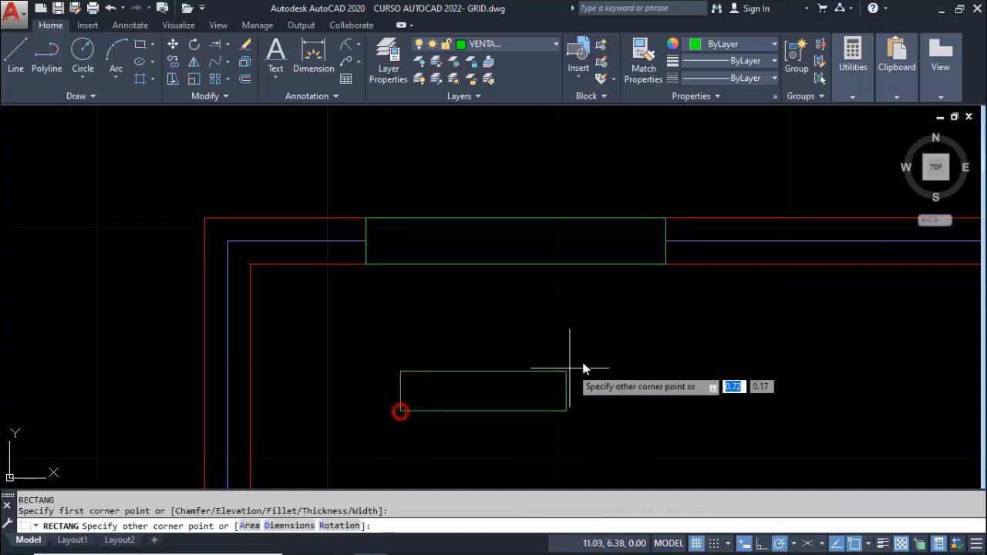
text(1.3)
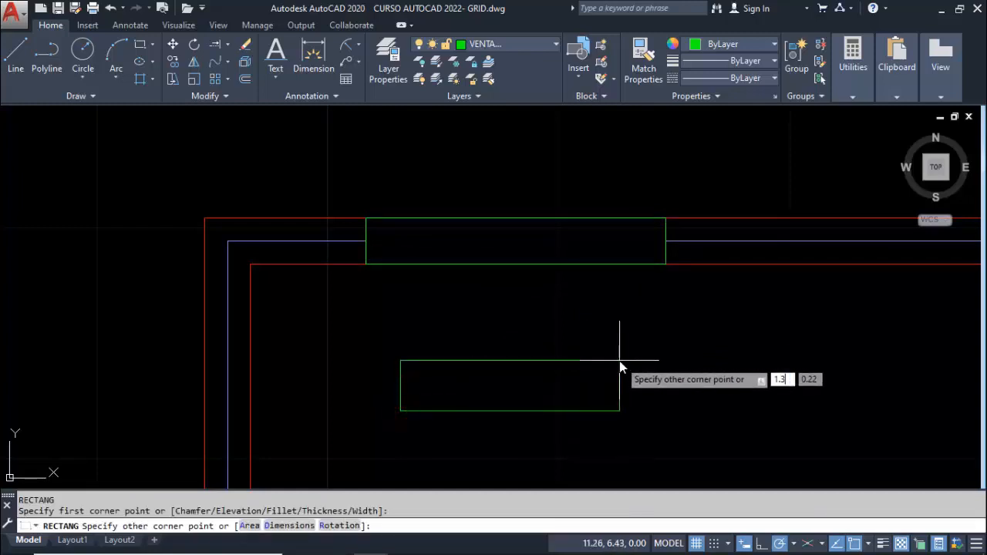
key(Tab)
text(.)
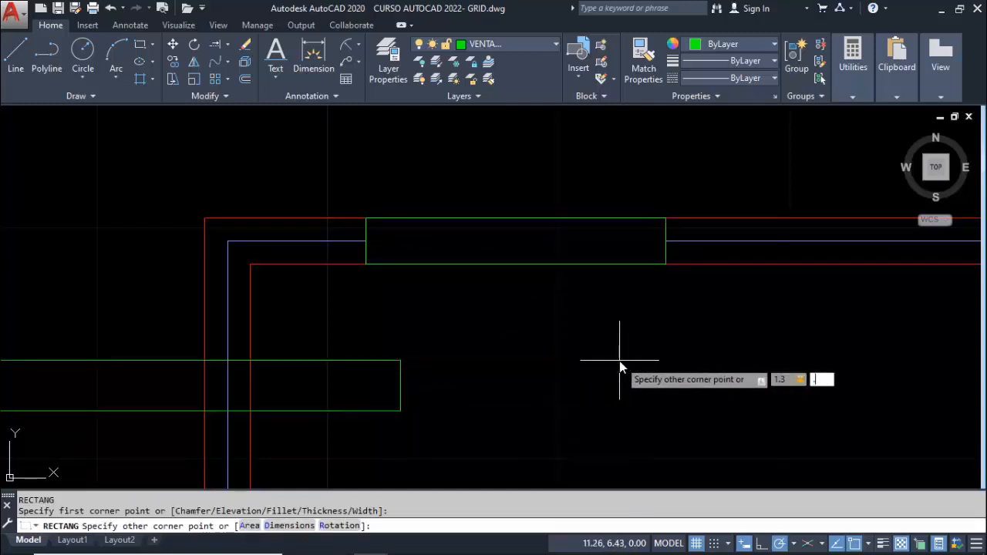
text(05)
key(Return)
Move the thin 1.3 by 0.05 rectangle by its left side's midpoint to the midpoint of the top window's left side
text(M)
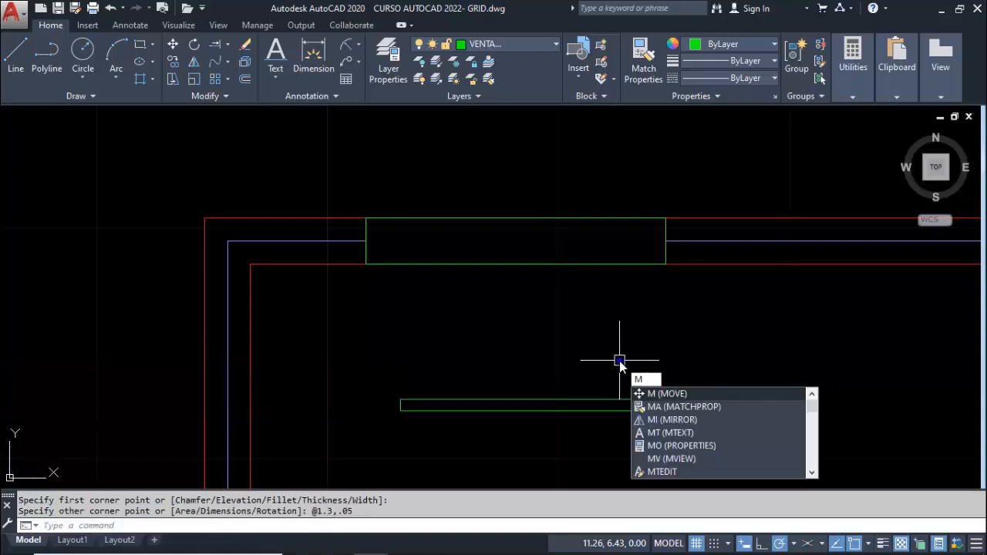
key(Return)
click(571, 403)
key(Return)
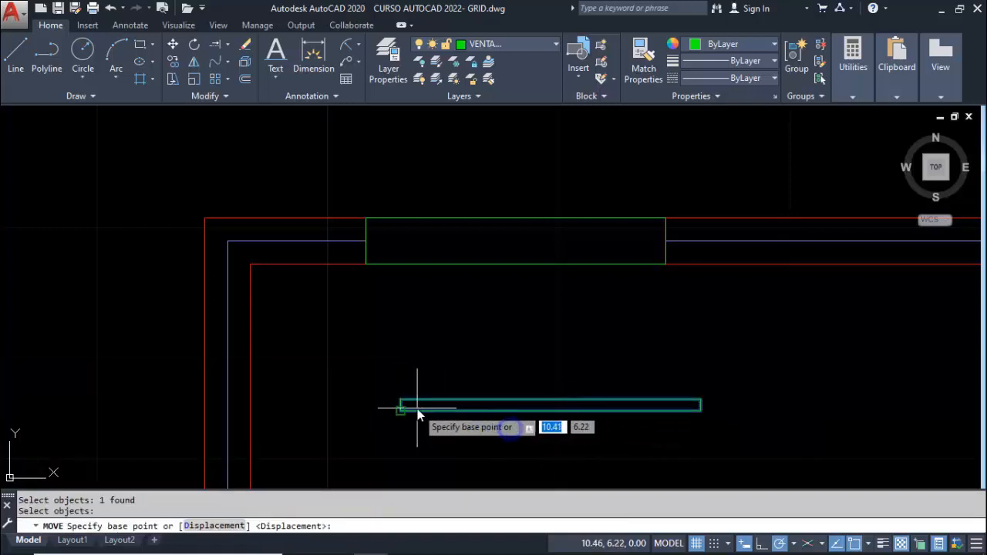
click(400, 405)
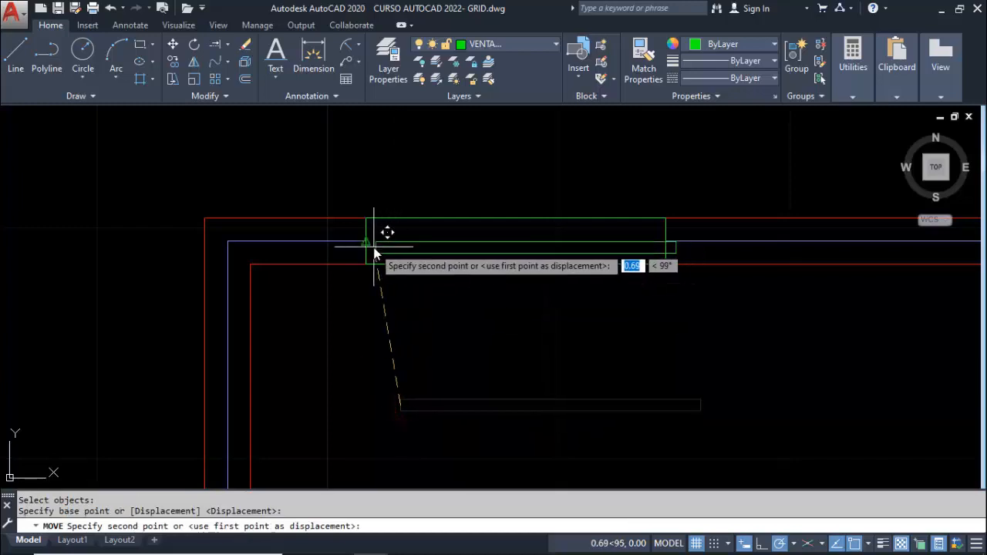
click(367, 241)
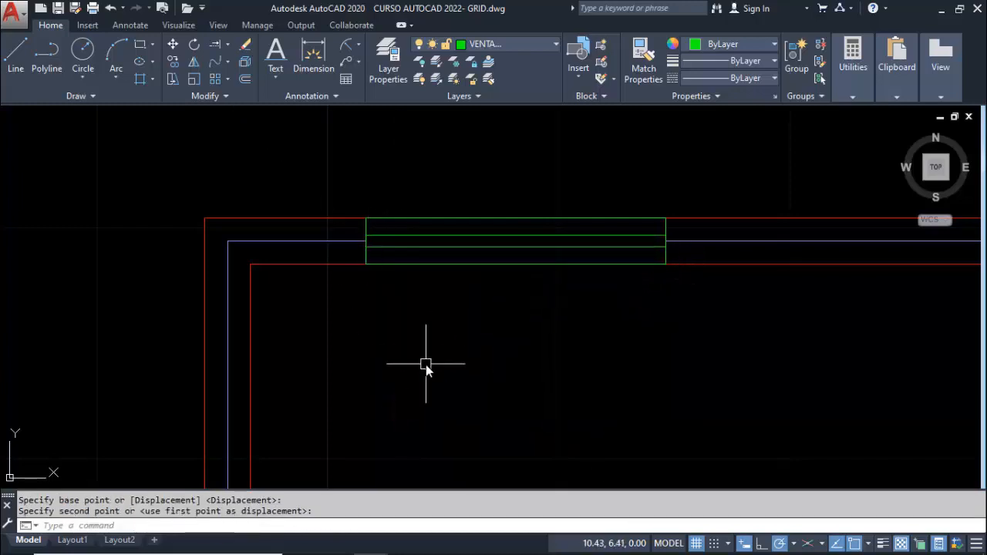
Draw a window rectangle across the left wall opening, between opposite endpoints of the wall faces
scroll(426, 364, down, 4)
middle_drag(481, 478, 456, 256)
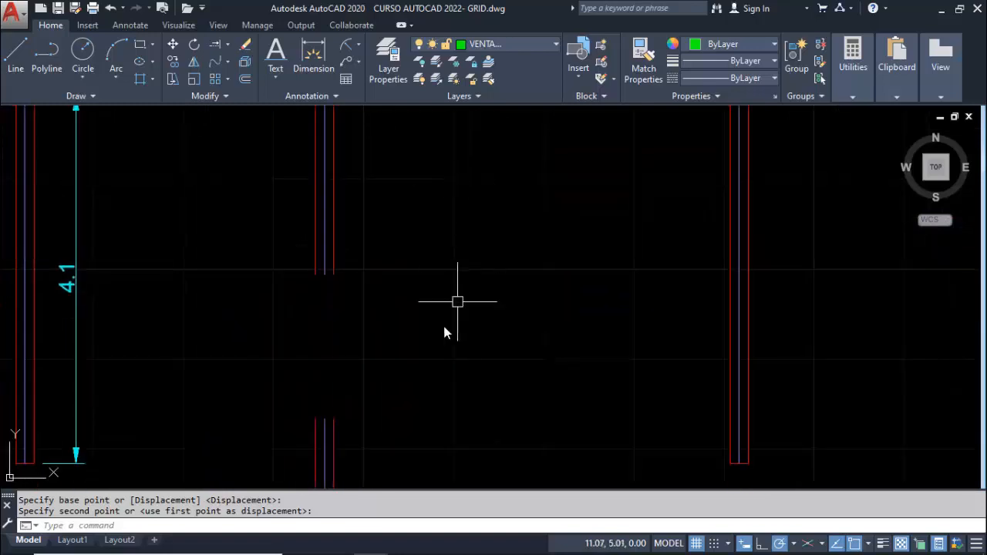
middle_drag(421, 335, 545, 275)
text(rec)
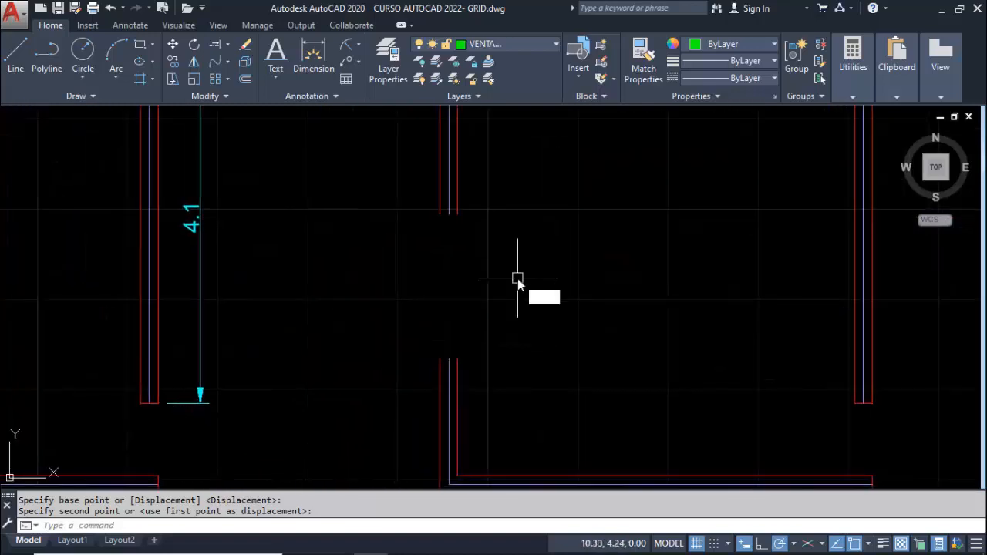
key(Return)
click(442, 221)
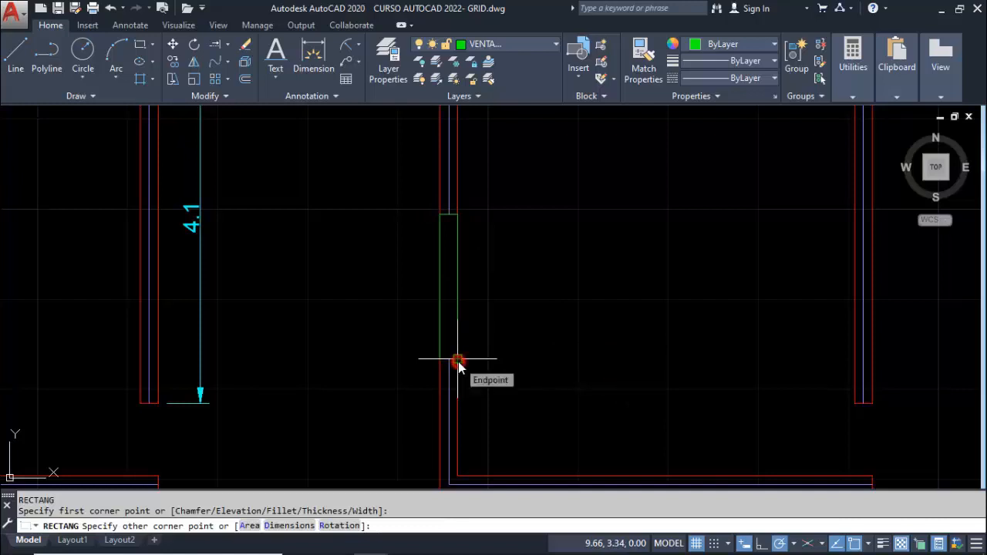
click(457, 359)
Draw a 0.05 by 1.6 vertical rectangle inside the room, beside the left wall's window
text(rec)
key(Return)
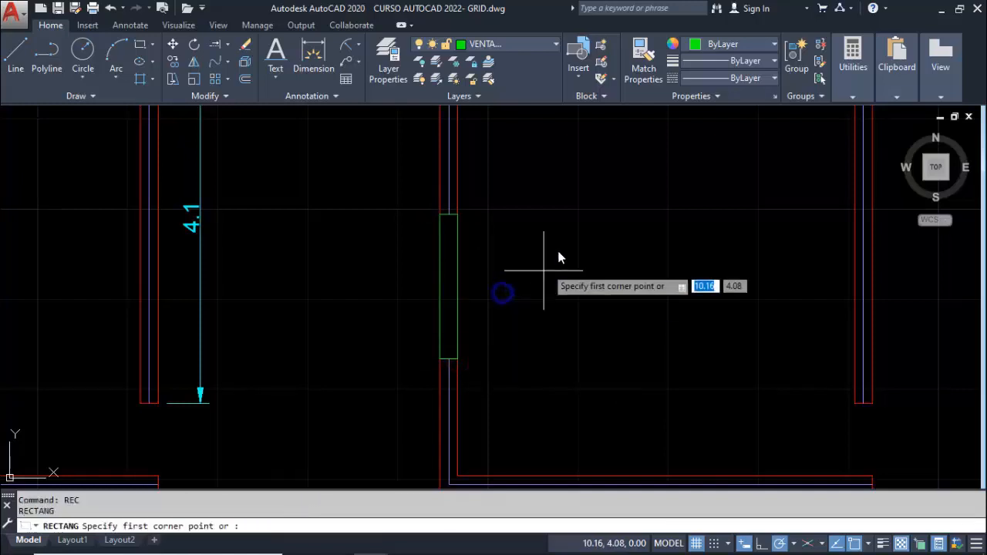
click(532, 220)
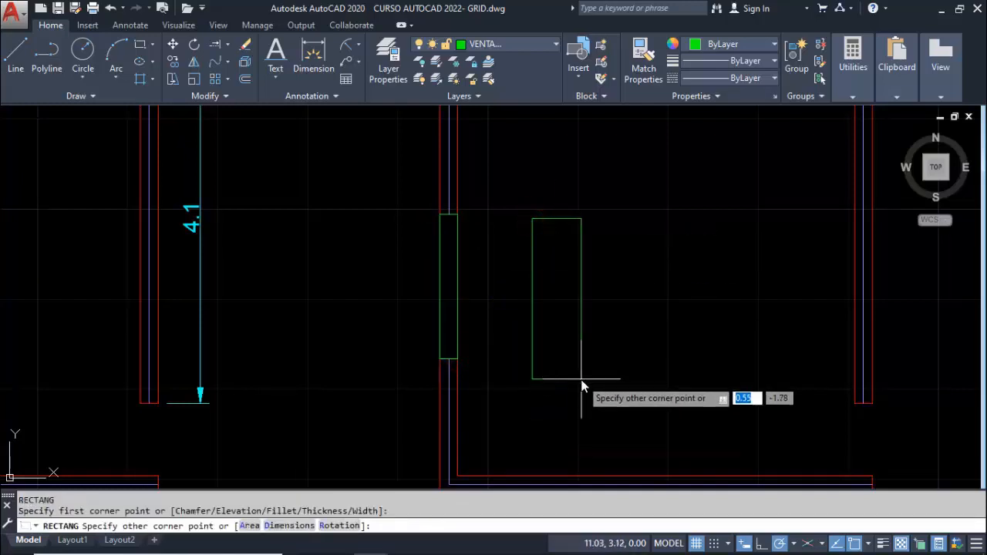
text(0)
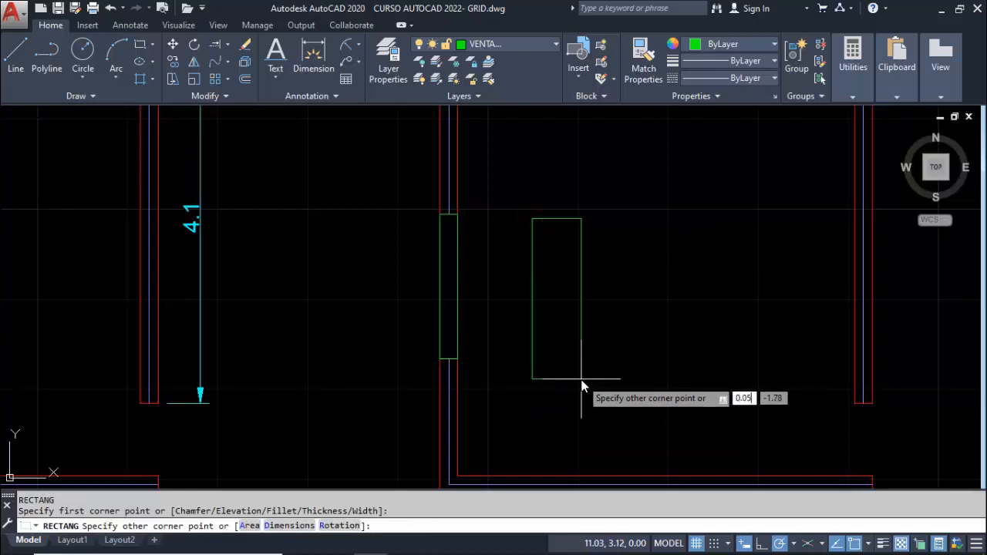
text(.05)
key(Tab)
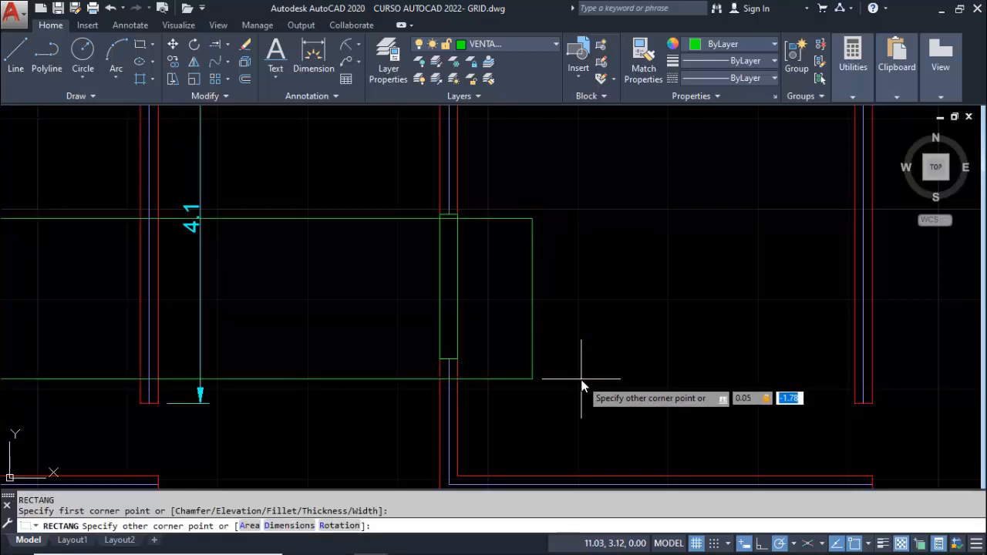
text(1.6)
key(Return)
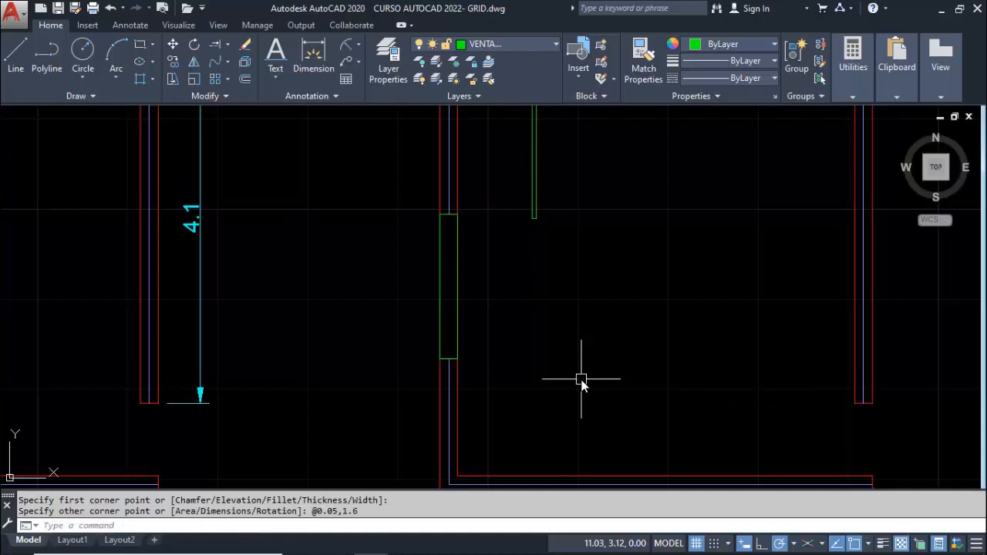
Move the thin vertical rectangle by its lower side's midpoint to the midpoint of the left wall window's lower side
text(m)
key(Return)
click(563, 228)
click(507, 183)
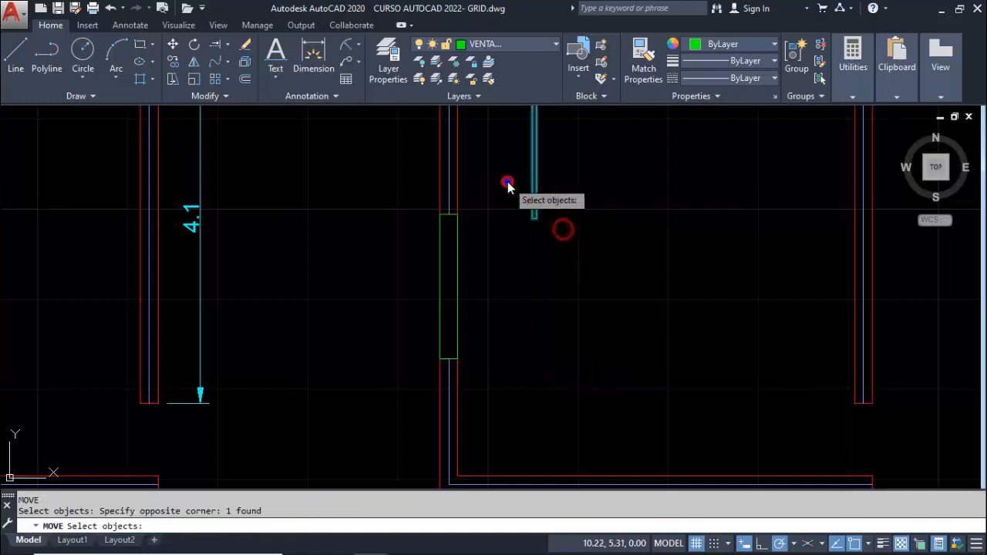
key(Return)
click(533, 219)
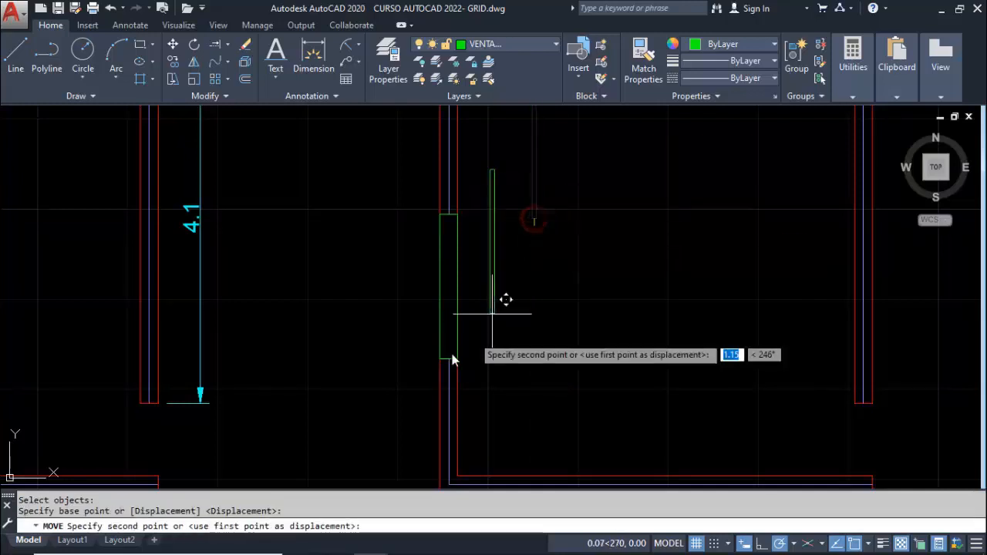
click(446, 362)
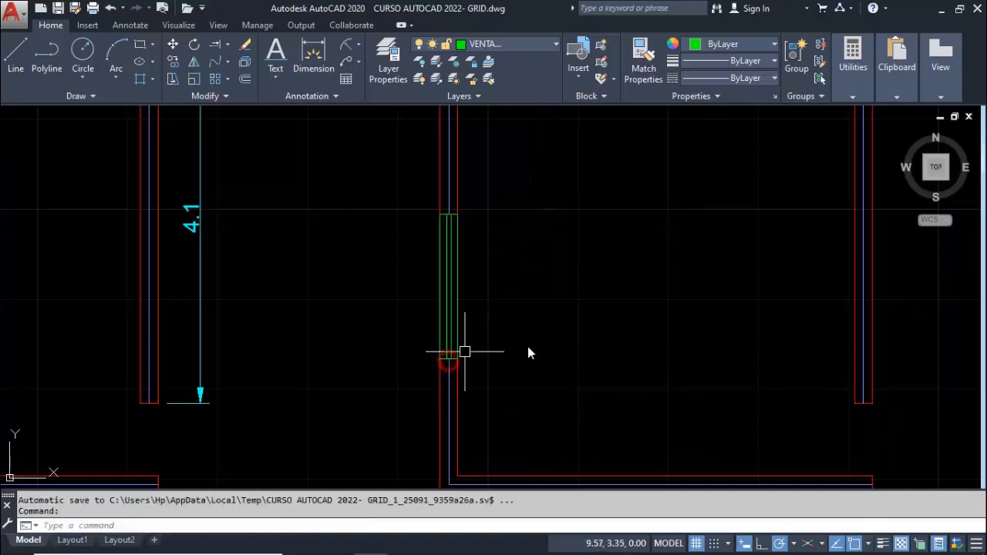
Turn on the TEXTOS layer and make it current, keeping the VENTANAS layer on
scroll(616, 346, down, 3)
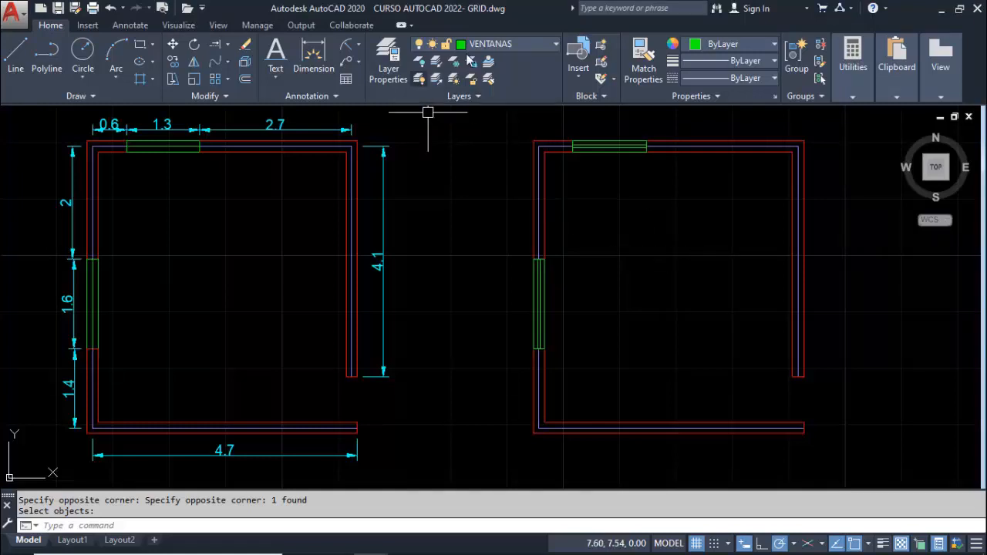
click(506, 44)
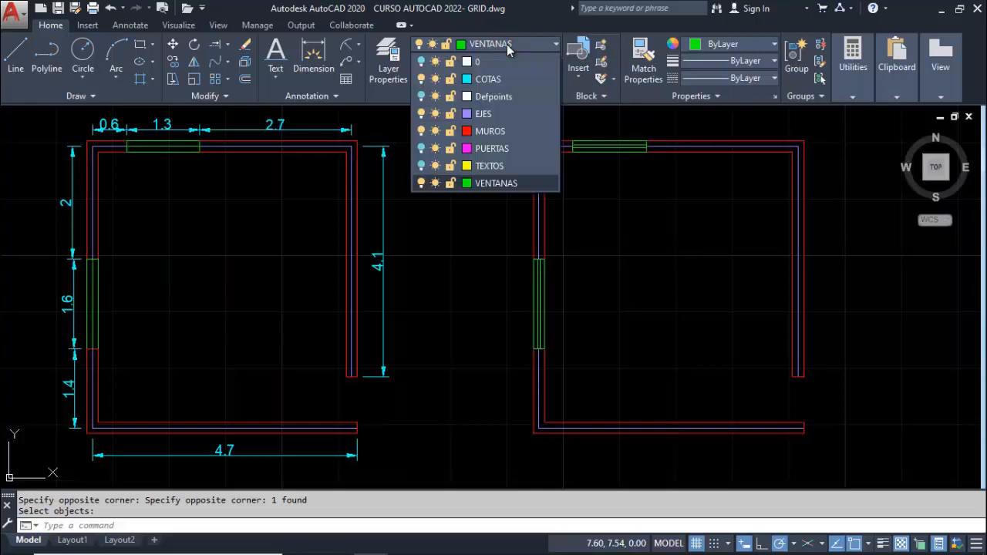
click(501, 163)
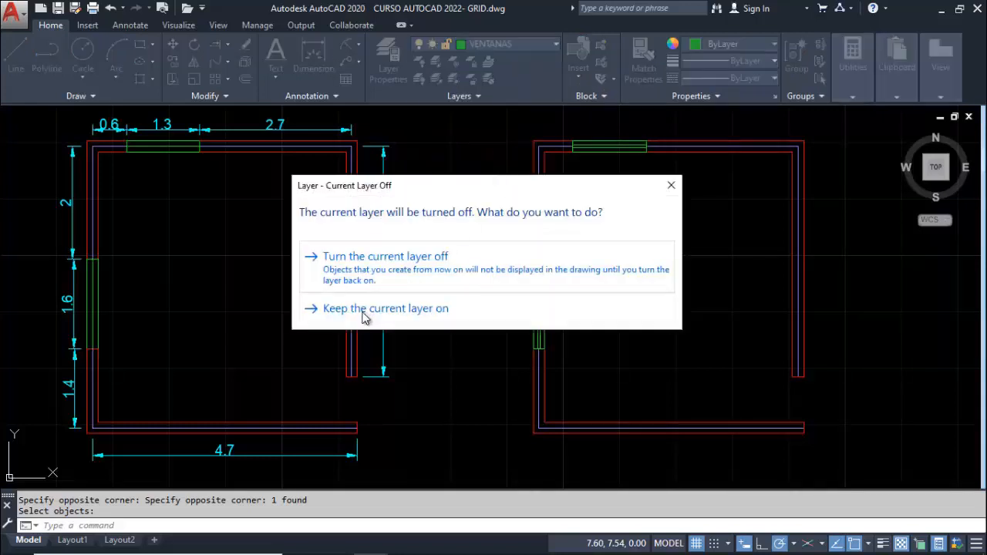
click(416, 310)
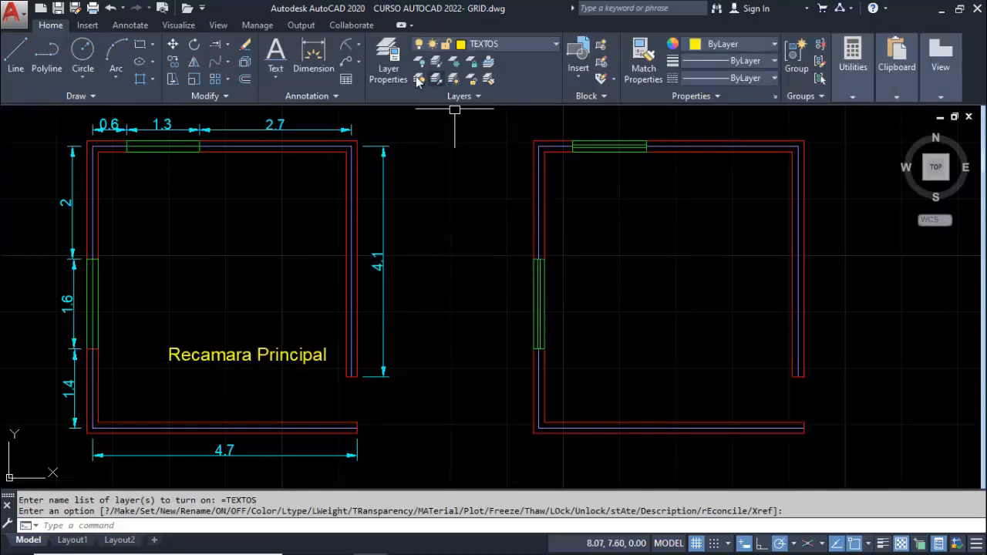
Add the single-line text "Recamara Principal" in the lower part of the undimensioned room, with height 0.20 and rotation 0
click(276, 76)
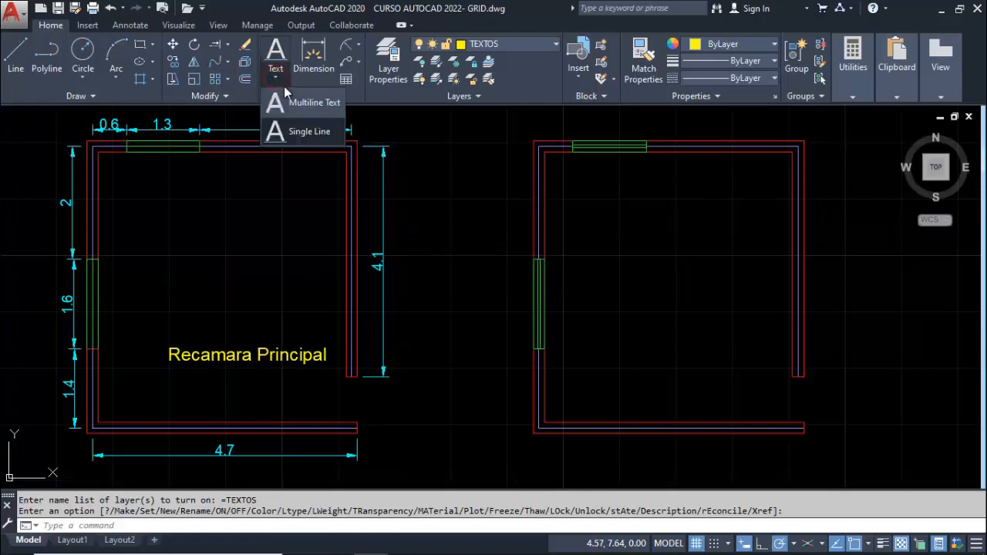
click(314, 133)
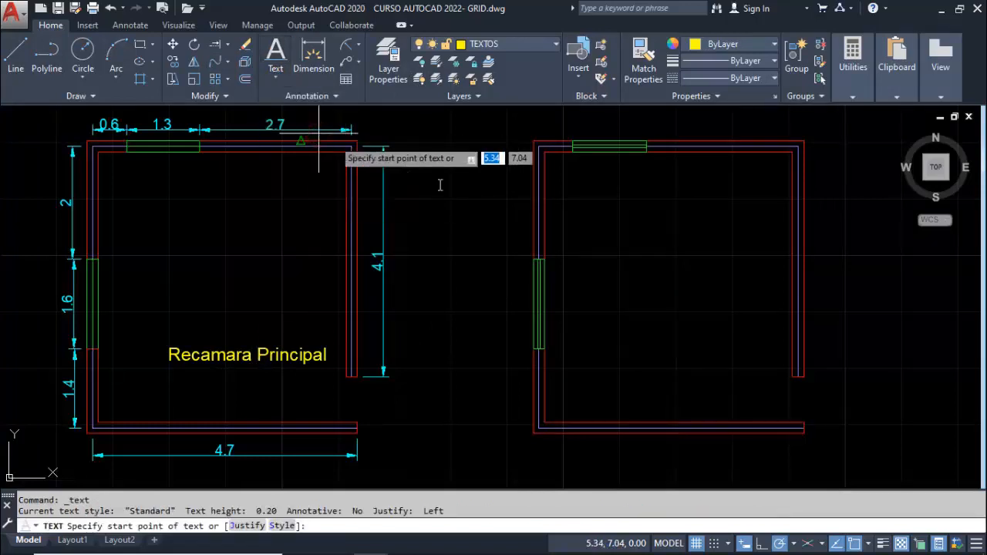
click(653, 368)
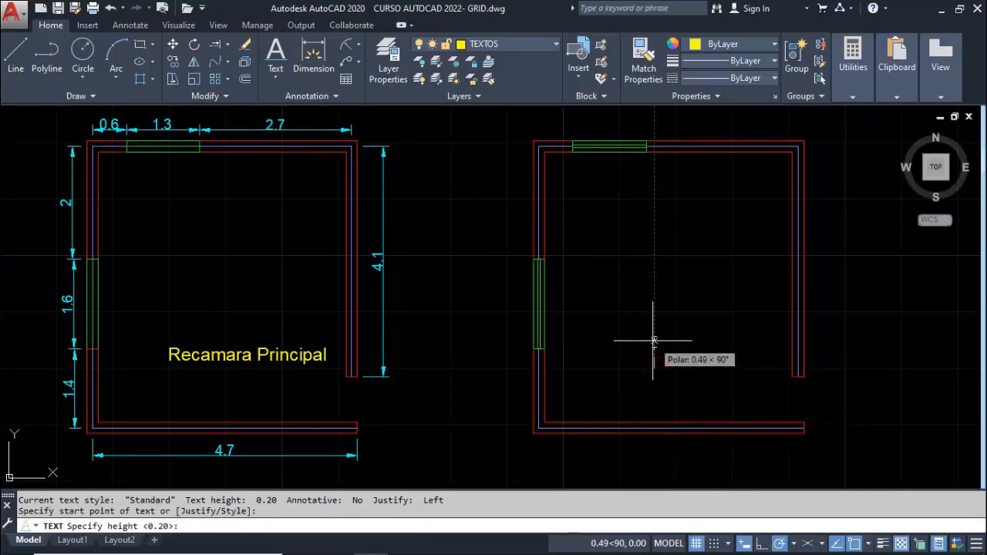
text(.2)
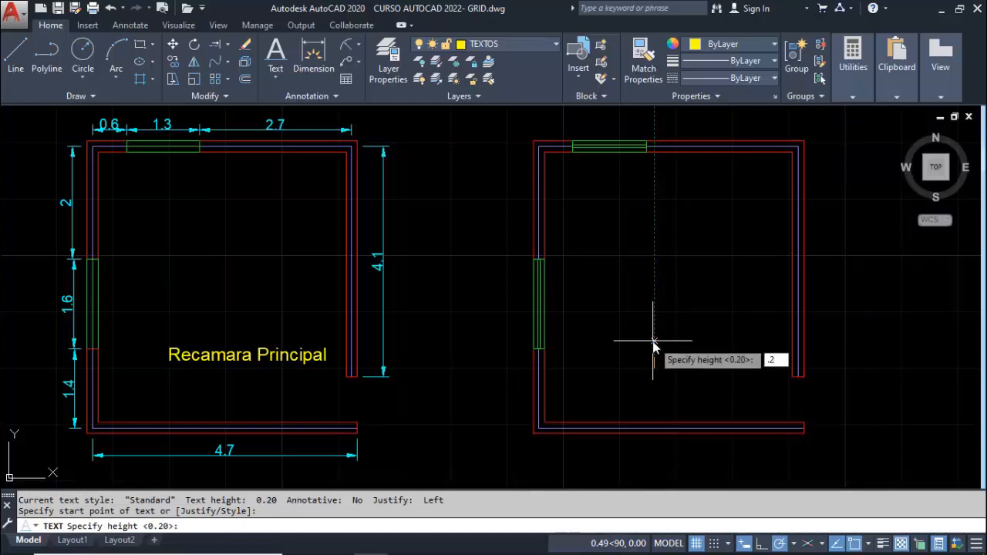
key(Return)
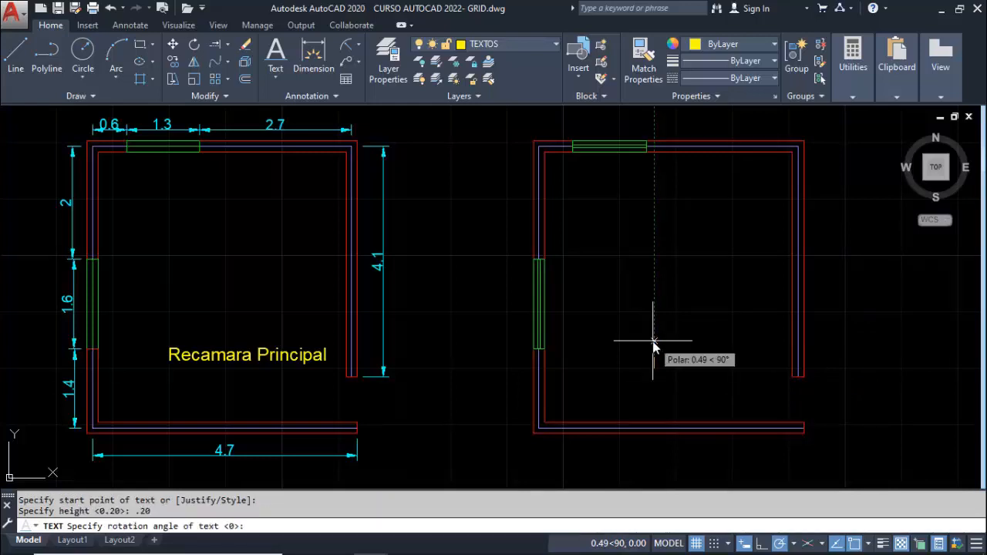
text(0)
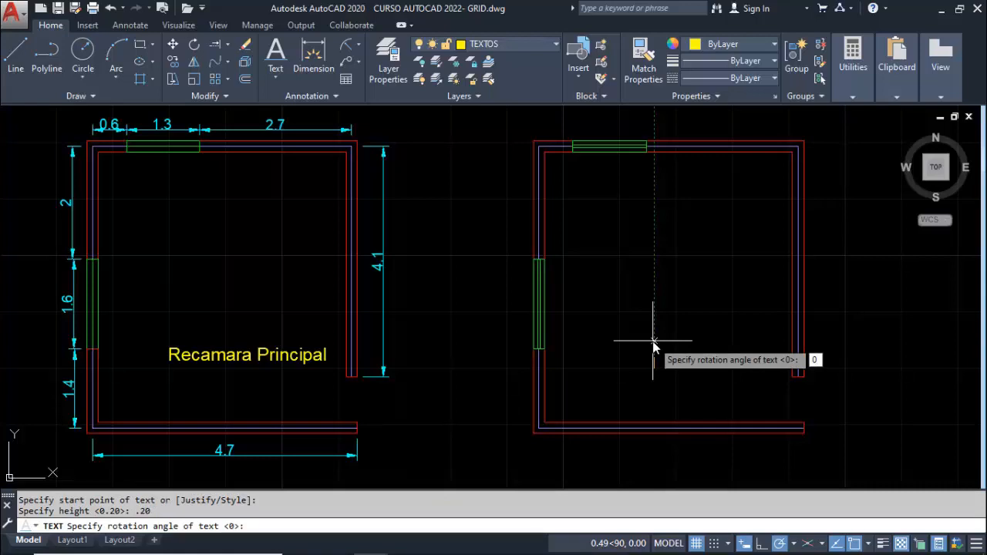
key(Return)
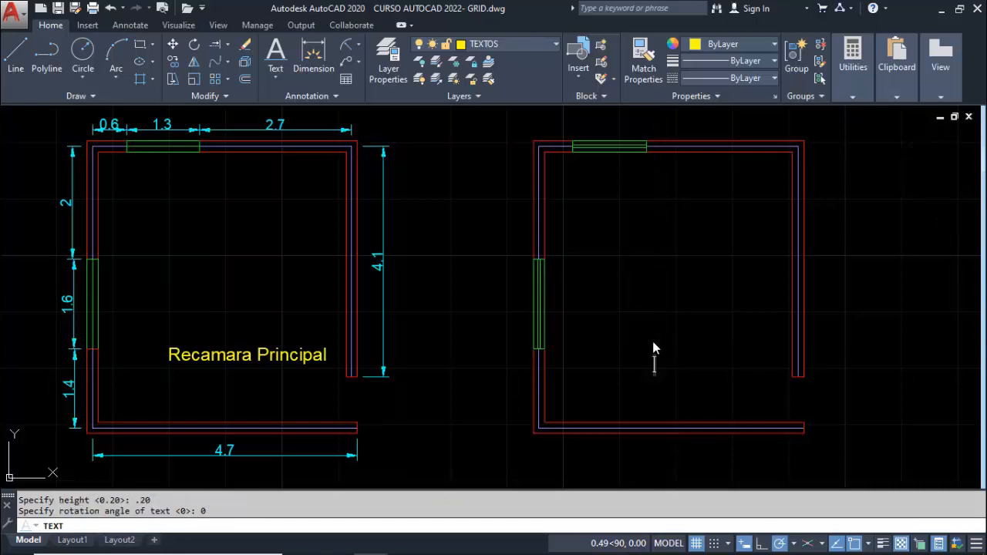
text(Recama)
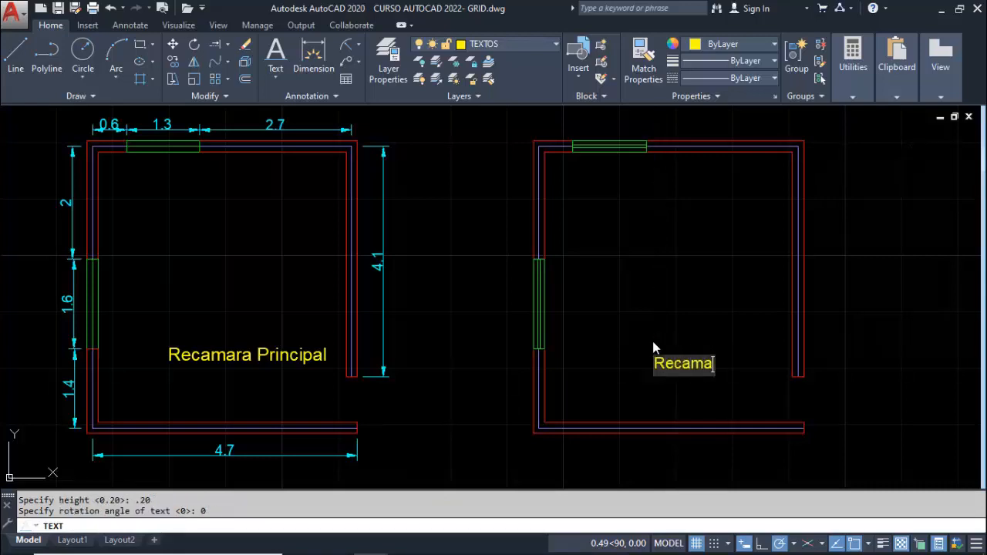
text(ra Pri)
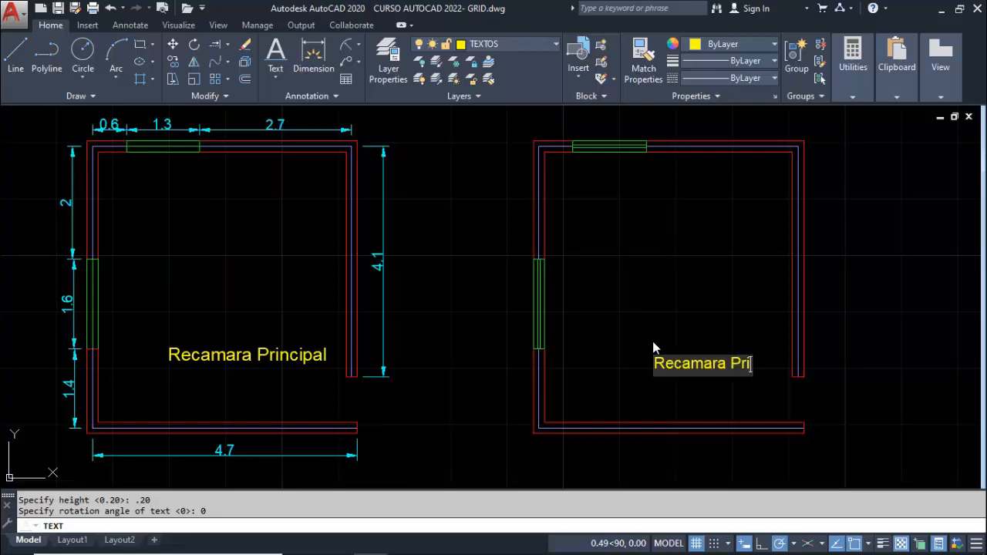
text(ncipal)
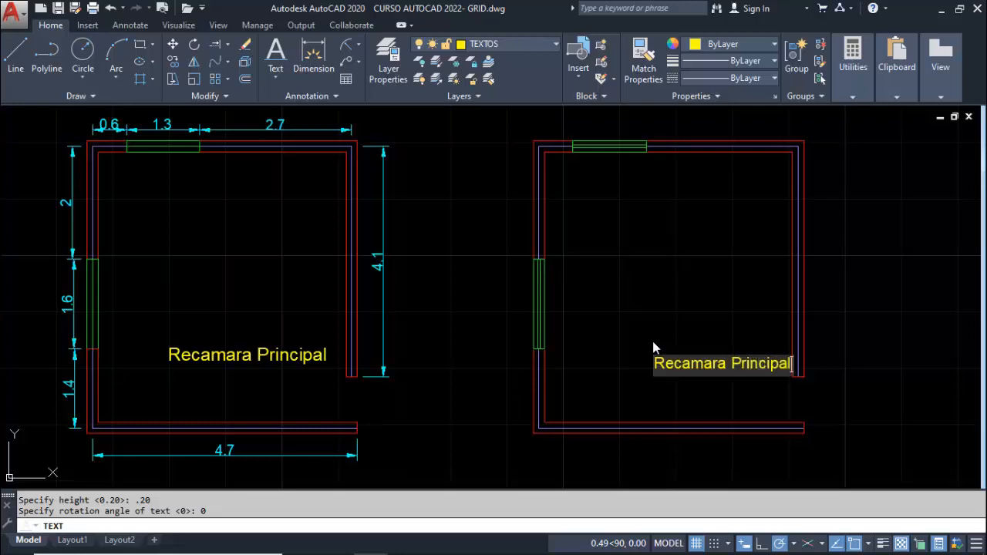
click(705, 288)
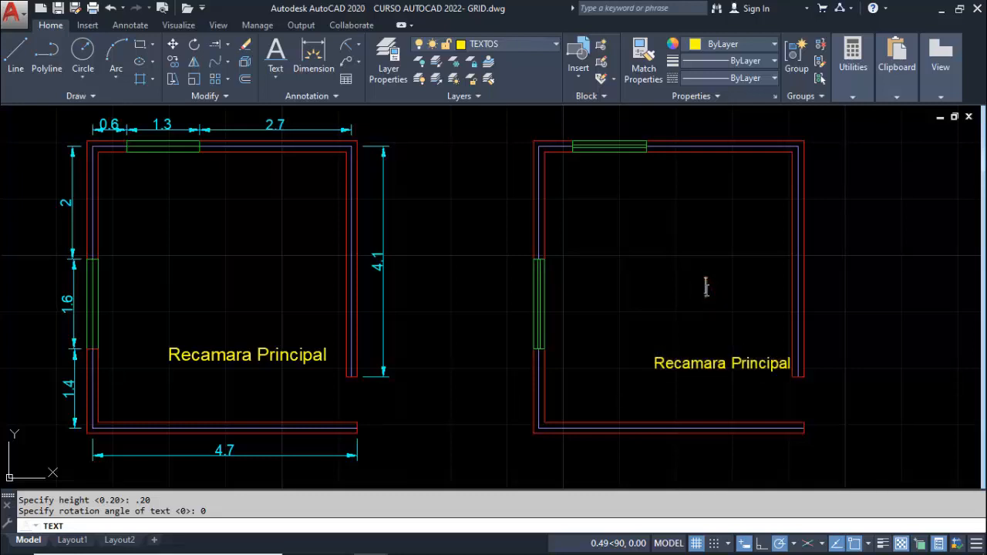
key(Escape)
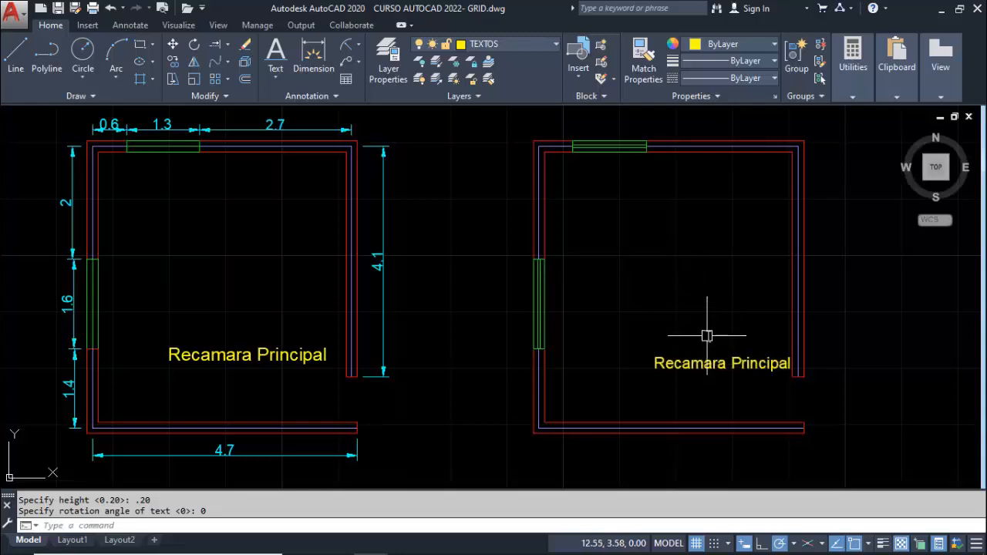
Move the "Recamara Principal" label of the undimensioned room about 0.40 to the left
text(M)
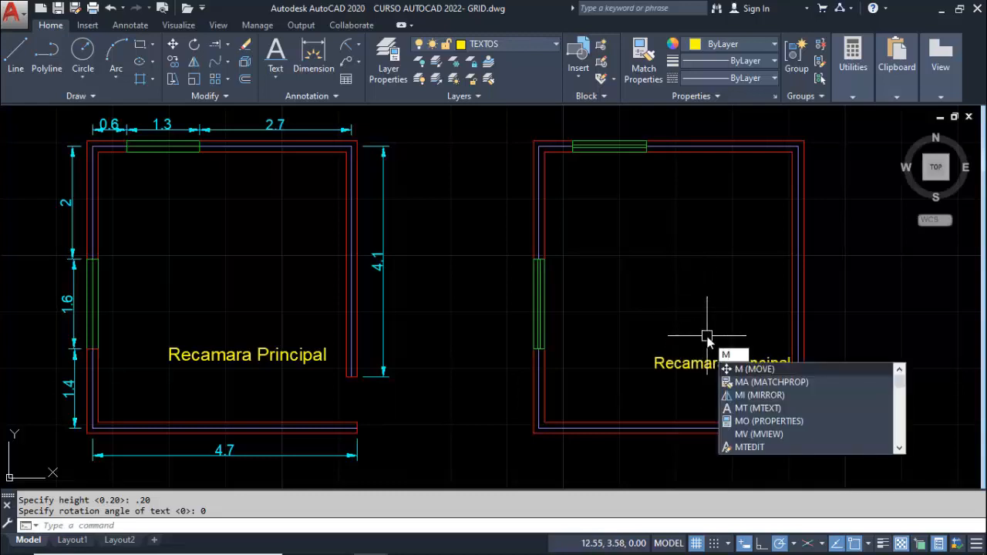
key(Return)
click(700, 359)
key(Return)
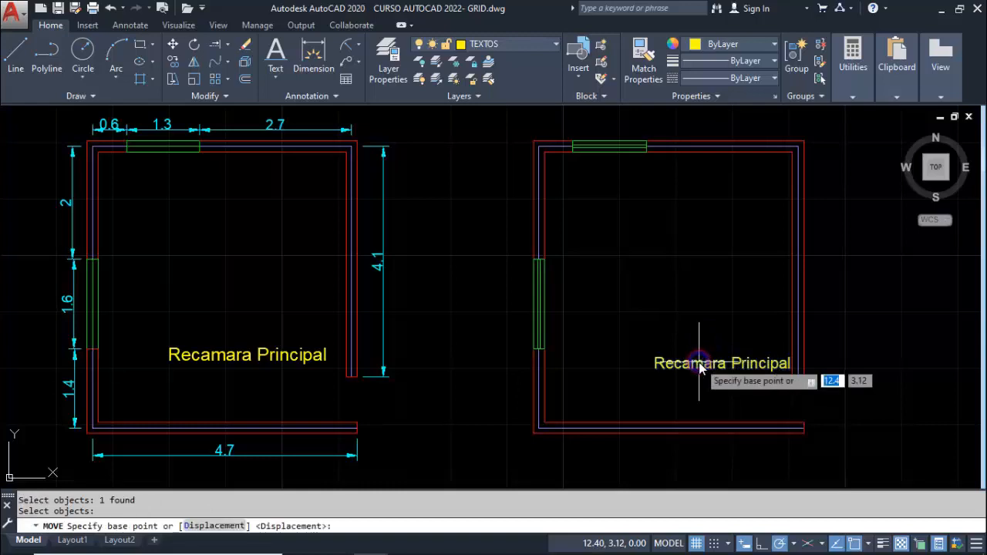
click(697, 363)
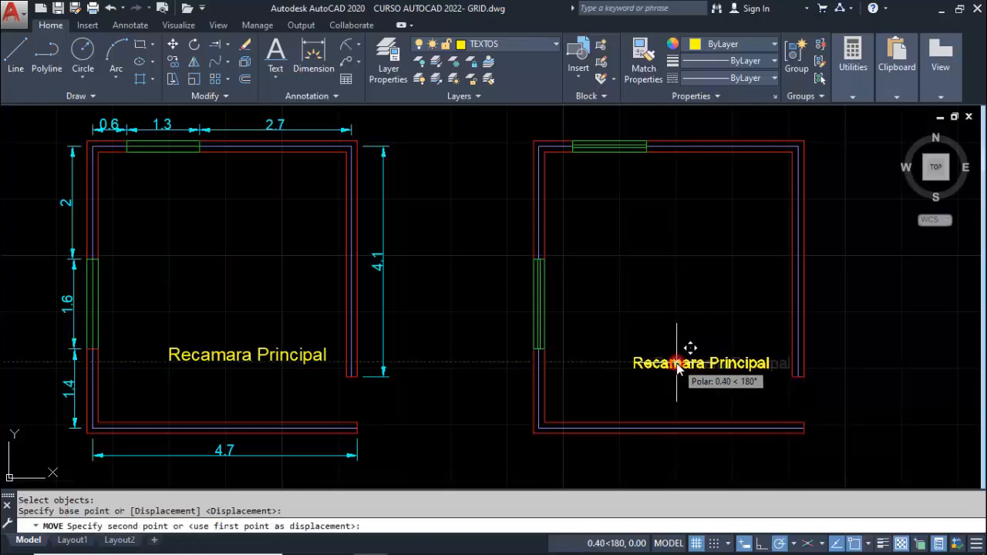
click(677, 363)
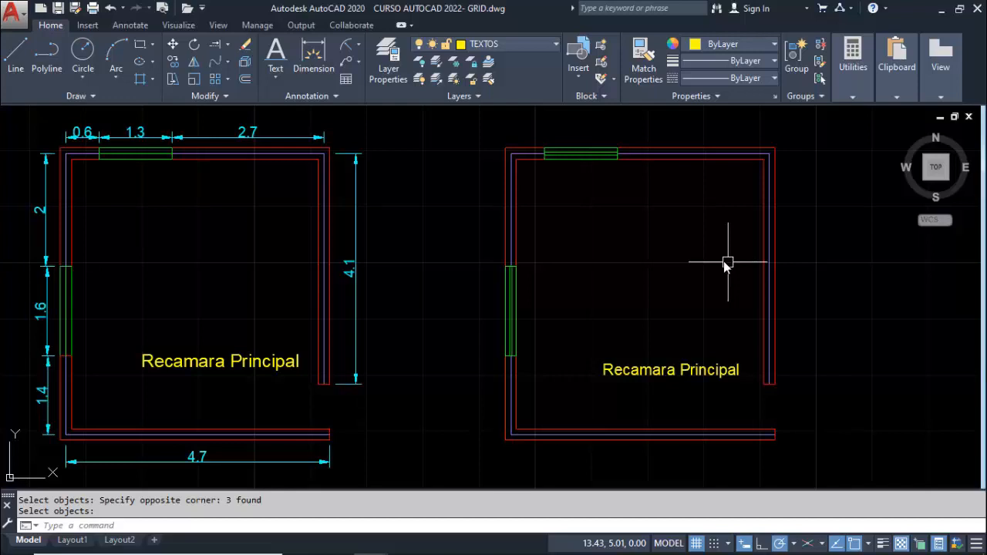
text(rec)
key(Return)
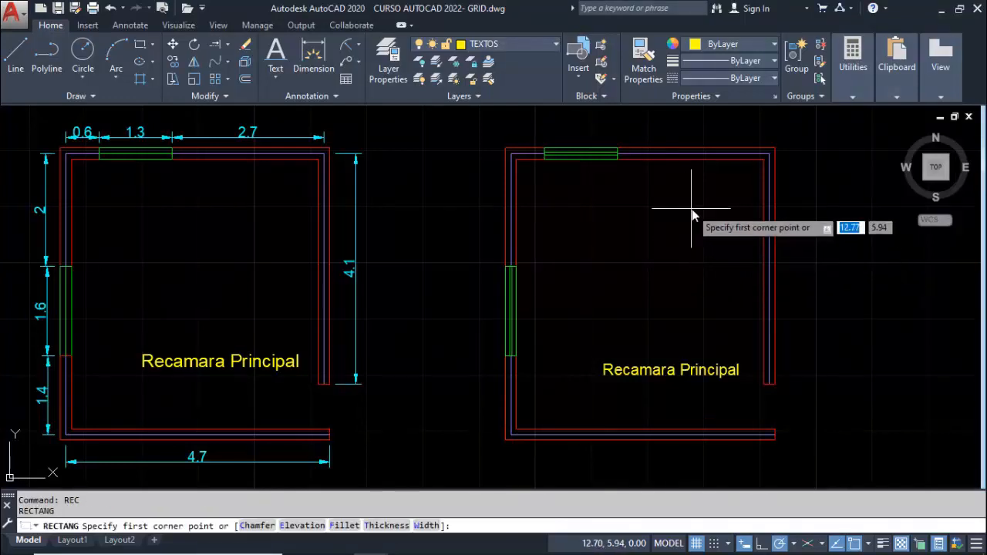
key(Escape)
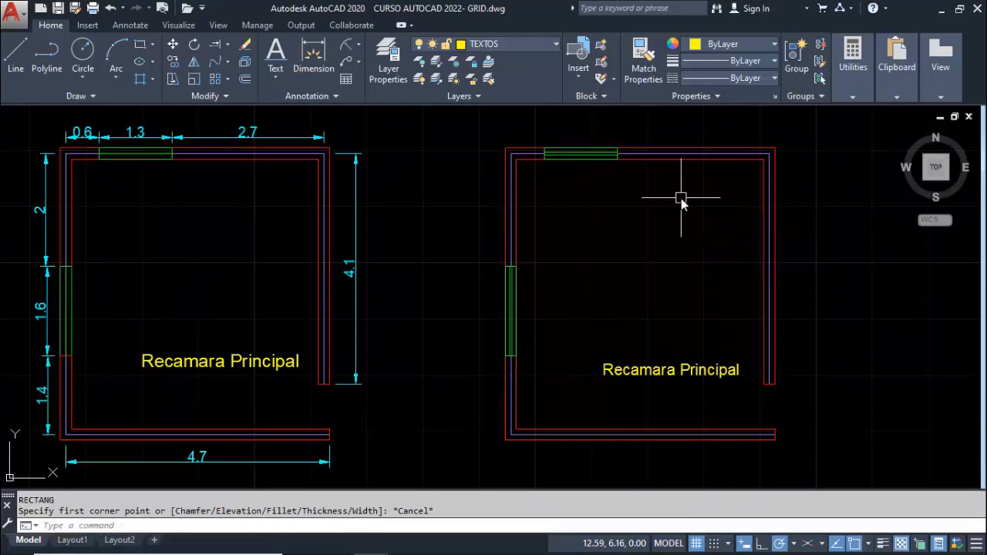
text(layon)
key(Return)
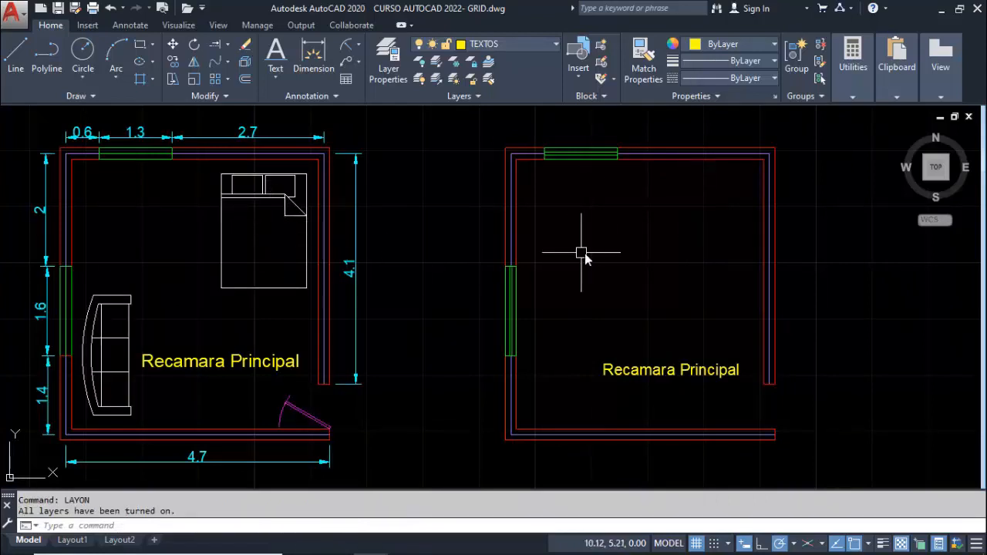
key(ctrl+z)
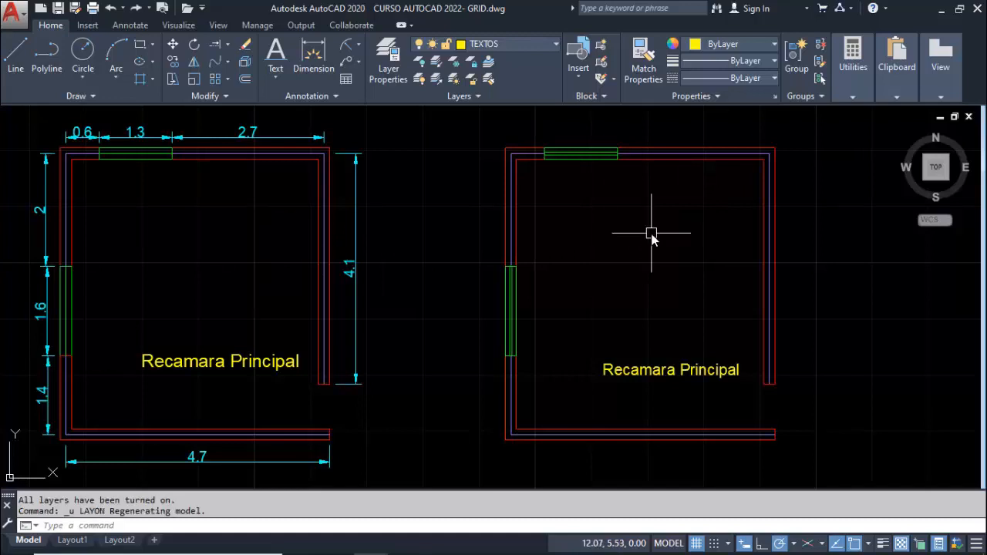
text(REC)
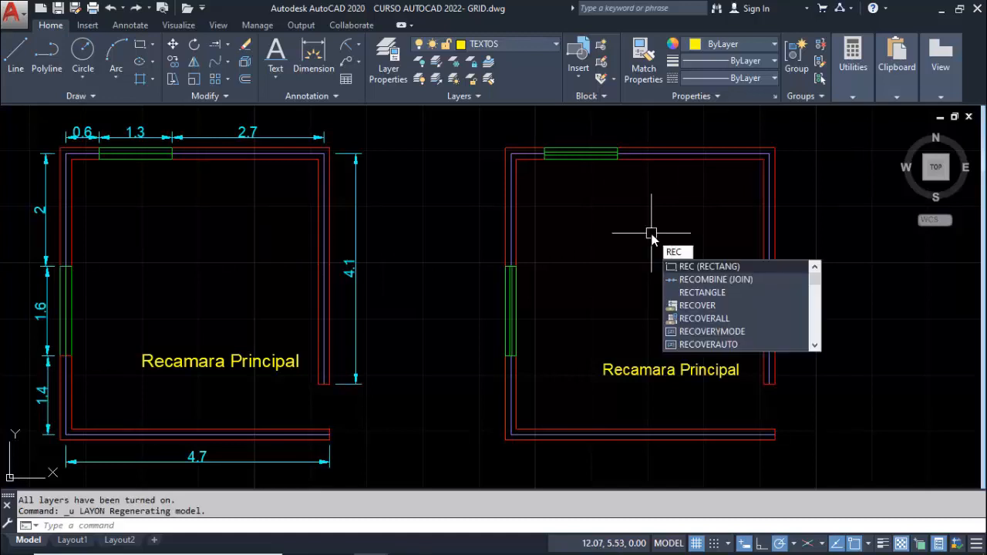
key(Escape)
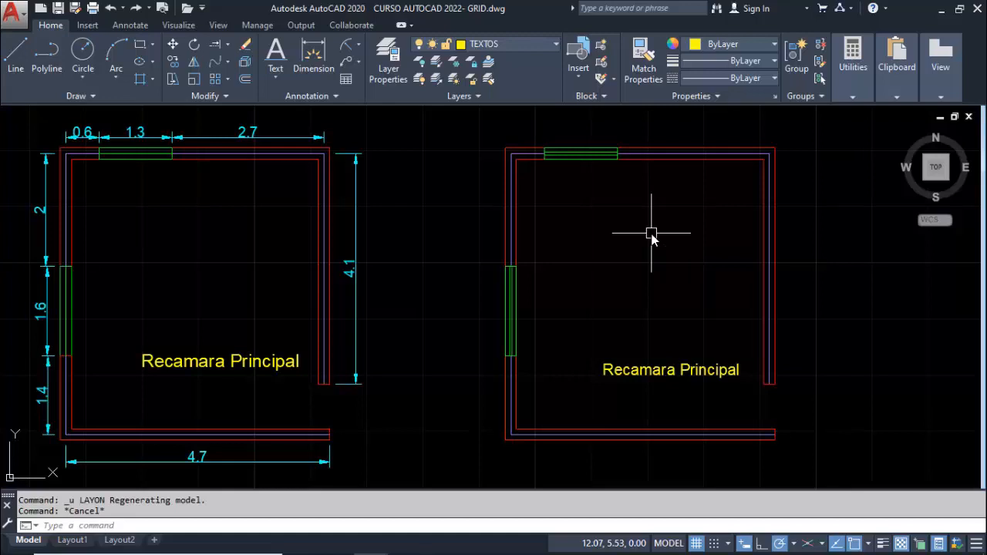
Create a new layer named MOBILIARIO and assign it index color 40
text(LA)
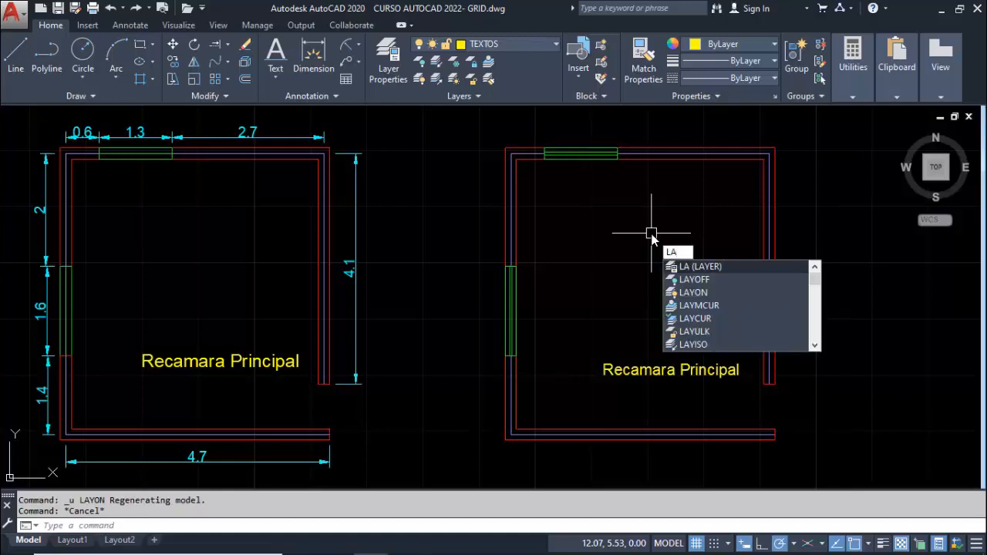
key(Return)
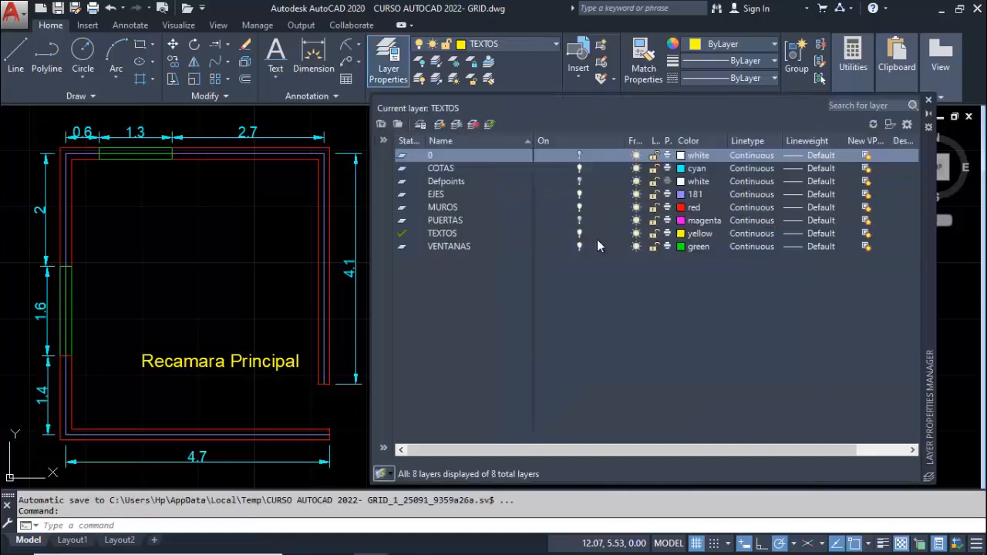
click(439, 125)
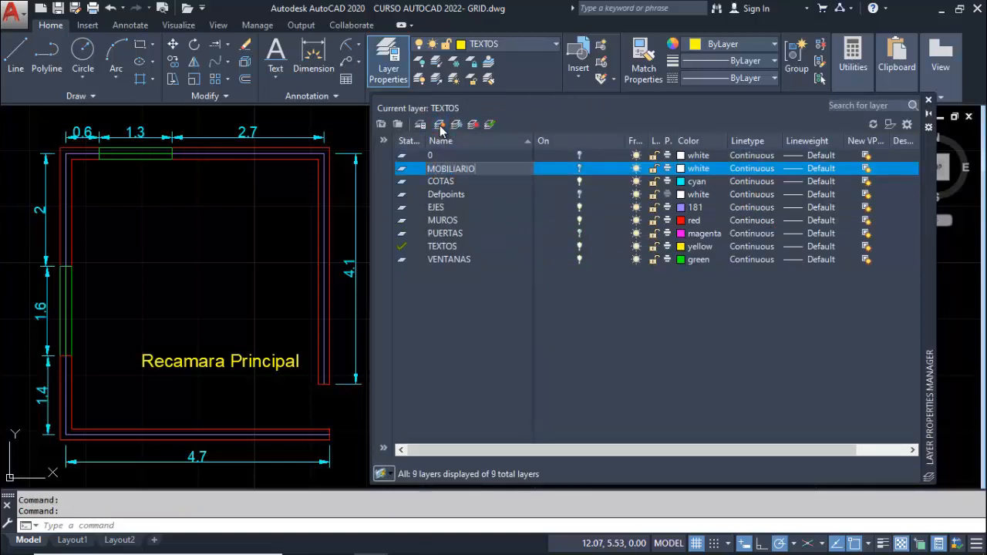
click(682, 169)
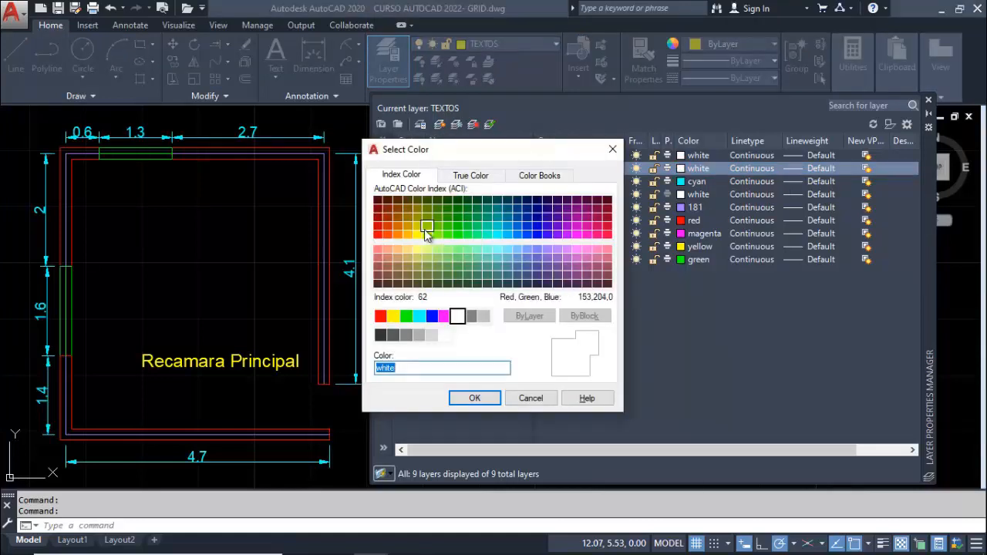
click(408, 234)
click(468, 398)
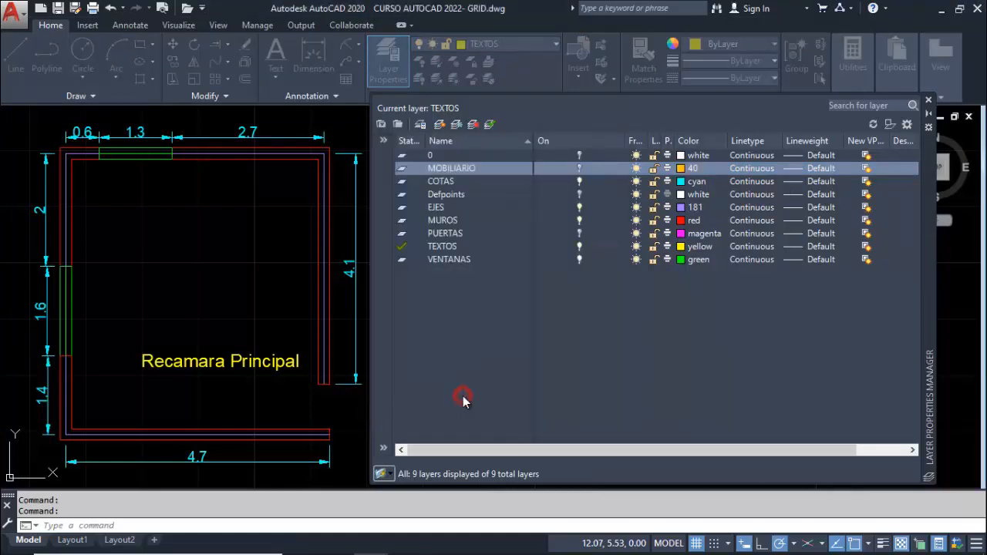
Make MOBILIARIO the current layer and keep it turned on
double_click(443, 170)
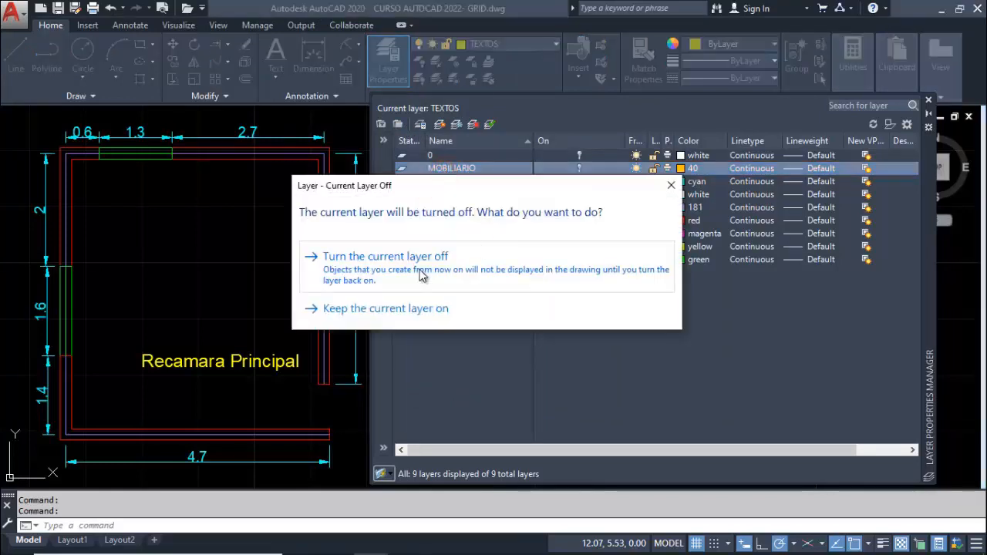
click(403, 312)
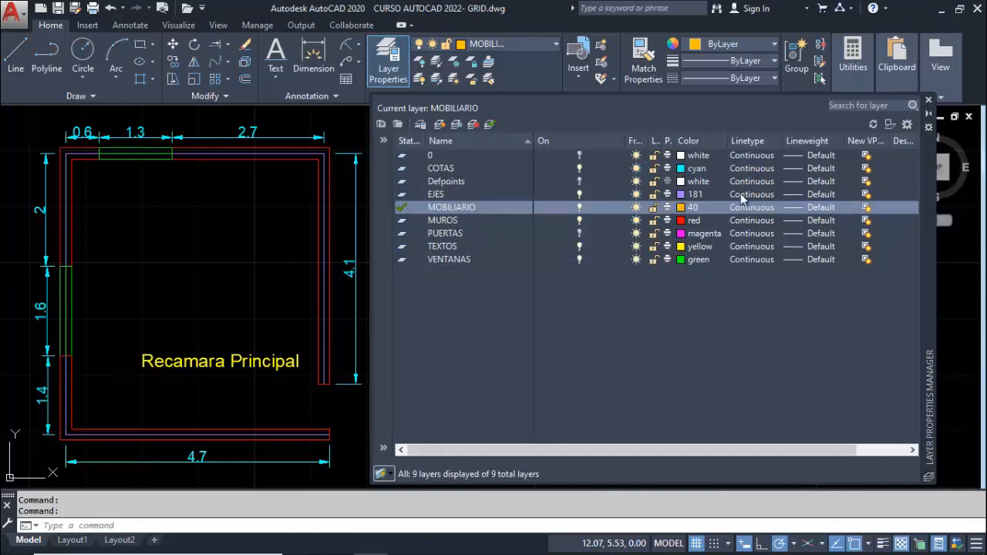
click(929, 103)
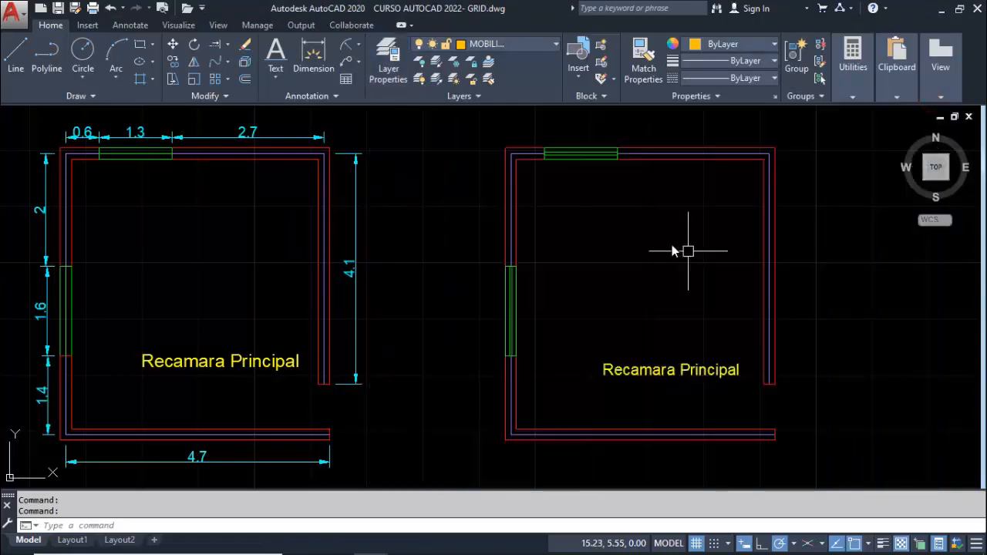
Draw an upright rectangle as the bed outline in the upper right part of the undimensioned room
text(REC)
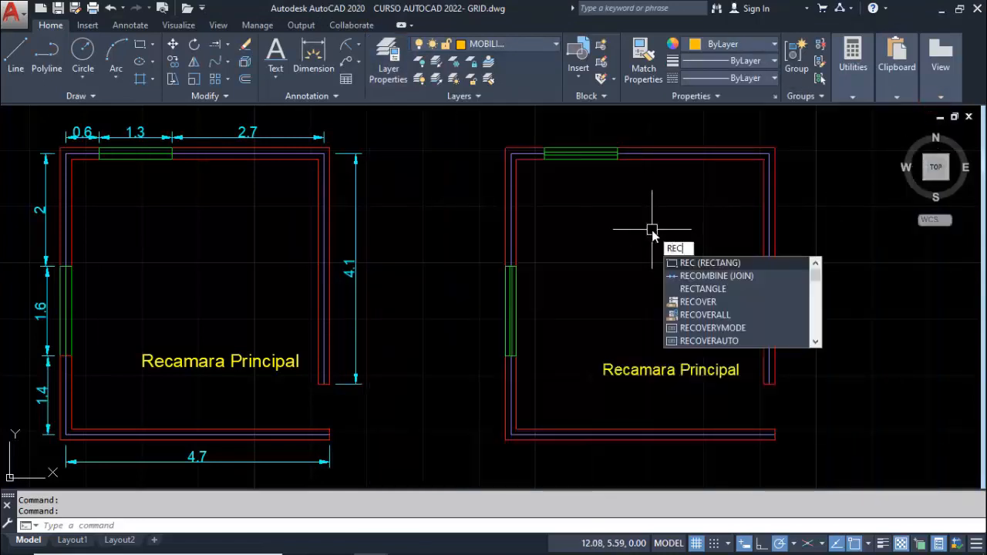
key(Return)
click(654, 180)
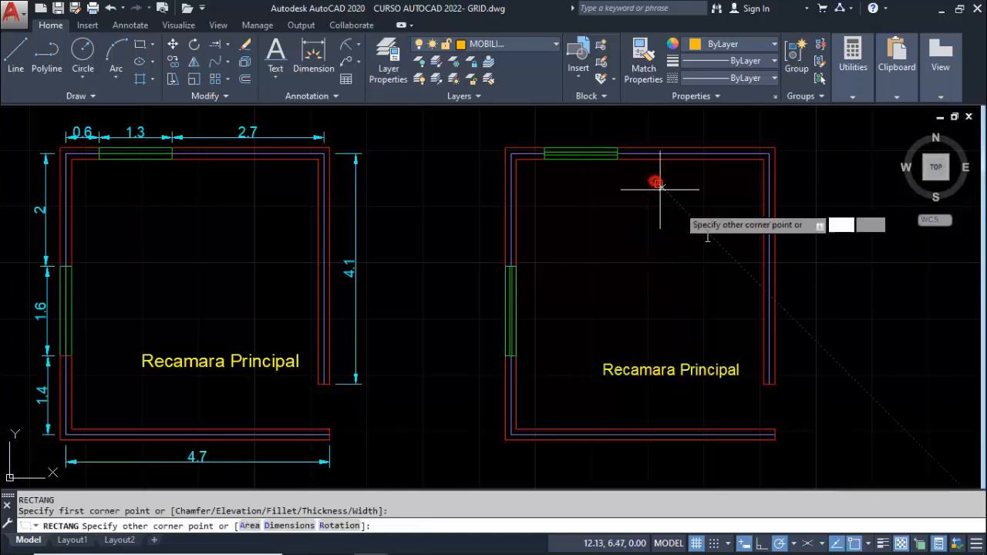
click(738, 297)
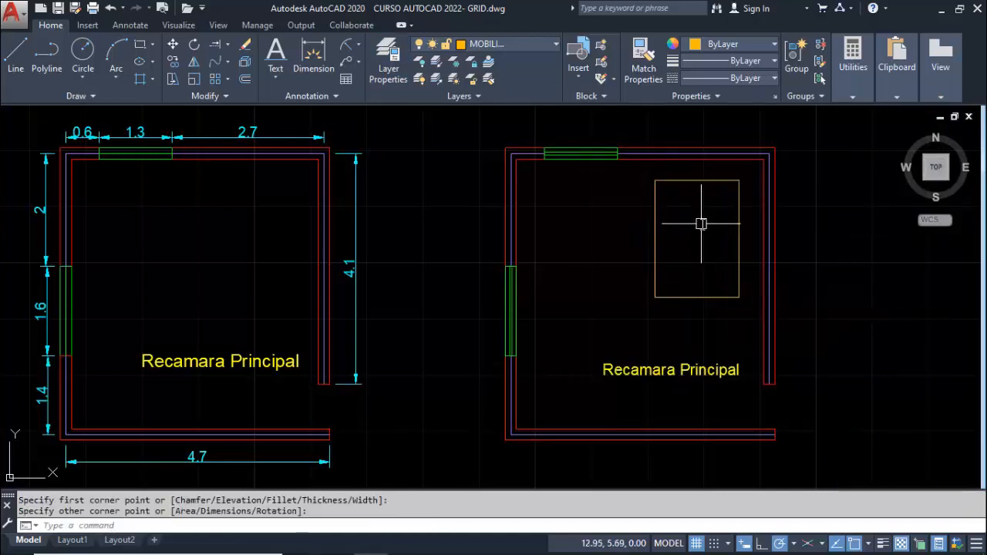
Draw a horizontal polyline across the full width of the bed, about 0.63 below its upper edge
text(PL)
key(Return)
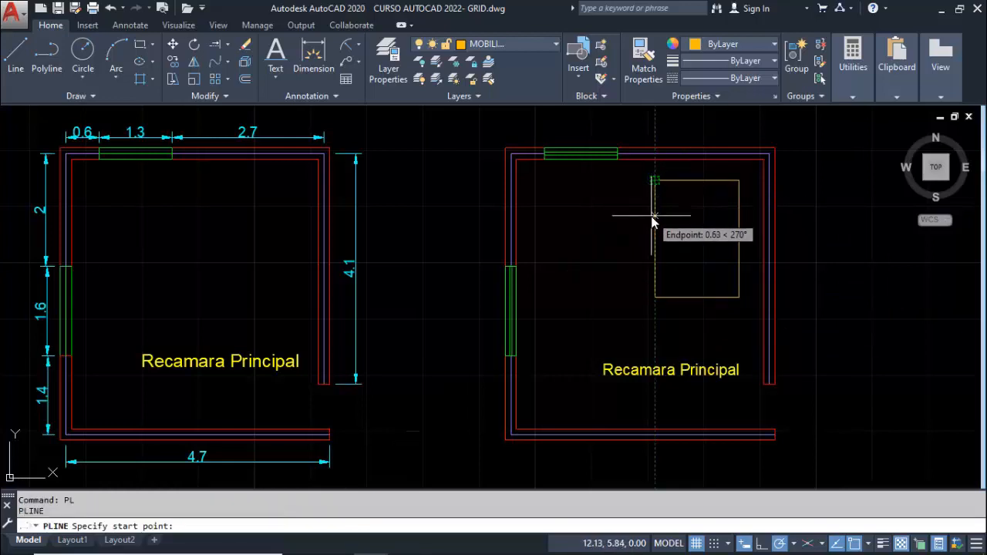
click(653, 218)
click(740, 218)
key(Escape)
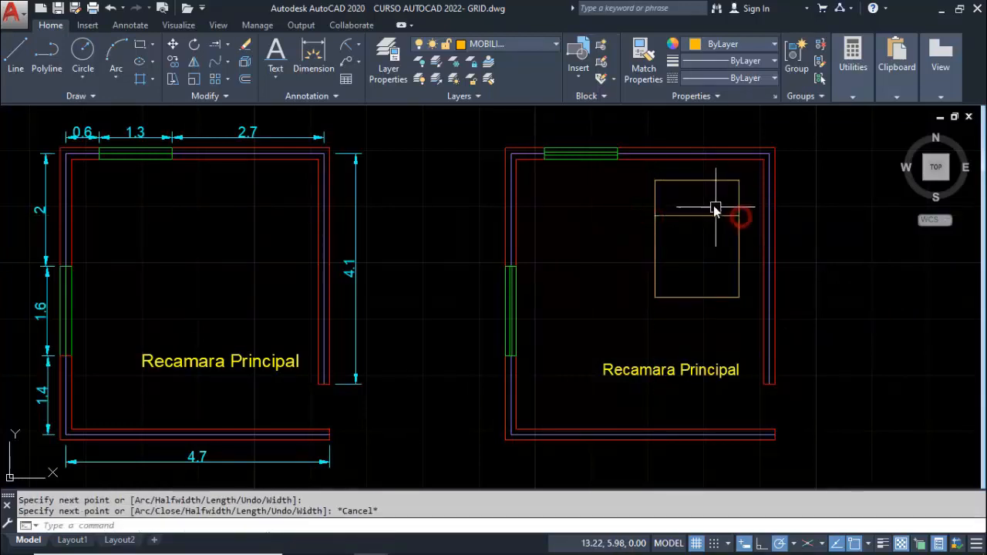
Draw two pillow rectangles about 0.5 by 0.24 side by side in the bed's upper strip
scroll(696, 202, up, 2)
text(REC)
key(Return)
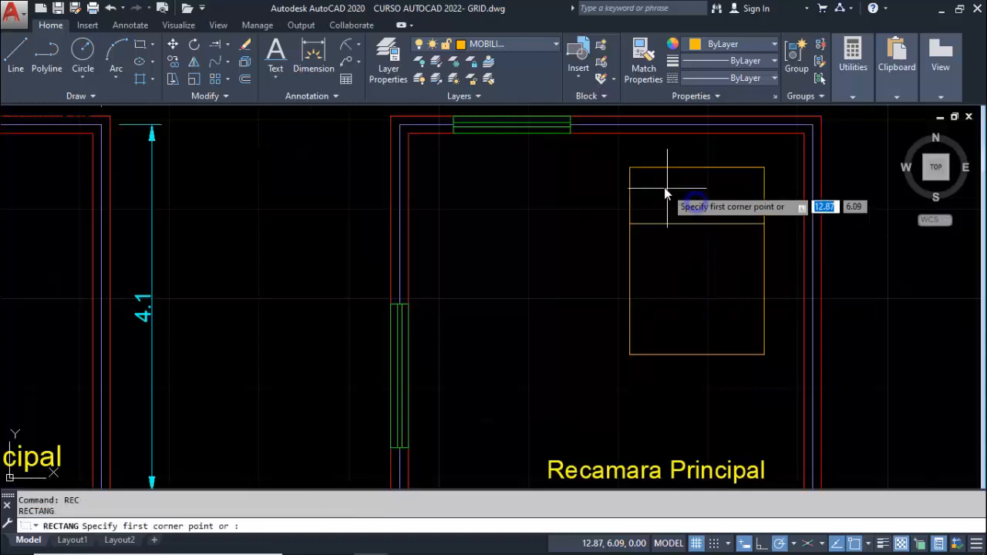
click(642, 184)
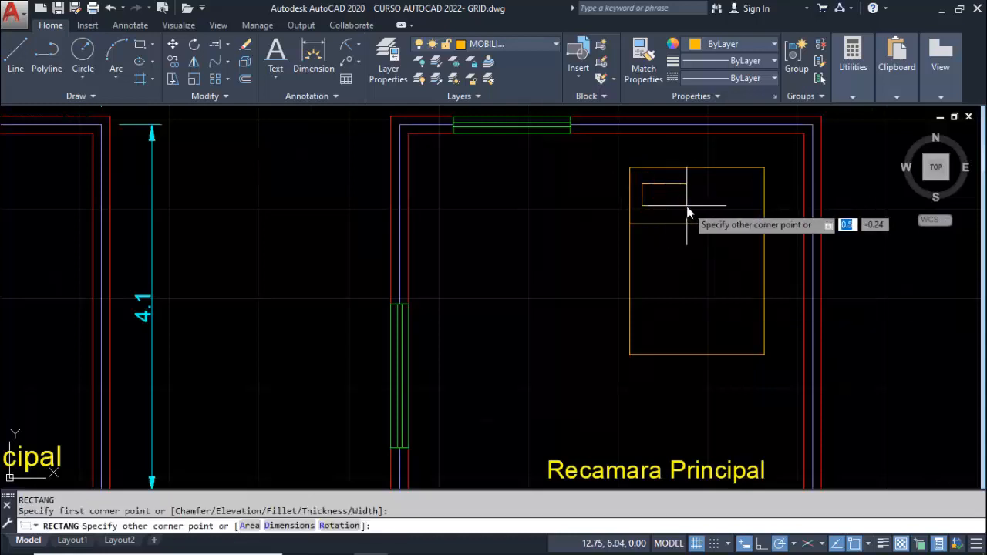
click(687, 205)
key(Return)
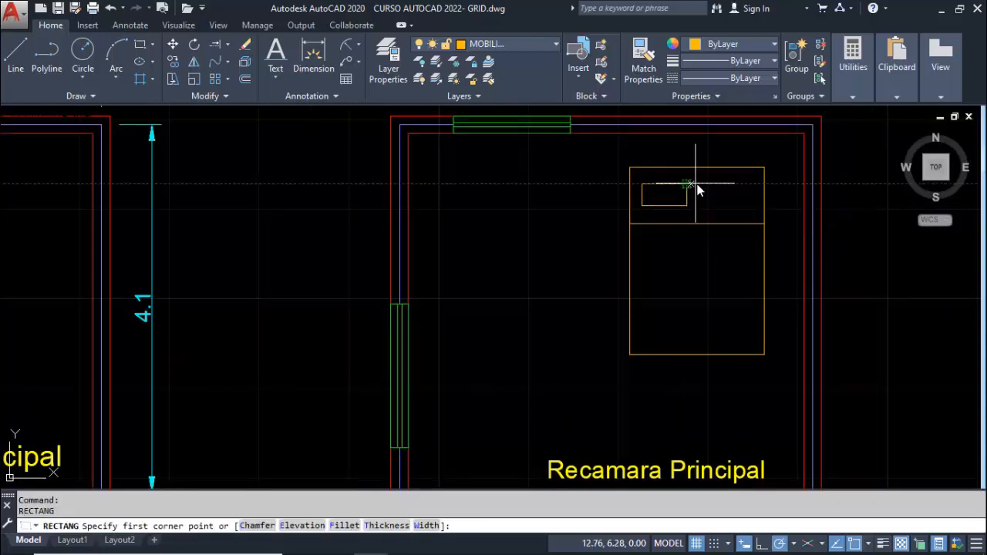
click(708, 185)
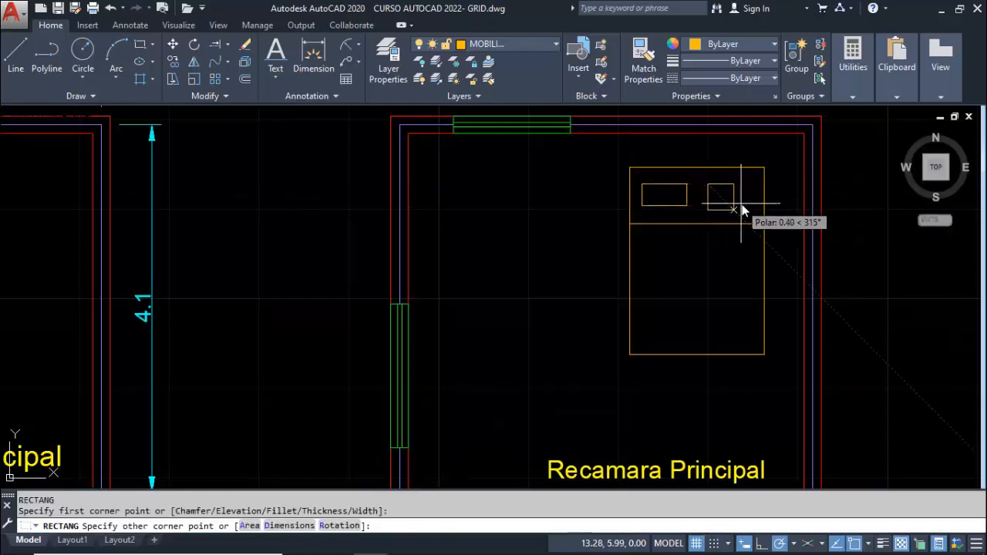
click(751, 206)
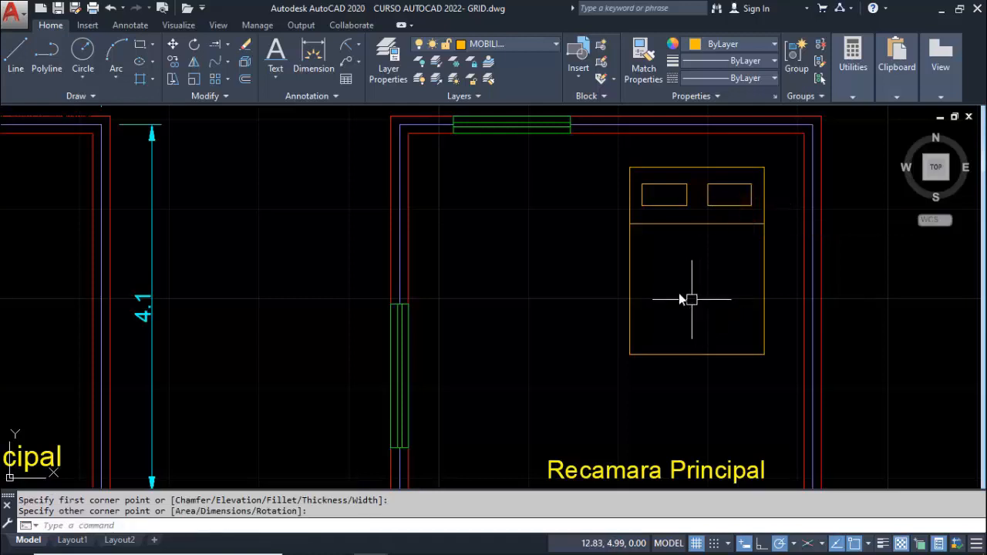
scroll(674, 290, down, 2)
click(639, 202)
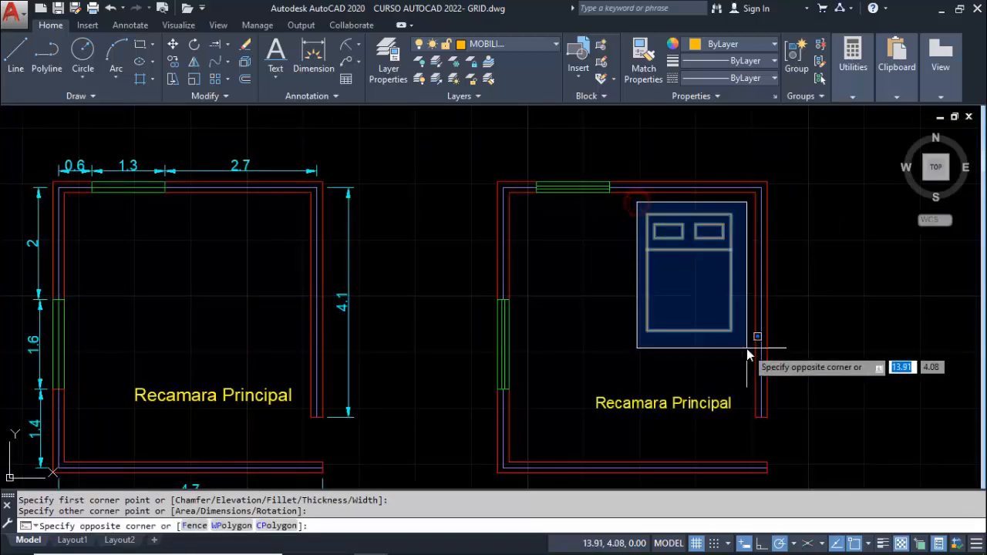
click(746, 351)
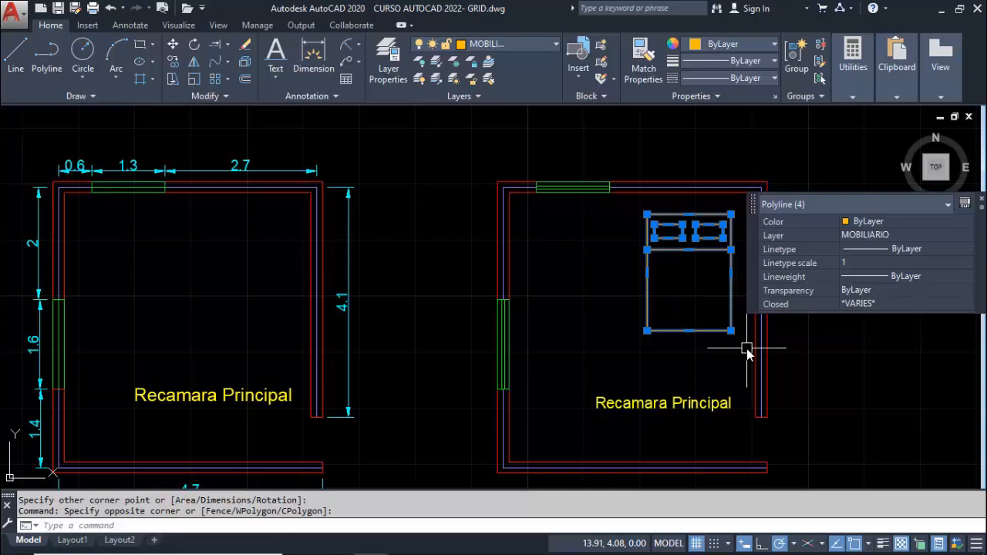
key(Escape)
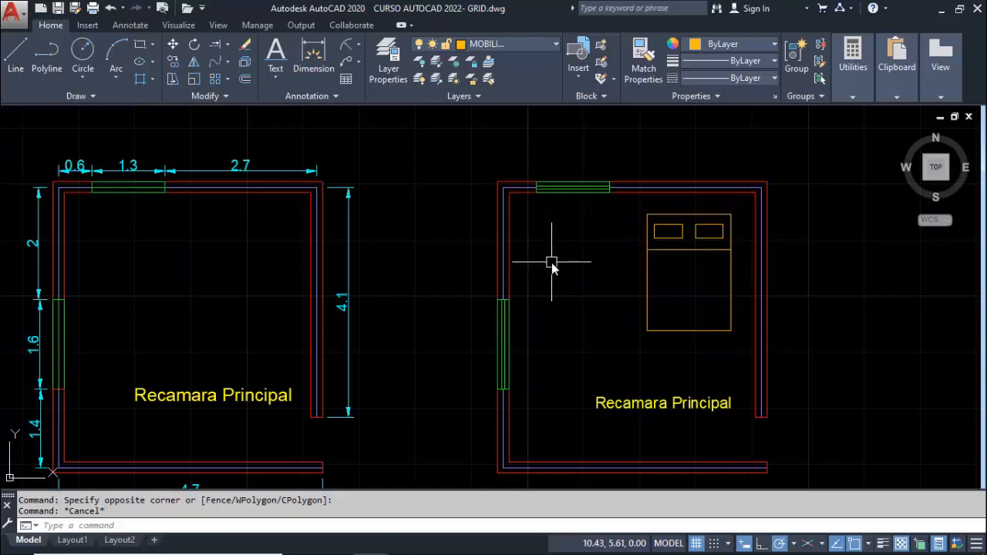
Define the bed outline, fold line and pillows as block CAMA, with its base point at the bed's lower-left corner
text(B)
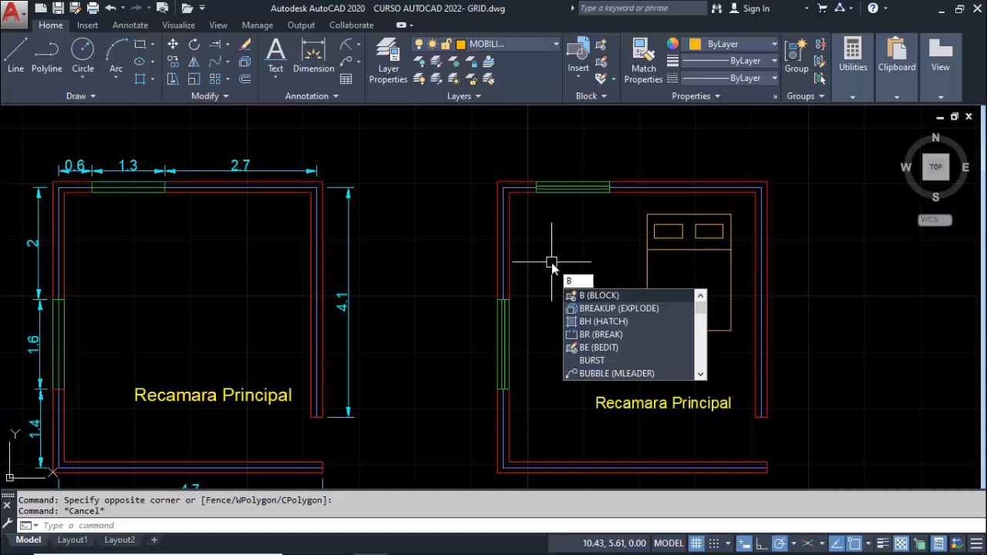
key(Return)
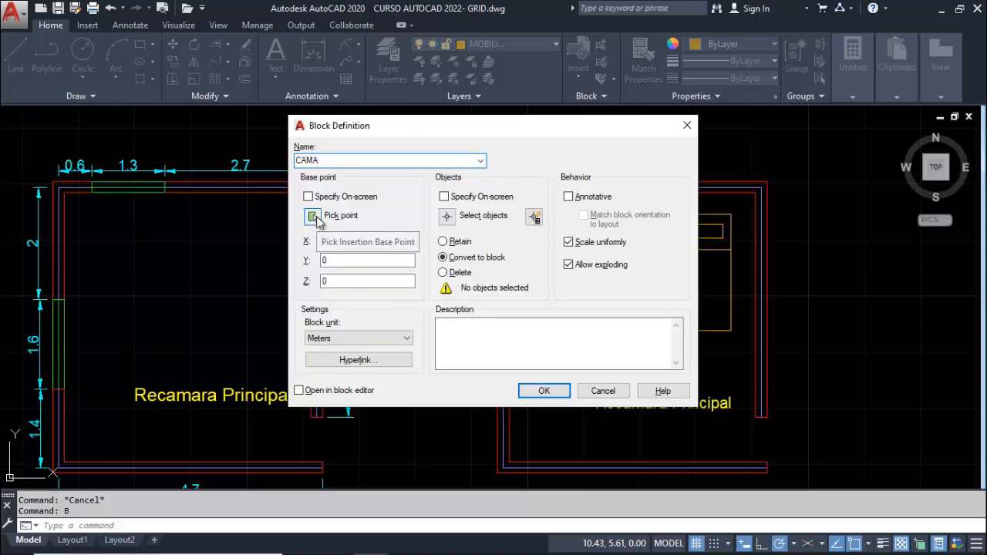
click(316, 217)
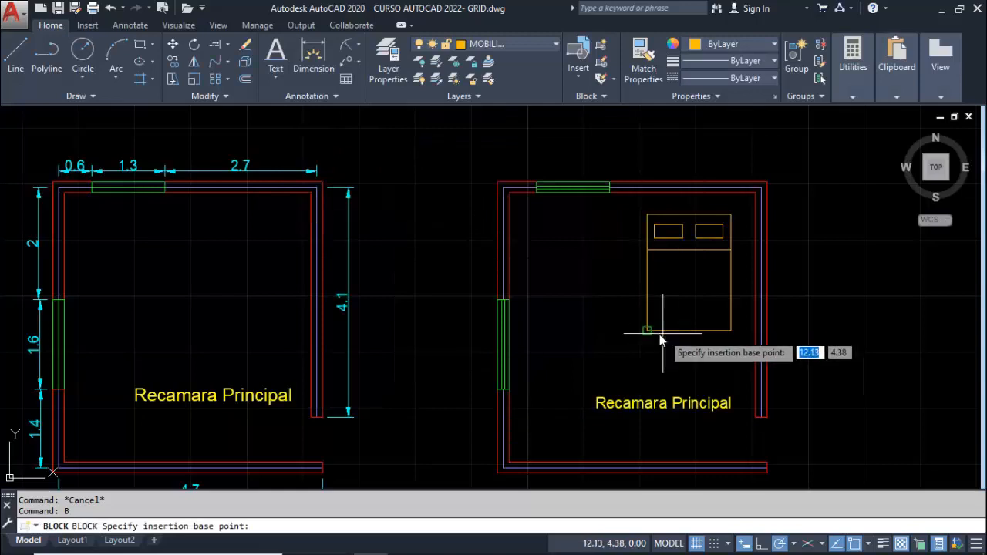
click(647, 337)
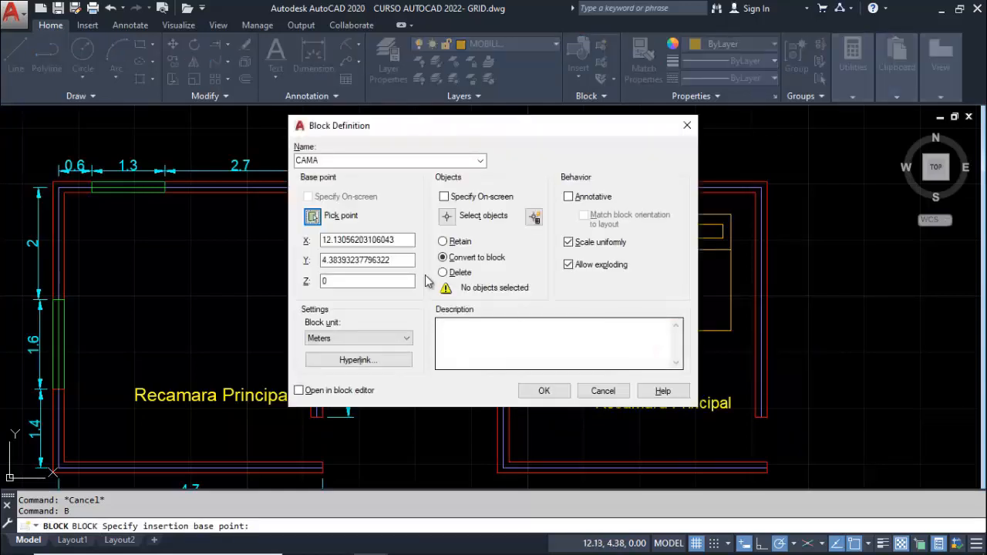
click(449, 218)
click(636, 203)
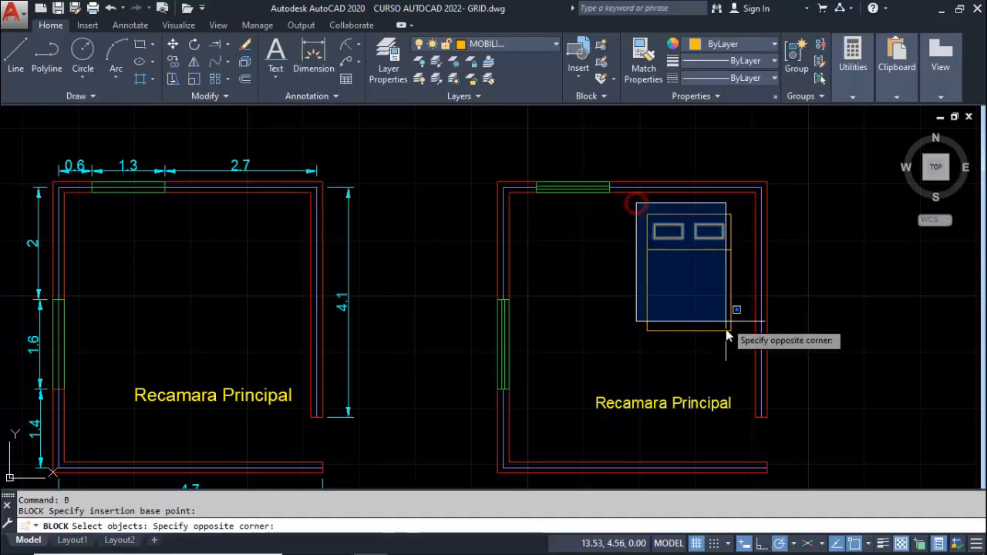
click(746, 352)
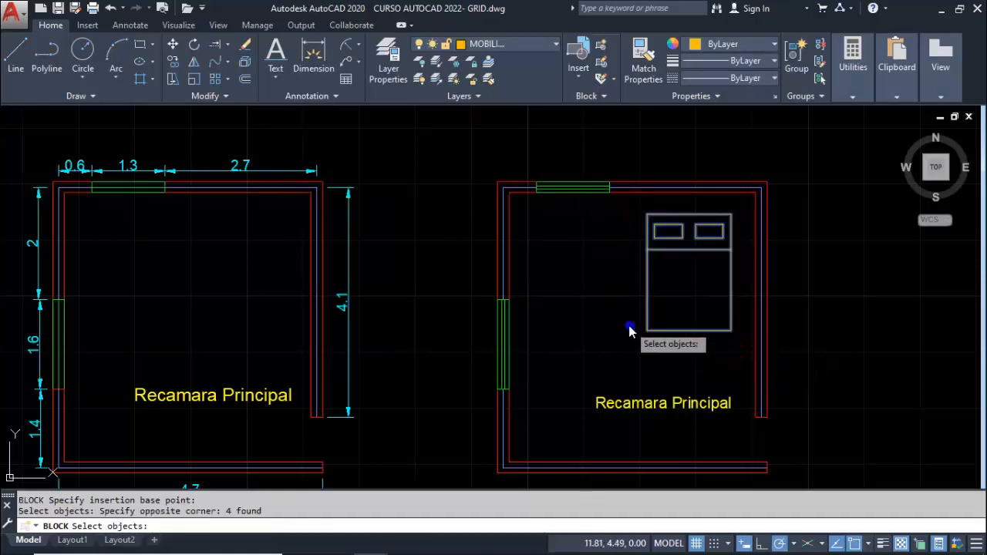
key(Return)
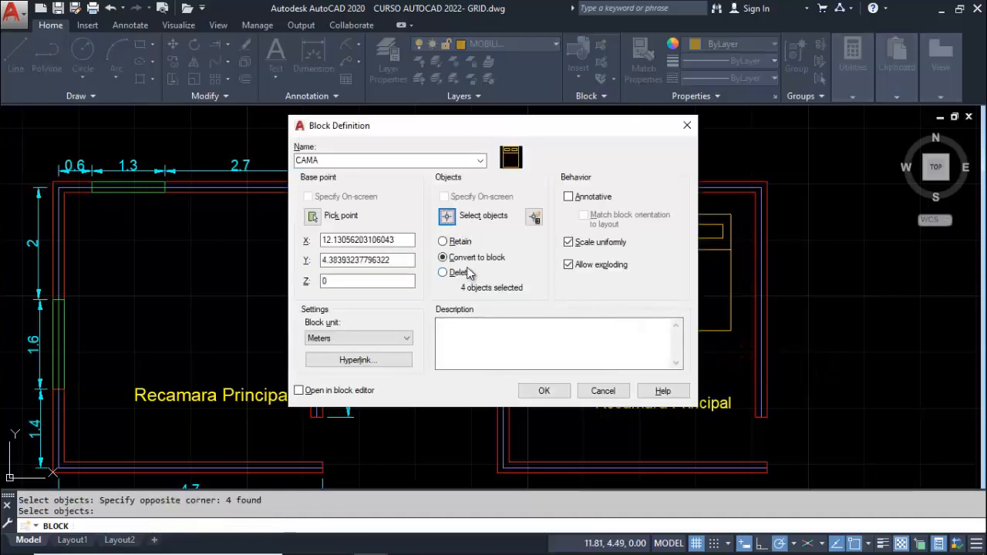
click(545, 388)
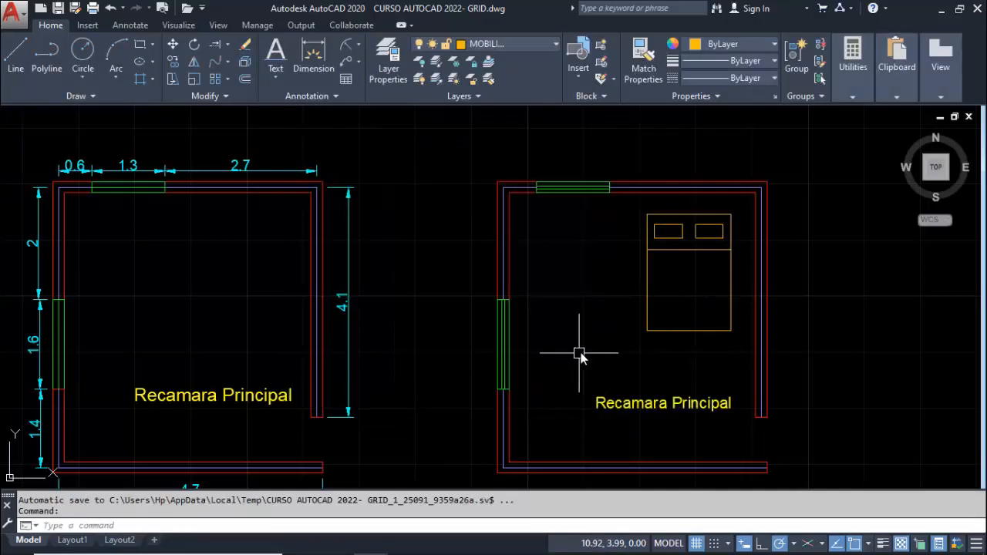
click(645, 304)
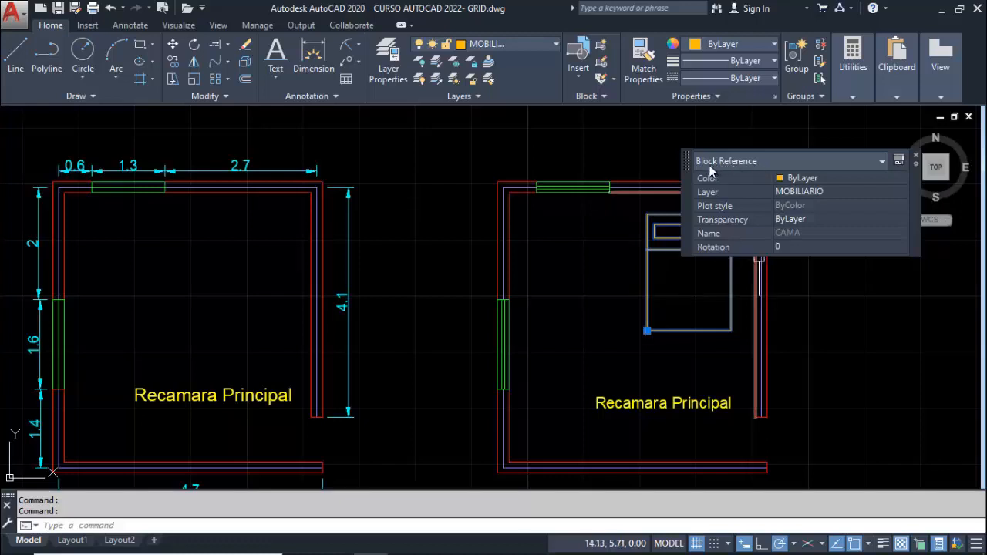
key(Escape)
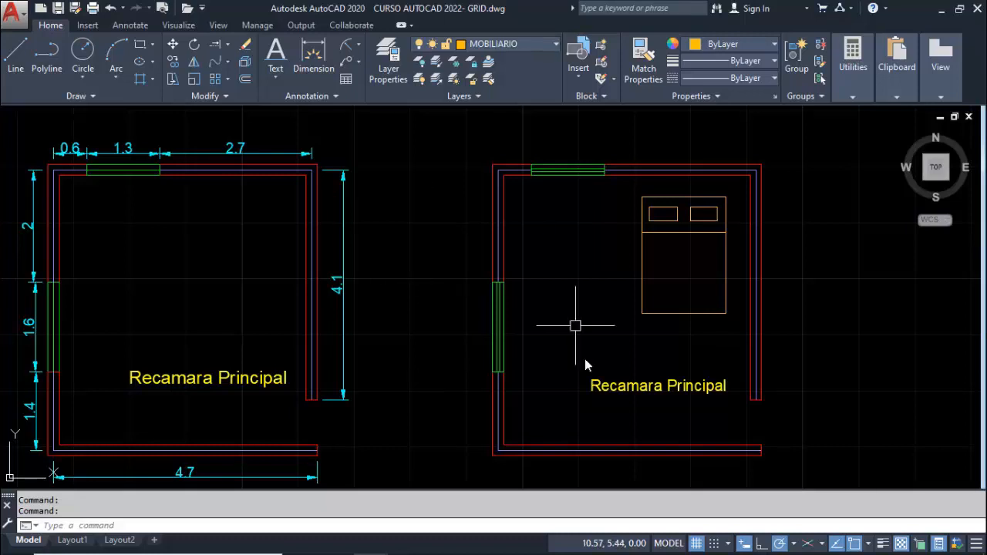
Erase the CAMA bed block from the undimensioned room
text(e)
key(Return)
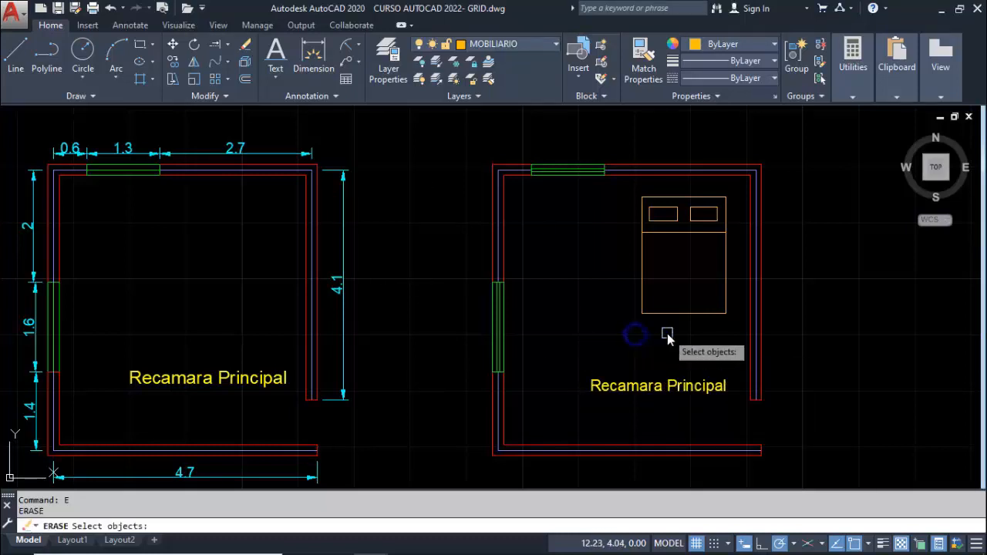
click(668, 334)
click(628, 271)
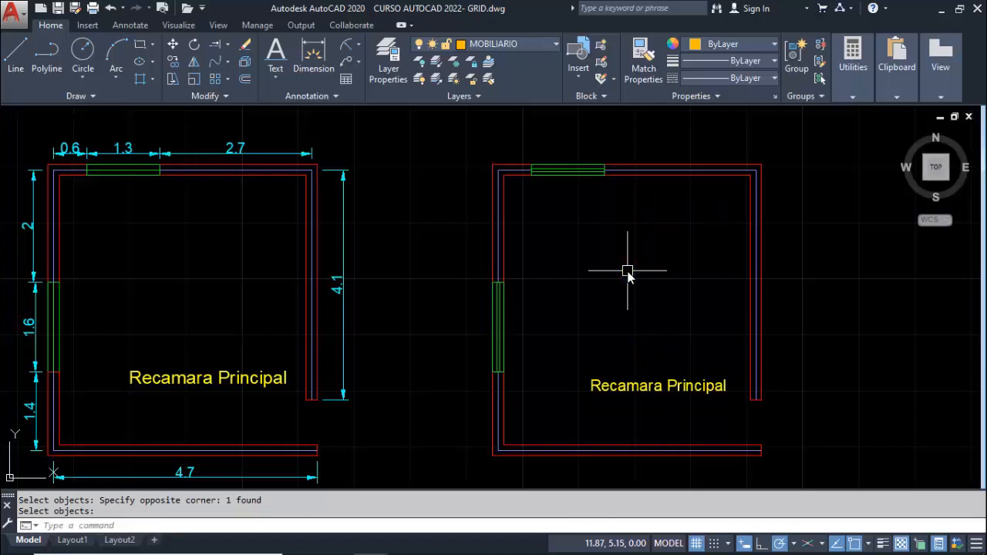
Open DesignCenter and expand Program Files, Autodesk, AutoCAD 2020, Sample, en-us down to the DesignCenter folder
key(ctrl+2)
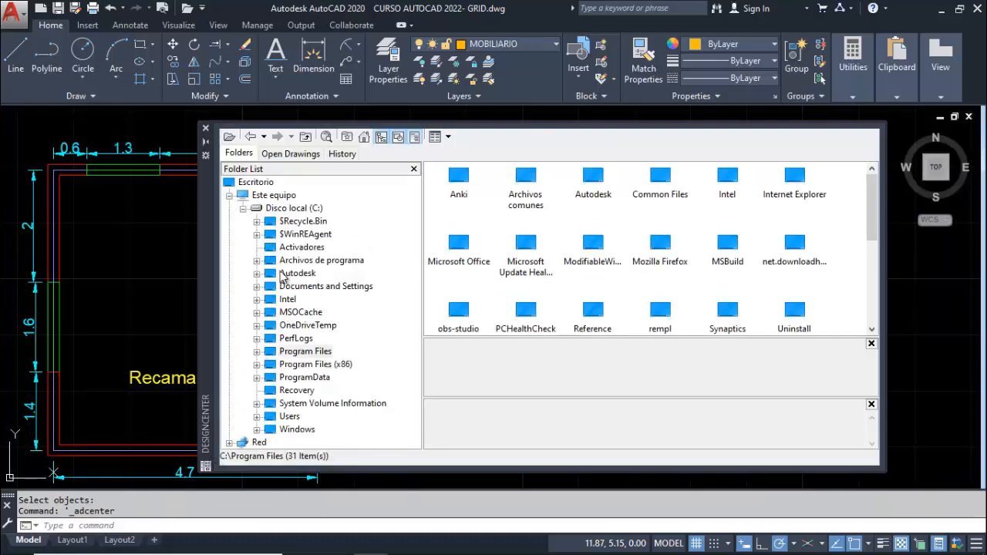
click(257, 274)
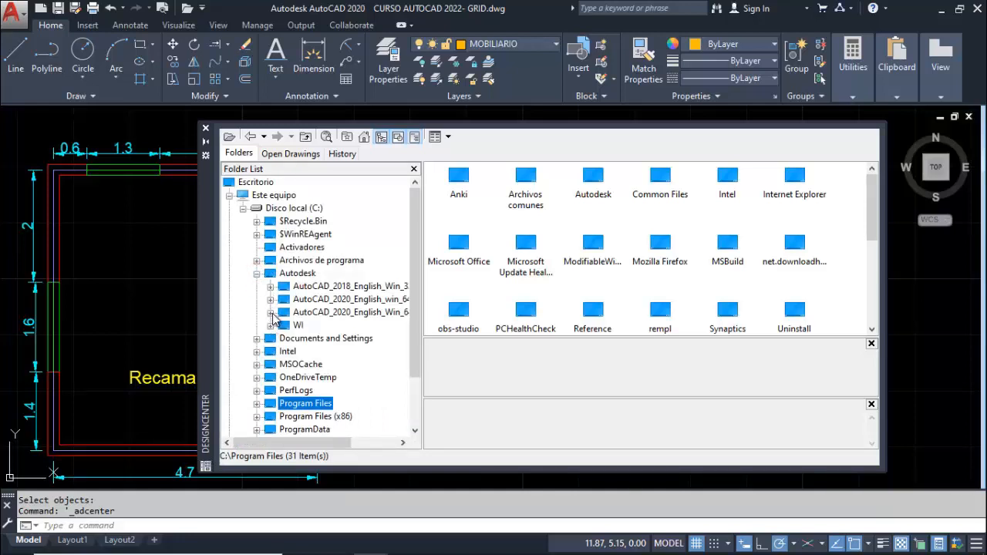
click(256, 274)
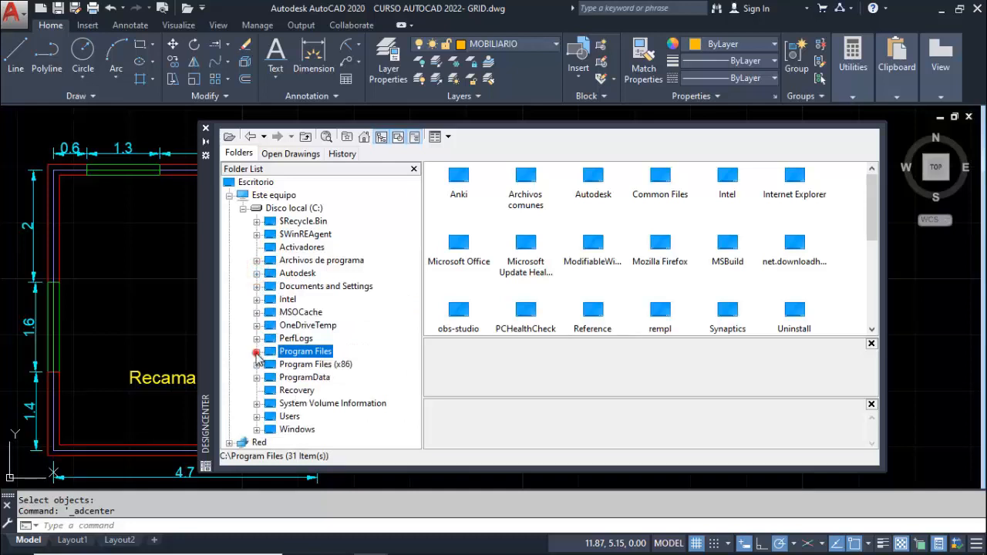
click(257, 352)
click(270, 222)
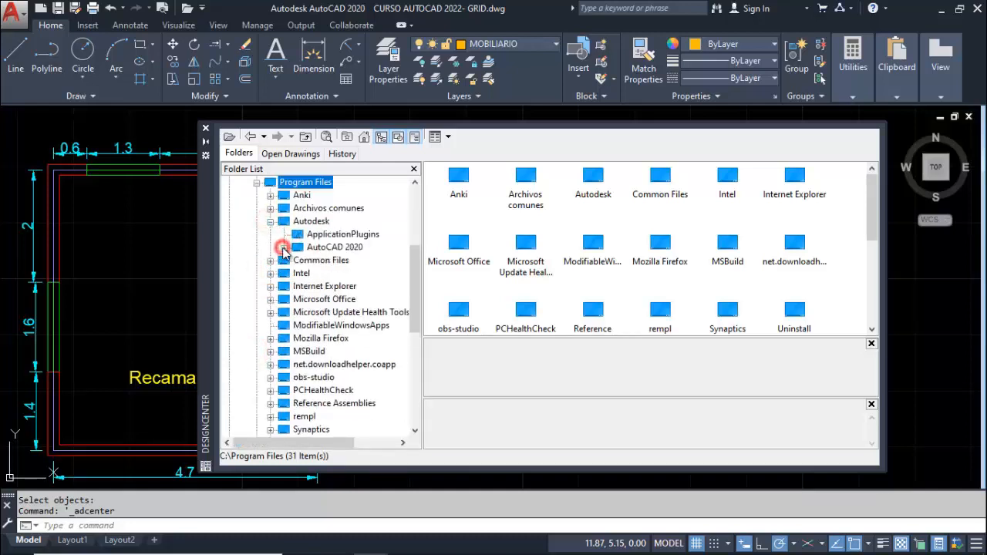
click(284, 248)
scroll(294, 282, down, 1)
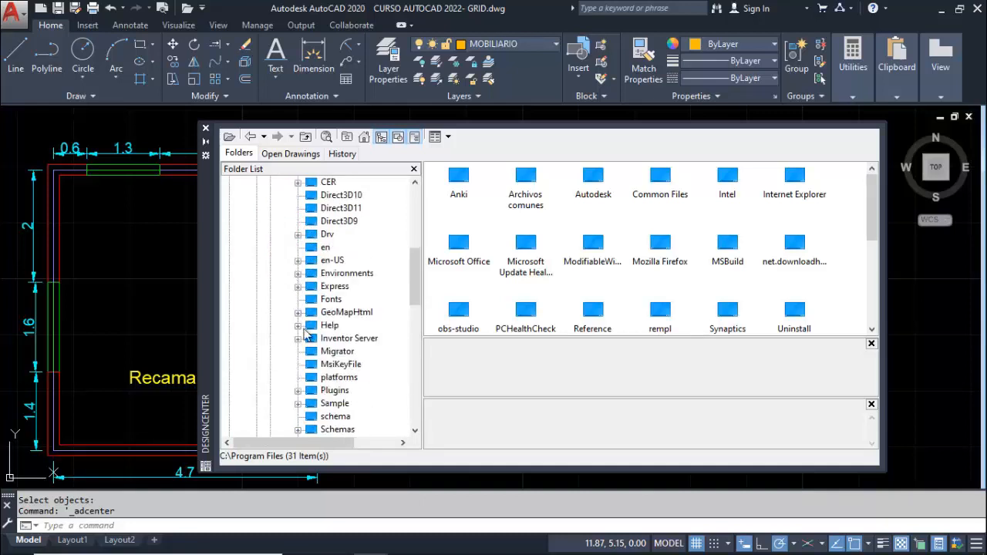
click(297, 404)
scroll(305, 333, down, 2)
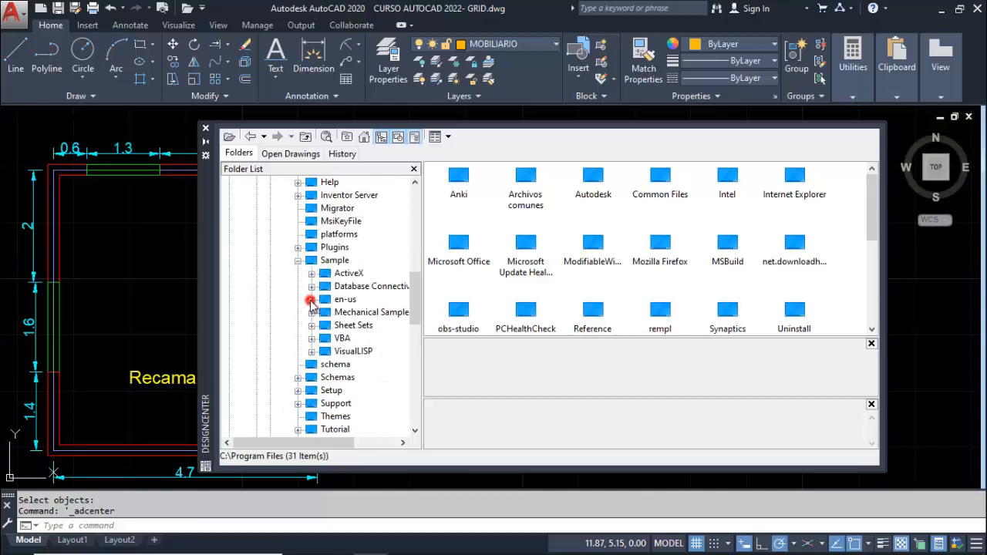
click(311, 299)
scroll(312, 300, down, 1)
click(325, 273)
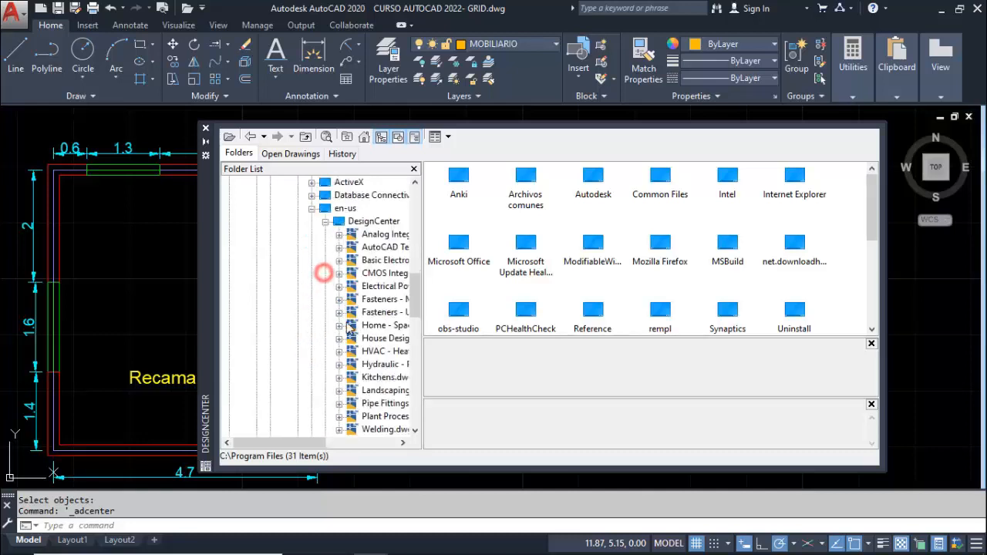
Insert the Door - Right Hung 36 in. block from House Designer.dwg into the empty area right of the undimensioned plan
drag(313, 441, 346, 434)
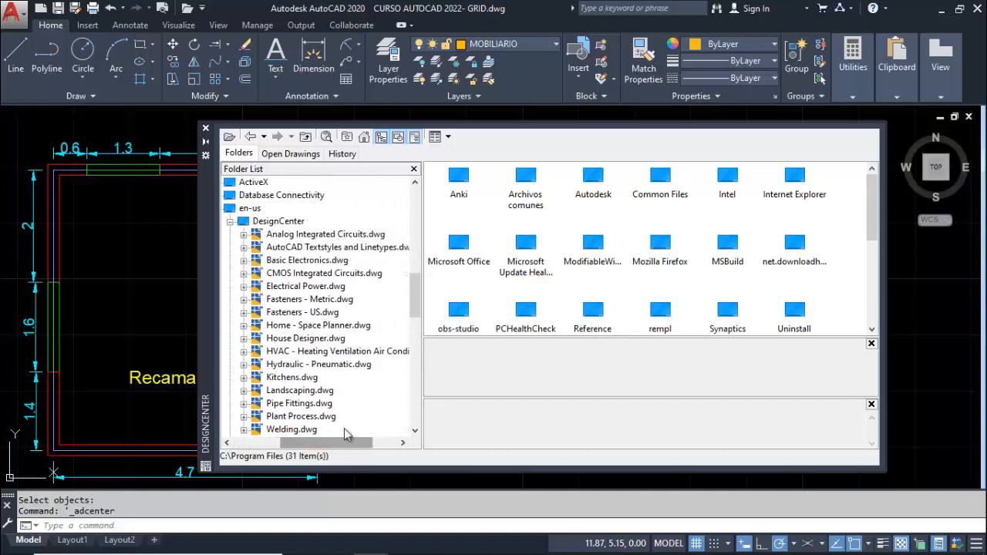
scroll(344, 430, down, 1)
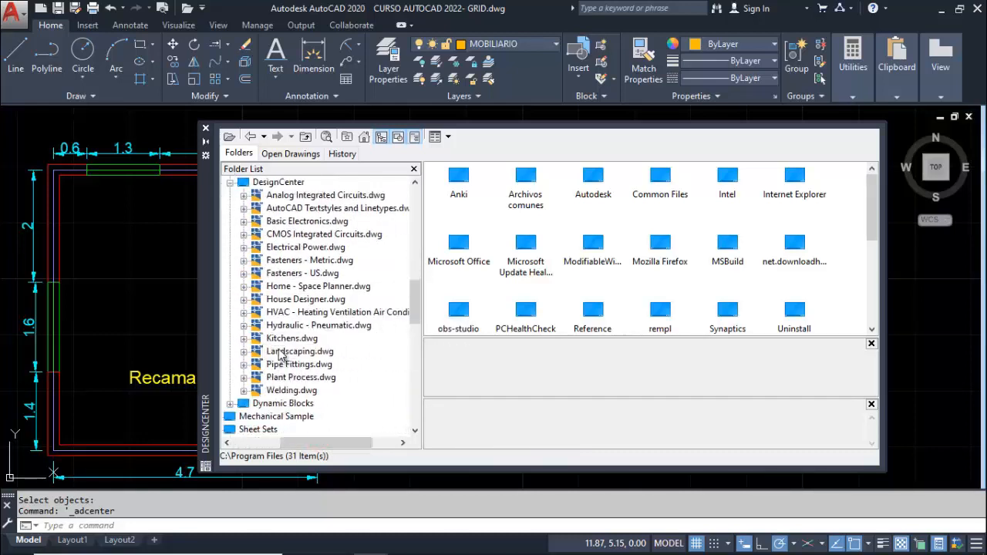
click(289, 301)
click(243, 299)
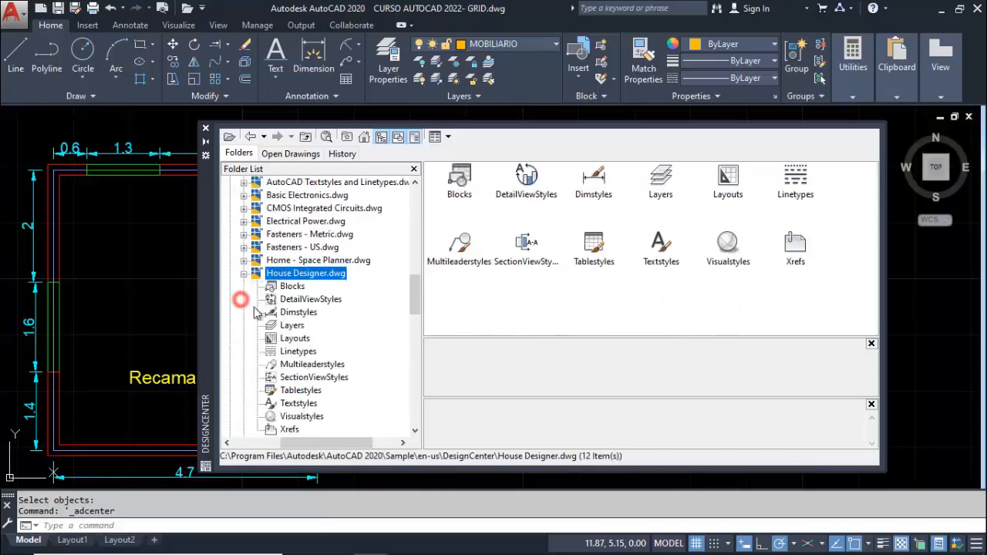
click(292, 286)
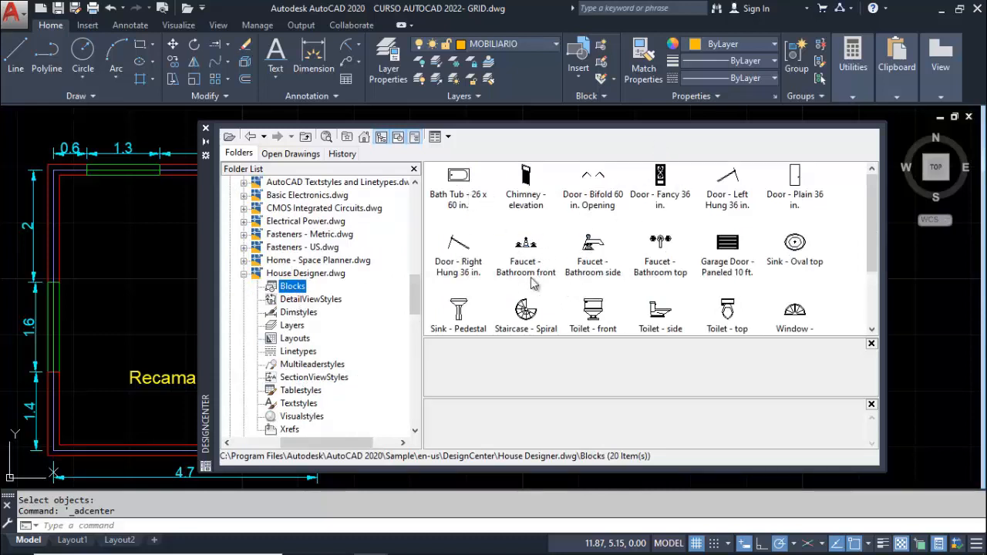
scroll(705, 247, down, 1)
scroll(648, 266, up, 1)
mouse_move(460, 245)
mouse_down()
mouse_move(942, 339)
mouse_move(944, 312)
mouse_up()
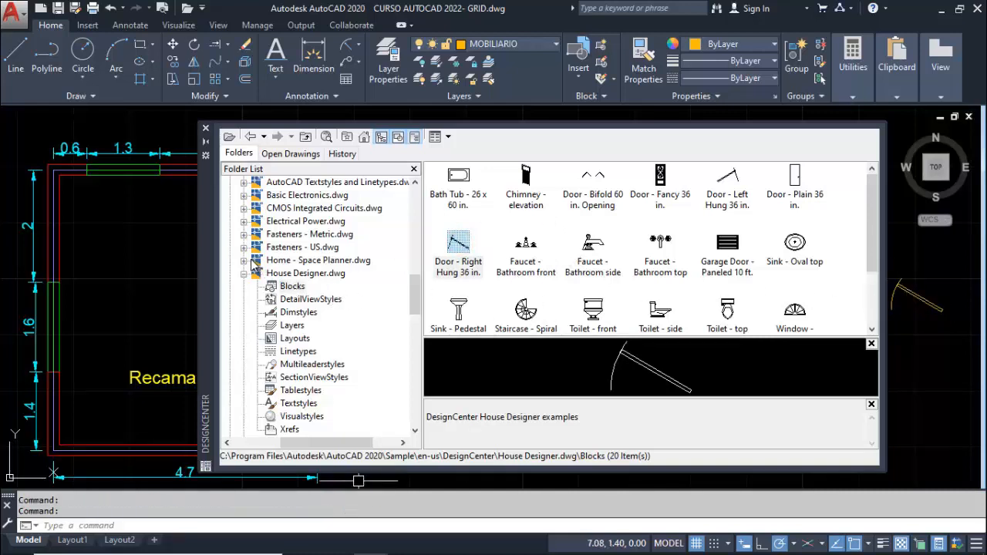
Insert the Bed - Queen block from Home - Space Planner.dwg beside the plan below the door, and close DesignCenter
click(247, 260)
click(291, 273)
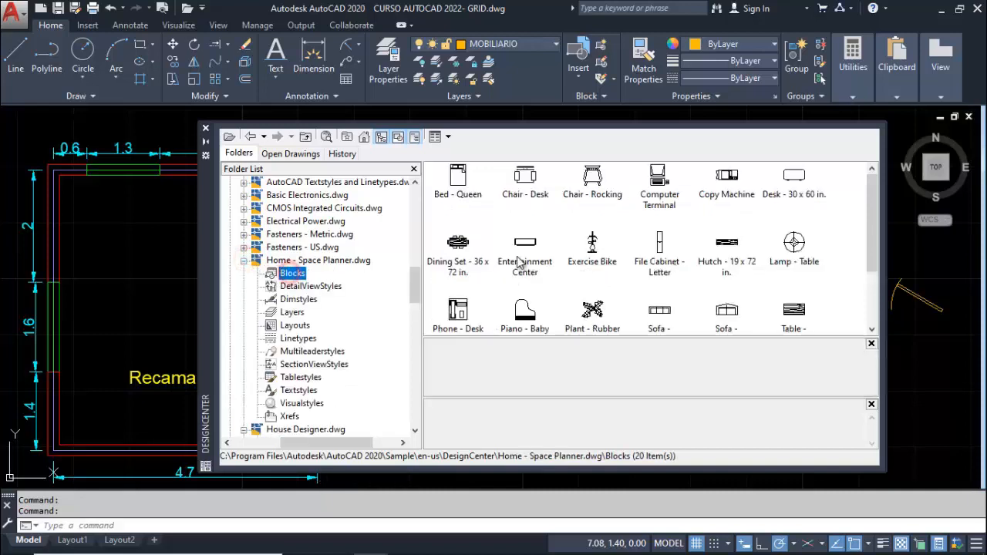
mouse_move(458, 192)
mouse_down()
mouse_move(923, 371)
mouse_move(890, 330)
mouse_move(923, 369)
mouse_up()
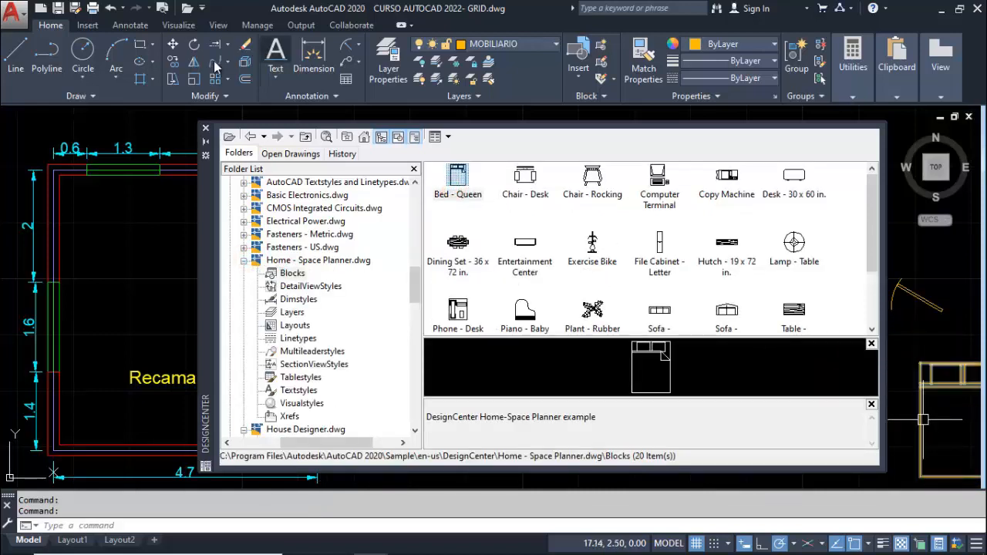
click(205, 129)
Move the queen bed into the upper right part of the undimensioned room, with its headboard near the upper wall
text(m)
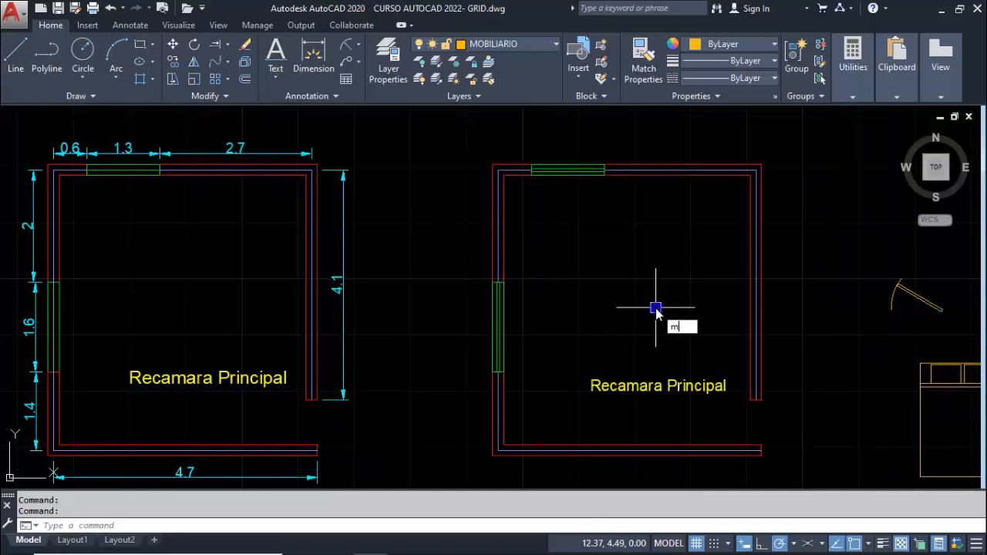
key(Return)
click(929, 369)
key(Return)
click(951, 388)
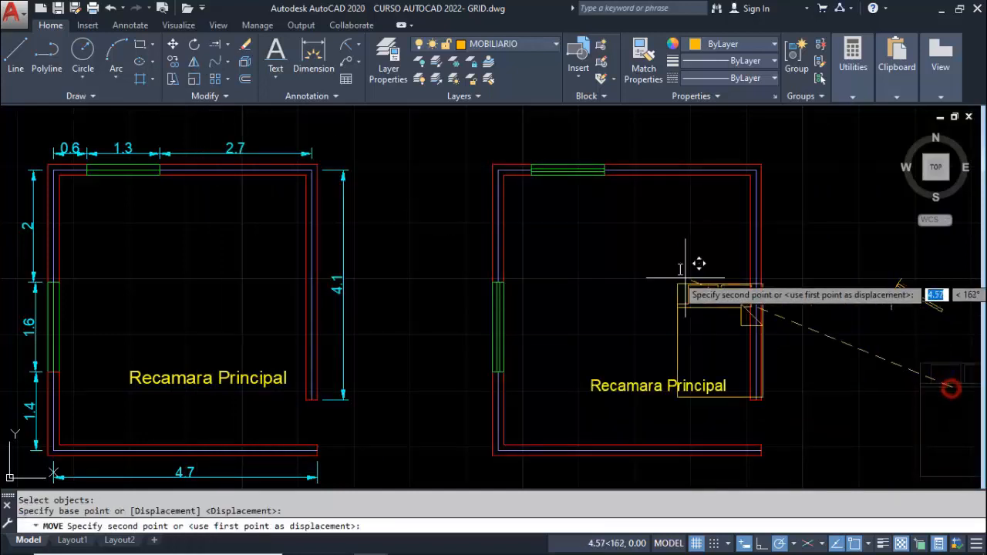
click(685, 210)
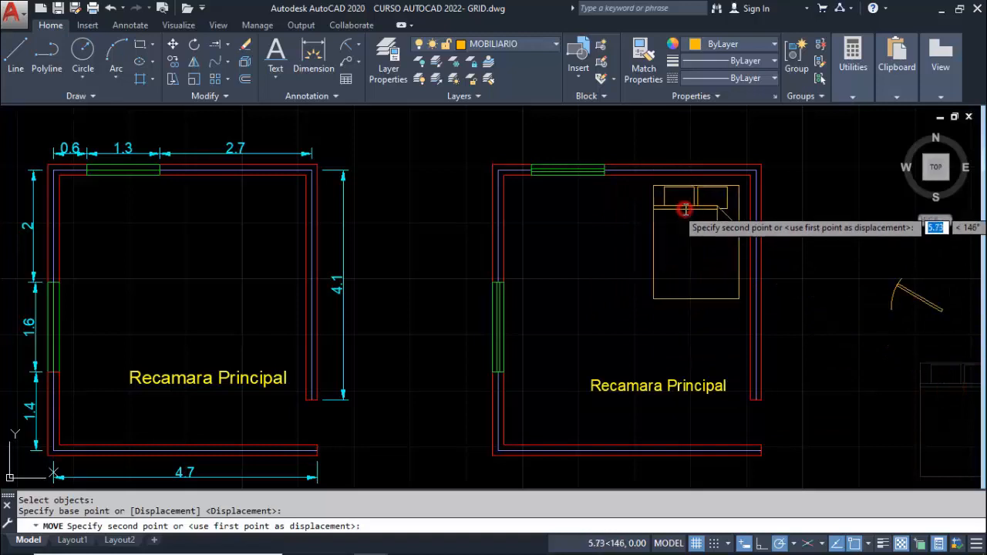
Move the door block by its hinge end into the opening in the right wall, just above the lower wall
key(Return)
click(925, 302)
key(Return)
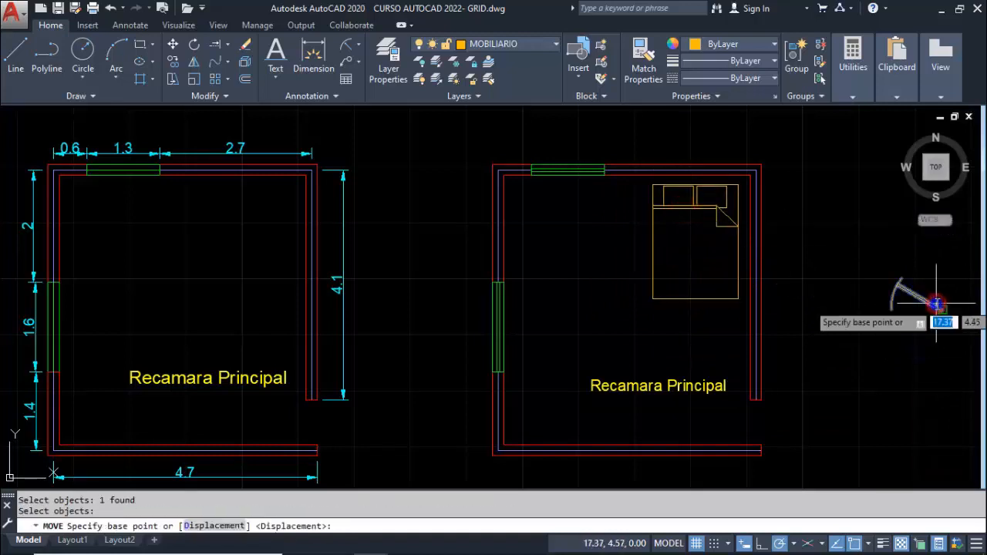
click(936, 303)
scroll(787, 409, up, 4)
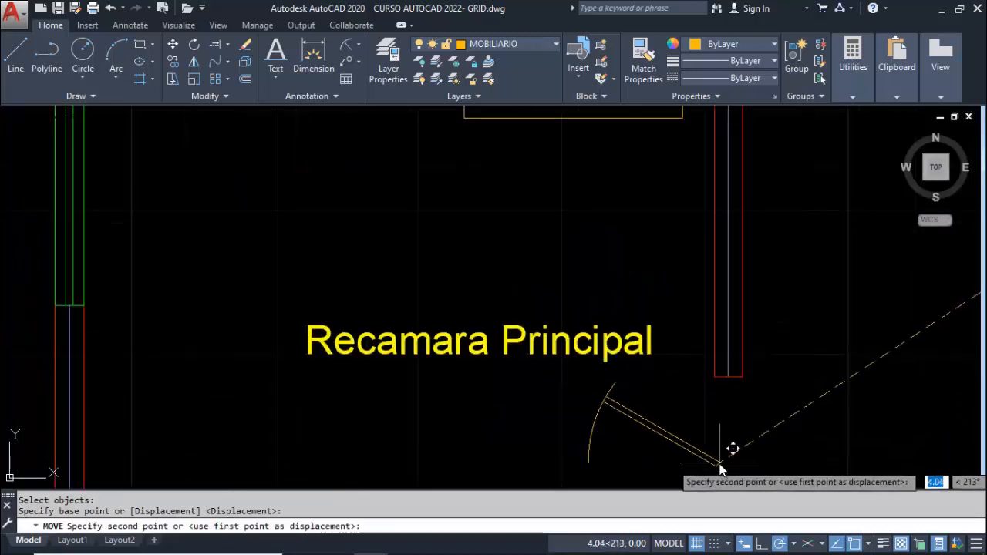
middle_drag(707, 397, 683, 342)
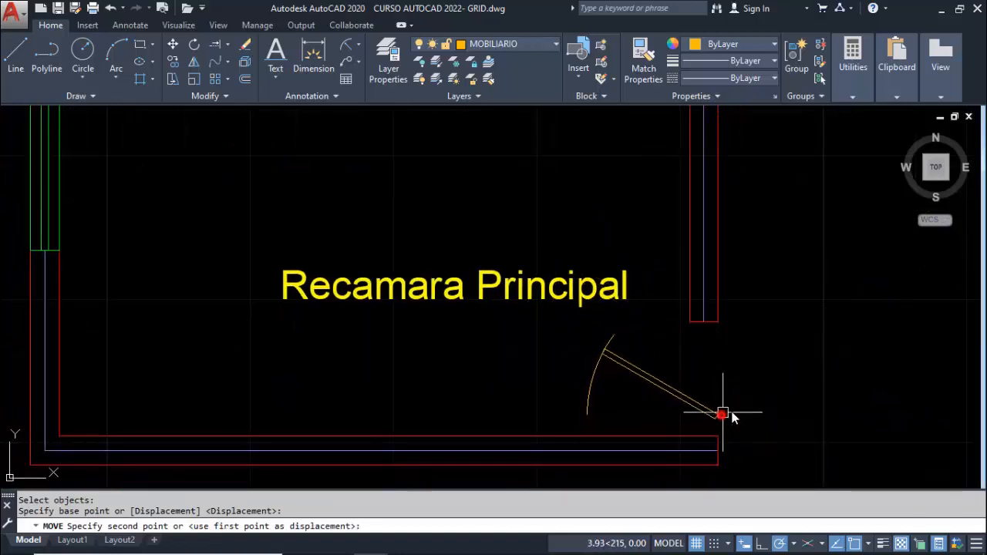
click(722, 414)
Move the door again so the lower corner of its hinge end sits on the lower wall's upper end corner
key(Return)
click(710, 415)
key(Return)
scroll(717, 424, up, 4)
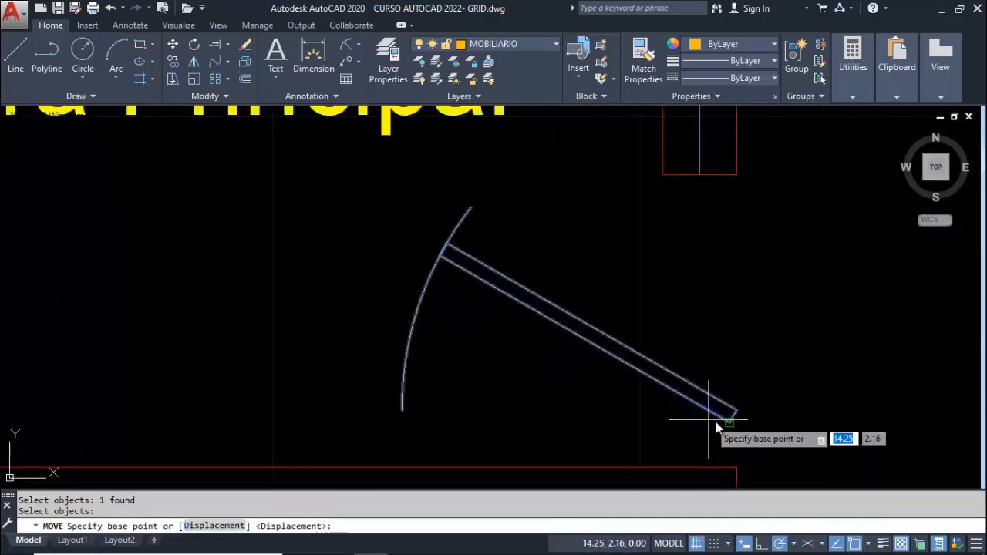
click(723, 421)
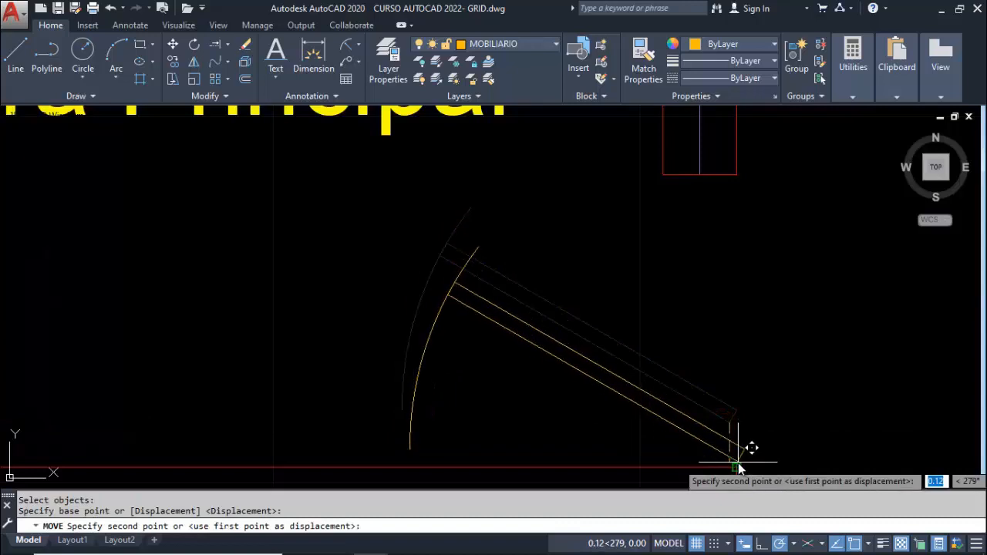
click(737, 467)
scroll(744, 385, down, 6)
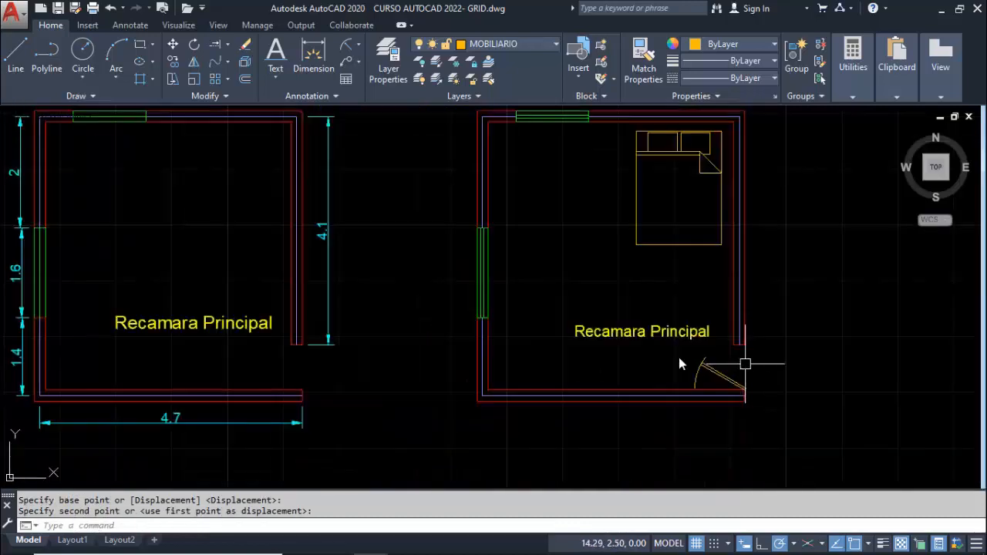
Turn on all layers in the drawing with the LAYON command
middle_drag(637, 350, 667, 355)
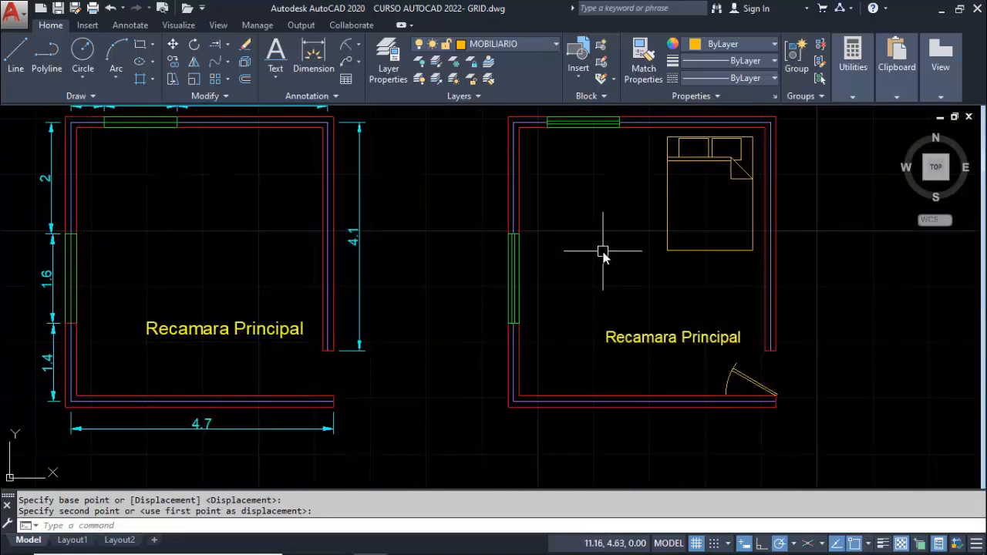
text(layon)
key(Return)
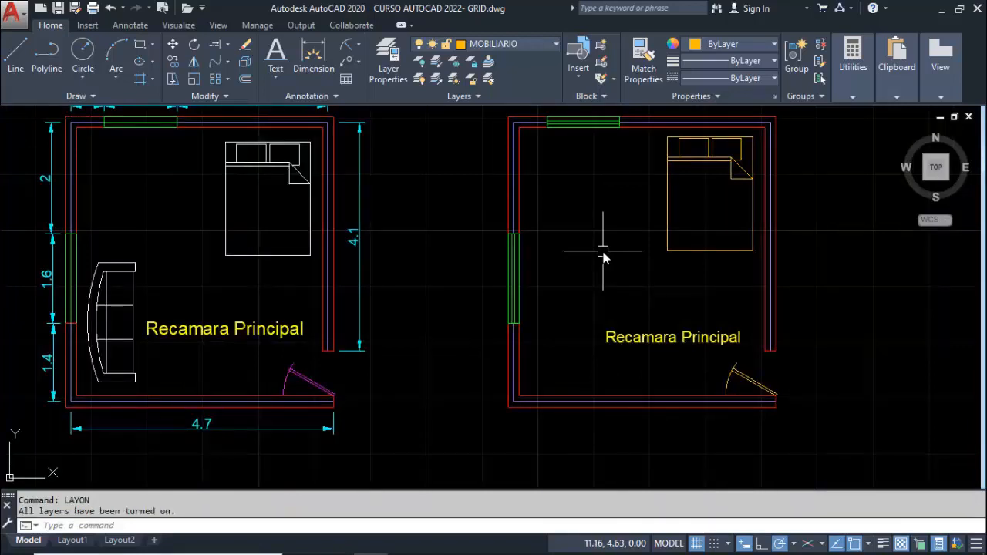
Assign the sofa and bed blocks in the dimensioned plan to the MOBILIARIO layer and deselect them
click(121, 275)
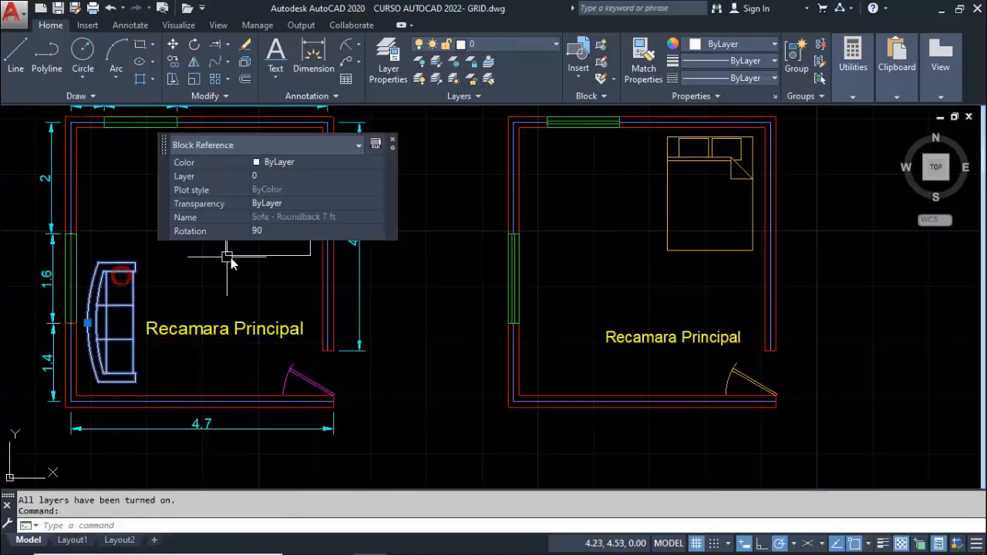
click(227, 257)
click(377, 157)
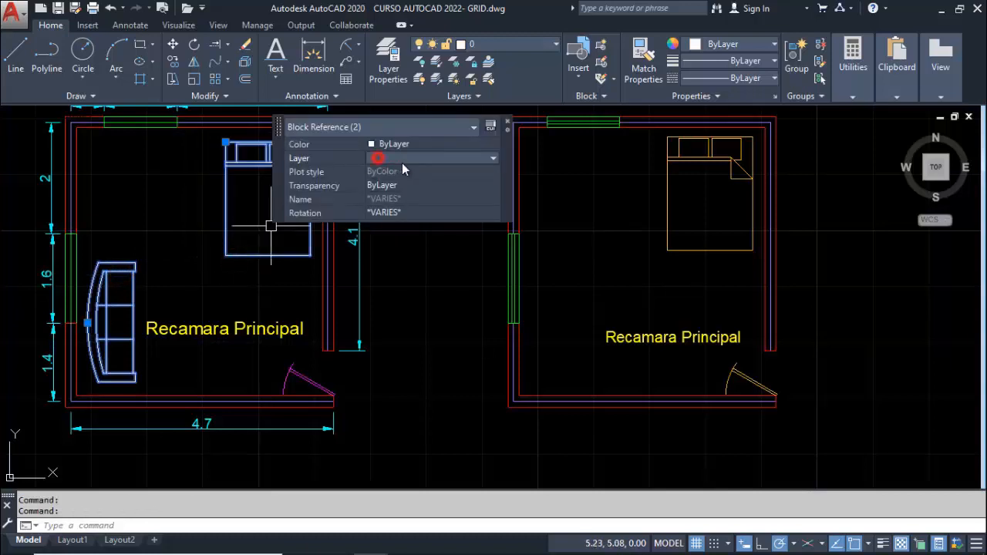
click(405, 160)
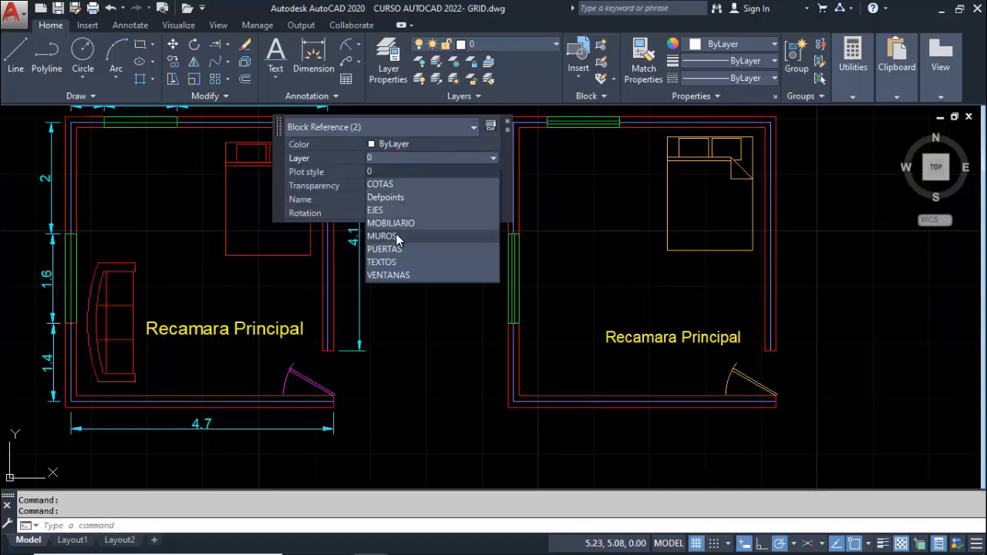
click(391, 223)
key(Escape)
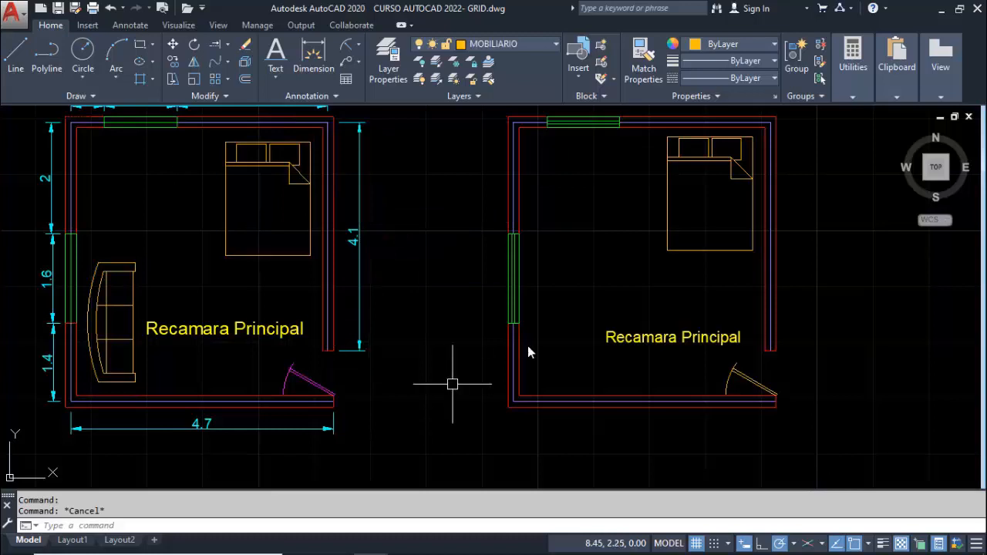
Assign the door block in the undimensioned plan to the PUERTAS layer and deselect it
click(754, 381)
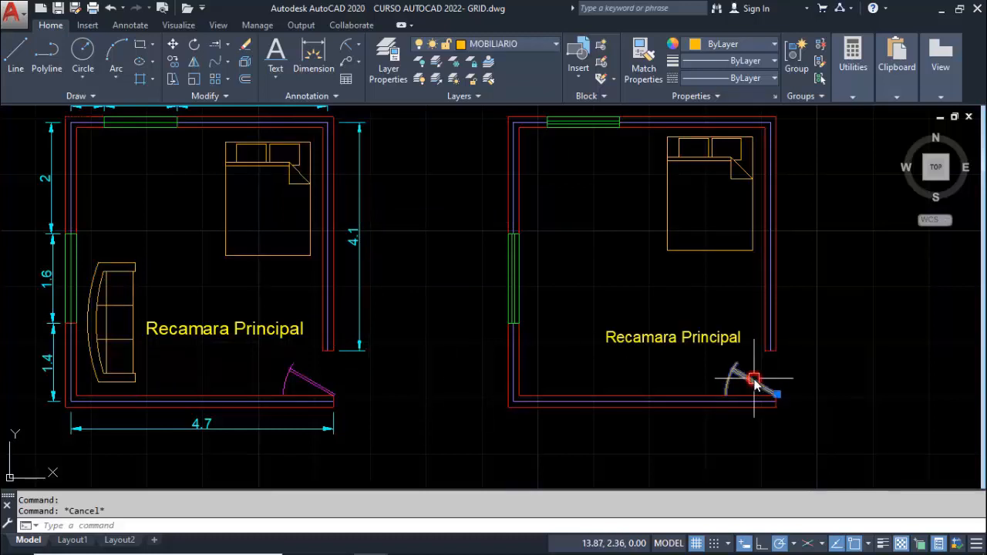
click(892, 280)
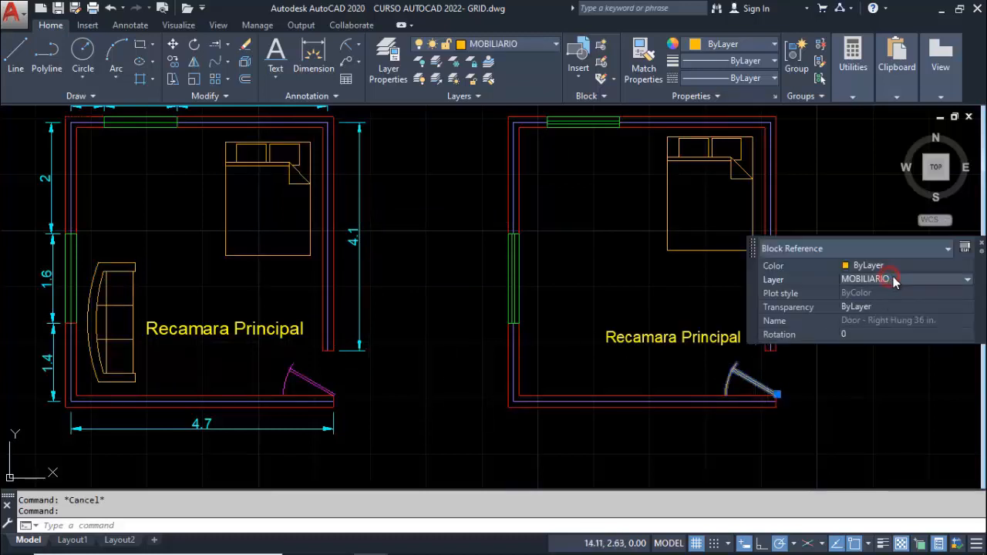
click(866, 369)
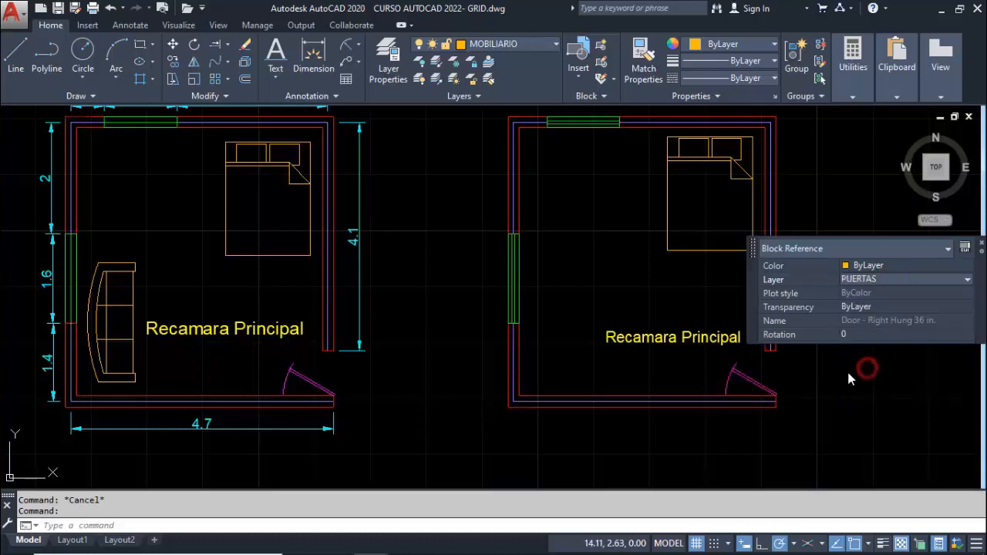
key(Escape)
middle_drag(798, 378, 809, 381)
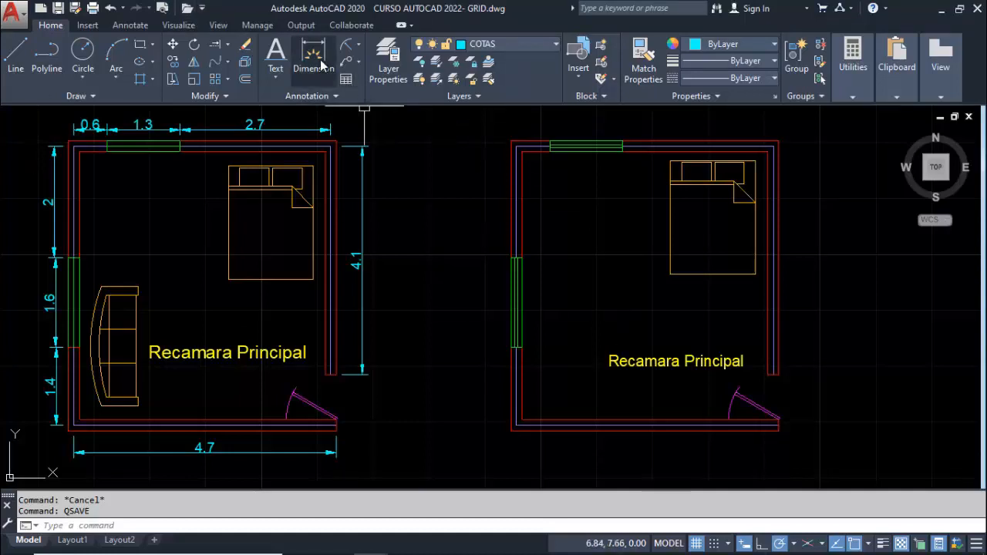
Make COTAS the current layer
click(359, 48)
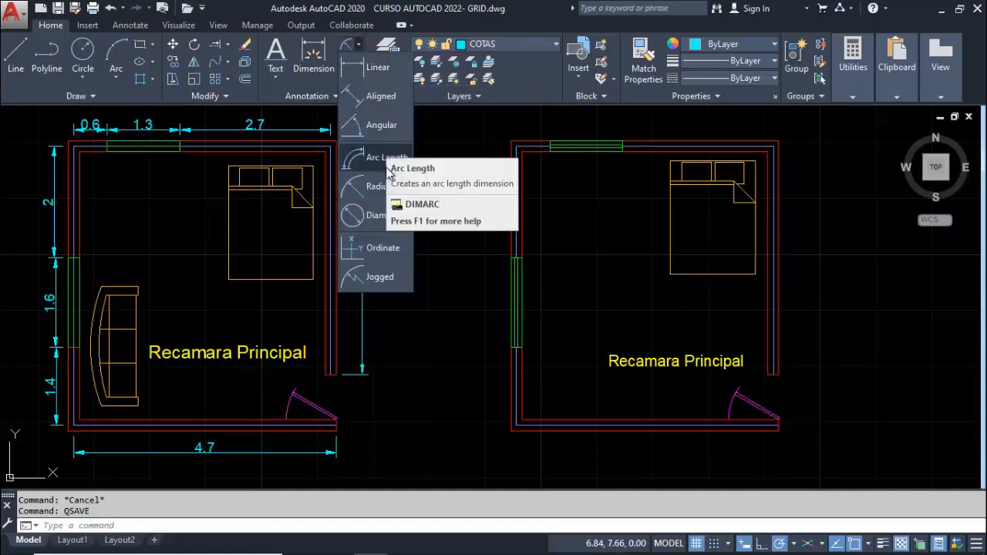
click(361, 46)
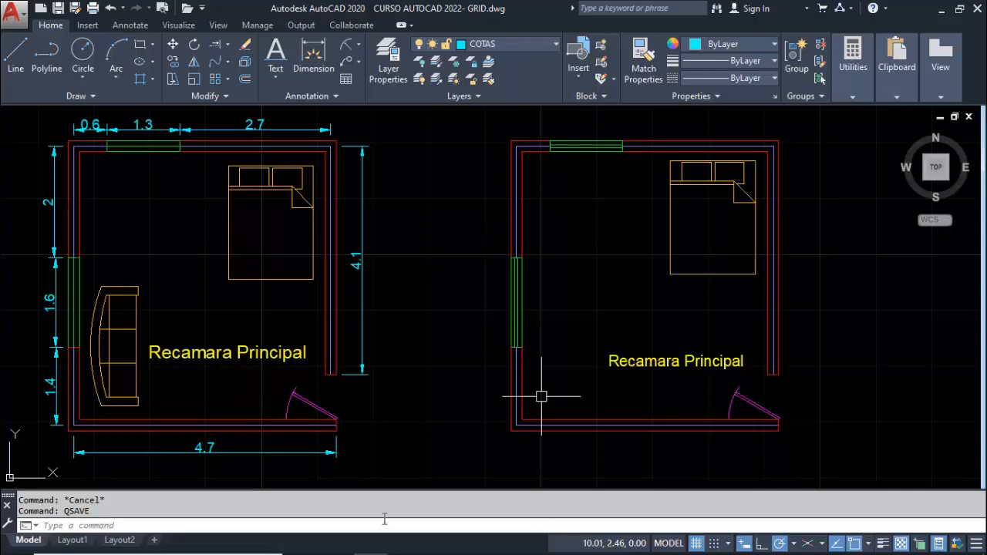
click(515, 47)
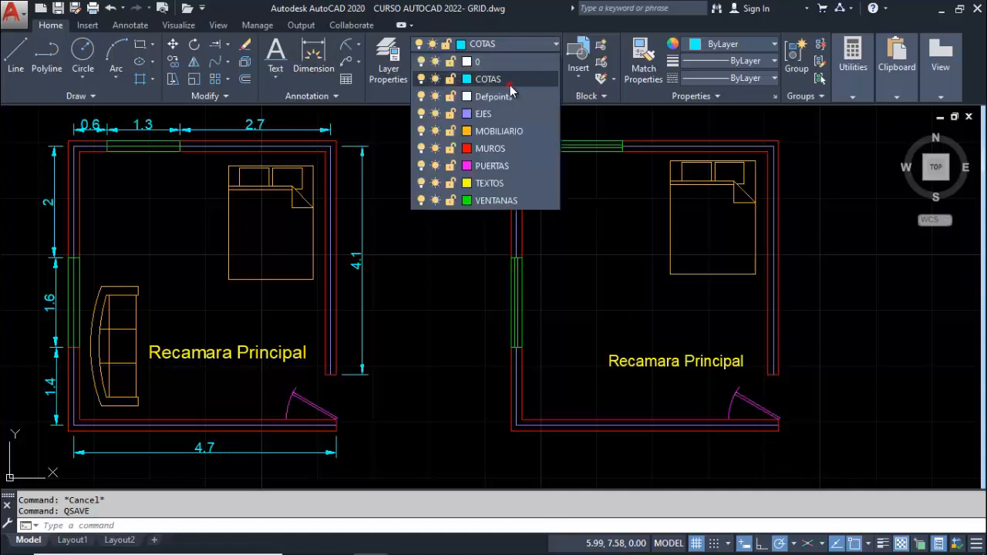
click(510, 85)
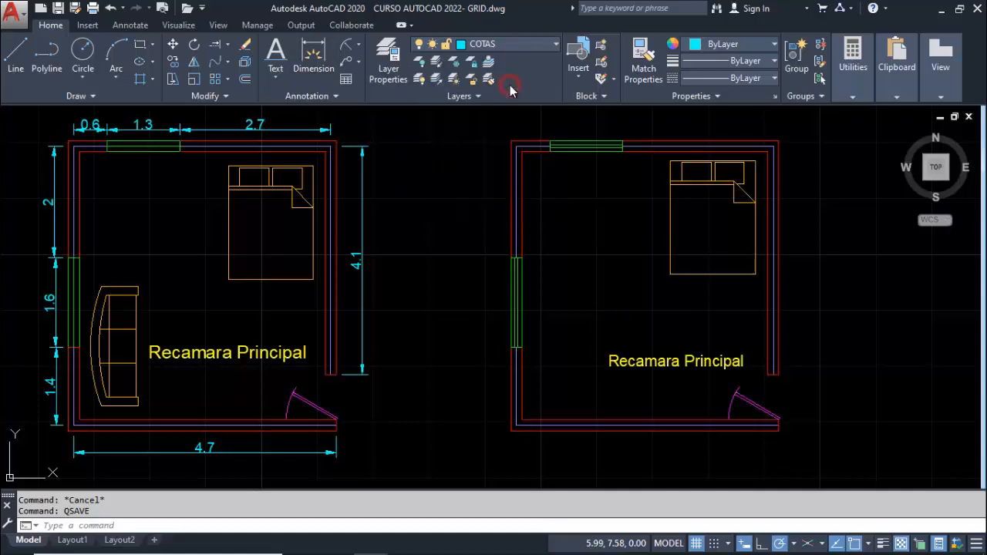
Dimension the undimensioned plan's upper wall from the left wall's axis corner to the window's near edge, placing the dimension above the wall
click(316, 57)
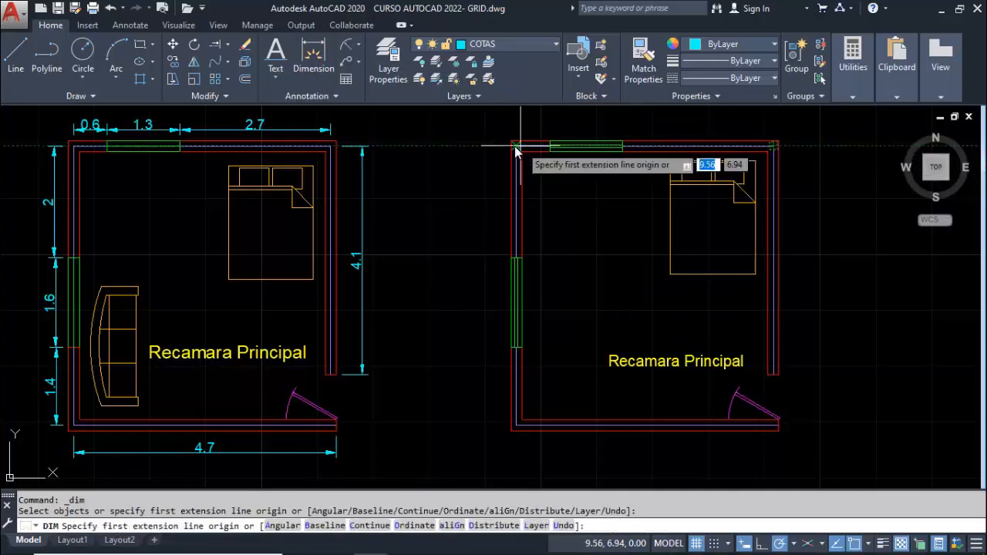
scroll(517, 149, up, 4)
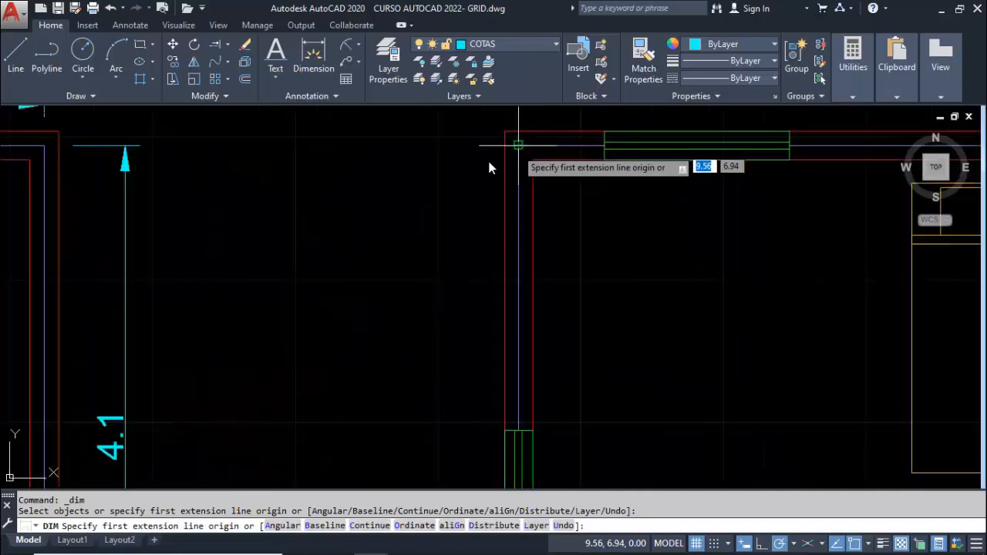
scroll(489, 167, down, 4)
click(257, 212)
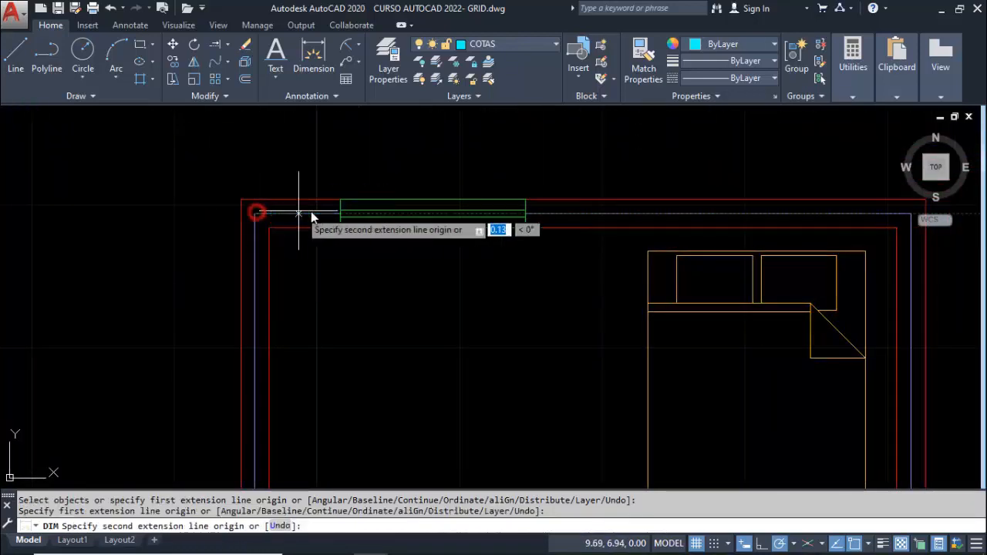
click(339, 212)
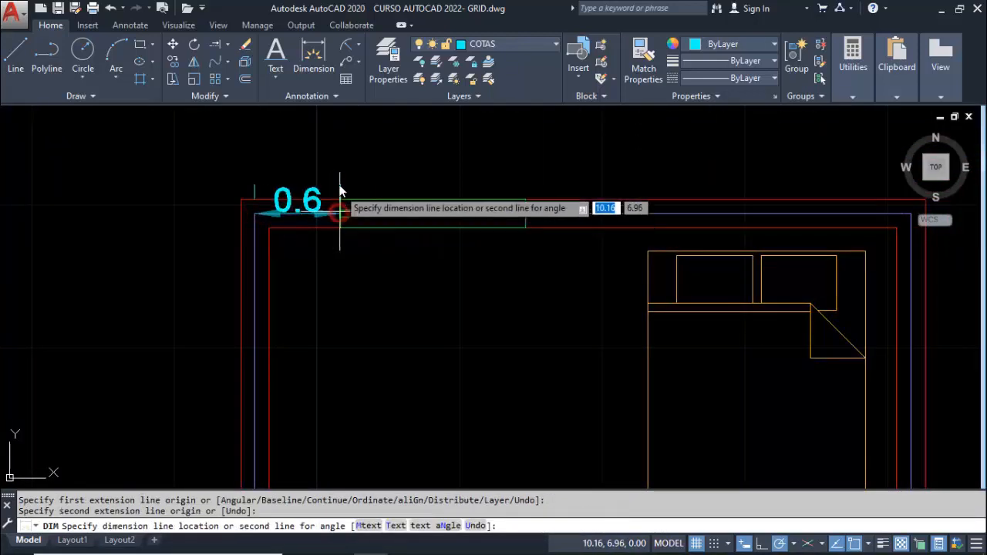
click(340, 158)
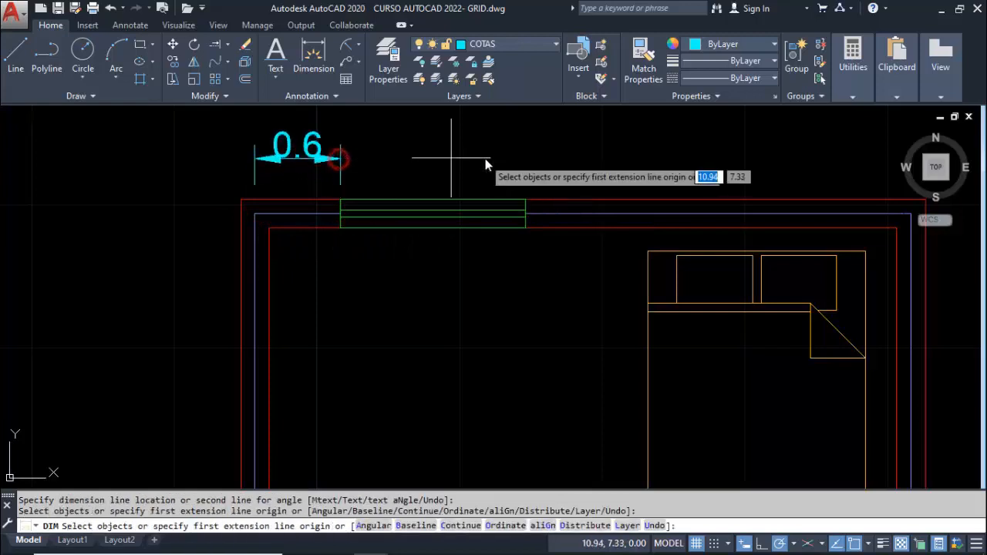
Dimension the upper window's width and the wall segment from the window to the right axis corner, aligned with the first dimension
click(525, 215)
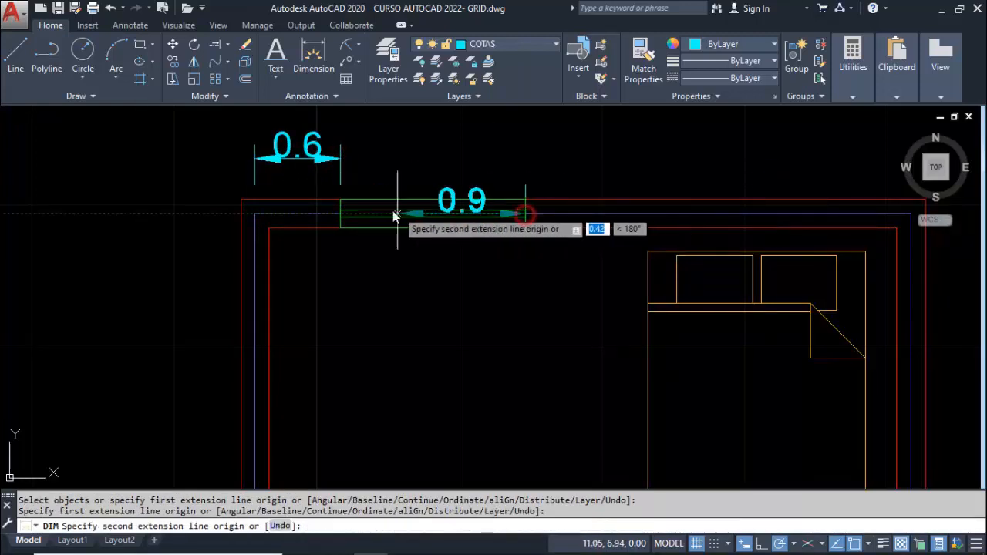
click(340, 210)
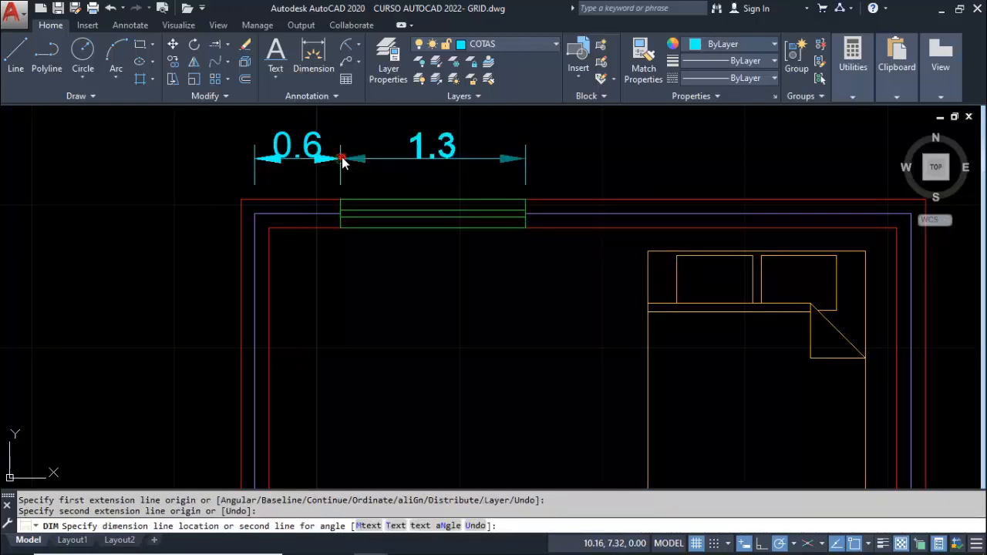
click(342, 160)
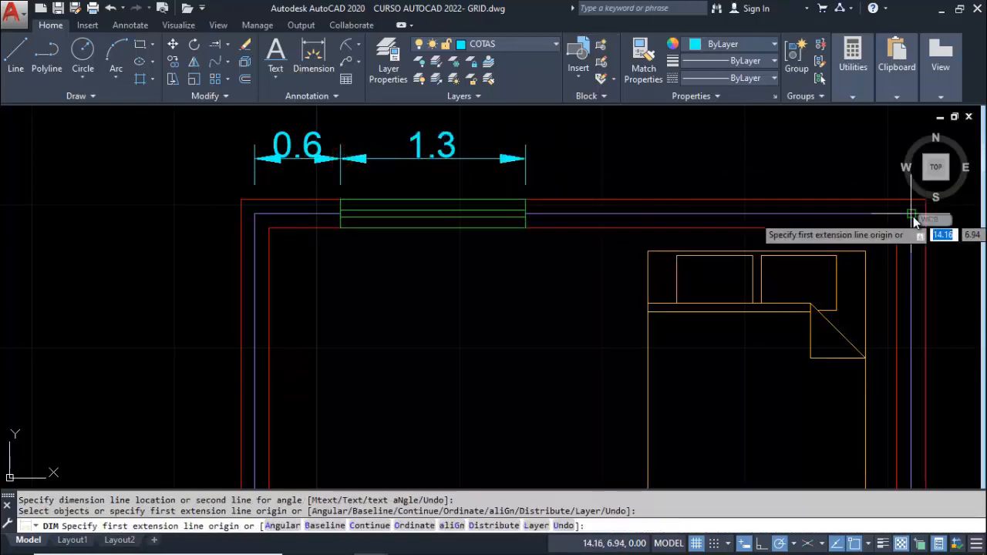
click(912, 215)
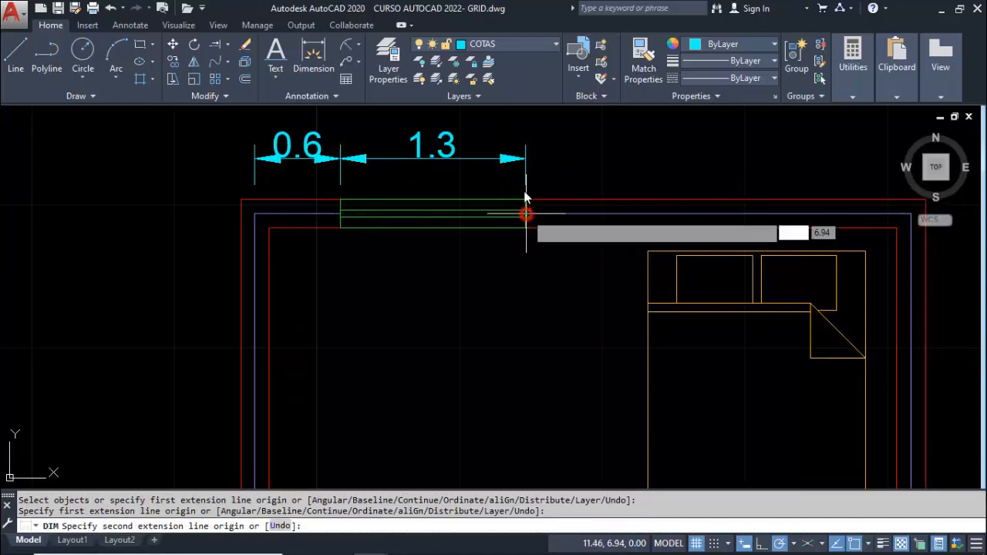
click(525, 202)
click(528, 159)
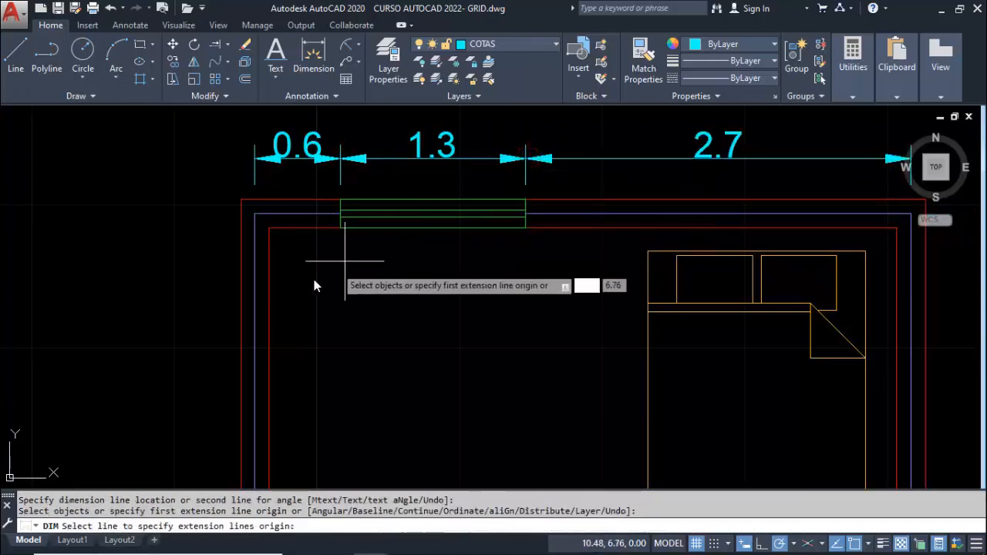
Dimension the right wall from its upper axis corner down to the door opening, placing the dimension outside the room
scroll(540, 293, down, 5)
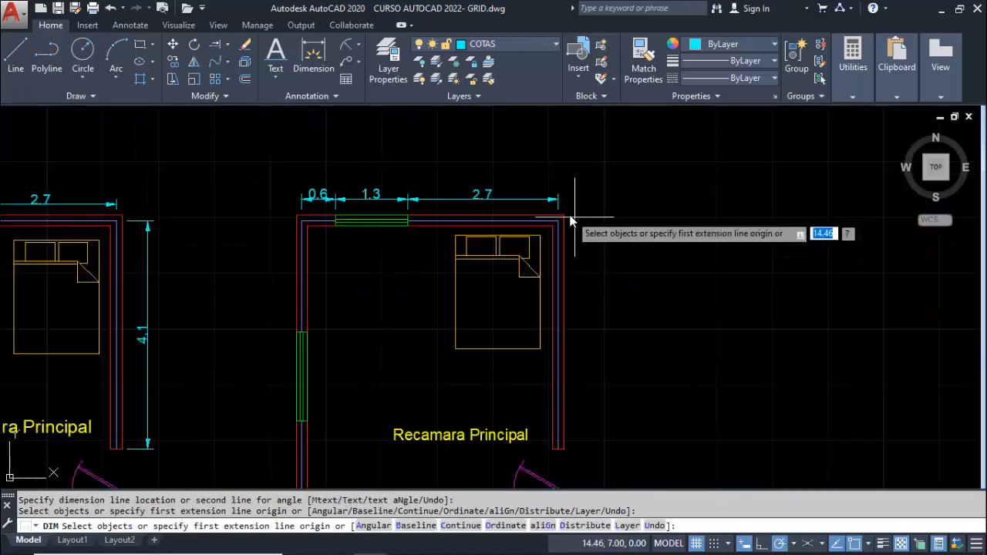
click(559, 219)
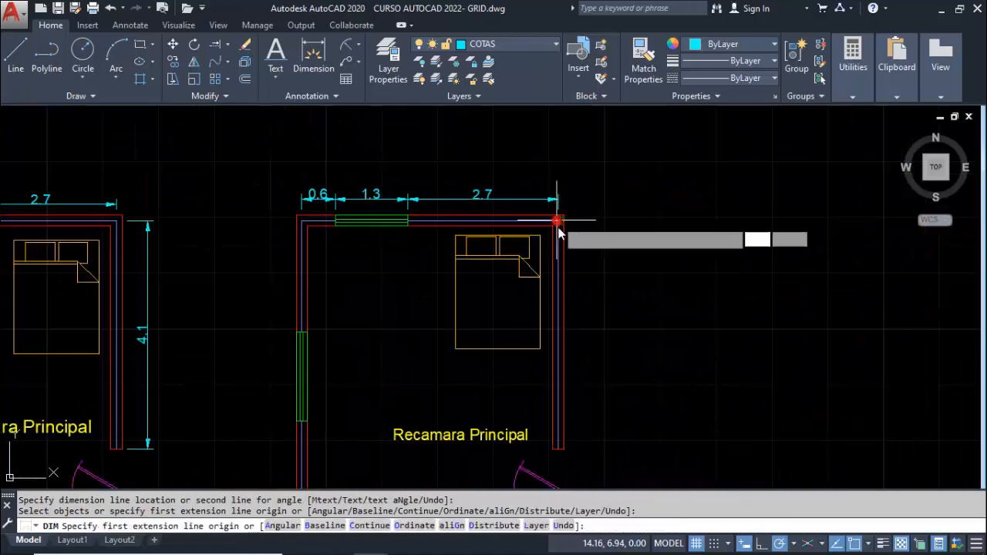
click(559, 450)
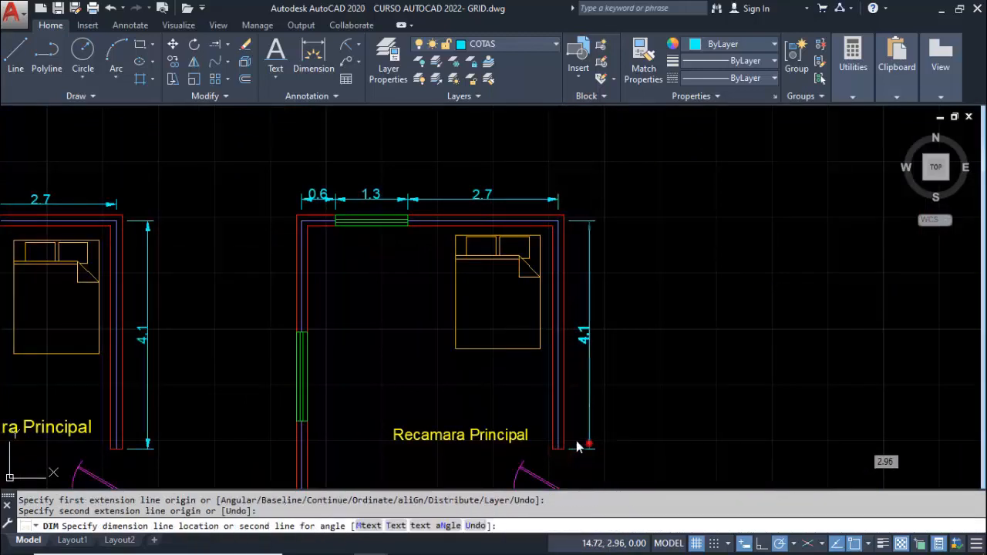
click(580, 446)
Try to dimension the left wall from its upper axis corner to the window's upper edge, with the dimension outside the room
middle_drag(394, 360, 327, 223)
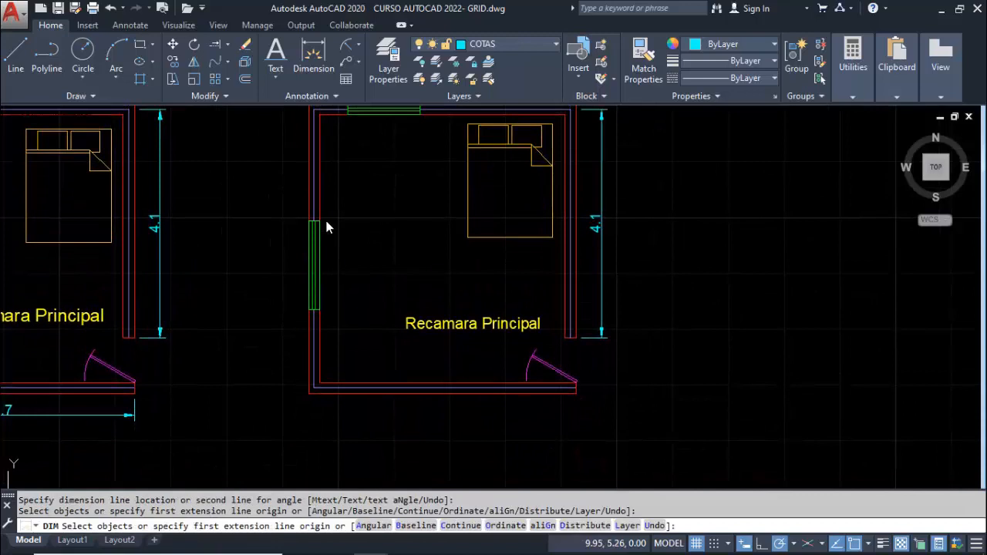
middle_drag(303, 127, 298, 155)
click(311, 138)
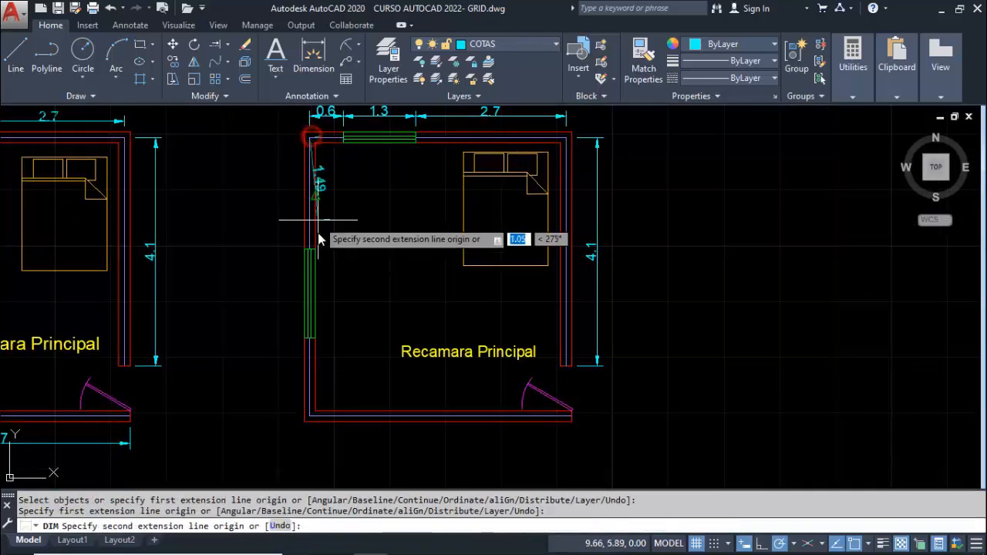
click(310, 247)
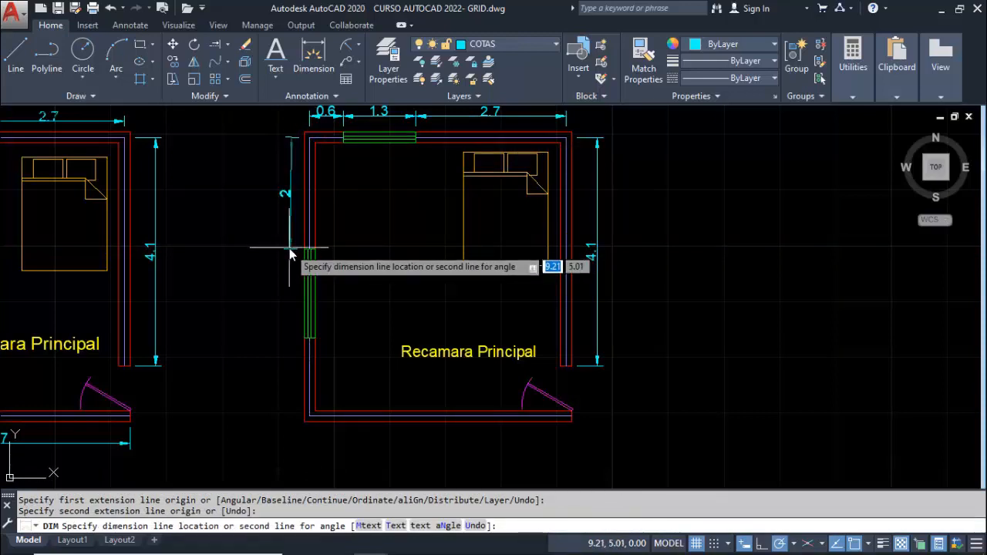
click(289, 249)
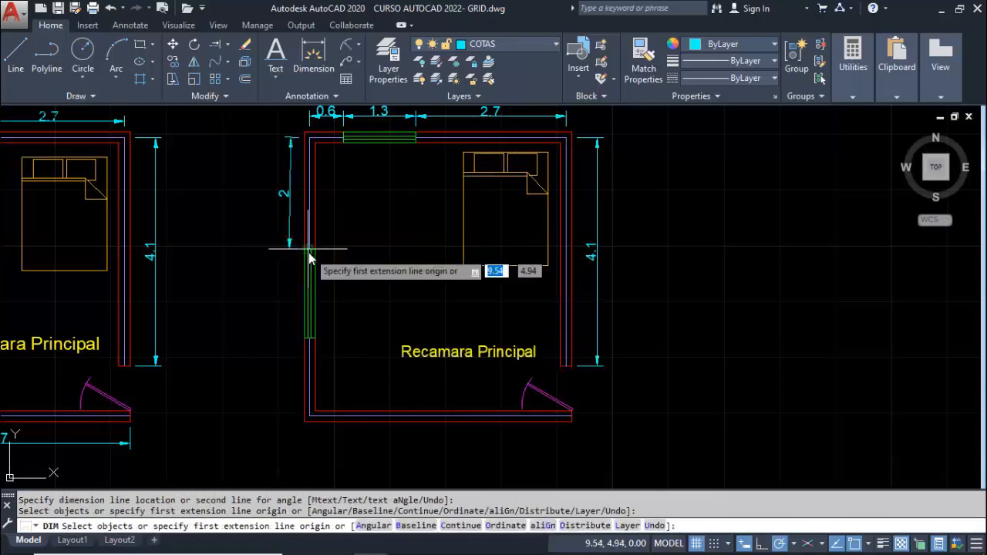
key(Escape)
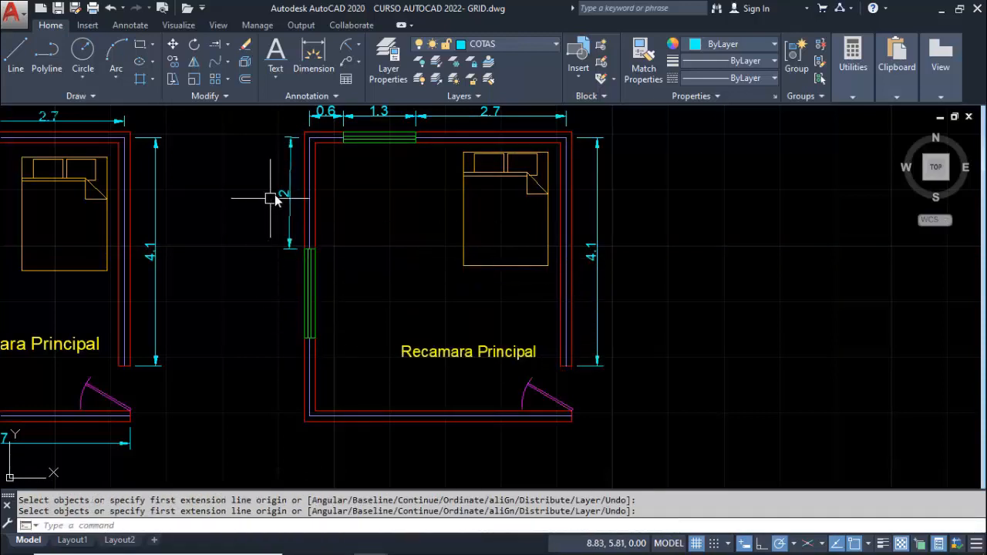
Erase the dimension just placed beside the upper part of the left wall
text(e)
key(Return)
click(287, 198)
key(Return)
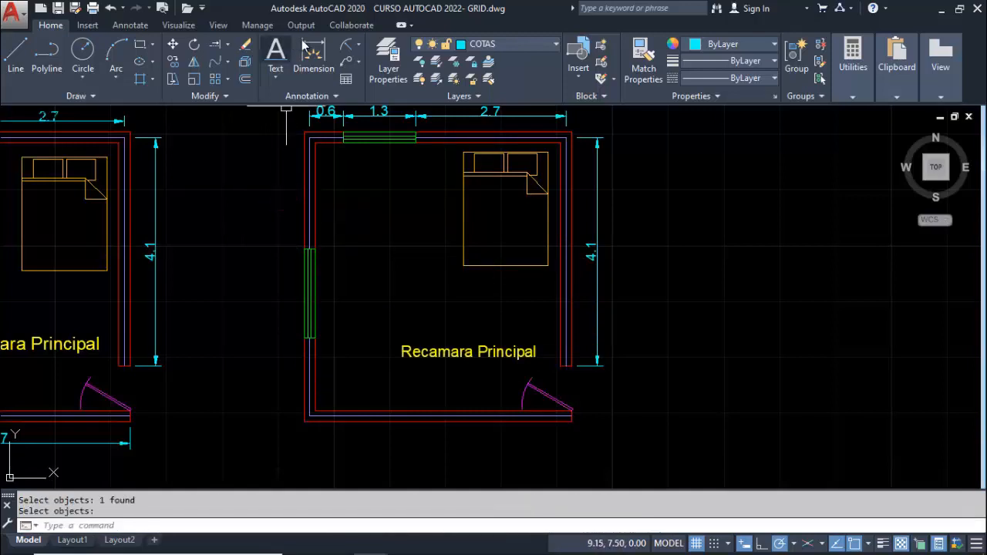
Dimension the left wall from its upper axis corner to the window's upper edge, placing the dimension outside the room
click(313, 56)
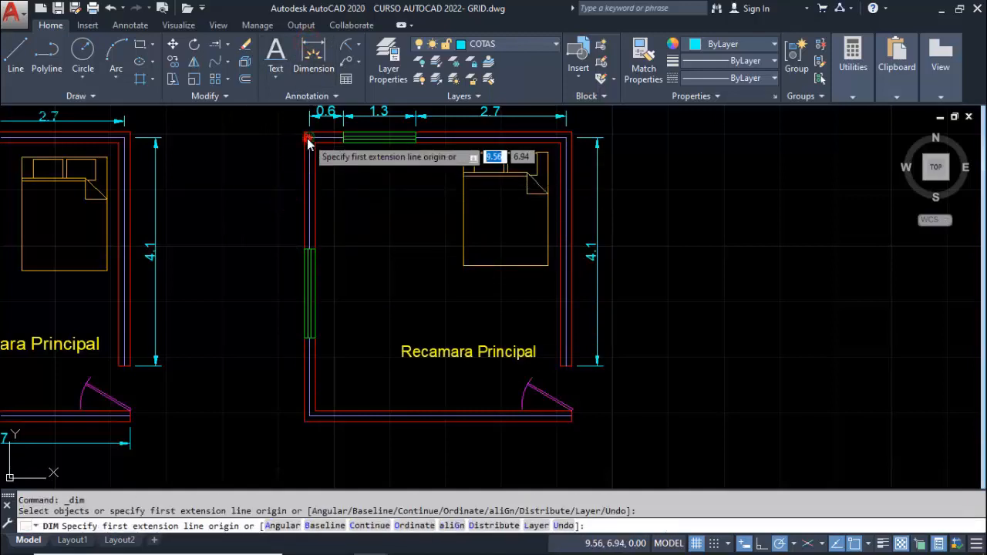
click(309, 141)
click(310, 247)
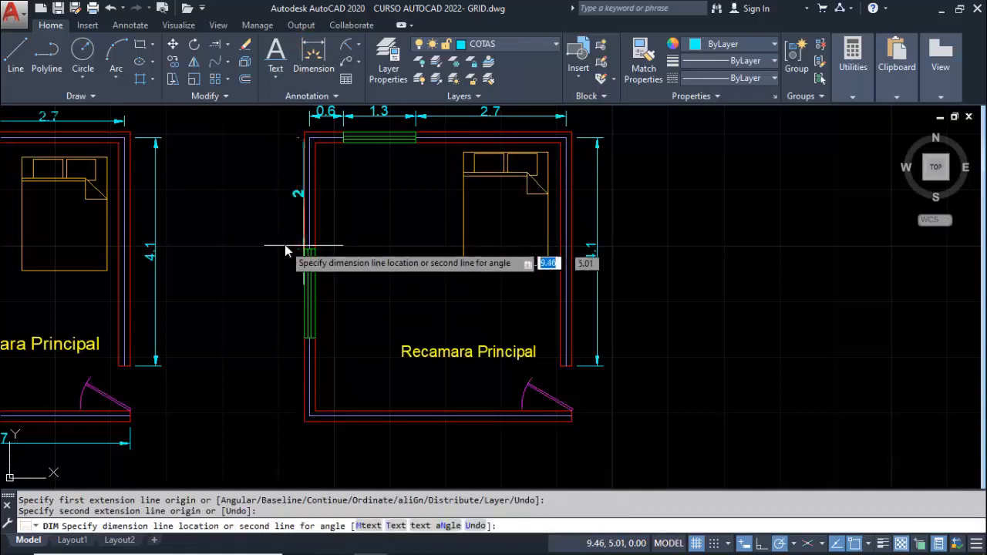
click(285, 247)
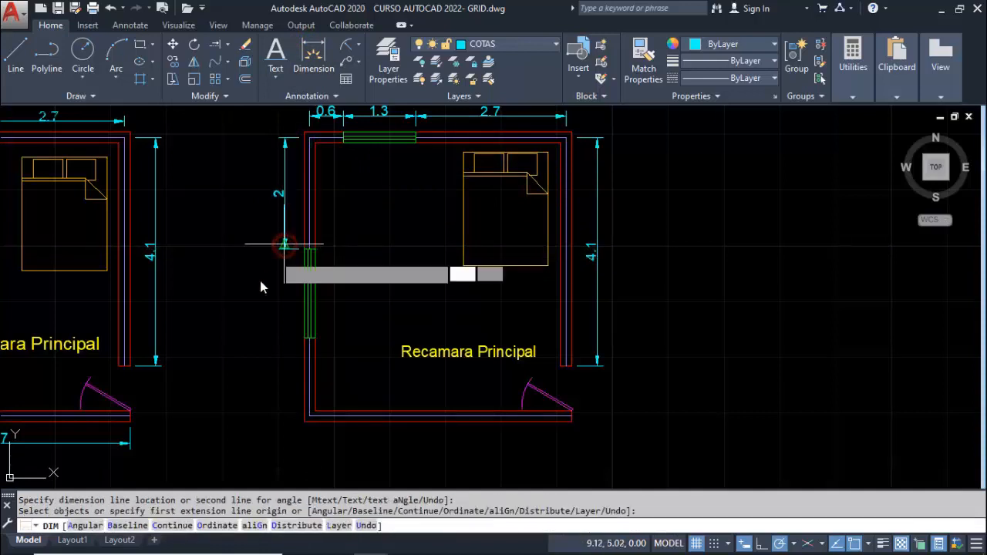
middle_drag(248, 315, 229, 280)
key(Return)
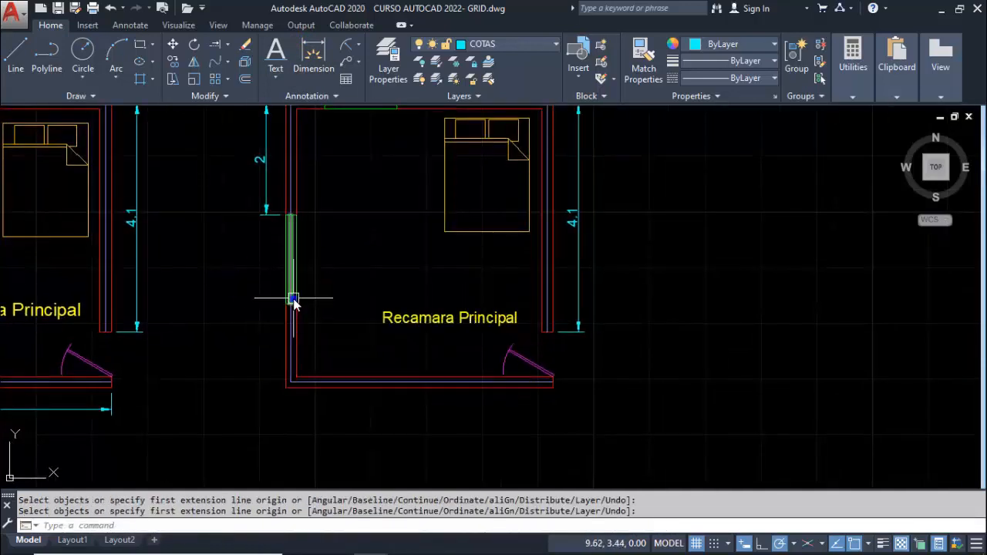
Dimension the left window between its lower and upper edges, aligned with the wall dimension above it
key(Return)
scroll(288, 307, up, 4)
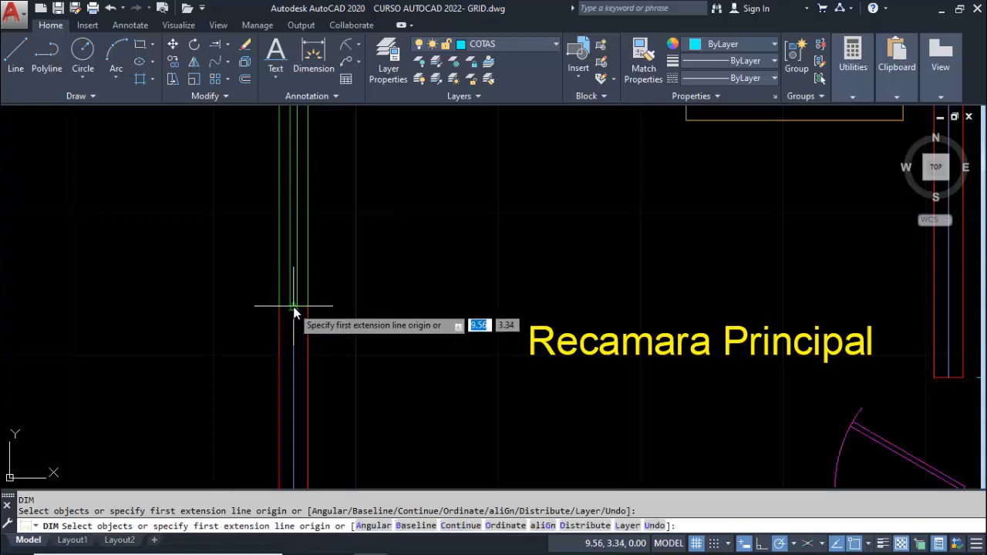
click(290, 306)
middle_drag(288, 250, 288, 320)
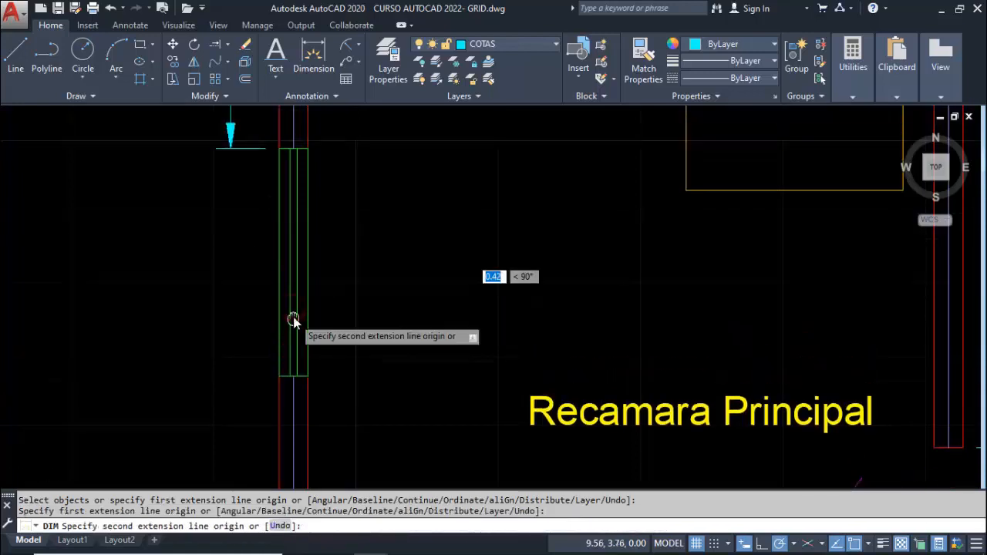
click(307, 150)
click(232, 149)
scroll(239, 279, down, 2)
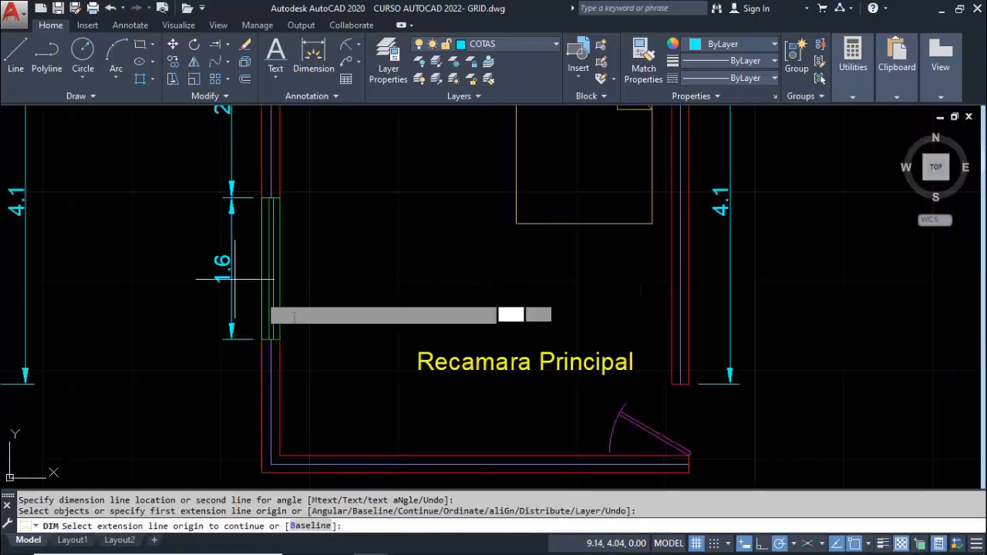
right_click(307, 259)
Dimension the left wall segment from the lower axis corner up to the window's lower edge, in line with the window dimension
middle_drag(283, 337, 283, 203)
scroll(263, 333, up, 2)
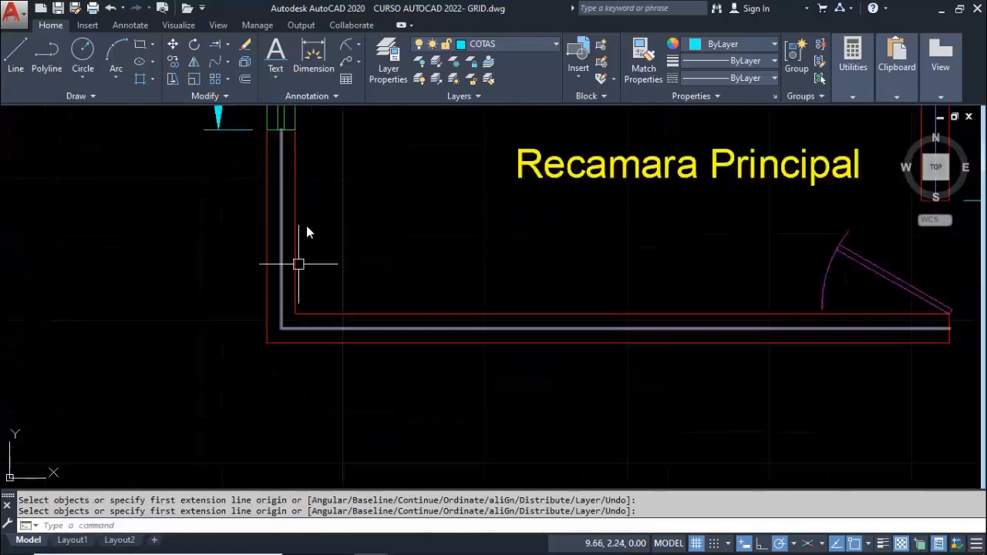
key(Return)
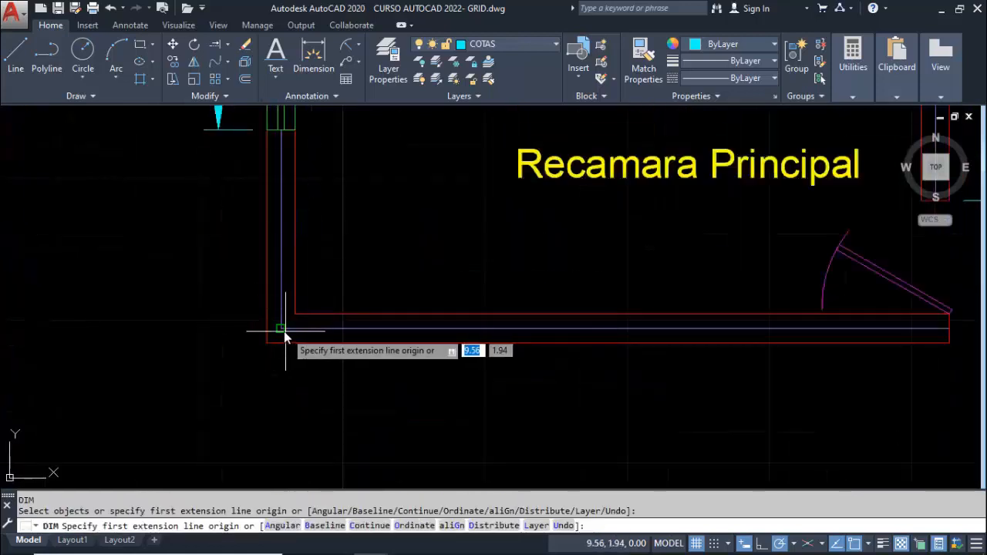
click(284, 330)
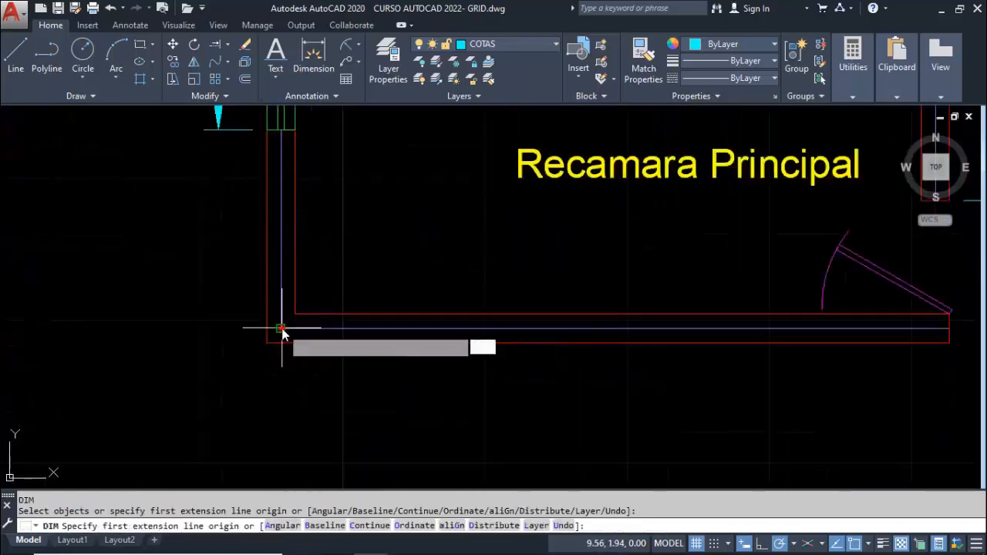
click(283, 130)
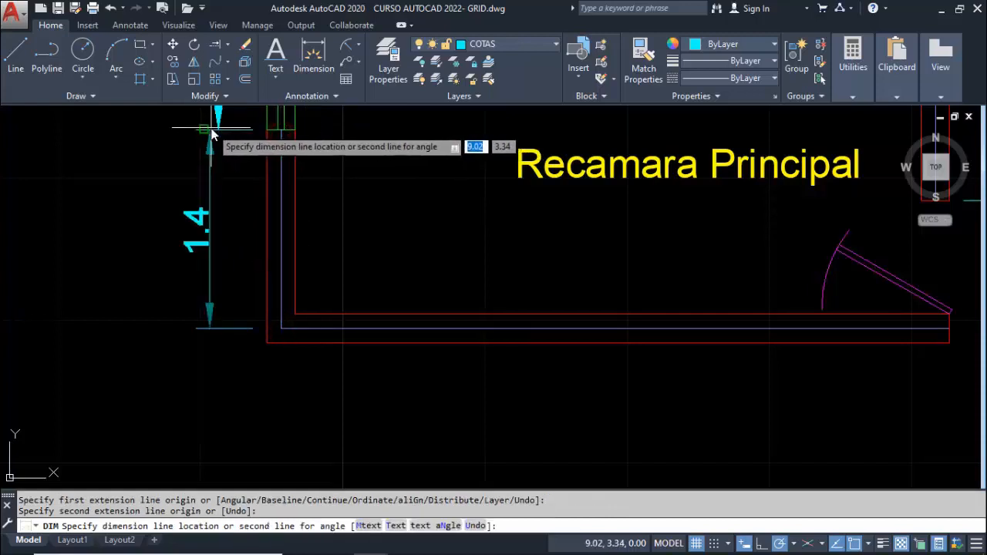
click(218, 132)
scroll(229, 255, down, 2)
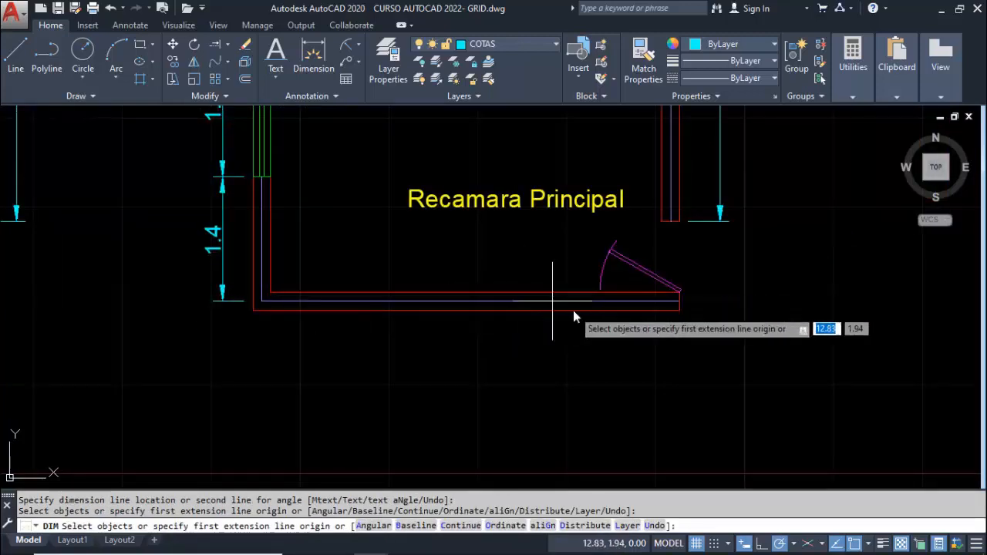
Dimension the bottom wall from its axis endpoint at the door to the lower-left axis corner, placing the dimension below the wall
scroll(633, 307, up, 2)
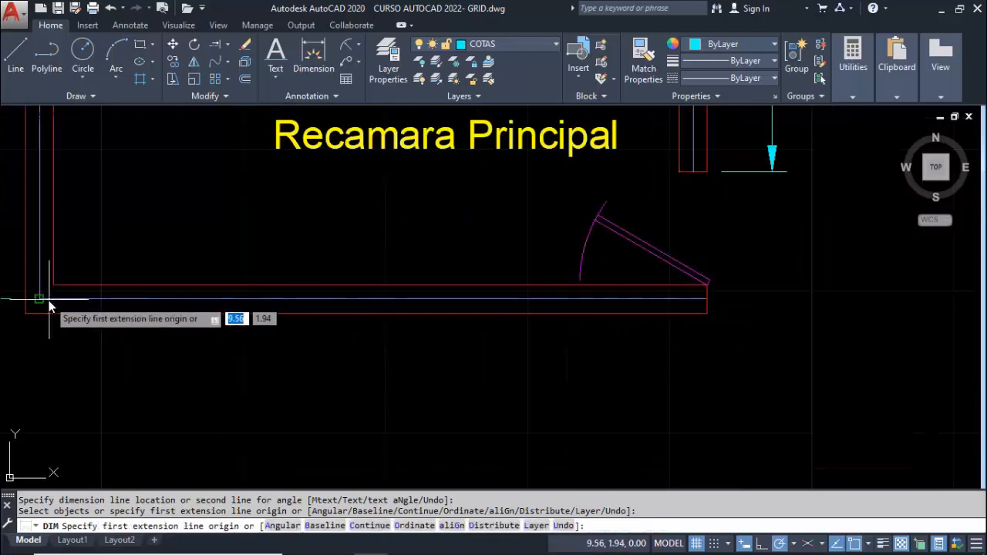
click(706, 293)
key(Escape)
right_click(583, 350)
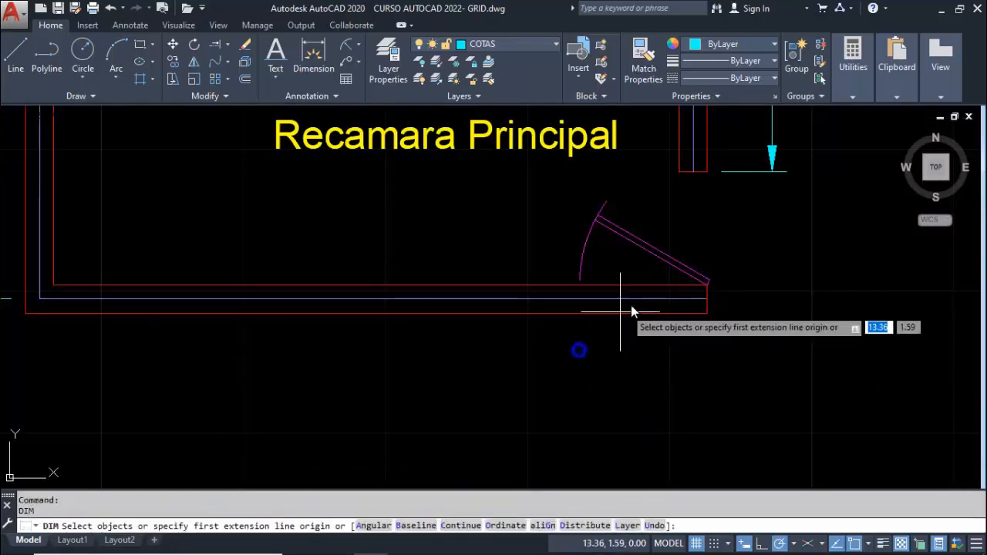
click(707, 300)
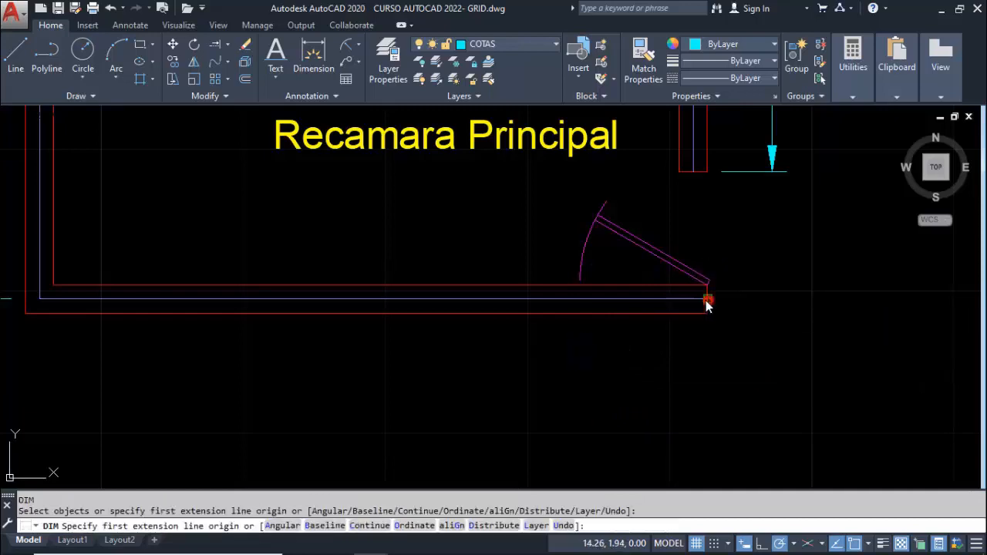
click(40, 298)
click(47, 363)
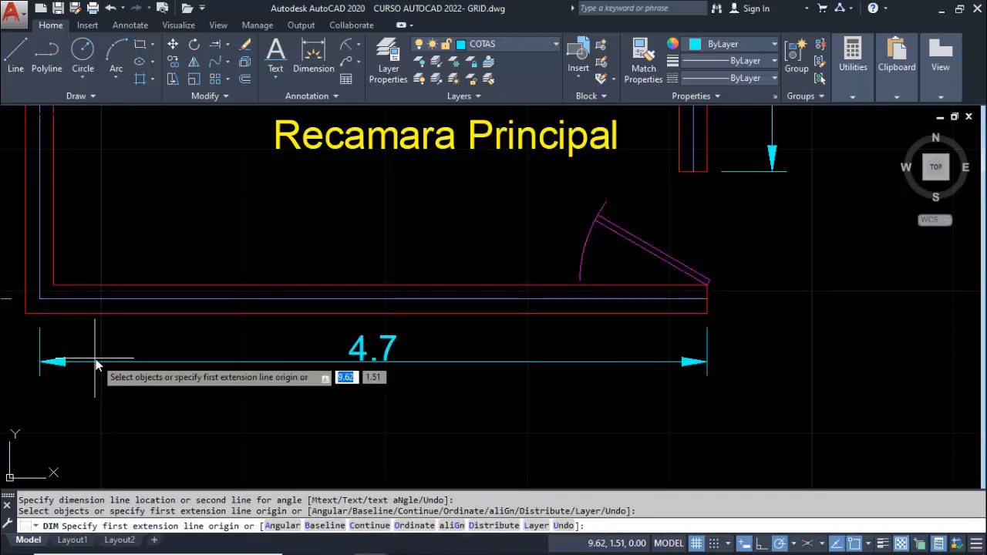
Examine the copied floor plan alongside the original, comparing their wall and window dimensions
scroll(185, 347, down, 5)
mouse_move(408, 329)
middle_down()
mouse_move(433, 370)
mouse_move(595, 344)
mouse_move(586, 328)
middle_up()
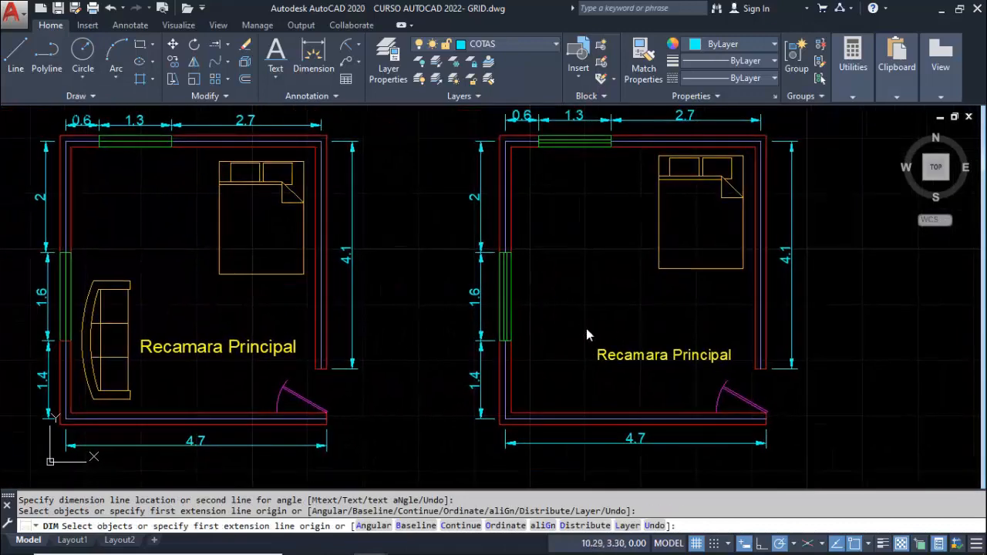
text(z)
key(Return)
text(z)
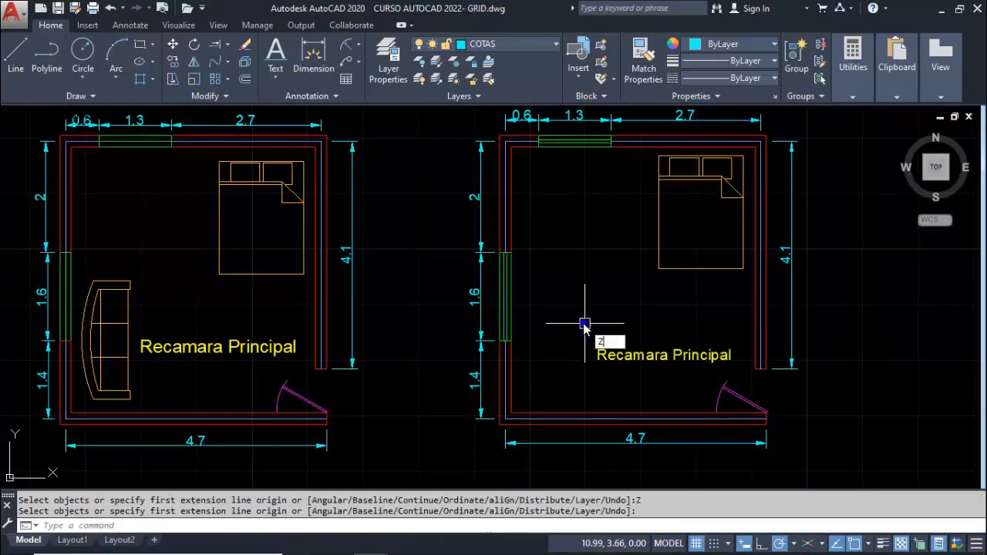
key(Return)
key(Return)
drag(582, 319, 572, 336)
middle_drag(571, 337, 616, 323)
key(Escape)
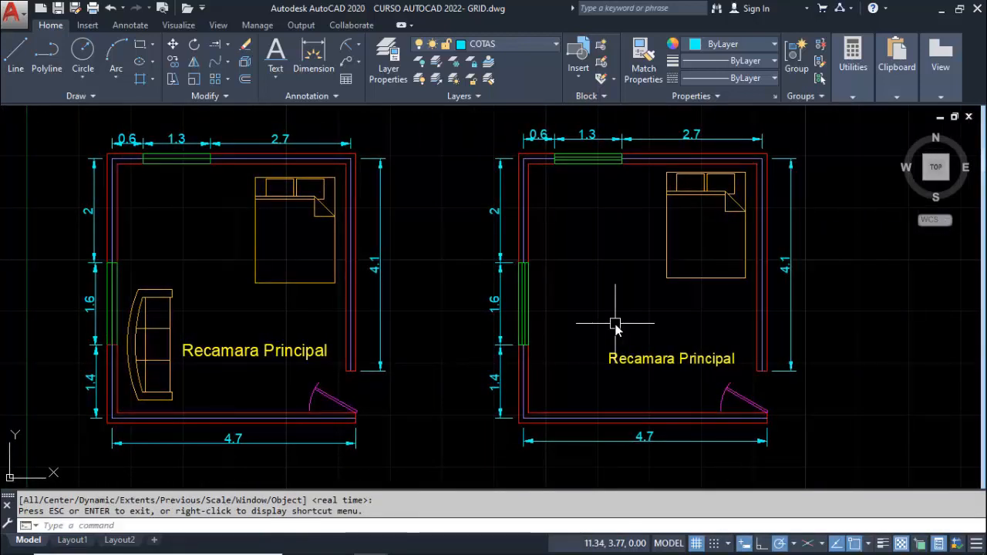